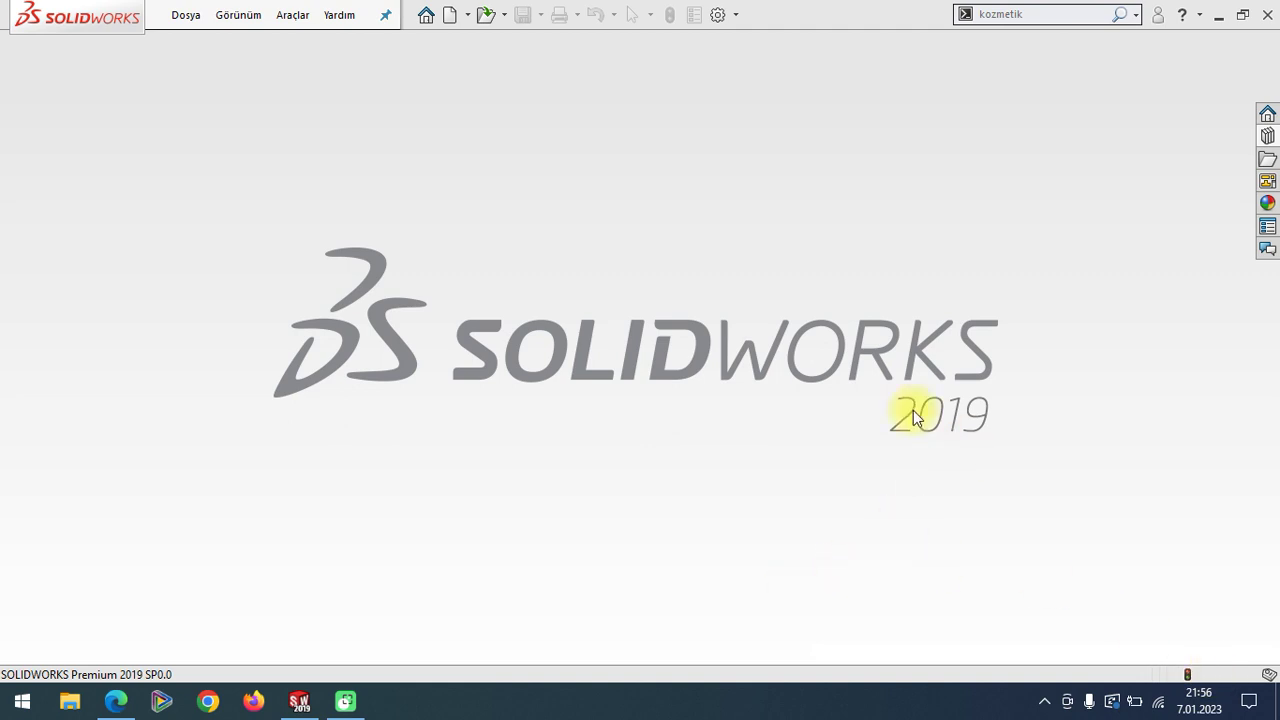
- Browse pages 1–3 of the YATAKLAMA SİSTEMİ DETAY RESİMLERİ PDF, then return to its title page
{"action": "left_click", "coordinate": [116, 700]}
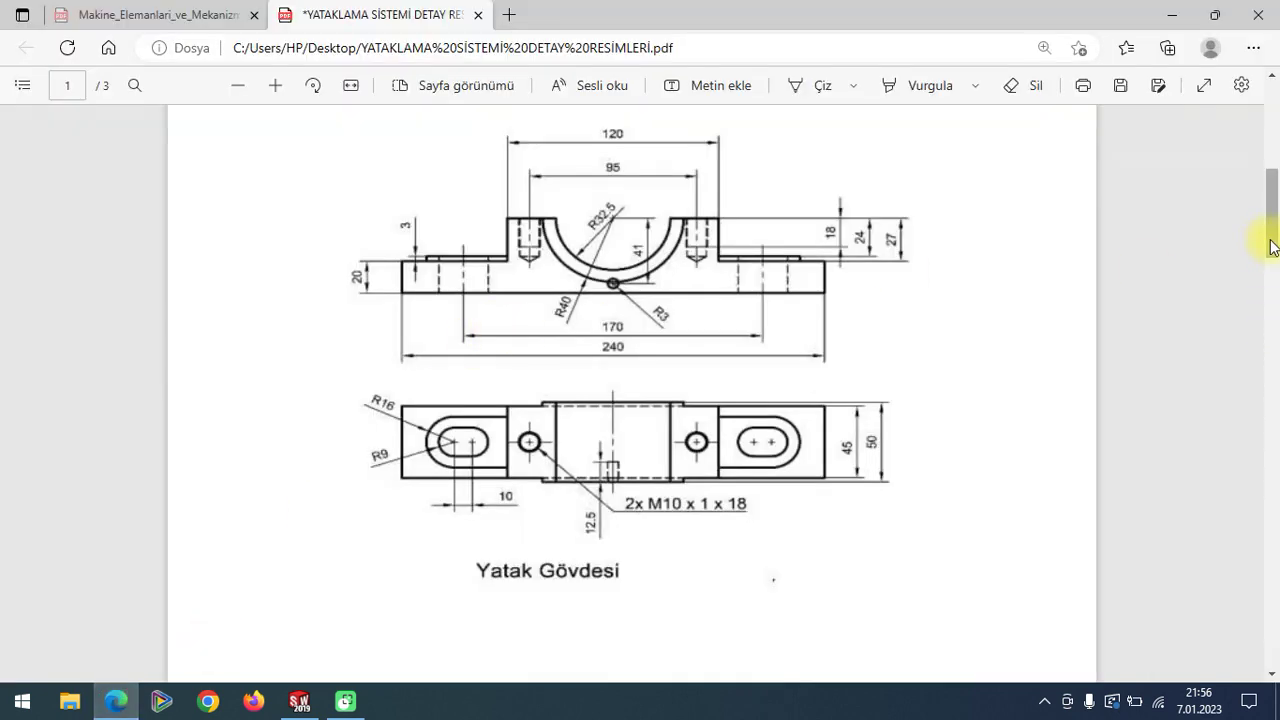
{"action": "left_click_drag", "start_coordinate": [1268, 248], "coordinate": [1273, 157]}
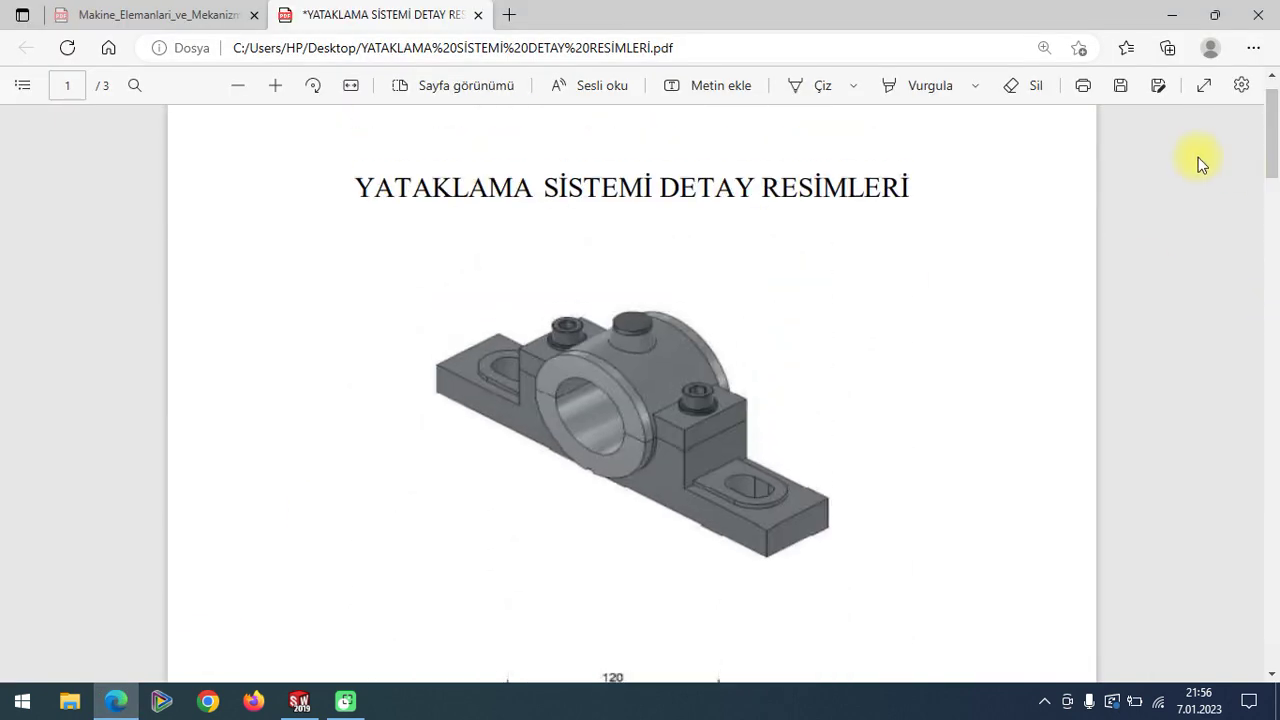
{"action": "left_click_drag", "start_coordinate": [1273, 137], "coordinate": [1273, 560]}
{"action": "scroll", "coordinate": [1270, 540], "scroll_direction": "down", "scroll_amount": 5}
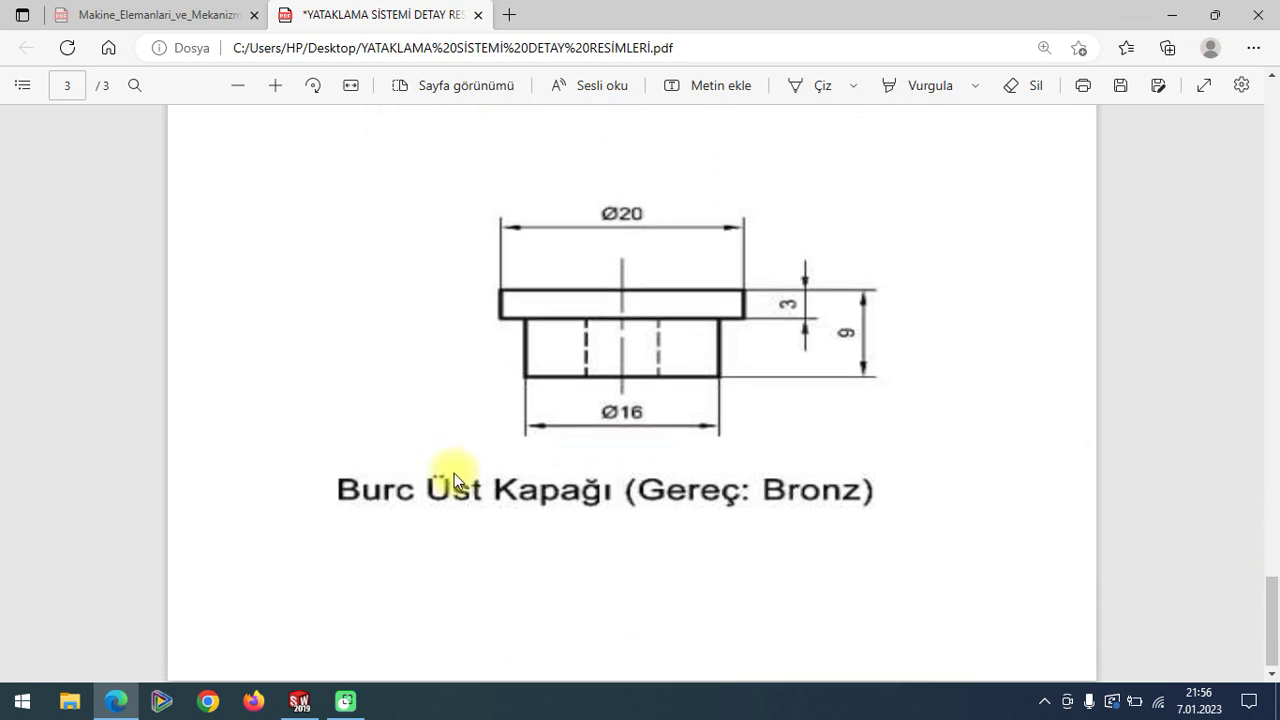
{"action": "left_click_drag", "start_coordinate": [1273, 610], "coordinate": [1274, 183]}
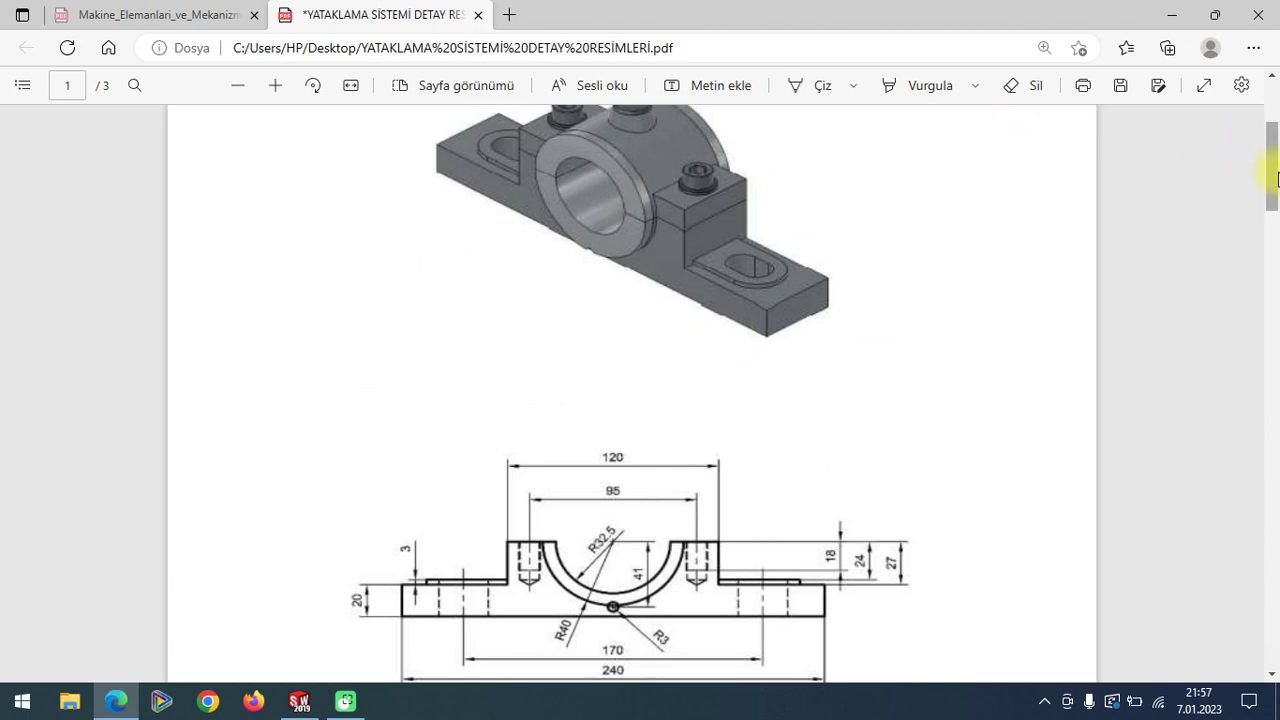
{"action": "left_click_drag", "start_coordinate": [1274, 175], "coordinate": [1272, 148]}
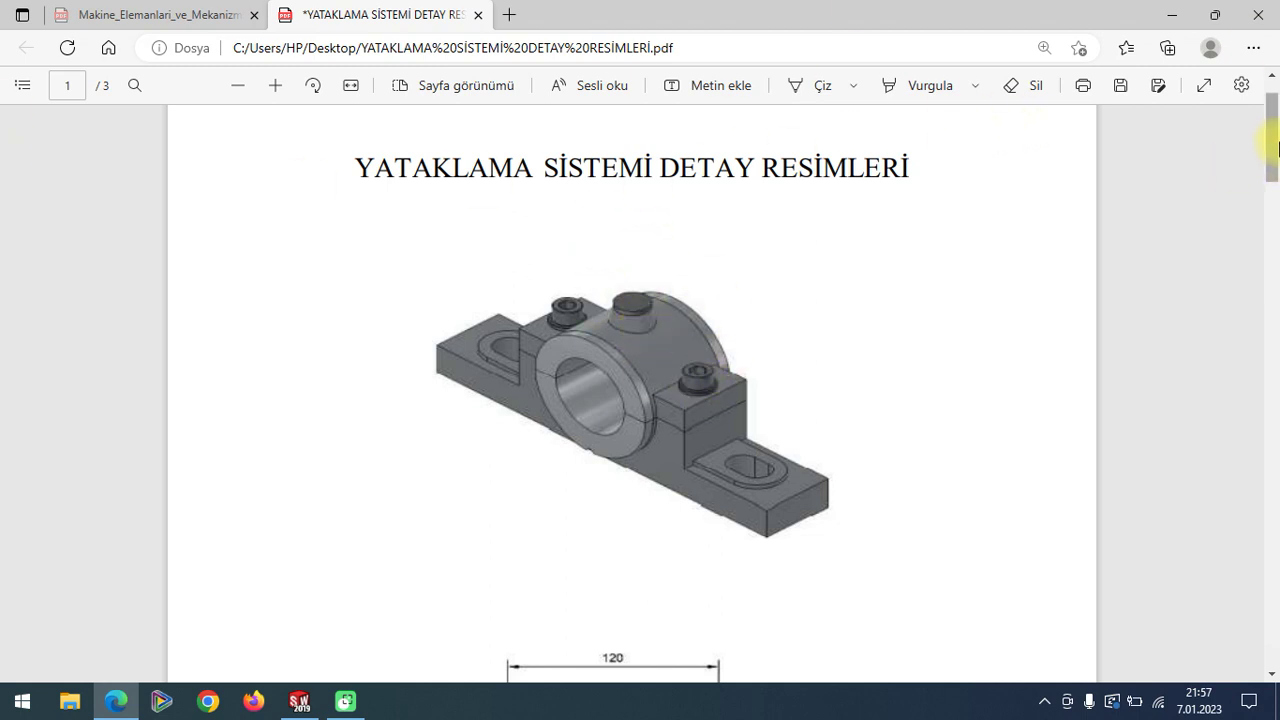
{"action": "left_click_drag", "start_coordinate": [1275, 145], "coordinate": [1276, 125]}
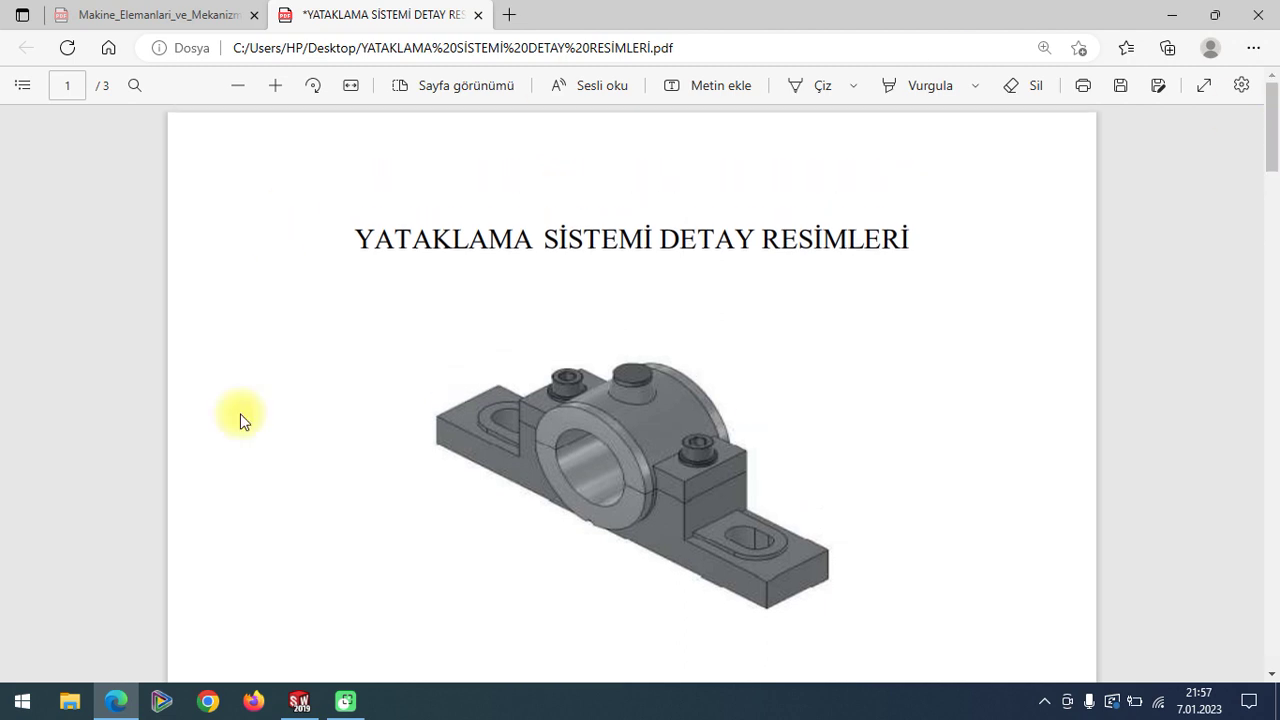
{"action": "left_click", "coordinate": [299, 700]}
- Create a new SOLIDWORKS part and check the bearing drawings in the PDF
{"action": "left_click", "coordinate": [183, 22]}
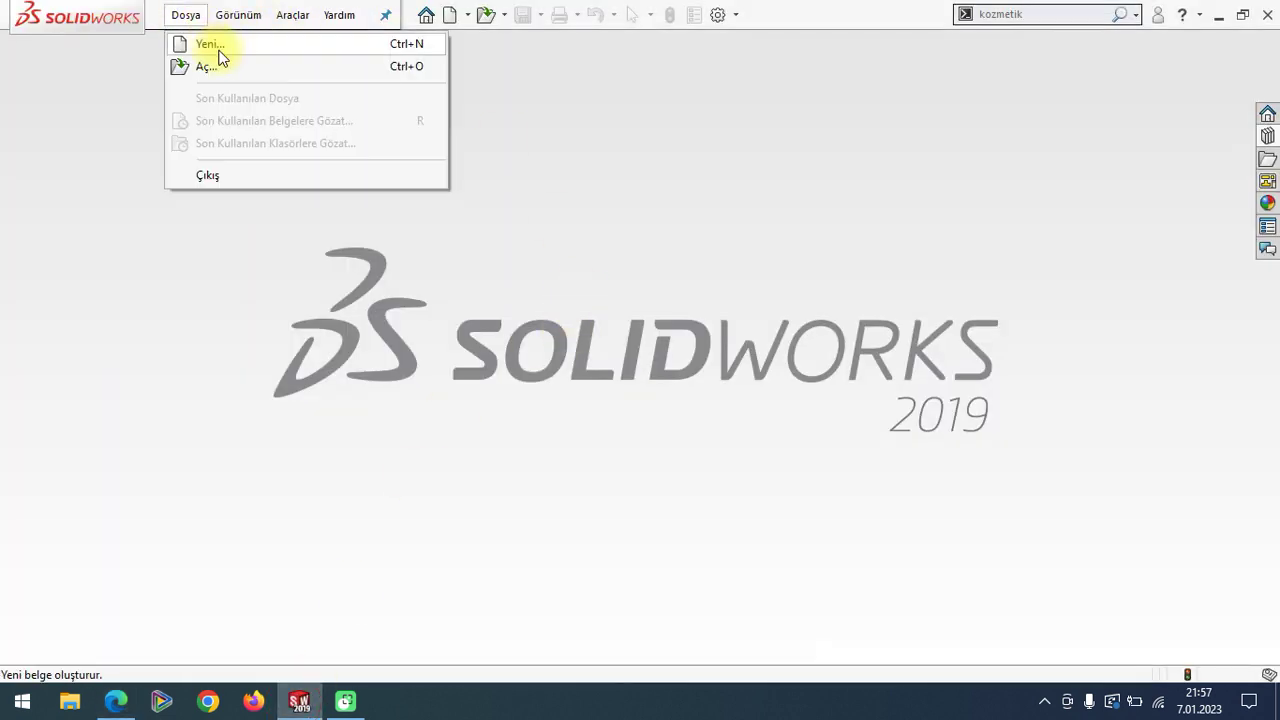
{"action": "left_click", "coordinate": [210, 45]}
{"action": "key", "text": "Return"}
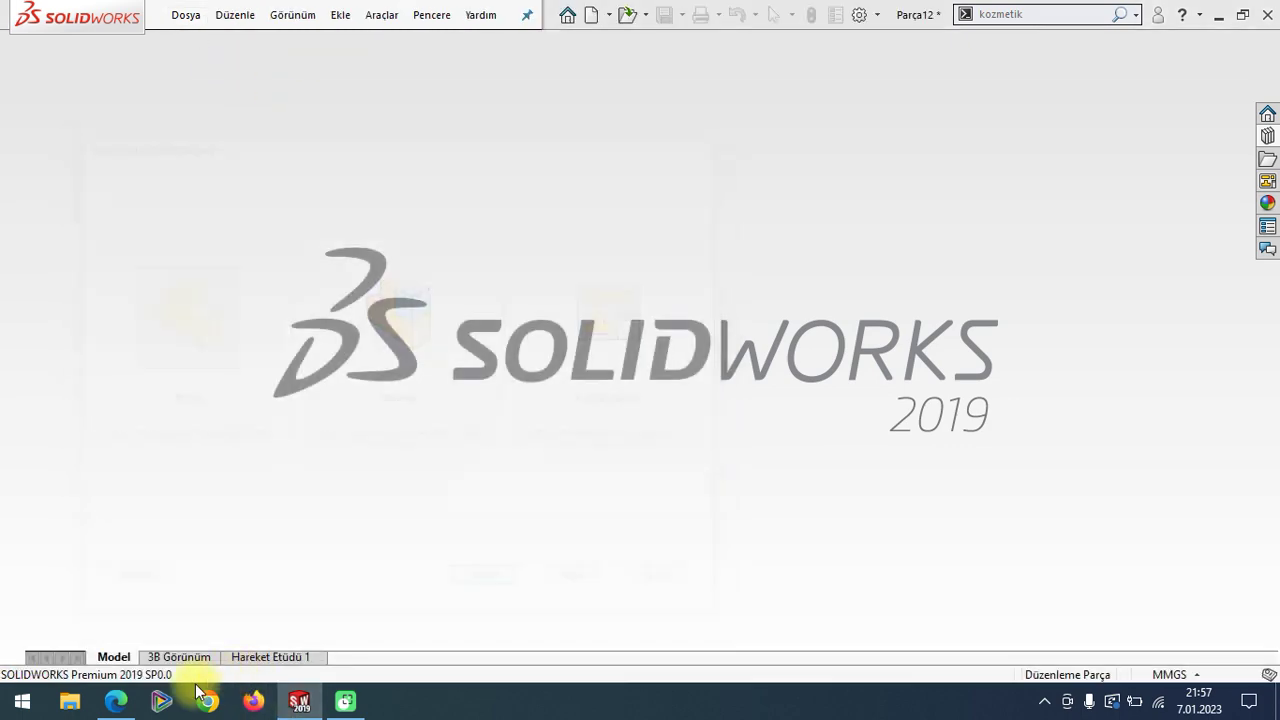
{"action": "left_click", "coordinate": [114, 700]}
{"action": "left_click_drag", "start_coordinate": [1270, 127], "coordinate": [1272, 219]}
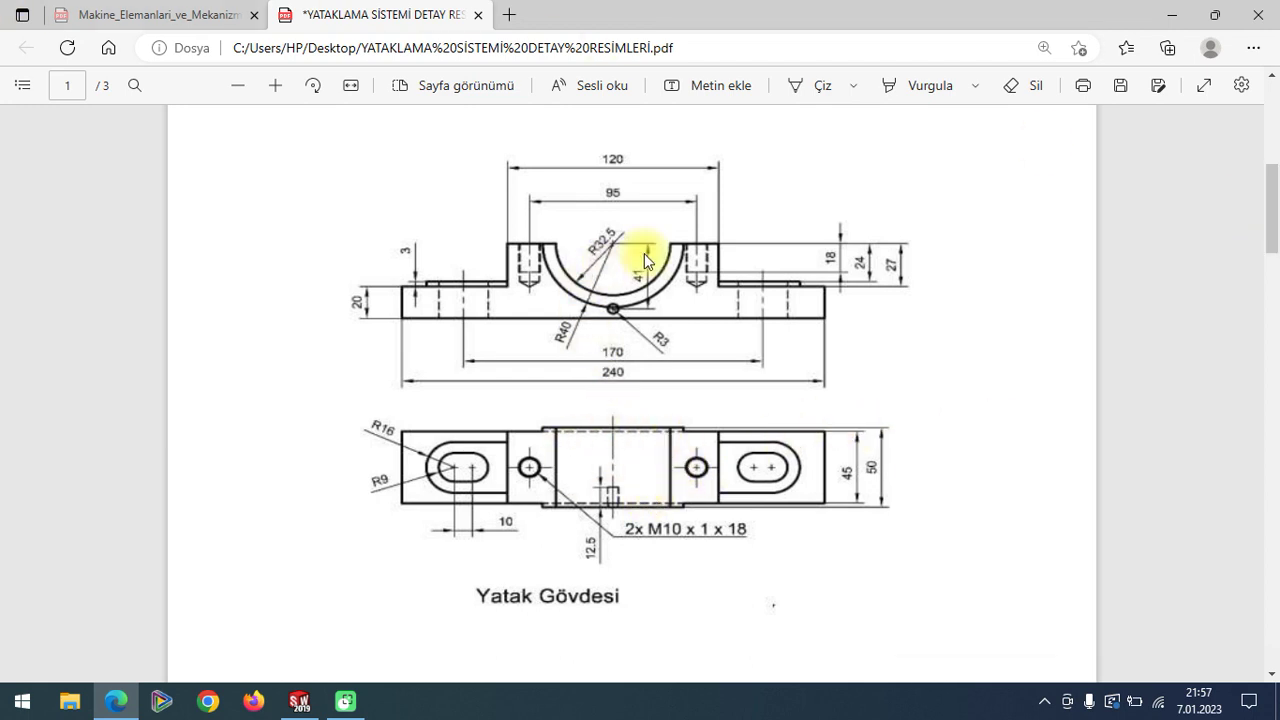
{"action": "mouse_move", "coordinate": [345, 701]}
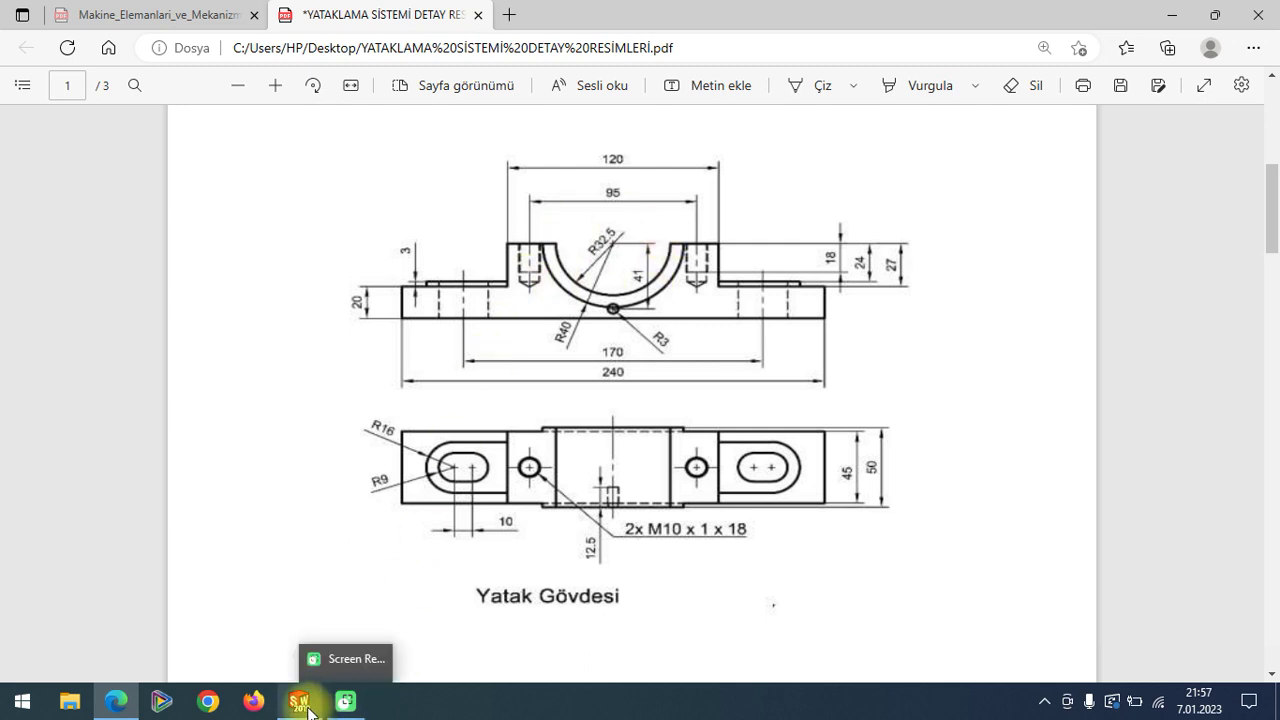
{"action": "left_click", "coordinate": [299, 701]}
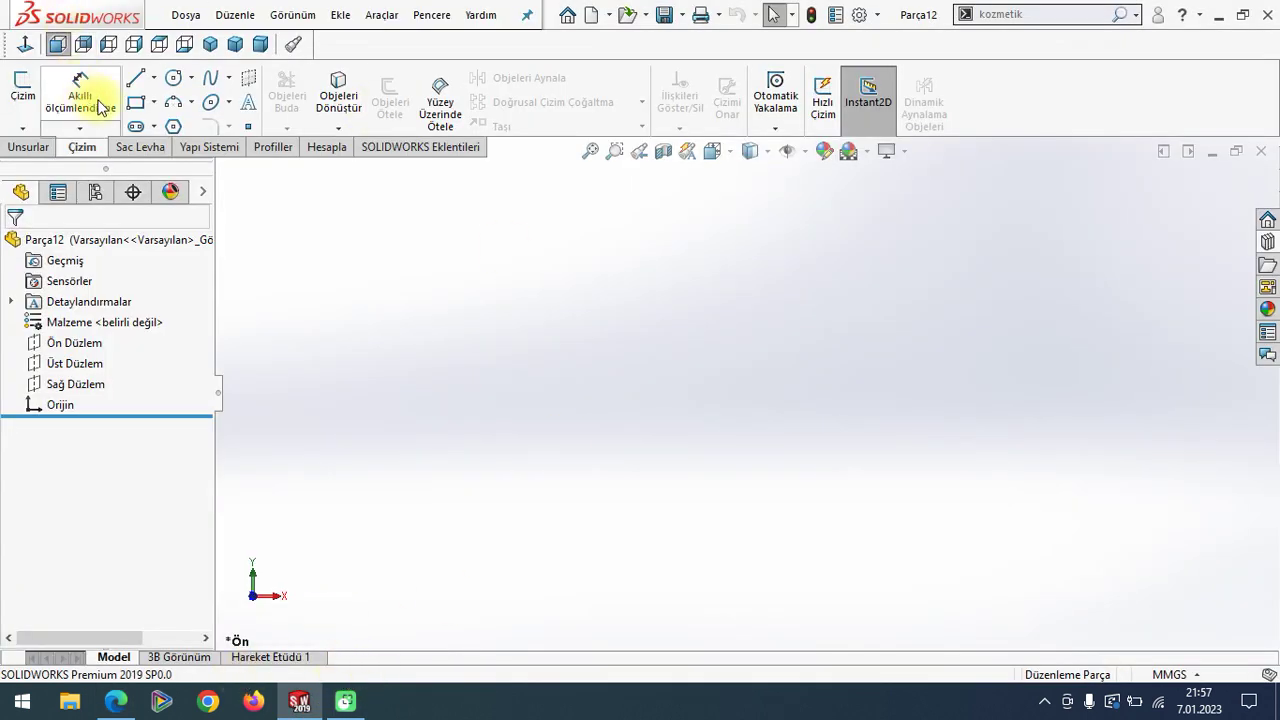
- On the Front Plane, sketch a circle centred on the origin
{"action": "left_click", "coordinate": [52, 340]}
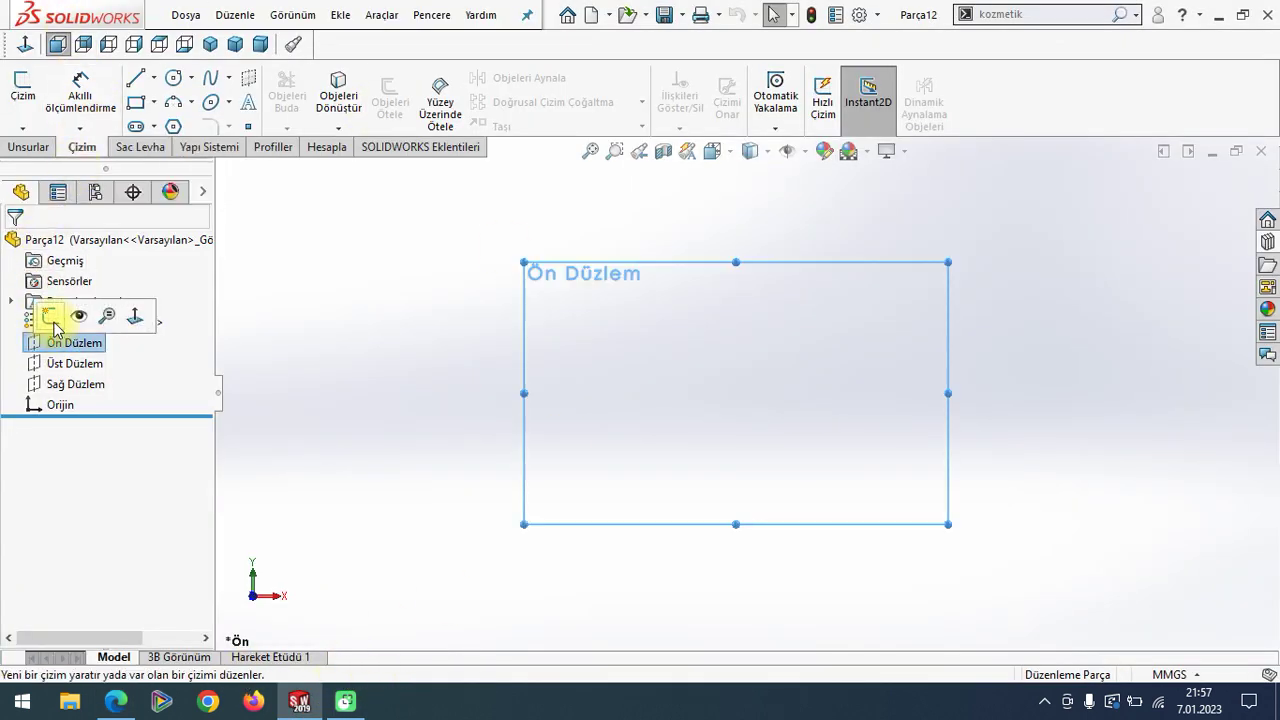
{"action": "left_click", "coordinate": [50, 317]}
{"action": "left_click", "coordinate": [174, 75]}
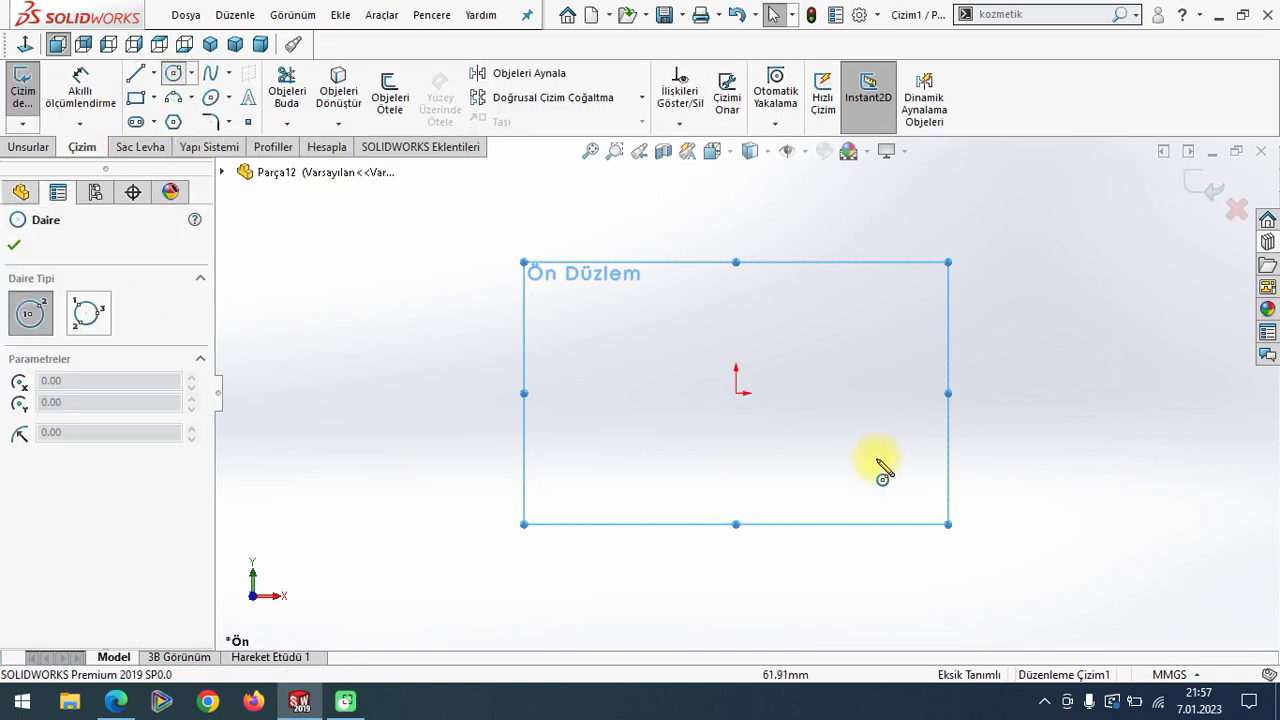
{"action": "left_click", "coordinate": [736, 393]}
{"action": "left_click", "coordinate": [802, 327]}
{"action": "key", "text": "Escape"}
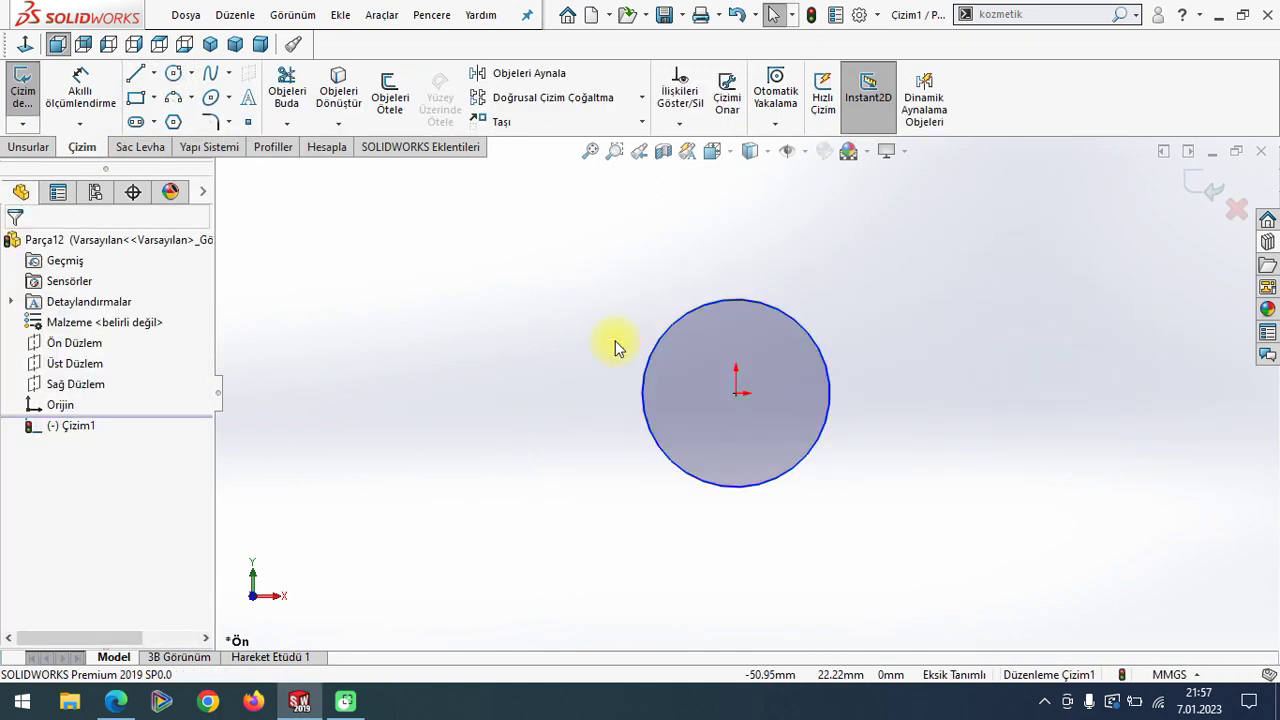
{"action": "left_click", "coordinate": [116, 700]}
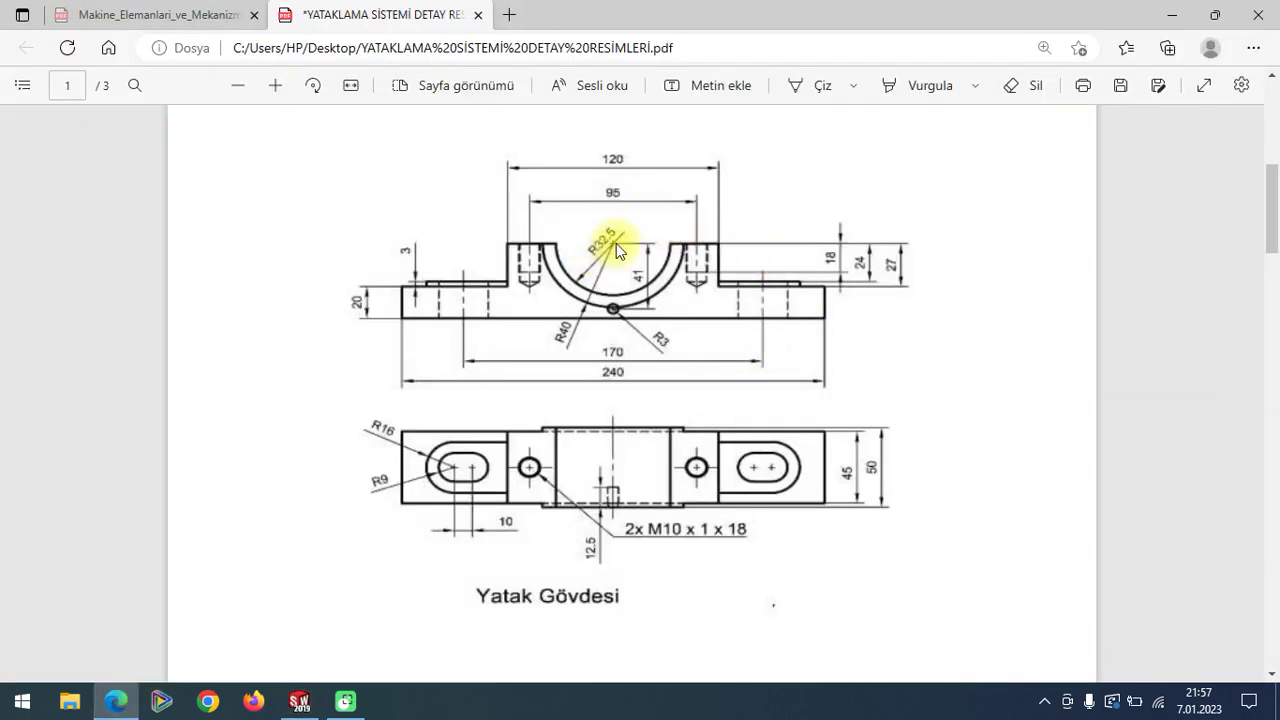
{"action": "left_click", "coordinate": [300, 700]}
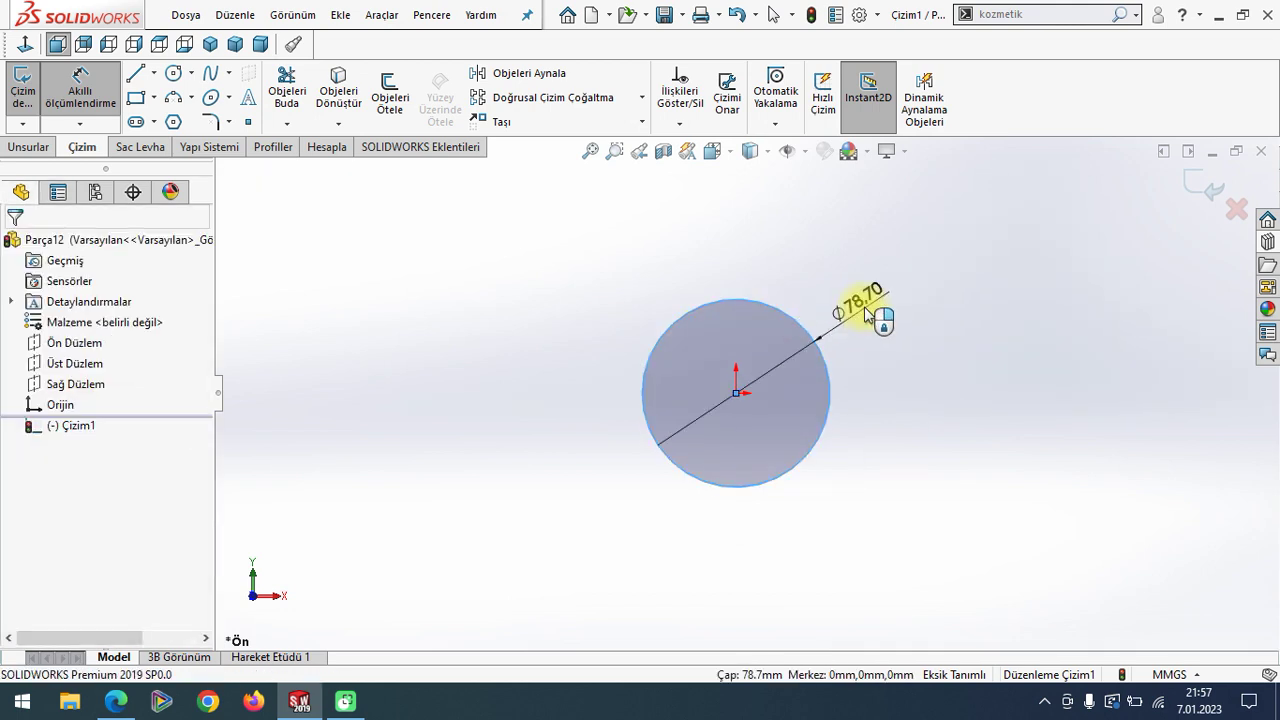
- Dimension the circle to Ø65 by entering 32.5*2, and move the dimension right of the circle
{"action": "left_click", "coordinate": [866, 316]}
{"action": "type", "text": "32."}
{"action": "key", "text": "Return"}
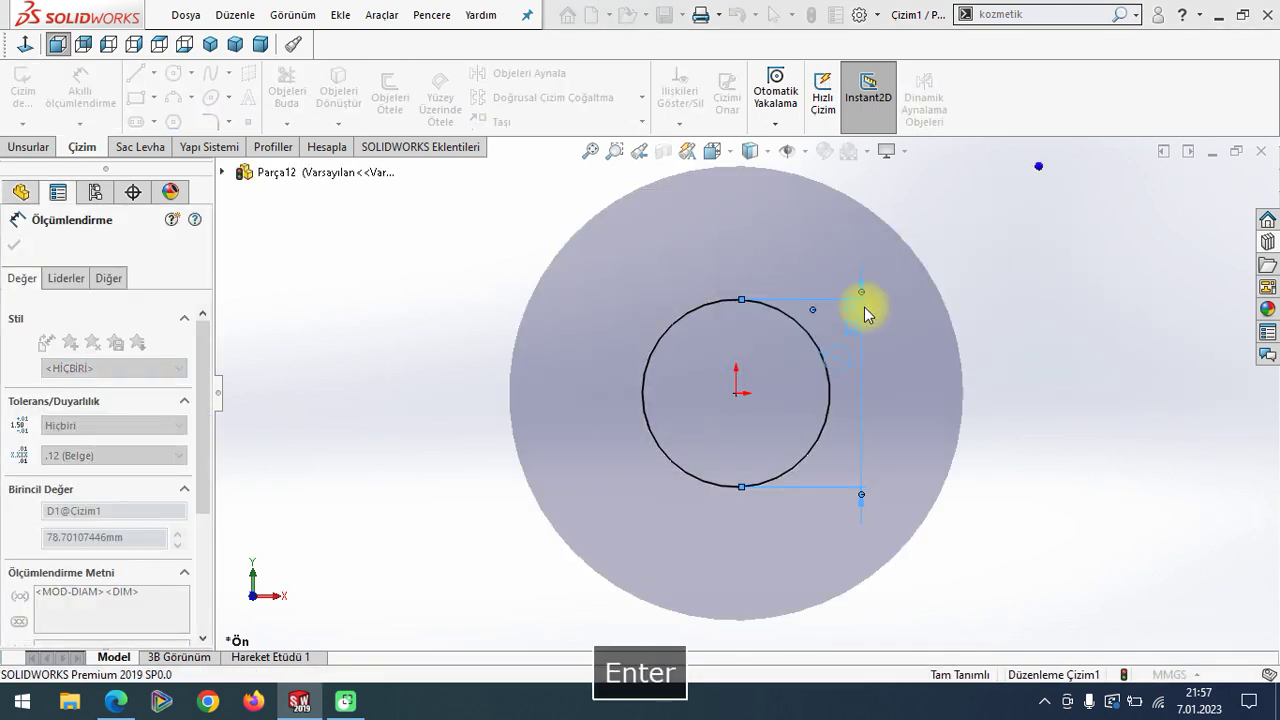
{"action": "left_click", "coordinate": [851, 317]}
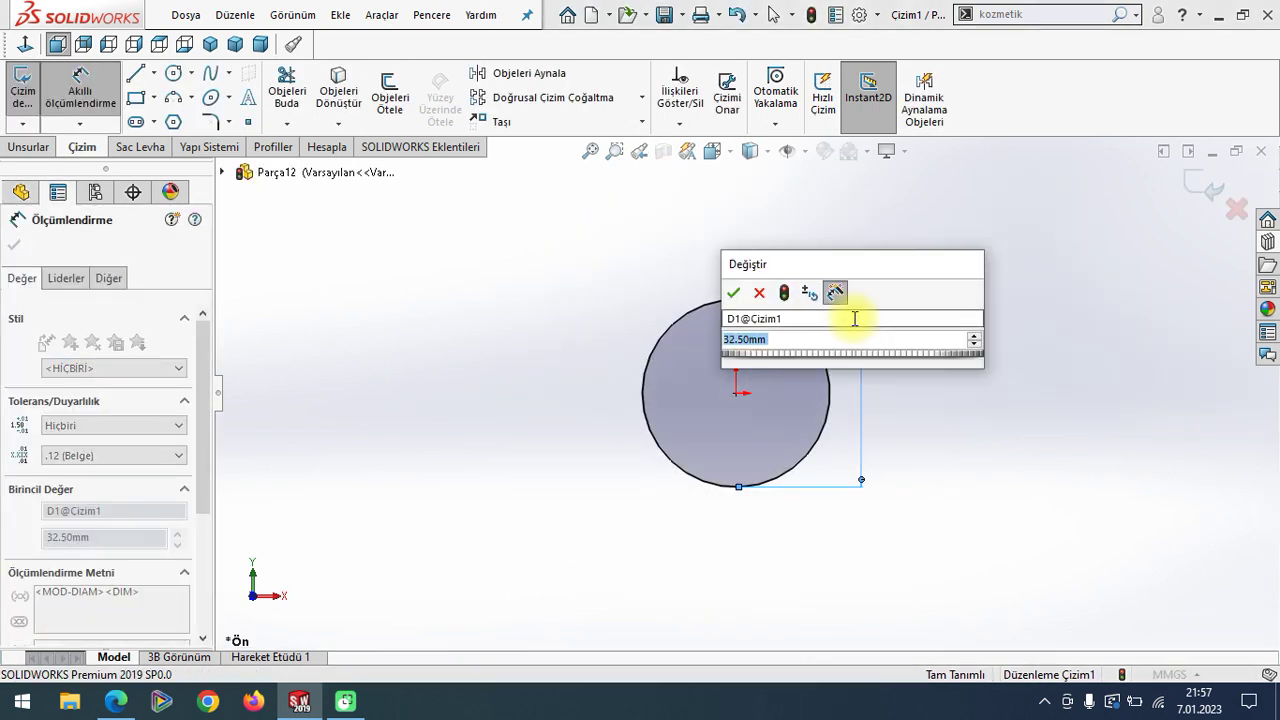
{"action": "type", "text": "32.5*2"}
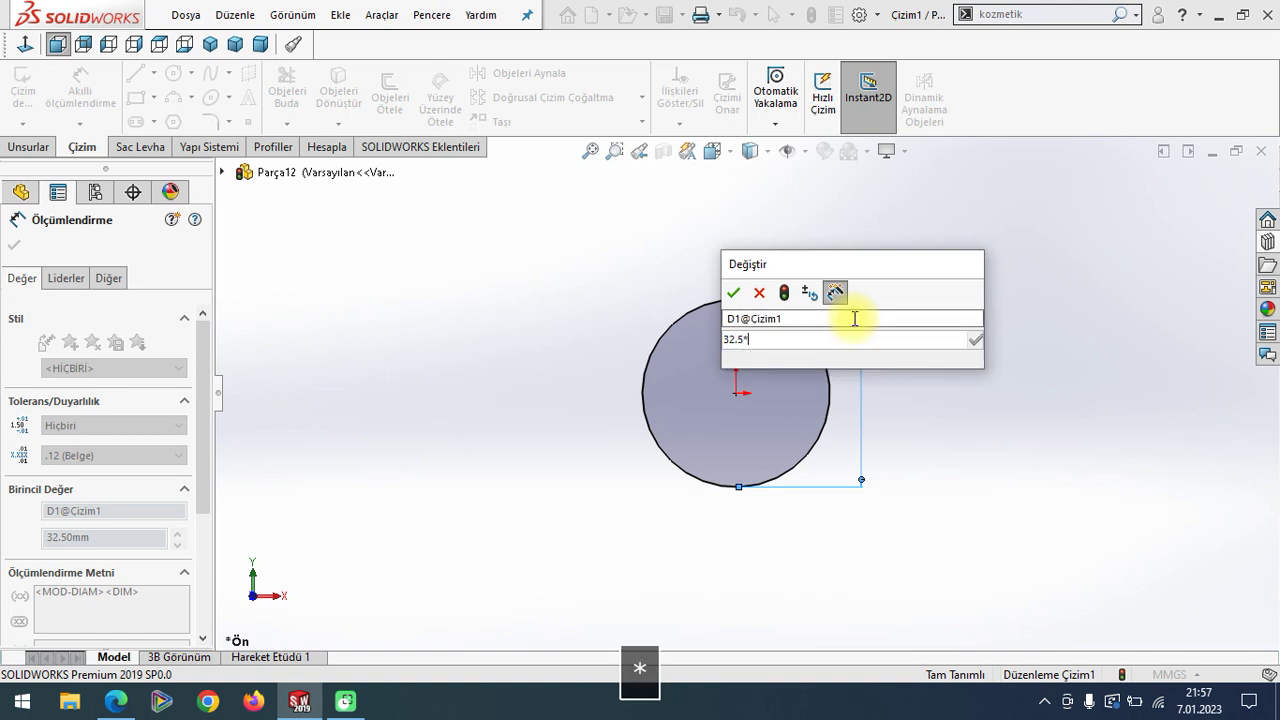
{"action": "key", "text": "Return"}
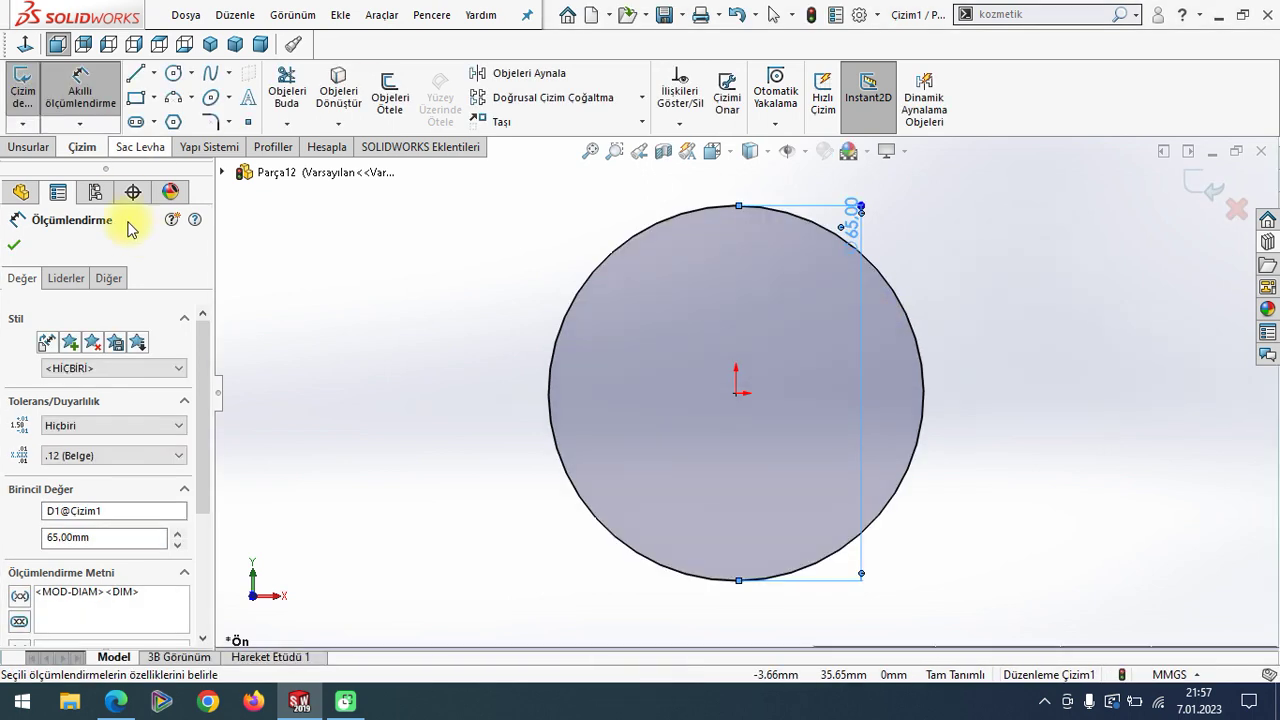
{"action": "left_click", "coordinate": [14, 245]}
{"action": "left_click_drag", "start_coordinate": [817, 277], "coordinate": [957, 389]}
{"action": "left_click", "coordinate": [376, 306]}
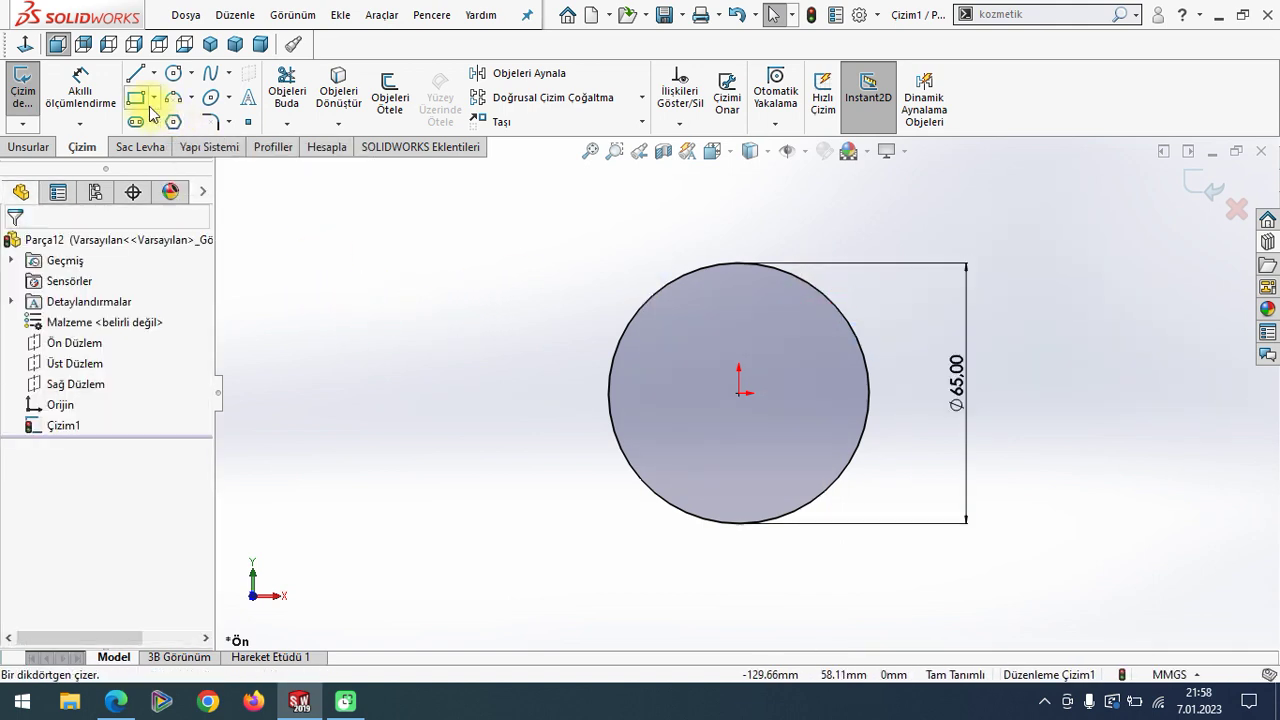
{"action": "left_click", "coordinate": [134, 73]}
- Draw a short horizontal line from the circle's right quadrant and a vertical centerline through the centre
{"action": "left_click", "coordinate": [869, 393]}
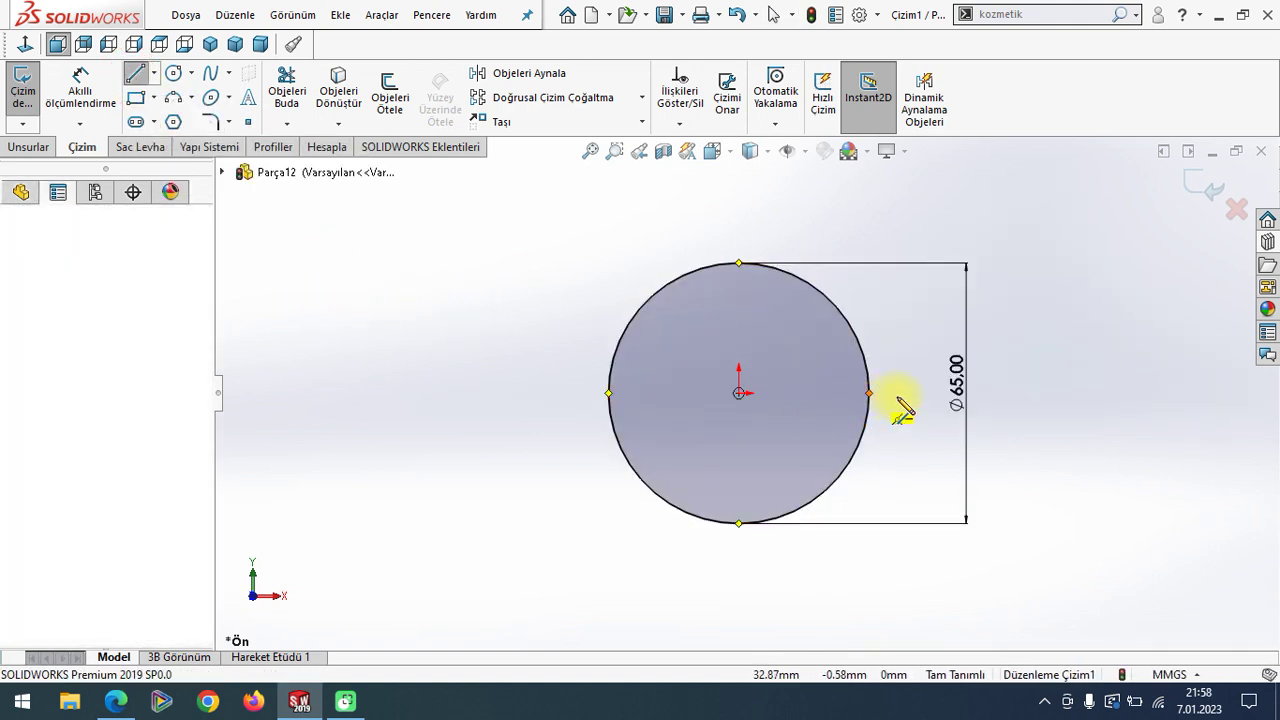
{"action": "left_click", "coordinate": [915, 393]}
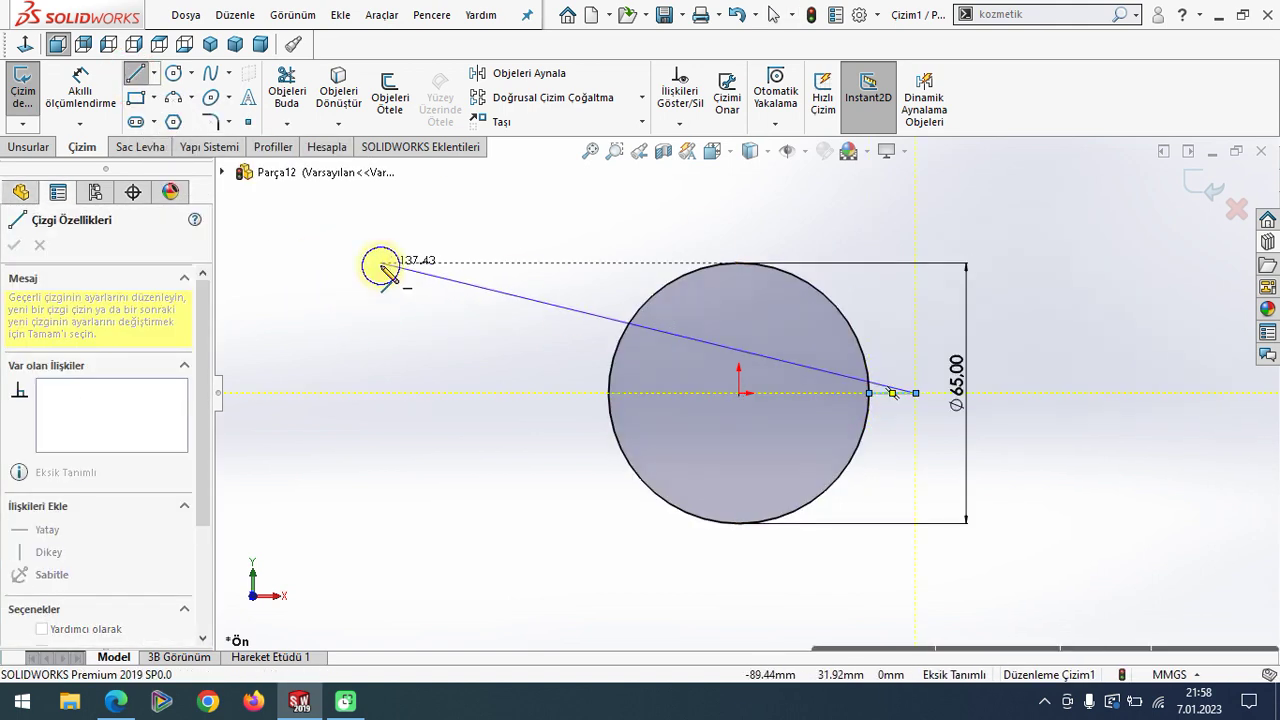
{"action": "left_click", "coordinate": [173, 73]}
{"action": "left_click", "coordinate": [154, 73]}
{"action": "left_click", "coordinate": [183, 121]}
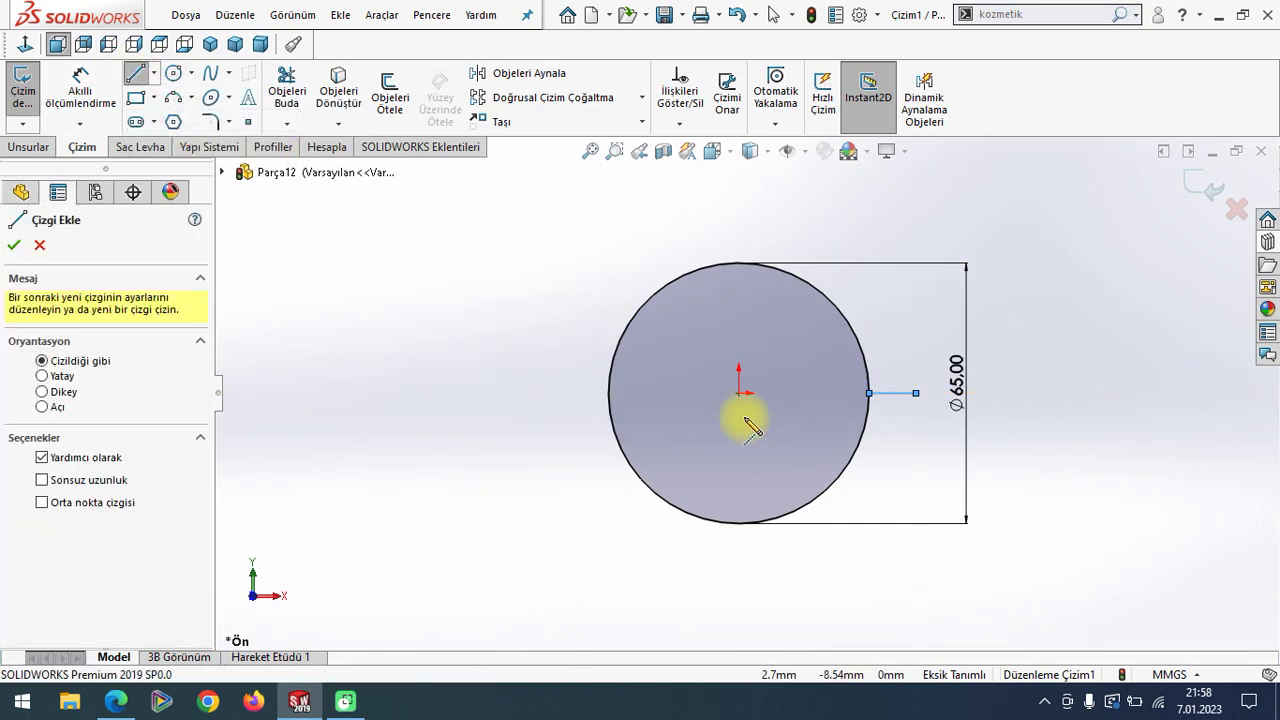
{"action": "left_click", "coordinate": [740, 393]}
{"action": "left_click", "coordinate": [738, 208]}
{"action": "right_click", "coordinate": [450, 257]}
{"action": "left_click", "coordinate": [462, 263]}
- Mirror the short horizontal line to the left about the vertical centerline
{"action": "left_click", "coordinate": [898, 394]}
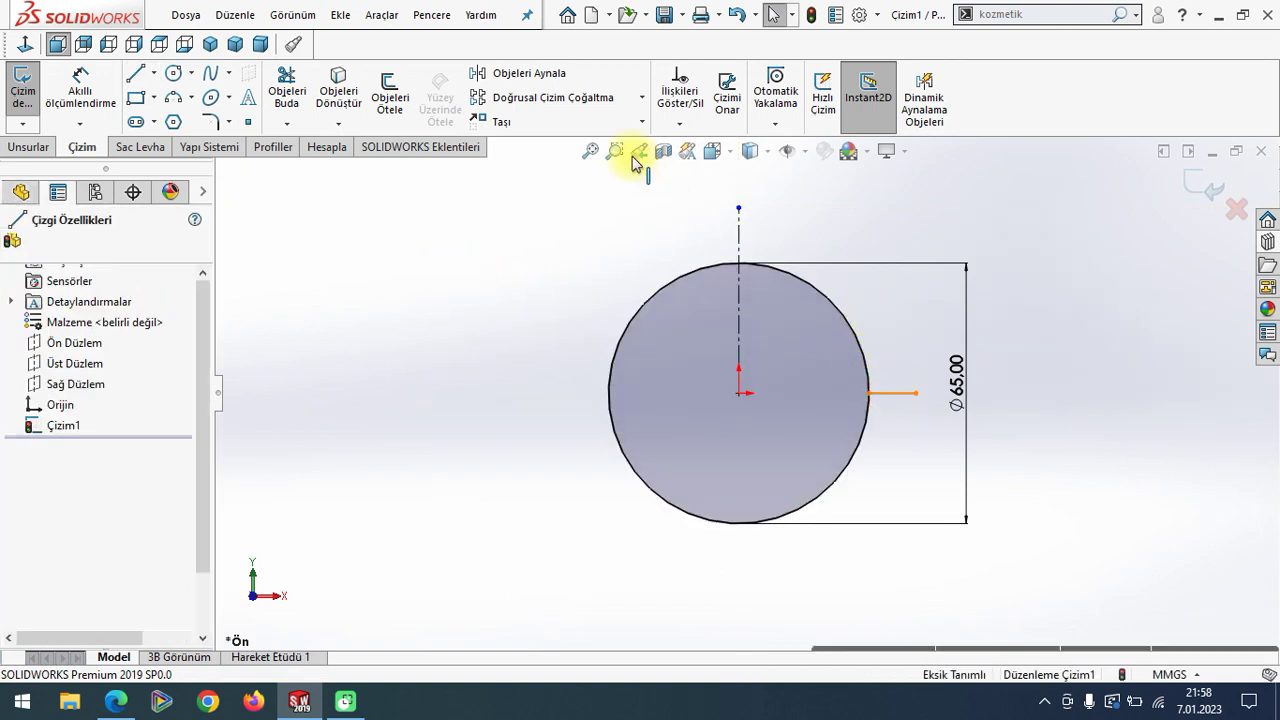
{"action": "left_click", "coordinate": [528, 73]}
{"action": "left_click", "coordinate": [128, 489]}
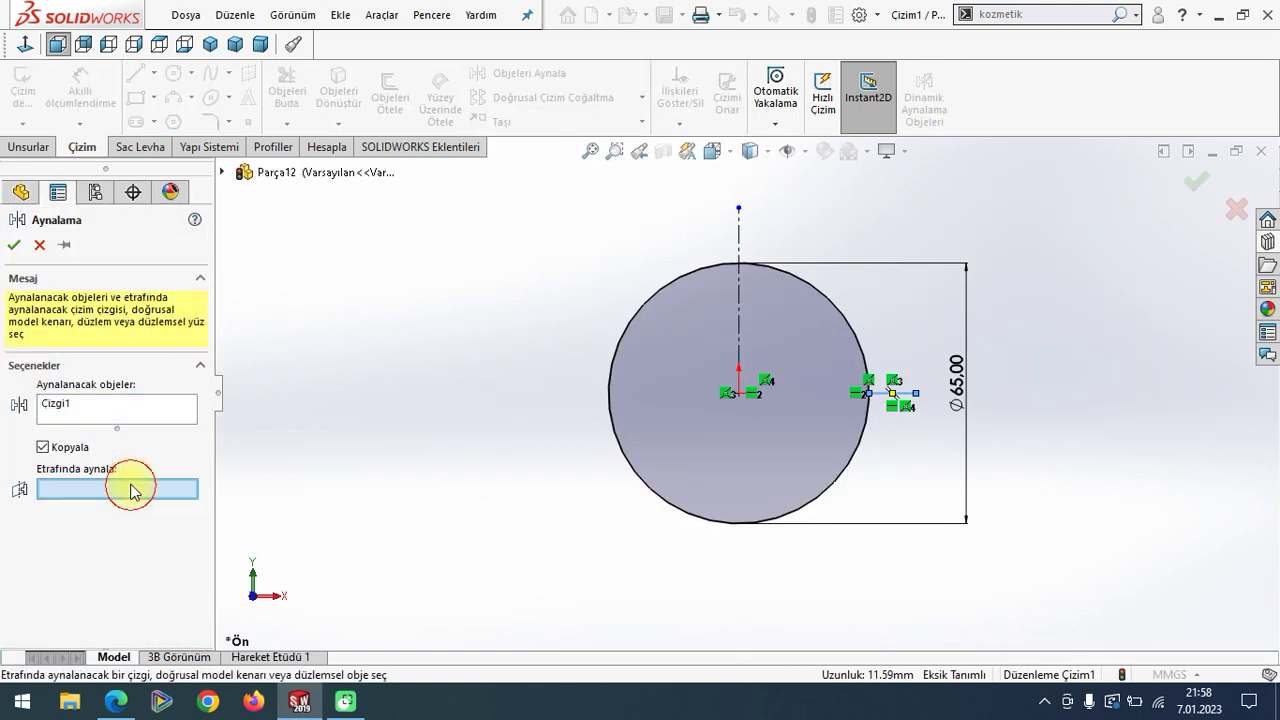
{"action": "left_click", "coordinate": [740, 300]}
{"action": "left_click", "coordinate": [14, 243]}
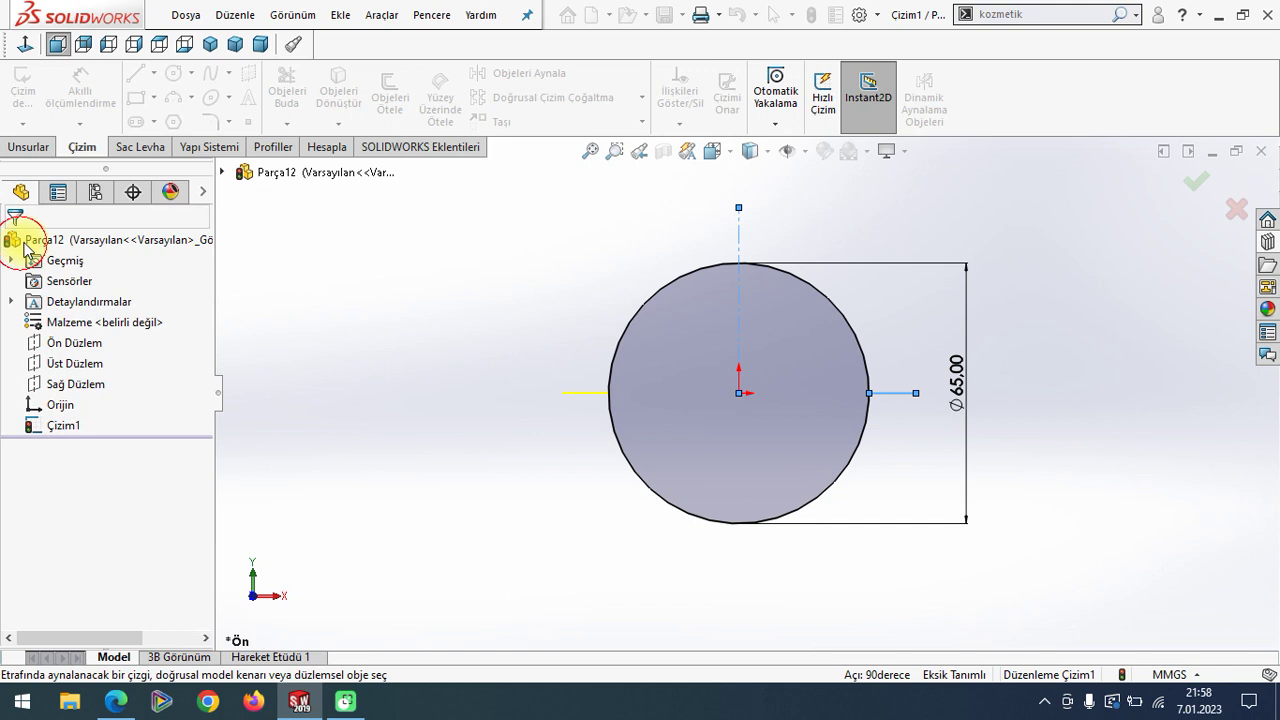
- Trim away the upper half of the circle and move the Ø65.00 dimension to the left
{"action": "left_click", "coordinate": [286, 95]}
{"action": "left_click", "coordinate": [716, 270]}
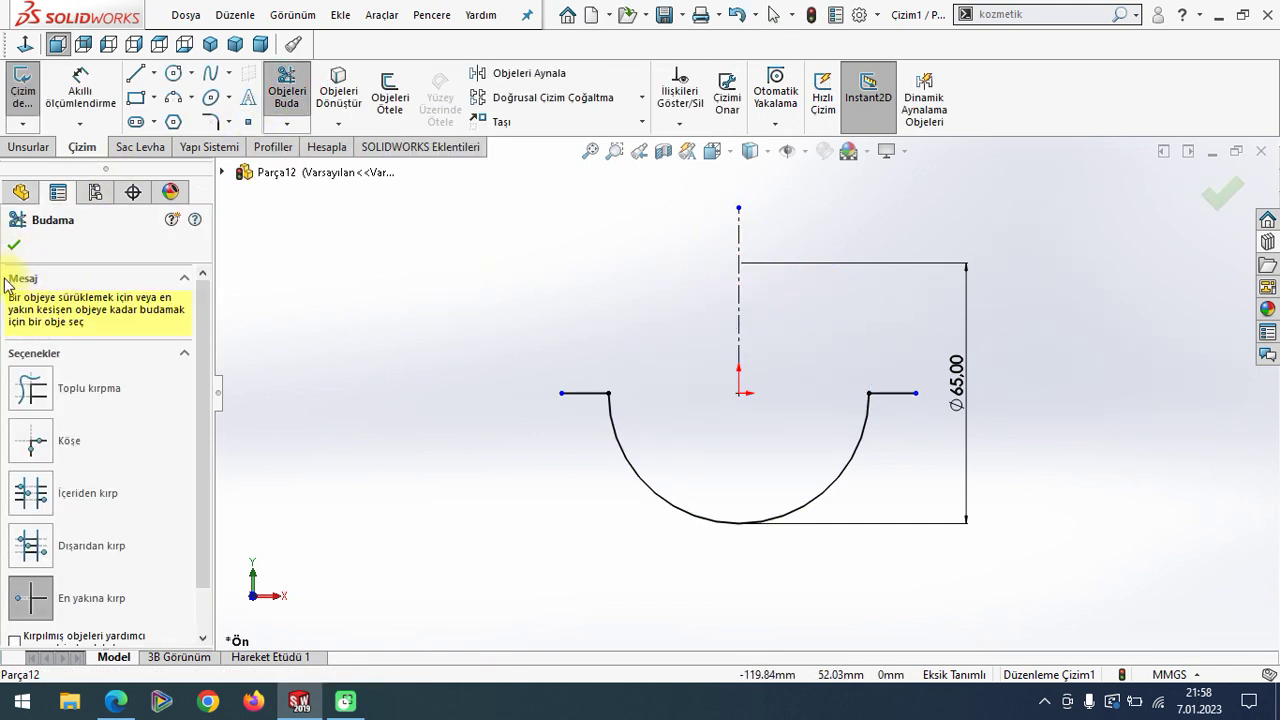
{"action": "left_click", "coordinate": [14, 243]}
{"action": "left_click_drag", "start_coordinate": [957, 385], "coordinate": [322, 405]}
{"action": "left_click", "coordinate": [15, 246]}
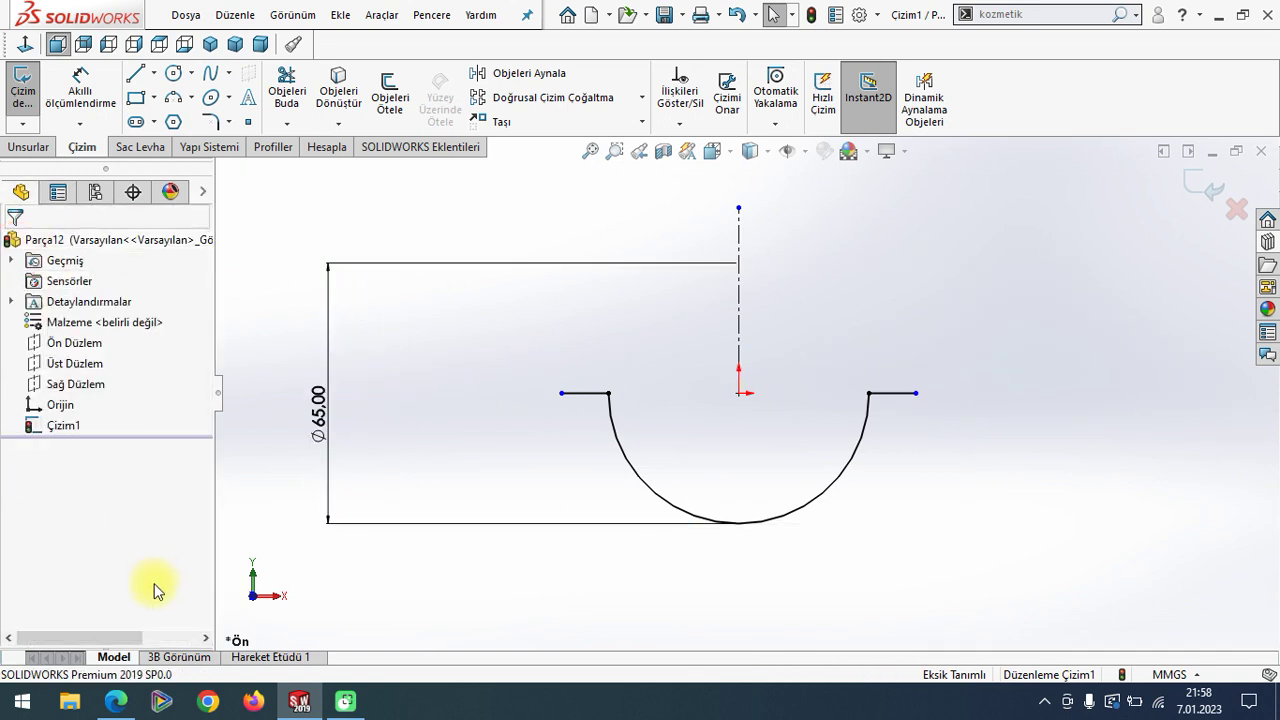
{"action": "left_click", "coordinate": [116, 700]}
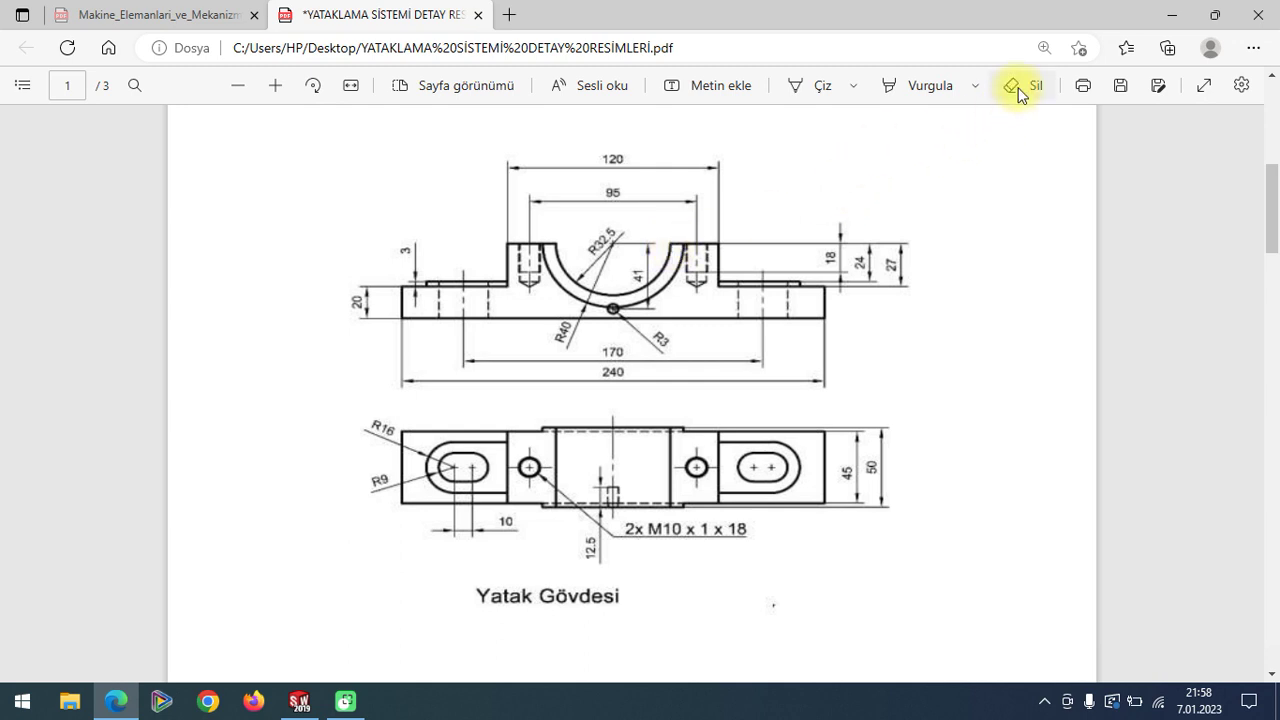
- Mark the cap outline and circle the R40 radius on the Yatak Gövdesi drawing in ink
{"action": "left_click", "coordinate": [797, 85]}
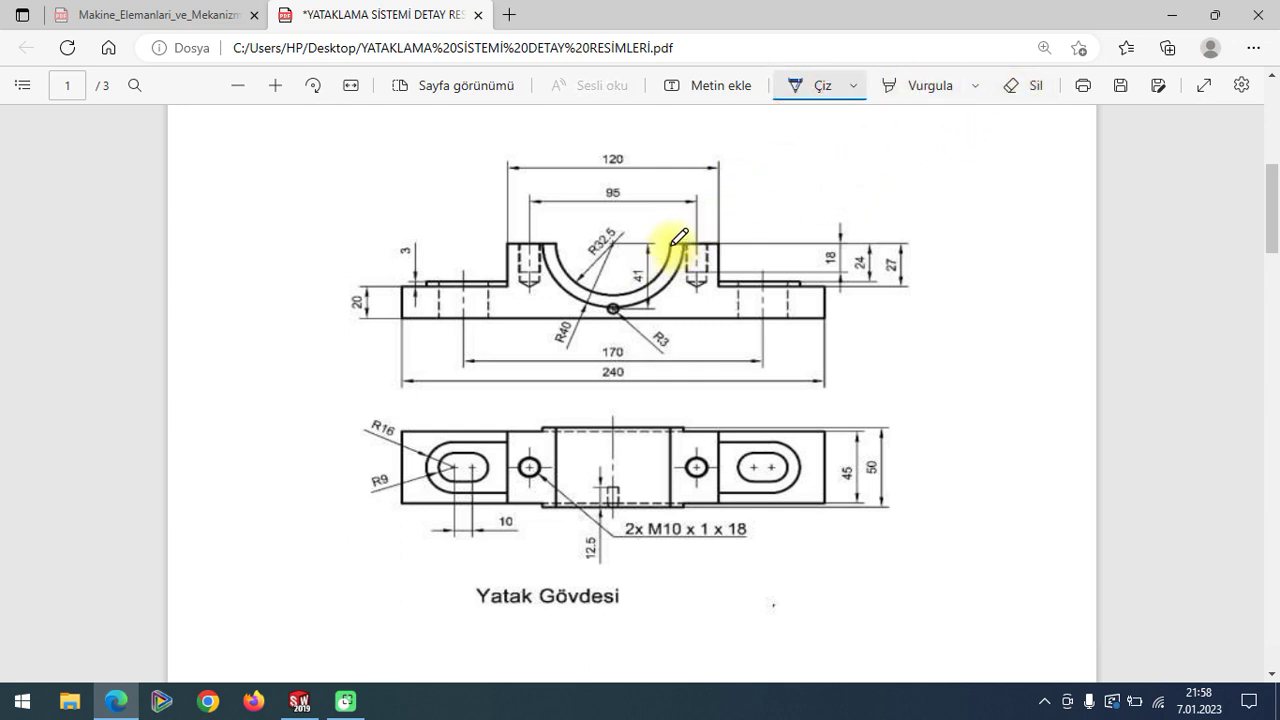
{"action": "mouse_move", "coordinate": [724, 283]}
{"action": "left_mouse_down"}
{"action": "mouse_move", "coordinate": [779, 285]}
{"action": "mouse_move", "coordinate": [664, 310]}
{"action": "mouse_move", "coordinate": [622, 233]}
{"action": "left_mouse_up"}
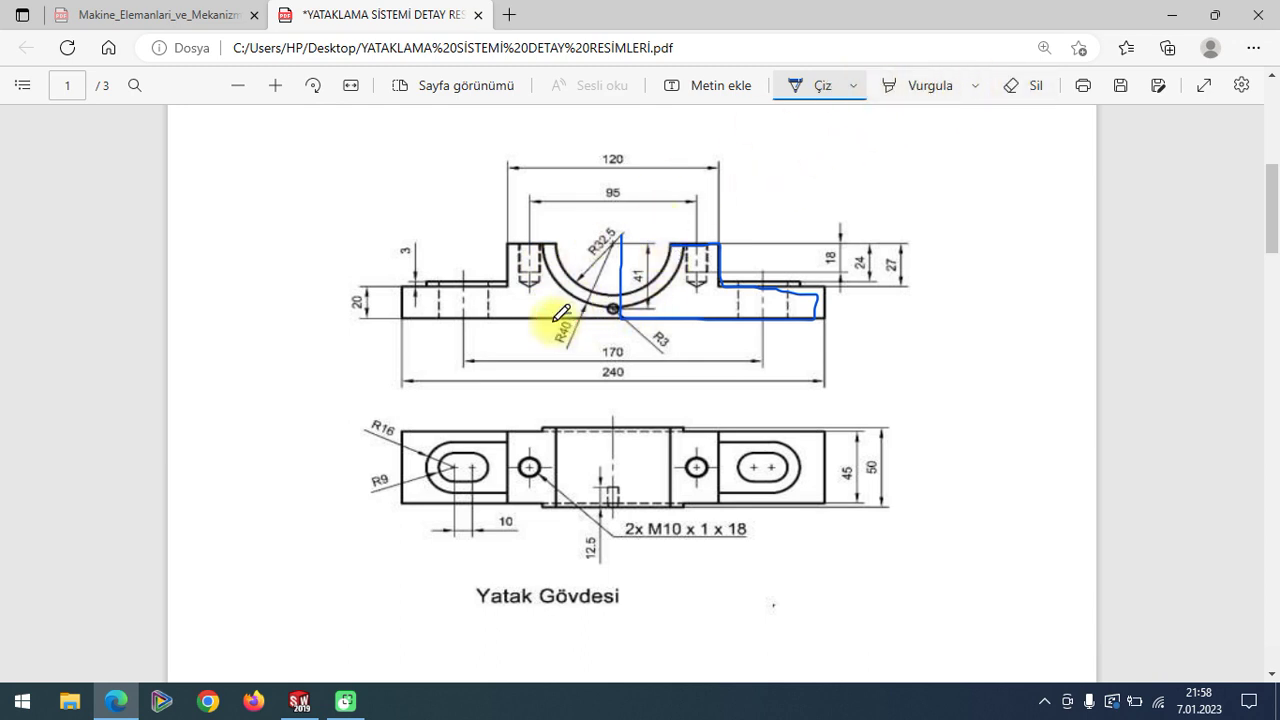
{"action": "left_click_drag", "start_coordinate": [568, 352], "coordinate": [558, 312]}
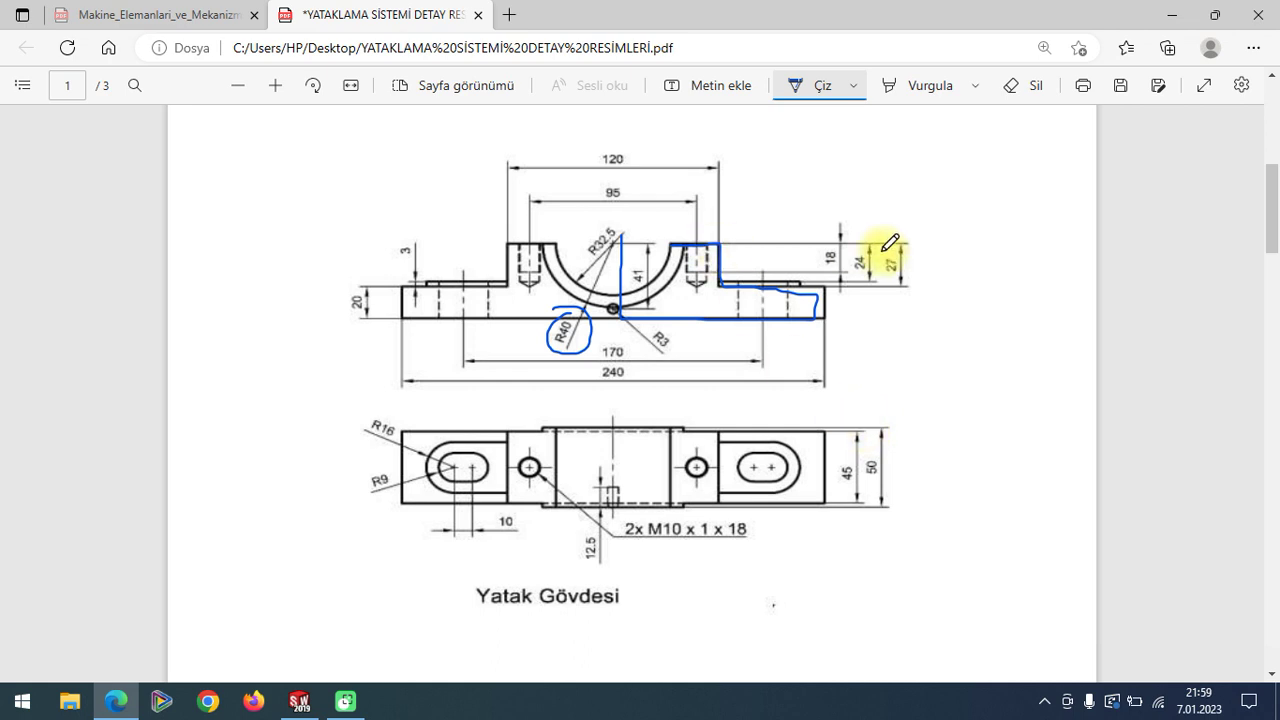
- Erase the ink marks from the drawing and go back to the SOLIDWORKS sketch
{"action": "left_click", "coordinate": [798, 92]}
{"action": "left_click", "coordinate": [1015, 90]}
{"action": "left_click", "coordinate": [651, 237]}
{"action": "left_click_drag", "start_coordinate": [517, 348], "coordinate": [586, 286]}
{"action": "left_click", "coordinate": [299, 701]}
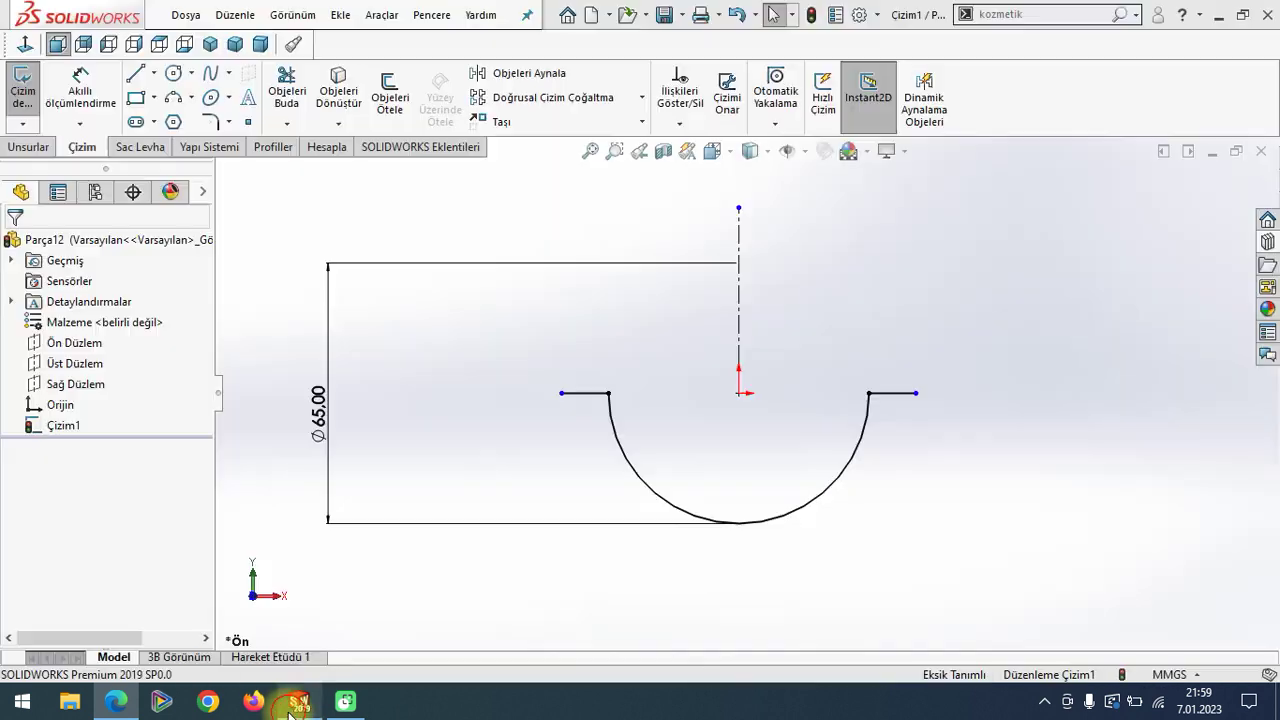
- Draw the right-side lines: a vertical step, an outward ledge, a vertical drop and a bottom line
{"action": "left_click", "coordinate": [140, 88]}
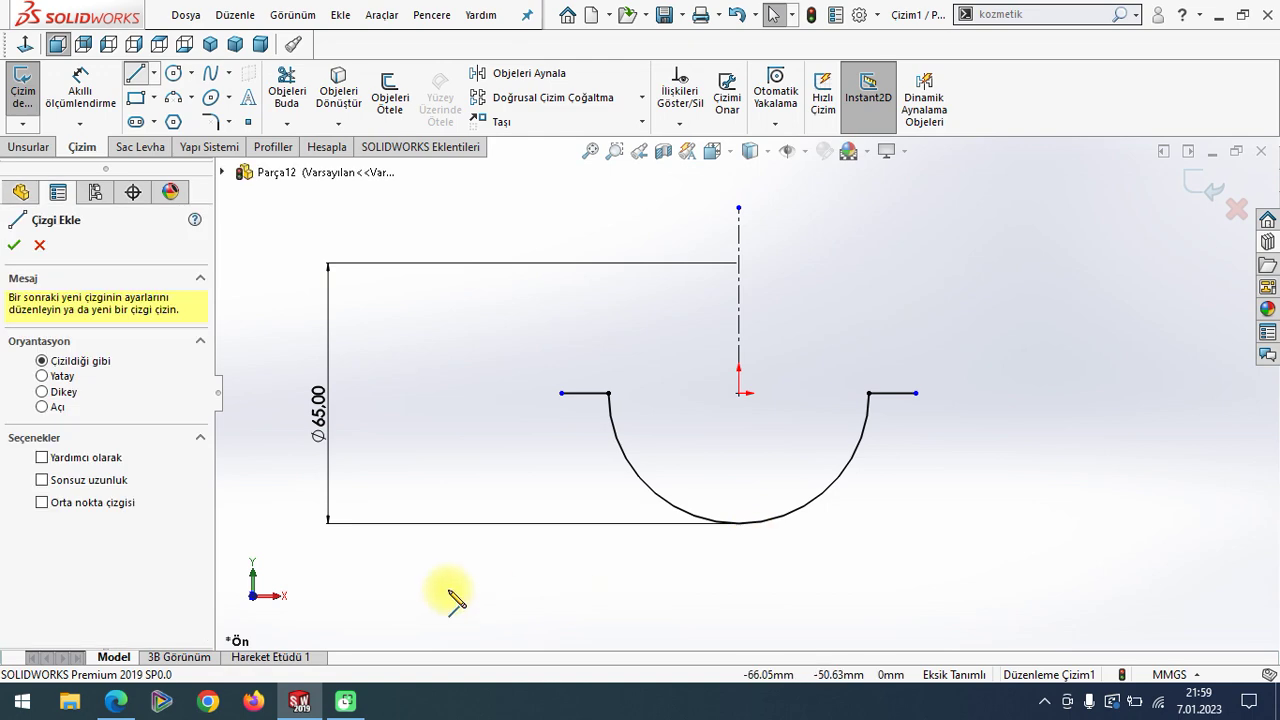
{"action": "left_click", "coordinate": [243, 623]}
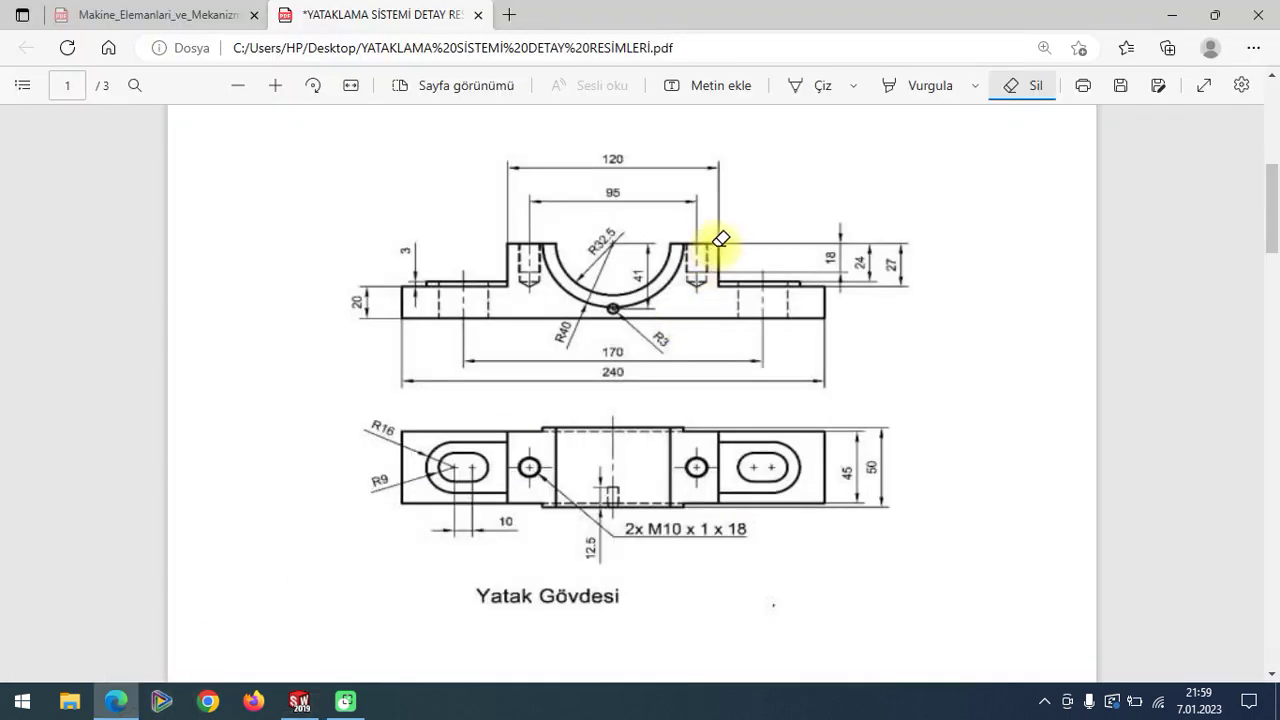
{"action": "left_click", "coordinate": [299, 701]}
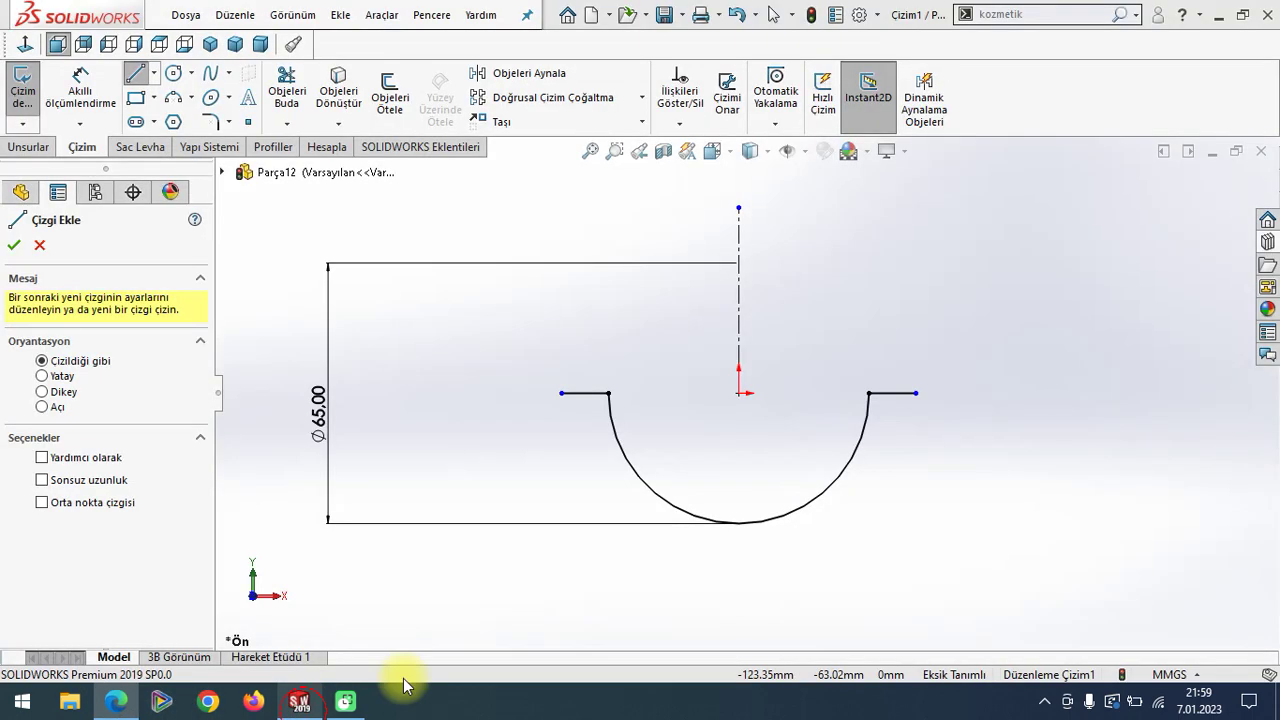
{"action": "left_click", "coordinate": [915, 393]}
{"action": "left_click", "coordinate": [915, 450]}
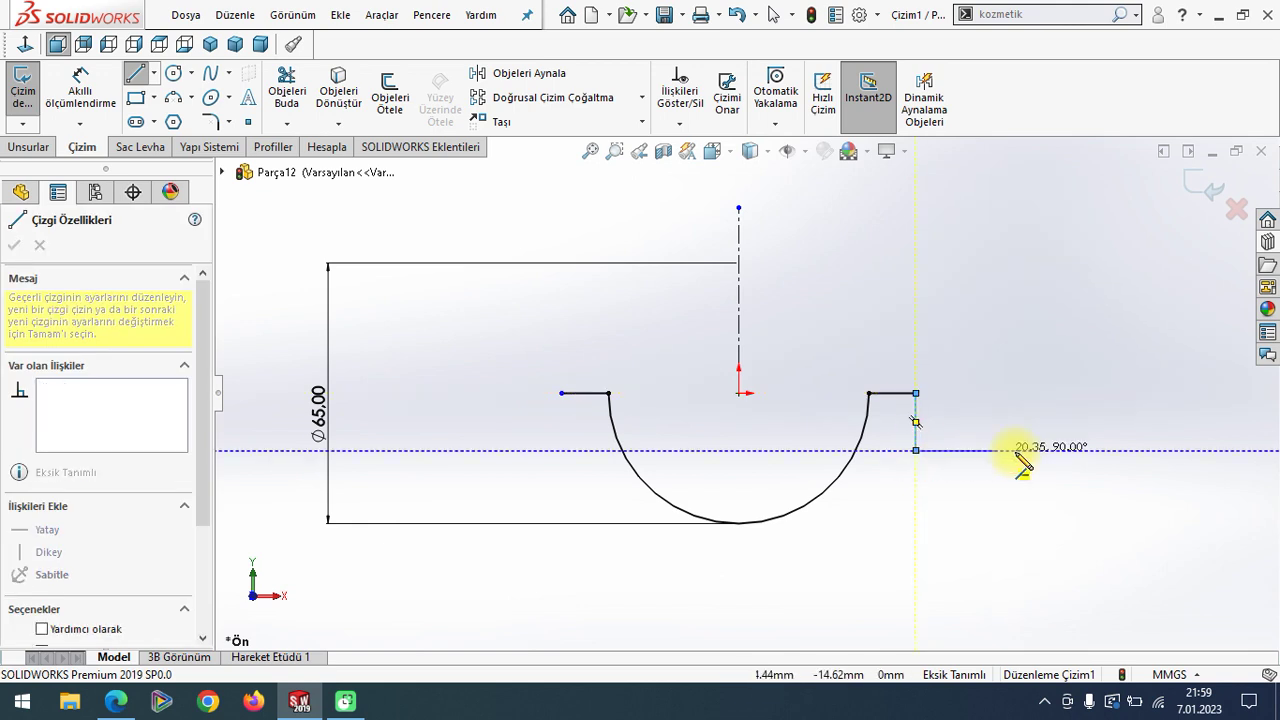
{"action": "left_click", "coordinate": [1090, 450]}
{"action": "left_click", "coordinate": [1090, 551]}
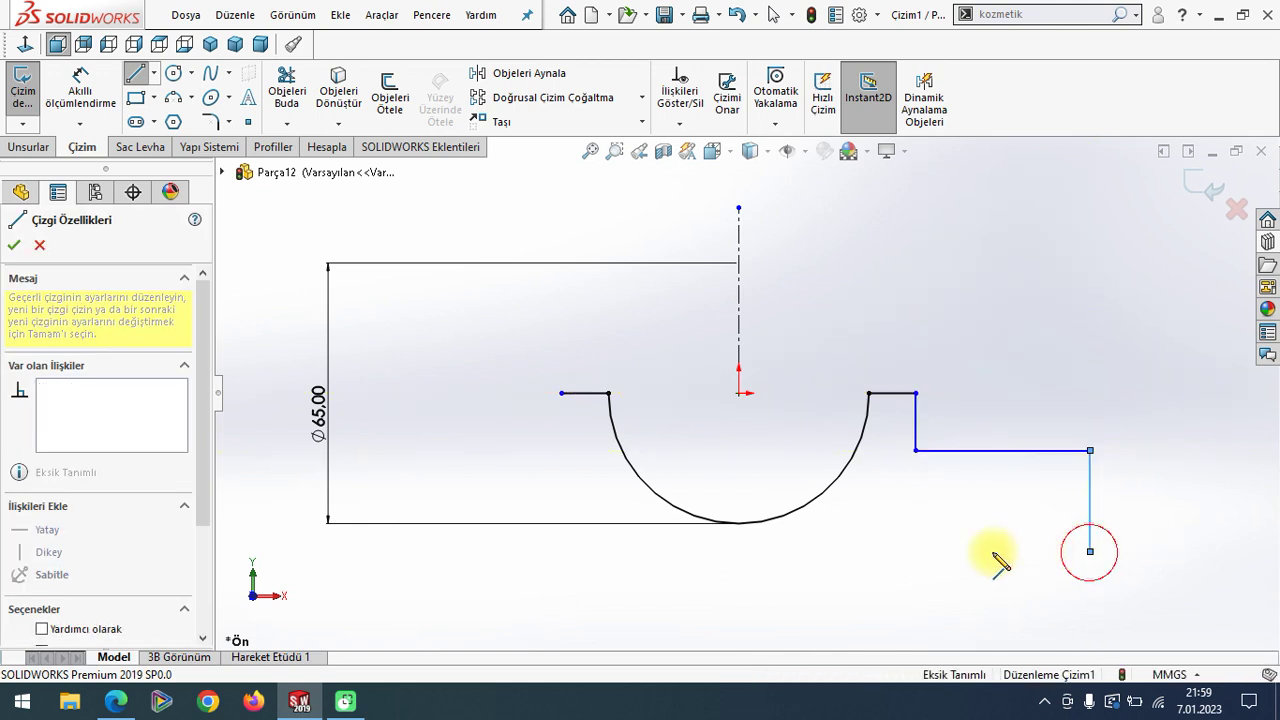
{"action": "left_click", "coordinate": [739, 551]}
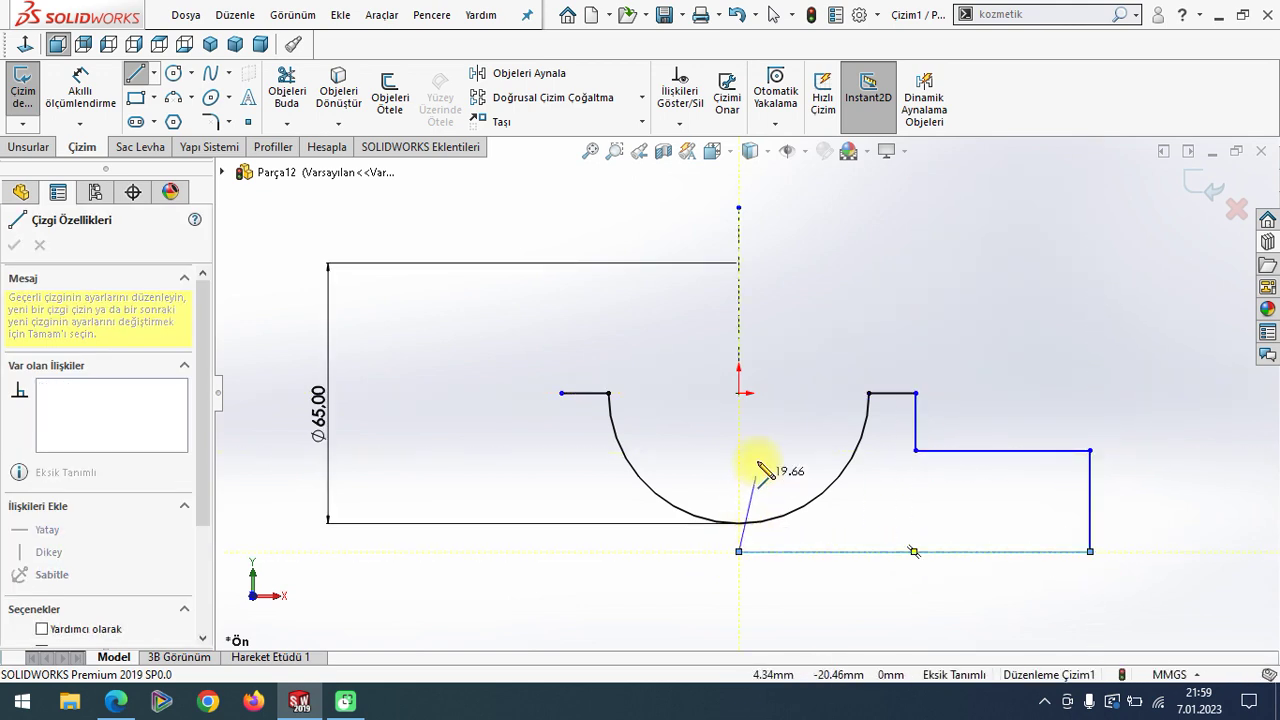
{"action": "right_click", "coordinate": [672, 336]}
{"action": "left_click", "coordinate": [690, 338]}
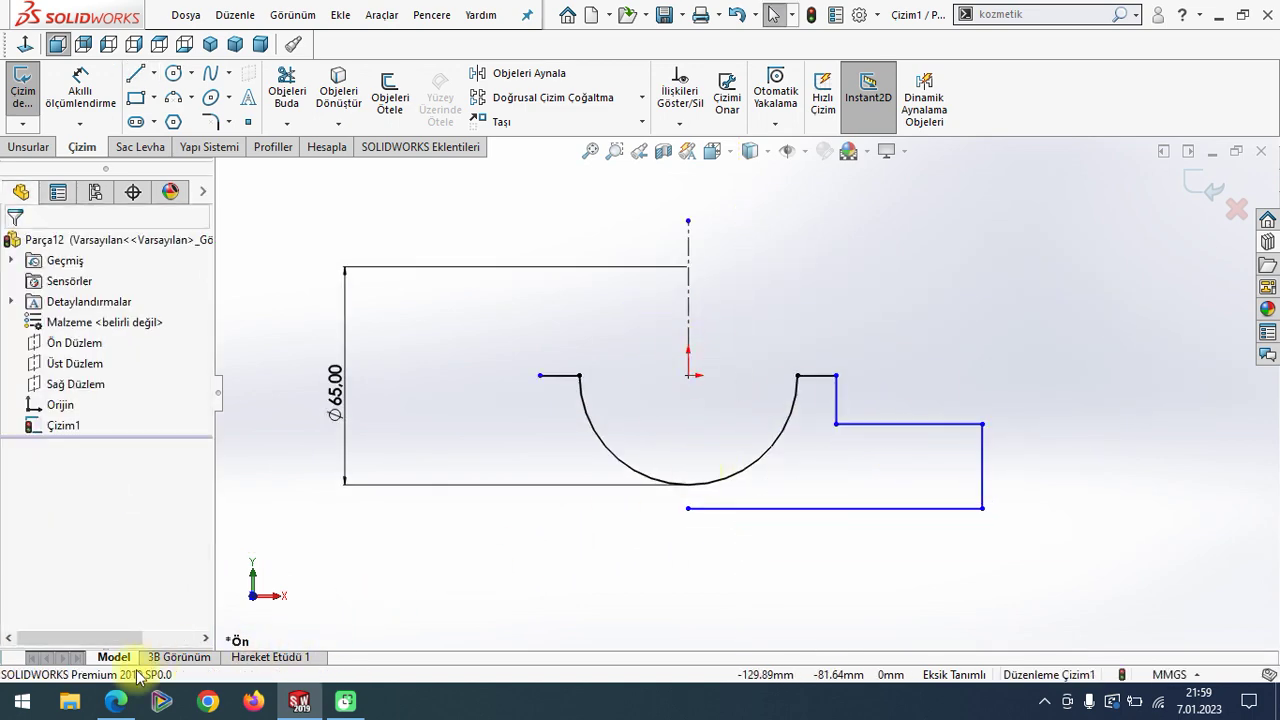
- After checking the reference drawing, delete the stray bottom horizontal line
{"action": "left_click", "coordinate": [116, 701]}
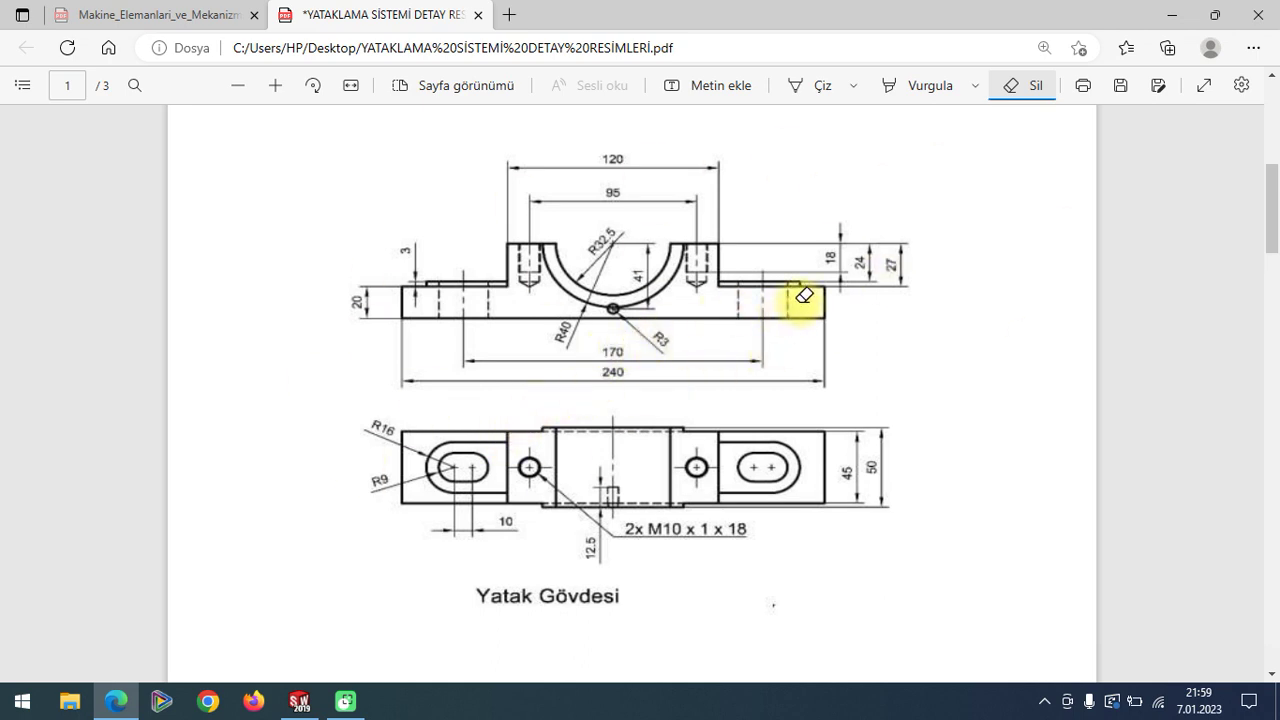
{"action": "left_click", "coordinate": [299, 701]}
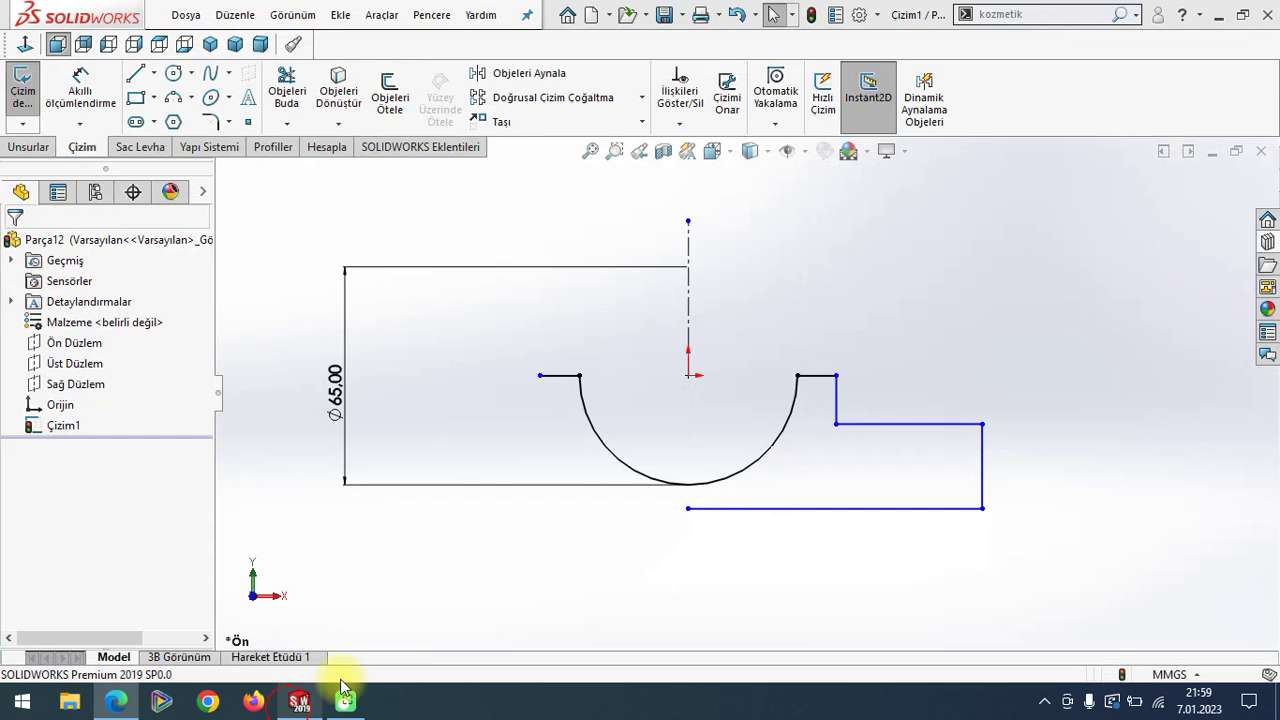
{"action": "left_click", "coordinate": [926, 509]}
{"action": "key", "text": "Delete"}
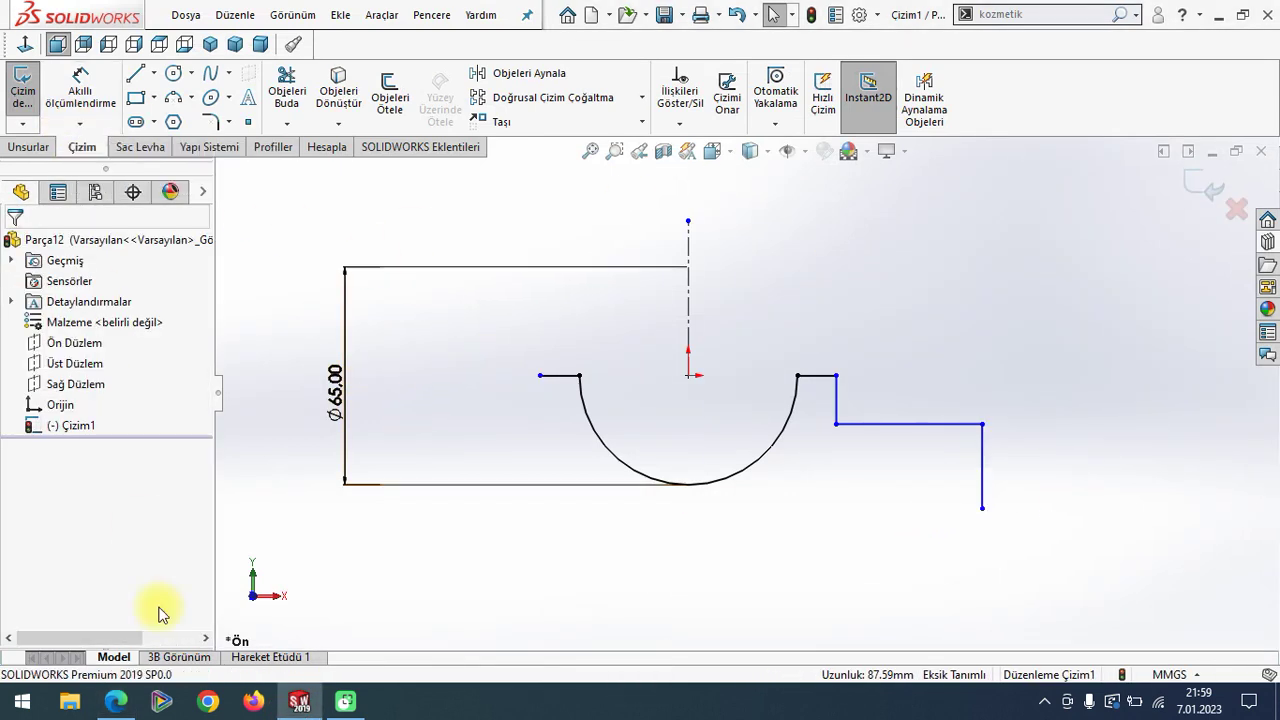
{"action": "left_click", "coordinate": [103, 710]}
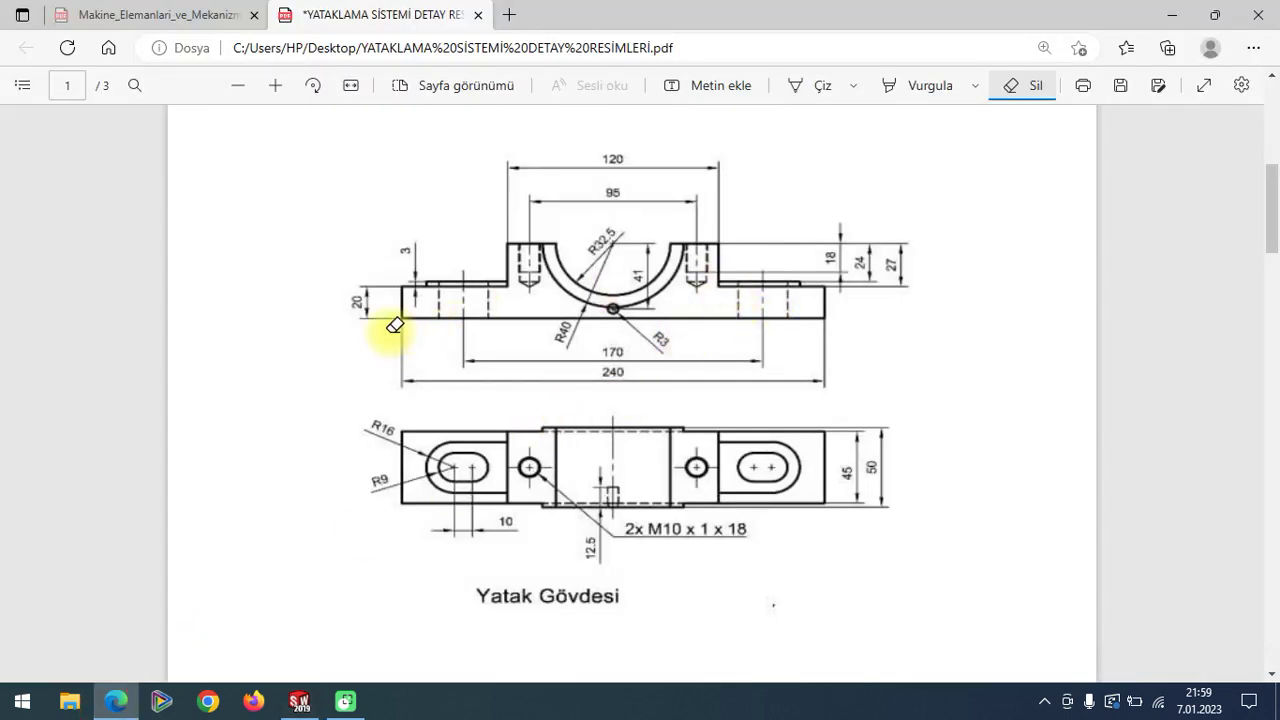
{"action": "left_click", "coordinate": [299, 701]}
- Dimension the step height at 18 and the vertical drop at 20
{"action": "left_click", "coordinate": [80, 88]}
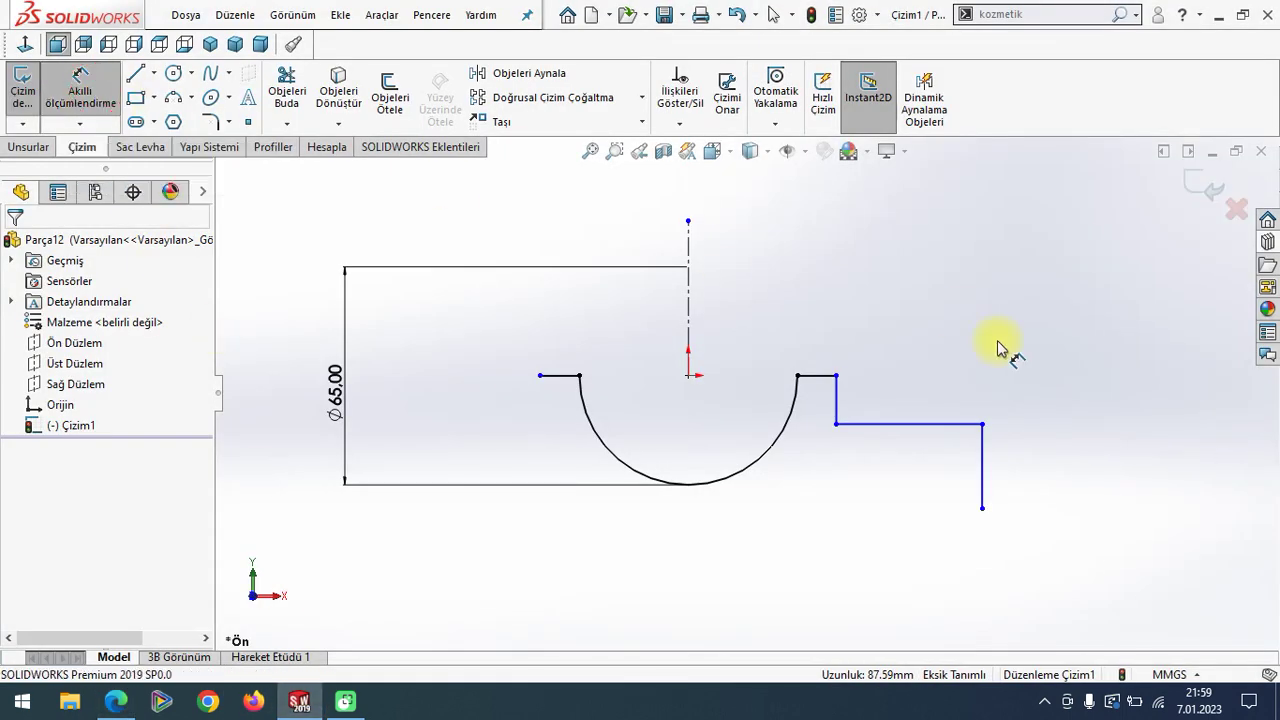
{"action": "left_click", "coordinate": [838, 412]}
{"action": "left_click", "coordinate": [872, 404]}
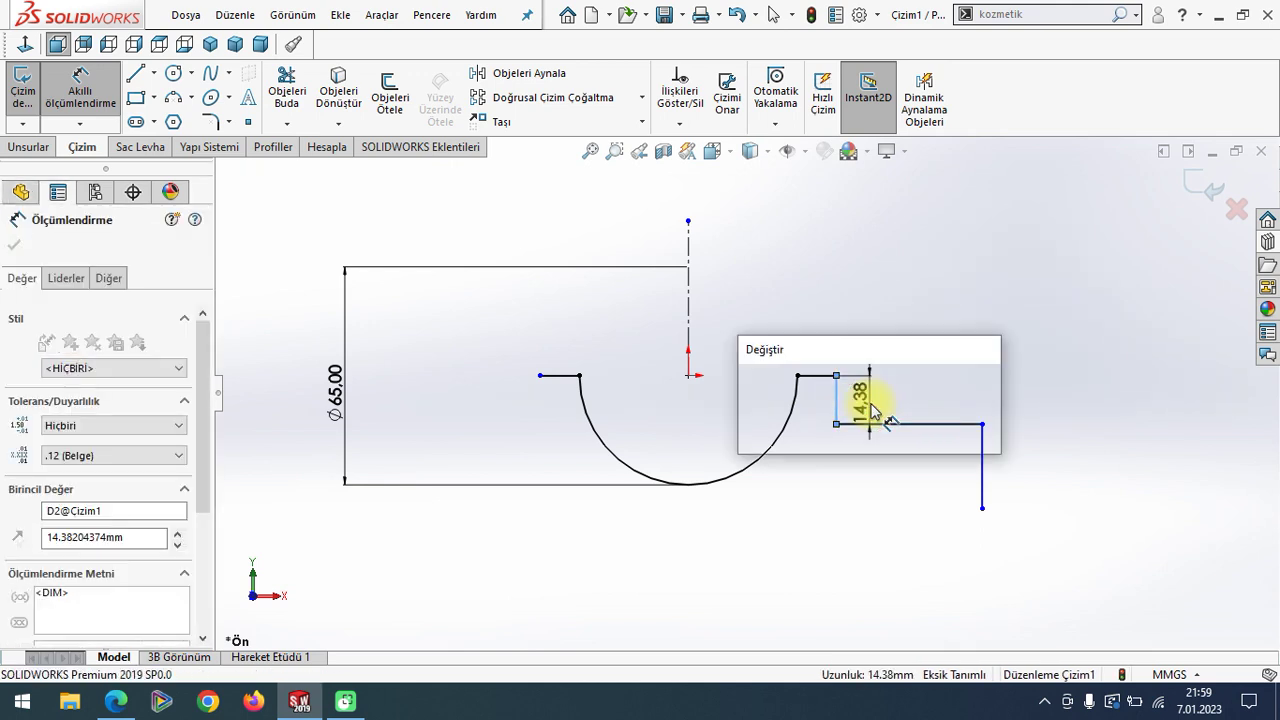
{"action": "type", "text": "18"}
{"action": "key", "text": "Return"}
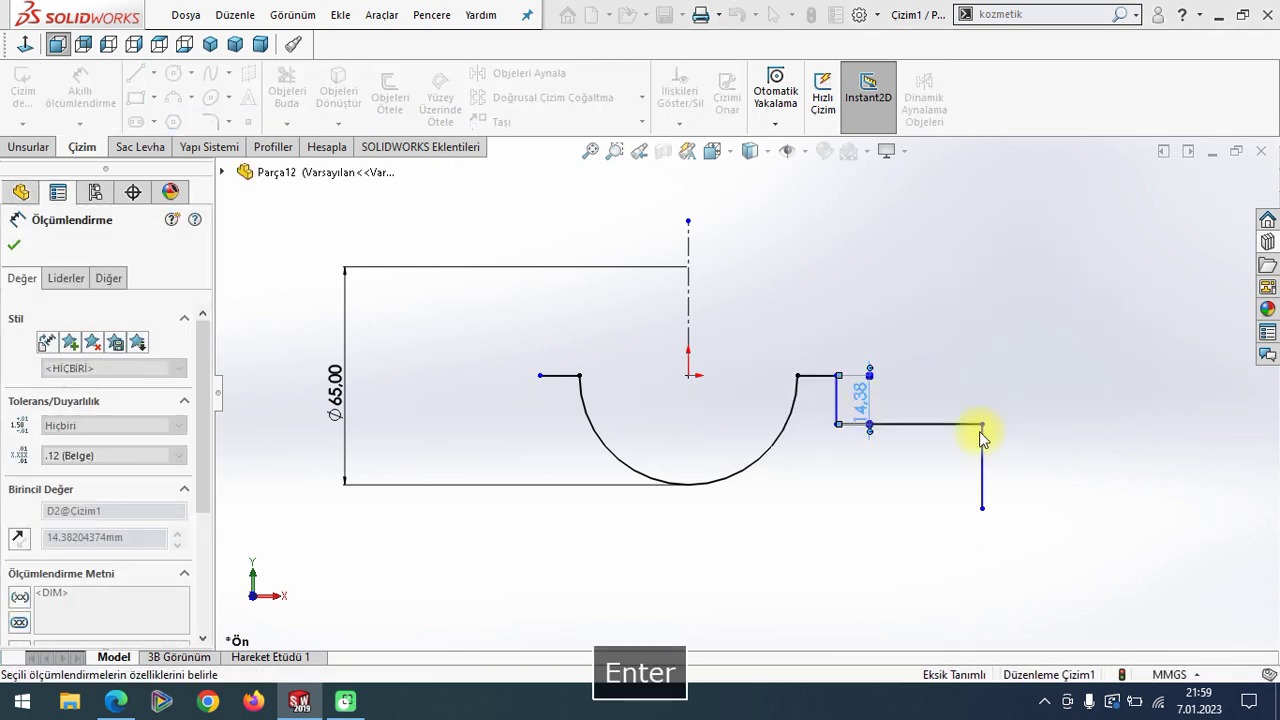
{"action": "left_click", "coordinate": [990, 485]}
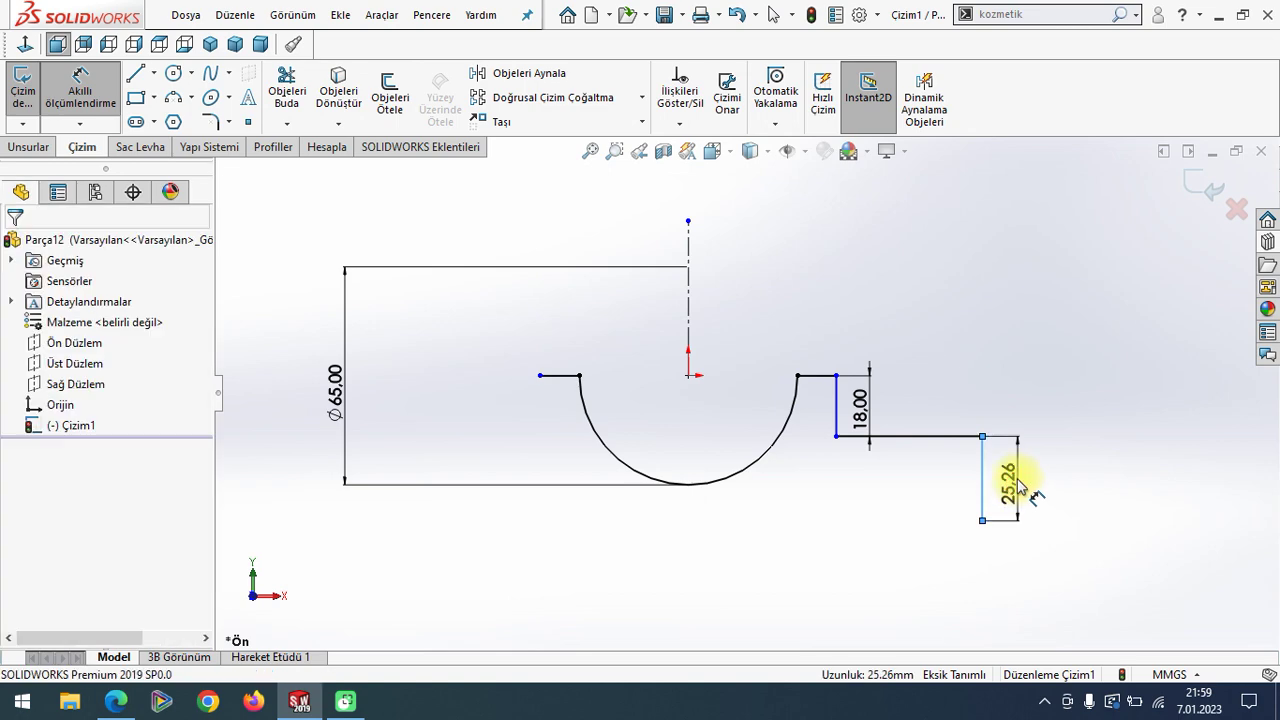
{"action": "left_click", "coordinate": [1020, 487]}
{"action": "key", "text": "shift+Return"}
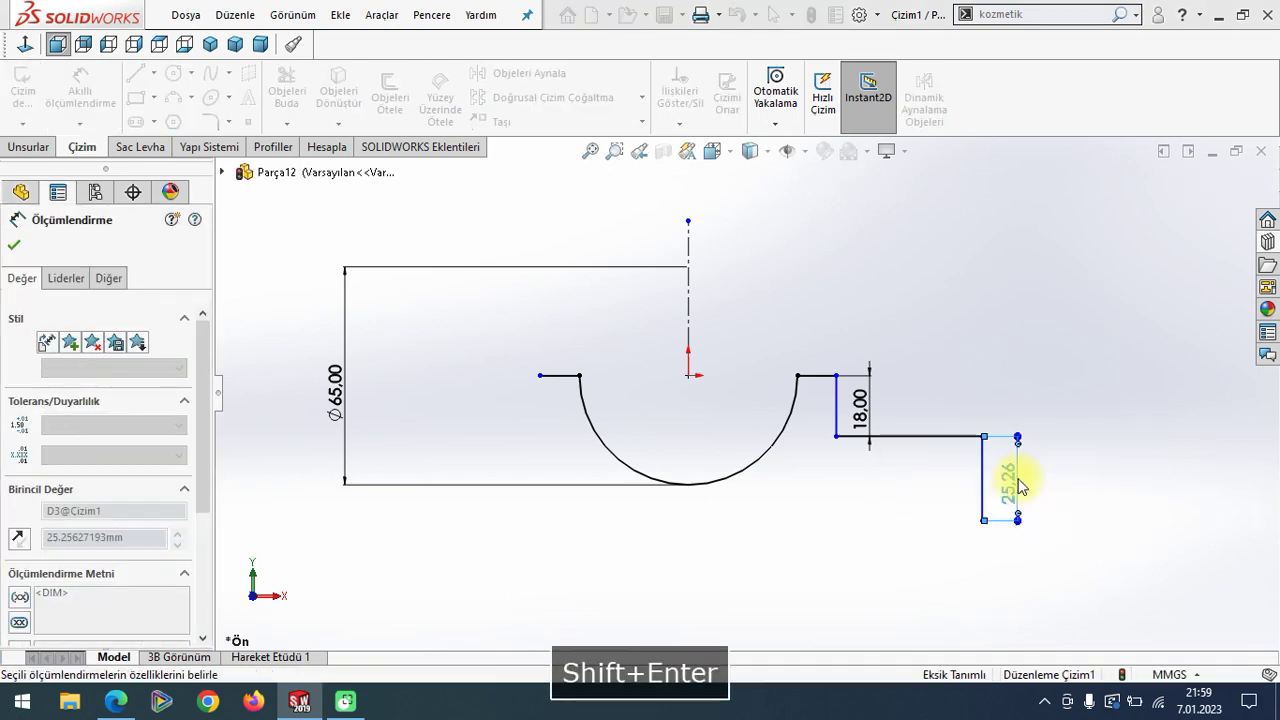
- After checking the drawing, change the step height dimension from 18 to 27
{"action": "left_click", "coordinate": [116, 610]}
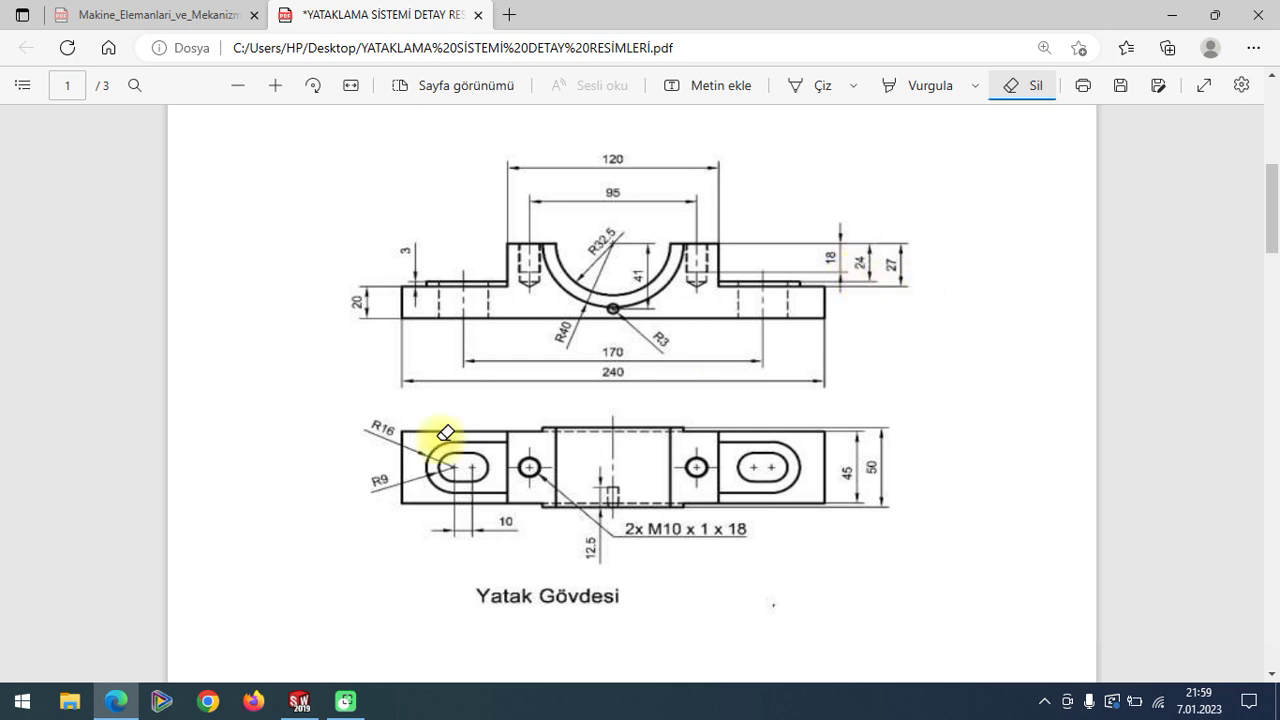
{"action": "left_click", "coordinate": [299, 701]}
{"action": "left_click", "coordinate": [861, 402]}
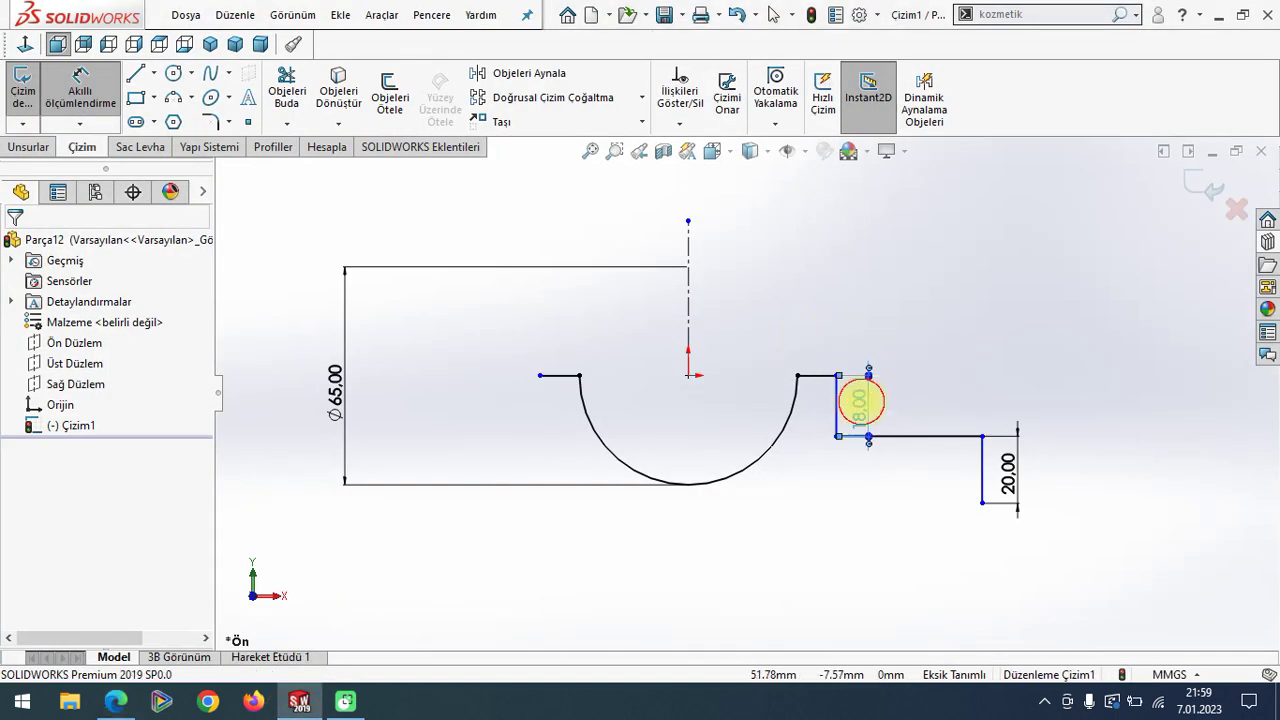
{"action": "double_click", "coordinate": [861, 402]}
{"action": "type", "text": "27"}
{"action": "key", "text": "Return"}
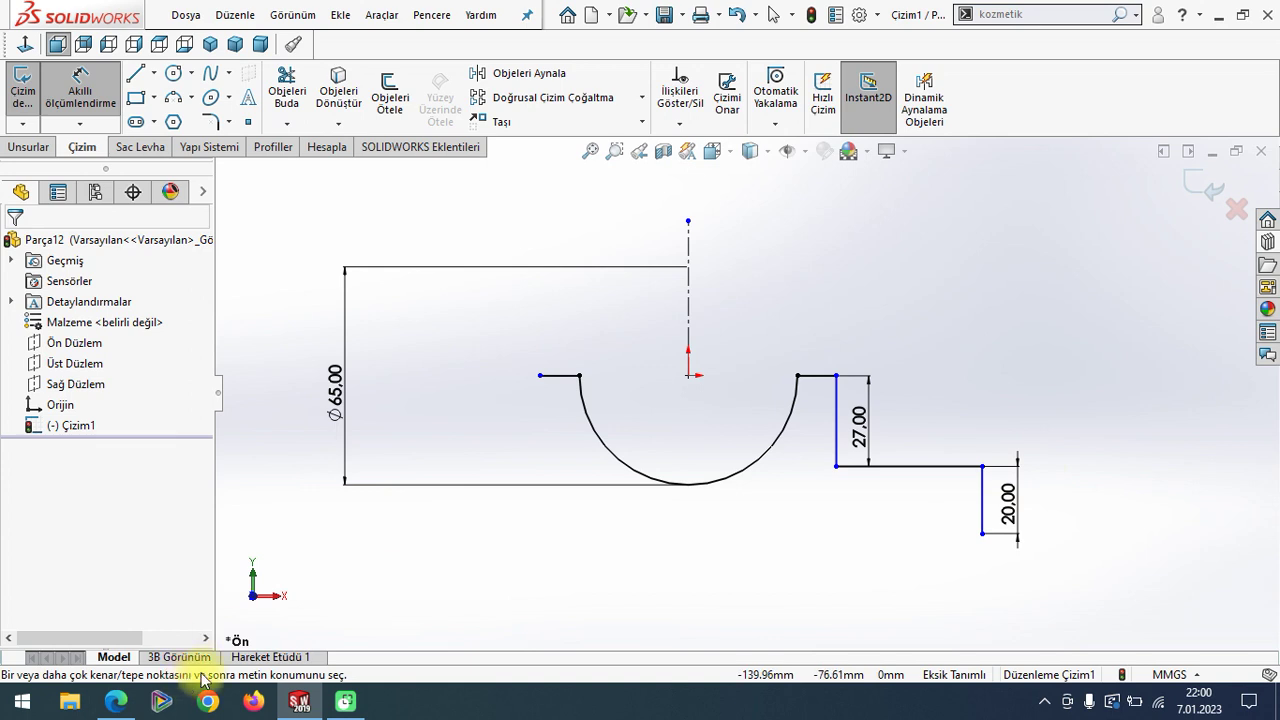
- Dimension the top width between the two shoulders as 120
{"action": "left_click", "coordinate": [116, 701]}
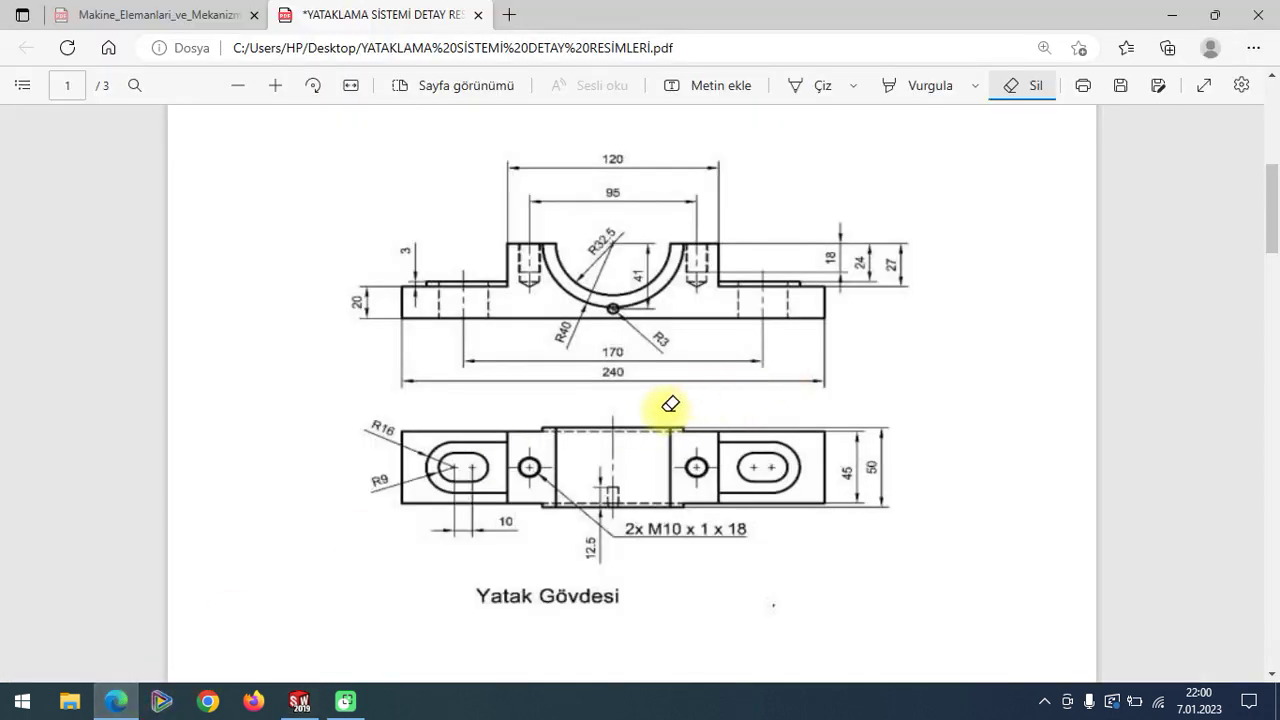
{"action": "left_click", "coordinate": [299, 701]}
{"action": "mouse_move", "coordinate": [836, 418]}
{"action": "left_mouse_down"}
{"action": "mouse_move", "coordinate": [628, 200]}
{"action": "mouse_move", "coordinate": [697, 187]}
{"action": "left_mouse_up"}
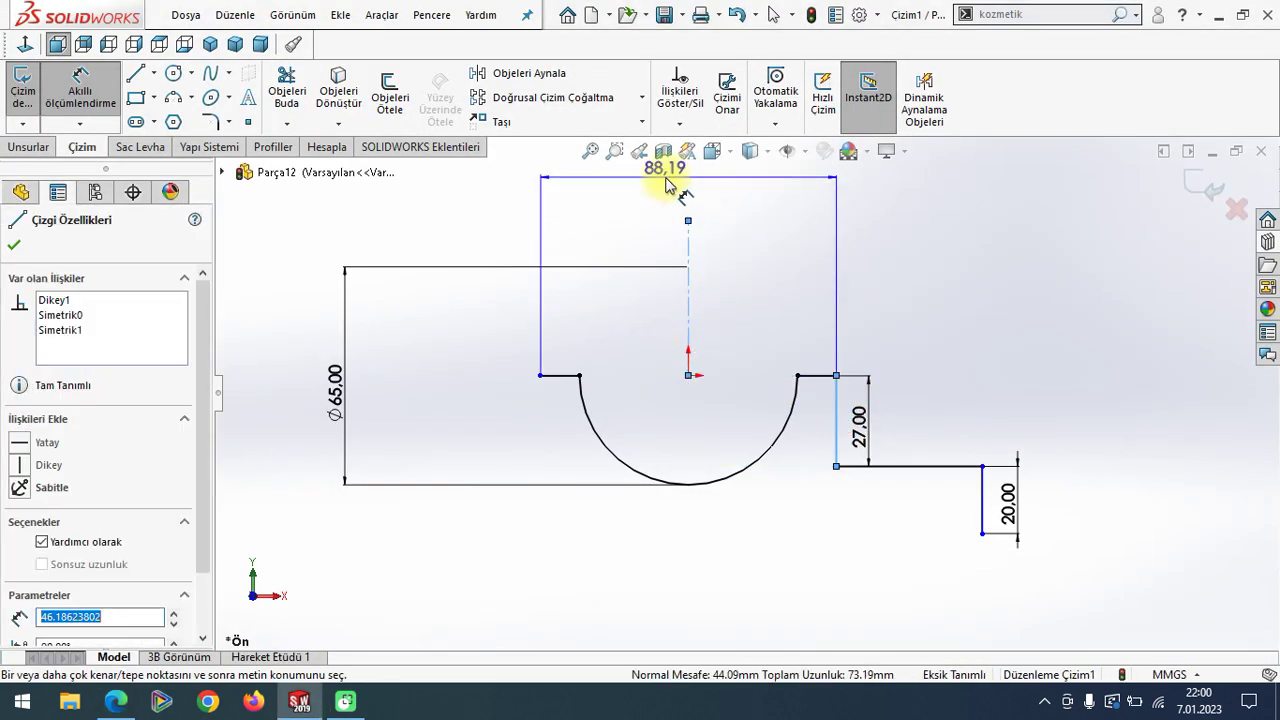
{"action": "double_click", "coordinate": [665, 170]}
{"action": "type", "text": "120"}
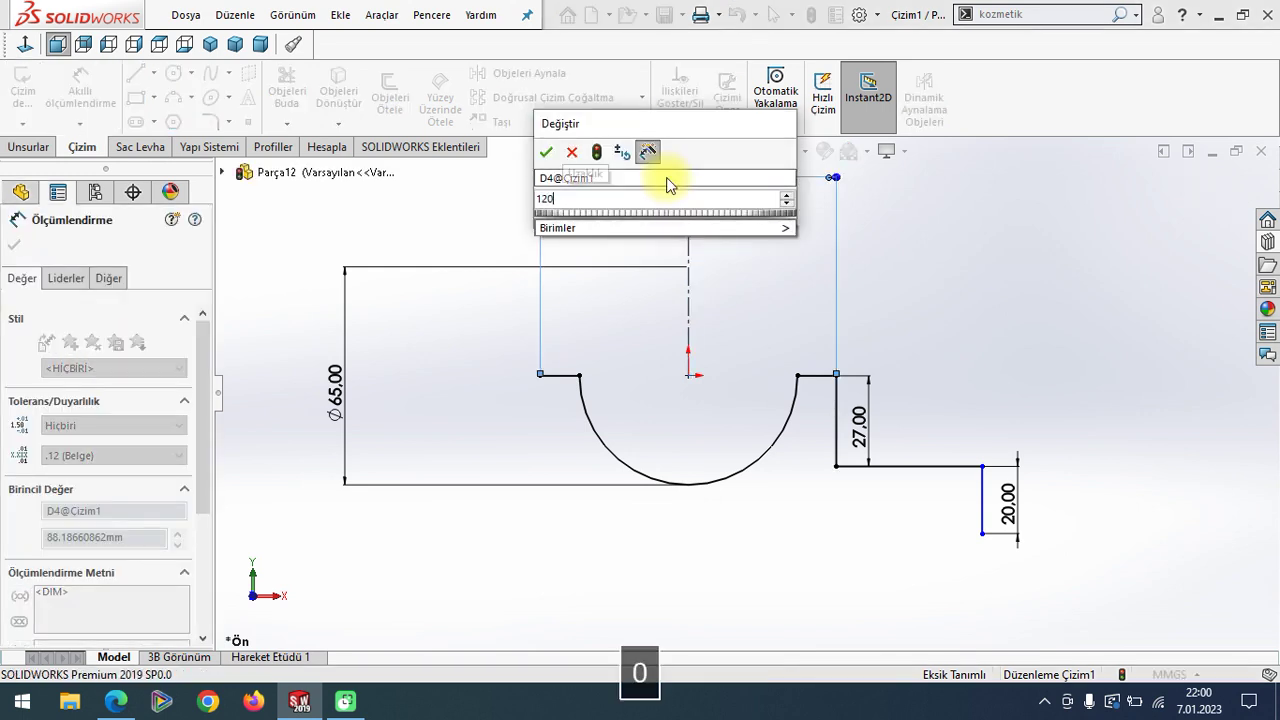
{"action": "key", "text": "Return"}
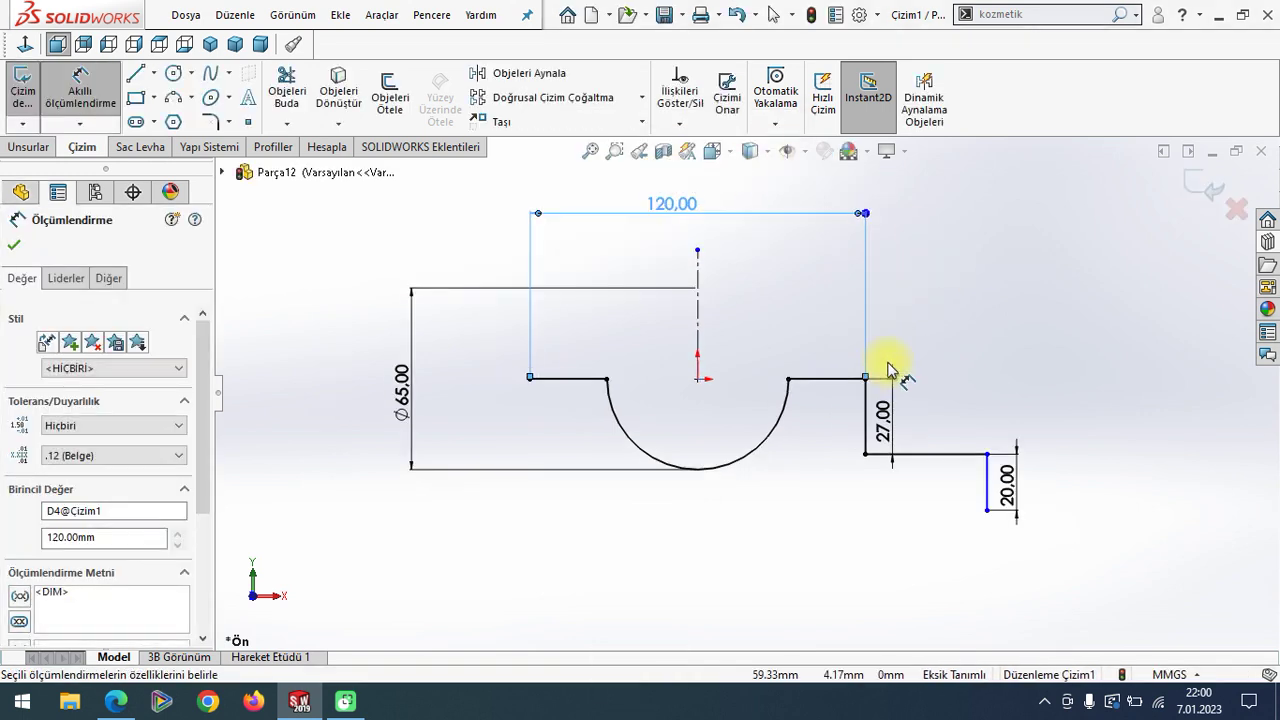
- Set the overall length across the centreline to 240 and move that dimension further down
{"action": "left_click", "coordinate": [944, 468]}
{"action": "left_click", "coordinate": [707, 352]}
{"action": "left_click", "coordinate": [572, 553]}
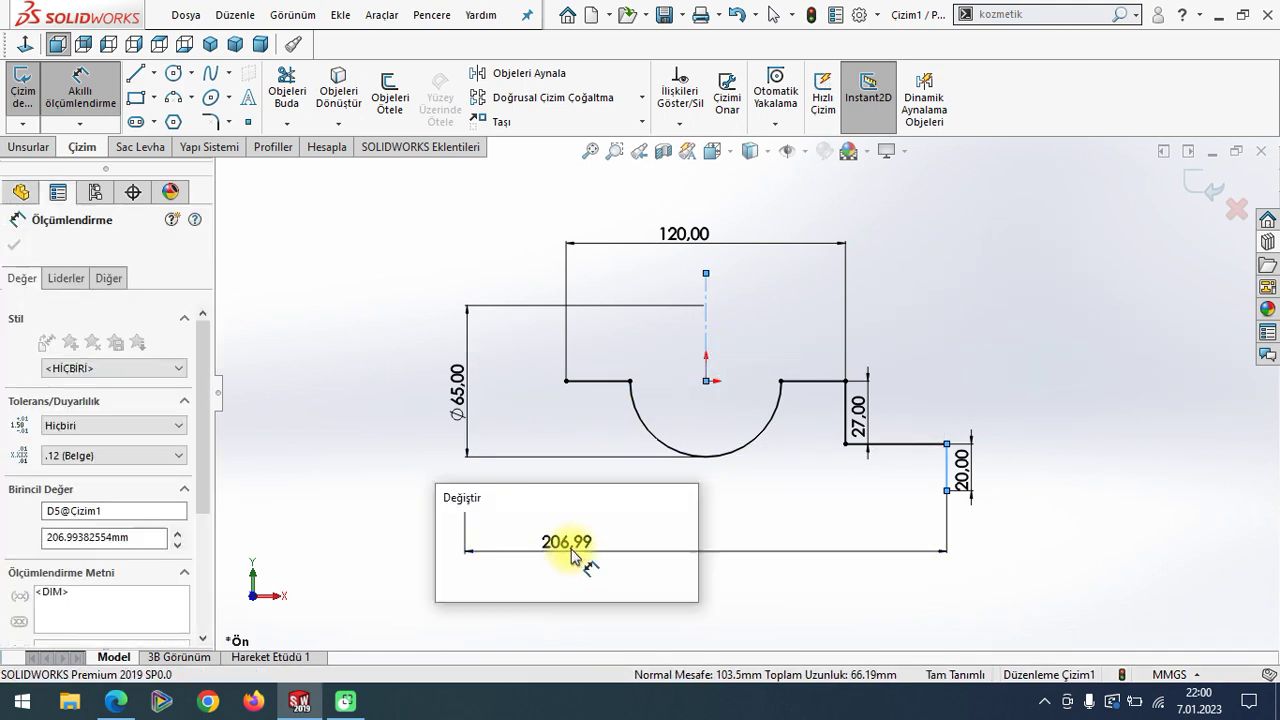
{"action": "type", "text": "240"}
{"action": "key", "text": "Return"}
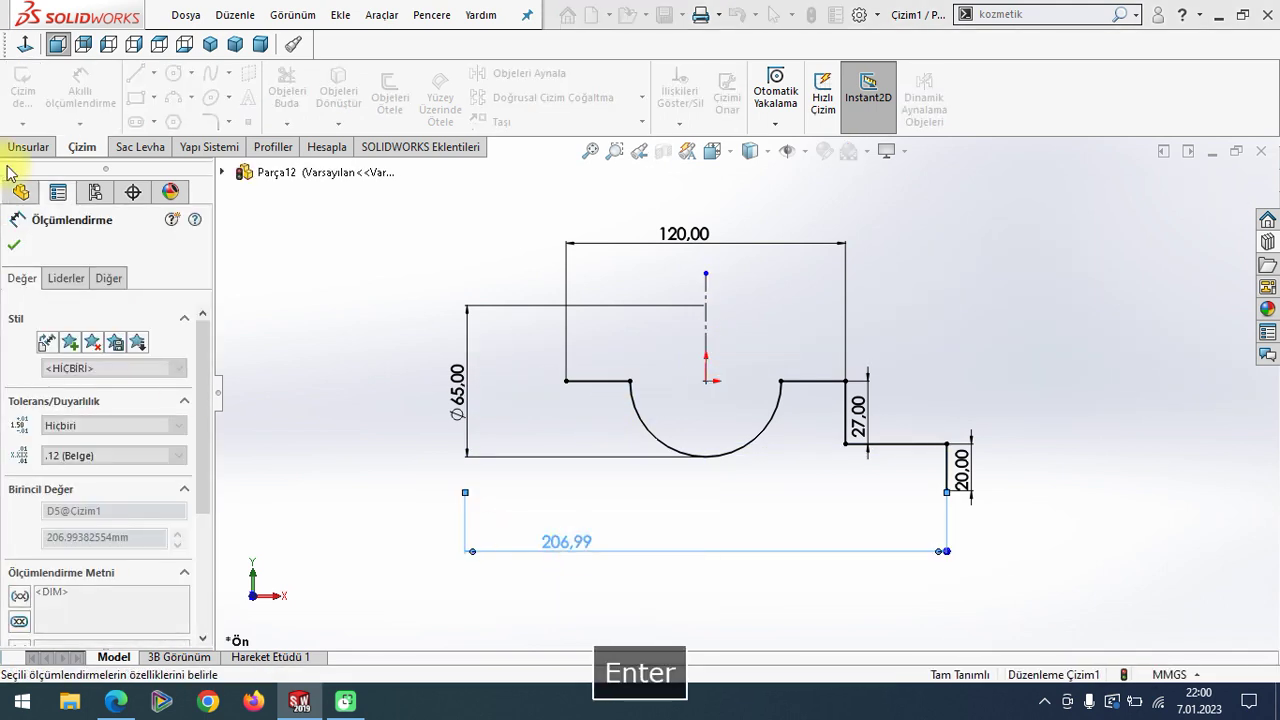
{"action": "left_click", "coordinate": [14, 244]}
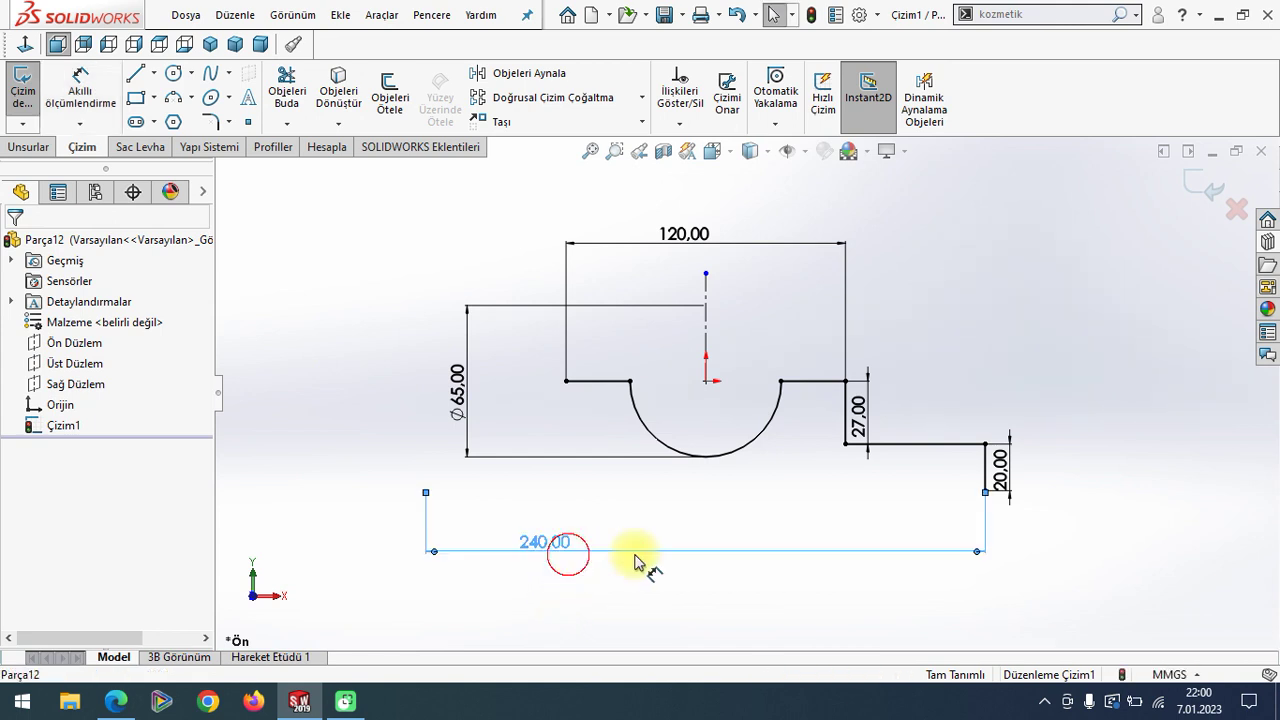
{"action": "left_click_drag", "start_coordinate": [580, 560], "coordinate": [745, 580]}
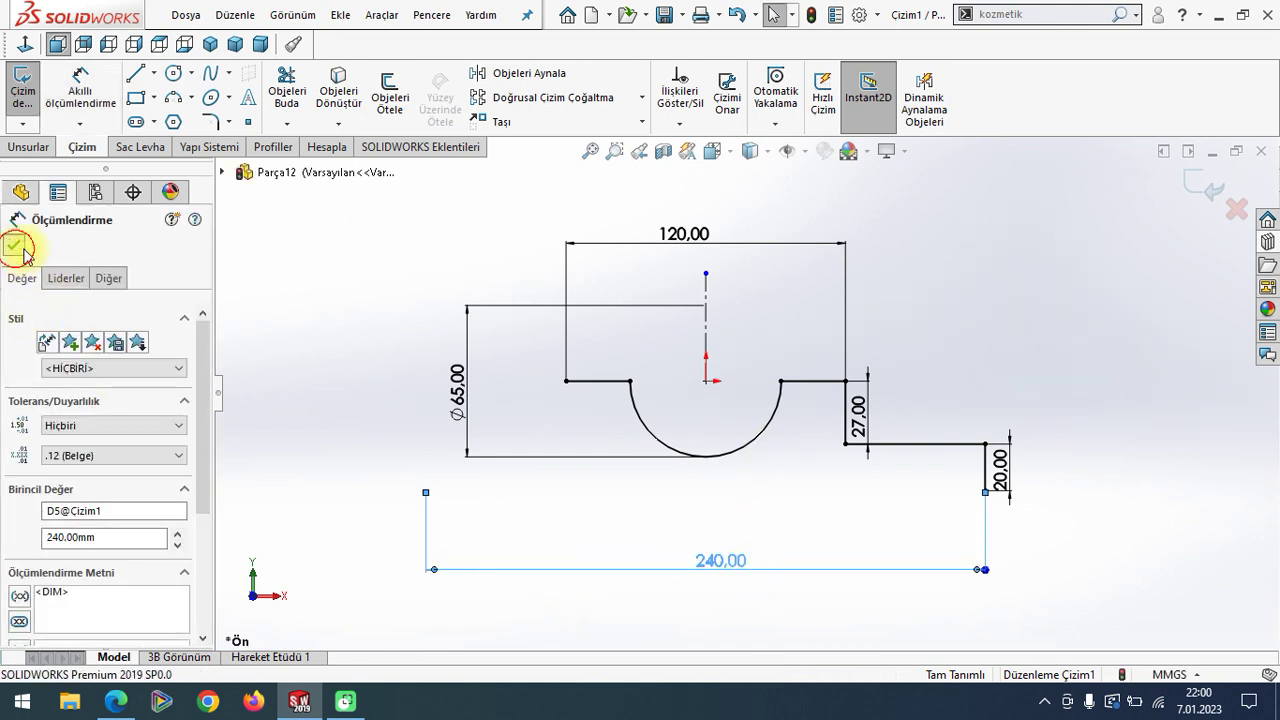
{"action": "left_click", "coordinate": [15, 246]}
{"action": "left_click", "coordinate": [530, 75]}
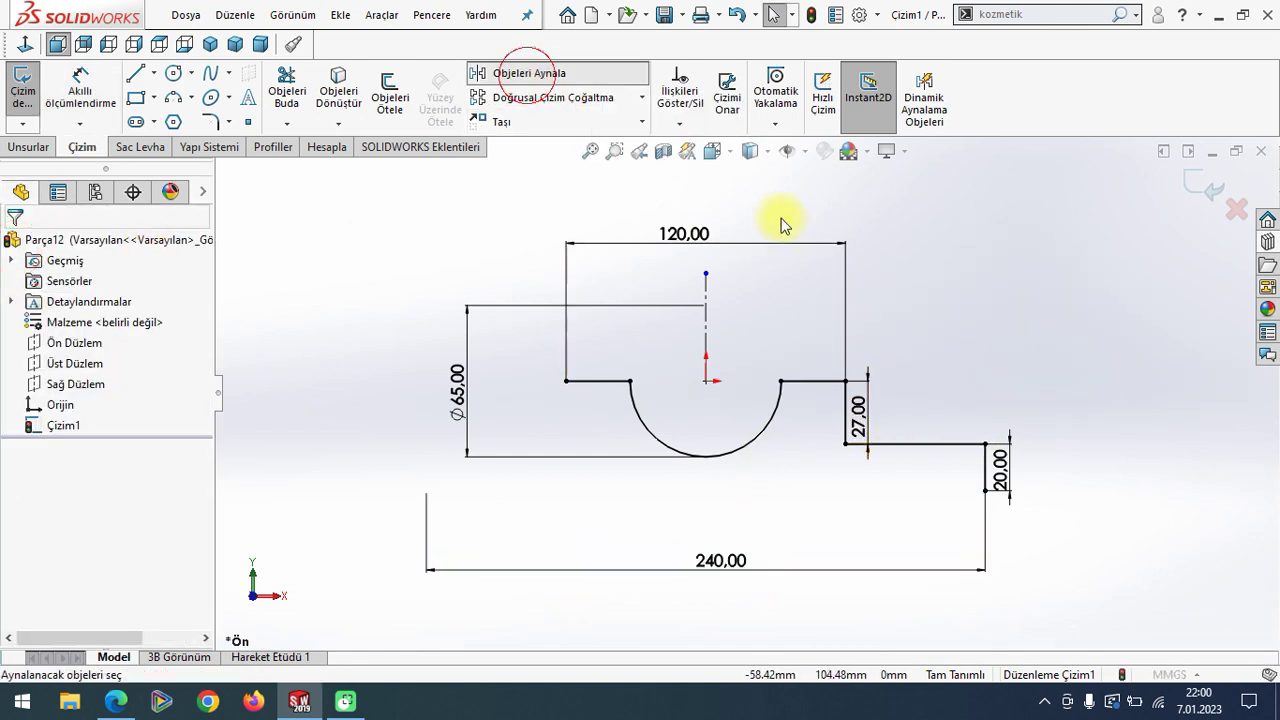
- Mirror the right-hand step, ledge and 20.00 drop lines to the left about the centreline
{"action": "left_click", "coordinate": [814, 381]}
{"action": "left_click", "coordinate": [845, 418]}
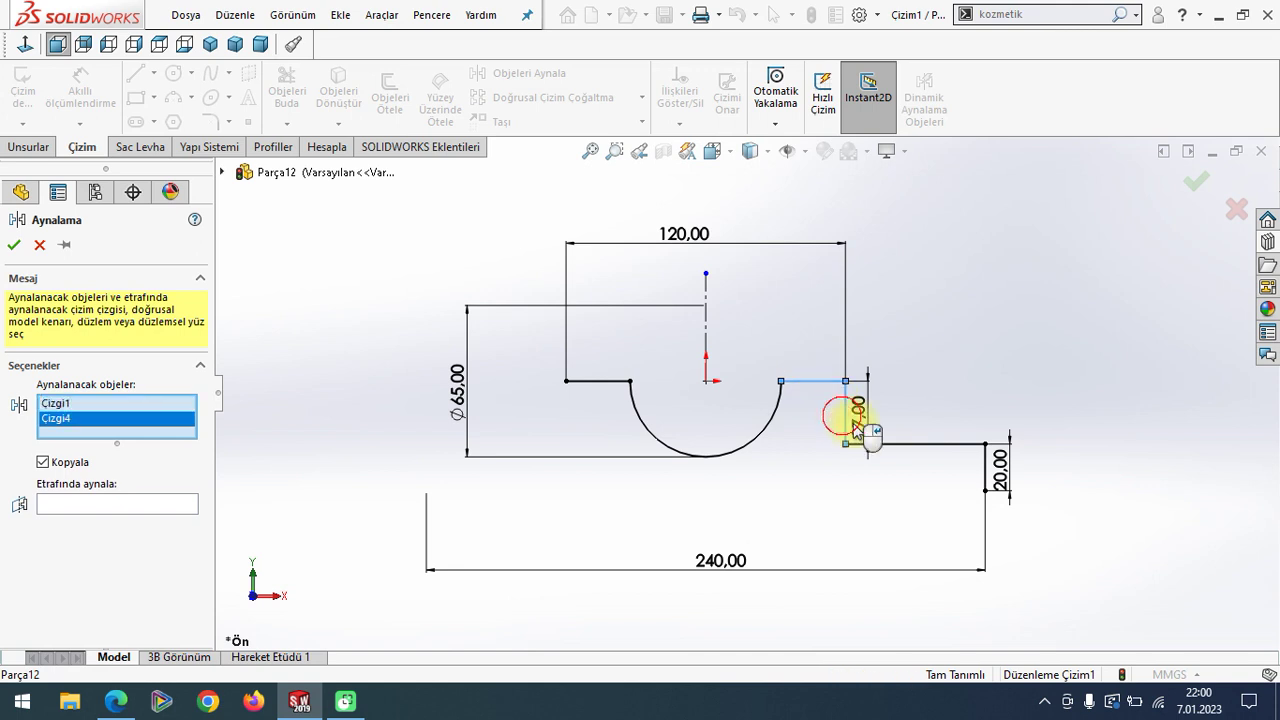
{"action": "left_click", "coordinate": [899, 446]}
{"action": "left_click", "coordinate": [986, 466]}
{"action": "left_click", "coordinate": [95, 535]}
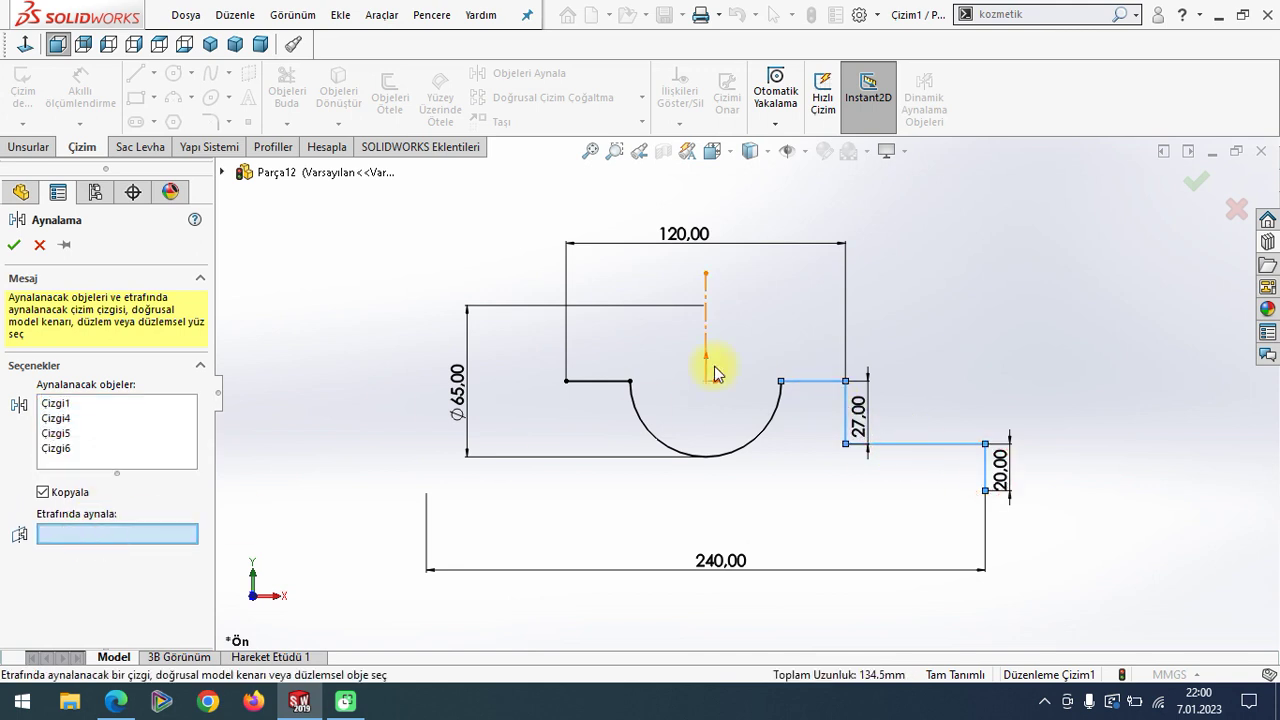
{"action": "left_click", "coordinate": [707, 338]}
{"action": "left_click", "coordinate": [12, 247]}
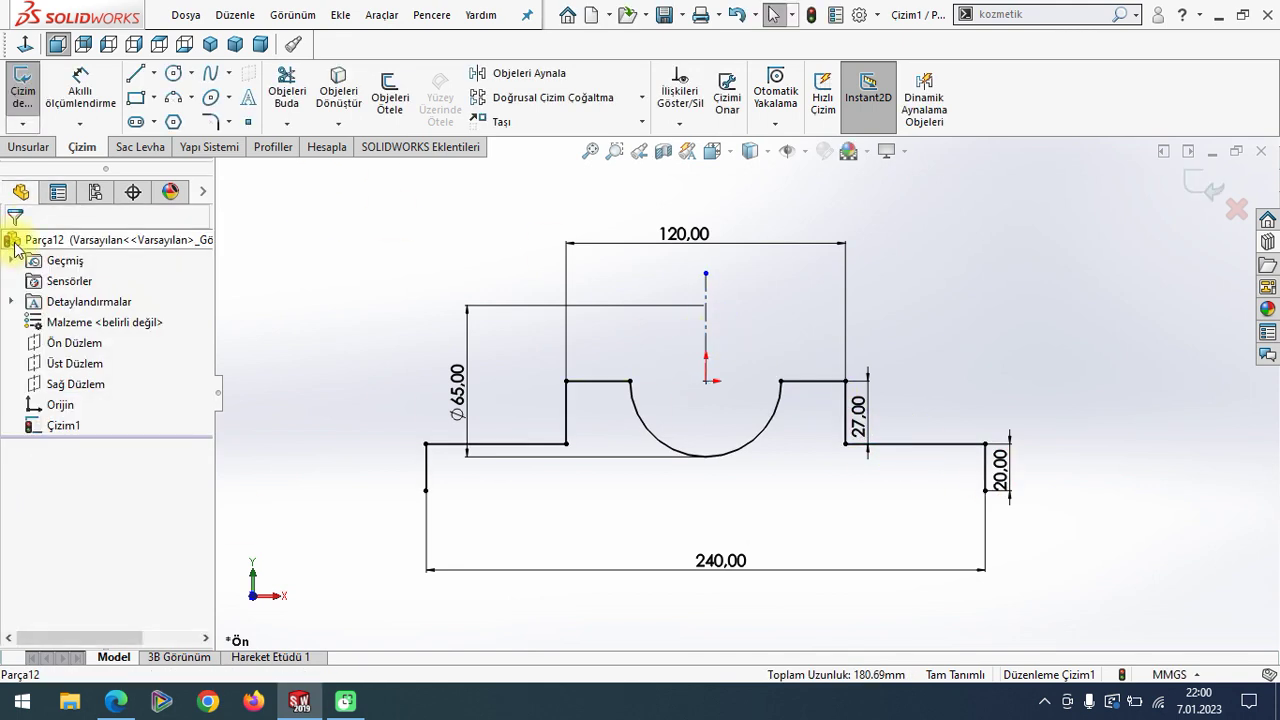
- Draw the 240 bottom edge closing the profile and turn the view normal to the sketch
{"action": "left_click", "coordinate": [135, 73]}
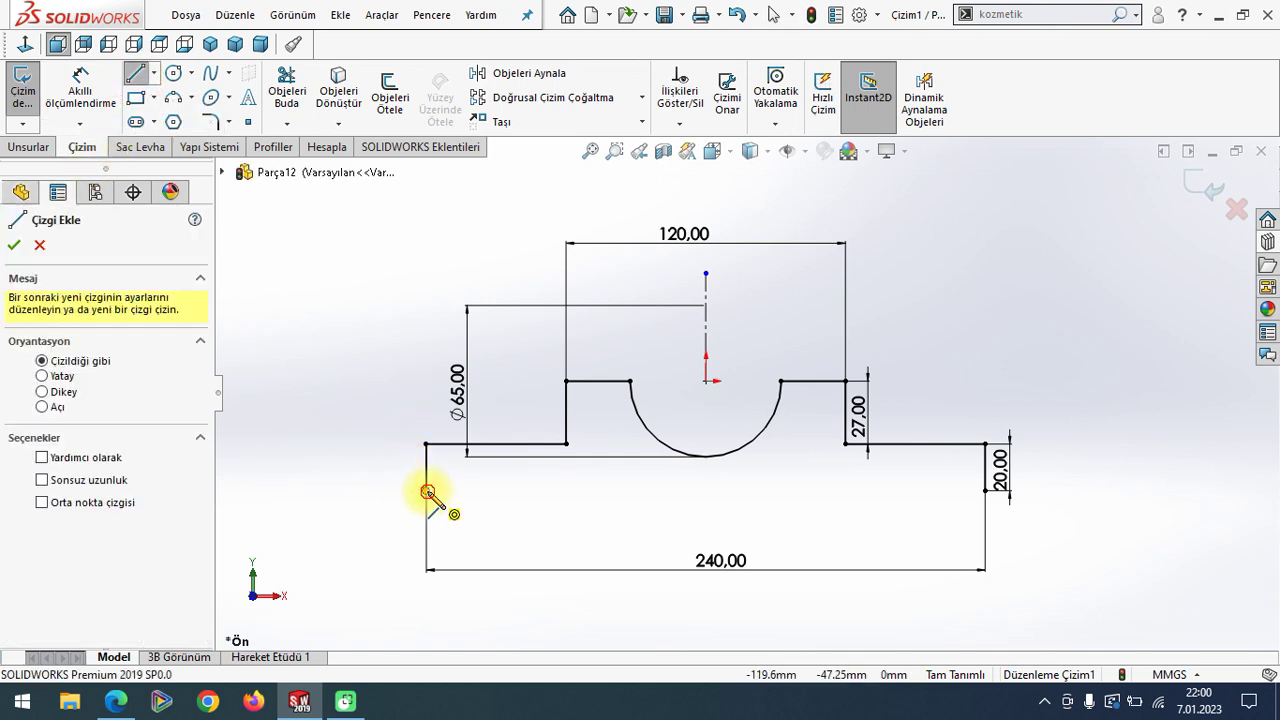
{"action": "left_click_drag", "start_coordinate": [427, 490], "coordinate": [985, 490]}
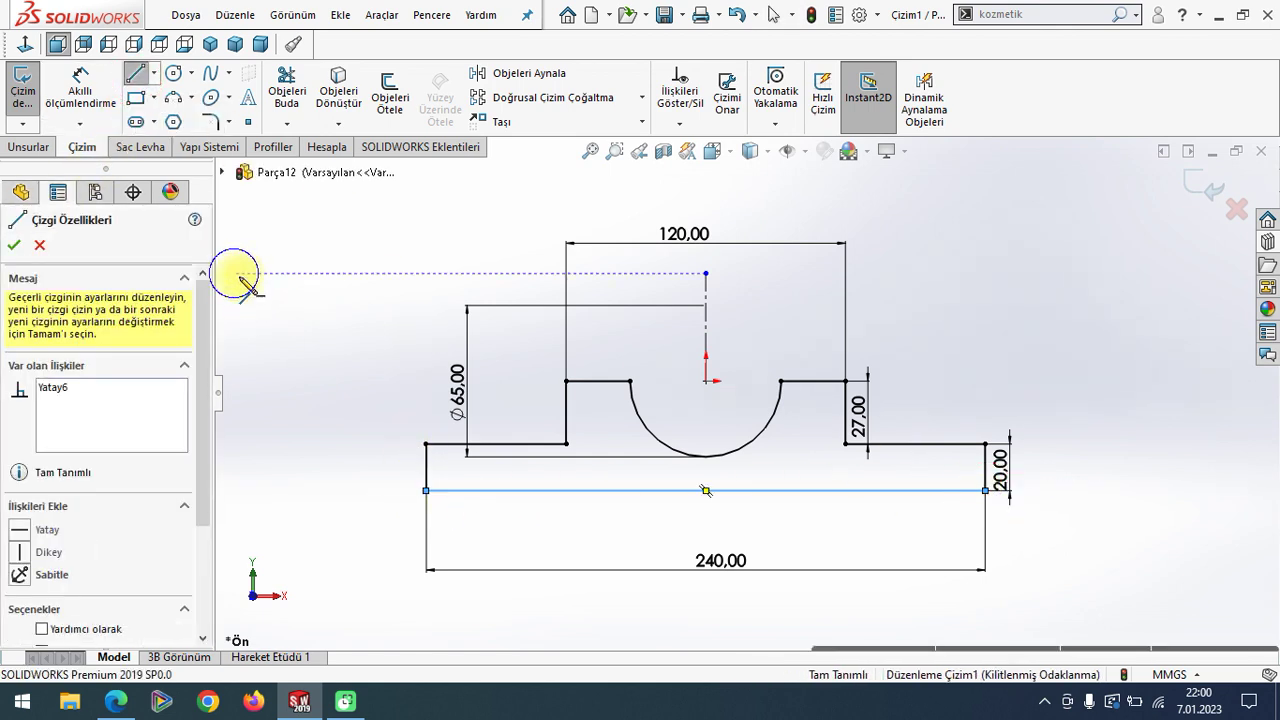
{"action": "key", "text": "Escape"}
{"action": "key", "text": "Escape"}
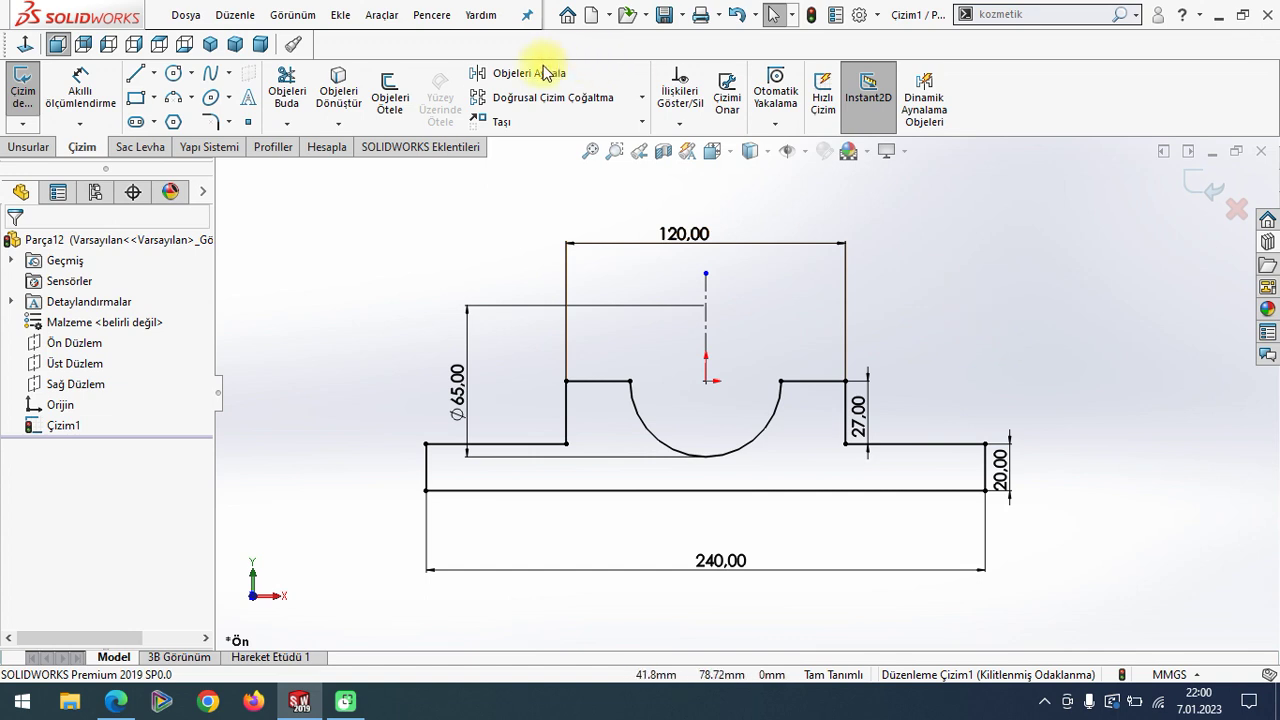
{"action": "left_click", "coordinate": [26, 46]}
{"action": "left_click", "coordinate": [26, 47]}
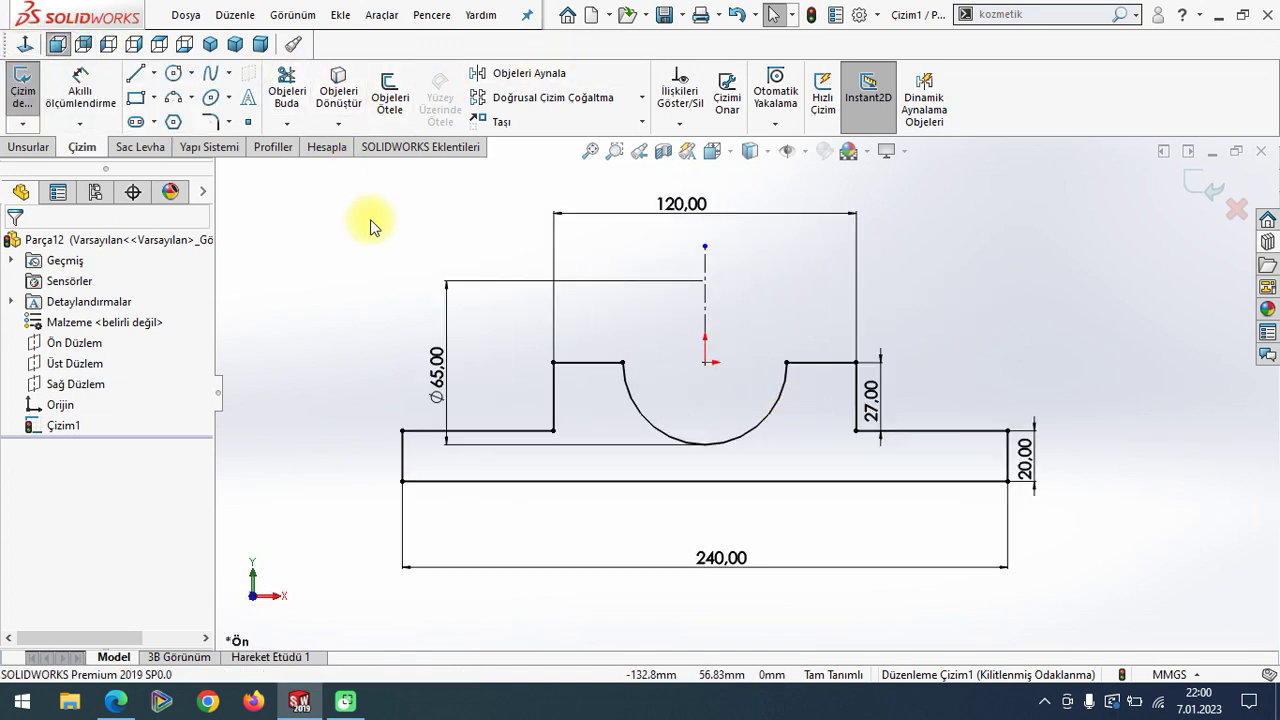
- Extrude the closed housing profile with Mid Plane end condition, entering 40 as the depth
{"action": "left_click", "coordinate": [210, 44]}
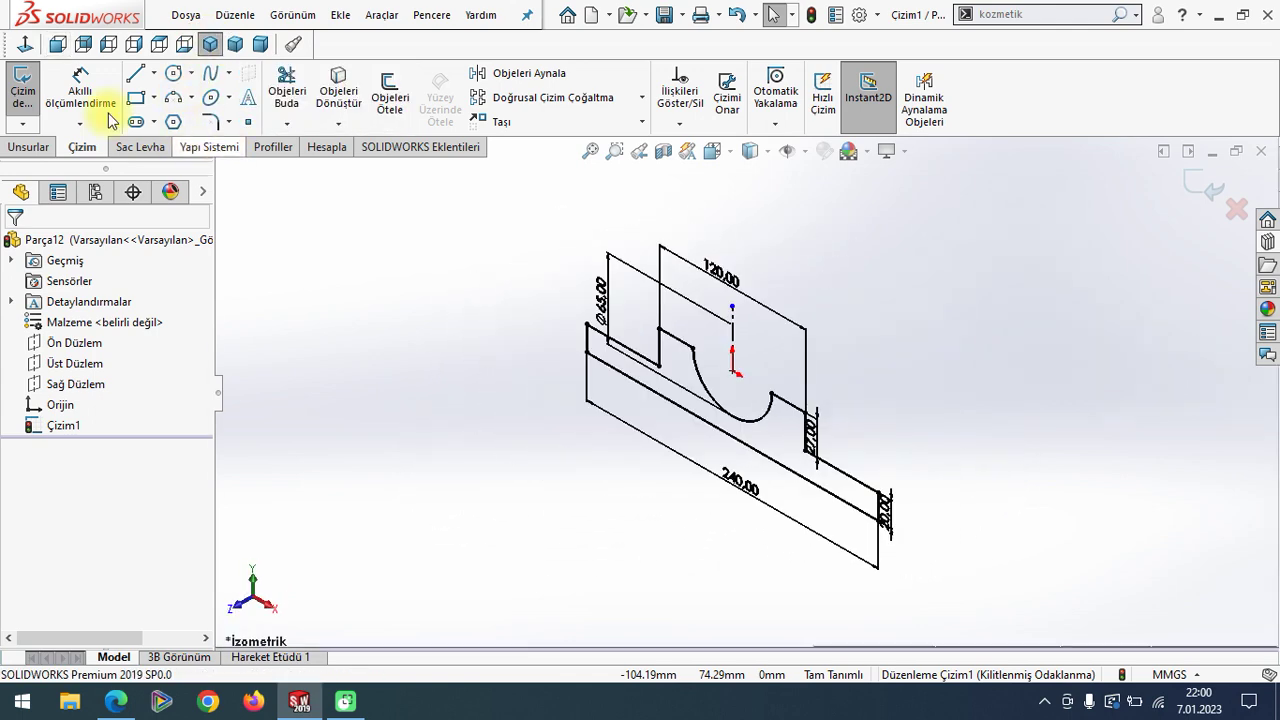
{"action": "left_click", "coordinate": [28, 146]}
{"action": "left_click", "coordinate": [36, 100]}
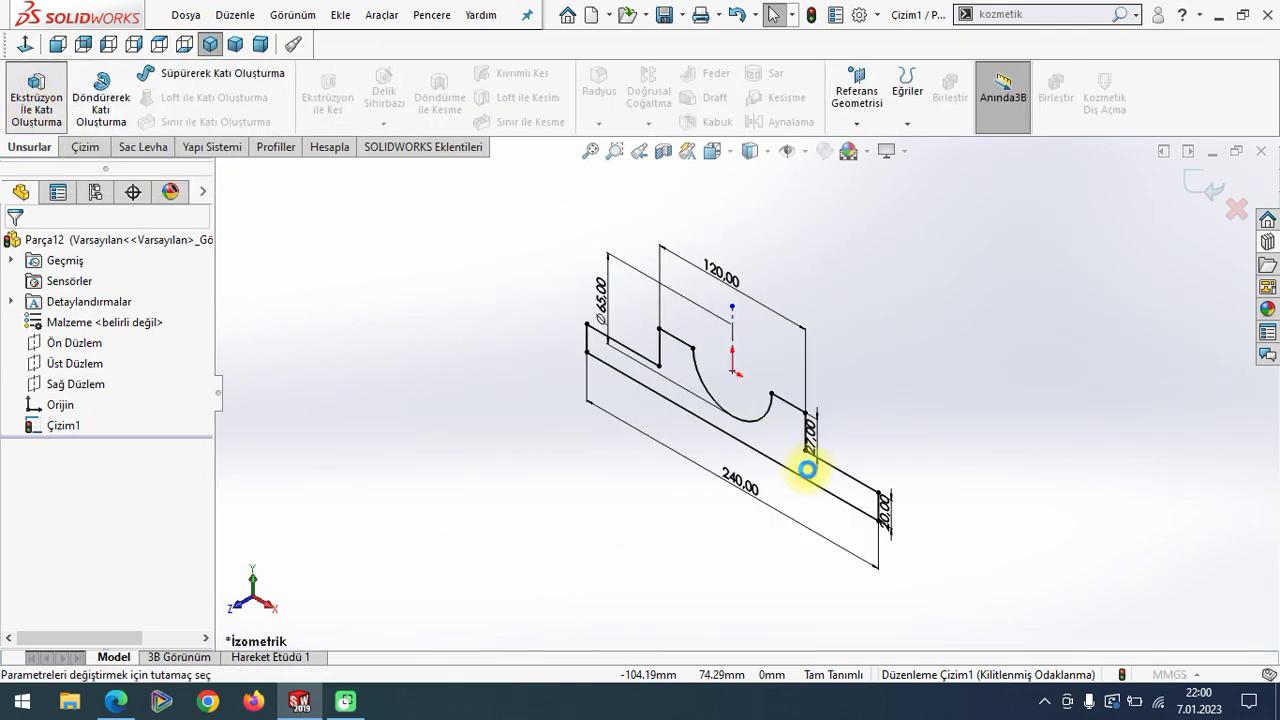
{"action": "left_click", "coordinate": [766, 427]}
{"action": "left_click", "coordinate": [108, 357]}
{"action": "left_click", "coordinate": [104, 437]}
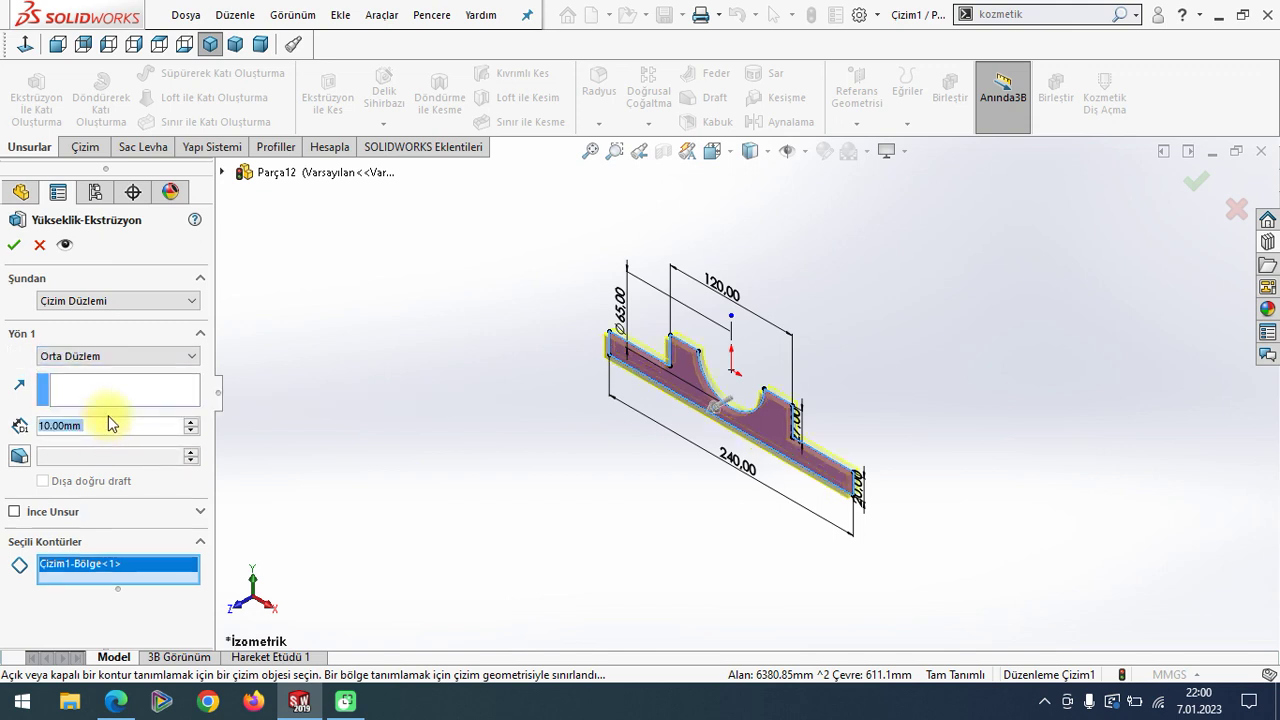
{"action": "type", "text": "40"}
{"action": "key", "text": "Return"}
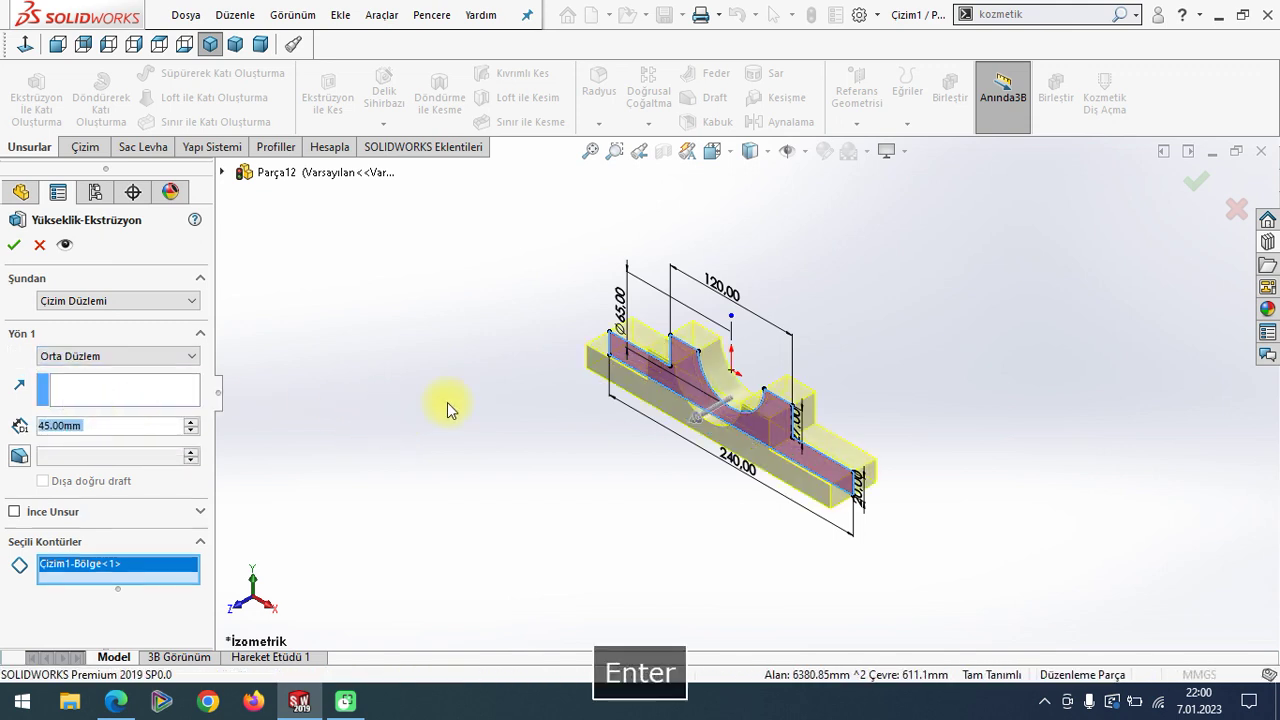
{"action": "left_click", "coordinate": [815, 327]}
- Switch the scene to a plain white background and bring up the housing PDF drawing
{"action": "scroll", "coordinate": [750, 368], "scroll_direction": "down", "scroll_amount": 3}
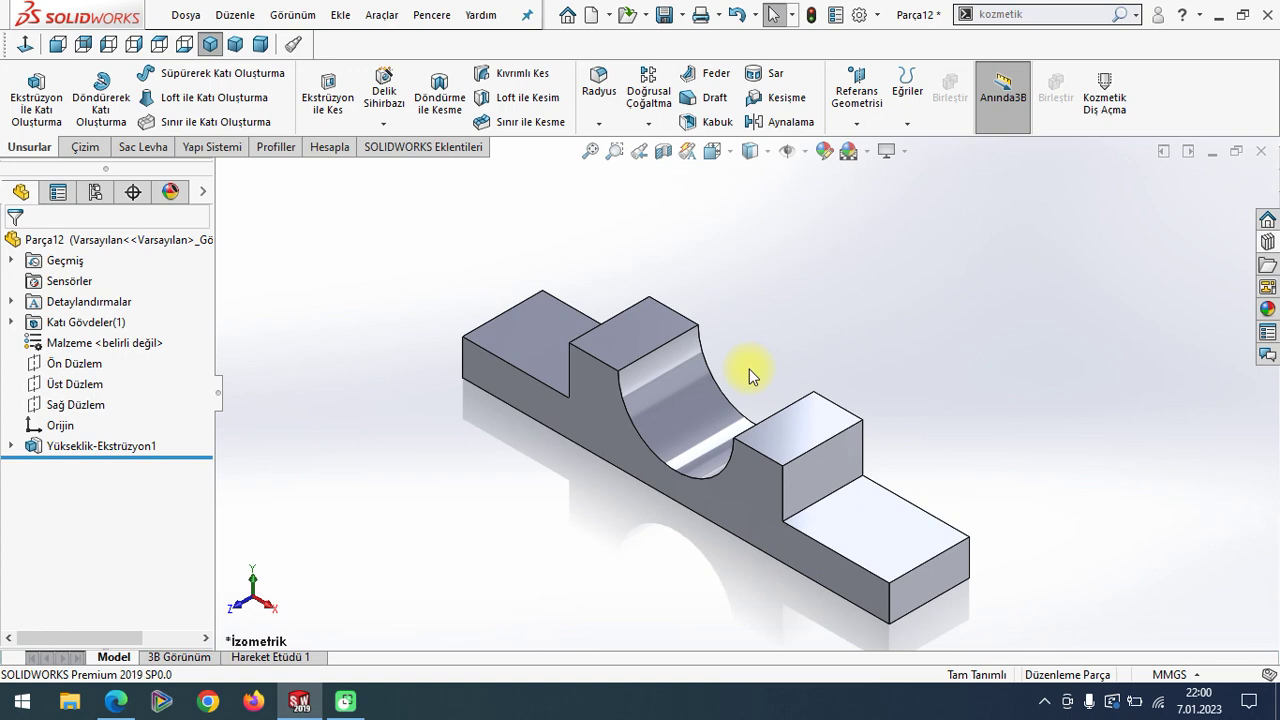
{"action": "left_click", "coordinate": [868, 155]}
{"action": "left_click", "coordinate": [860, 53]}
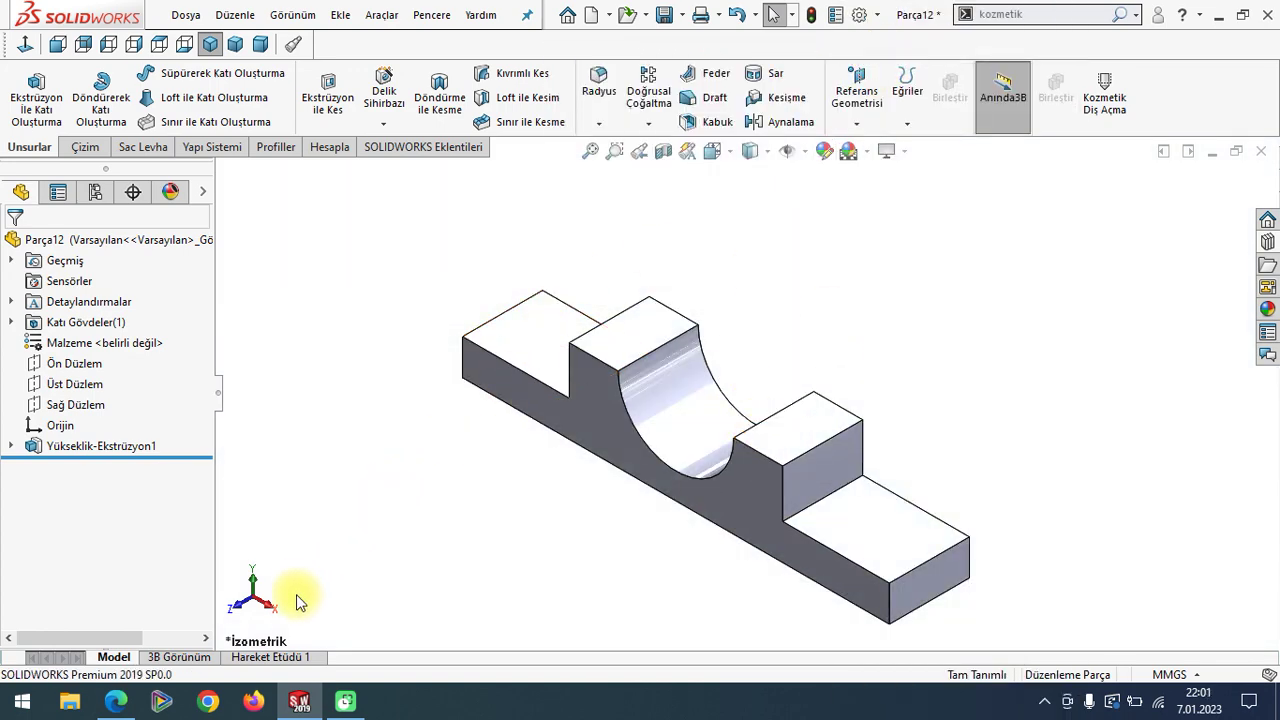
{"action": "left_click", "coordinate": [116, 700]}
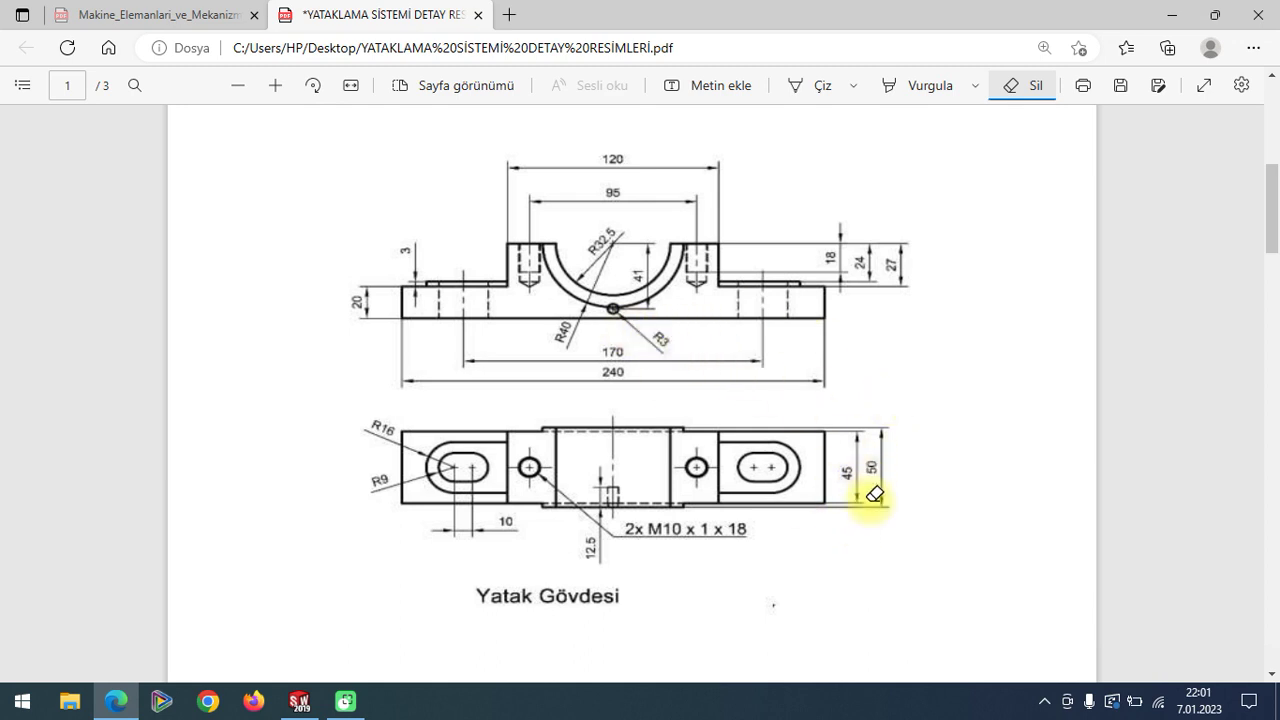
- Go back to the extruded housing model in SOLIDWORKS after reading the drawing
{"action": "left_click", "coordinate": [299, 700]}
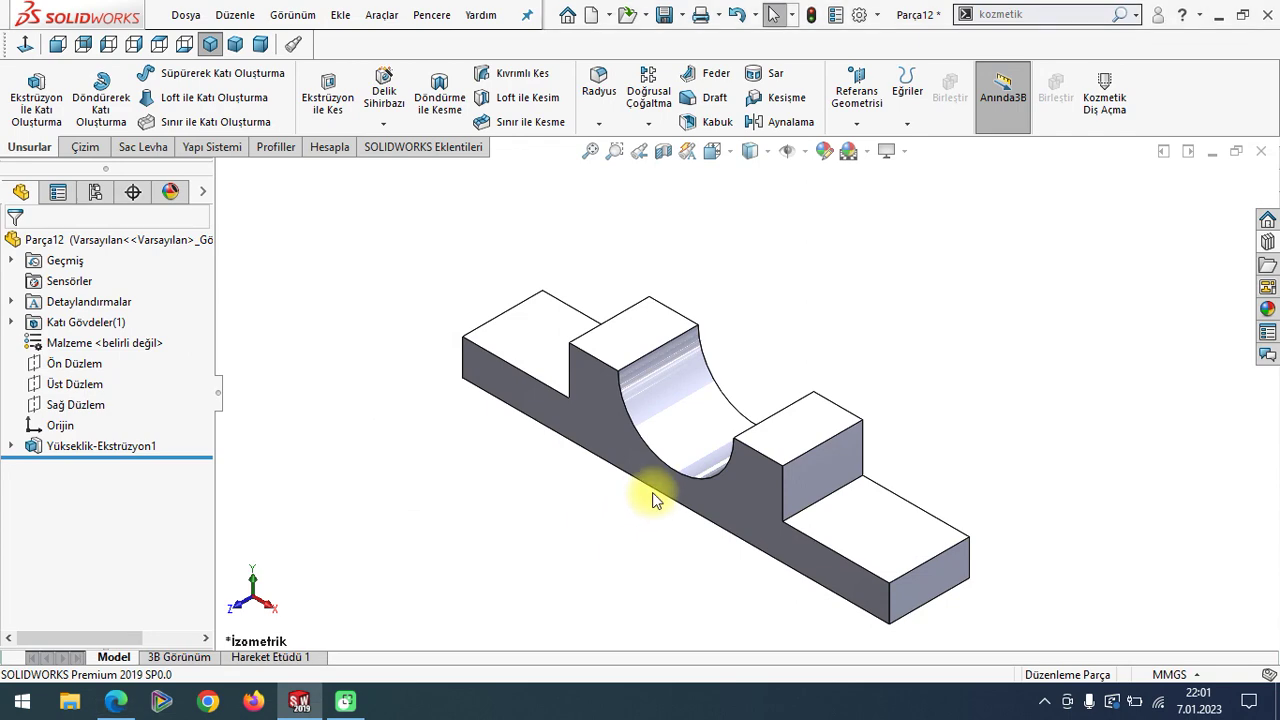
- Start a sketch on the housing's front face with a Ø80 circle centred on the origin
{"action": "left_click", "coordinate": [643, 443]}
{"action": "left_click", "coordinate": [714, 396]}
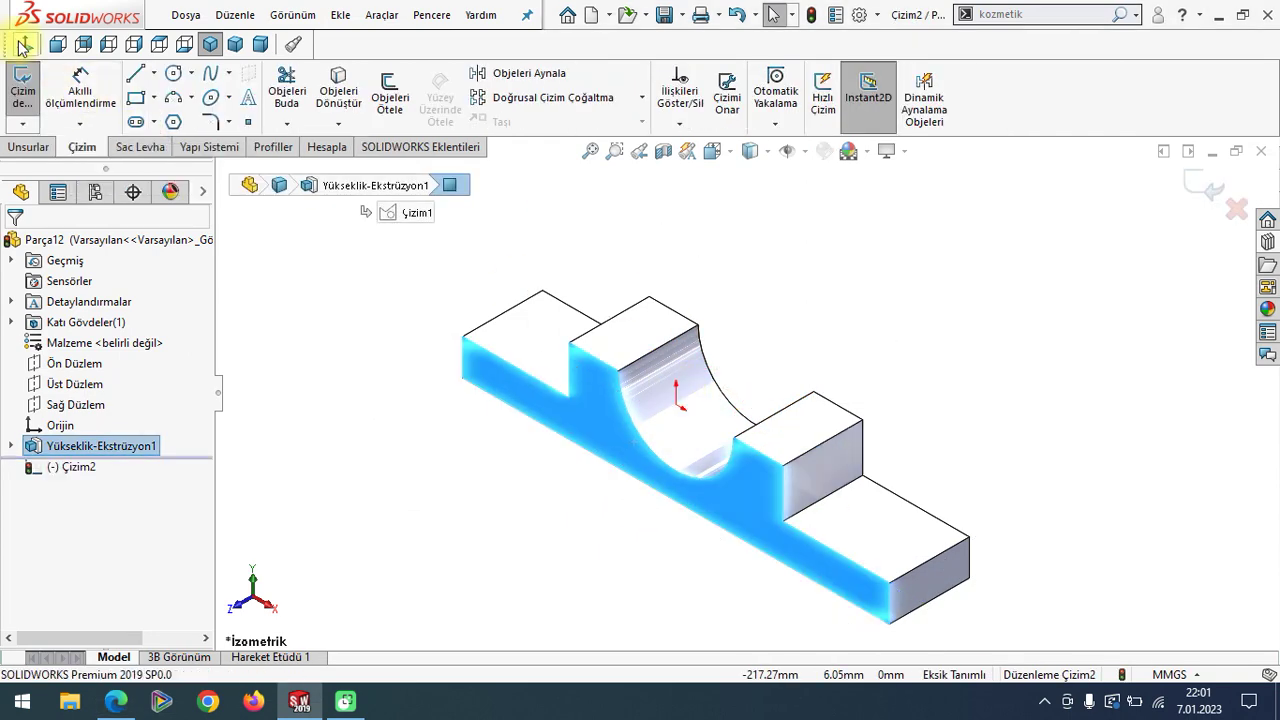
{"action": "left_click", "coordinate": [175, 75]}
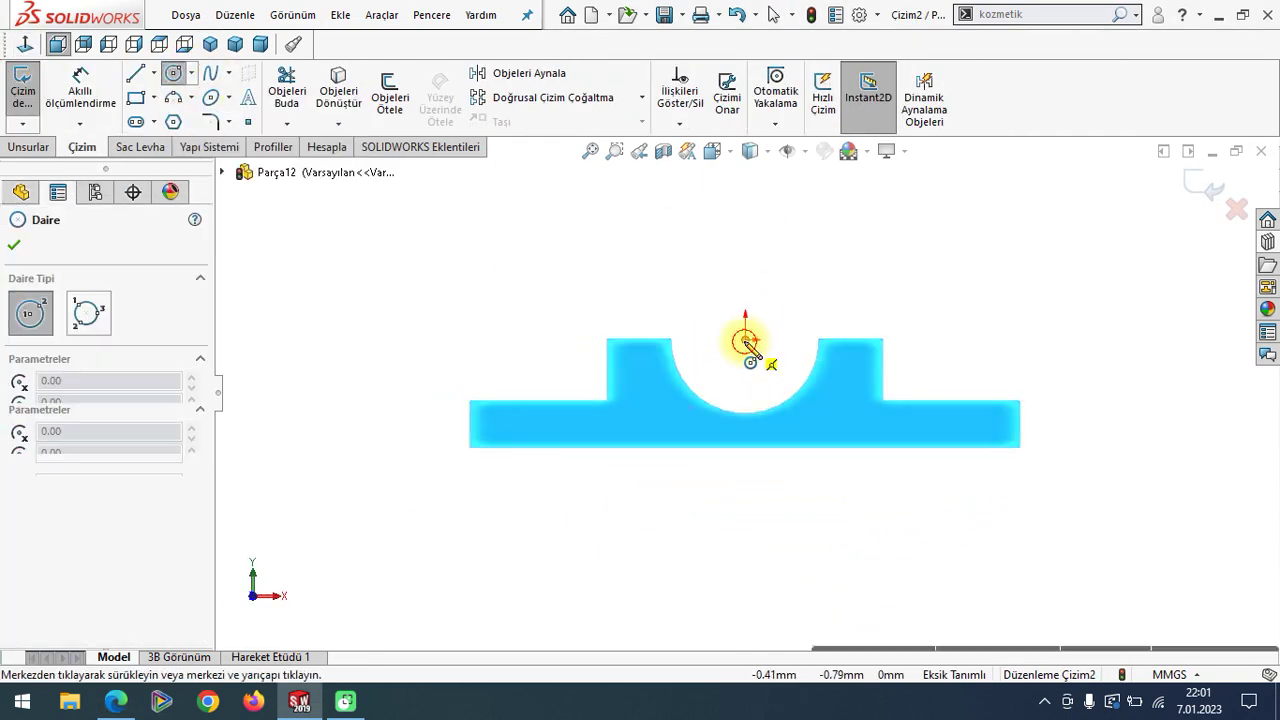
{"action": "left_click", "coordinate": [745, 339]}
{"action": "left_click", "coordinate": [792, 422]}
{"action": "key", "text": "Escape"}
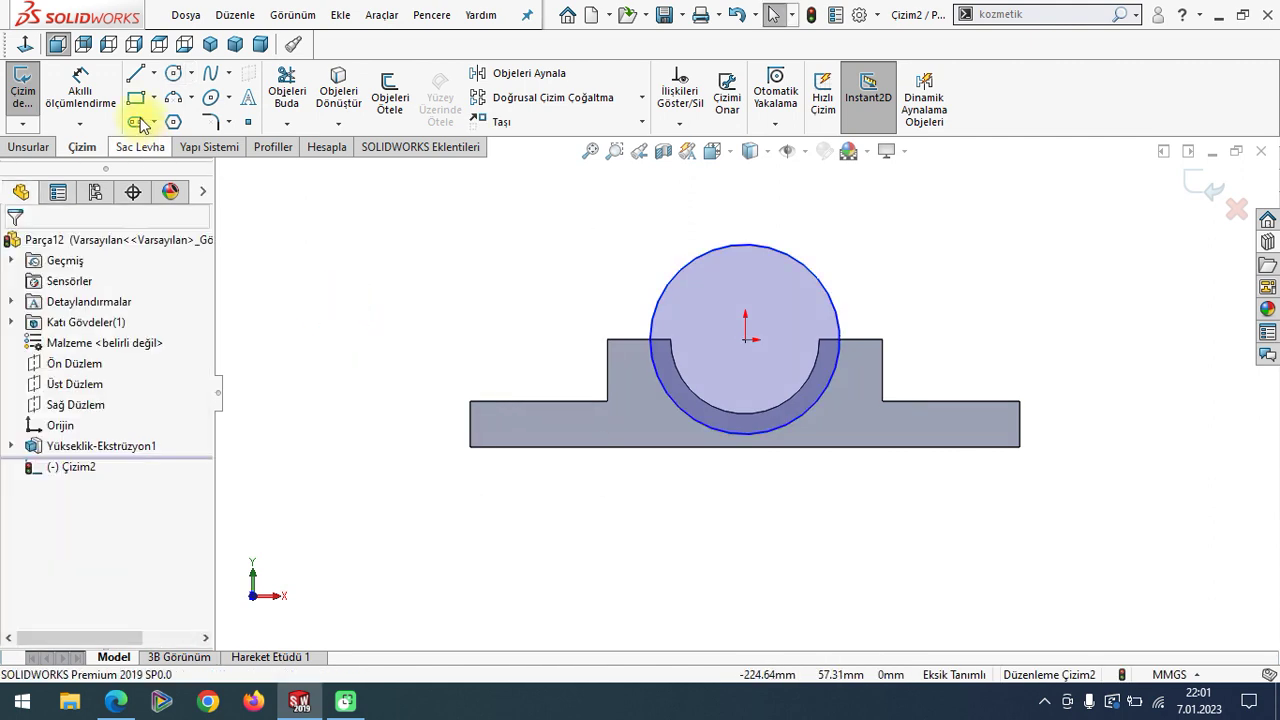
{"action": "left_click", "coordinate": [790, 262]}
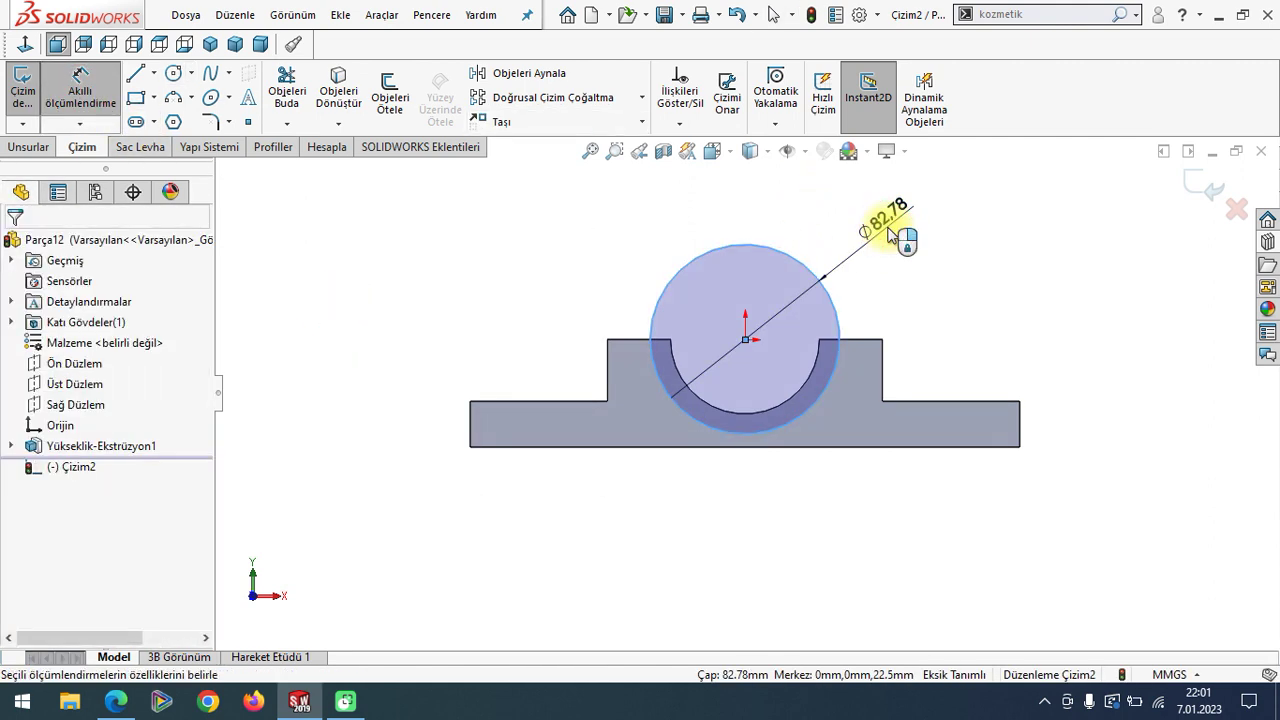
{"action": "left_click", "coordinate": [892, 233]}
{"action": "type", "text": "80"}
{"action": "key", "text": "Return"}
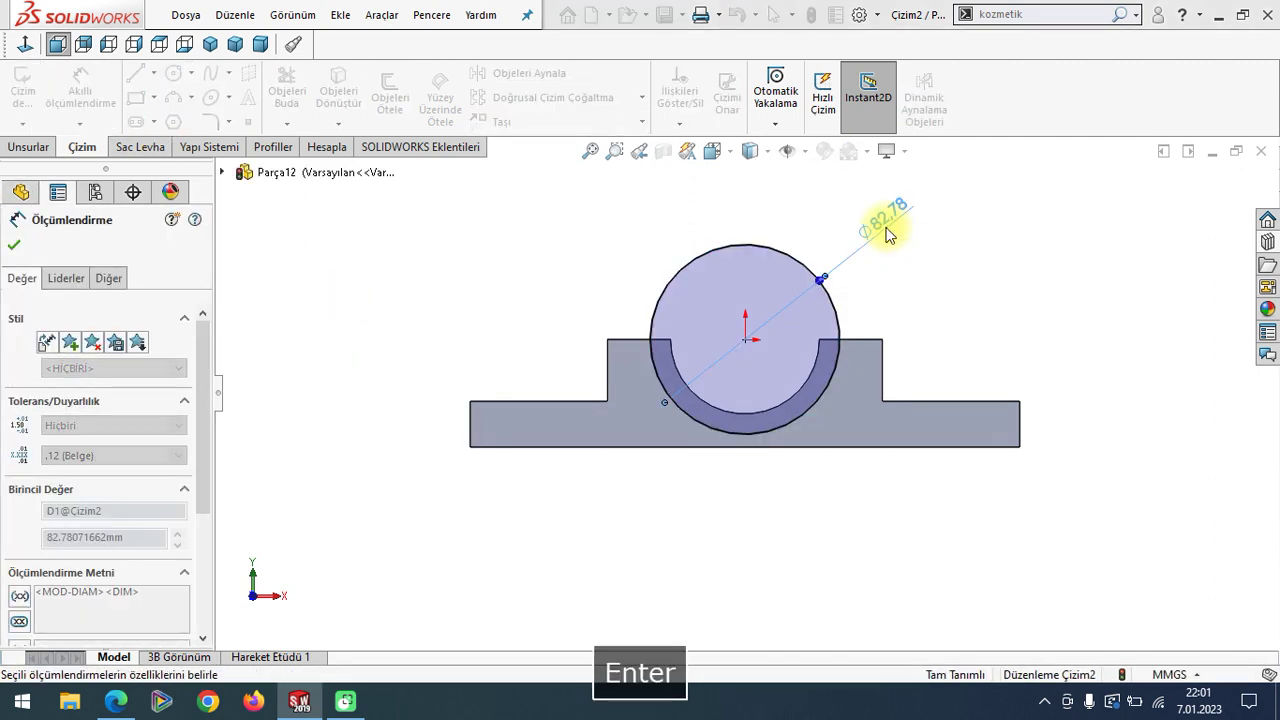
{"action": "left_click", "coordinate": [13, 246]}
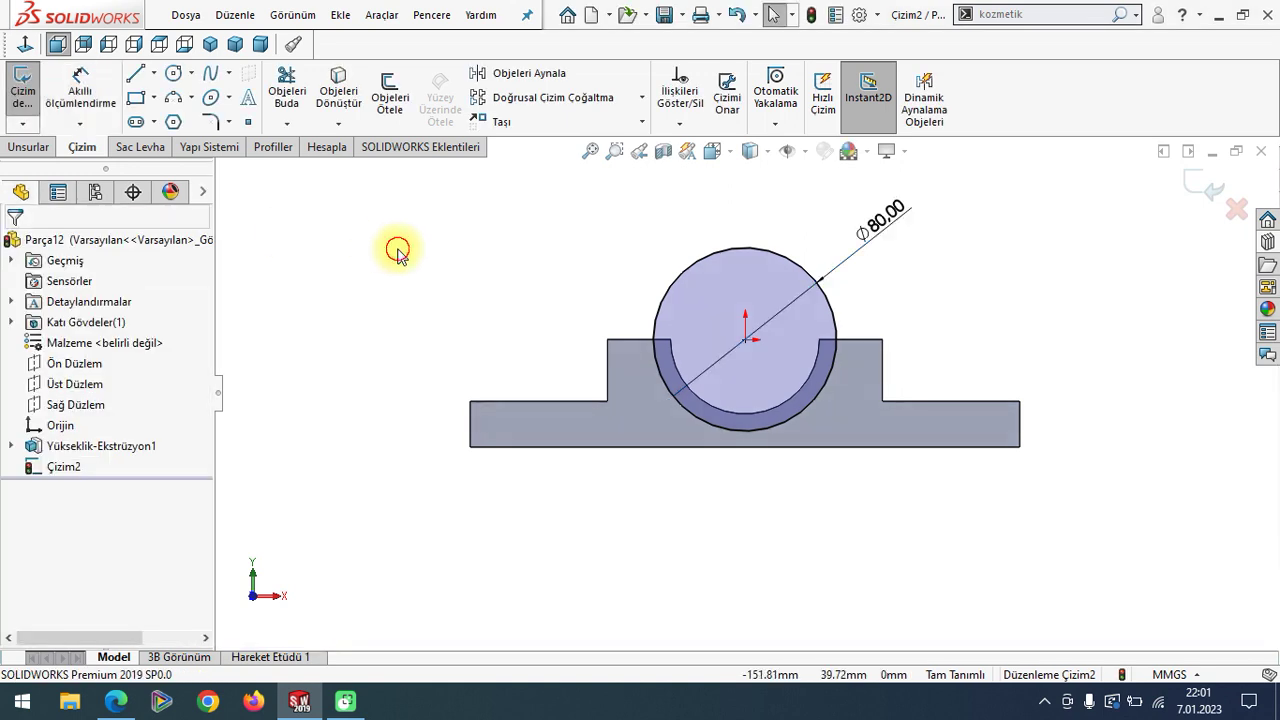
- Convert the bore's lower arc into the sketch and draw a line joining its ends
{"action": "left_click", "coordinate": [678, 370]}
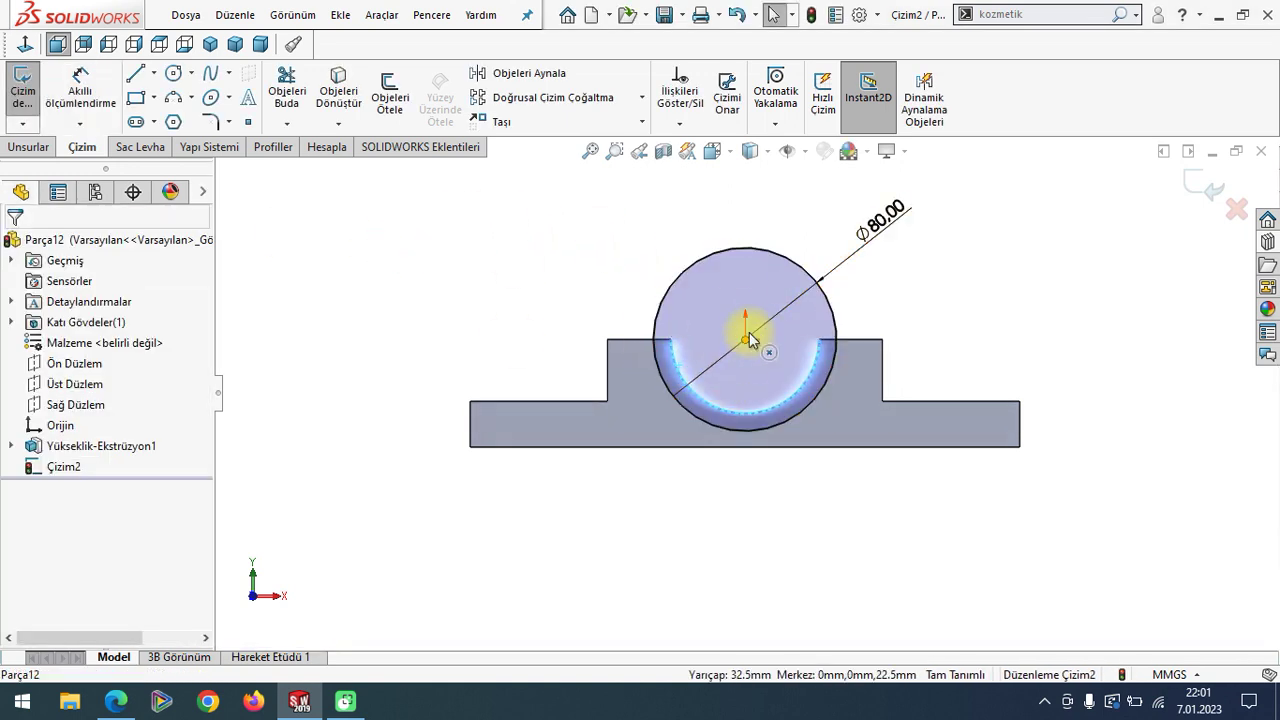
{"action": "left_click", "coordinate": [338, 92]}
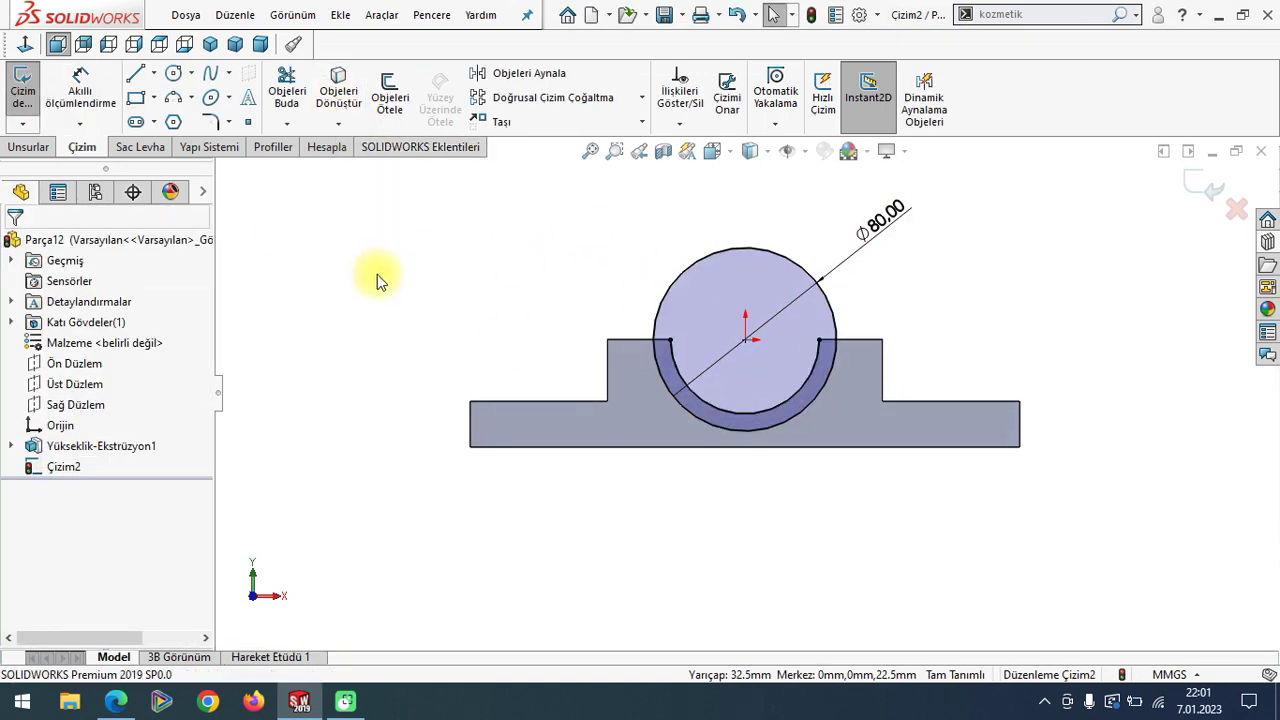
{"action": "left_click", "coordinate": [135, 73]}
{"action": "scroll", "coordinate": [668, 347], "scroll_direction": "down", "scroll_amount": 1}
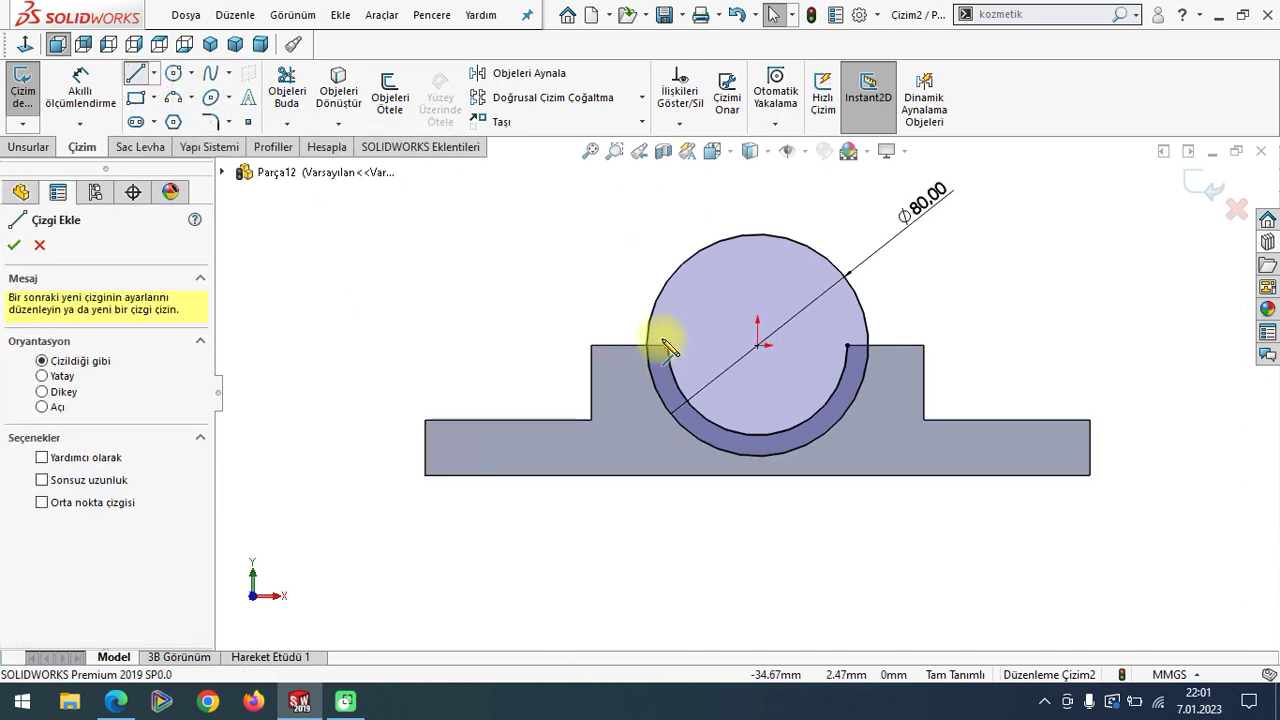
{"action": "left_click", "coordinate": [668, 347]}
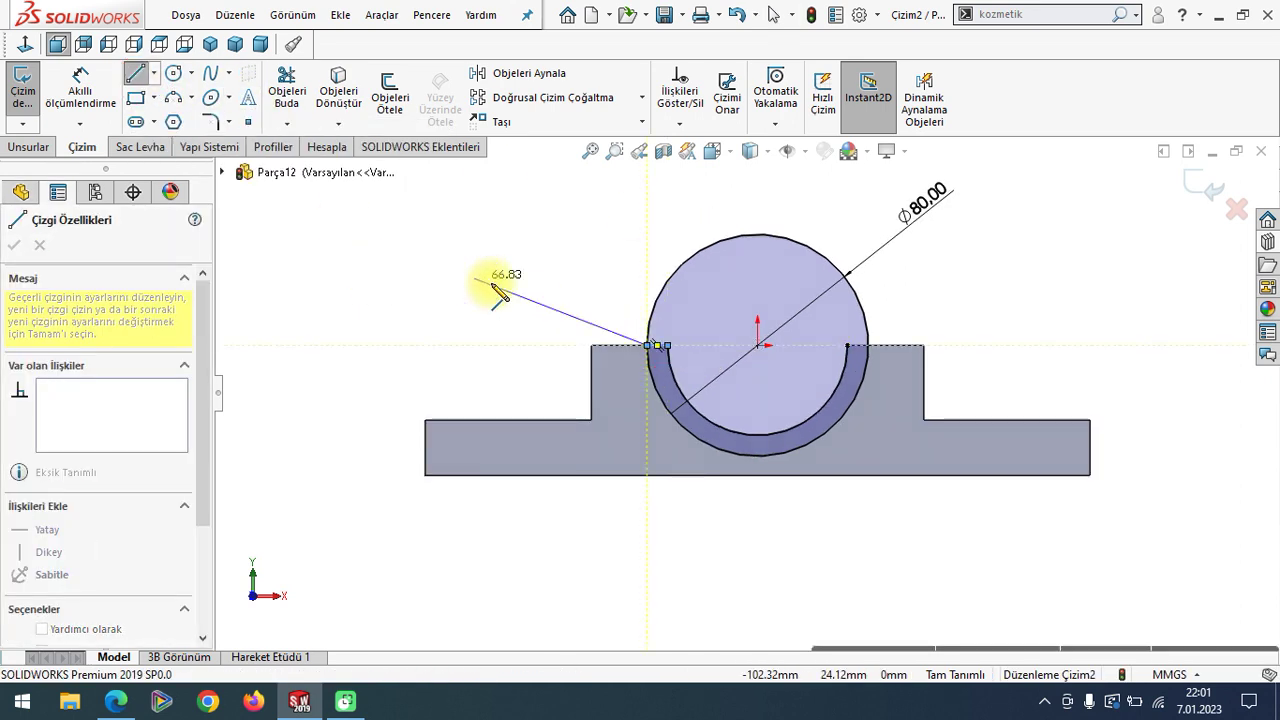
{"action": "key", "text": "Escape"}
{"action": "left_click", "coordinate": [135, 73]}
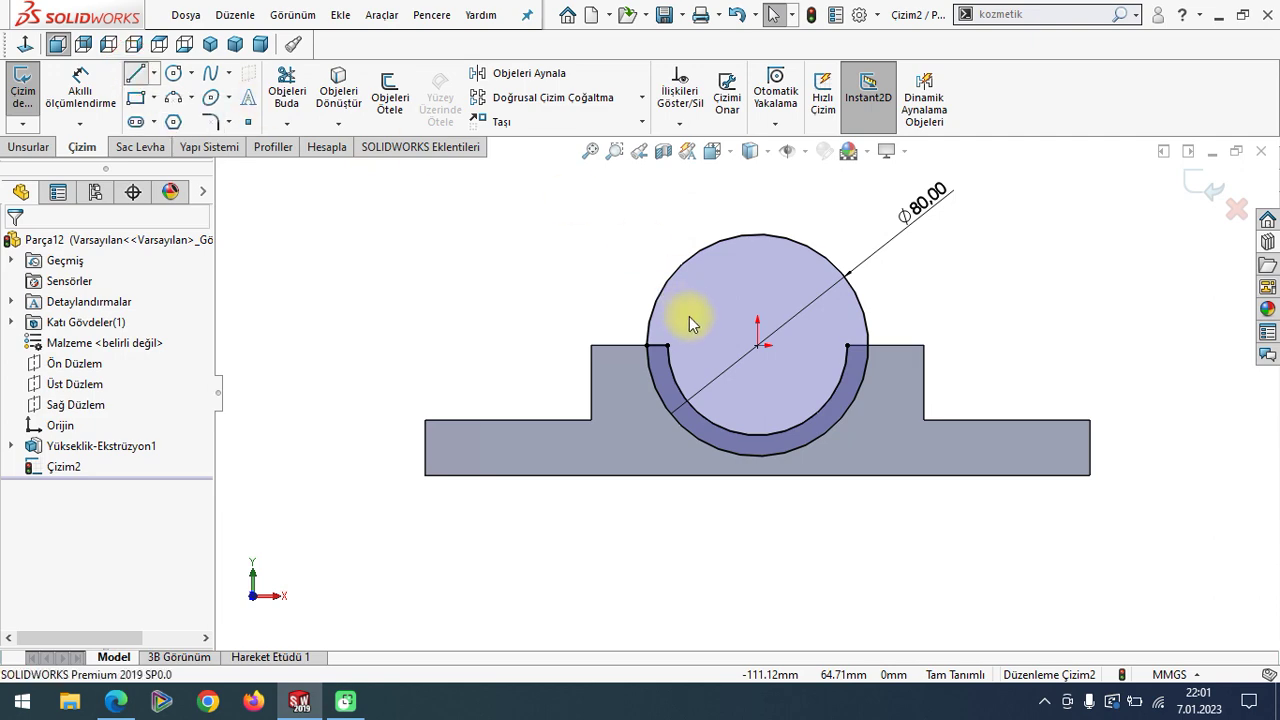
{"action": "left_click", "coordinate": [848, 345]}
{"action": "left_click", "coordinate": [868, 345]}
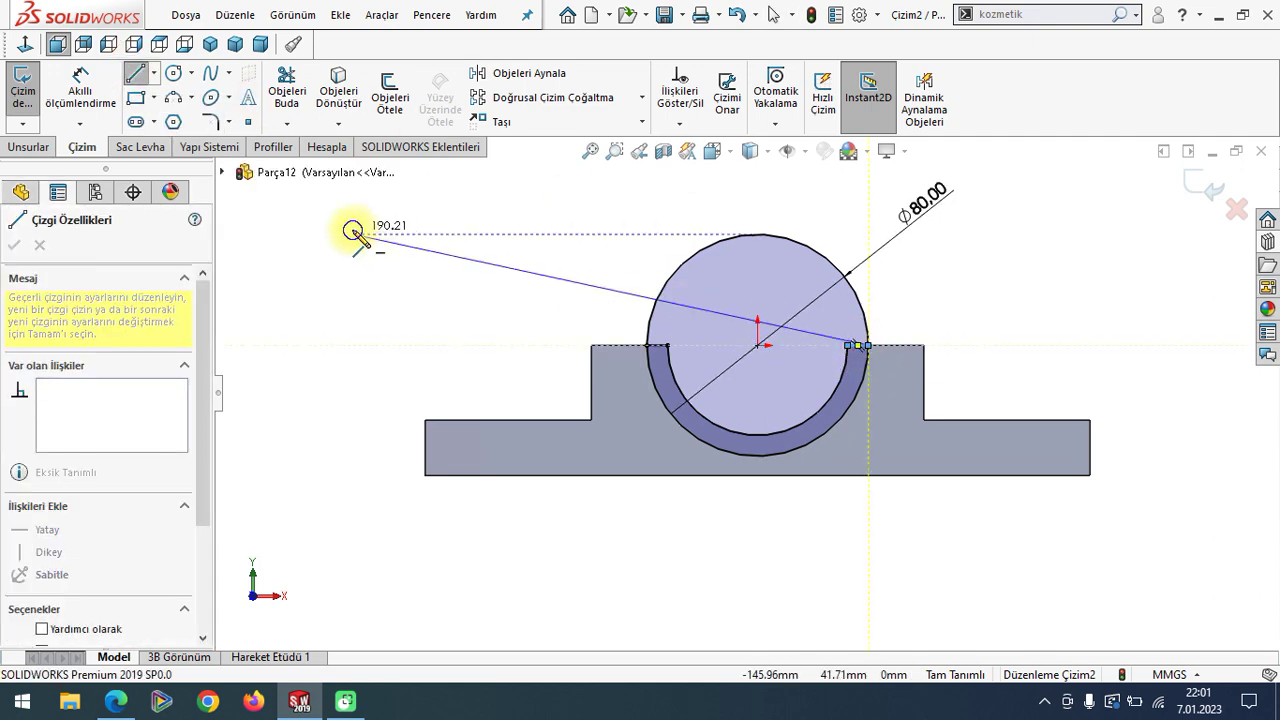
{"action": "key", "text": "Escape"}
{"action": "key", "text": "Escape"}
- Trim away the Ø80 circle's upper half, leaving the lower half-ring
{"action": "left_click", "coordinate": [286, 92]}
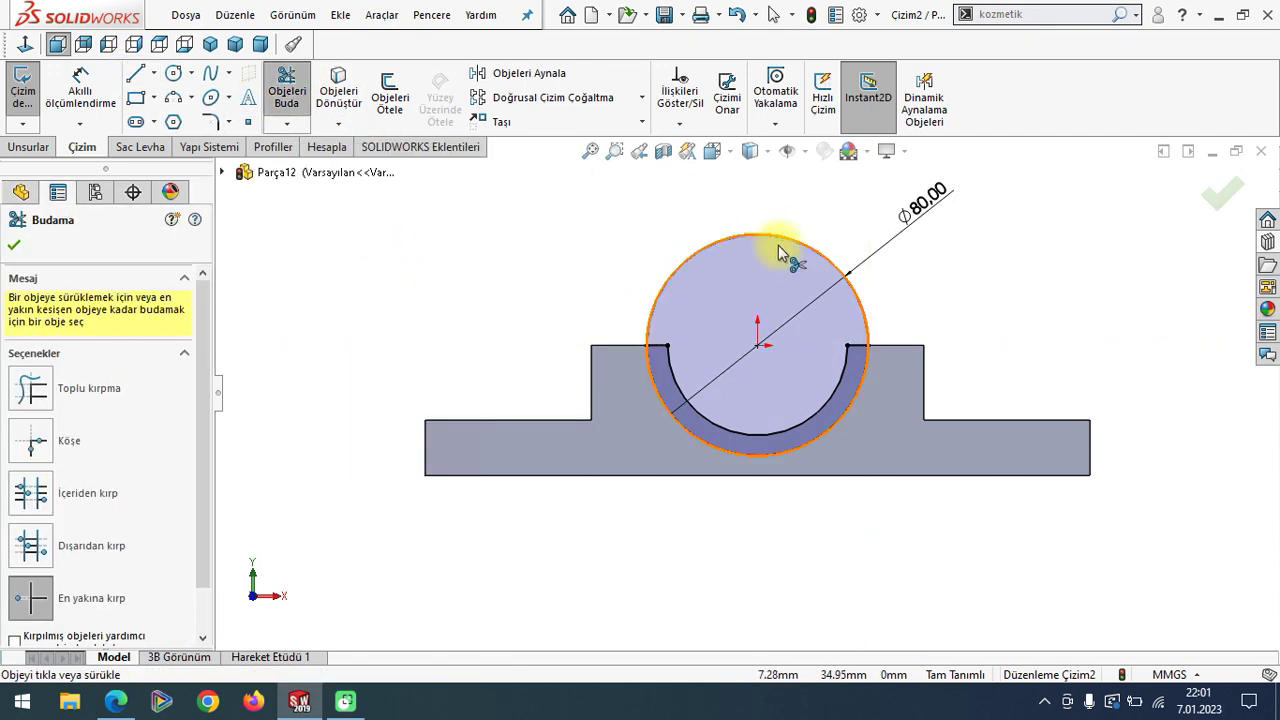
{"action": "left_click", "coordinate": [773, 243]}
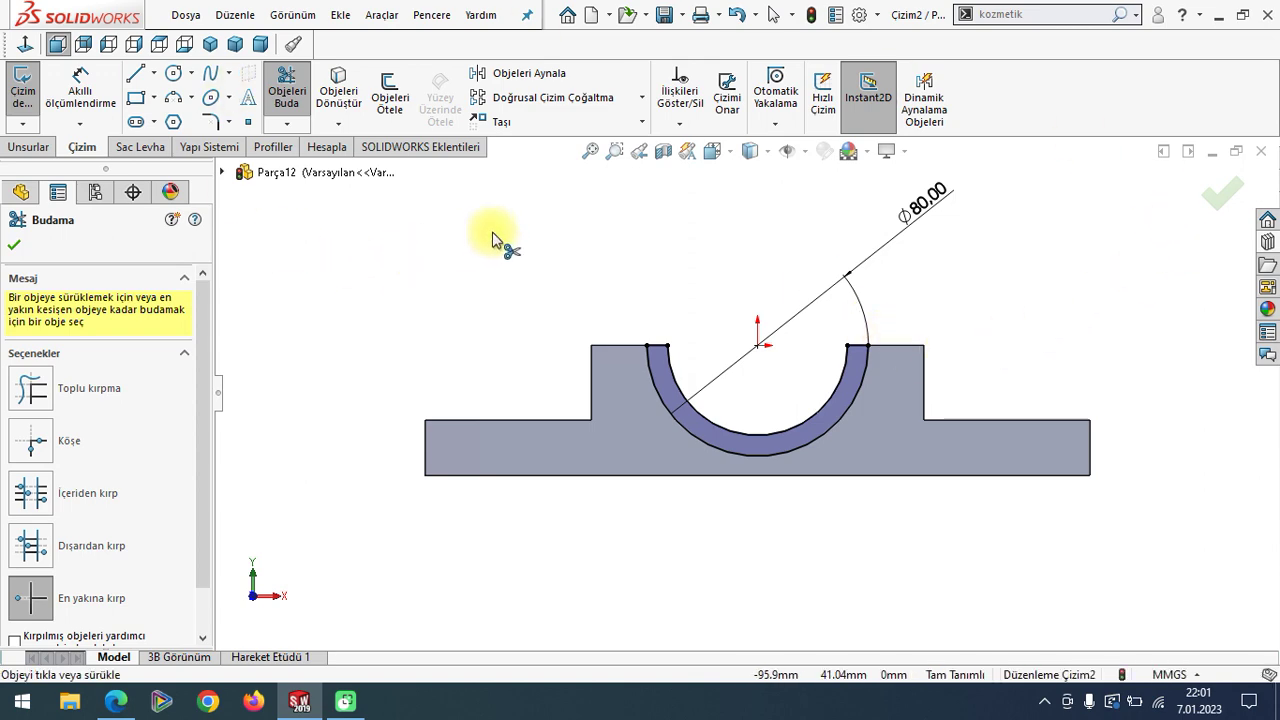
{"action": "left_click", "coordinate": [20, 245]}
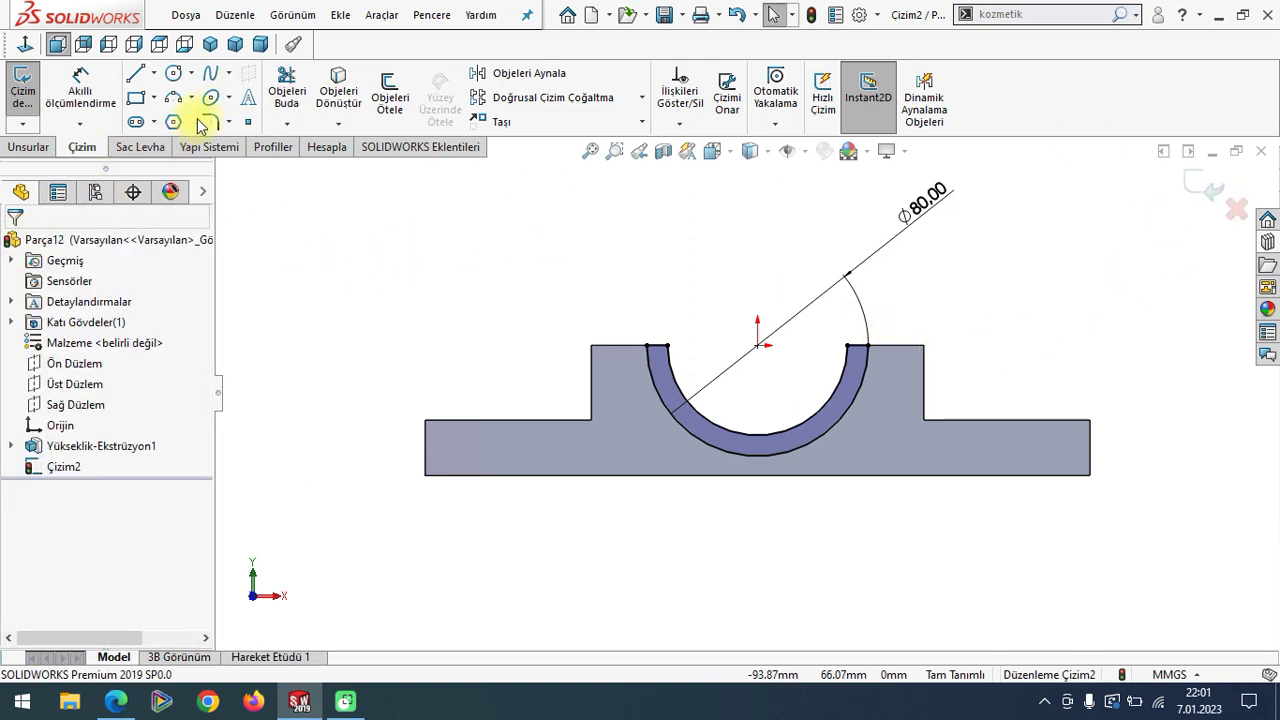
{"action": "left_click", "coordinate": [210, 44]}
- Extrude the half-ring sketch 2.5 mm as a thin lip on the bore
{"action": "left_click", "coordinate": [28, 147]}
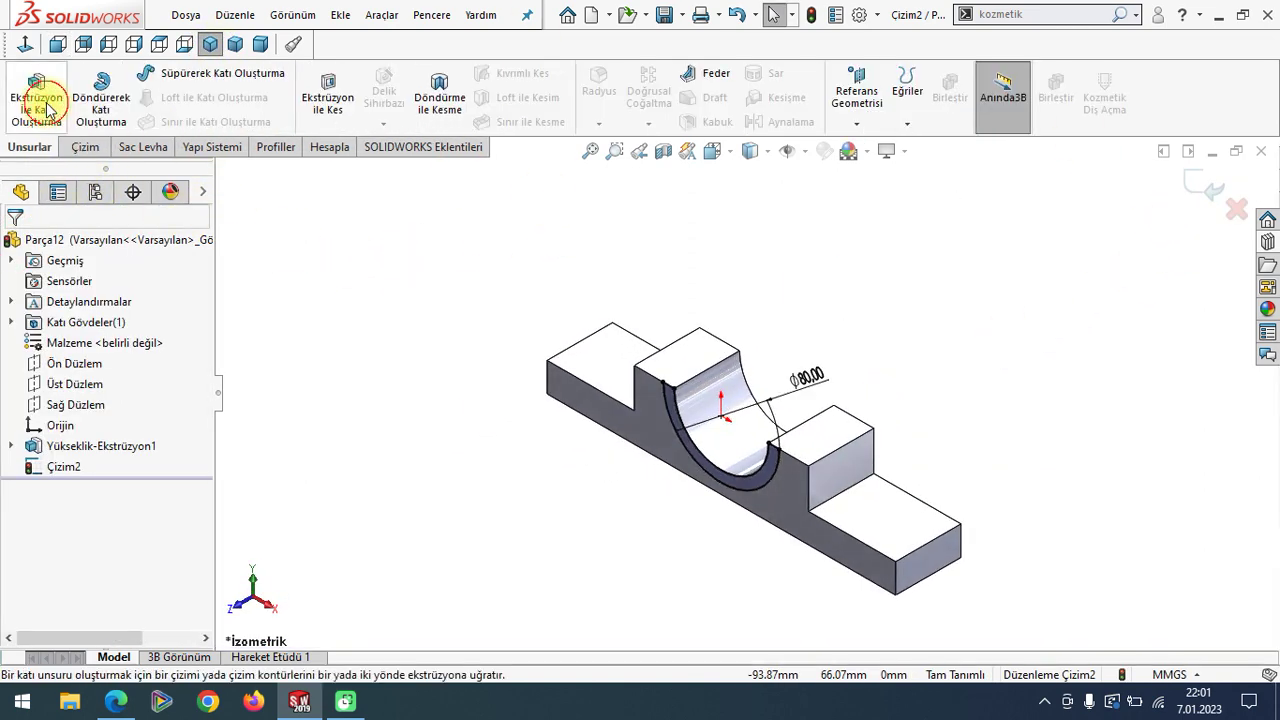
{"action": "left_click", "coordinate": [36, 105]}
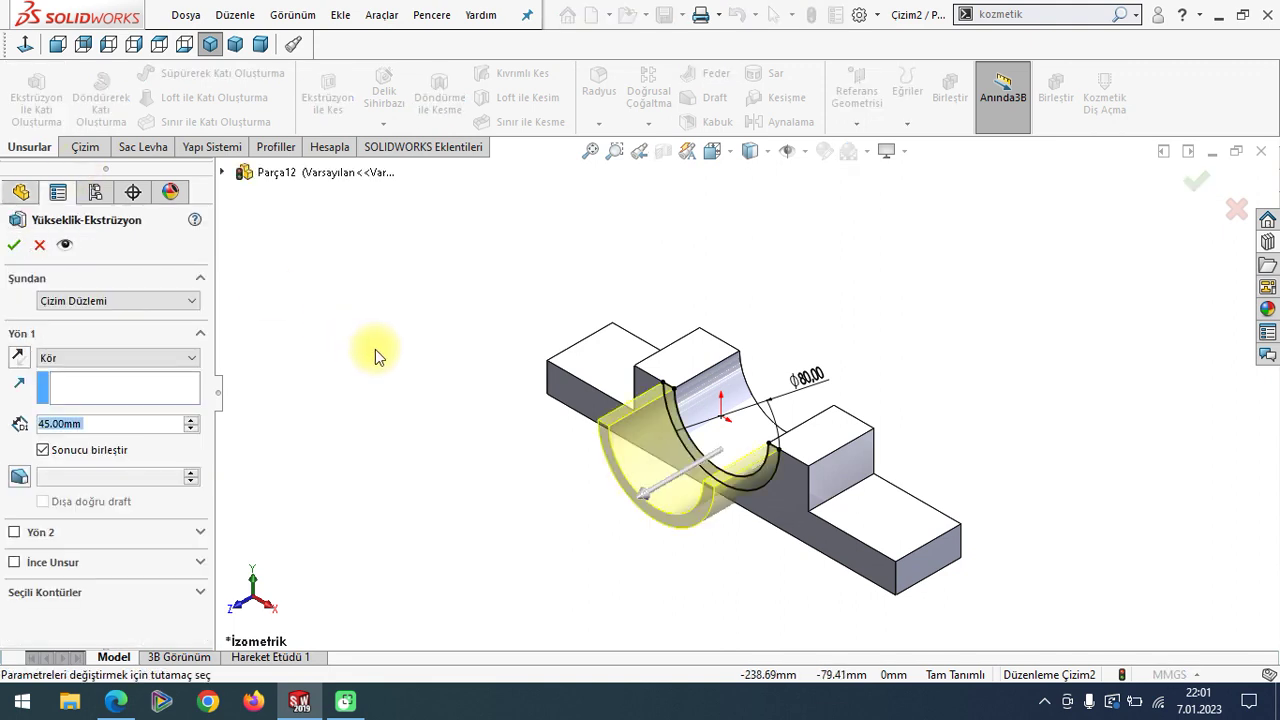
{"action": "type", "text": "2"}
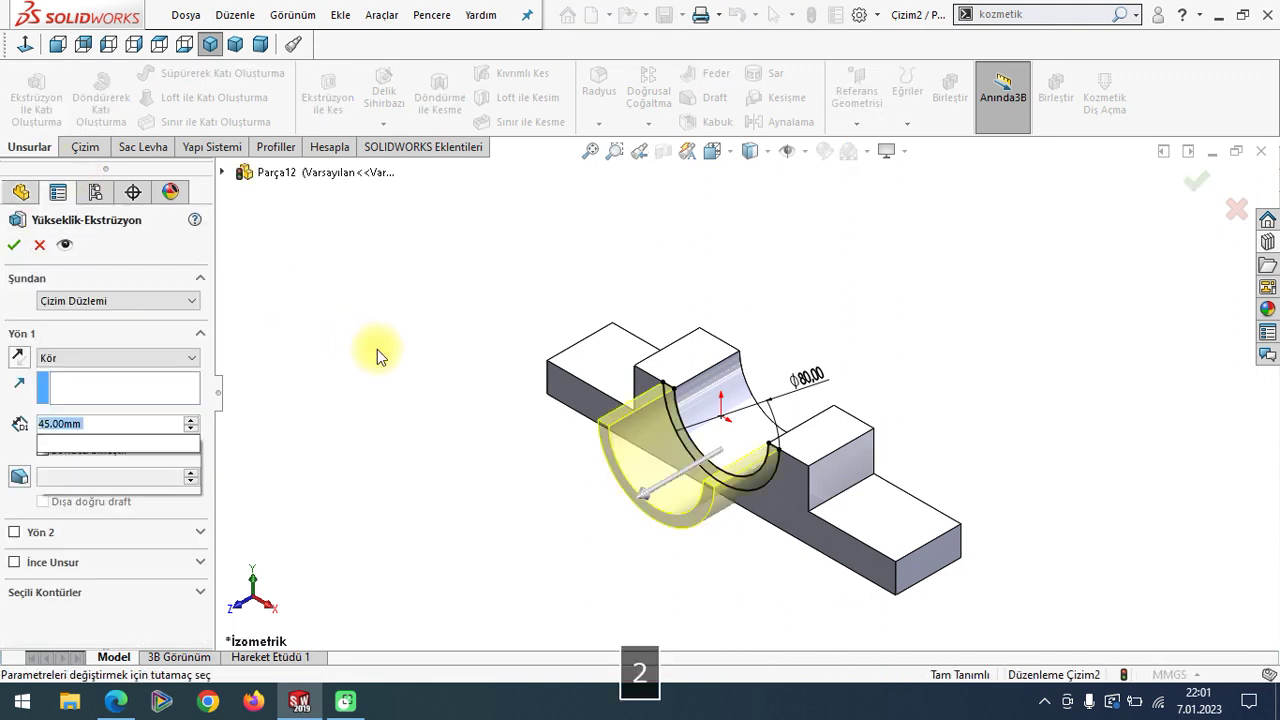
{"action": "type", "text": ".5"}
{"action": "key", "text": "Return"}
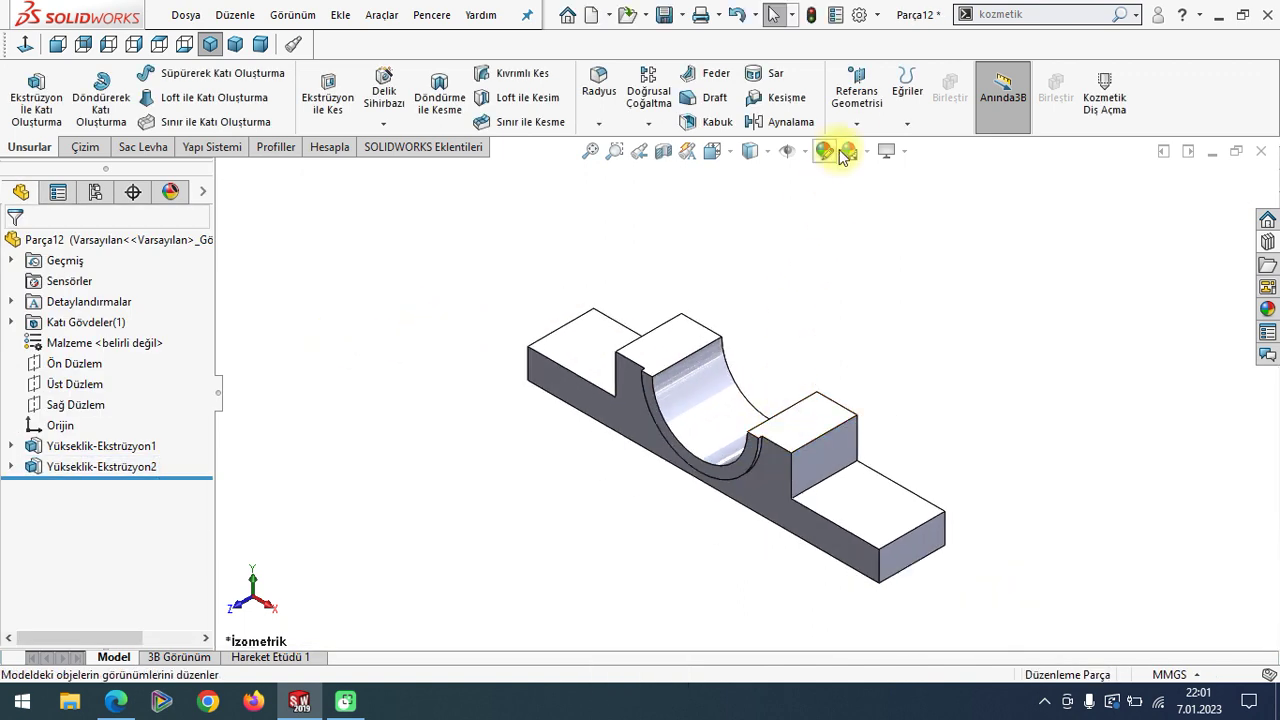
{"action": "left_click", "coordinate": [785, 121]}
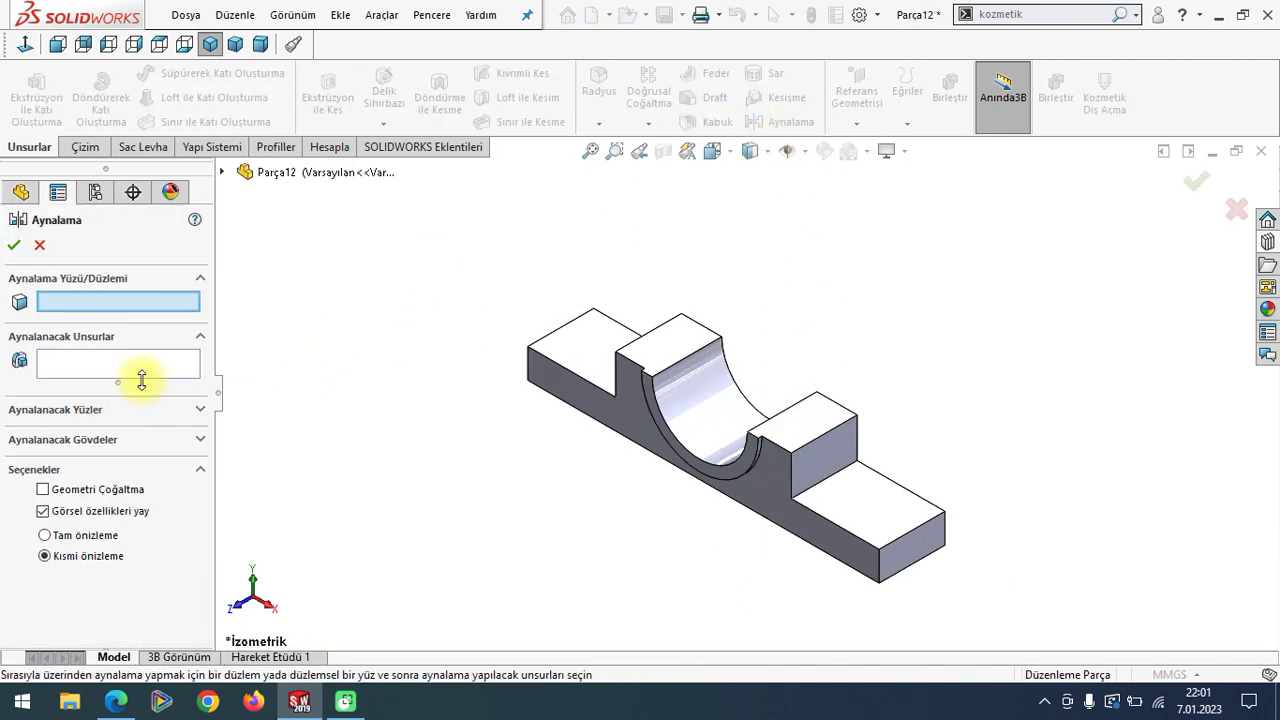
- Mirror Yükseklik-Ekstrüzyon2 across Ön Düzlem to put a lip on the other bore edge
{"action": "left_click", "coordinate": [221, 173]}
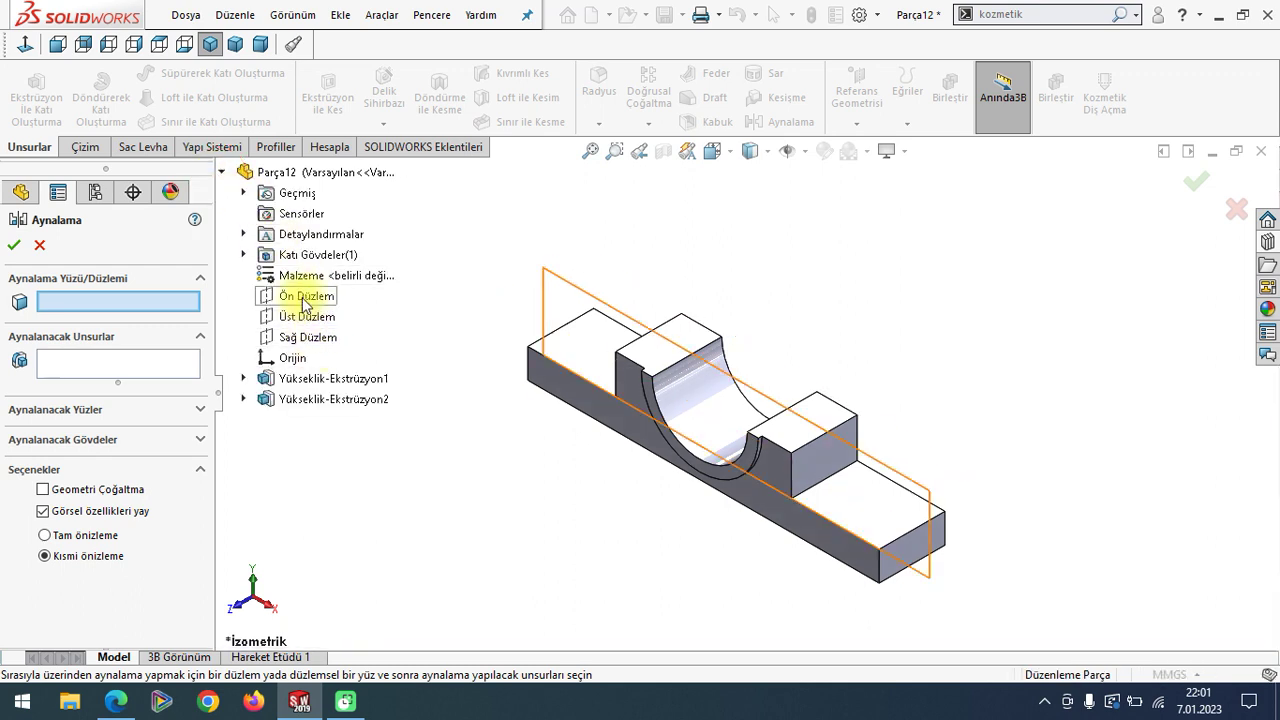
{"action": "left_click", "coordinate": [296, 296]}
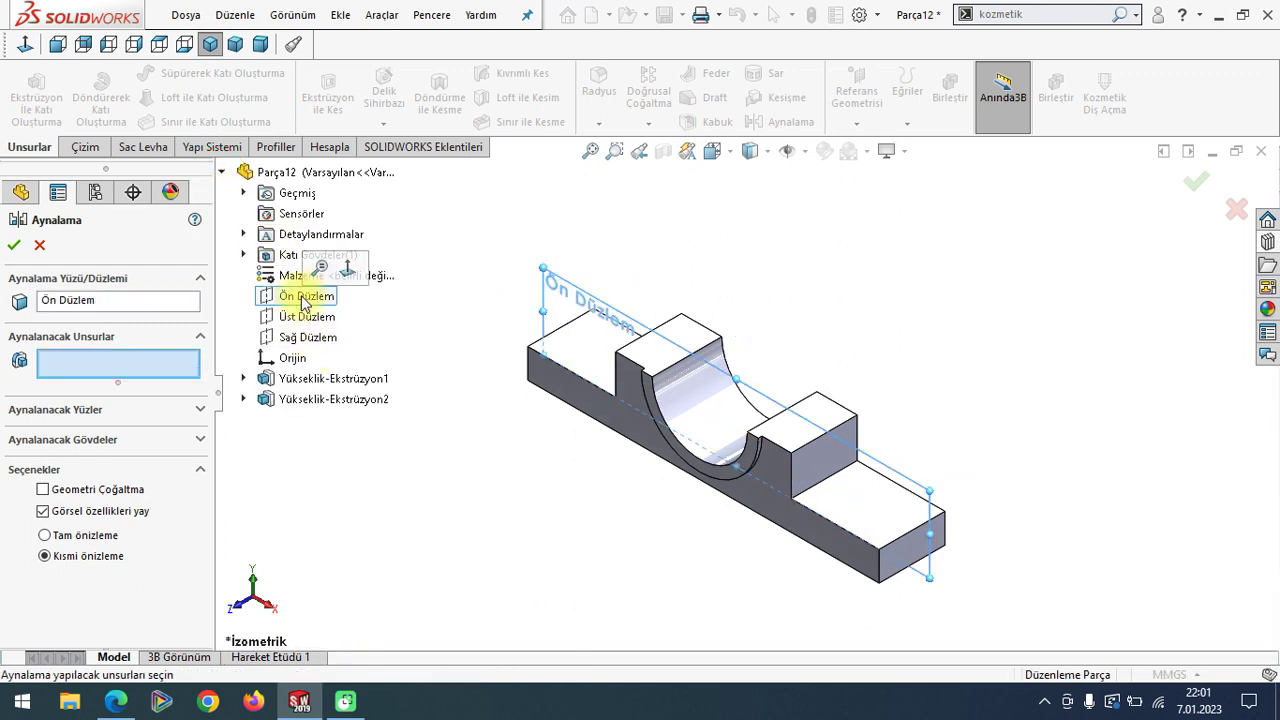
{"action": "left_click", "coordinate": [333, 400]}
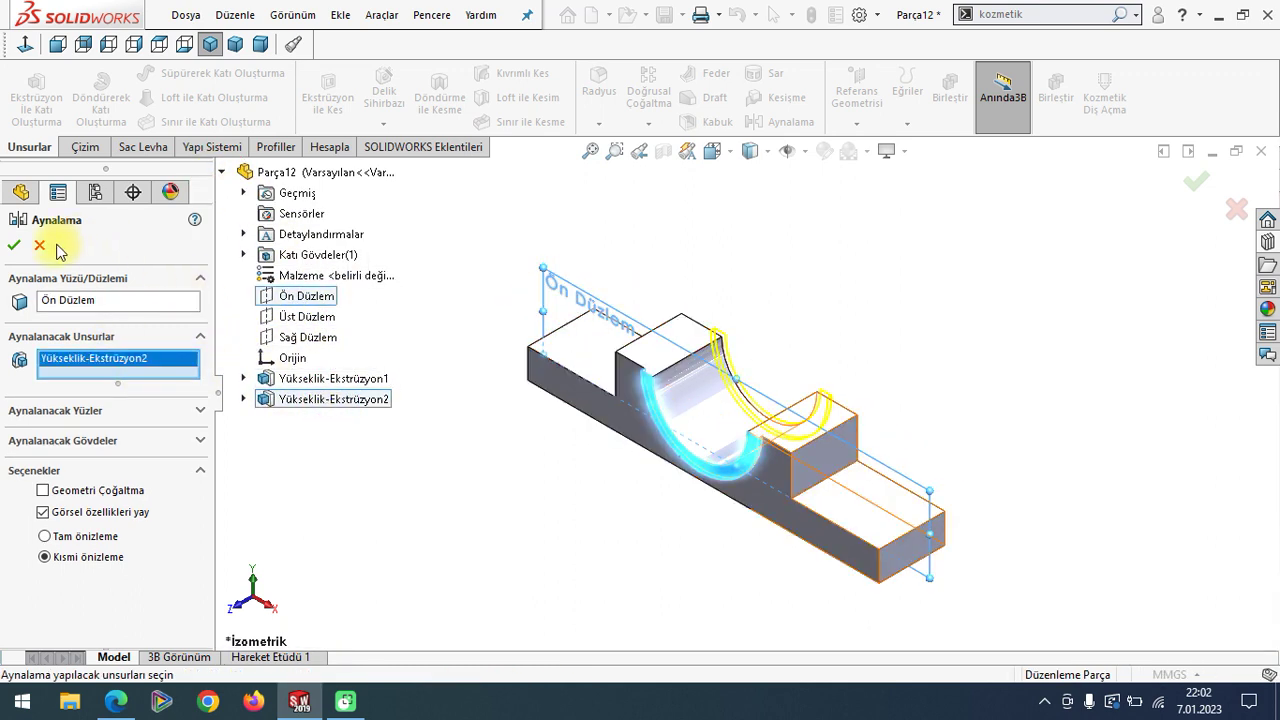
{"action": "left_click", "coordinate": [15, 243]}
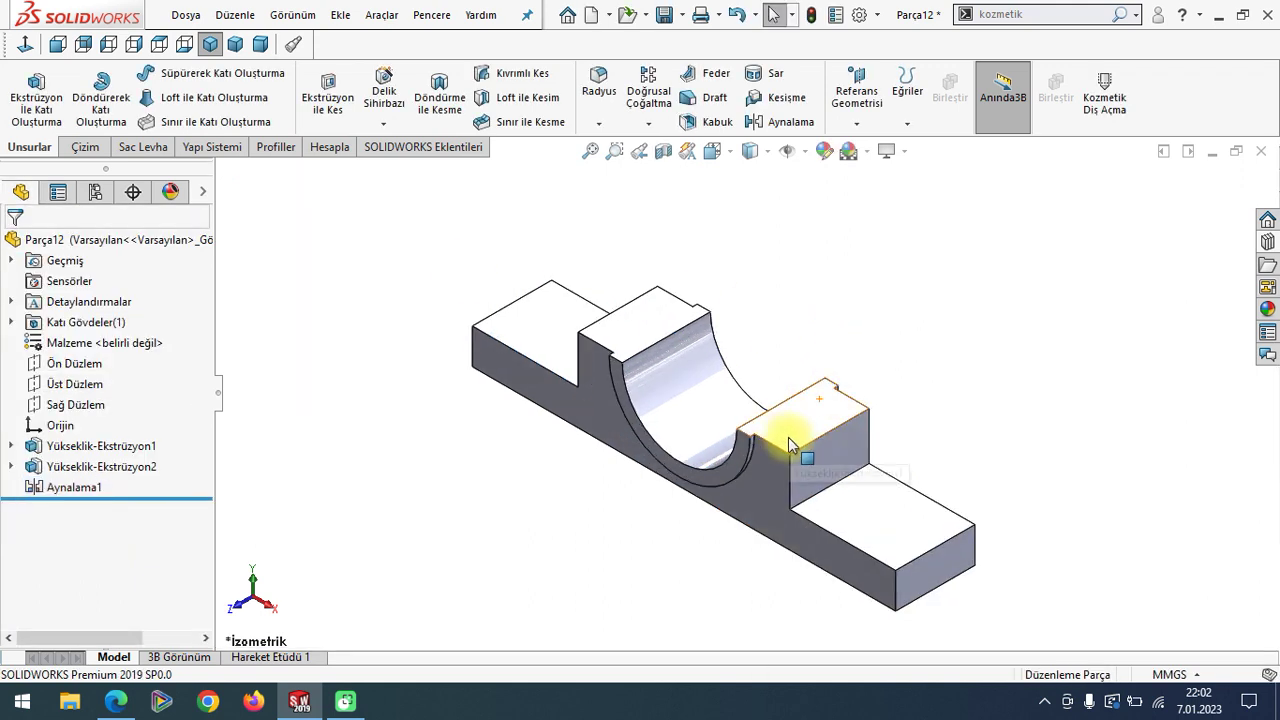
- Open a sketch on the base flange's top face with a vertical centerline through the origin
{"action": "left_click", "coordinate": [863, 510]}
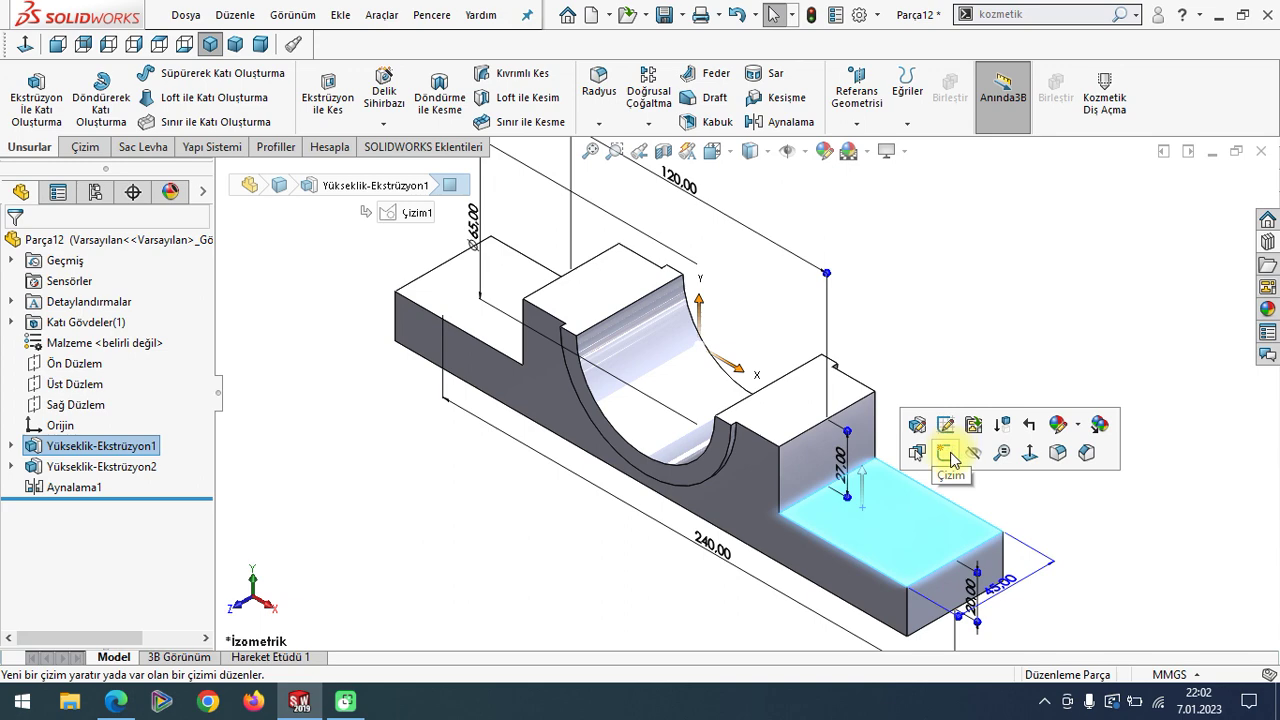
{"action": "left_click", "coordinate": [946, 454]}
{"action": "left_click", "coordinate": [153, 77]}
{"action": "left_click", "coordinate": [215, 117]}
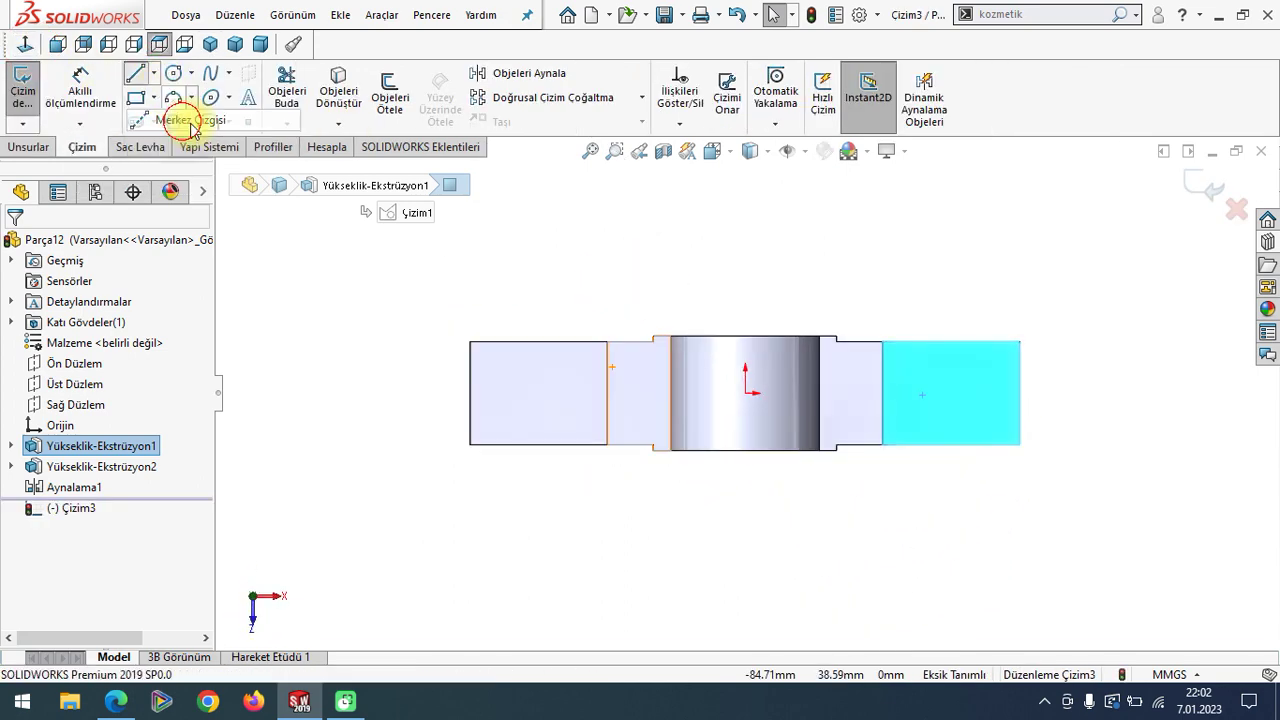
{"action": "left_click", "coordinate": [745, 476]}
{"action": "left_click", "coordinate": [745, 292]}
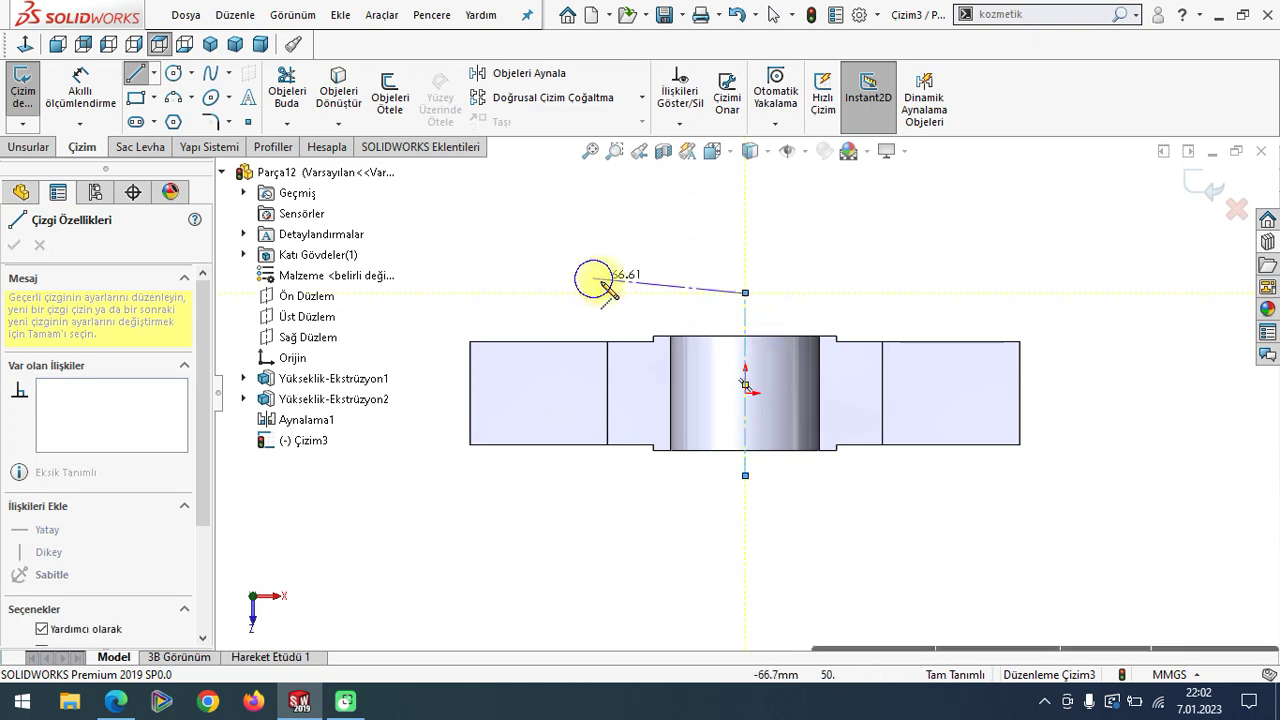
{"action": "key", "text": "Escape"}
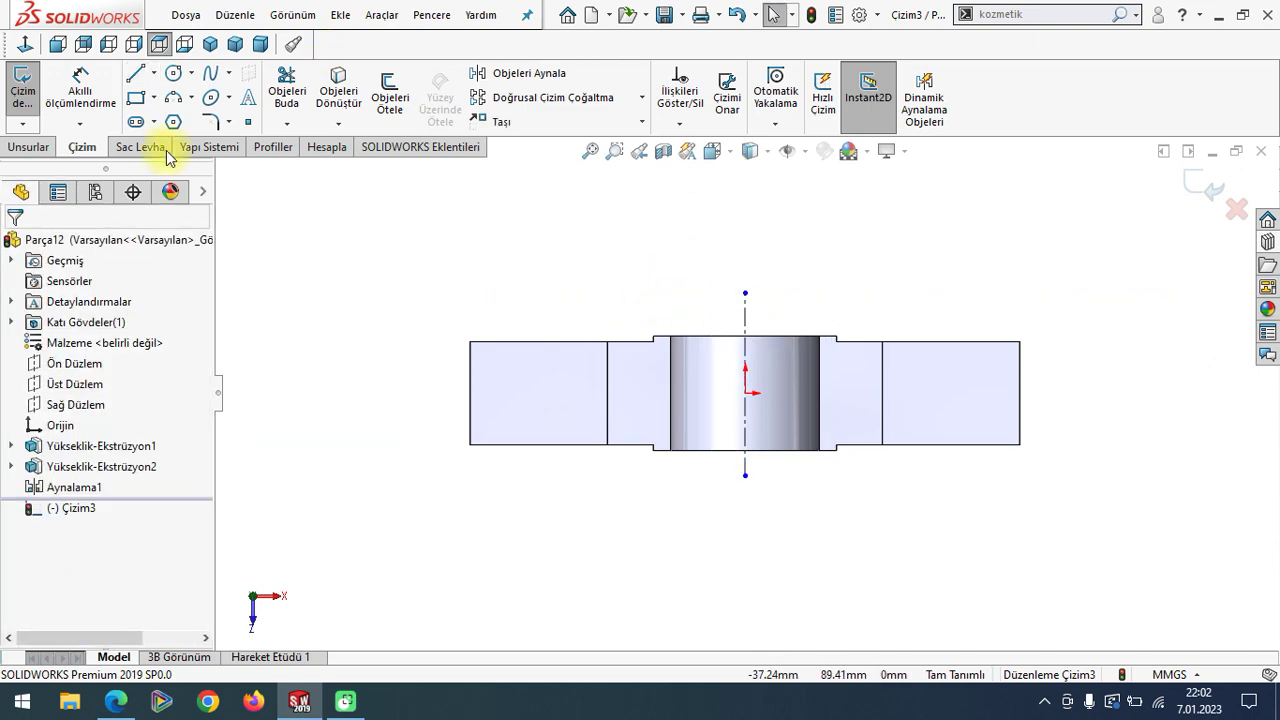
{"action": "left_click", "coordinate": [116, 701]}
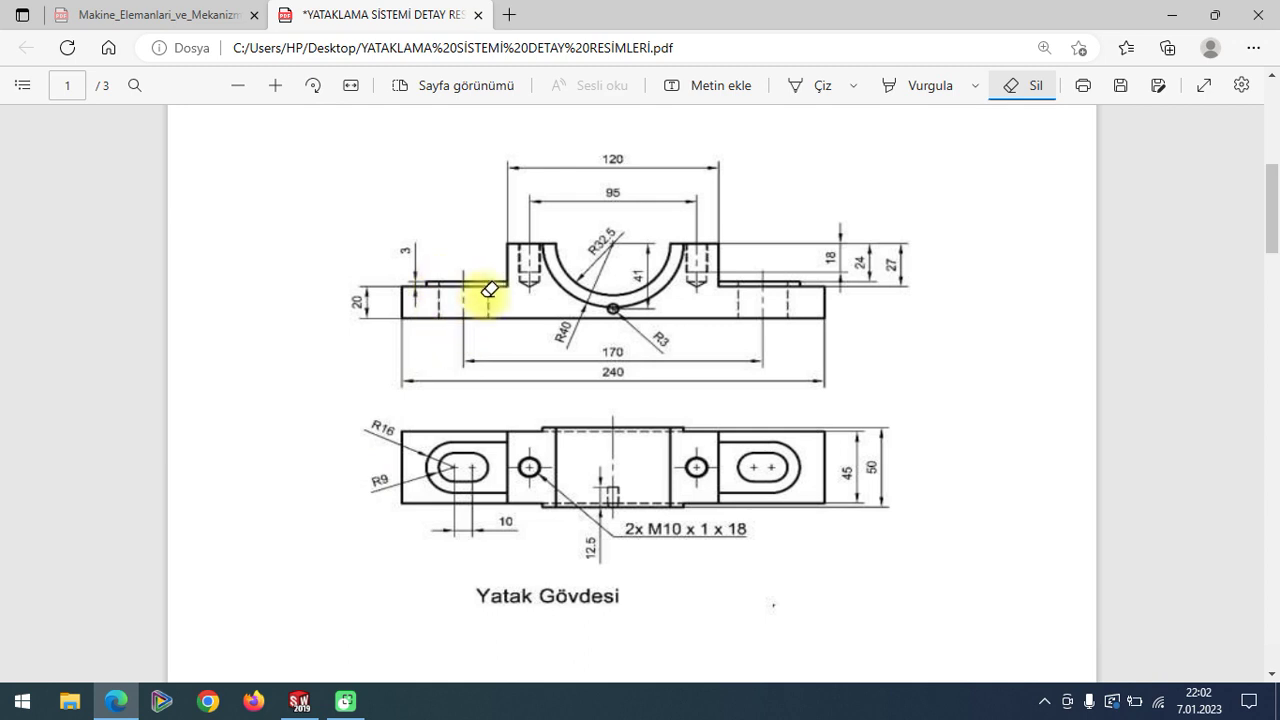
- Circle the 3 mm dimension on the Yatak Gövdesi PDF in ink, then return to SOLIDWORKS
{"action": "left_click", "coordinate": [808, 90]}
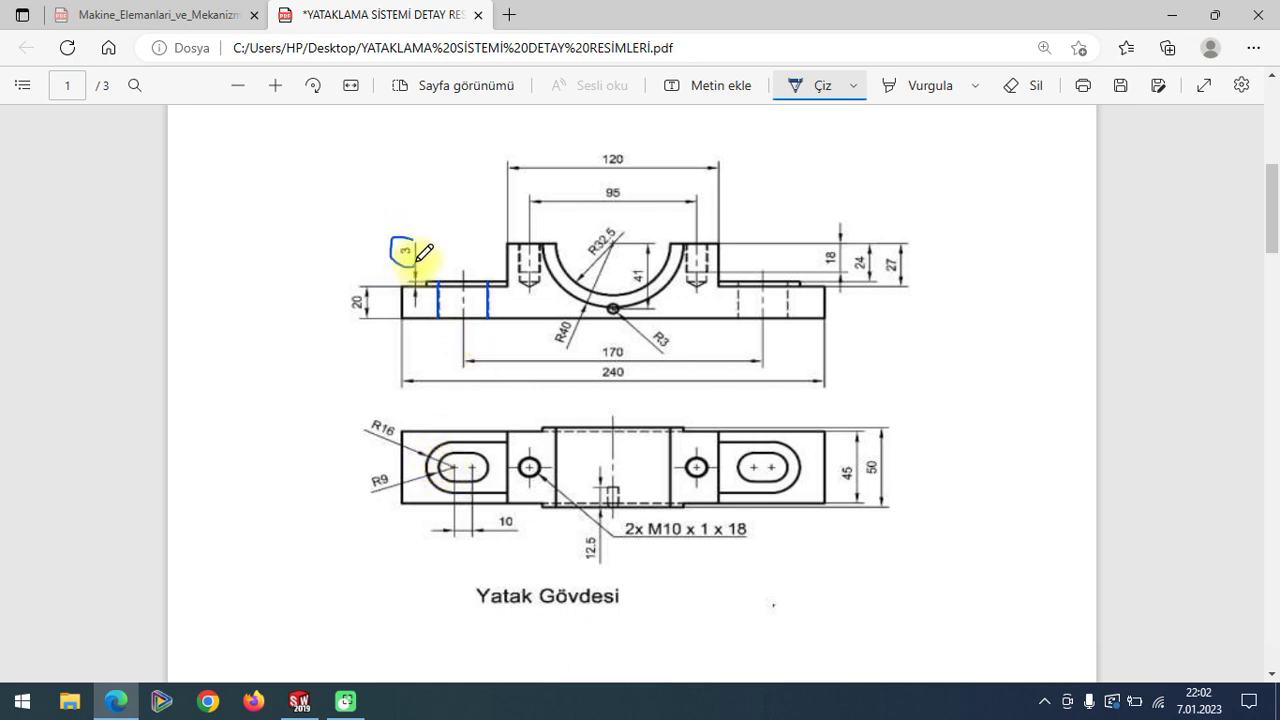
{"action": "left_click", "coordinate": [299, 700]}
{"action": "left_click", "coordinate": [153, 73]}
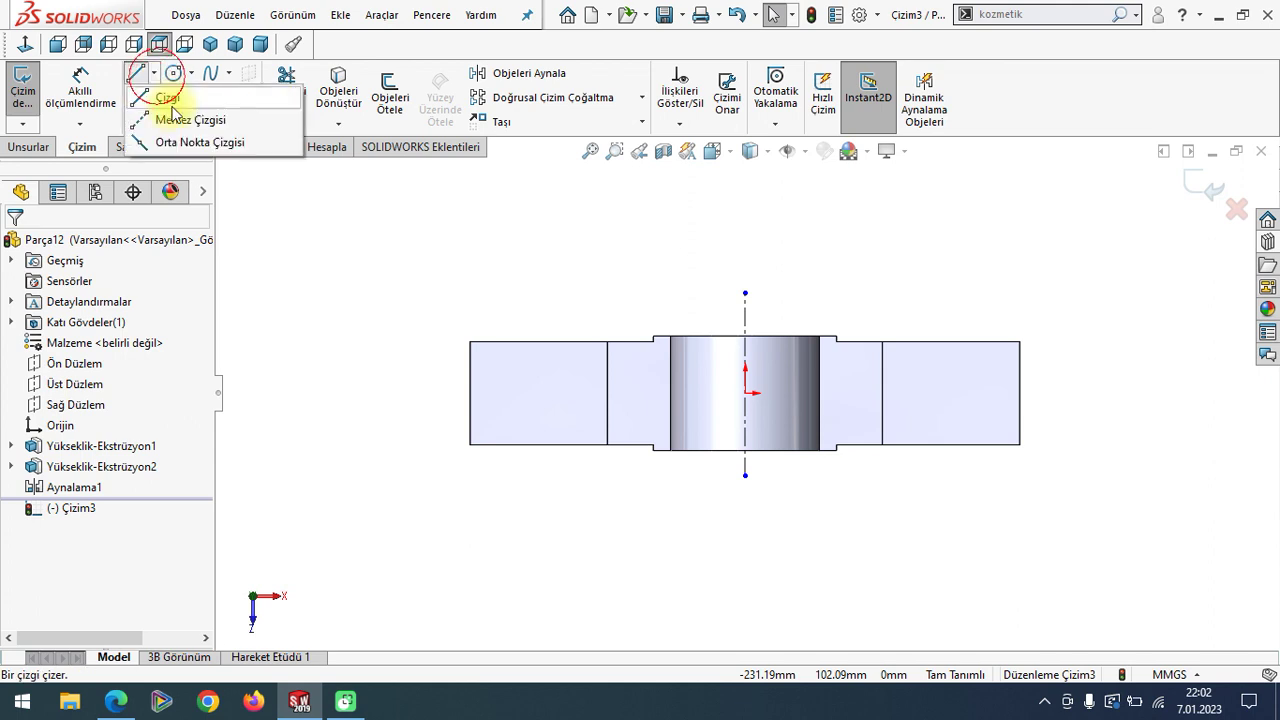
- Draw a vertical midpoint line and a circle on the right flange
{"action": "left_click", "coordinate": [175, 140]}
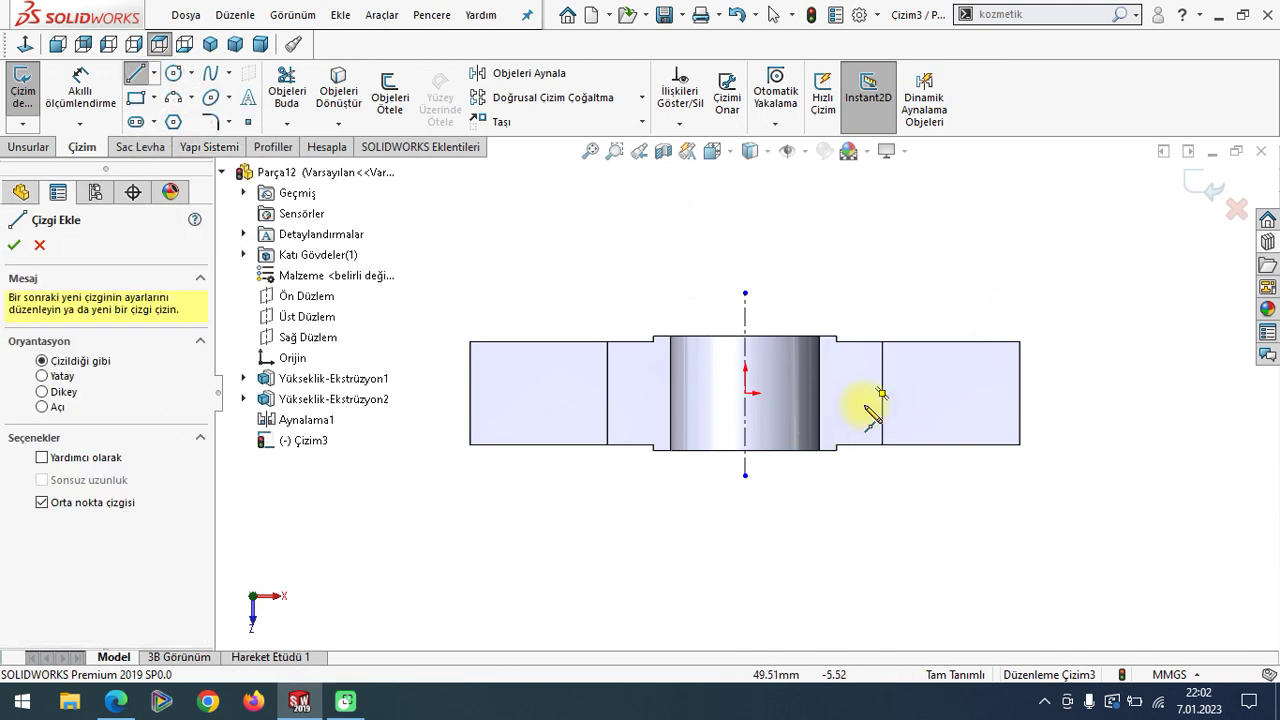
{"action": "left_click", "coordinate": [882, 392]}
{"action": "left_click", "coordinate": [882, 353]}
{"action": "key", "text": "Escape"}
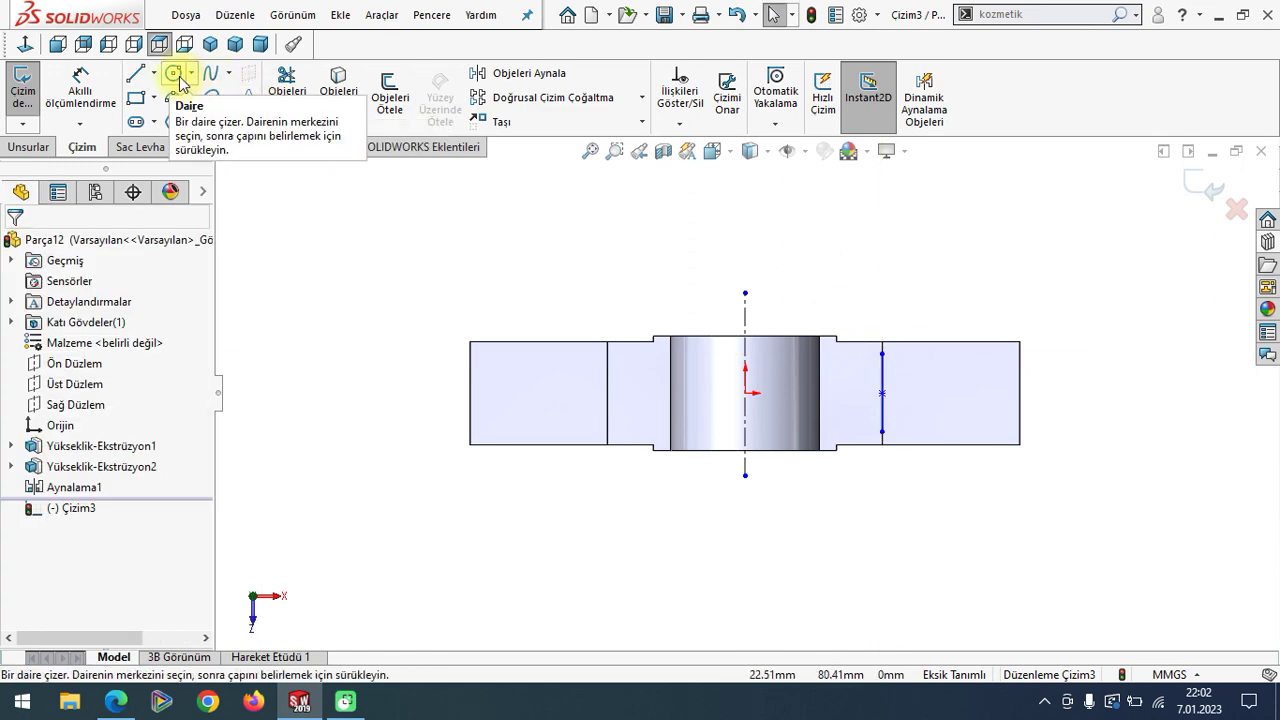
{"action": "left_click", "coordinate": [173, 73]}
{"action": "left_click", "coordinate": [954, 393]}
{"action": "left_click", "coordinate": [987, 380]}
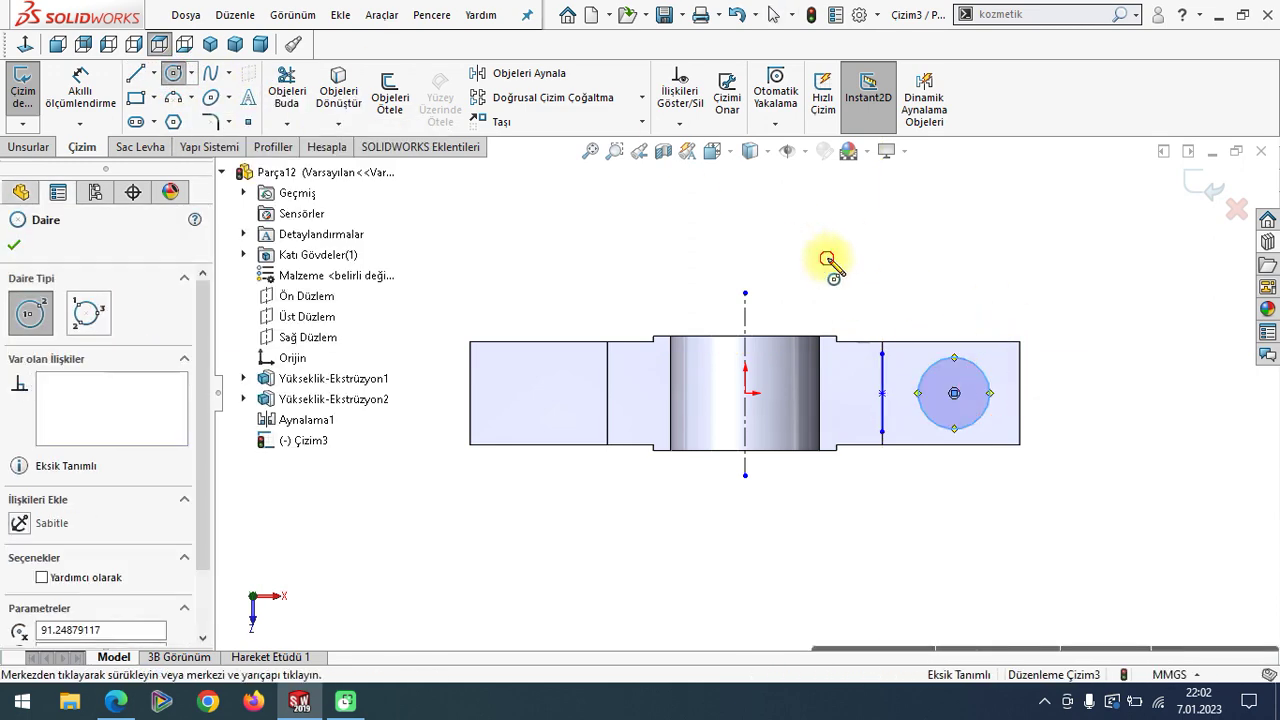
{"action": "key", "text": "Escape"}
- Add a top slot line from the circle's top and a horizontal centerline through its centre
{"action": "left_click", "coordinate": [135, 73]}
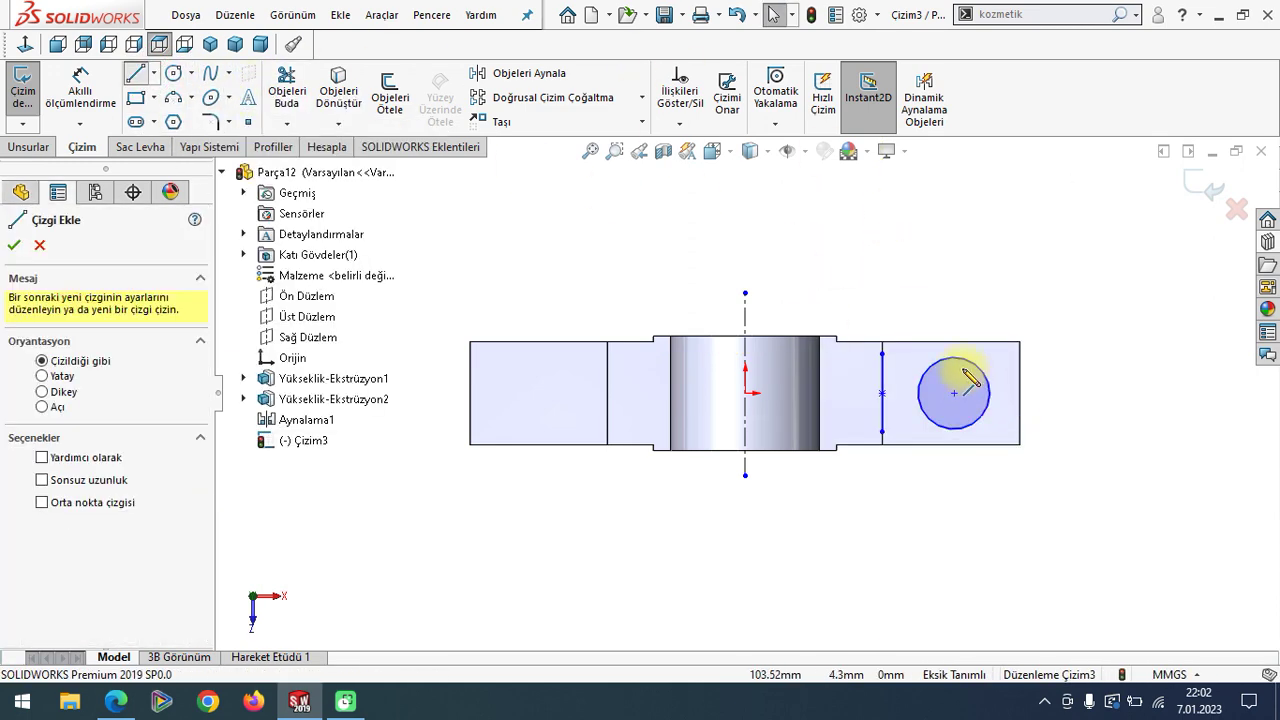
{"action": "left_click", "coordinate": [954, 358]}
{"action": "left_click", "coordinate": [848, 357]}
{"action": "right_click", "coordinate": [828, 270]}
{"action": "key", "text": "Escape"}
{"action": "left_click", "coordinate": [153, 73]}
{"action": "left_click", "coordinate": [186, 120]}
{"action": "left_click", "coordinate": [954, 395]}
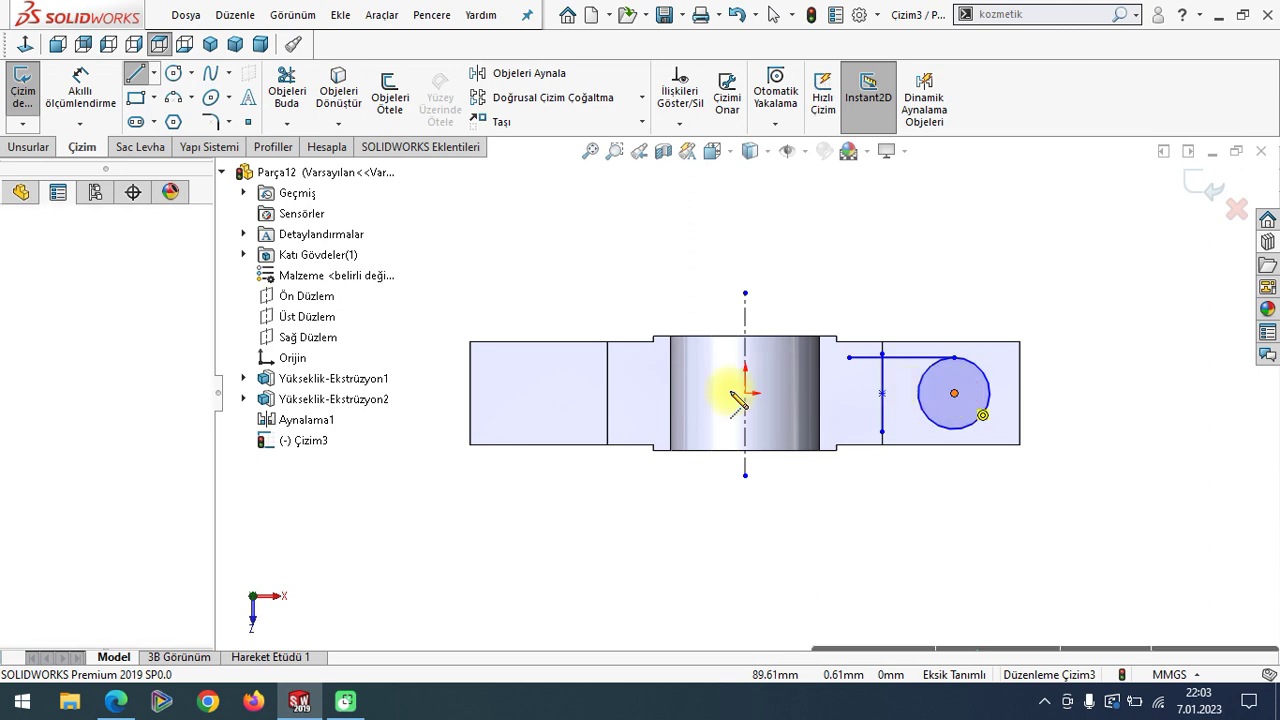
{"action": "left_click", "coordinate": [745, 393]}
{"action": "right_click", "coordinate": [640, 270]}
{"action": "key", "text": "Escape"}
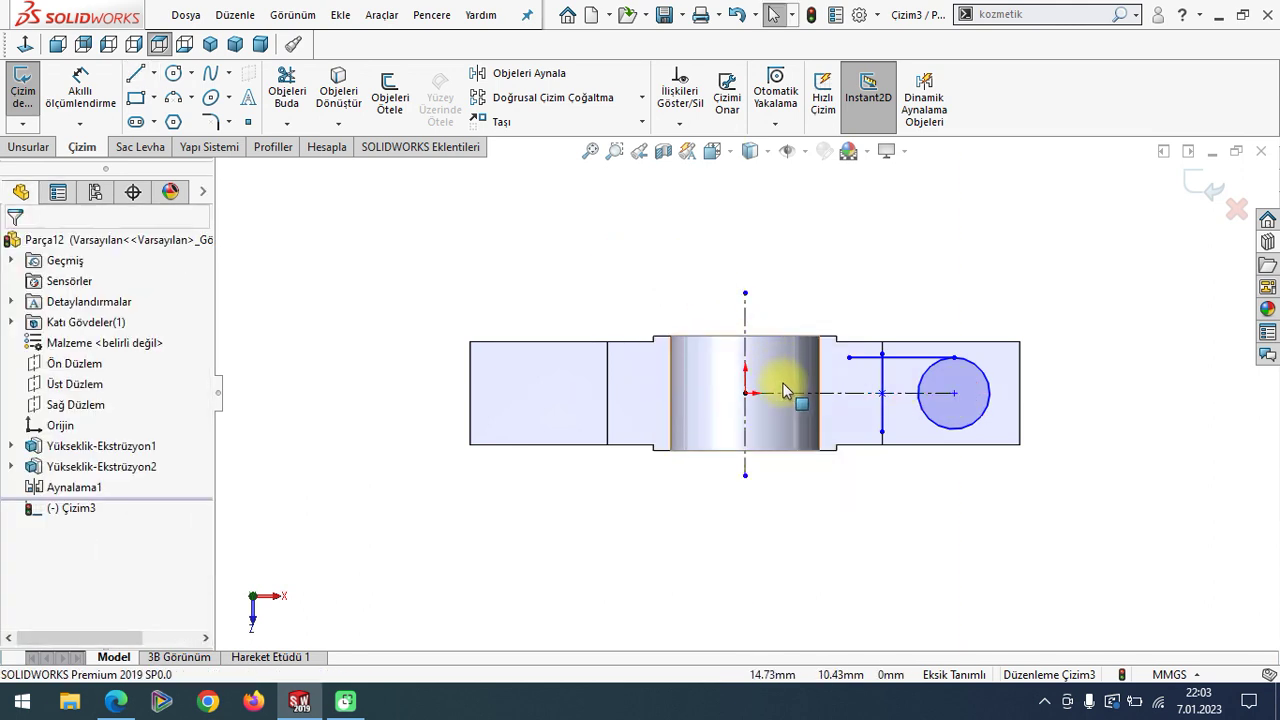
- Mirror the top slot line about the horizontal centerline to create the bottom line
{"action": "scroll", "coordinate": [928, 400], "scroll_direction": "down", "scroll_amount": 2}
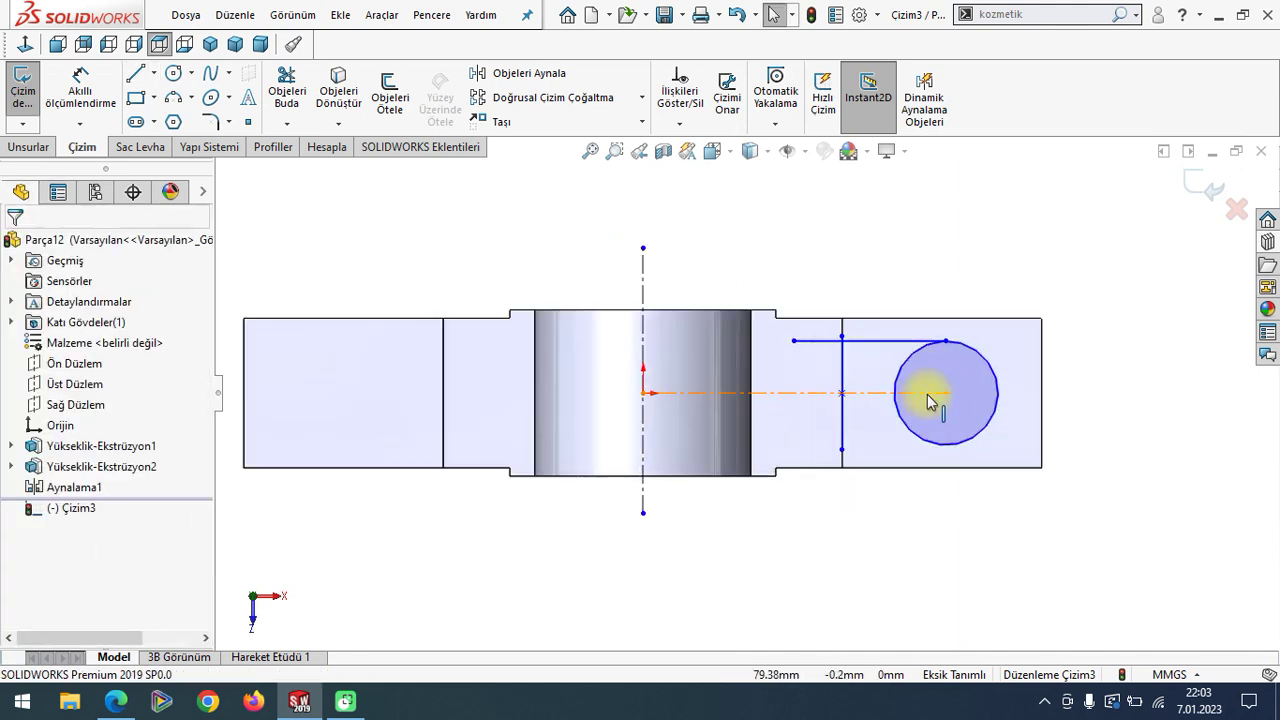
{"action": "left_click", "coordinate": [926, 342]}
{"action": "left_click", "coordinate": [512, 73]}
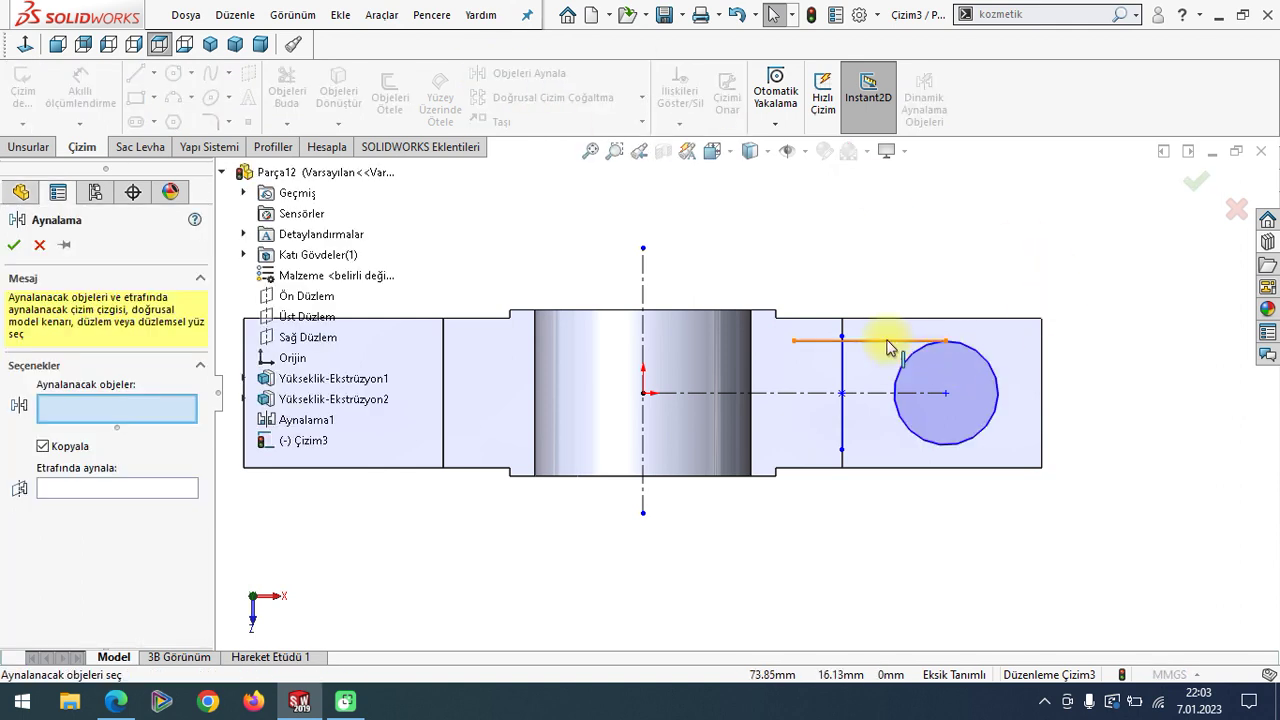
{"action": "left_click", "coordinate": [122, 488]}
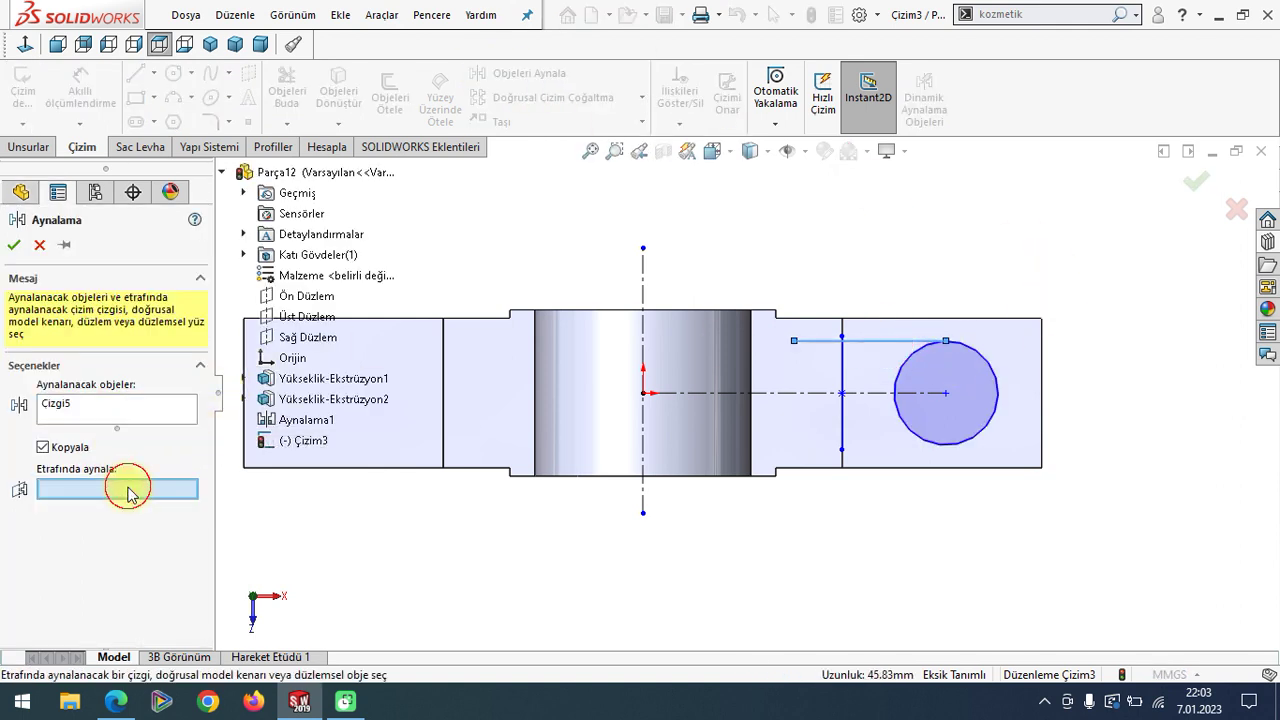
{"action": "left_click", "coordinate": [777, 395]}
{"action": "left_click", "coordinate": [15, 245]}
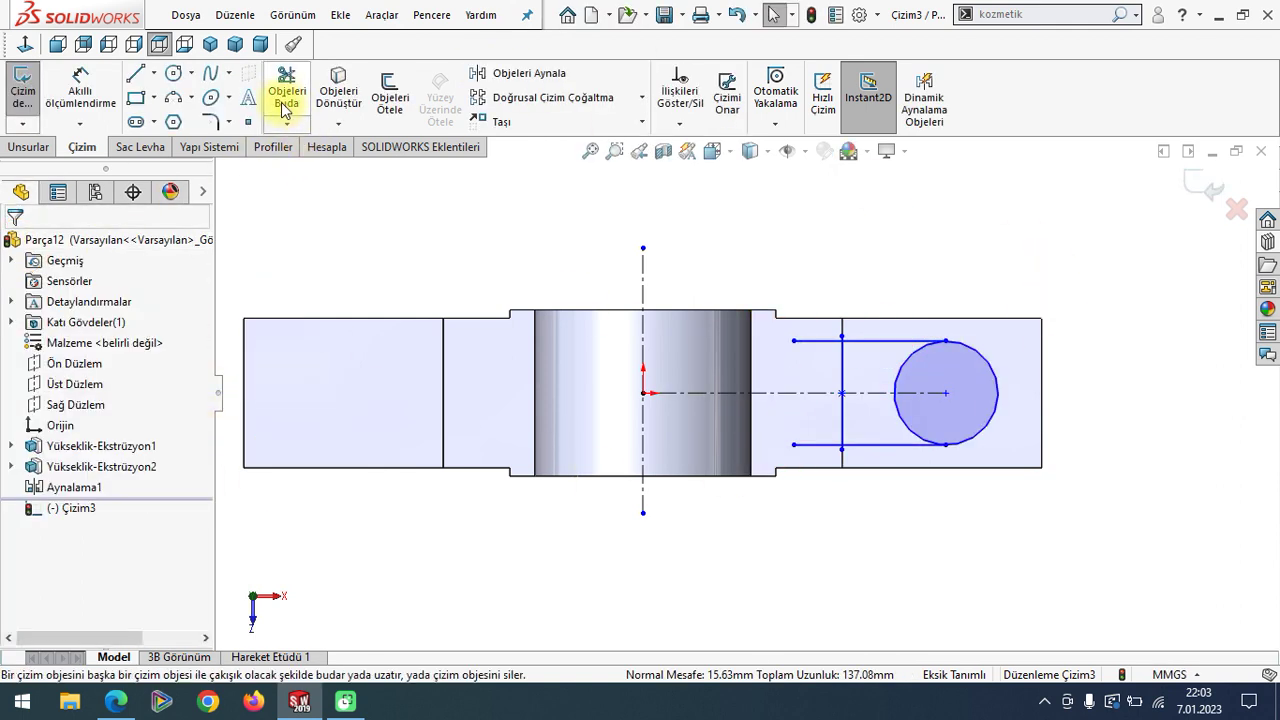
- Trim the excess line at the slot corner, accepting the lost relation
{"action": "left_click", "coordinate": [287, 90]}
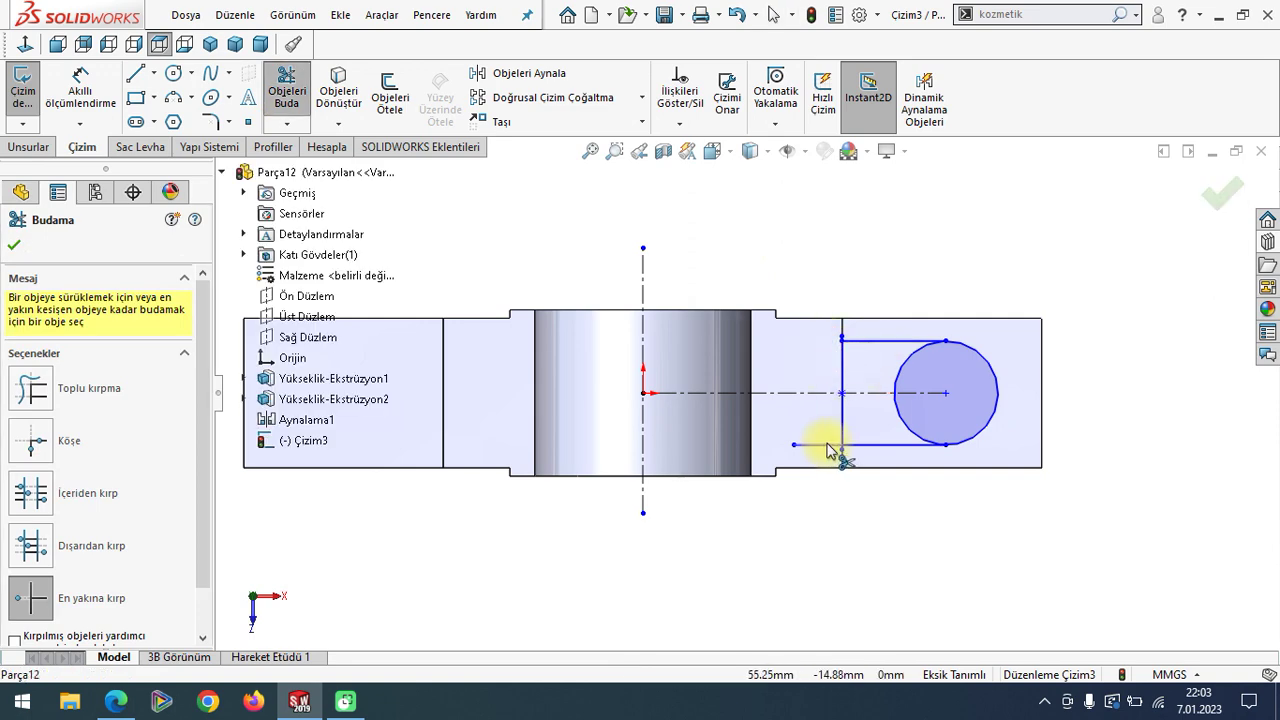
{"action": "scroll", "coordinate": [840, 445], "scroll_direction": "down", "scroll_amount": 1}
{"action": "scroll", "coordinate": [815, 429], "scroll_direction": "up", "scroll_amount": 1}
{"action": "scroll", "coordinate": [805, 425], "scroll_direction": "down", "scroll_amount": 1}
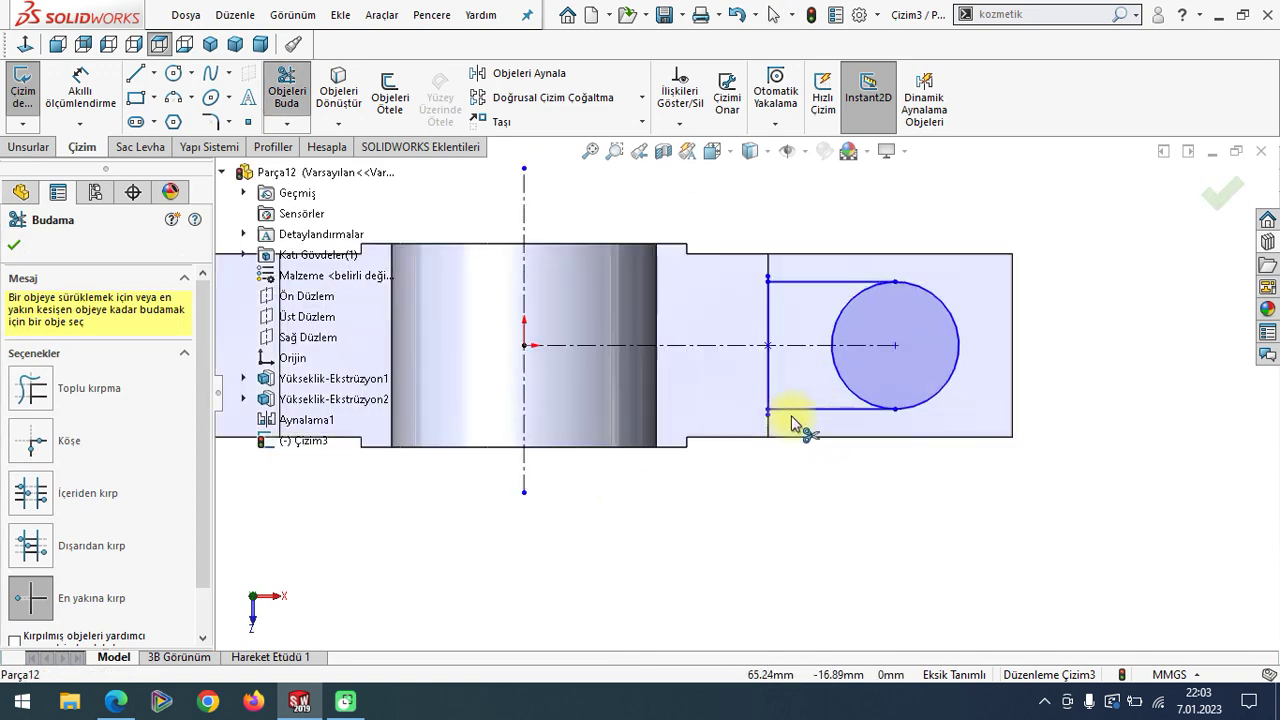
{"action": "scroll", "coordinate": [780, 415], "scroll_direction": "down", "scroll_amount": 1}
{"action": "scroll", "coordinate": [760, 412], "scroll_direction": "down", "scroll_amount": 1}
{"action": "left_click", "coordinate": [758, 403]}
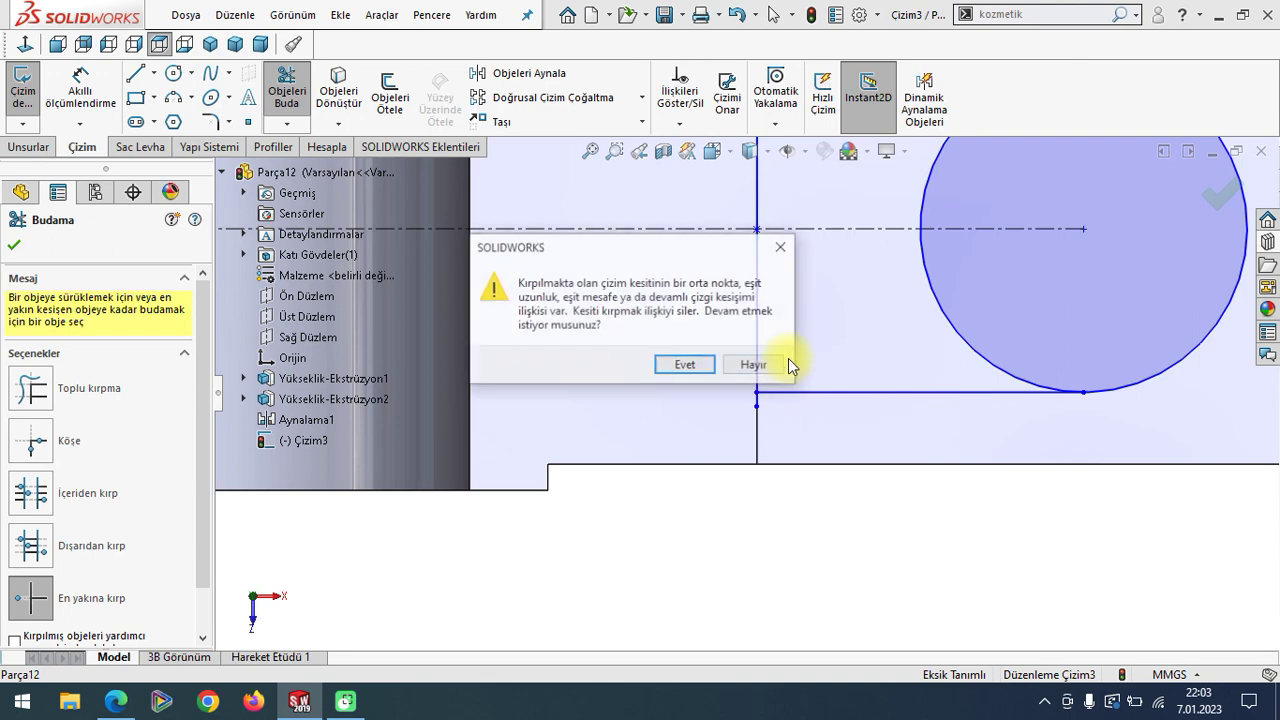
{"action": "left_click", "coordinate": [688, 371]}
{"action": "scroll", "coordinate": [795, 305], "scroll_direction": "up", "scroll_amount": 2}
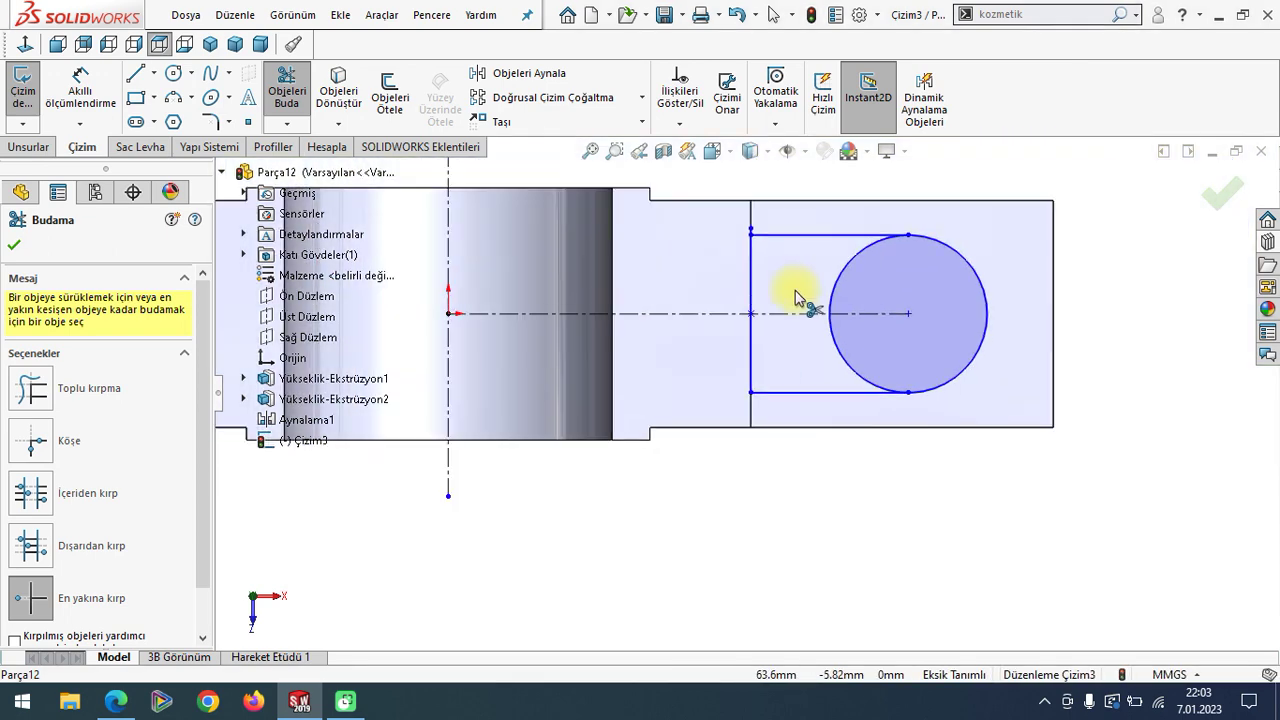
{"action": "scroll", "coordinate": [760, 238], "scroll_direction": "down", "scroll_amount": 2}
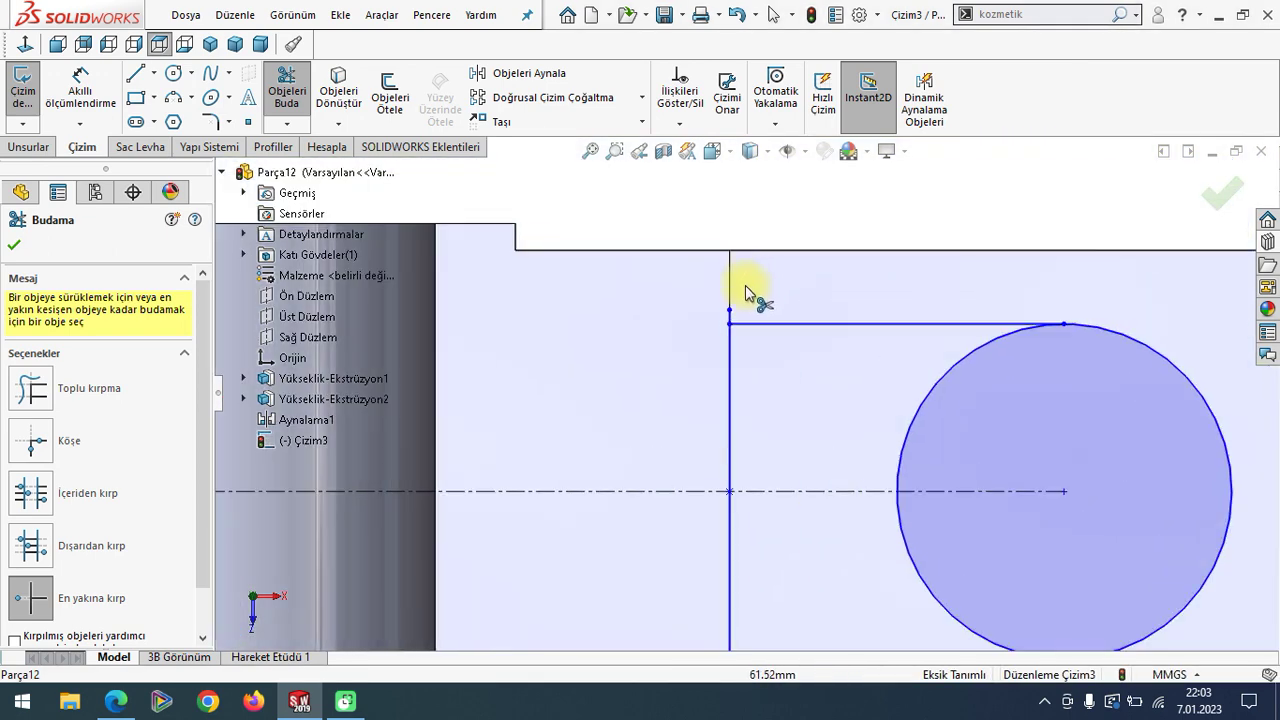
{"action": "left_click", "coordinate": [17, 248]}
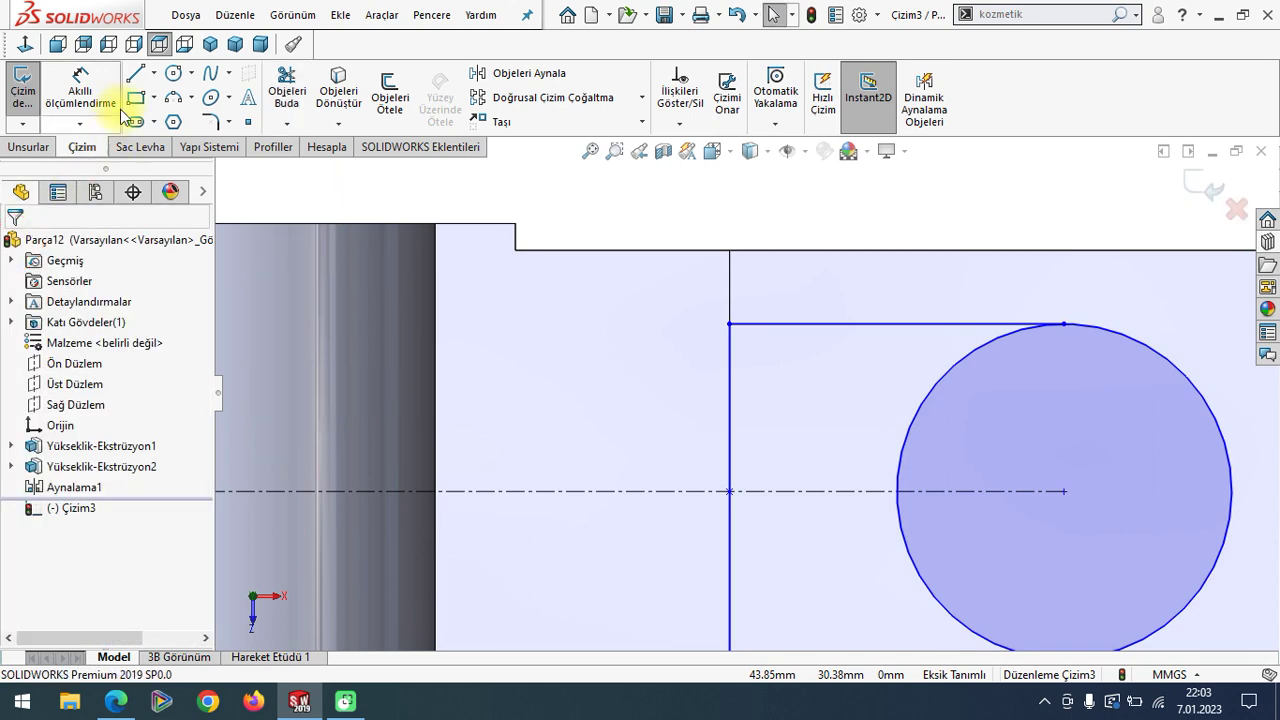
{"action": "left_click", "coordinate": [589, 151]}
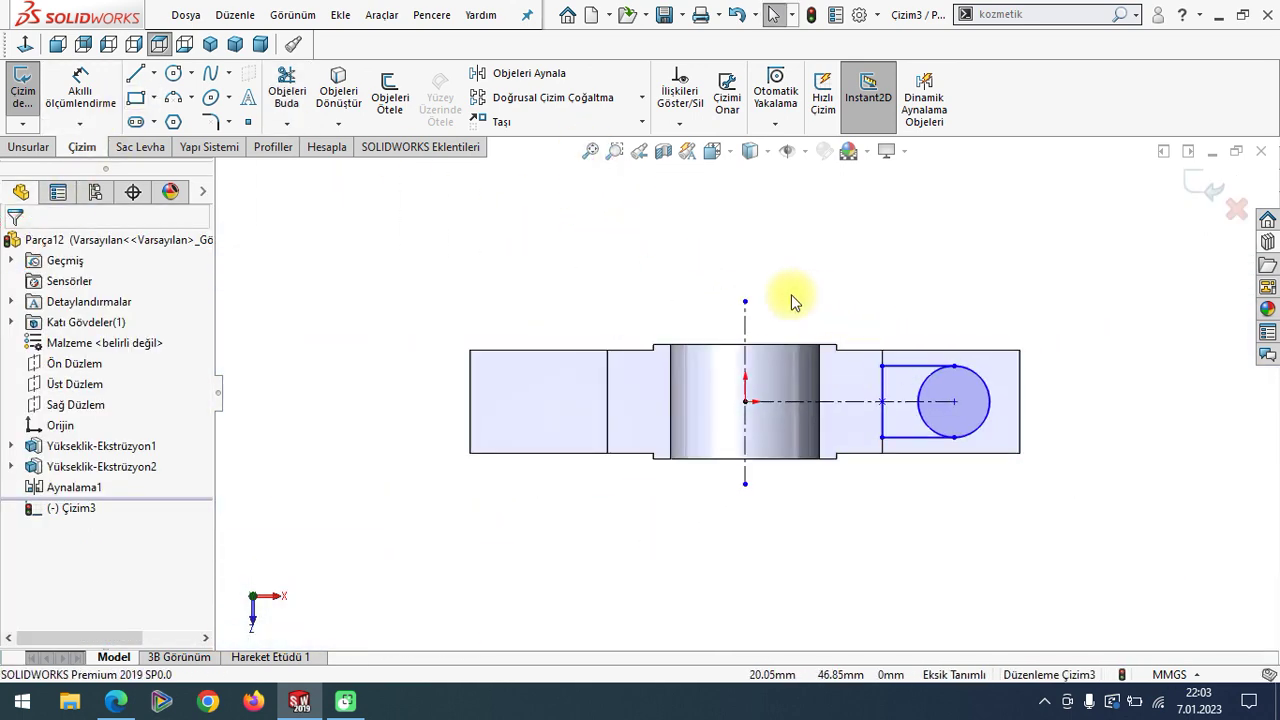
- Trim the circle's left and inner arc pieces to leave a U-shaped slot outline
{"action": "left_click", "coordinate": [287, 95]}
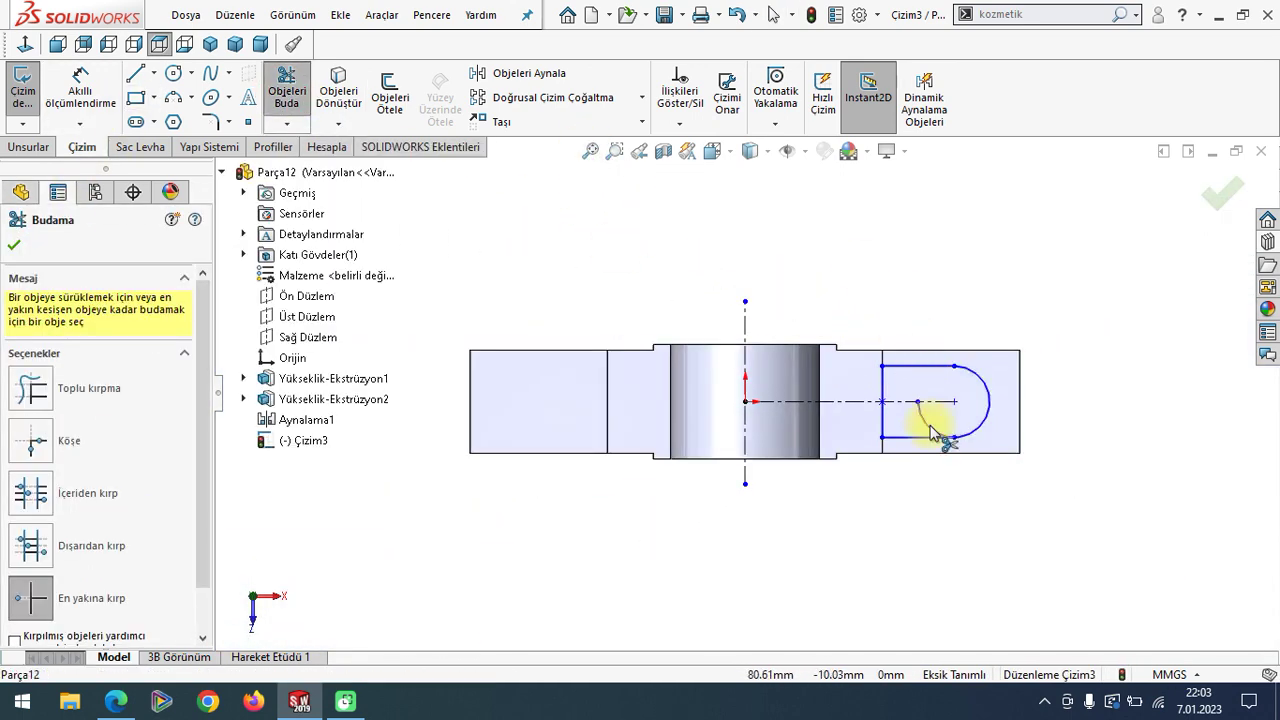
{"action": "left_click", "coordinate": [919, 404]}
{"action": "left_click", "coordinate": [14, 245]}
{"action": "scroll", "coordinate": [943, 392], "scroll_direction": "down", "scroll_amount": 3}
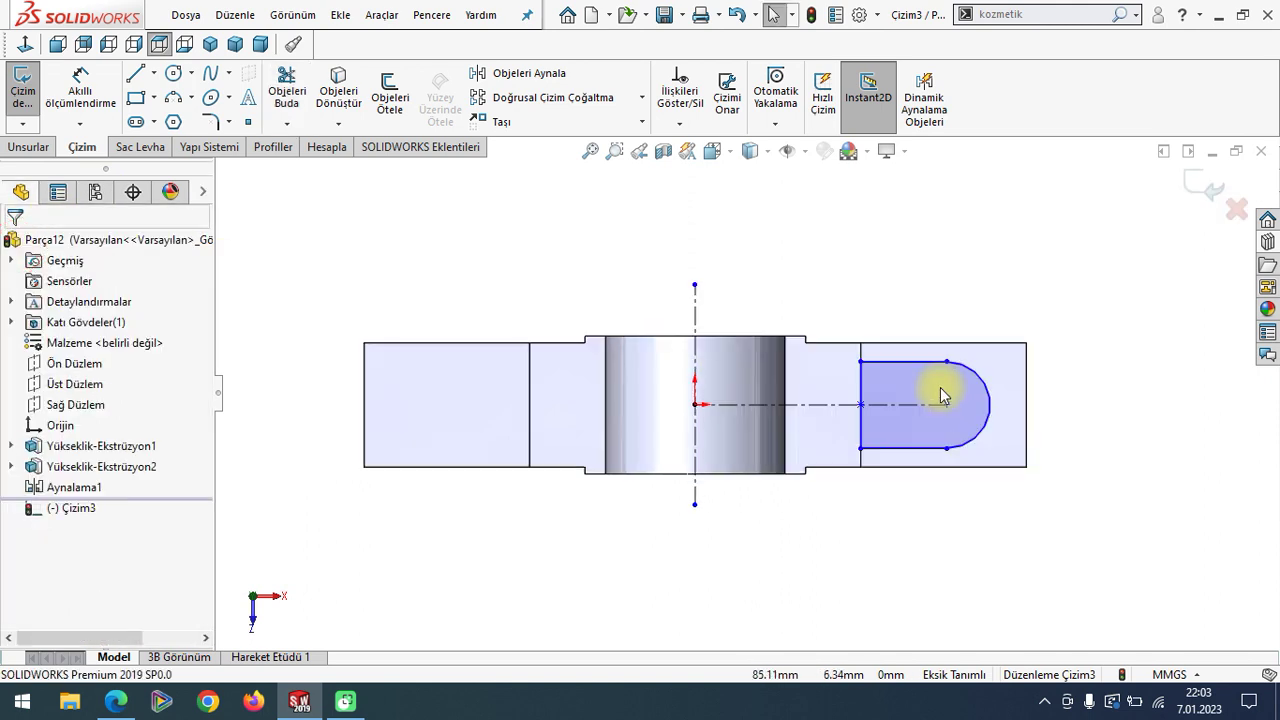
{"action": "left_click", "coordinate": [138, 704]}
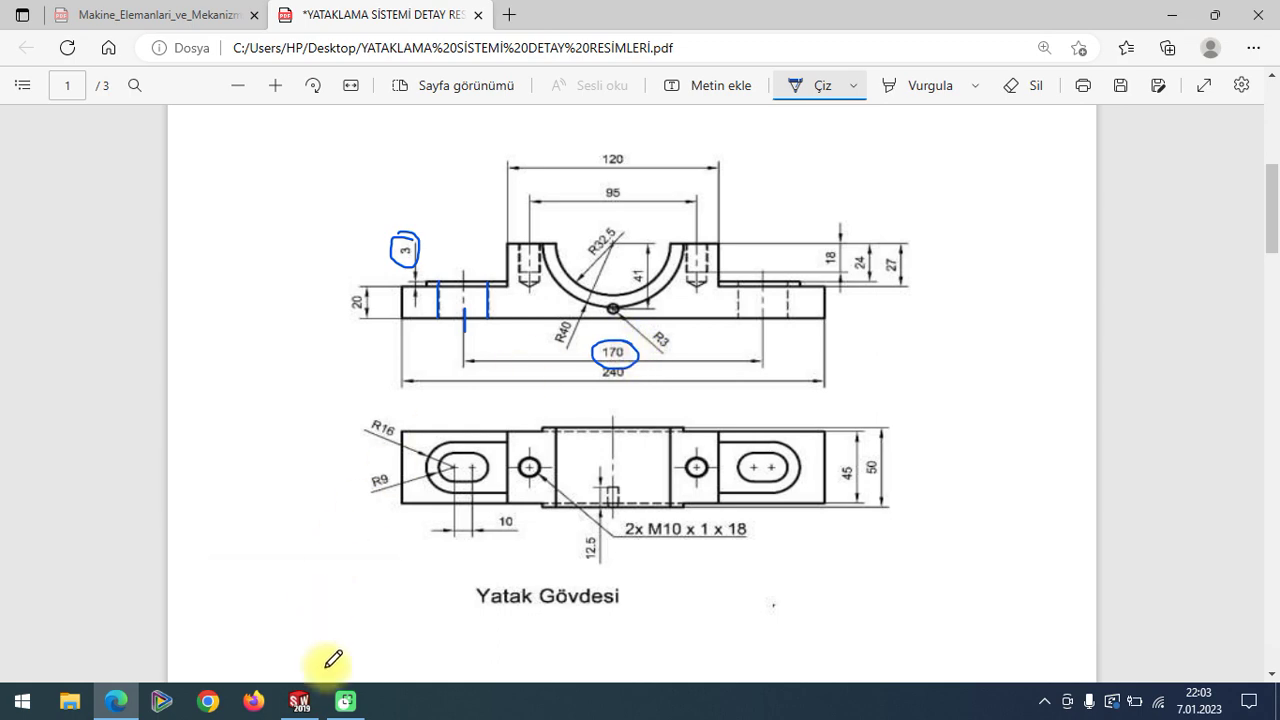
{"action": "left_click", "coordinate": [299, 701]}
{"action": "left_click", "coordinate": [988, 405]}
- Dimension the slot arc to R16 and its centre 170 from the left-side point
{"action": "left_click", "coordinate": [1025, 260]}
{"action": "left_click", "coordinate": [1025, 260]}
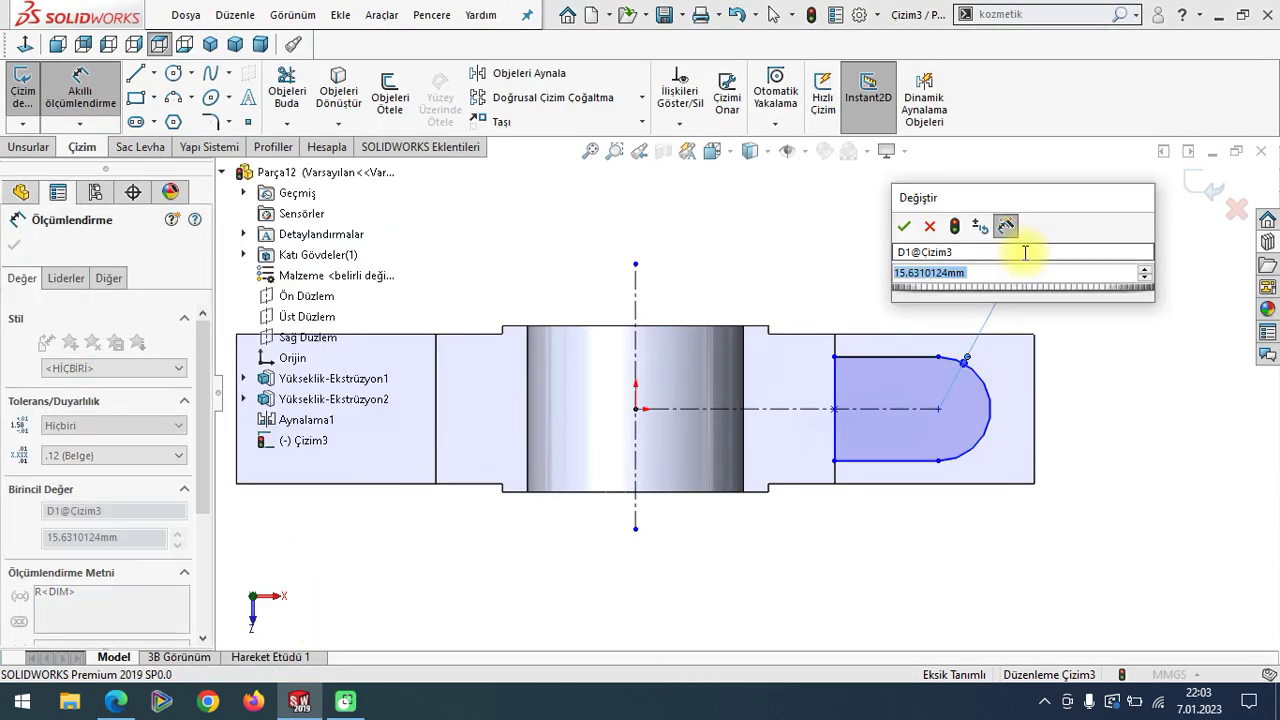
{"action": "type", "text": "16"}
{"action": "key", "text": "Return"}
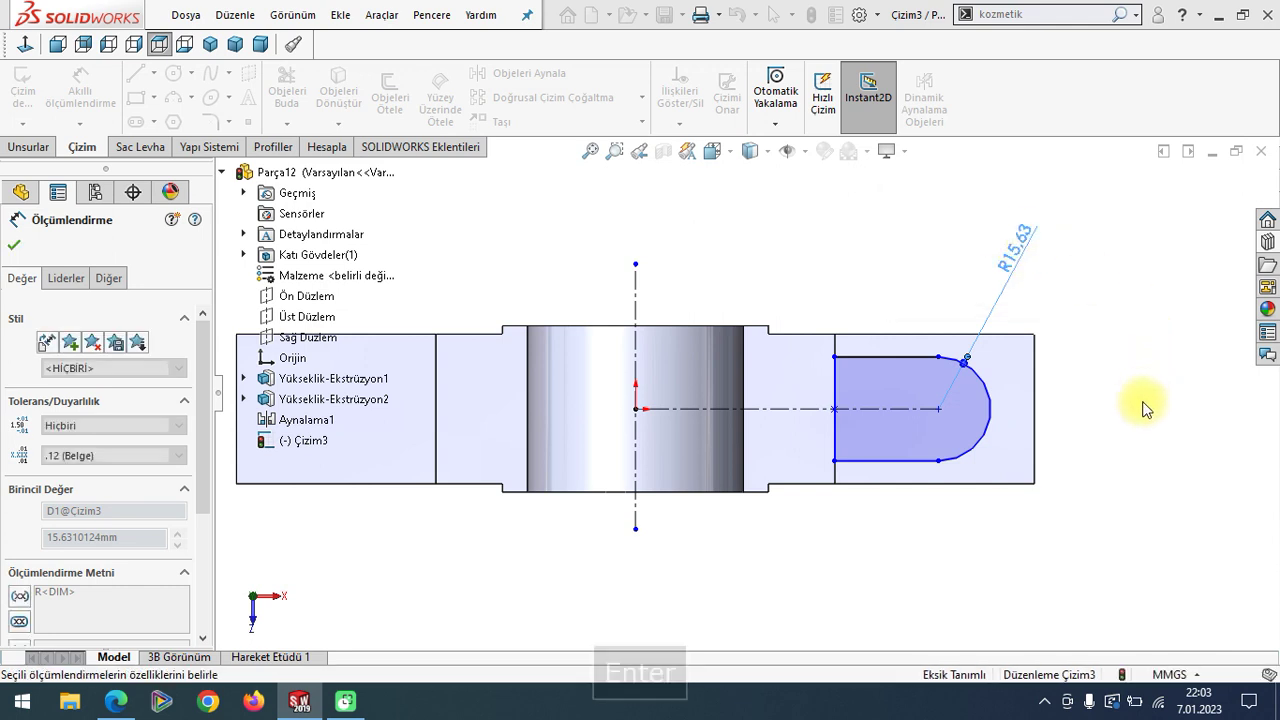
{"action": "left_click", "coordinate": [938, 408]}
{"action": "left_click", "coordinate": [630, 378]}
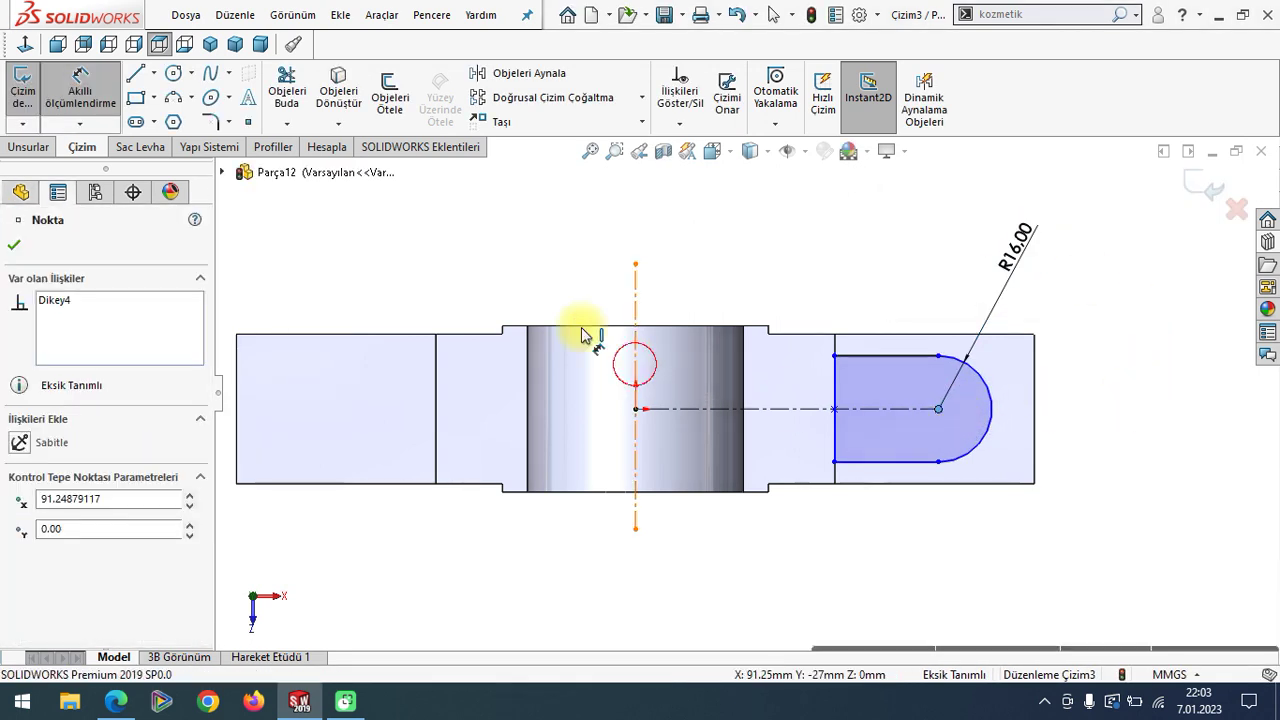
{"action": "left_click", "coordinate": [612, 199]}
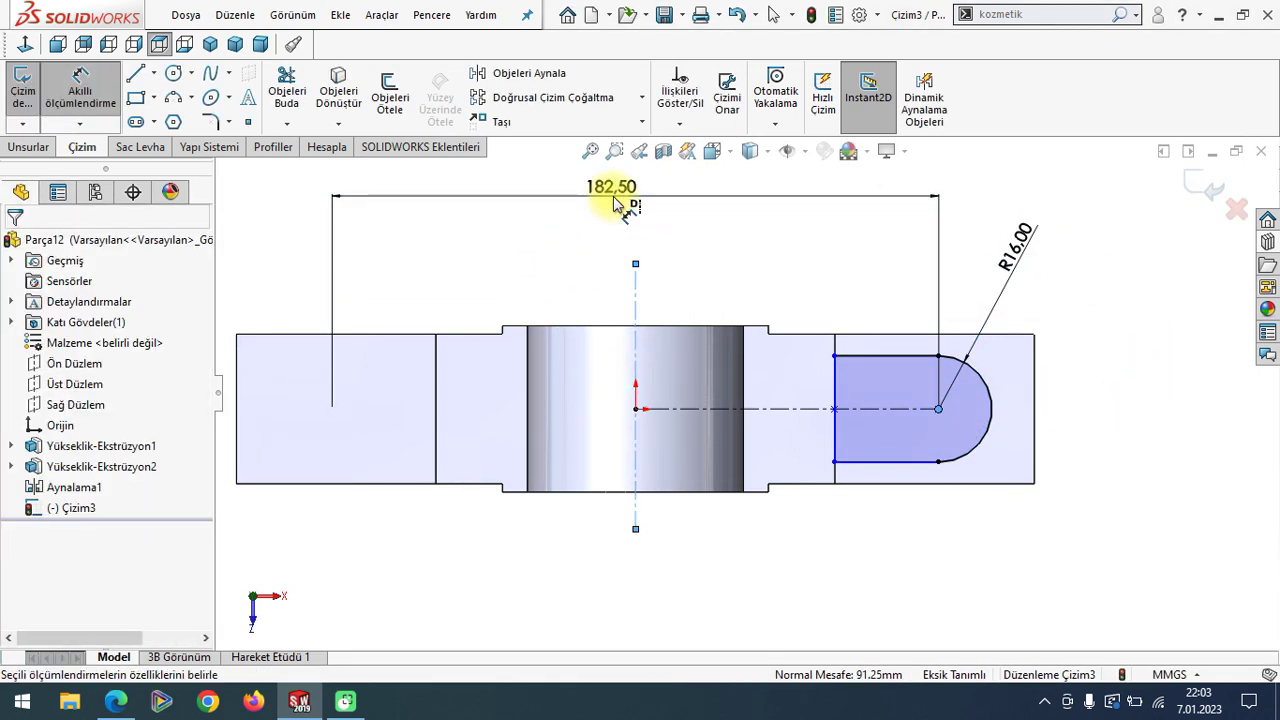
{"action": "type", "text": "170"}
{"action": "key", "text": "Return"}
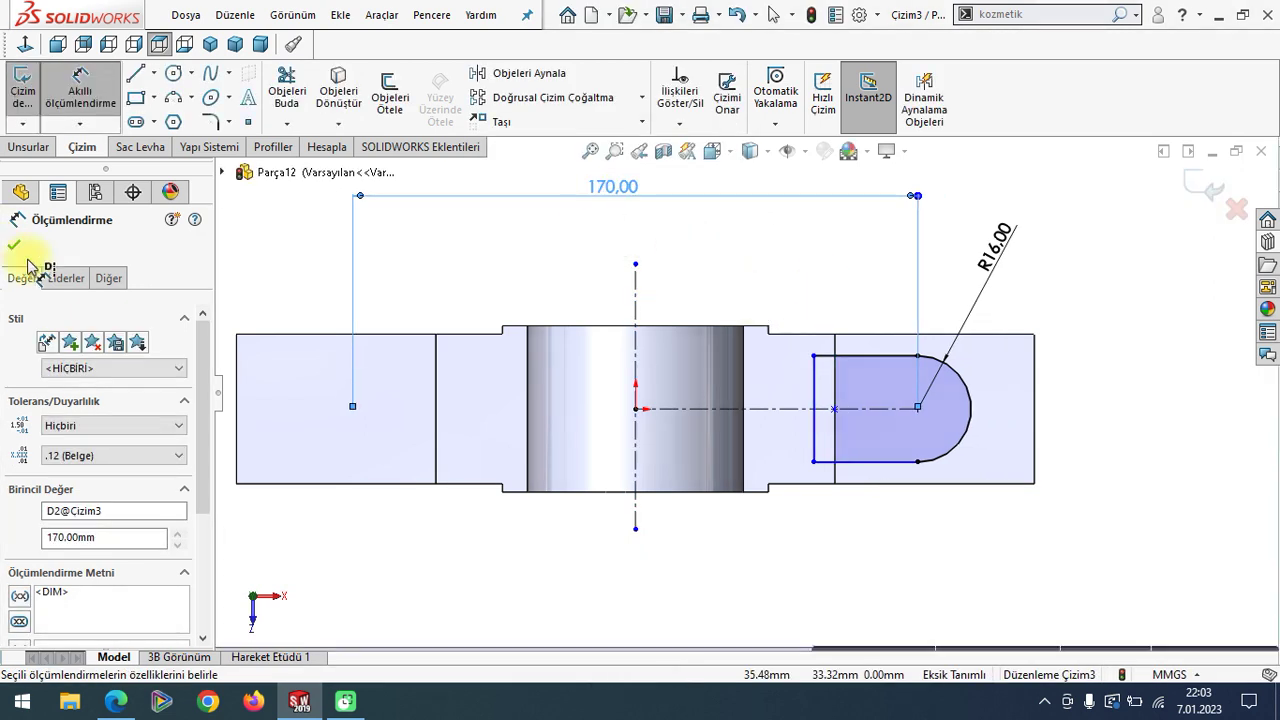
{"action": "left_click", "coordinate": [14, 248]}
- Make the slot point coincident with the centre line and the origin horizontal to the sketch point
{"action": "left_click", "coordinate": [116, 701]}
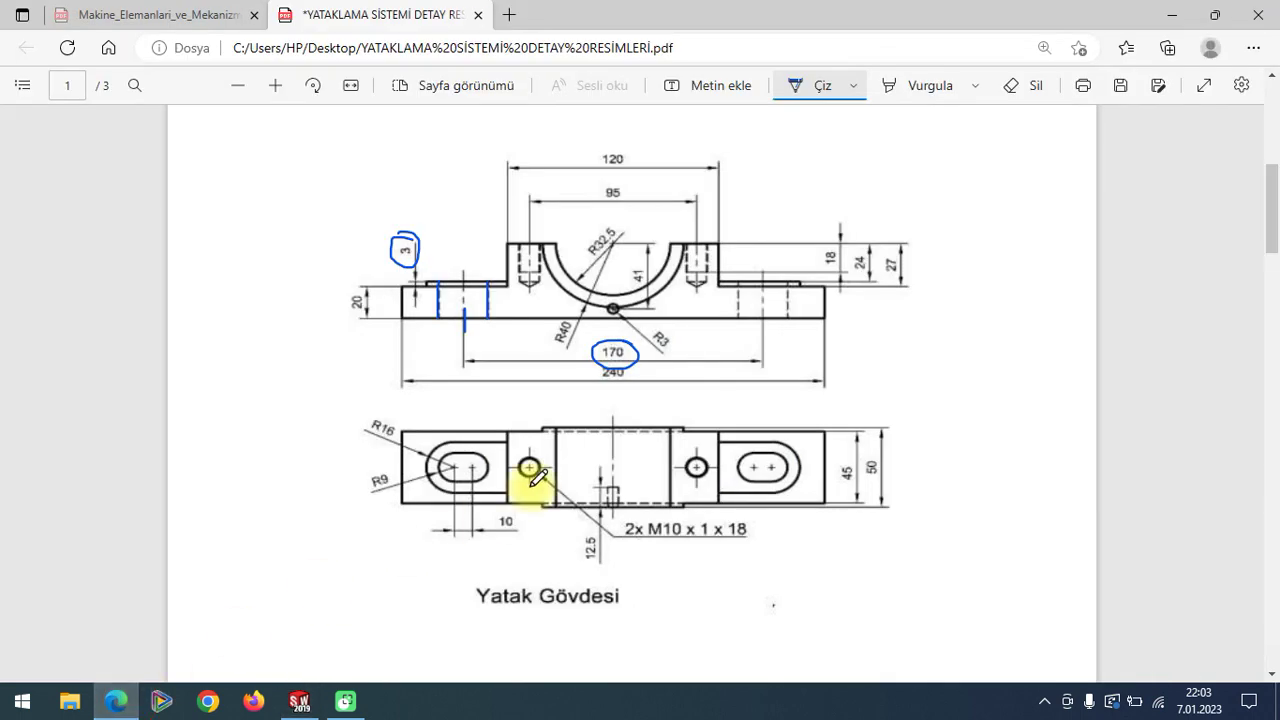
{"action": "left_click", "coordinate": [300, 703]}
{"action": "key", "text": "Escape"}
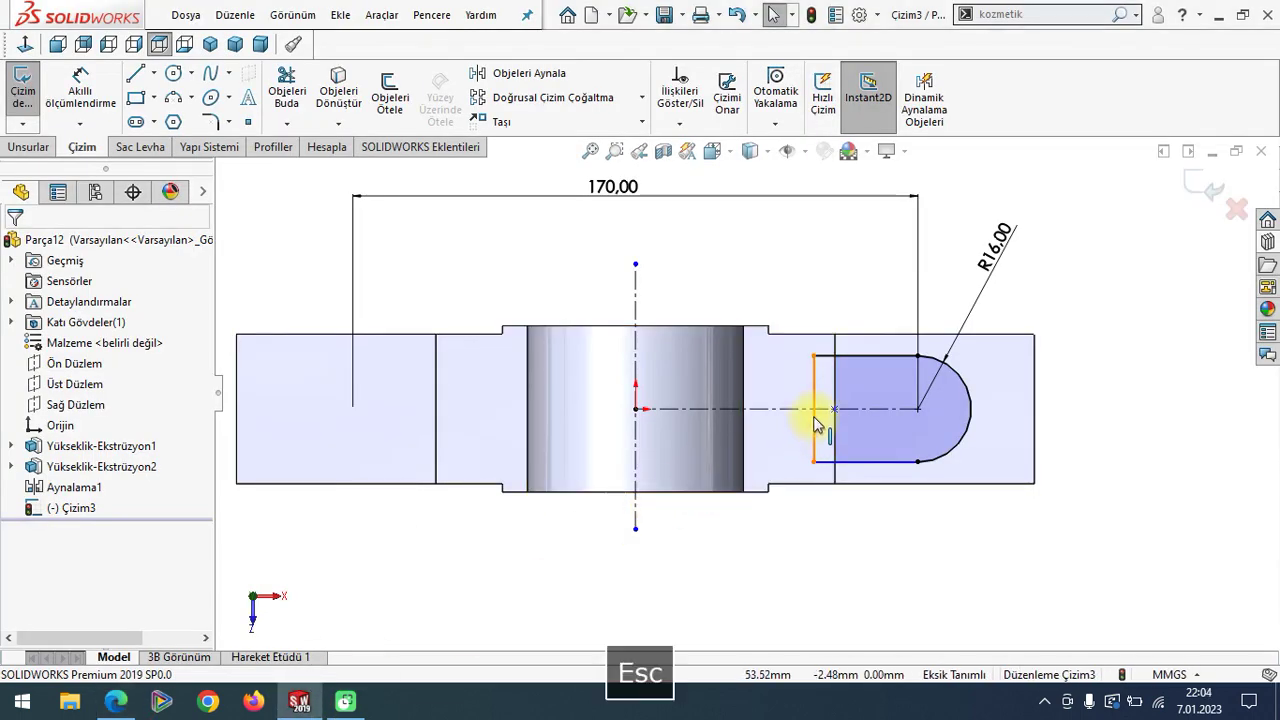
{"action": "left_click", "coordinate": [814, 358]}
{"action": "left_click", "coordinate": [834, 370], "text": "ctrl"}
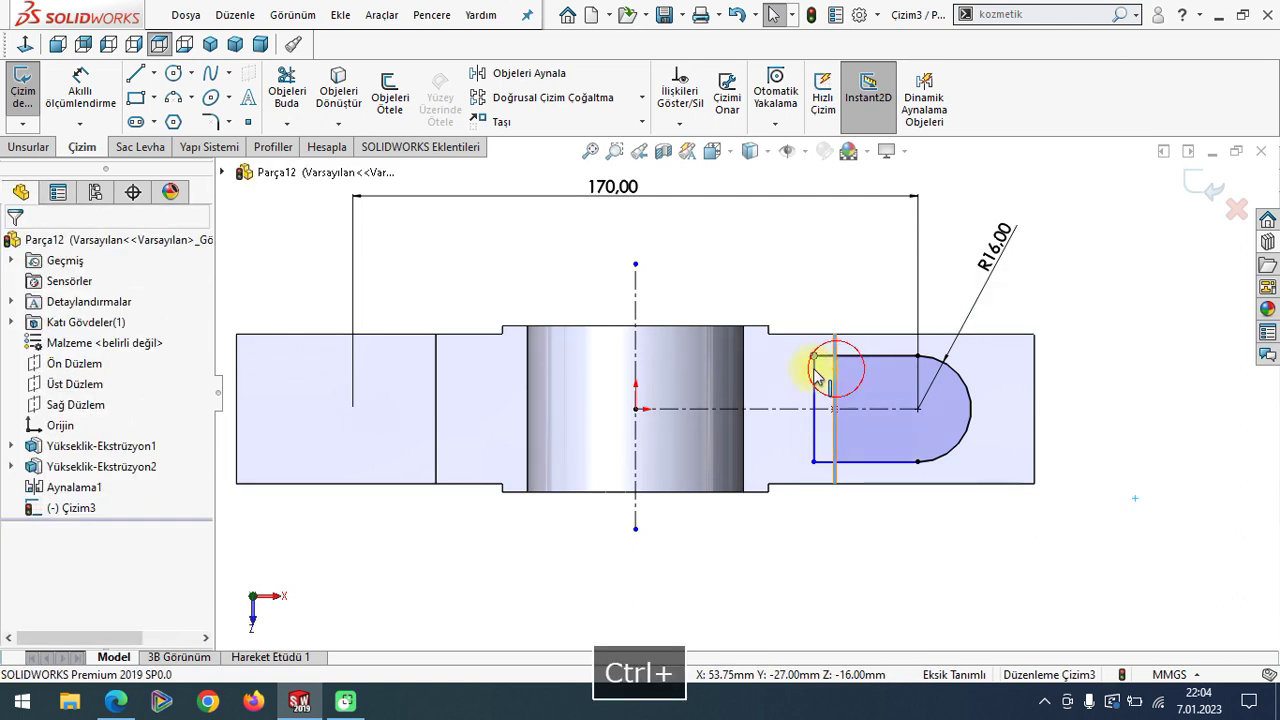
{"action": "left_click", "coordinate": [22, 495]}
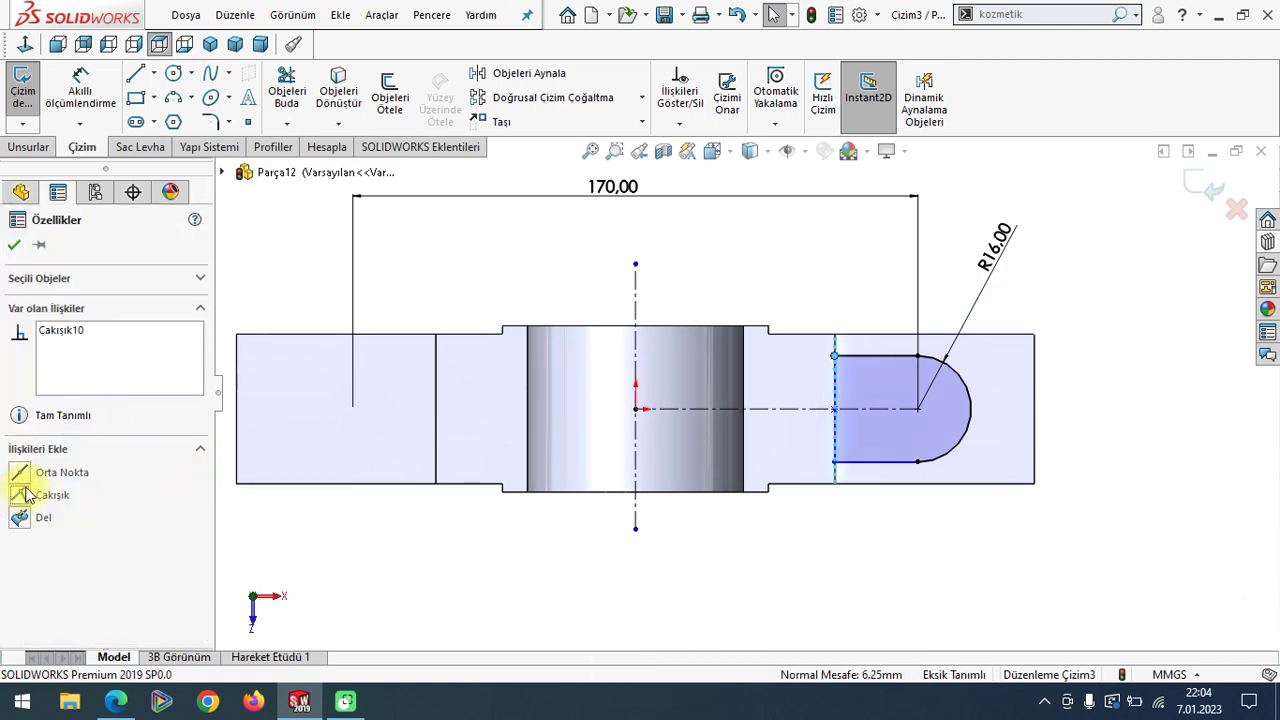
{"action": "left_click", "coordinate": [16, 246]}
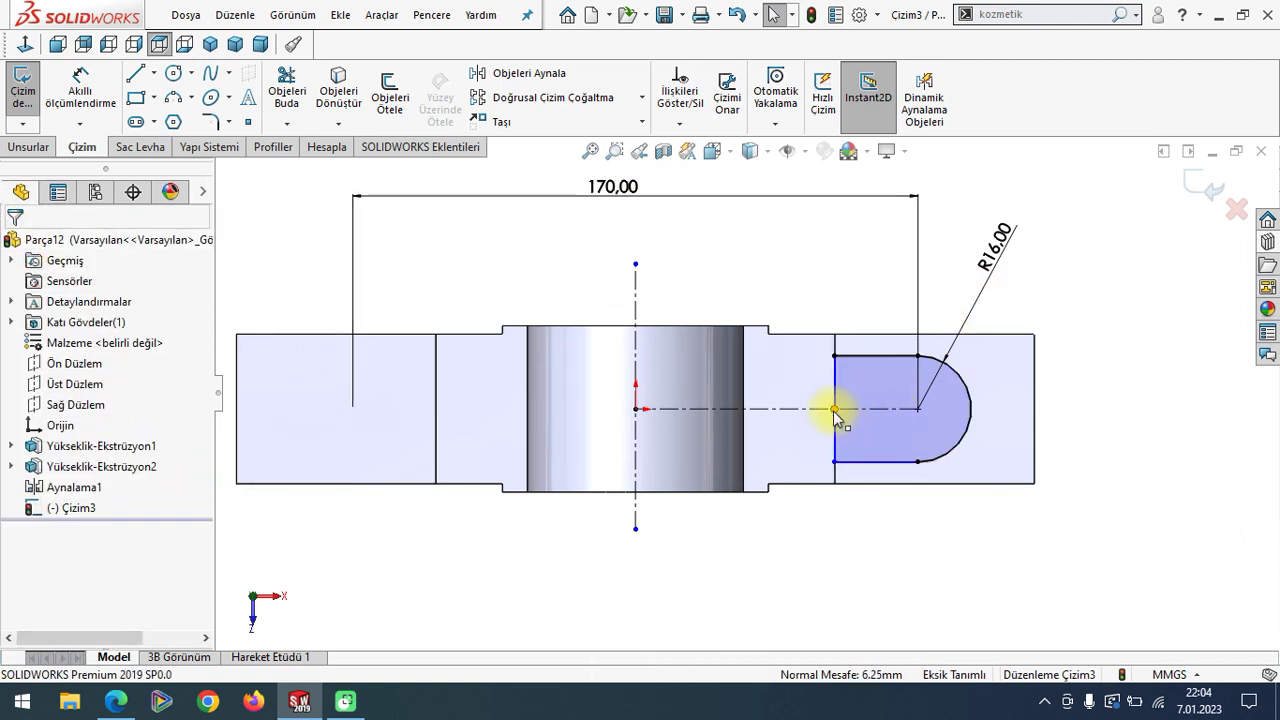
{"action": "left_click", "coordinate": [625, 408]}
{"action": "left_click", "coordinate": [300, 420], "text": "ctrl"}
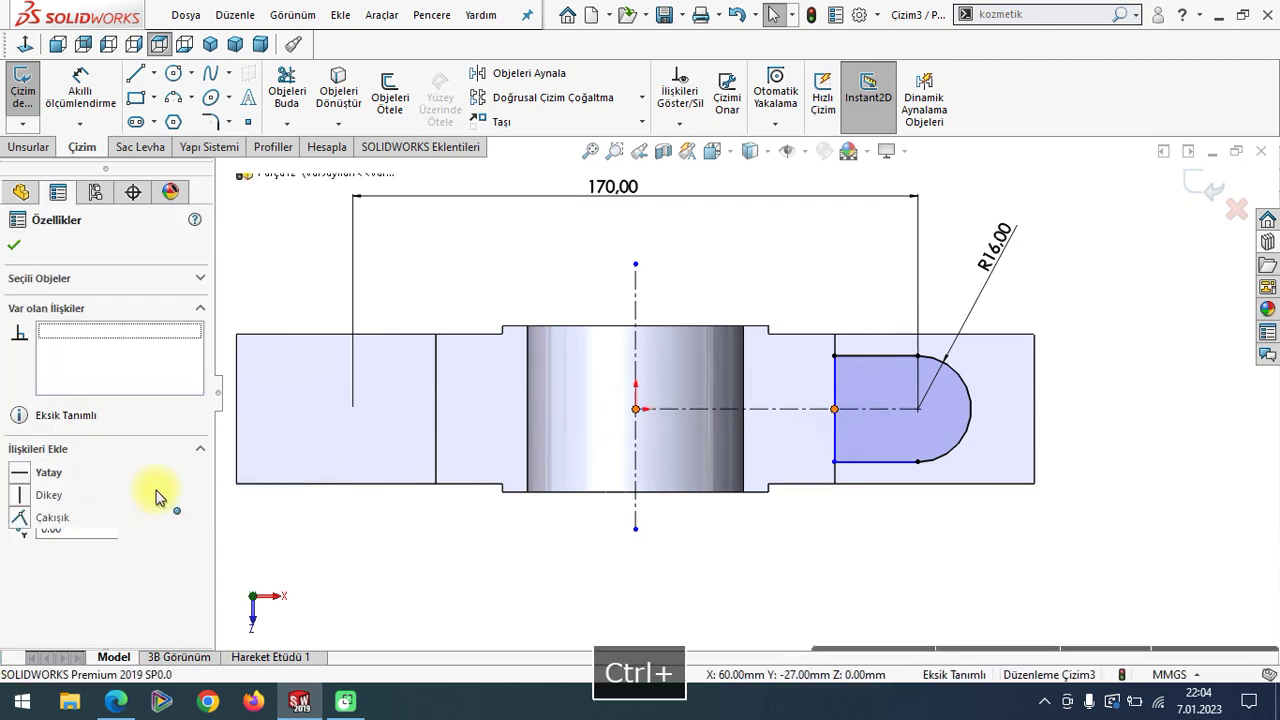
{"action": "left_click", "coordinate": [37, 474]}
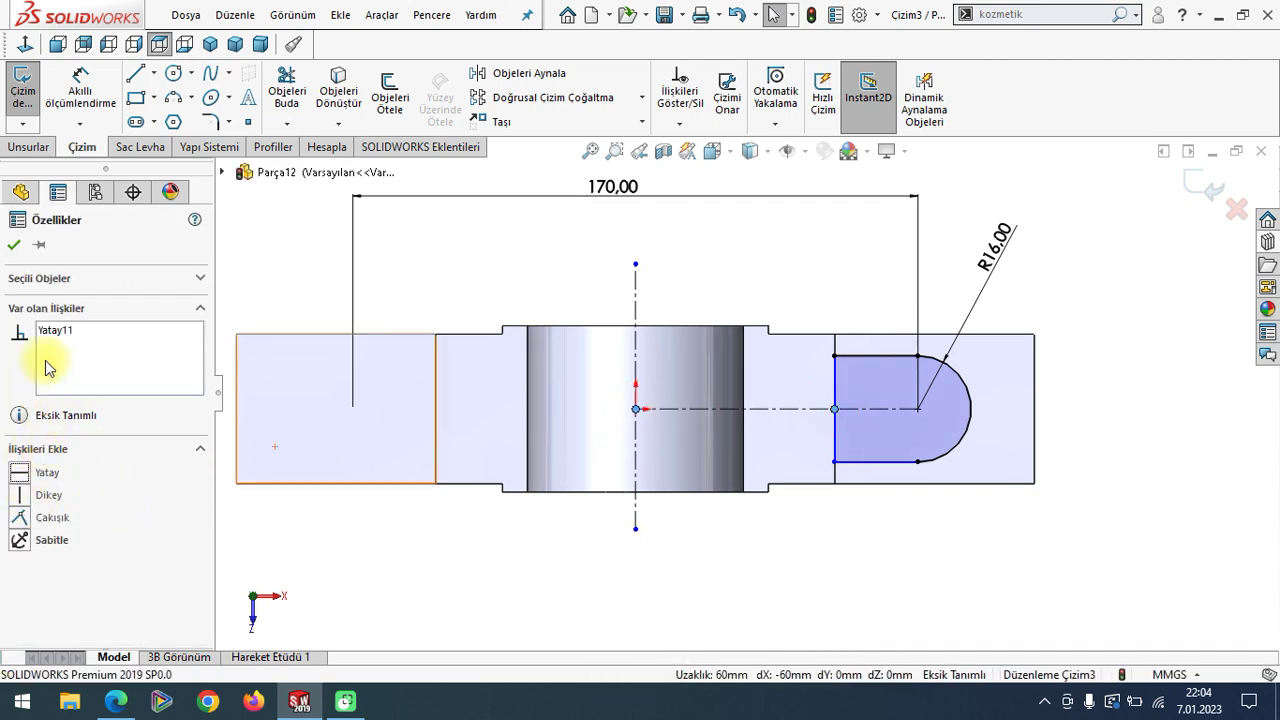
{"action": "left_click", "coordinate": [15, 247]}
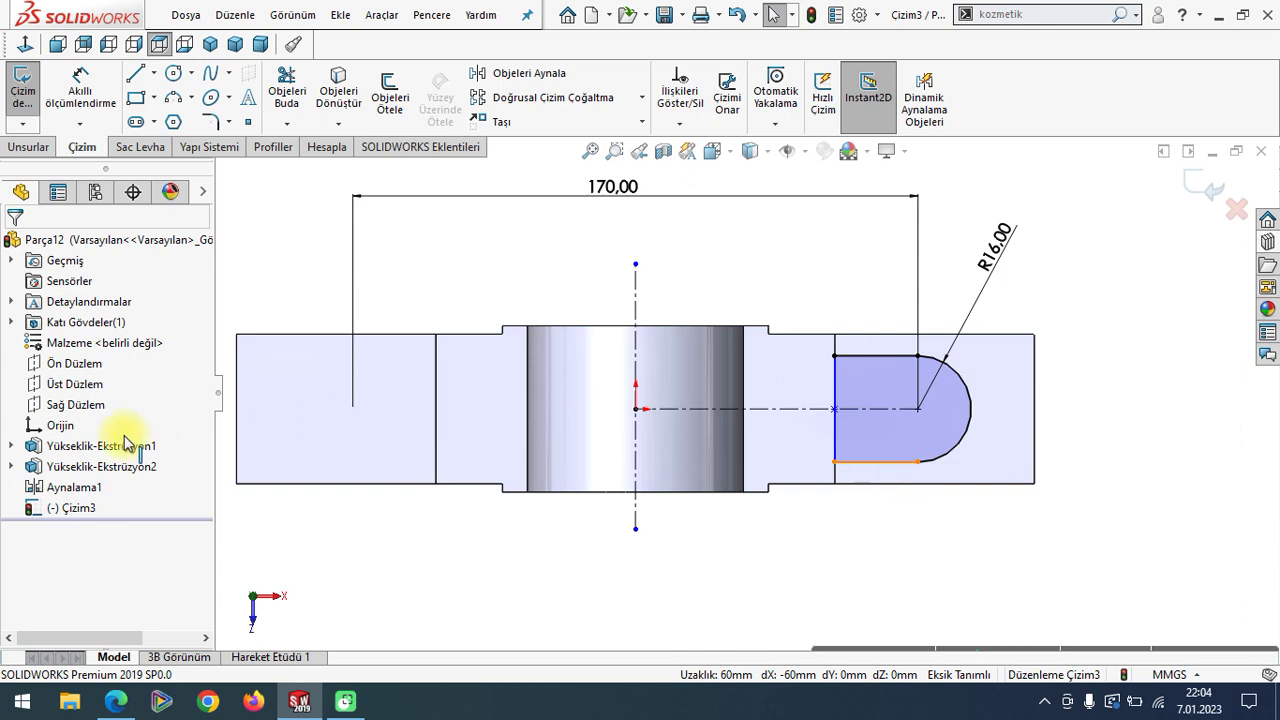
{"action": "left_click", "coordinate": [14, 246]}
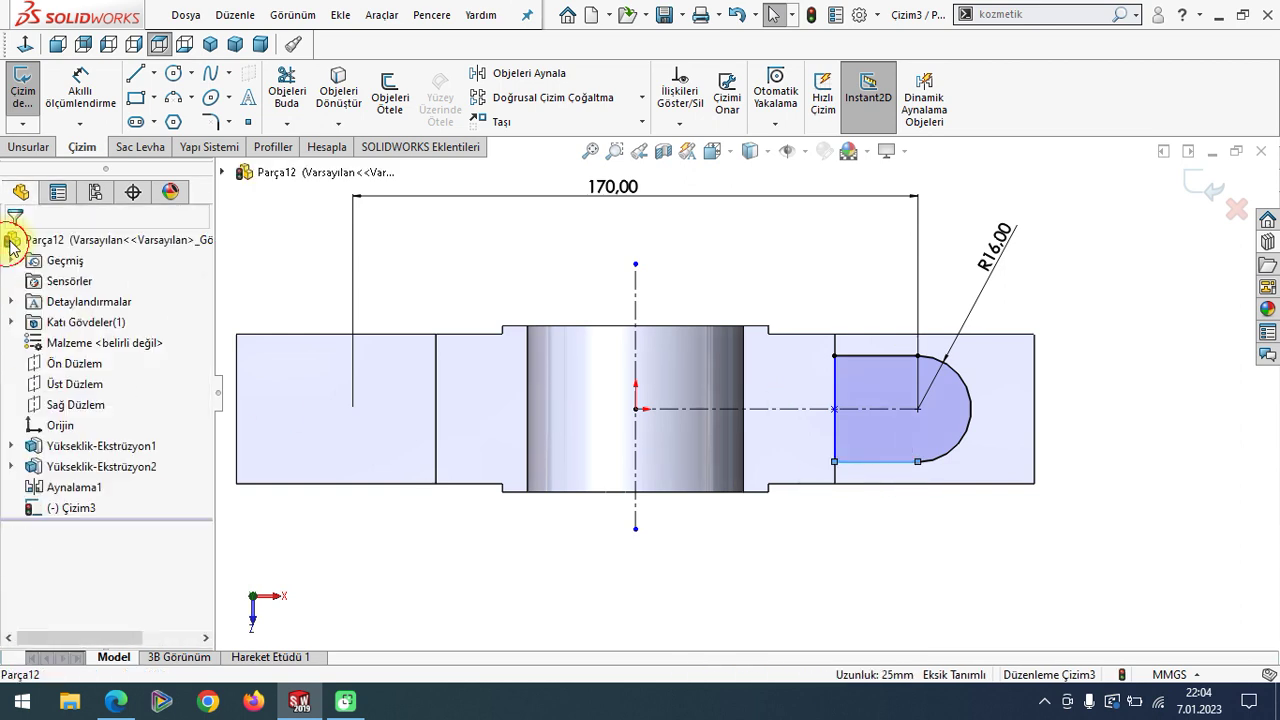
- Make the slot's left line vertical and select the whole right-hand slot outline
{"action": "left_click", "coordinate": [837, 396]}
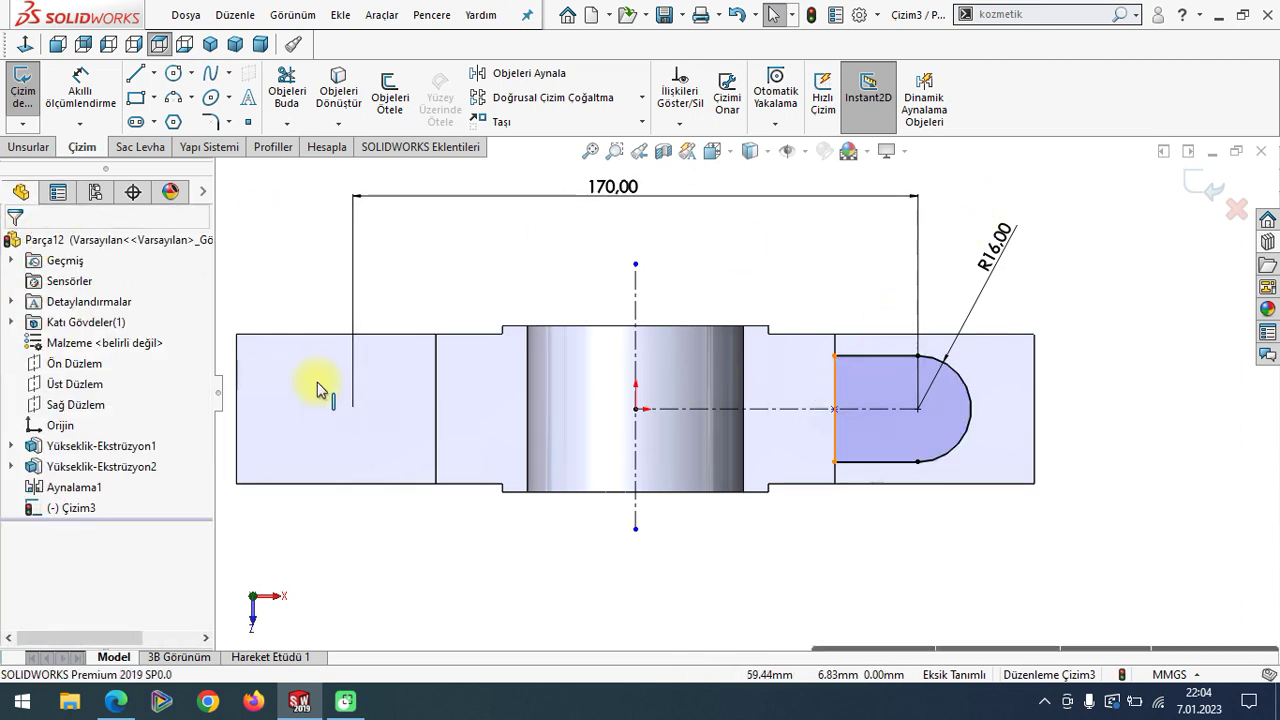
{"action": "left_click", "coordinate": [18, 465]}
{"action": "left_click", "coordinate": [14, 246]}
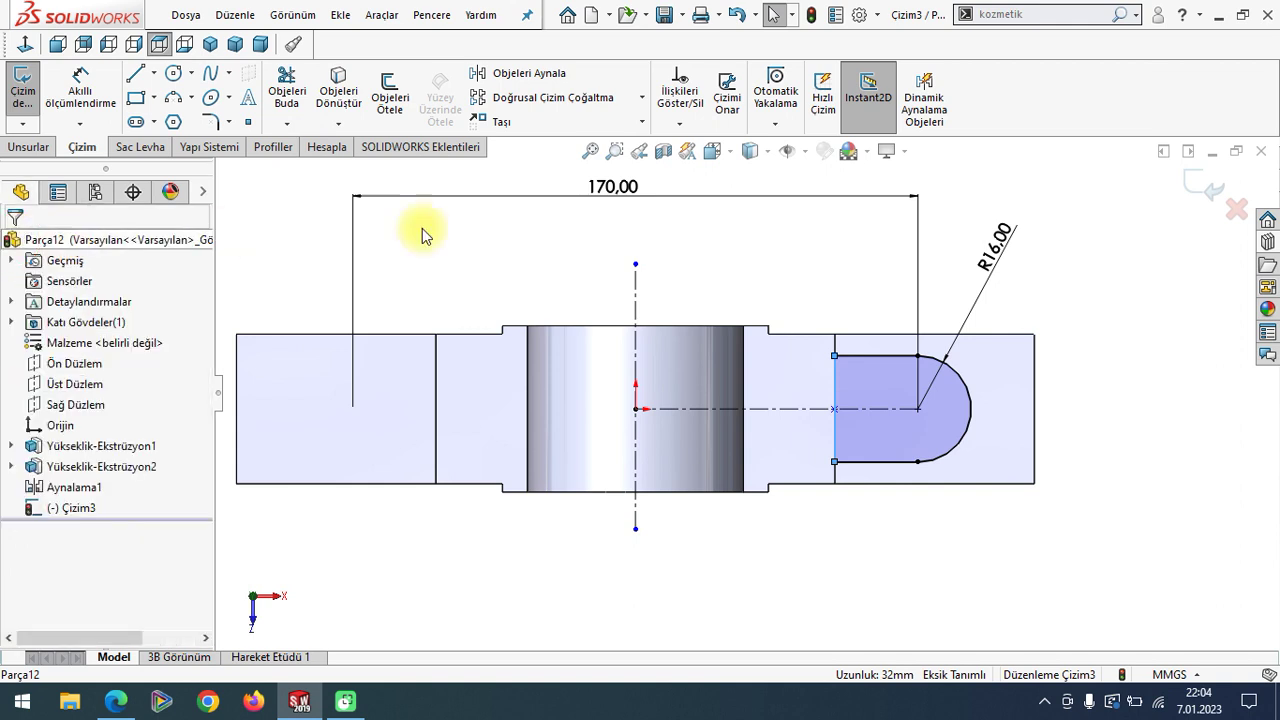
{"action": "left_click", "coordinate": [837, 410]}
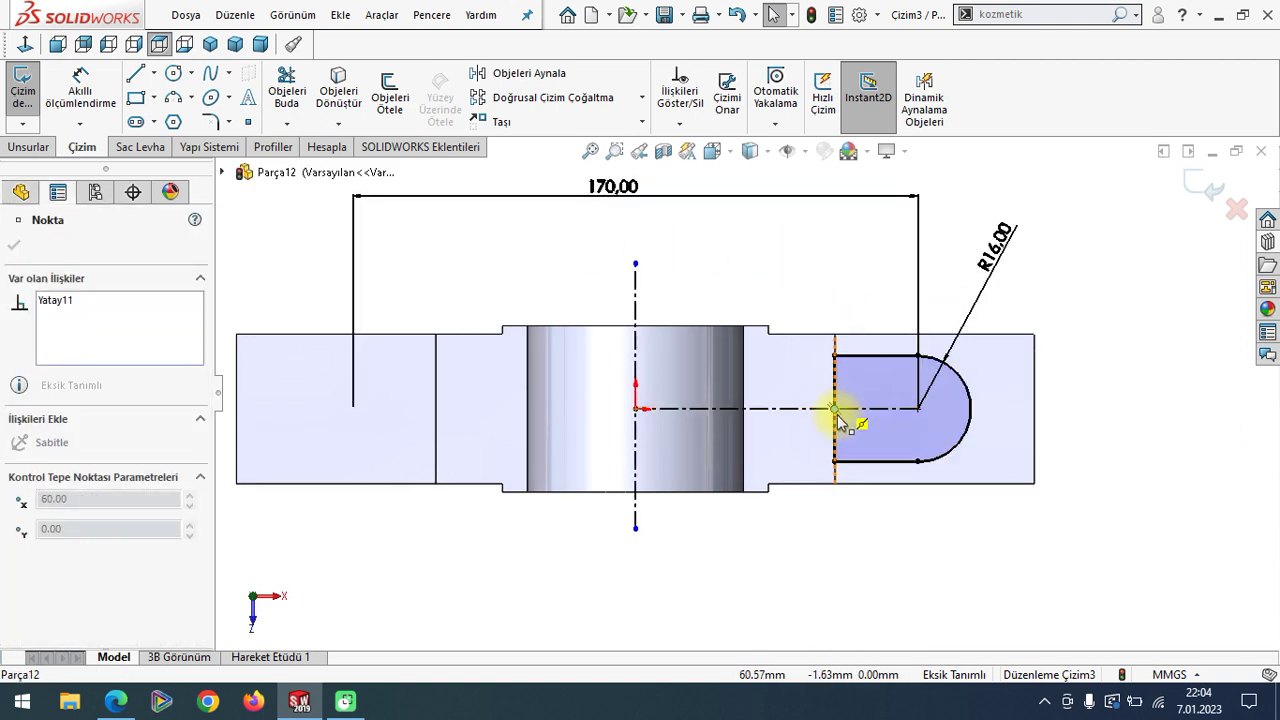
{"action": "key", "text": "Escape"}
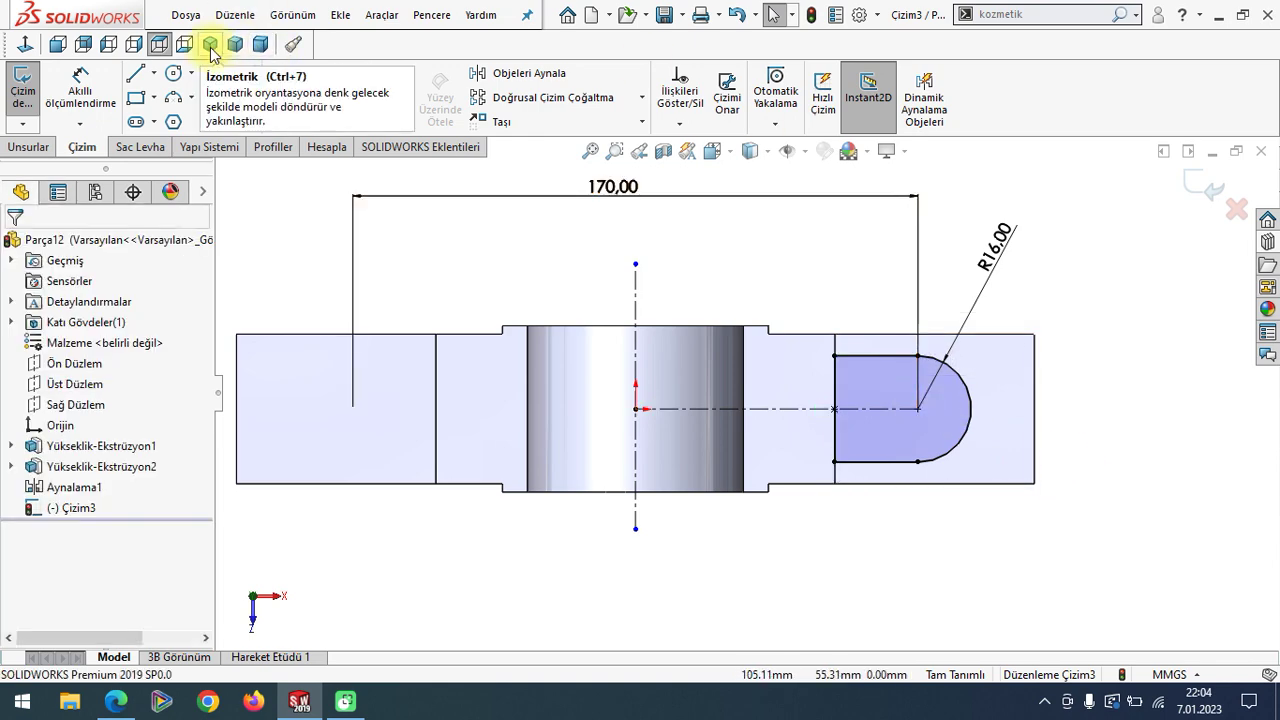
{"action": "left_click", "coordinate": [211, 47]}
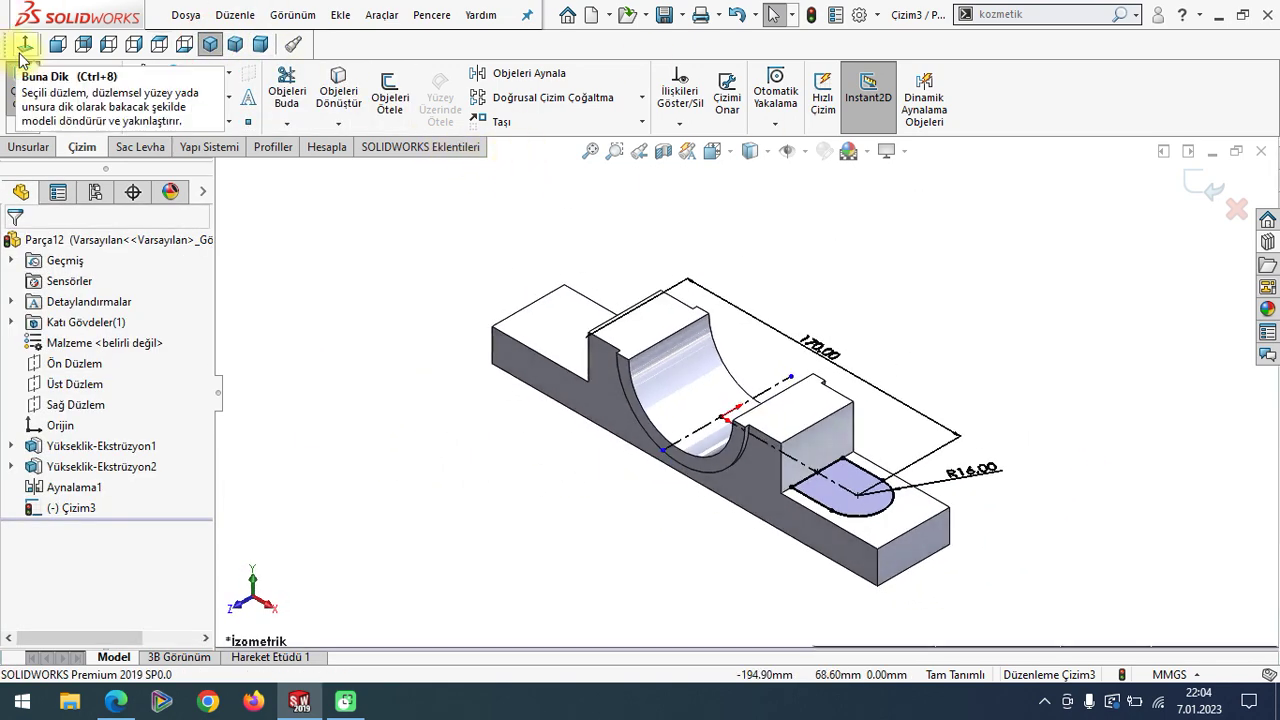
{"action": "mouse_move", "coordinate": [1081, 322]}
{"action": "left_mouse_down"}
{"action": "mouse_move", "coordinate": [770, 568]}
{"action": "mouse_move", "coordinate": [773, 556]}
{"action": "left_mouse_up"}
{"action": "left_click", "coordinate": [957, 277]}
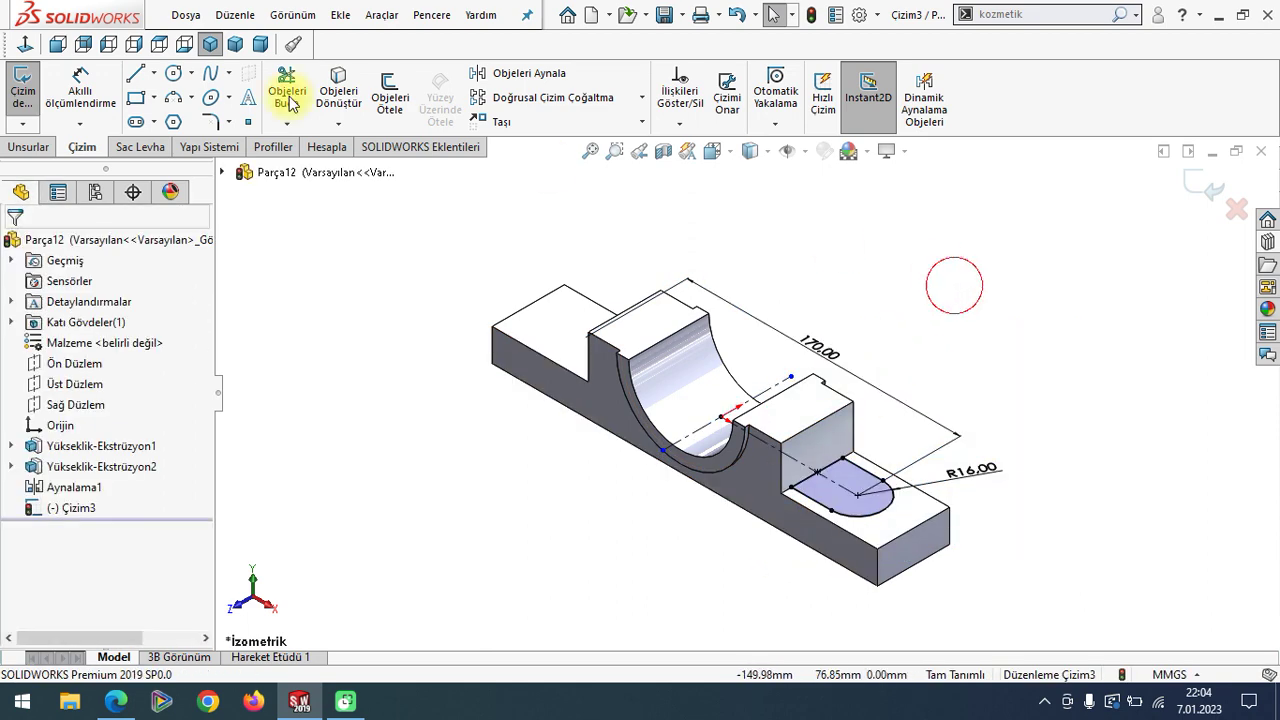
{"action": "left_click", "coordinate": [25, 44]}
{"action": "left_click_drag", "start_coordinate": [1110, 318], "coordinate": [880, 505]}
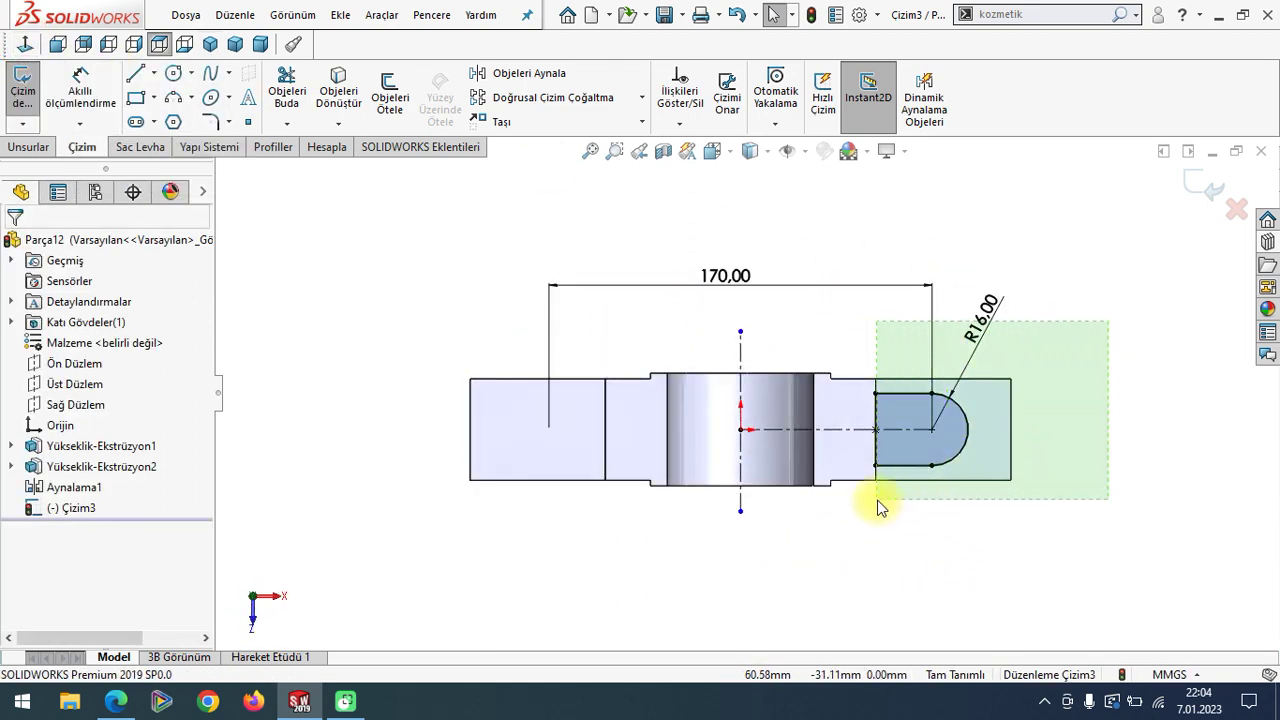
- Mirror the slot's lines and arc about the vertical centre line onto the left flange
{"action": "left_click", "coordinate": [914, 523]}
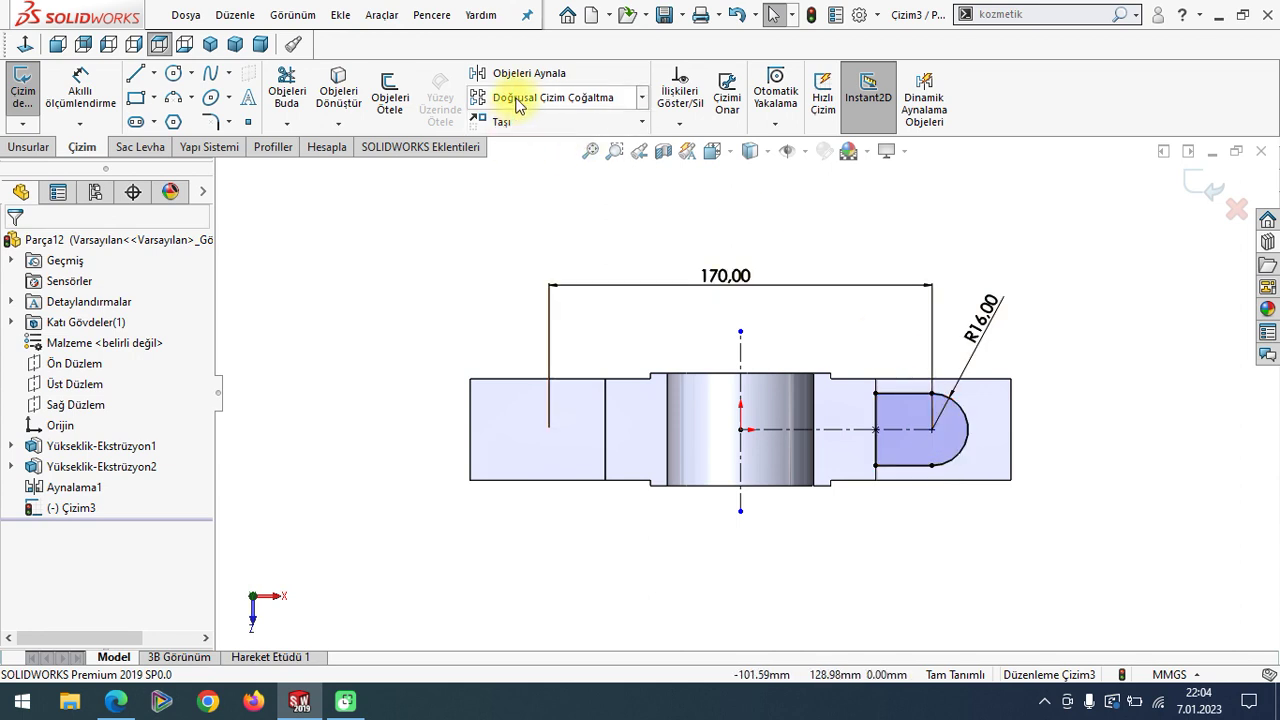
{"action": "left_click", "coordinate": [886, 393]}
{"action": "left_click", "coordinate": [877, 430]}
{"action": "left_click", "coordinate": [899, 465]}
{"action": "left_click", "coordinate": [944, 463]}
{"action": "left_click", "coordinate": [147, 535]}
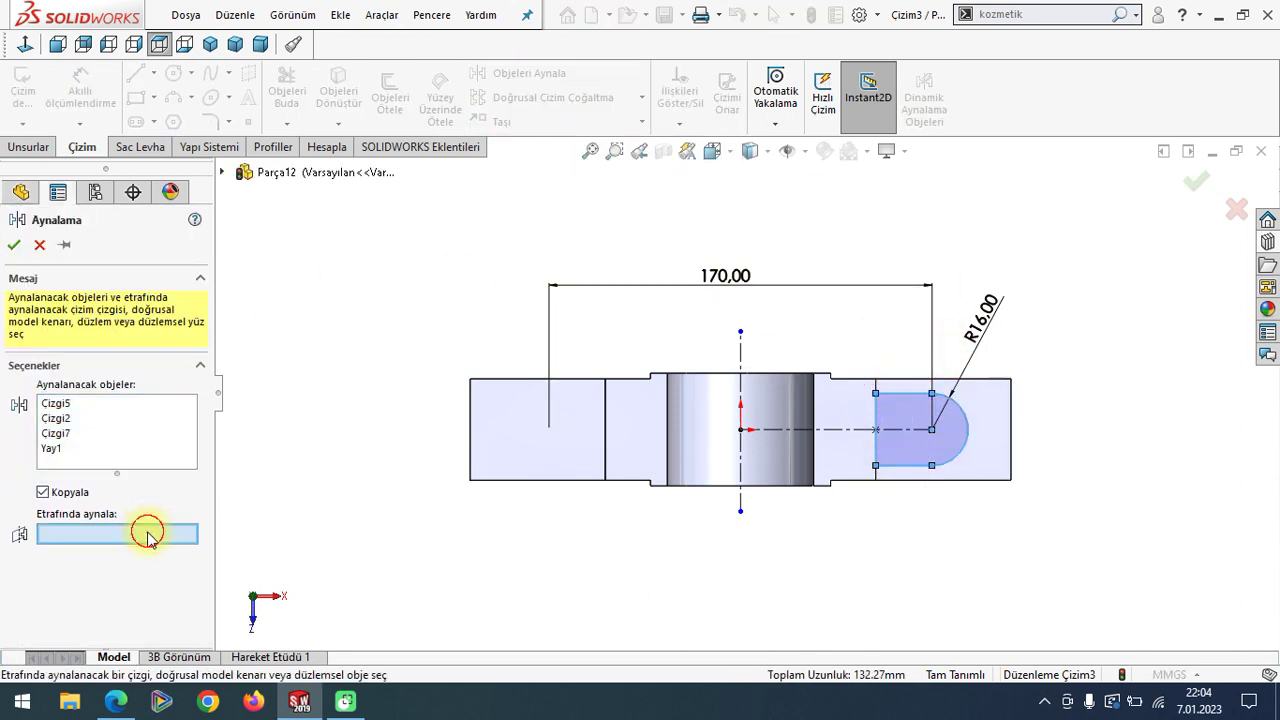
{"action": "left_click", "coordinate": [741, 368]}
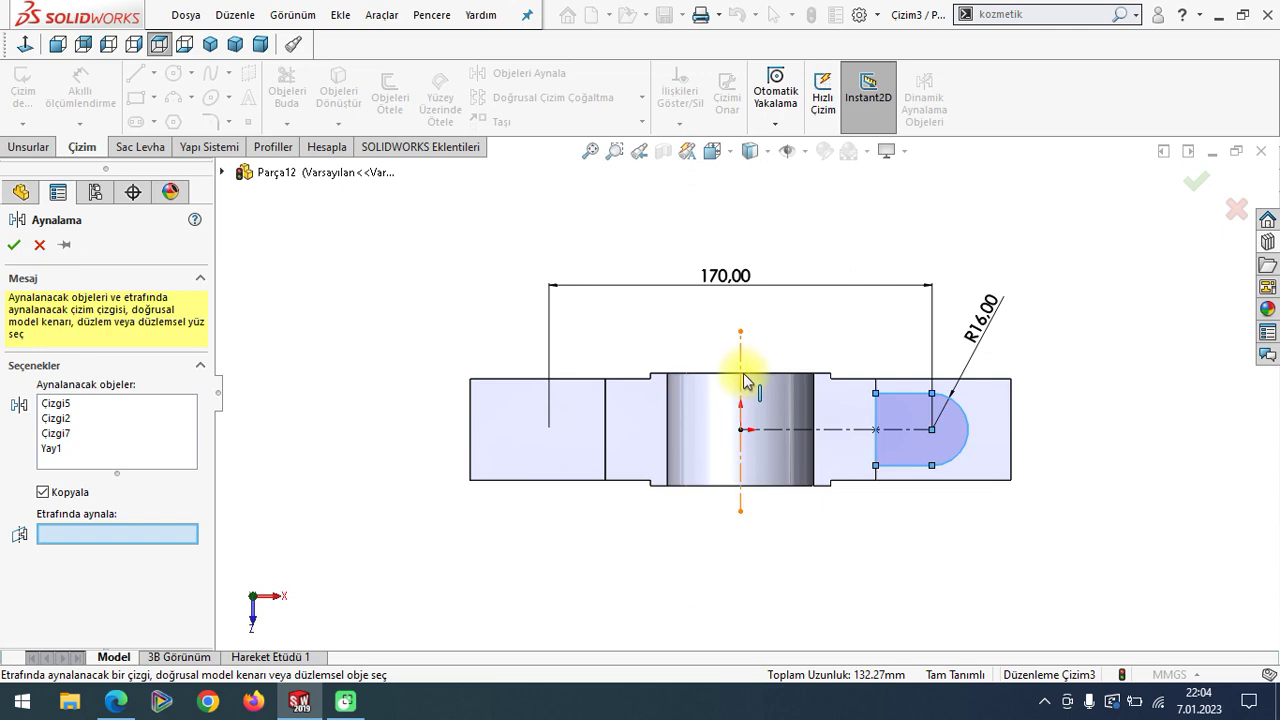
{"action": "left_click", "coordinate": [13, 246]}
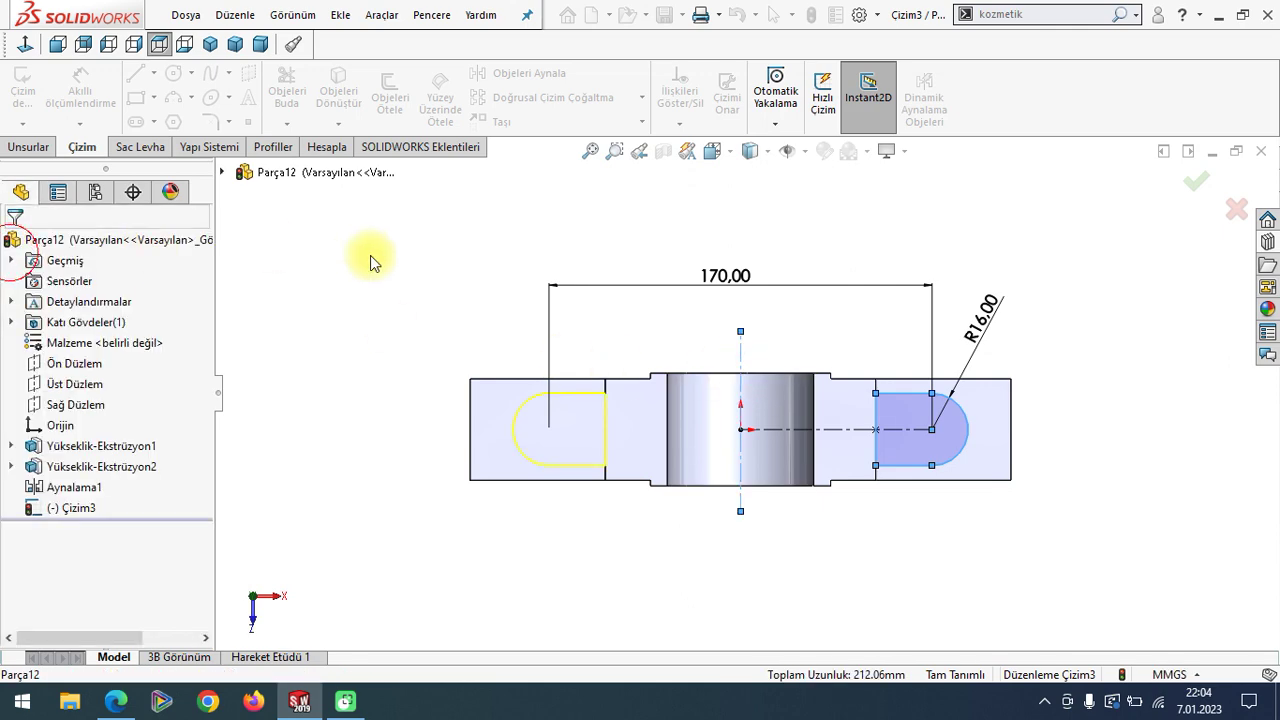
- Extrude both slot pads 2.50 mm as Yükseklik-Ekstrüzyon3
{"action": "left_click", "coordinate": [212, 45]}
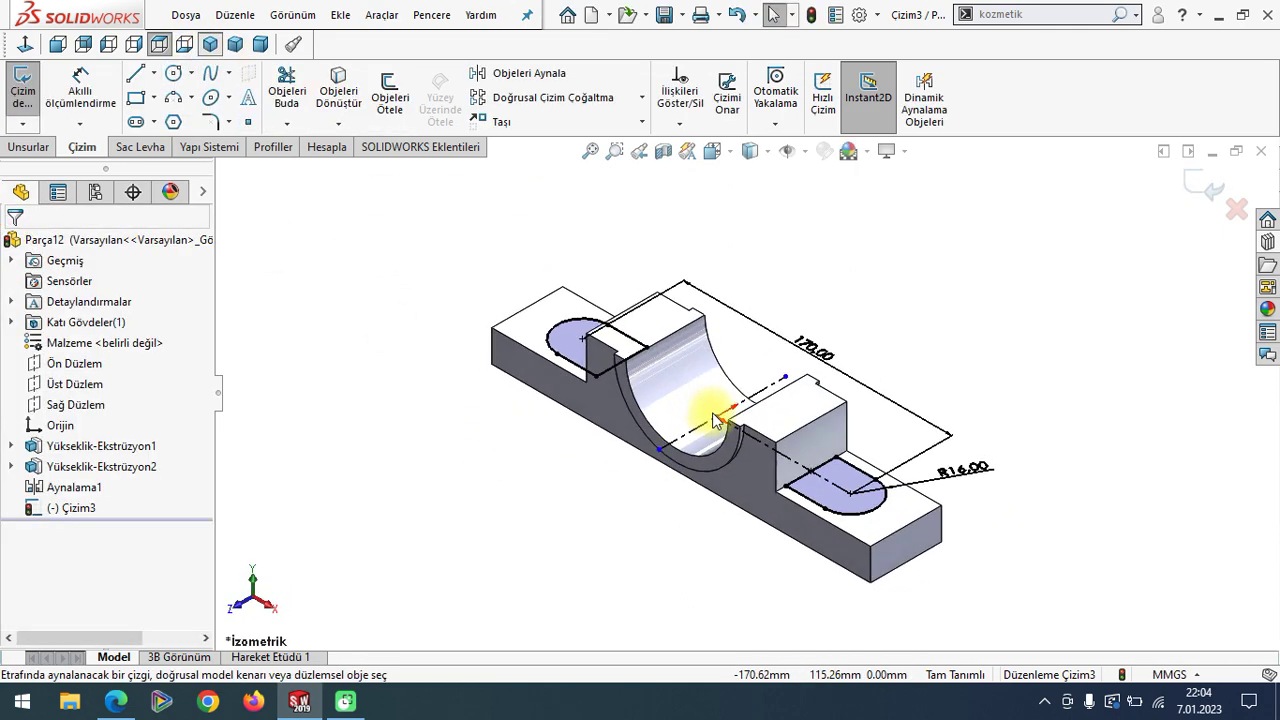
{"action": "left_click", "coordinate": [27, 147]}
{"action": "left_click", "coordinate": [34, 100]}
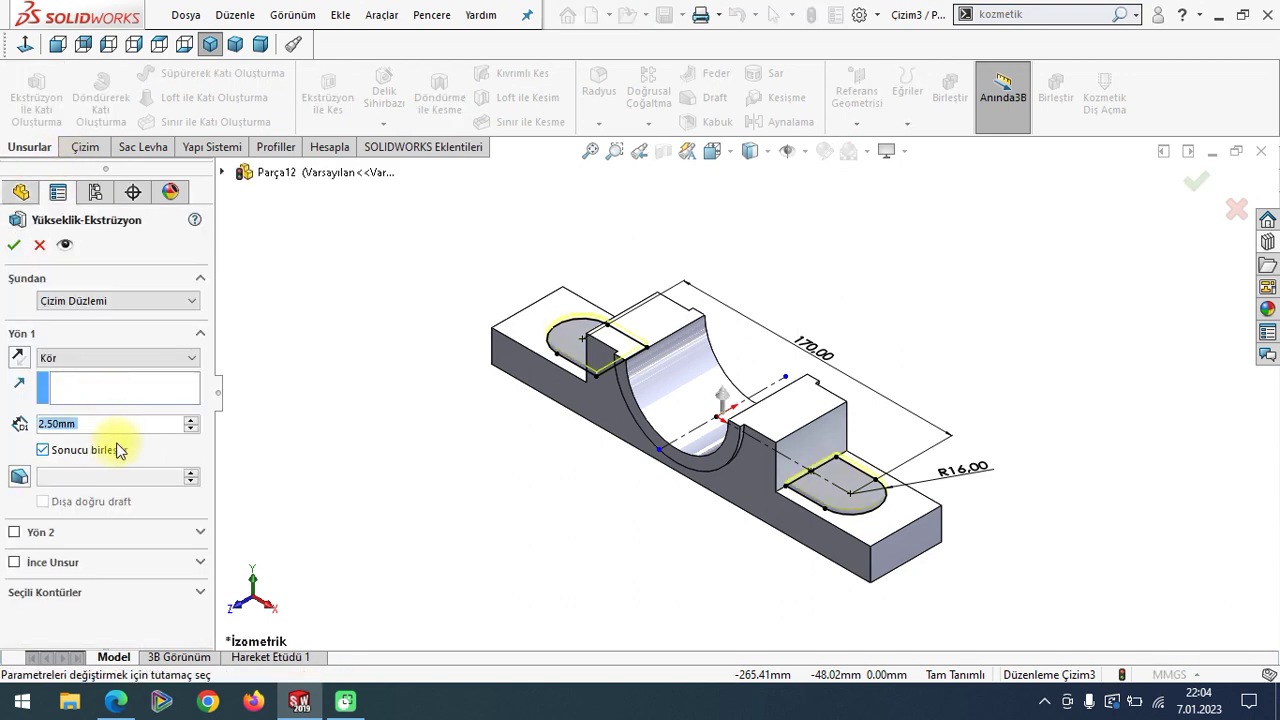
{"action": "key", "text": "Return"}
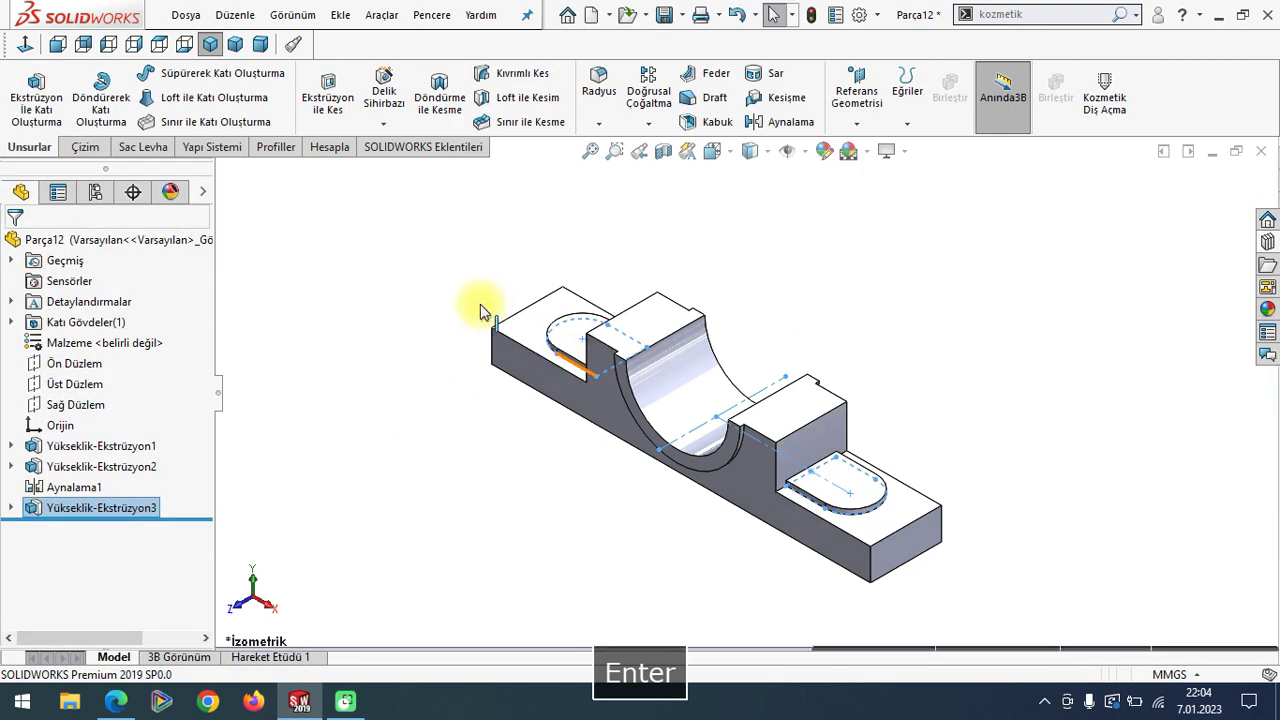
- Start a new sketch on the right pad's top face and view it normal to the screen
{"action": "left_click", "coordinate": [829, 495]}
{"action": "left_click", "coordinate": [950, 455]}
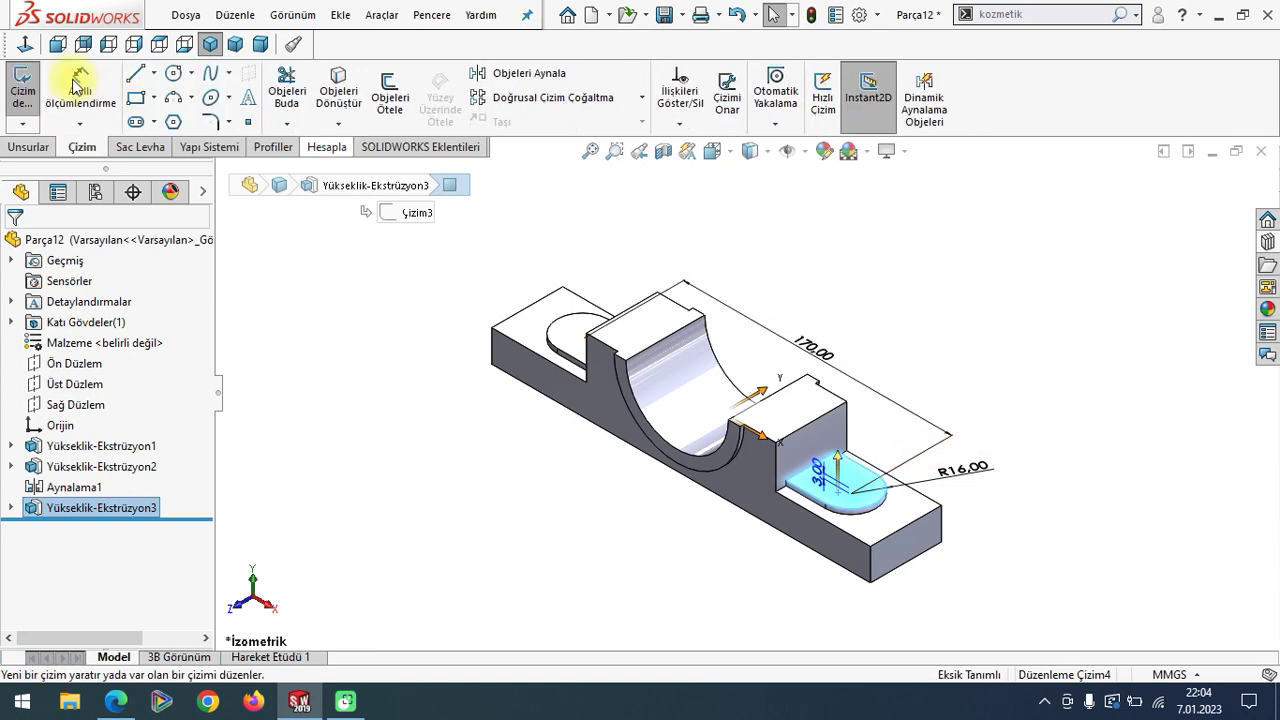
{"action": "left_click", "coordinate": [26, 45]}
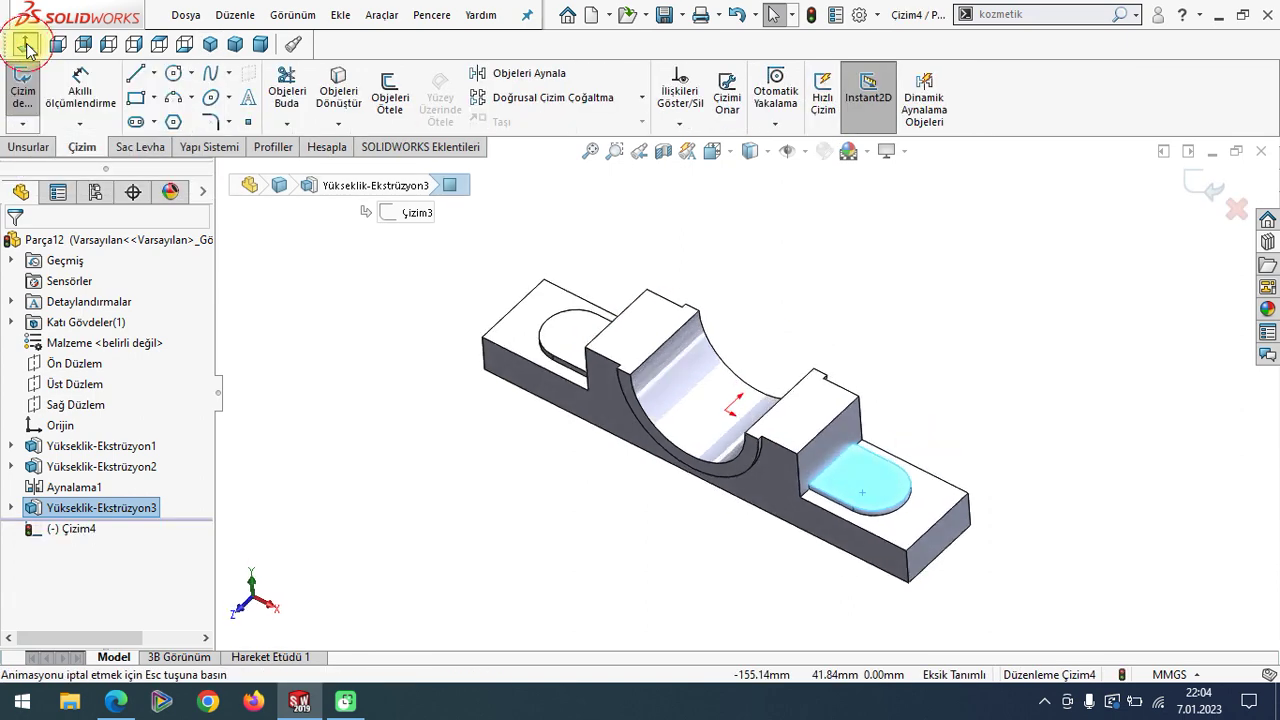
- Draw a vertical centerline through the origin, extending above and below the part
{"action": "left_click", "coordinate": [154, 73]}
{"action": "left_click", "coordinate": [189, 121]}
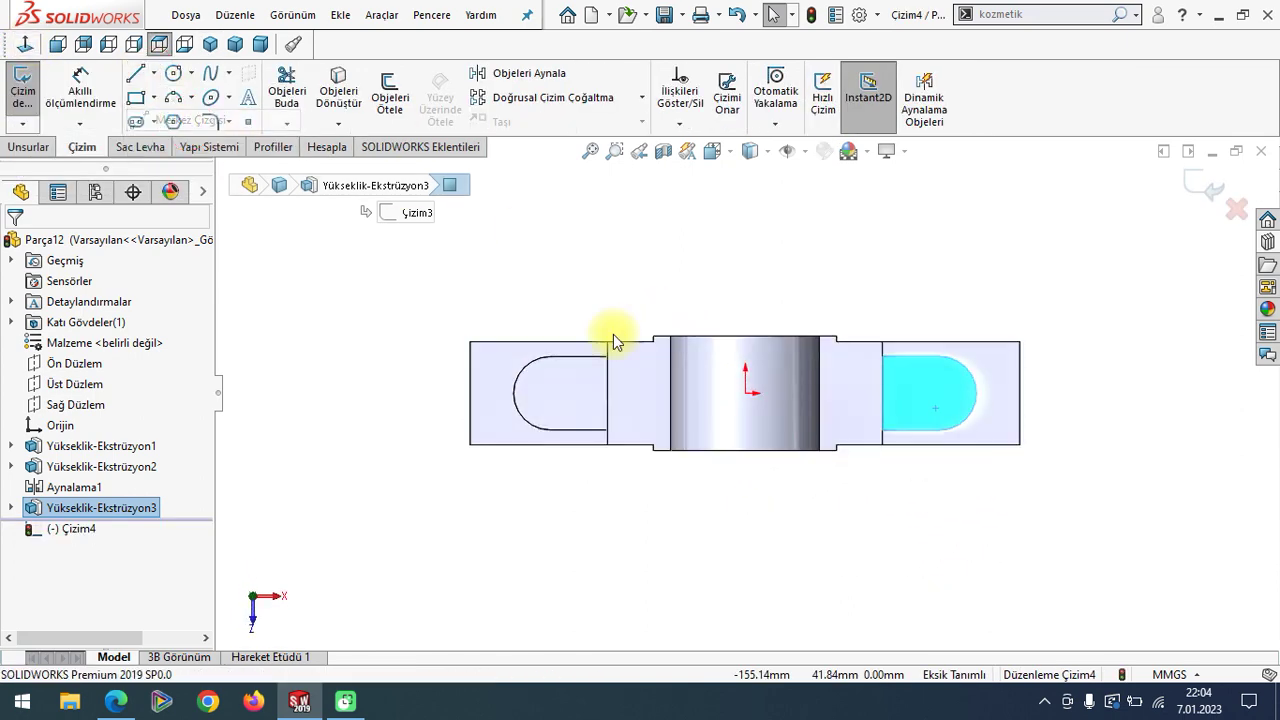
{"action": "left_click", "coordinate": [745, 392]}
{"action": "left_click", "coordinate": [745, 485]}
{"action": "left_click", "coordinate": [745, 290]}
{"action": "right_click", "coordinate": [663, 287]}
{"action": "left_click", "coordinate": [690, 451]}
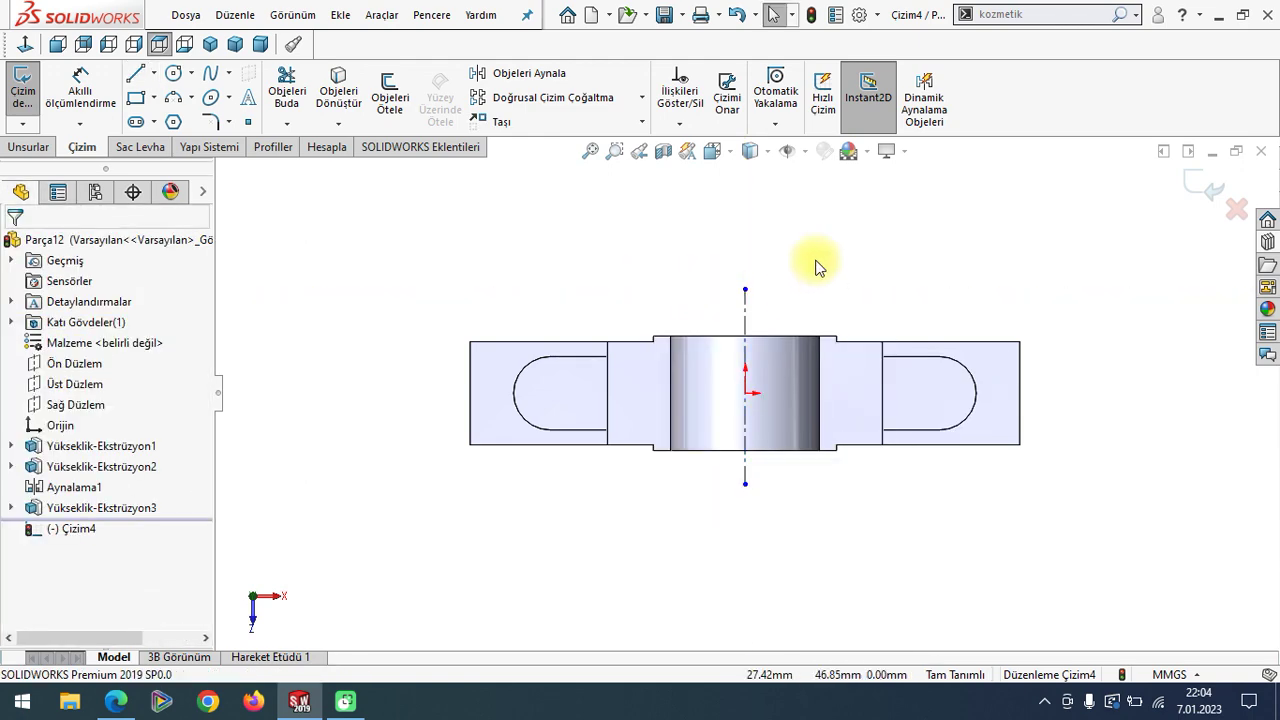
- Turn on Dynamic Mirror using the vertical centerline as the mirror line
{"action": "left_click", "coordinate": [927, 113]}
{"action": "left_click", "coordinate": [745, 300]}
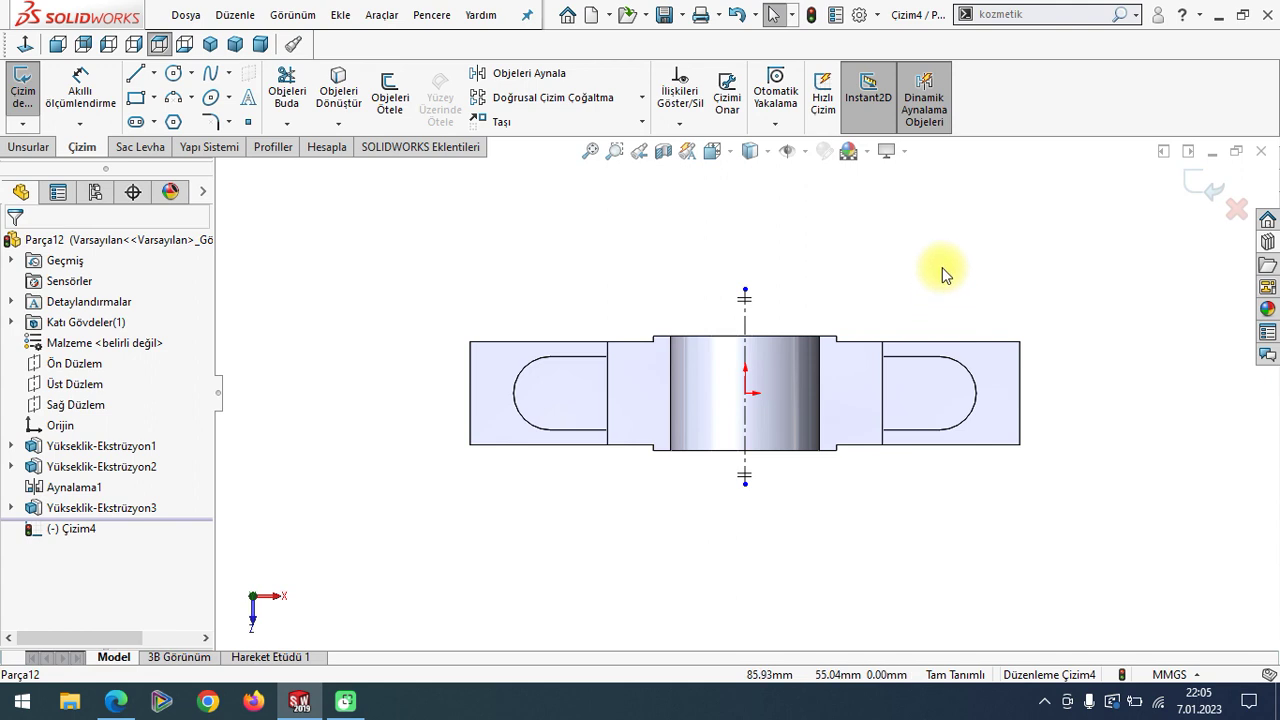
{"action": "scroll", "coordinate": [800, 288], "scroll_direction": "down", "scroll_amount": 1}
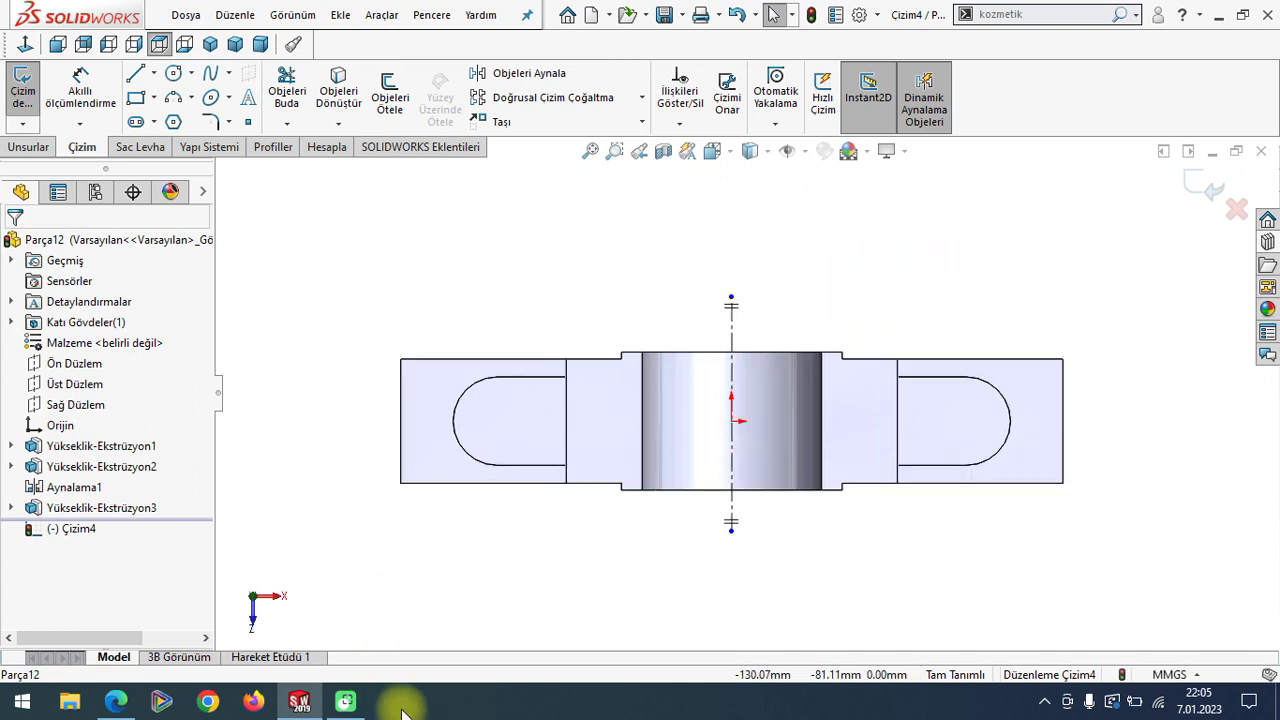
{"action": "left_click", "coordinate": [116, 701]}
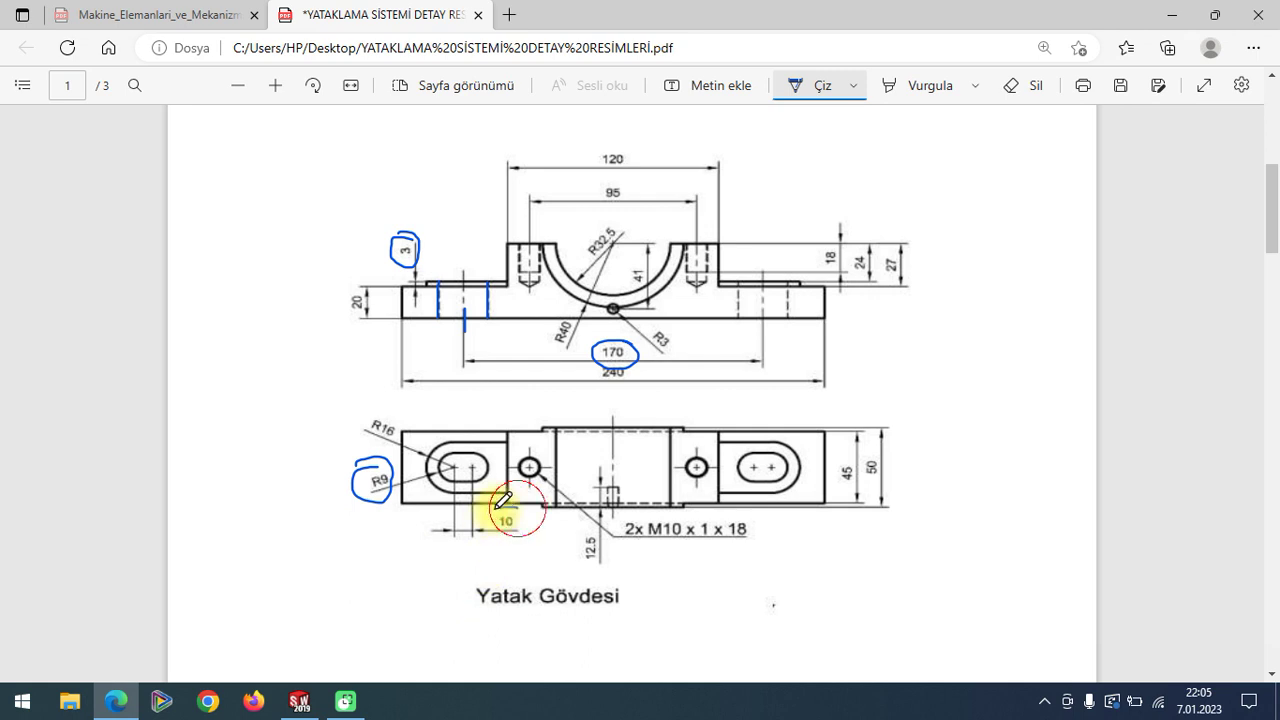
- After checking the R9 and 10 slot dimensions on the PDF, go back to SOLIDWORKS
{"action": "left_click", "coordinate": [299, 700]}
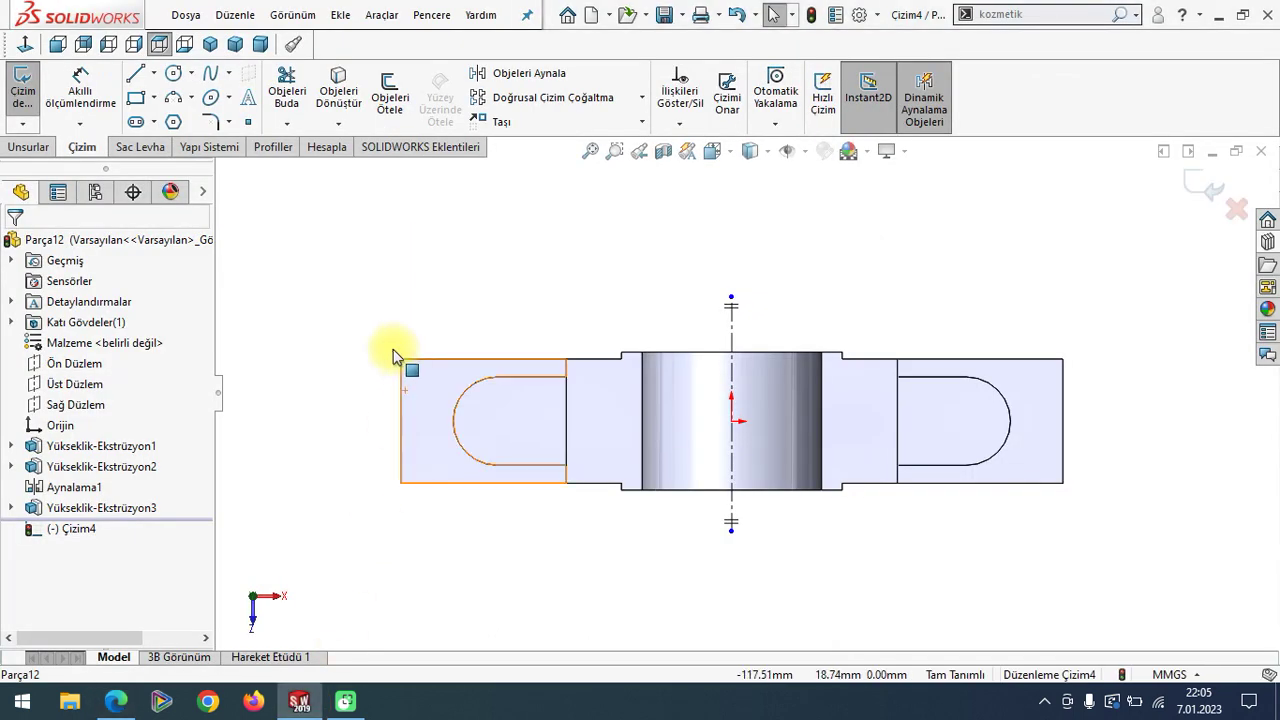
- Draw a straight slot in the left pad, mirrored automatically onto the right pad
{"action": "left_click", "coordinate": [154, 121]}
{"action": "left_click", "coordinate": [180, 146]}
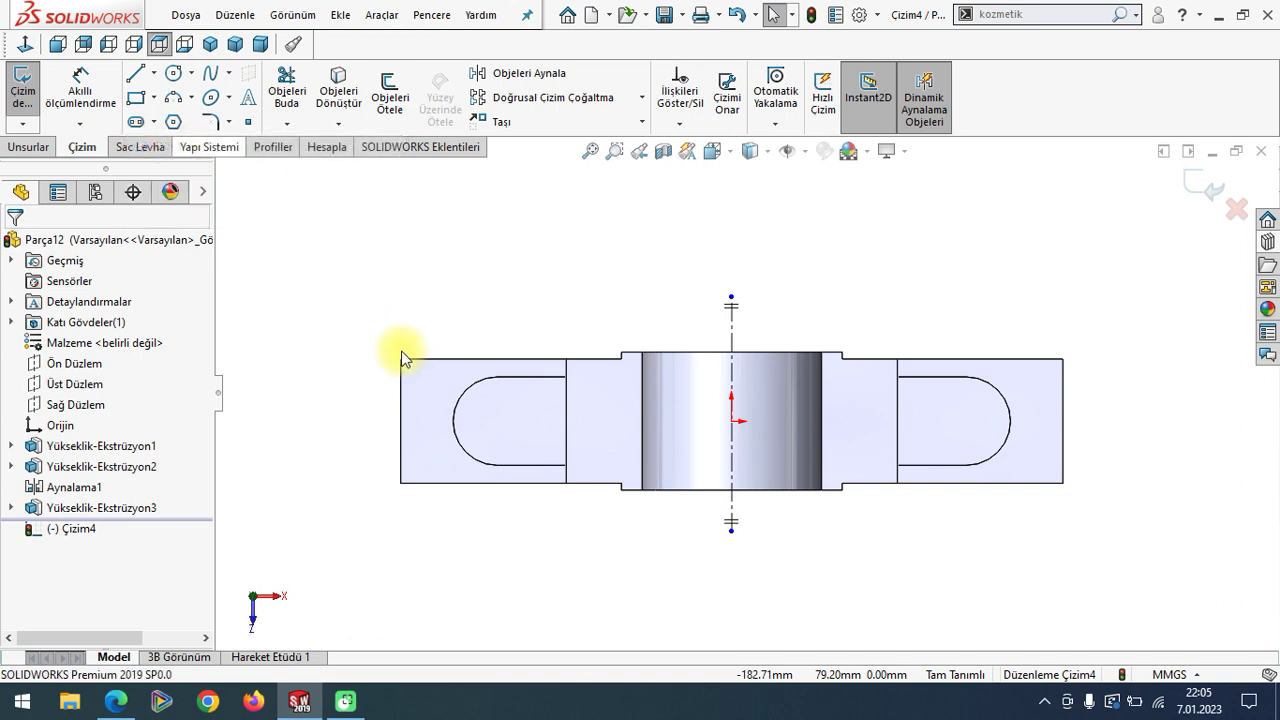
{"action": "left_click", "coordinate": [540, 421]}
{"action": "left_click", "coordinate": [534, 398]}
{"action": "key", "text": "Escape"}
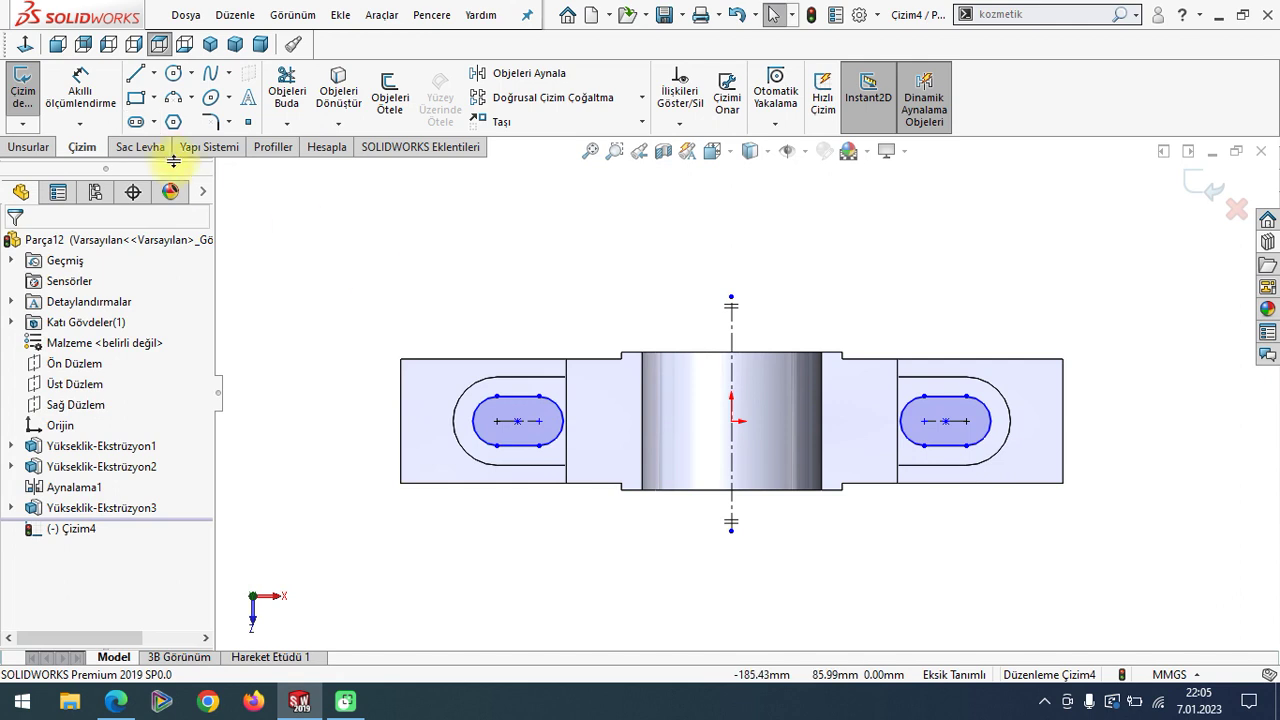
- Dimension the slot with an R9 end arc and 8 mm between centres
{"action": "left_click", "coordinate": [88, 107]}
{"action": "left_click", "coordinate": [490, 410]}
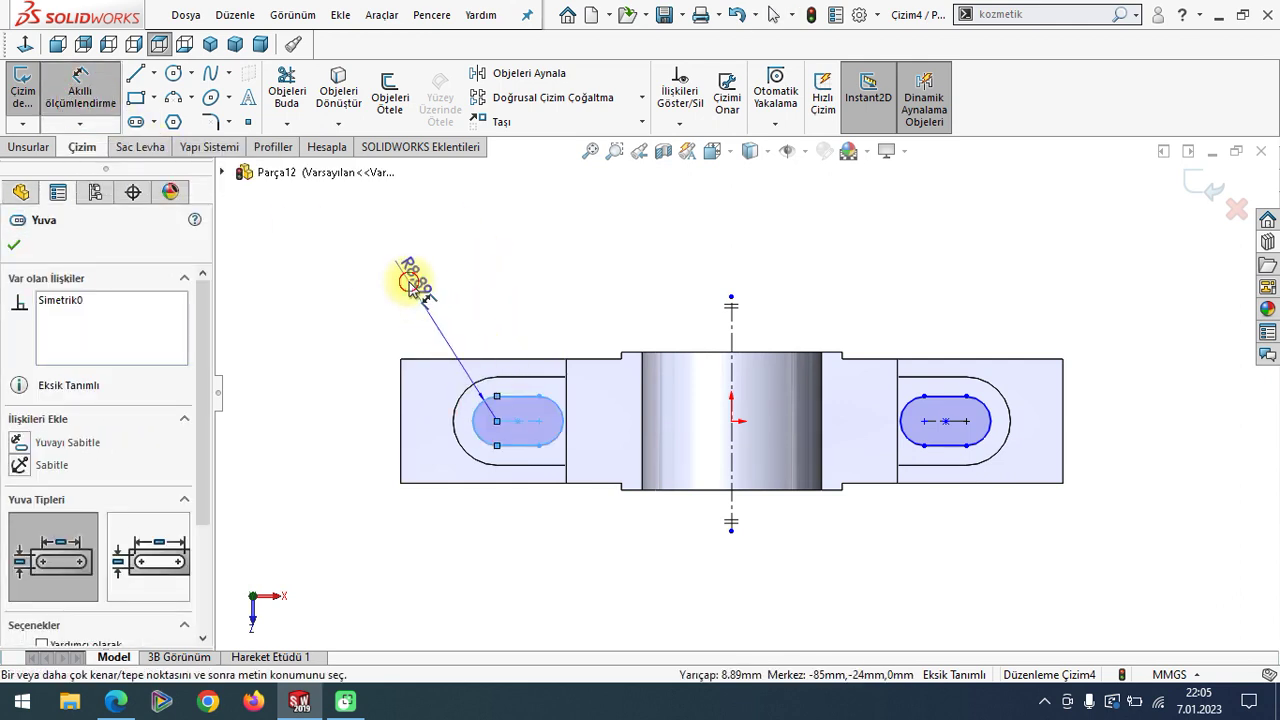
{"action": "left_click", "coordinate": [410, 275]}
{"action": "type", "text": "9"}
{"action": "key", "text": "Return"}
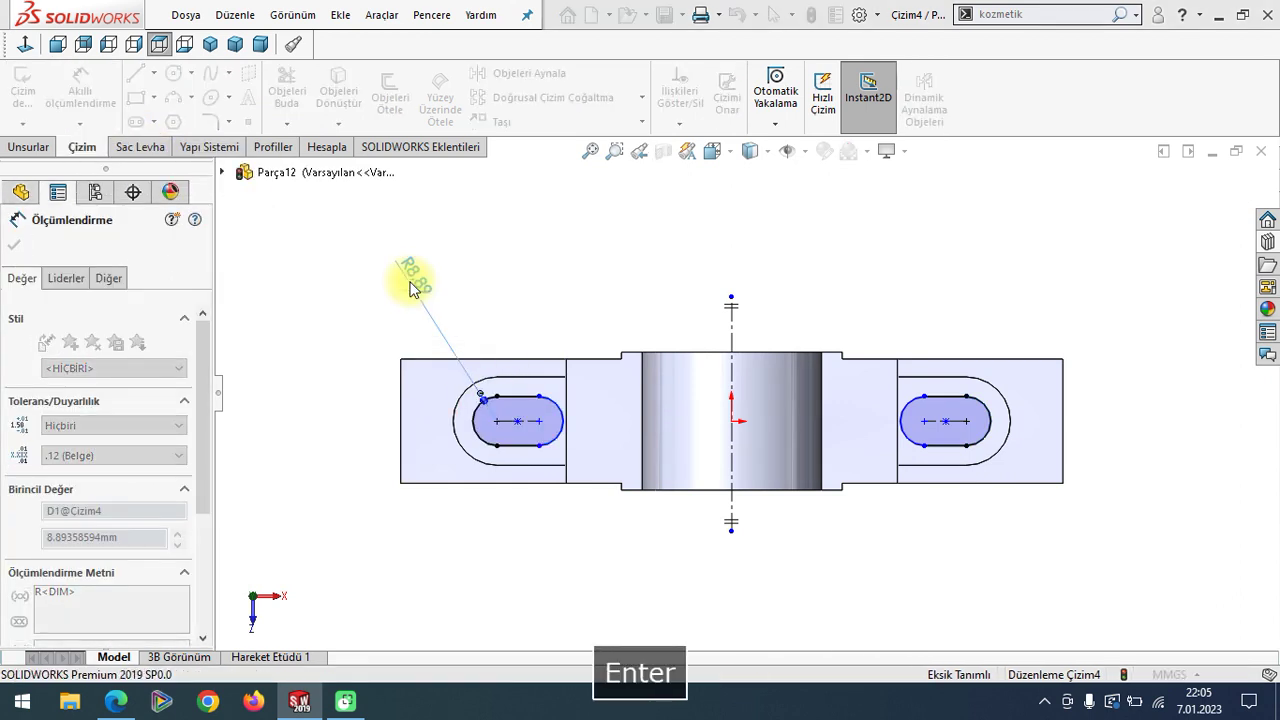
{"action": "left_click", "coordinate": [489, 428]}
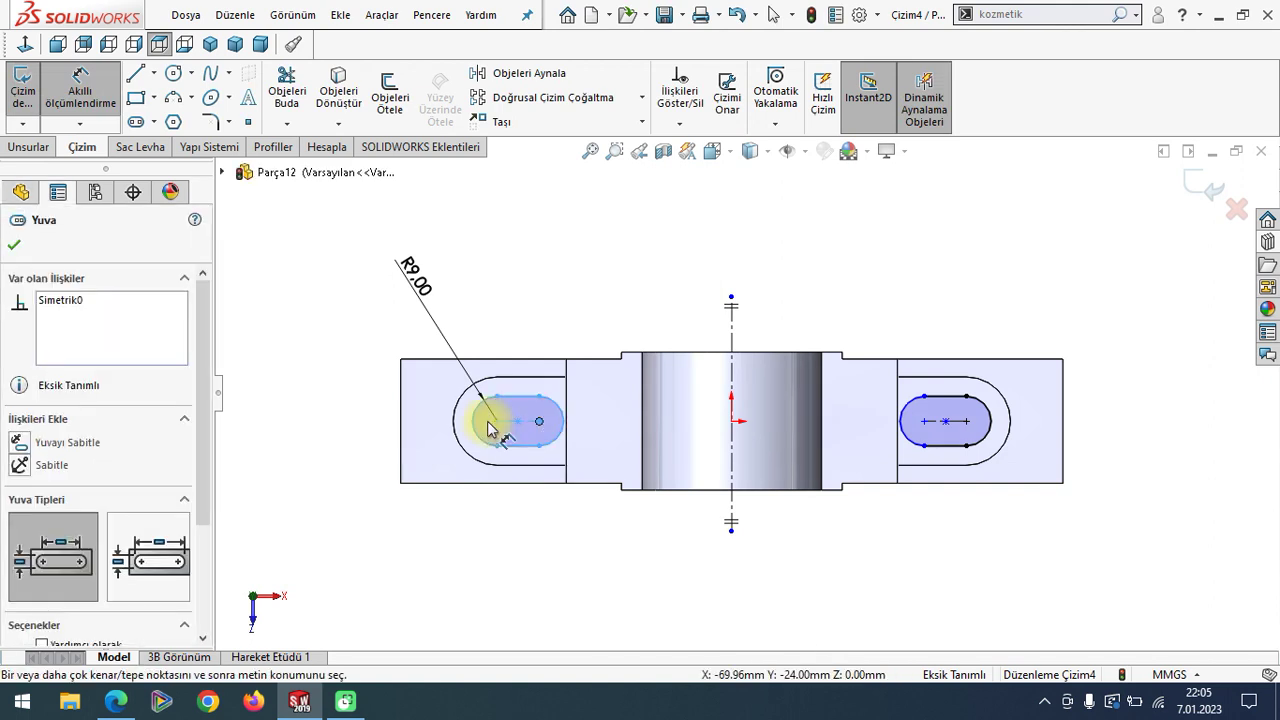
{"action": "left_click", "coordinate": [499, 423]}
{"action": "left_click", "coordinate": [521, 522]}
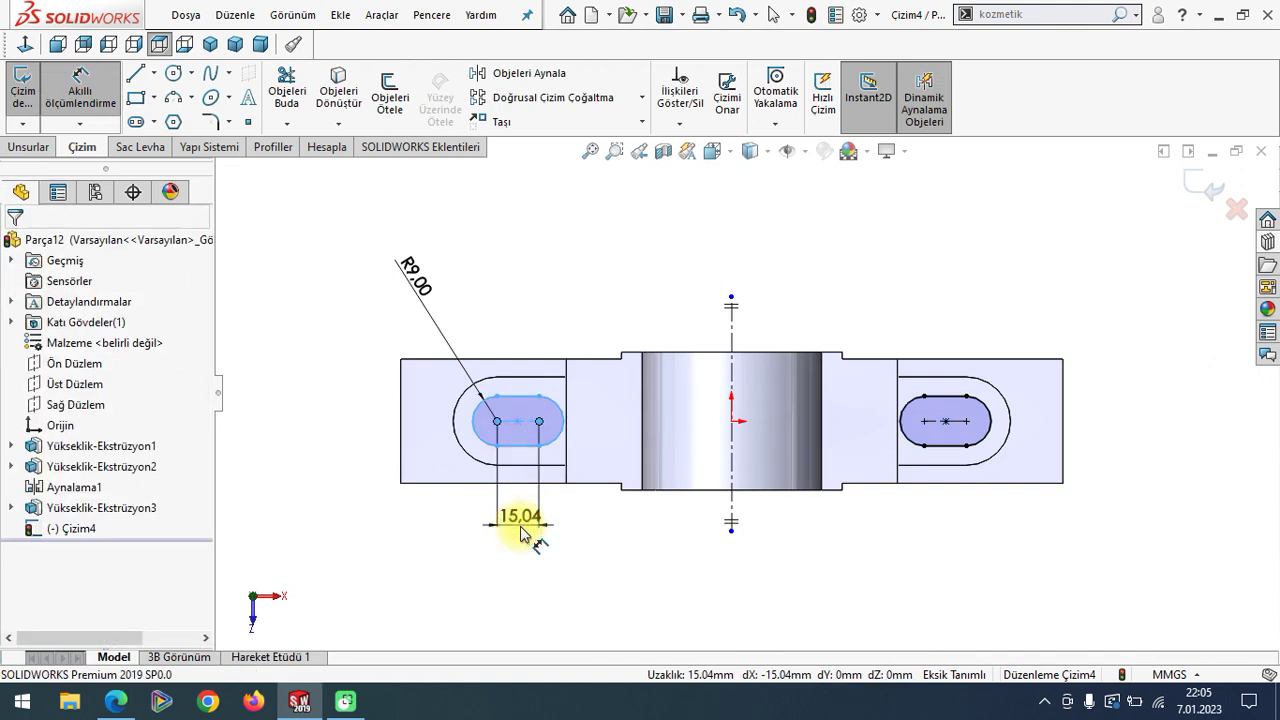
{"action": "type", "text": "8"}
{"action": "key", "text": "Return"}
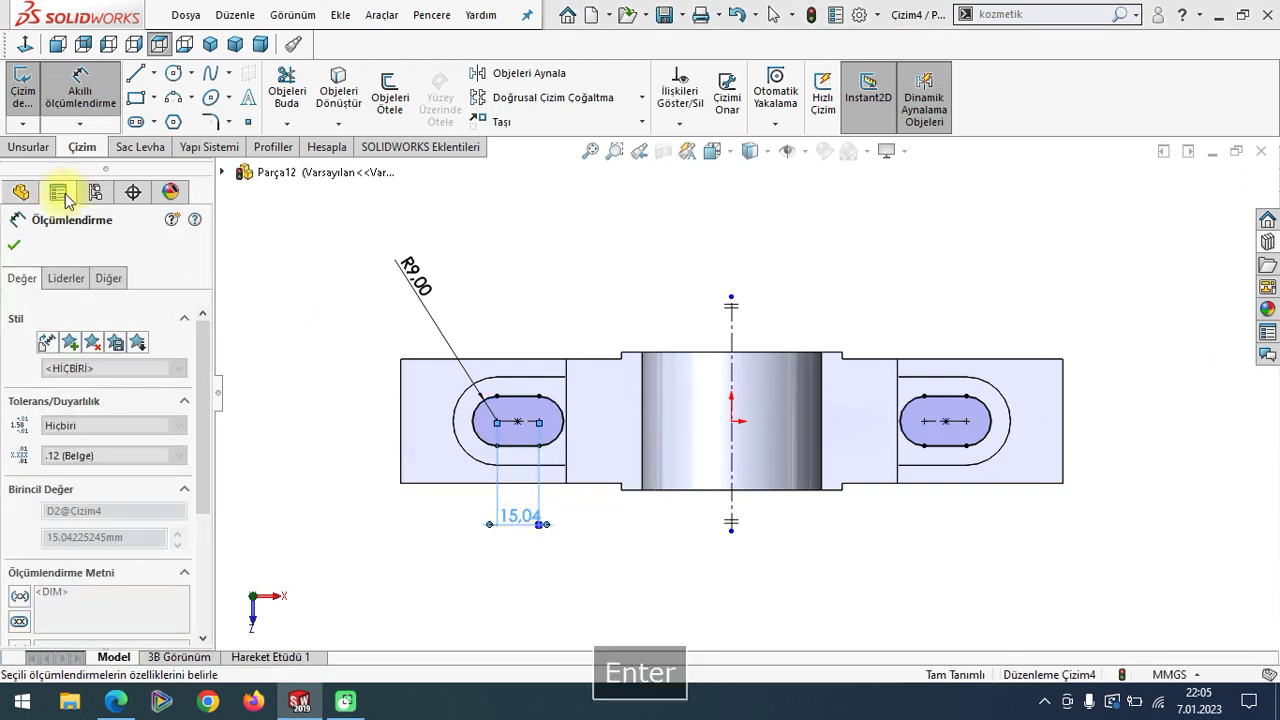
{"action": "left_click", "coordinate": [15, 246]}
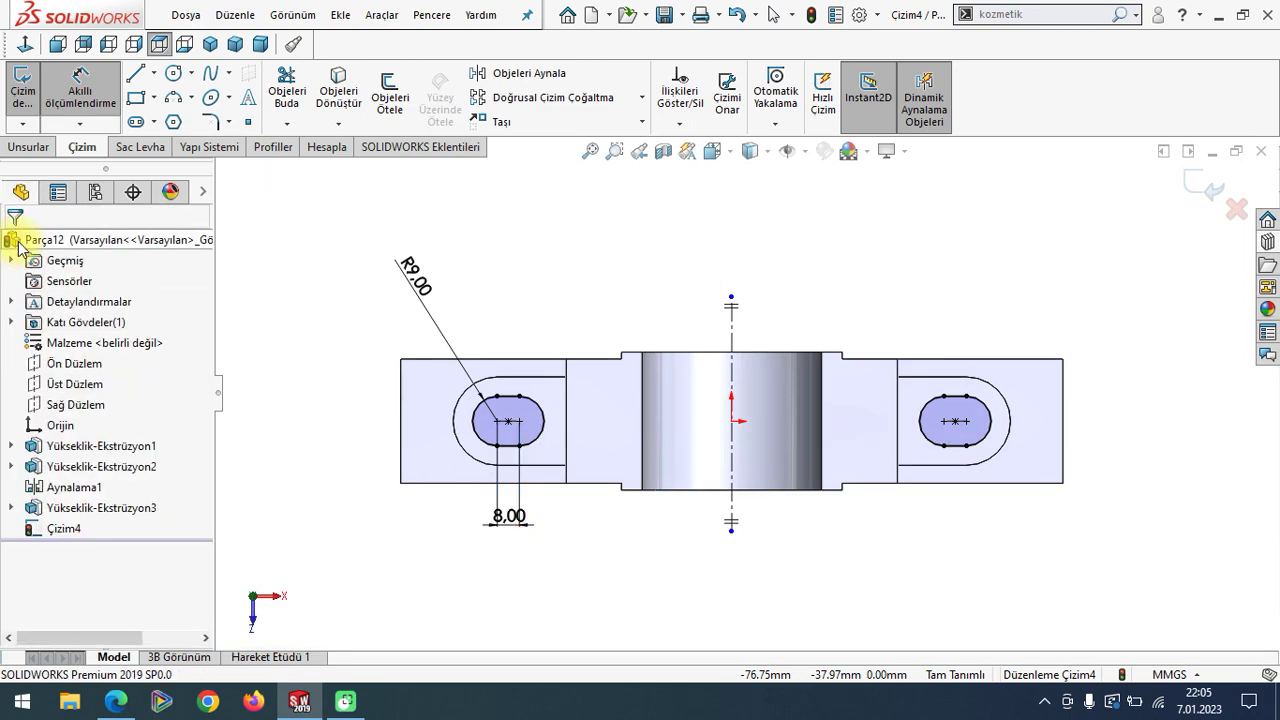
{"action": "left_click", "coordinate": [210, 45]}
- Extrude-cut the slot sketch Through All, opening slotted holes in both pads
{"action": "left_click", "coordinate": [25, 150]}
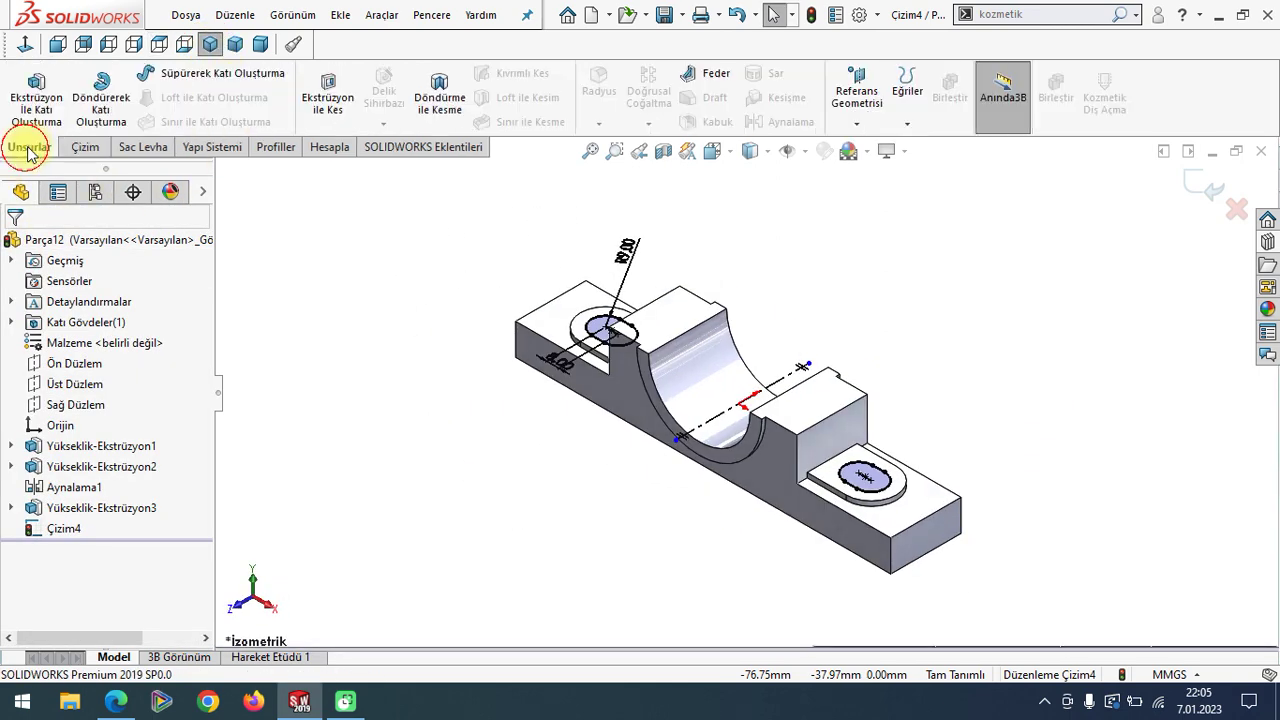
{"action": "left_click", "coordinate": [318, 105]}
{"action": "left_click", "coordinate": [94, 359]}
{"action": "left_click", "coordinate": [70, 373]}
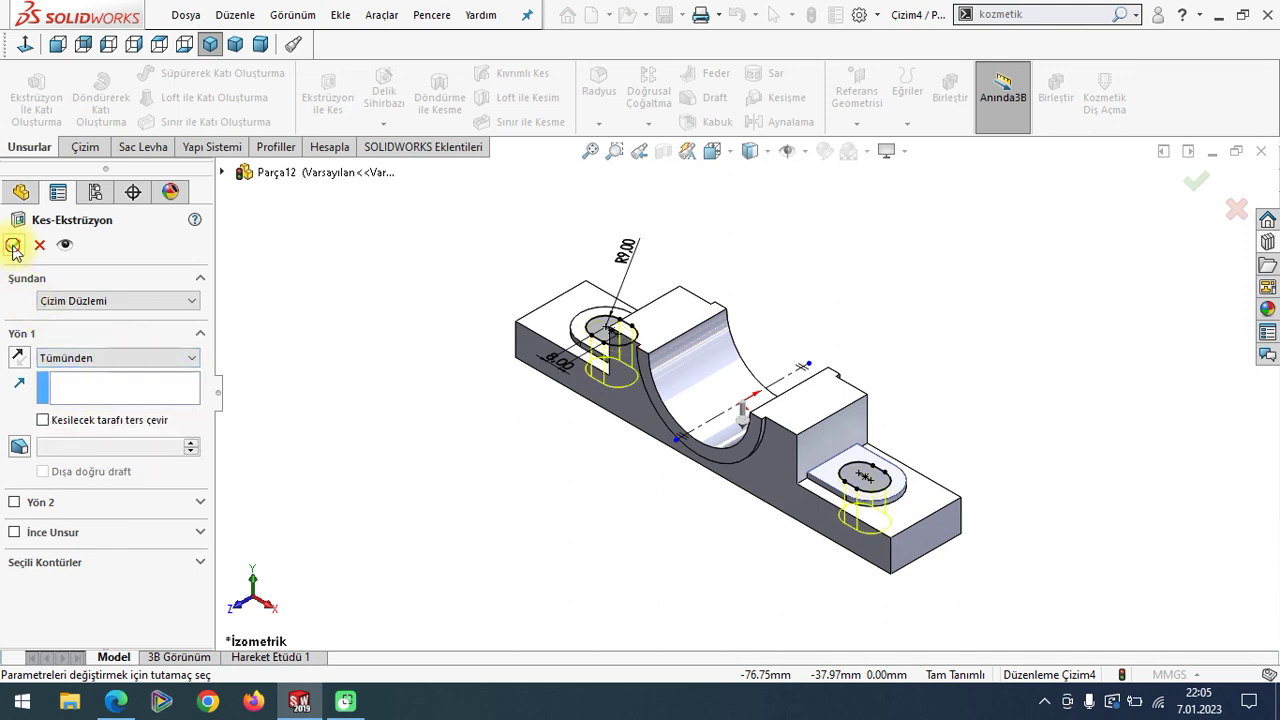
{"action": "left_click", "coordinate": [12, 245]}
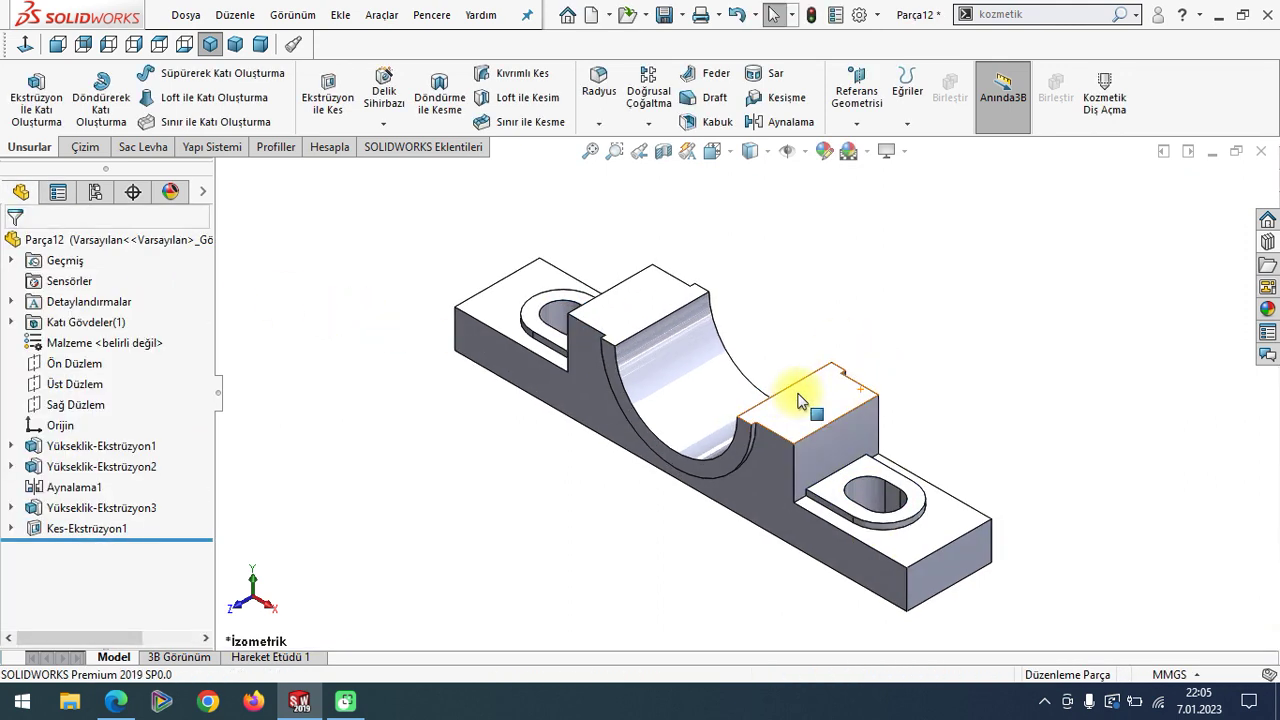
{"action": "scroll", "coordinate": [800, 400], "scroll_direction": "down", "scroll_amount": 1}
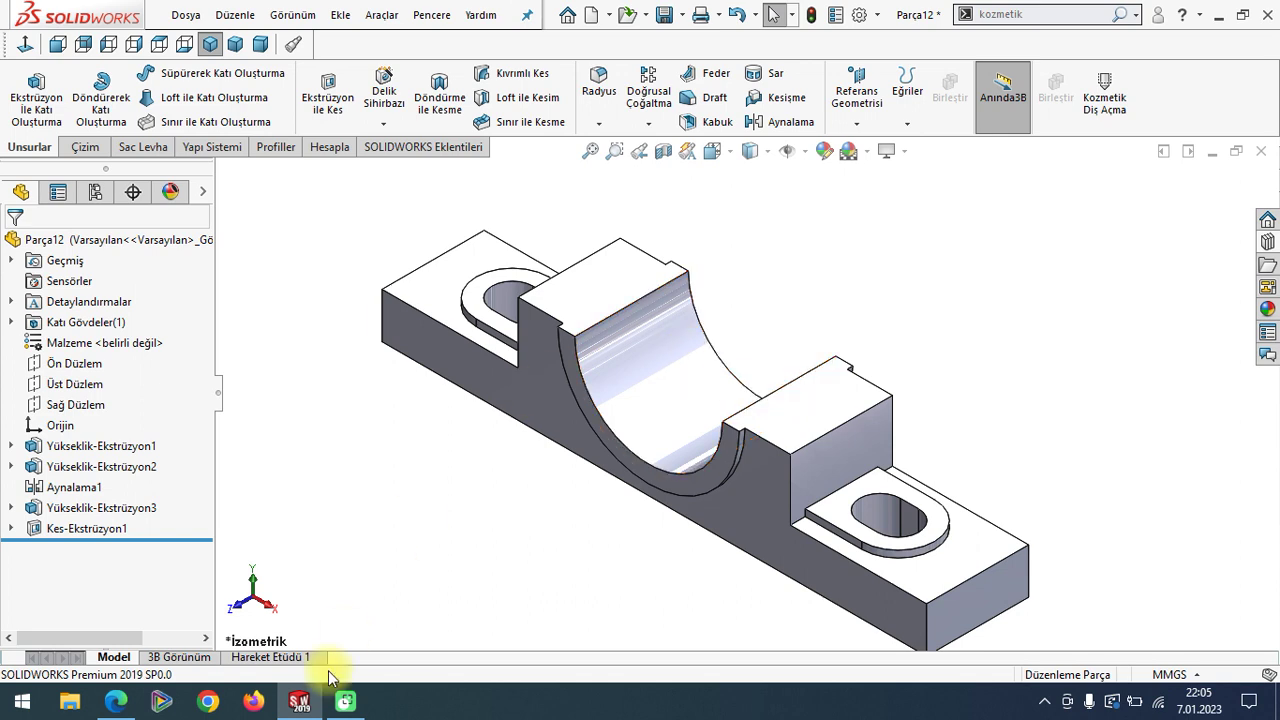
{"action": "left_click", "coordinate": [116, 700]}
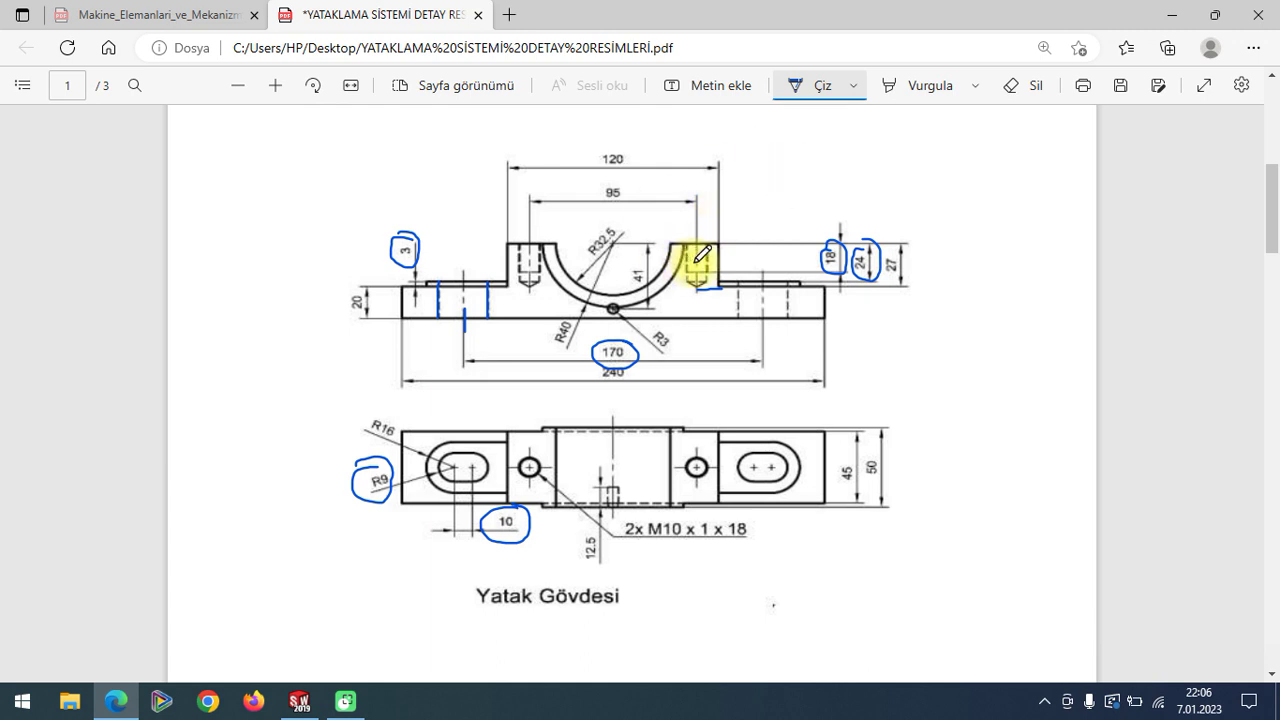
- Ink marks on the PDF at the left boss top edge and tapped hole, then return to SOLIDWORKS
{"action": "left_click_drag", "start_coordinate": [519, 243], "coordinate": [478, 243]}
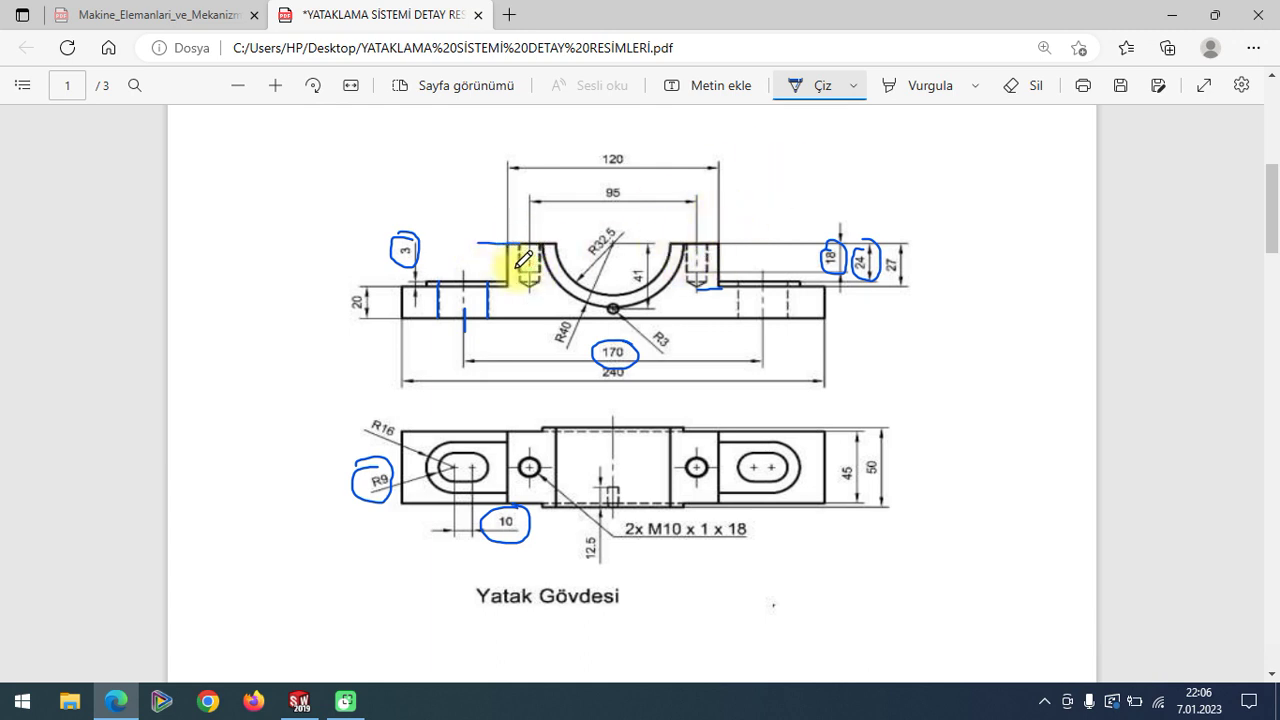
{"action": "left_click_drag", "start_coordinate": [532, 288], "coordinate": [505, 289]}
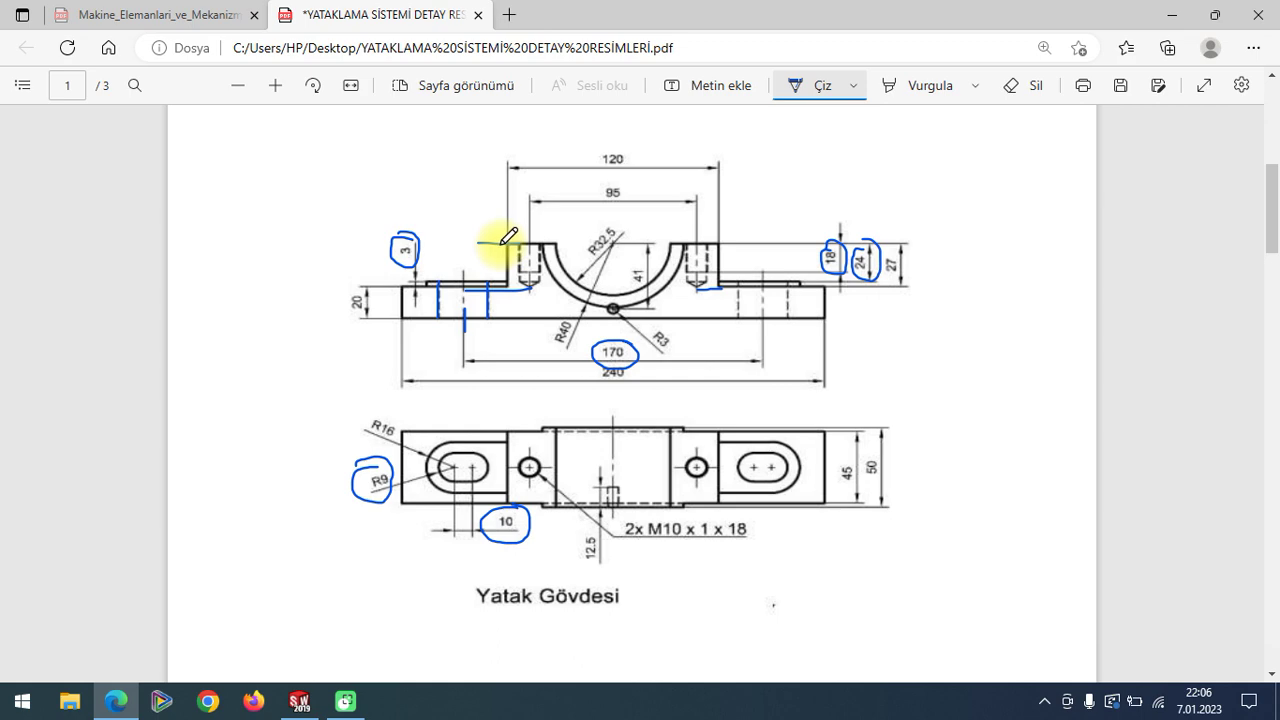
{"action": "left_click", "coordinate": [299, 701]}
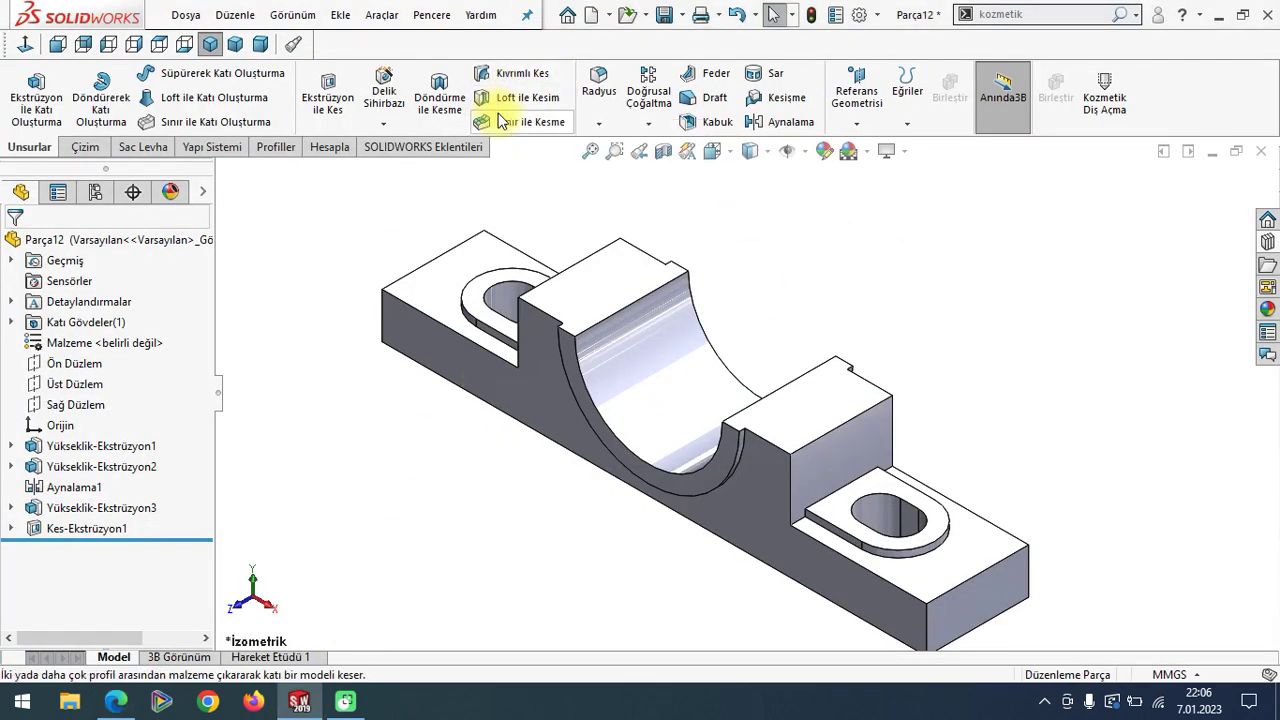
- Start a Hole Wizard ANSI Metric M10x1.0 tapped hole, blind 24 mm deep
{"action": "left_click", "coordinate": [389, 95]}
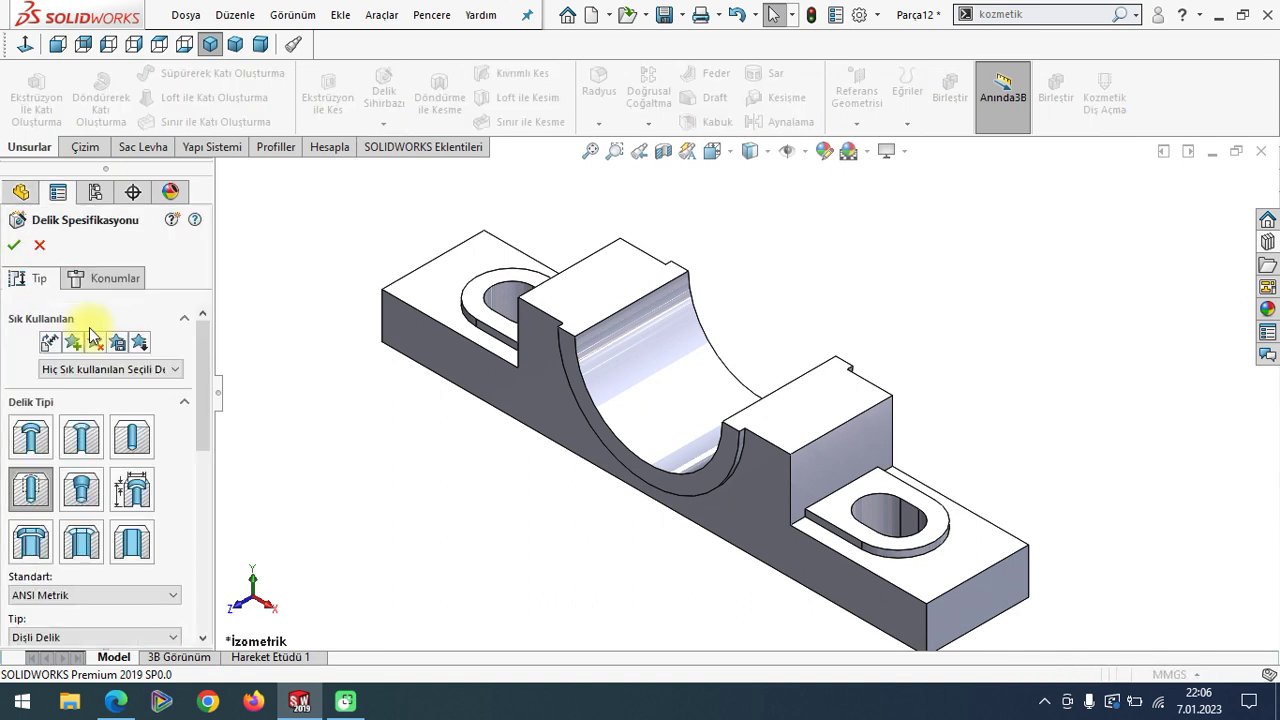
{"action": "scroll", "coordinate": [195, 345], "scroll_direction": "down", "scroll_amount": 1}
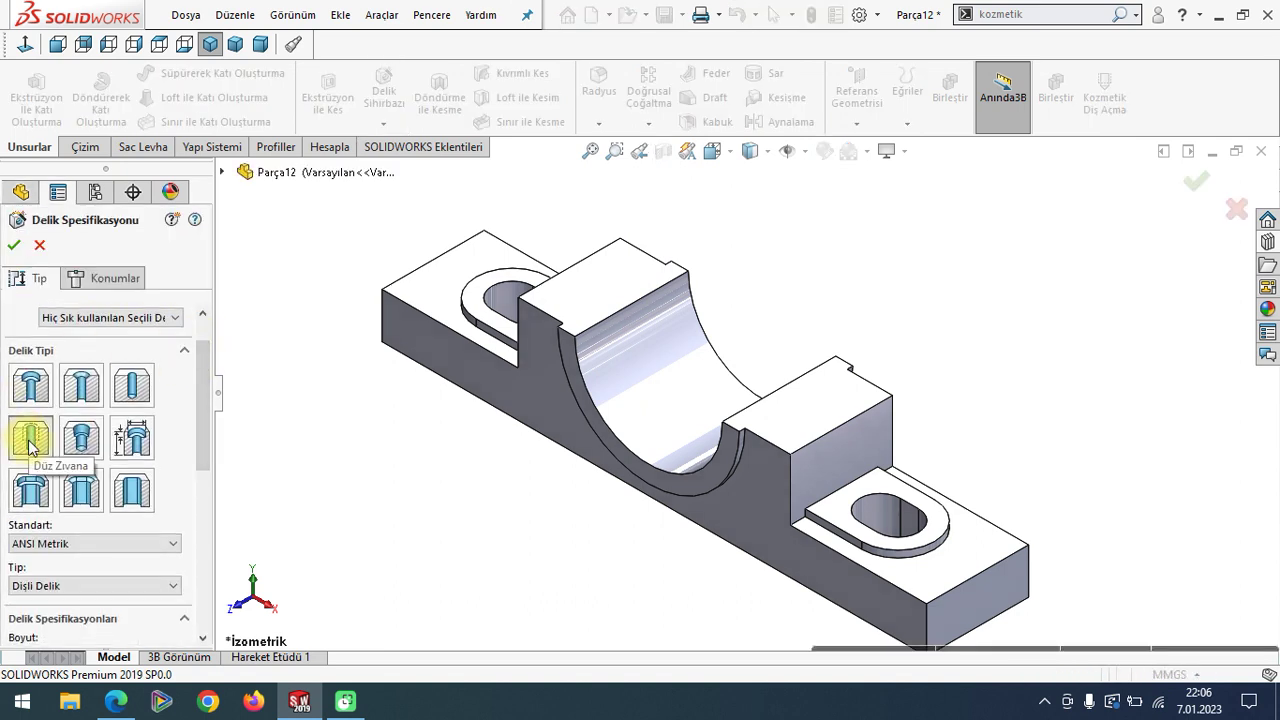
{"action": "left_click_drag", "start_coordinate": [205, 377], "coordinate": [98, 420]}
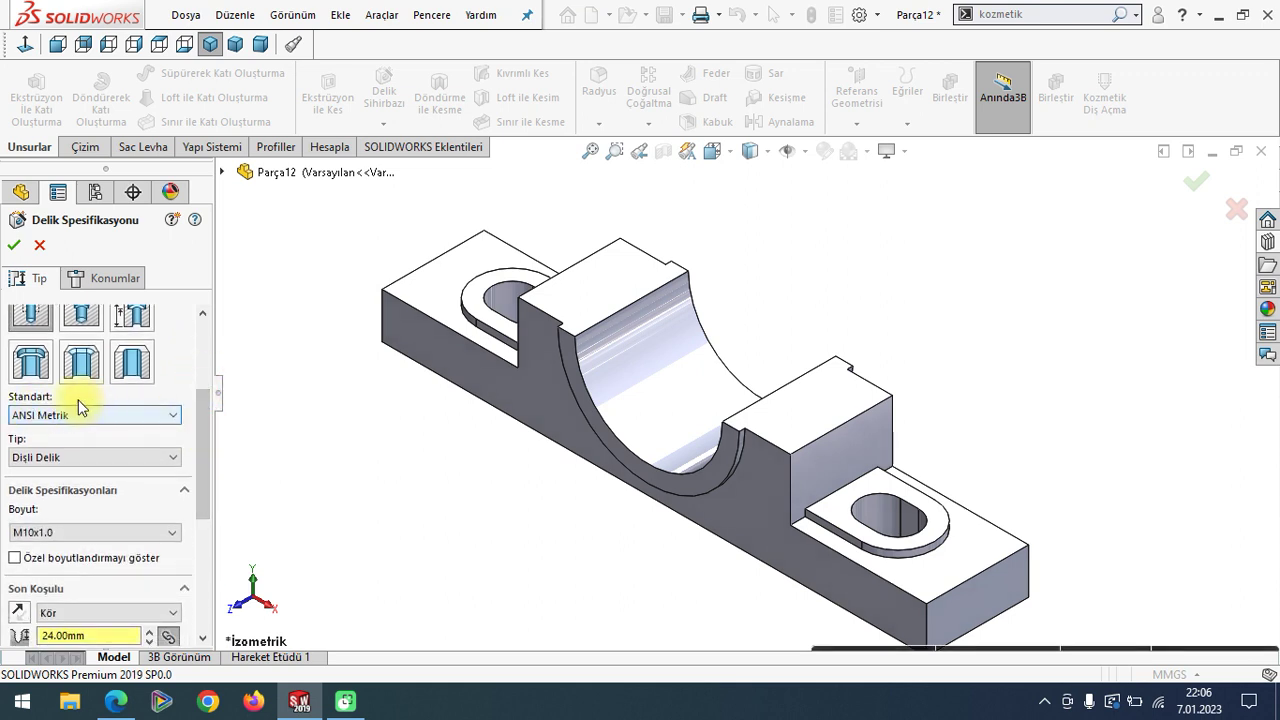
{"action": "left_click", "coordinate": [55, 457]}
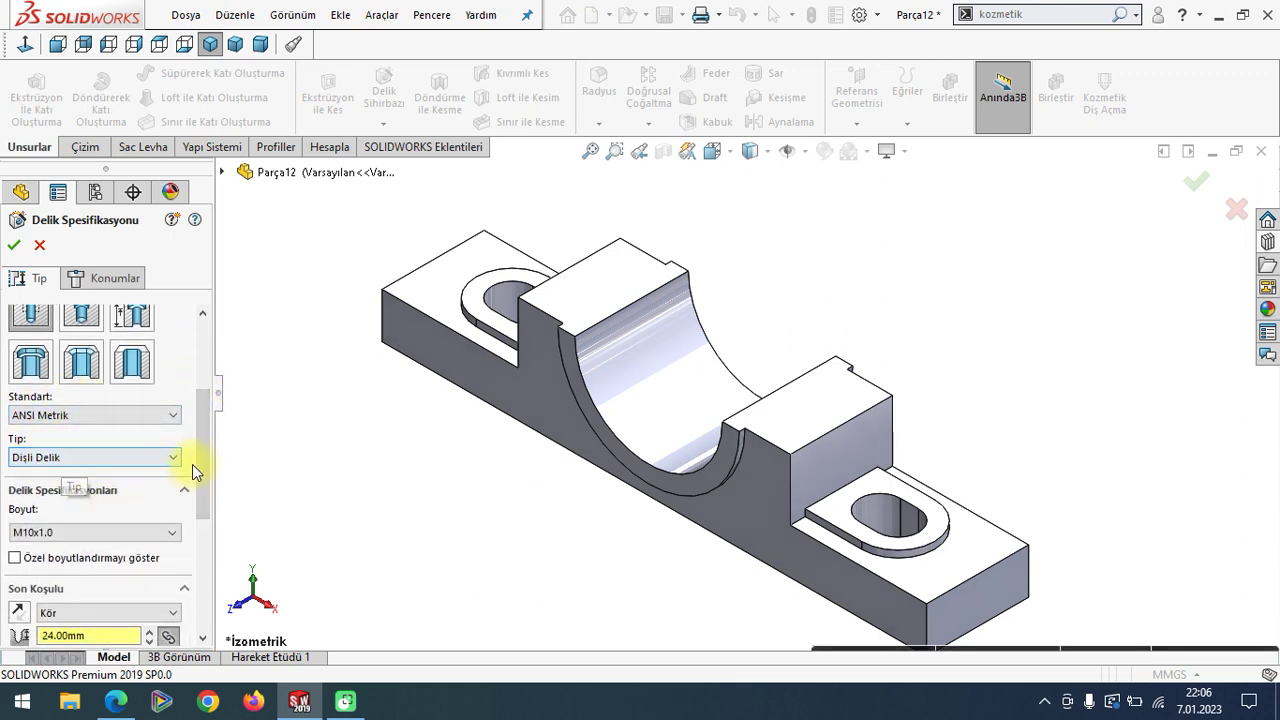
{"action": "scroll", "coordinate": [196, 468], "scroll_direction": "down", "scroll_amount": 2}
{"action": "scroll", "coordinate": [200, 488], "scroll_direction": "down", "scroll_amount": 1}
{"action": "left_click", "coordinate": [116, 701]}
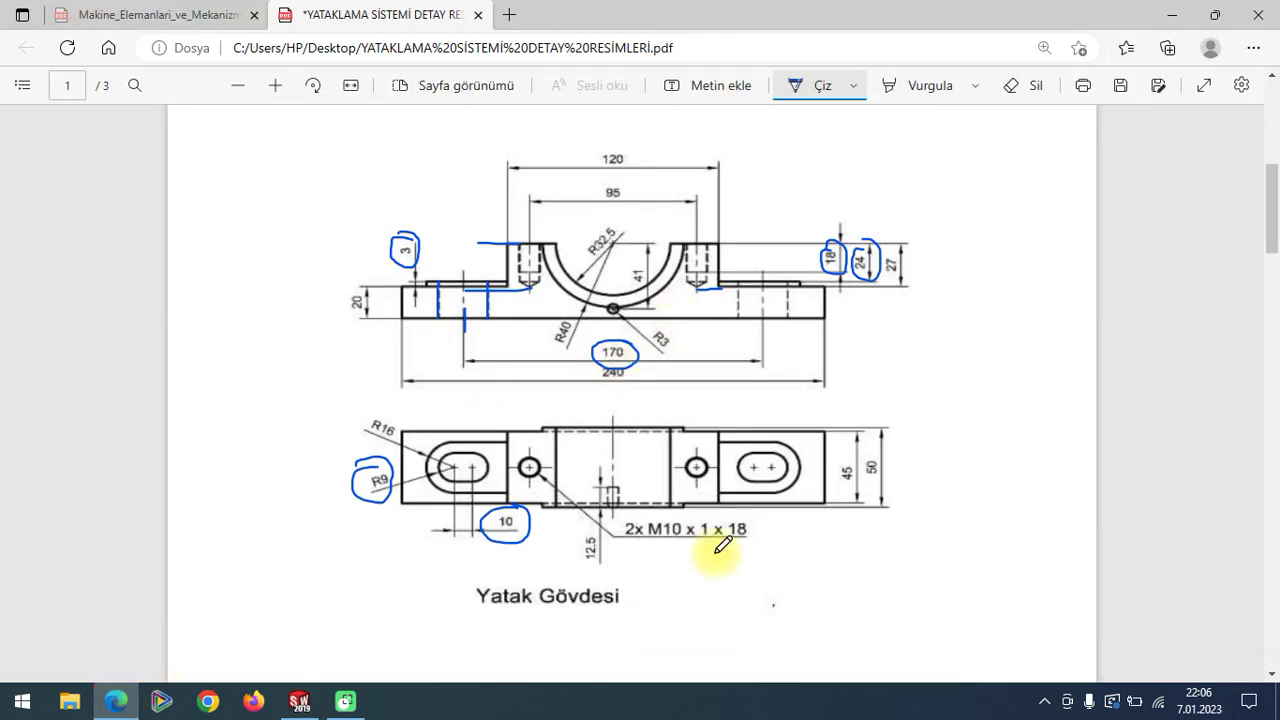
- Underline the 2x M10 x 1 x 18 callout on the PDF, then return to SOLIDWORKS
{"action": "left_click_drag", "start_coordinate": [662, 547], "coordinate": [709, 547]}
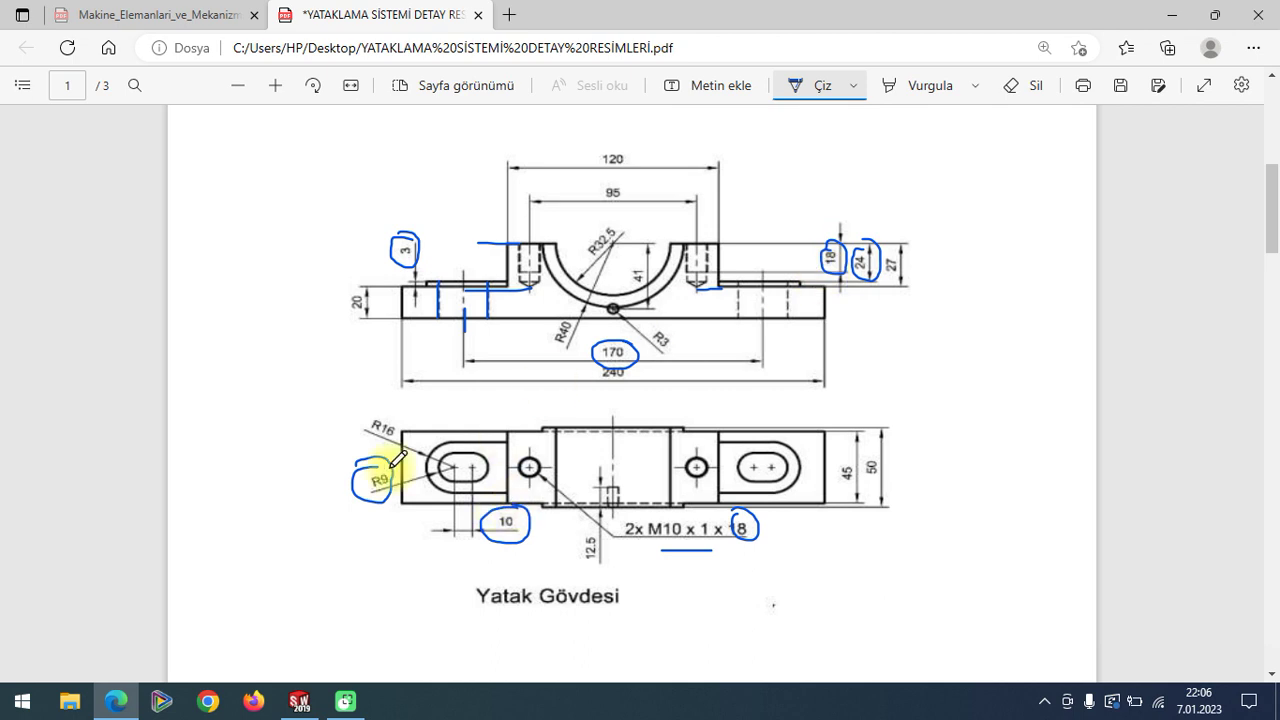
{"action": "left_click", "coordinate": [299, 700]}
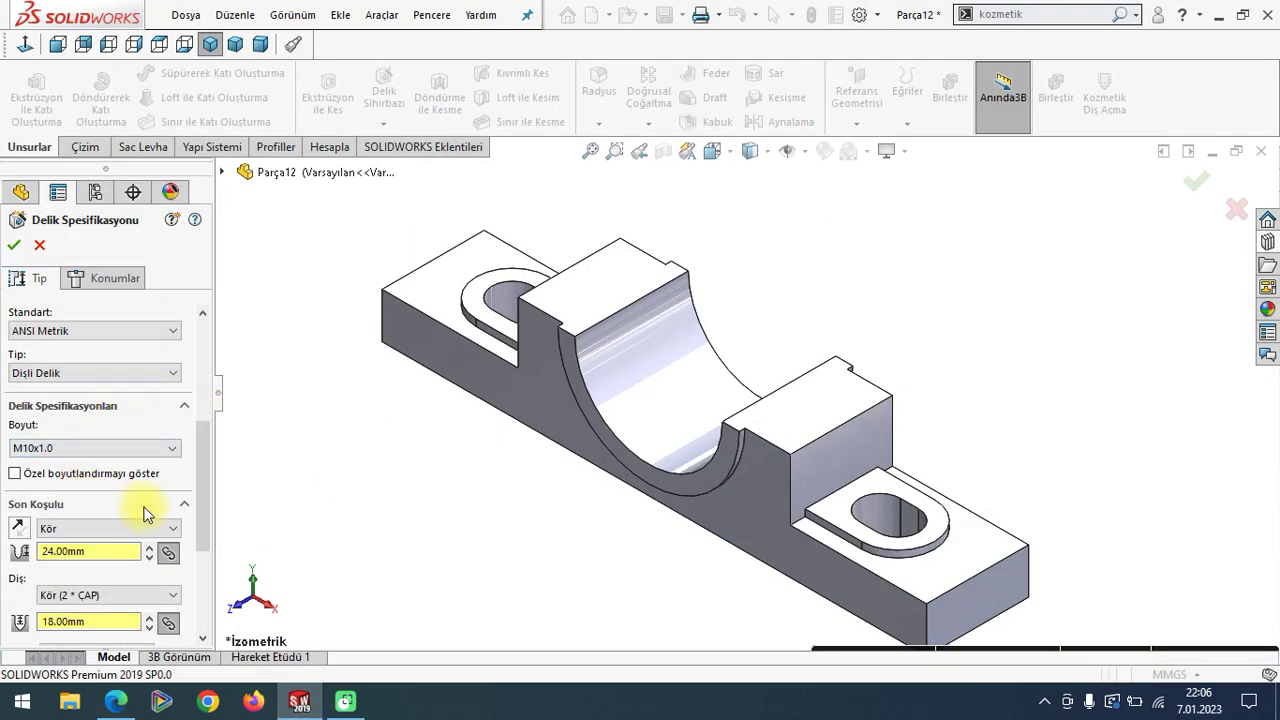
- Confirm the hole spec: ANSI Metric tapped M10x1.0, blind 24 mm with 18 mm thread
{"action": "left_click_drag", "start_coordinate": [205, 482], "coordinate": [200, 540]}
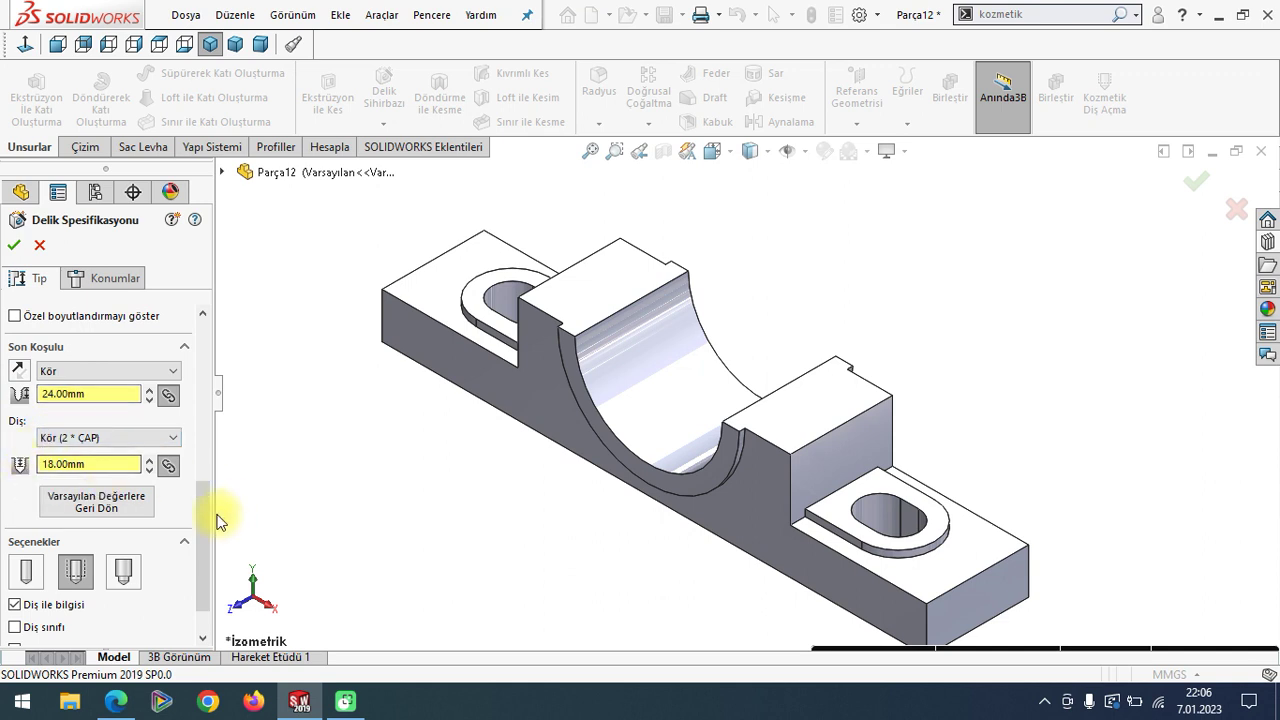
{"action": "left_click_drag", "start_coordinate": [206, 517], "coordinate": [209, 450]}
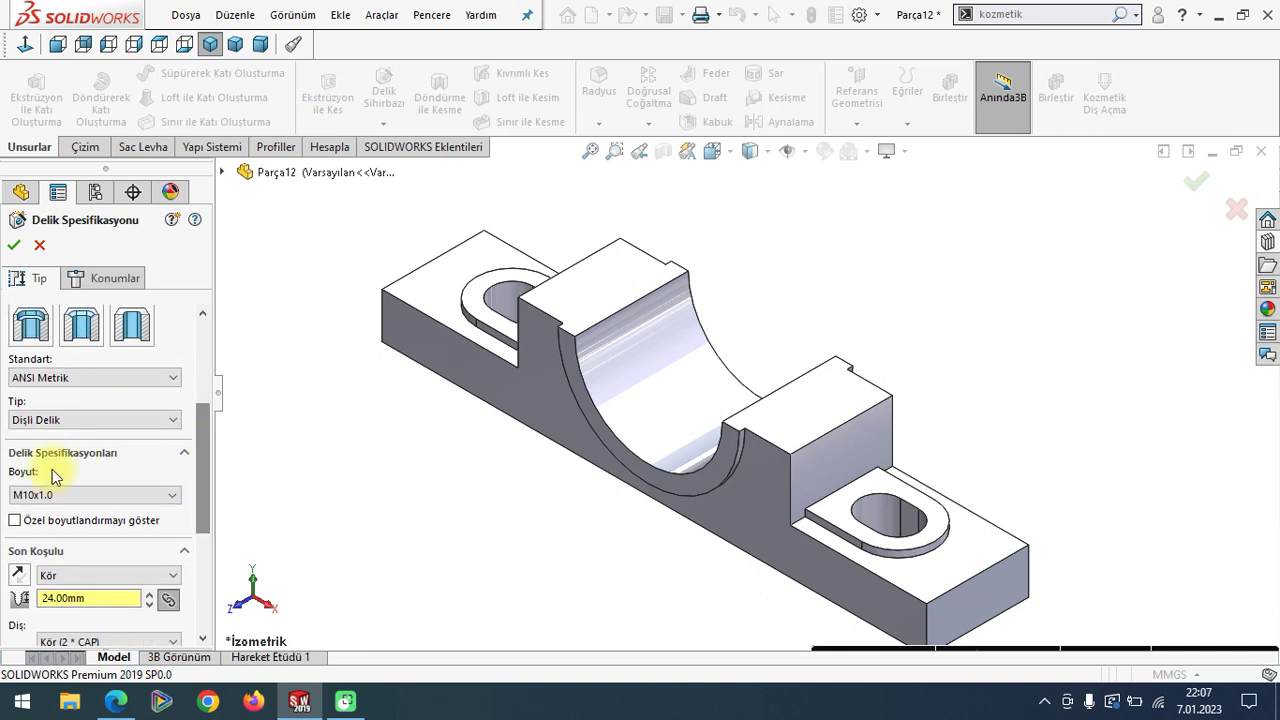
{"action": "left_click", "coordinate": [42, 497]}
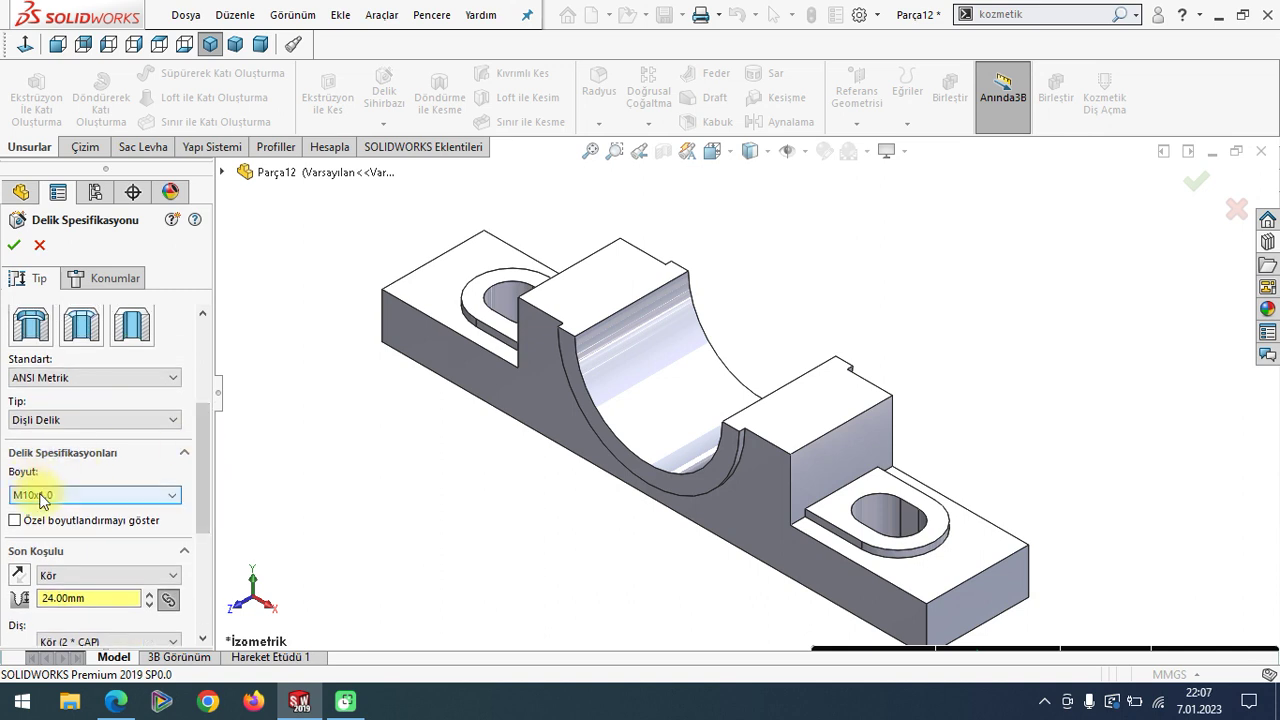
{"action": "left_click", "coordinate": [120, 279]}
- Place the tapped-hole point on the right block's top face
{"action": "left_click", "coordinate": [814, 421]}
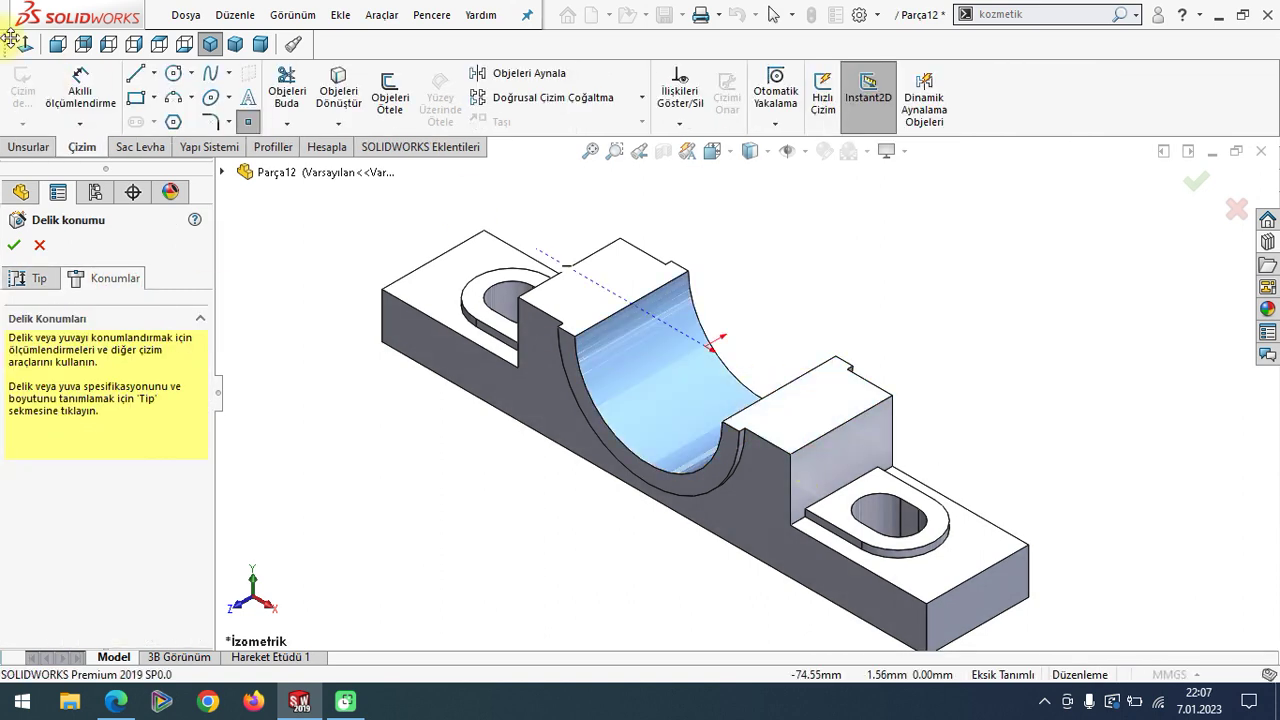
{"action": "left_click", "coordinate": [848, 397]}
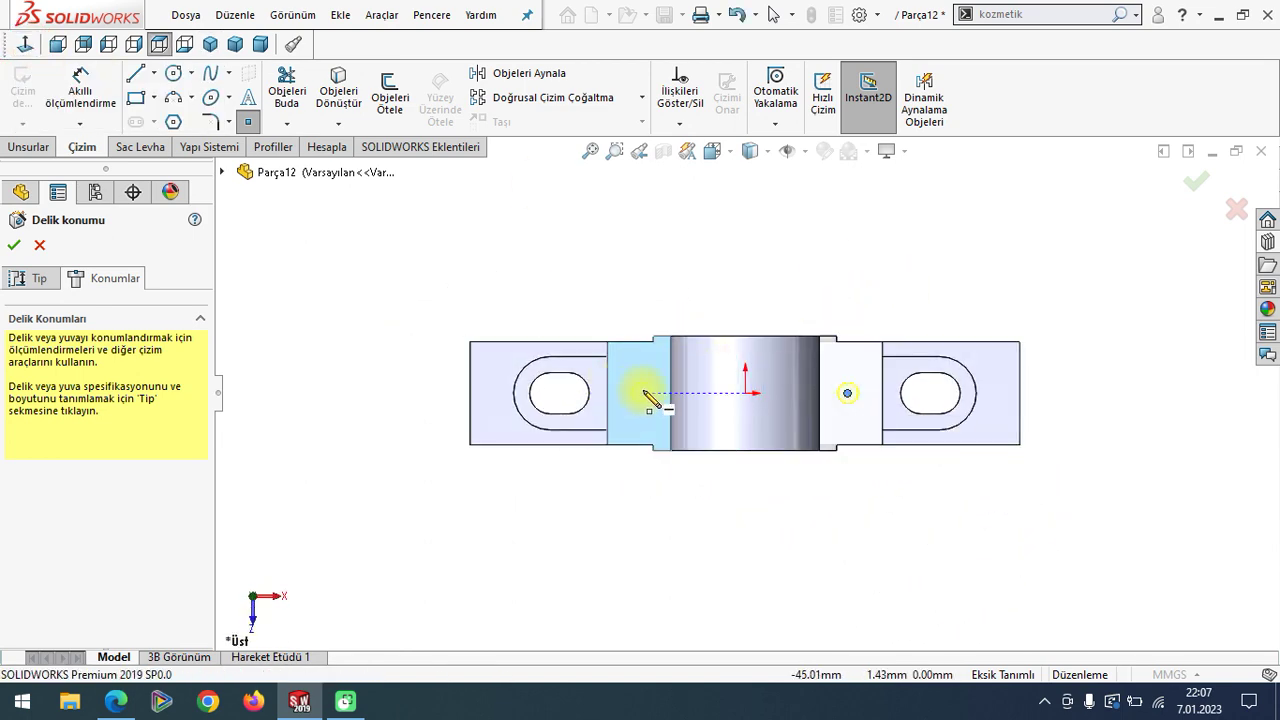
{"action": "left_click", "coordinate": [80, 90]}
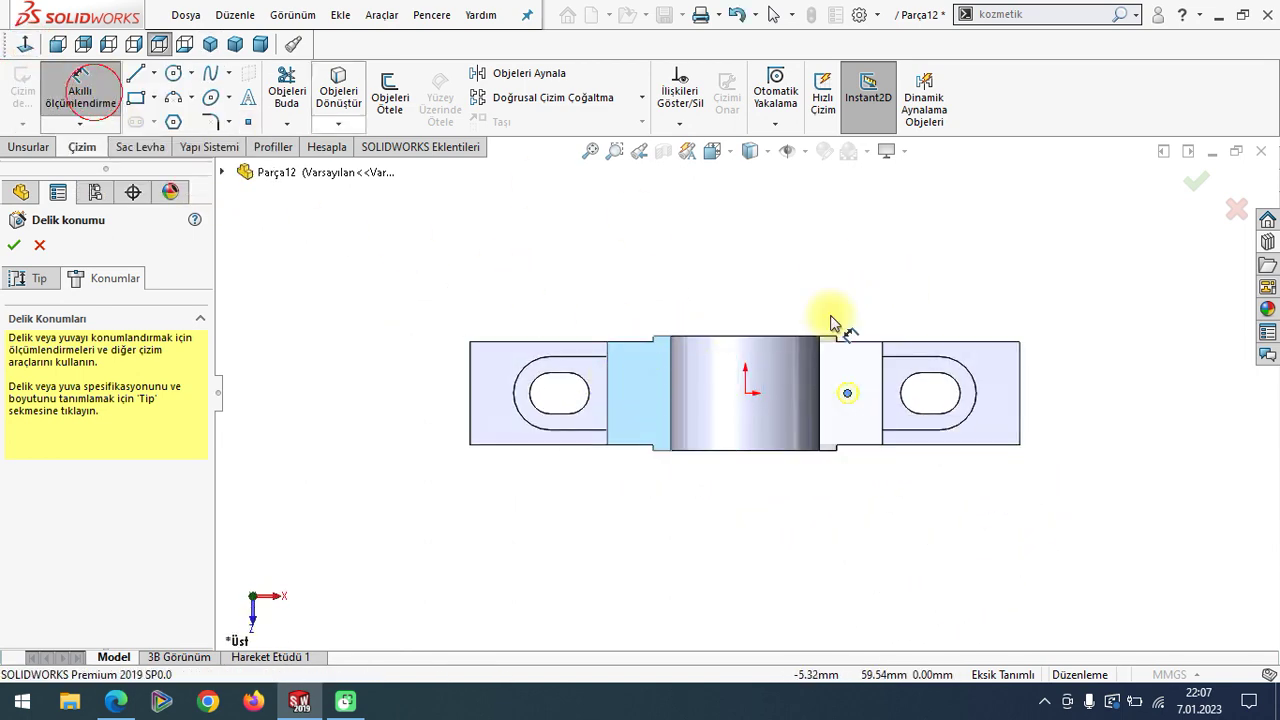
{"action": "left_click", "coordinate": [847, 396]}
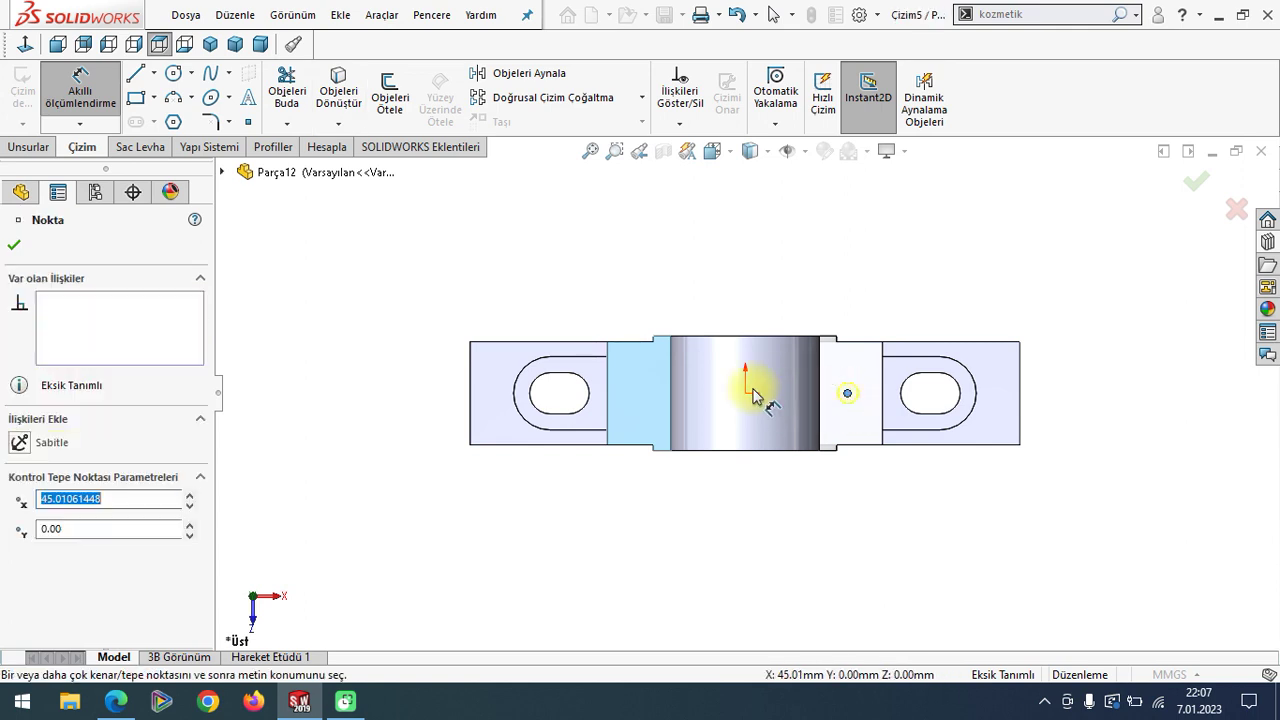
- Draw a vertical centerline through the middle of the part
{"action": "left_click", "coordinate": [173, 73]}
{"action": "left_click", "coordinate": [153, 73]}
{"action": "left_click", "coordinate": [178, 119]}
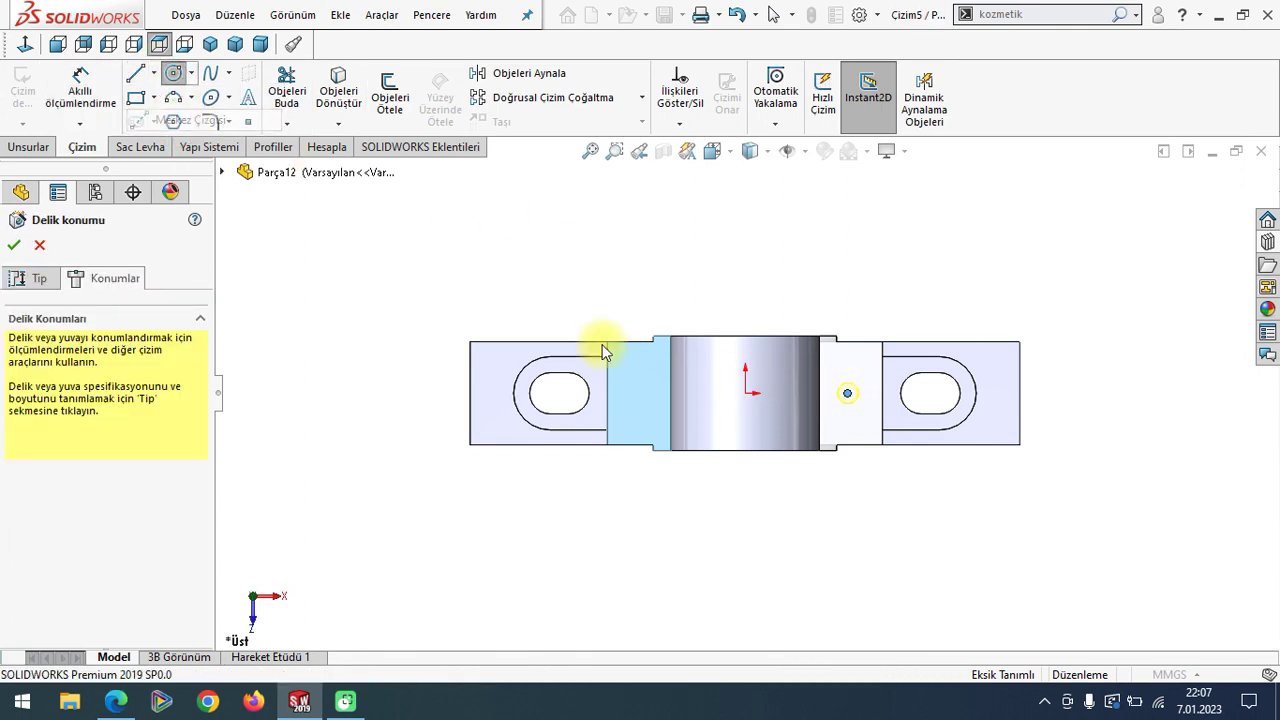
{"action": "left_click", "coordinate": [745, 468]}
{"action": "left_click", "coordinate": [745, 316]}
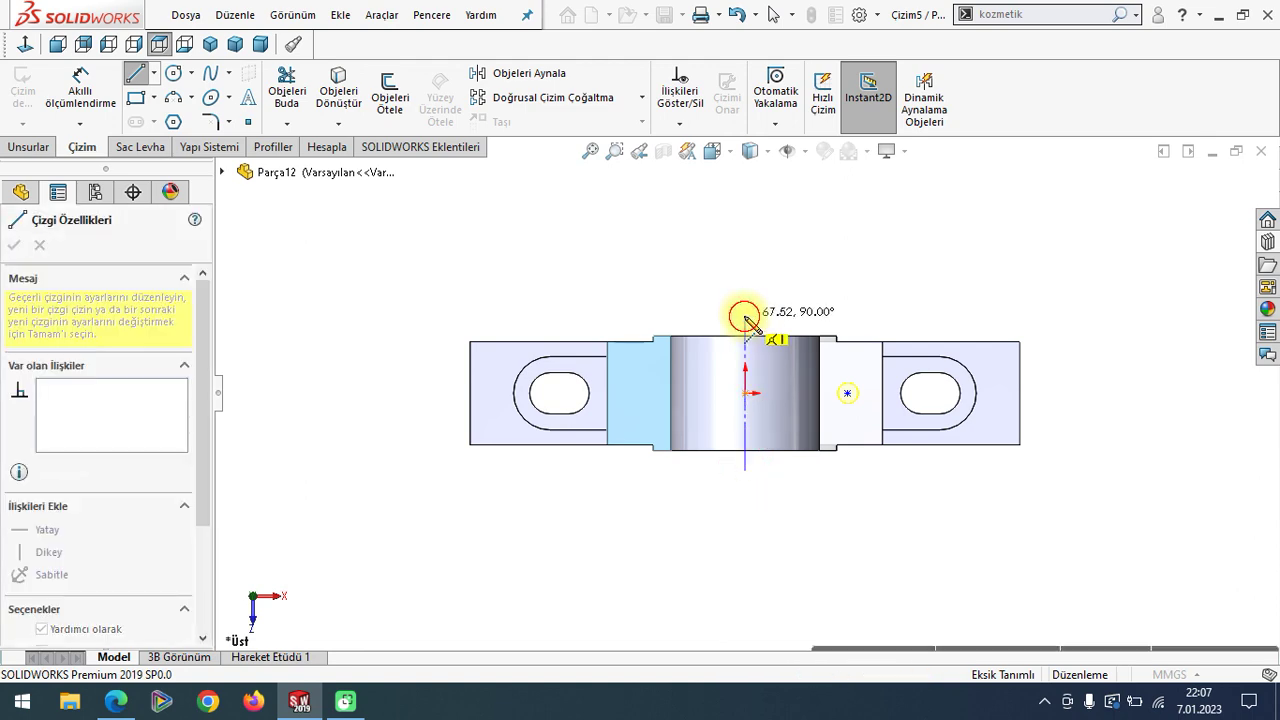
{"action": "key", "text": "Escape"}
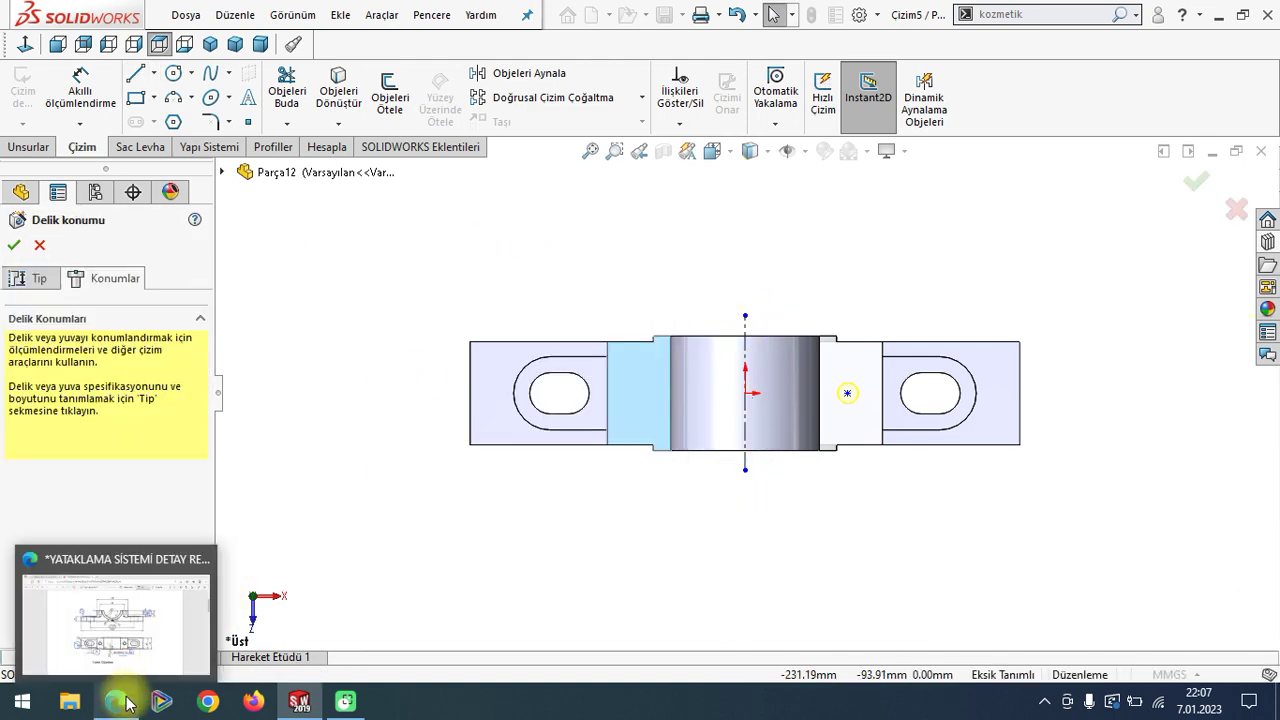
- Circle the 95 hole spacing on the PDF drawing and return to the model
{"action": "mouse_move", "coordinate": [116, 701]}
{"action": "left_click", "coordinate": [188, 620]}
{"action": "left_click_drag", "start_coordinate": [634, 182], "coordinate": [587, 198]}
{"action": "left_click", "coordinate": [298, 700]}
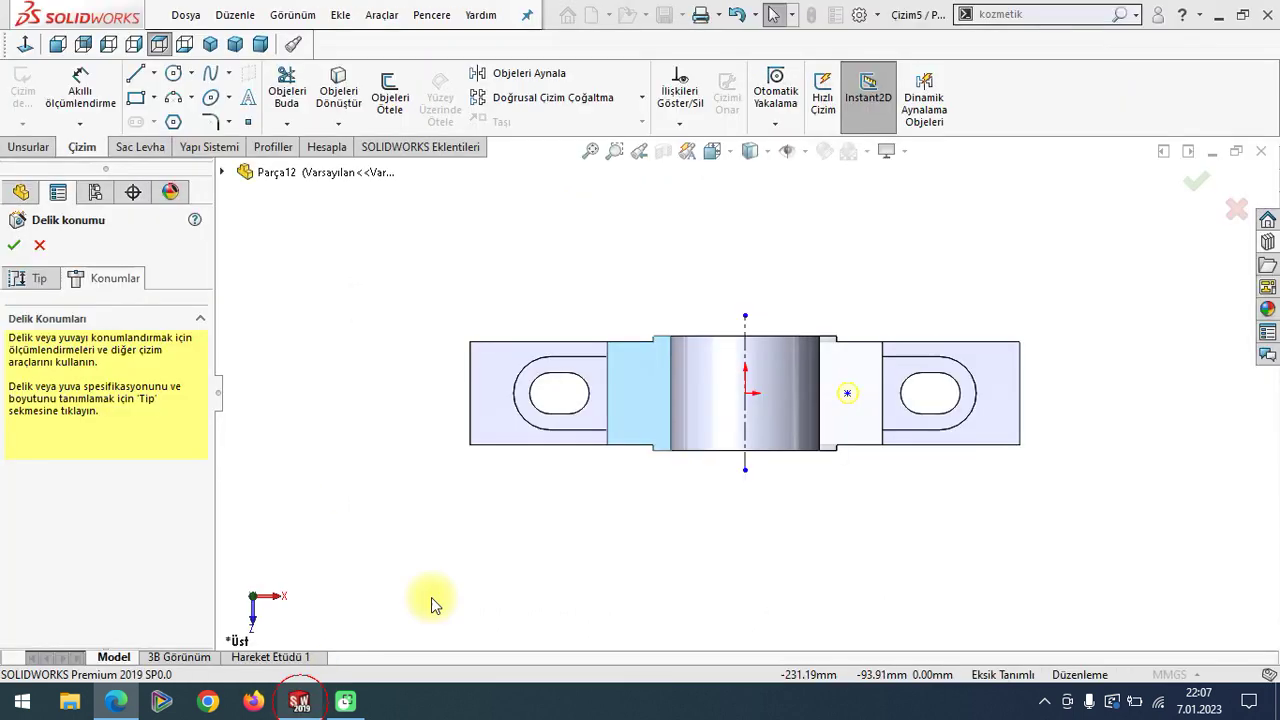
{"action": "left_click", "coordinate": [84, 106]}
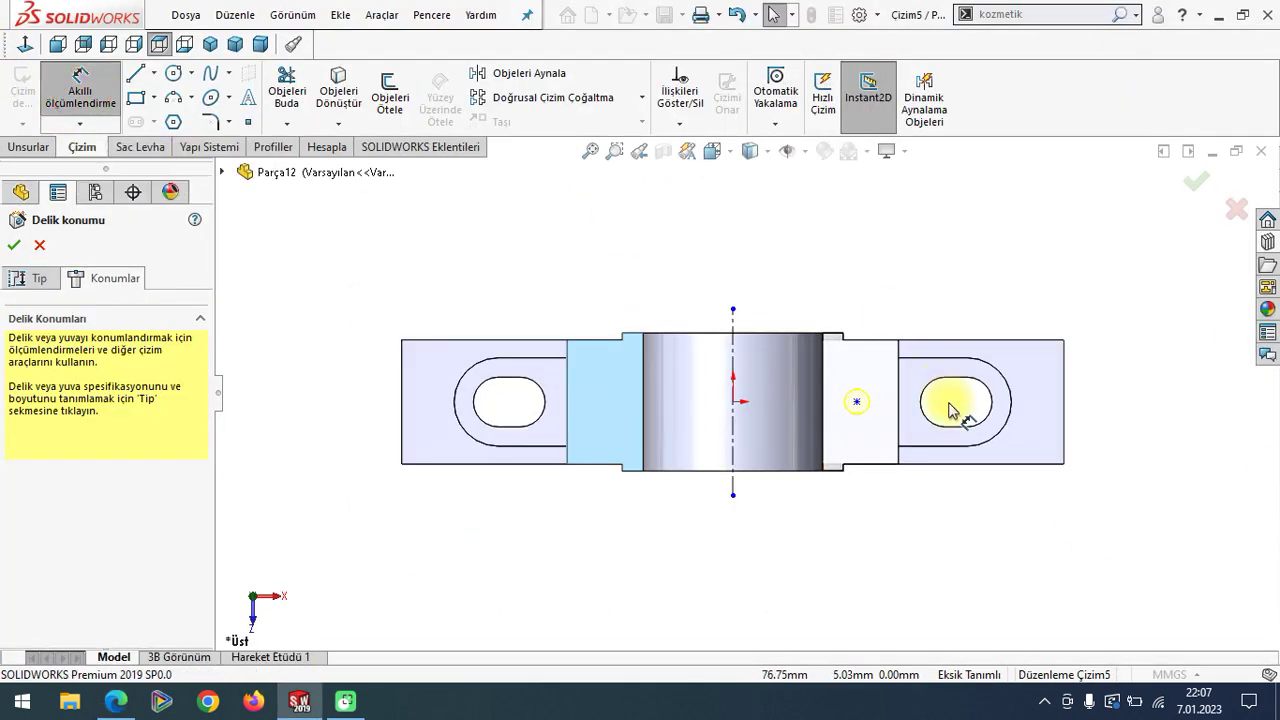
- Dimension the hole point against the centerline to give 95 mm spacing
{"action": "left_click", "coordinate": [856, 401]}
{"action": "left_click", "coordinate": [700, 340]}
{"action": "left_click", "coordinate": [720, 247]}
{"action": "left_click", "coordinate": [722, 247]}
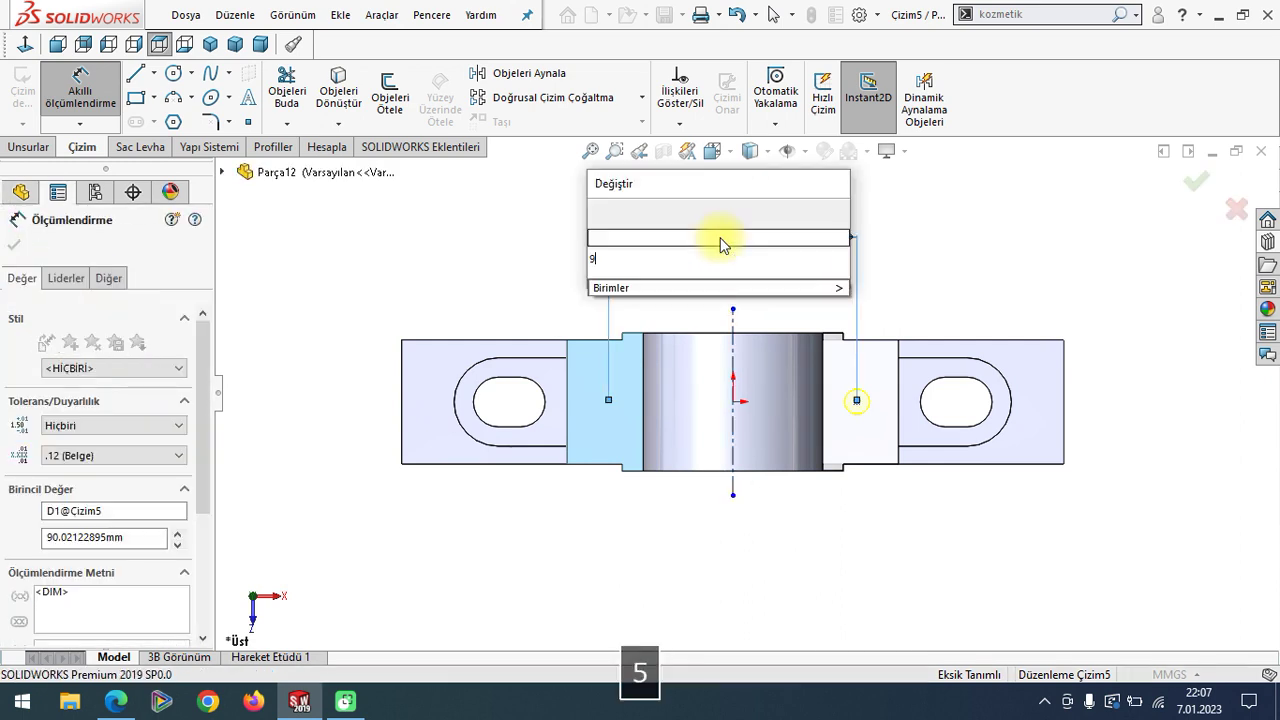
{"action": "key", "text": "Return"}
{"action": "left_click", "coordinate": [14, 245]}
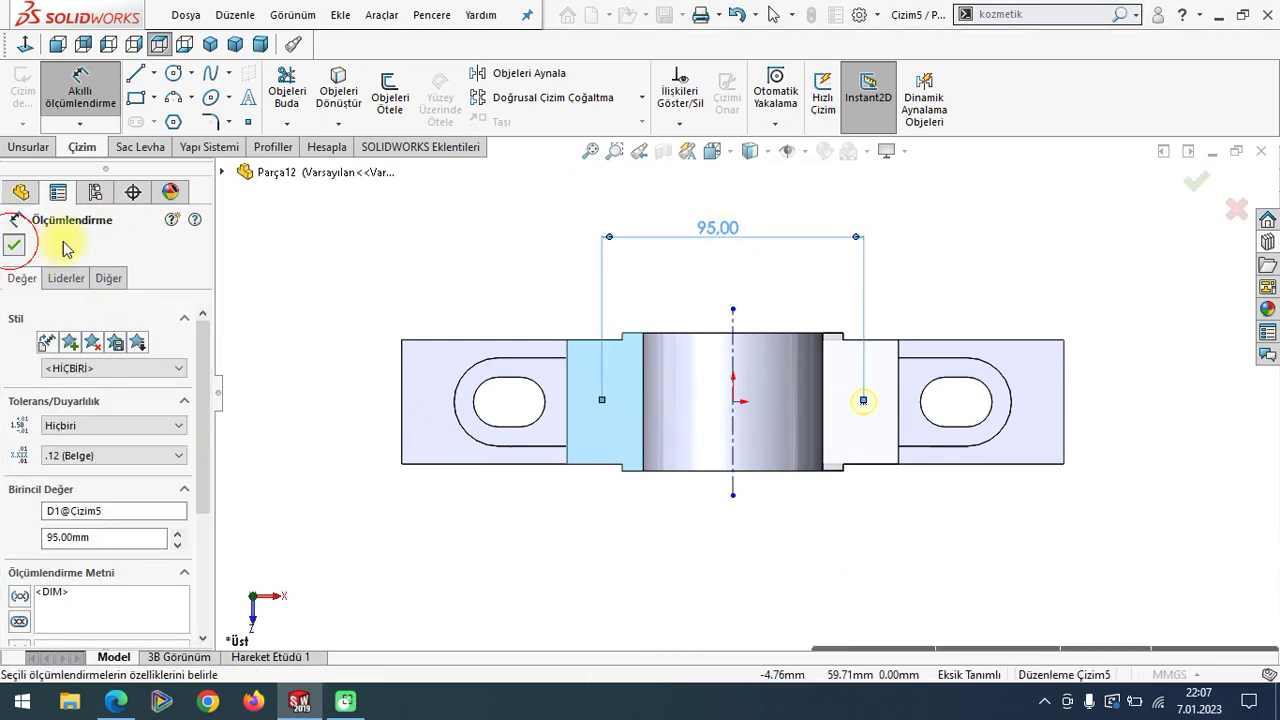
- Make the hole point horizontal with the origin
{"action": "left_click", "coordinate": [863, 401]}
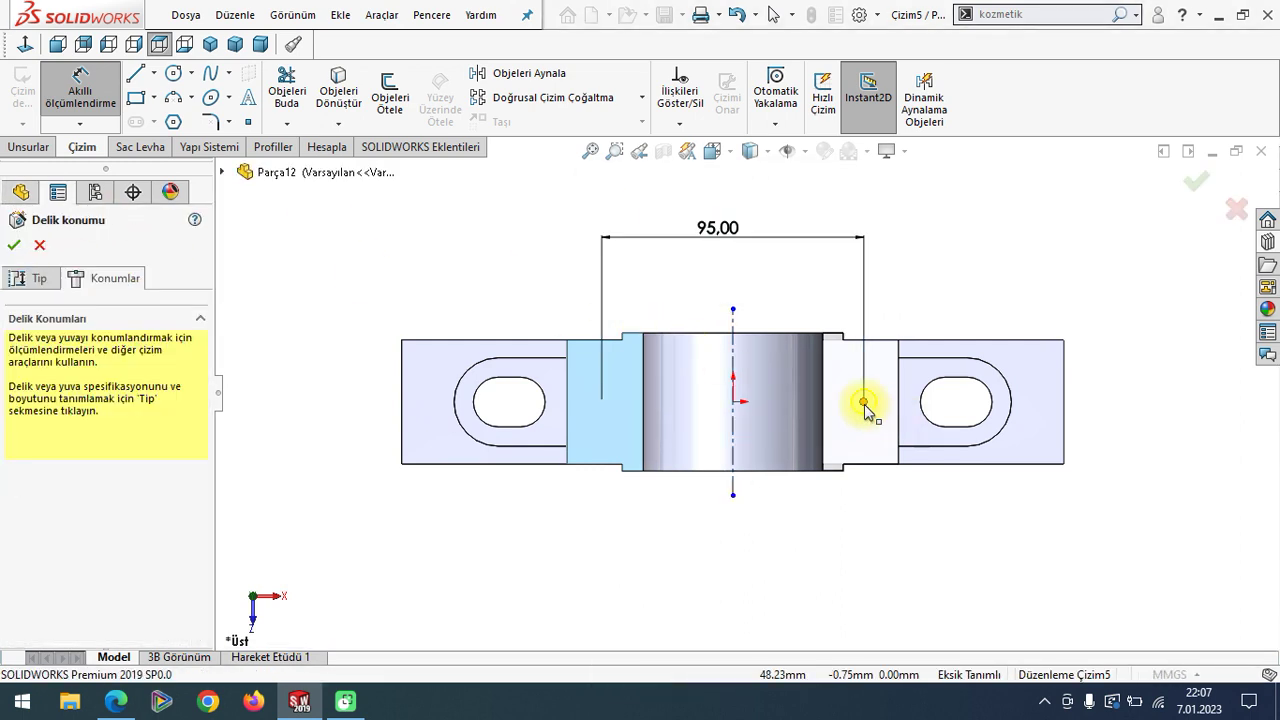
{"action": "left_click", "coordinate": [733, 401], "text": "ctrl"}
{"action": "left_click", "coordinate": [20, 472]}
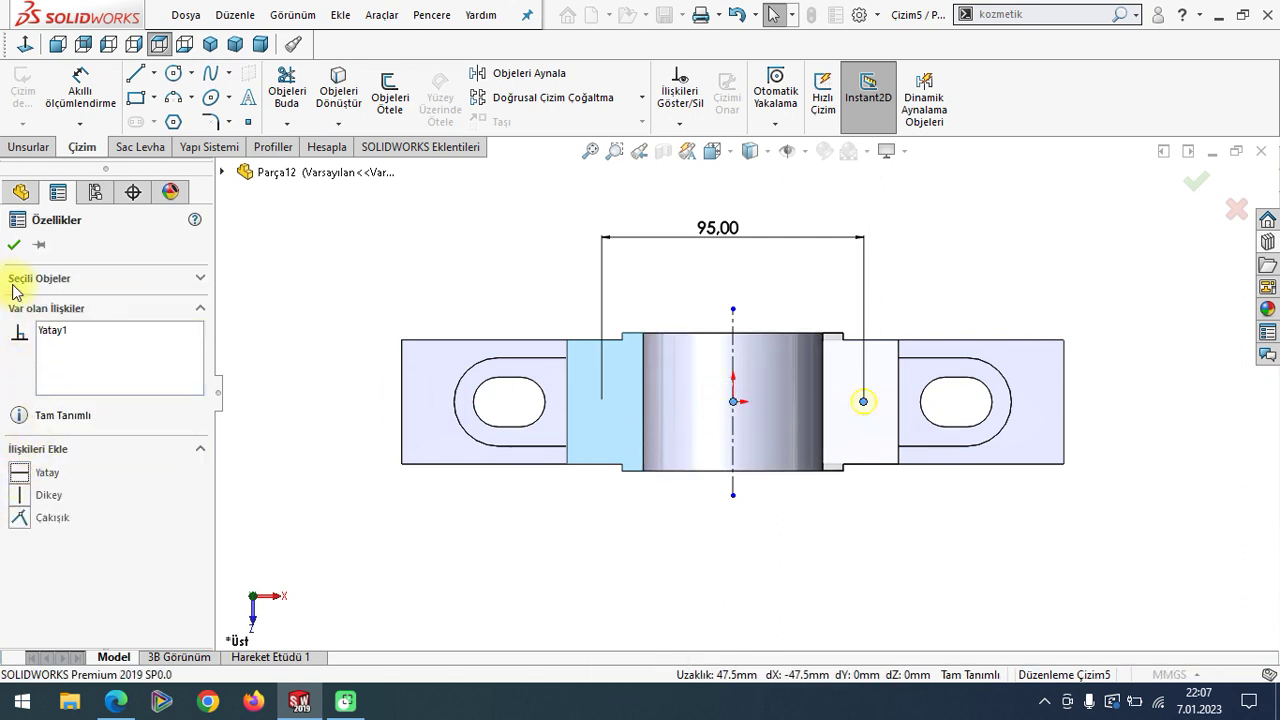
{"action": "left_click", "coordinate": [12, 245]}
- Mirror the hole point about the centerline onto the left block, then orbit to 3D
{"action": "left_click", "coordinate": [863, 401]}
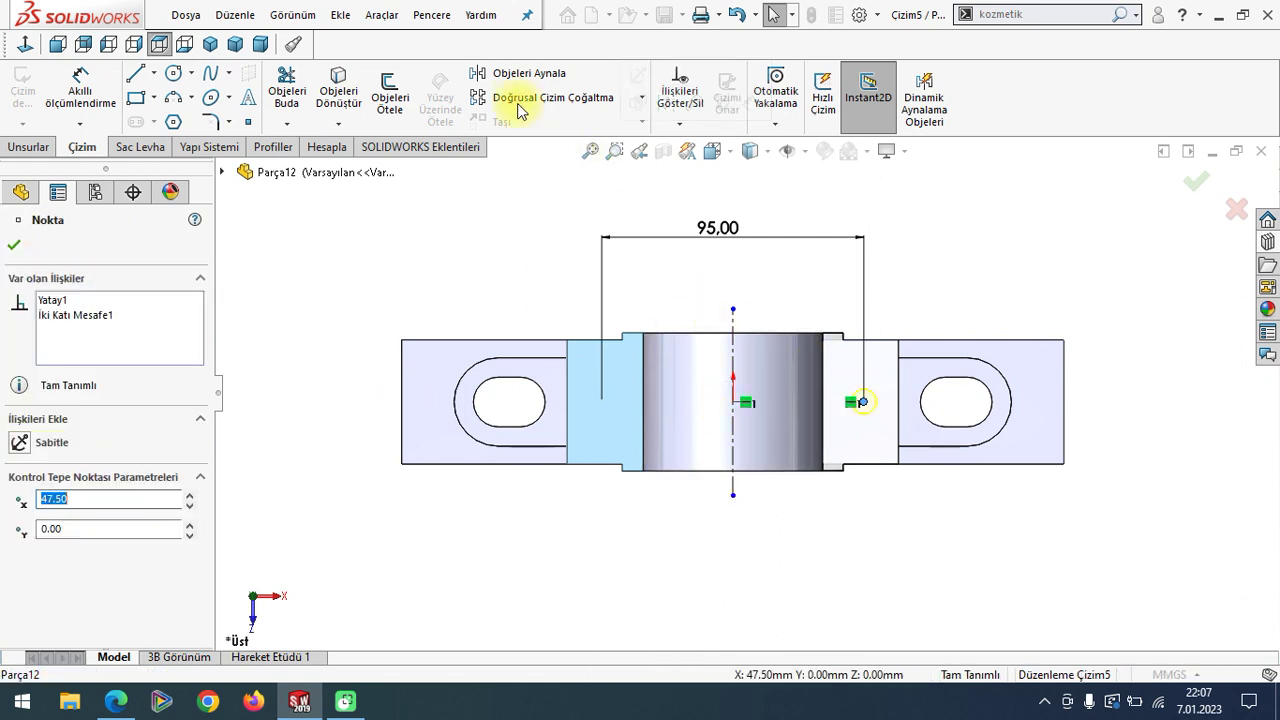
{"action": "left_click", "coordinate": [521, 80]}
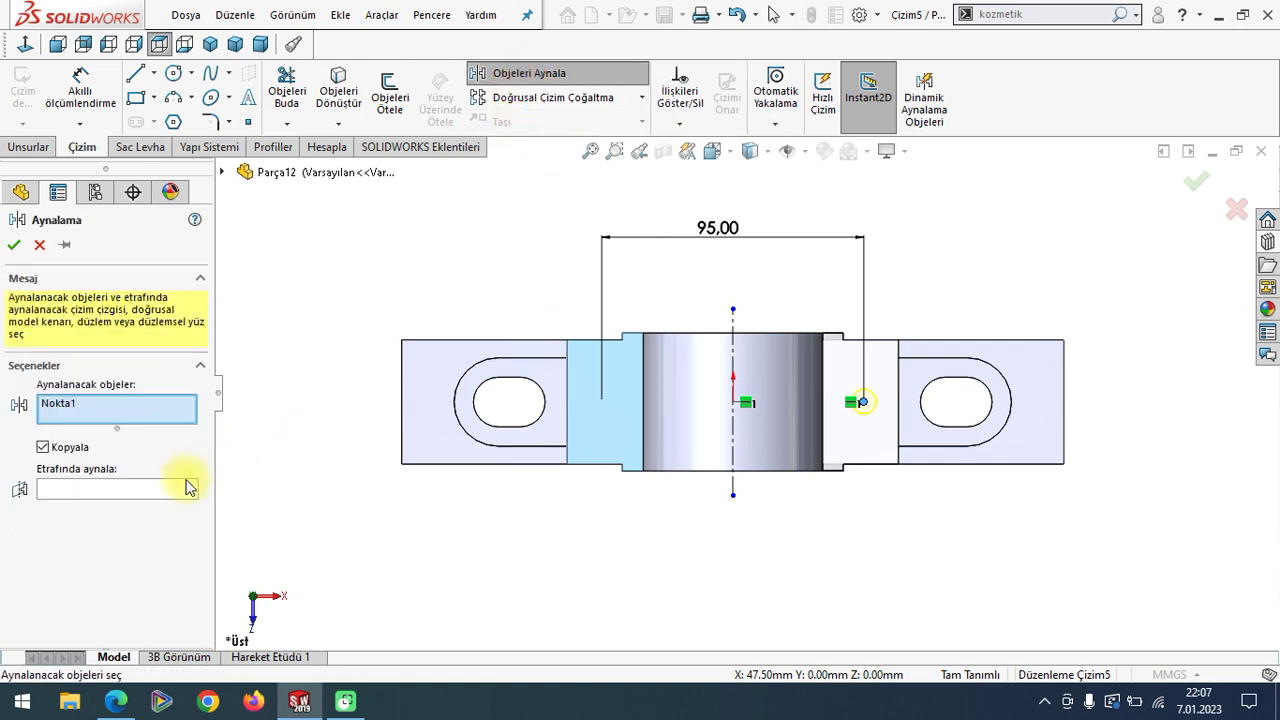
{"action": "left_click", "coordinate": [734, 362]}
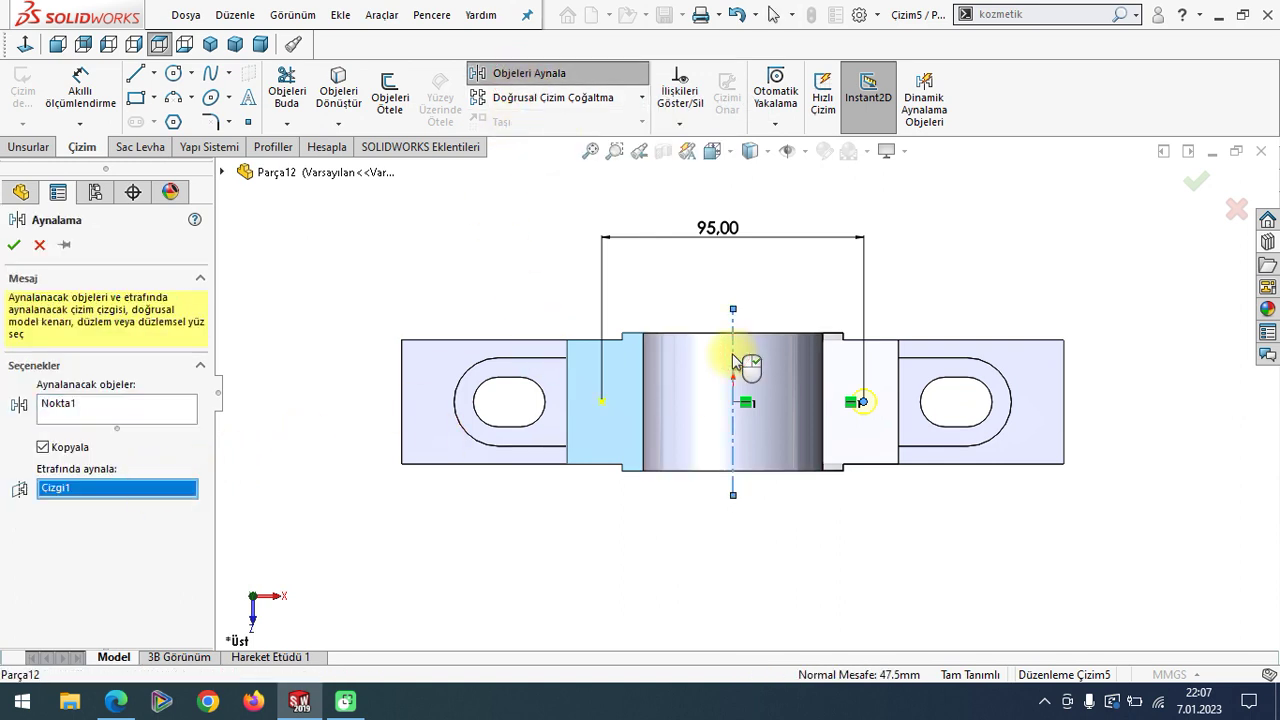
{"action": "left_click", "coordinate": [14, 245]}
{"action": "scroll", "coordinate": [852, 386], "scroll_direction": "down", "scroll_amount": 1}
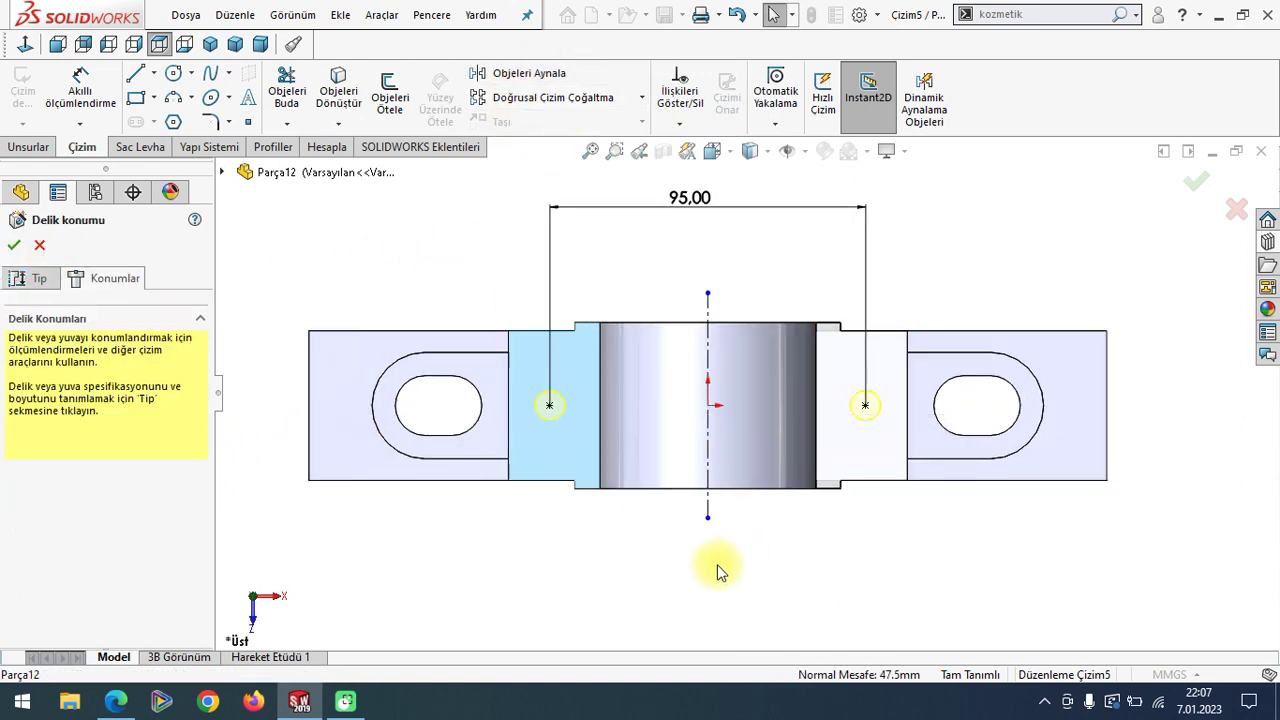
{"action": "middle_click_drag", "start_coordinate": [718, 572], "coordinate": [643, 386]}
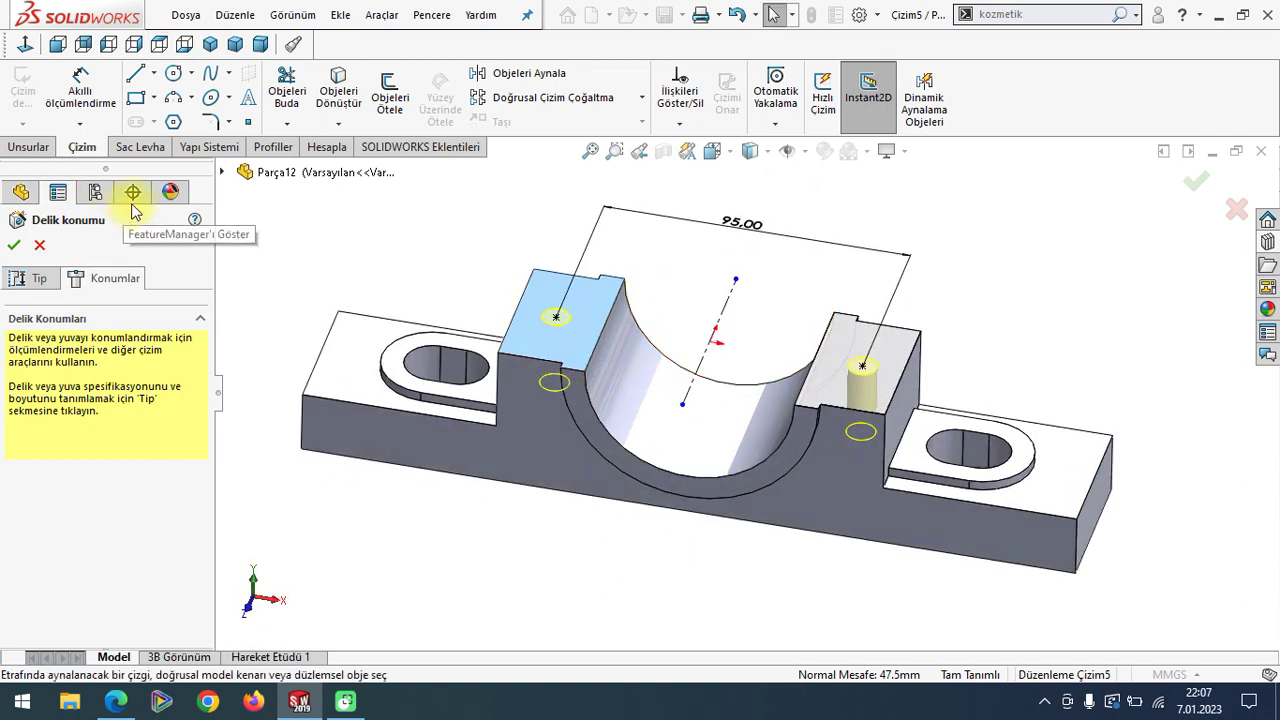
- Create the two M10x1.0 tapped holes and enable shaded cosmetic threads in the Annotations details
{"action": "left_click", "coordinate": [13, 246]}
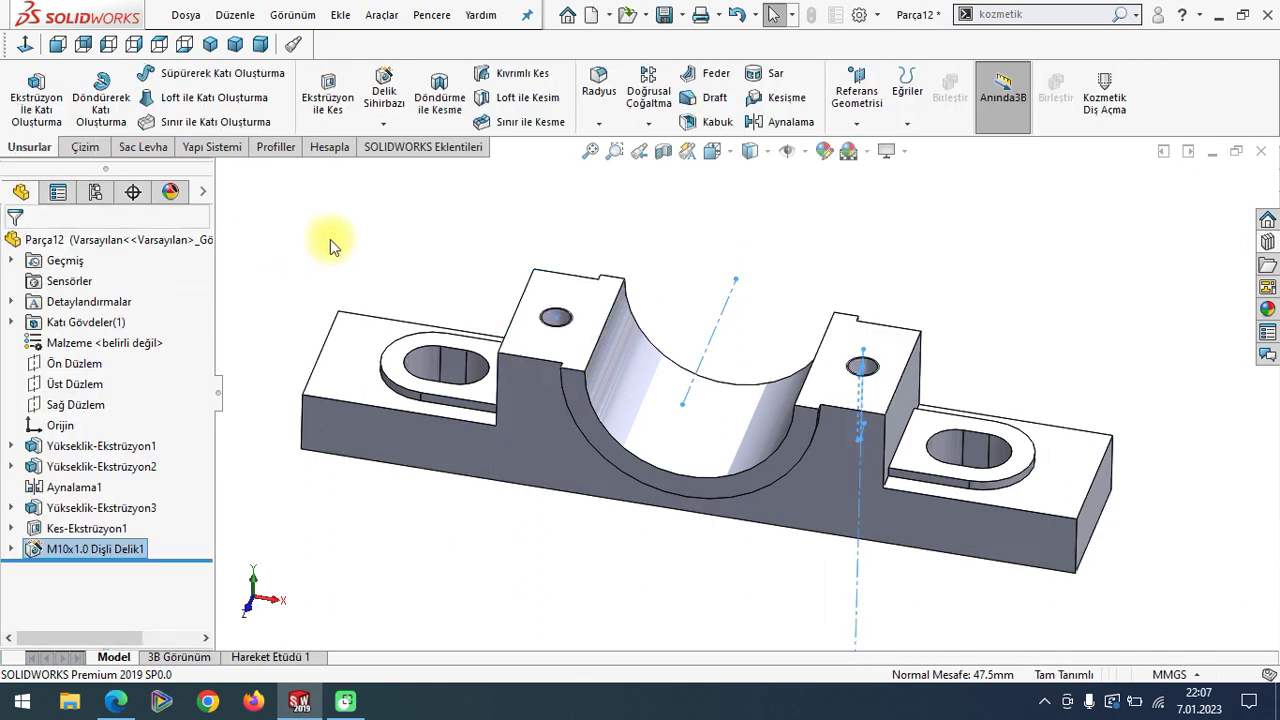
{"action": "right_click", "coordinate": [102, 302]}
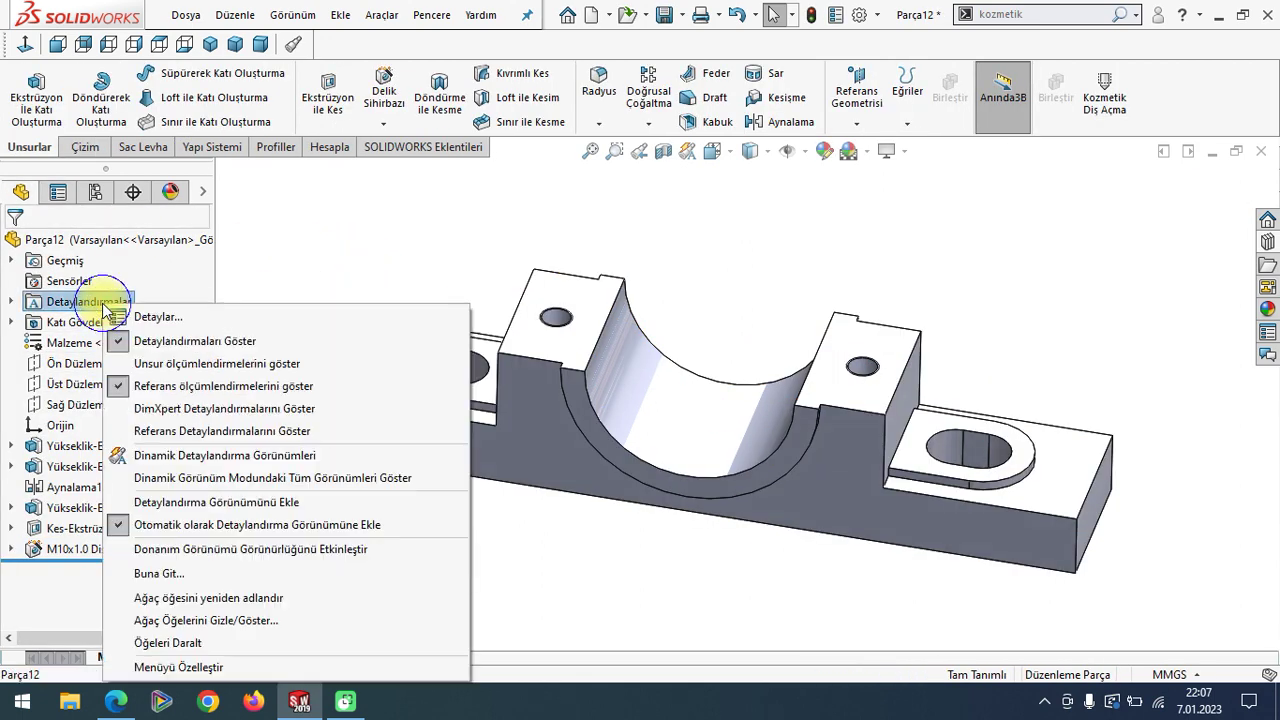
{"action": "left_click", "coordinate": [160, 320]}
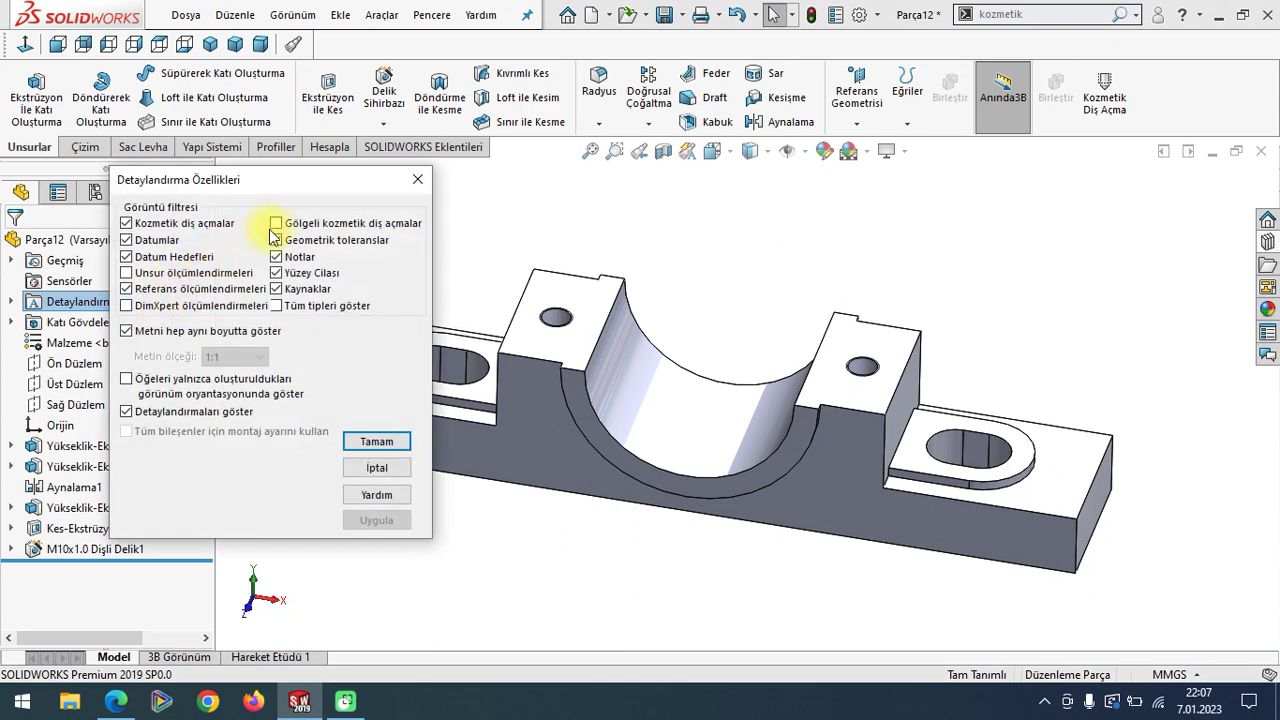
{"action": "left_click", "coordinate": [376, 441]}
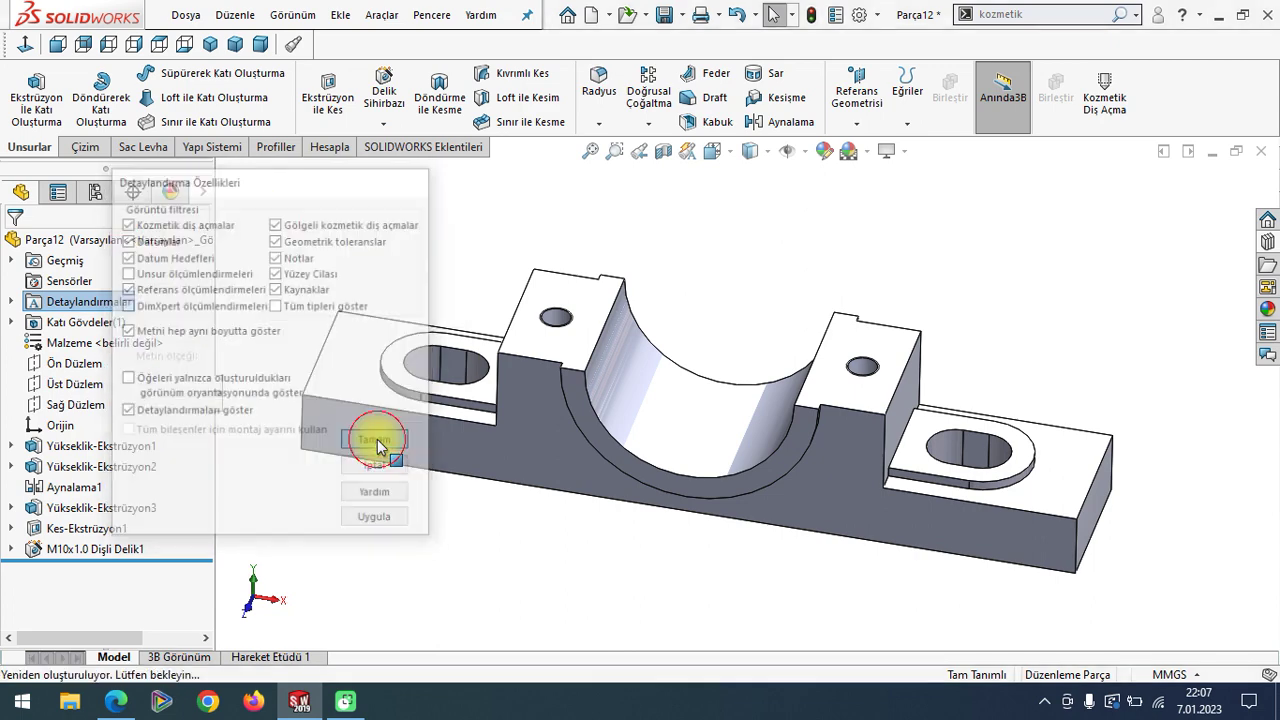
- Zoom and orbit around the part to inspect the threaded holes
{"action": "scroll", "coordinate": [860, 340], "scroll_direction": "down", "scroll_amount": 5}
{"action": "middle_click_drag", "start_coordinate": [838, 420], "coordinate": [820, 368]}
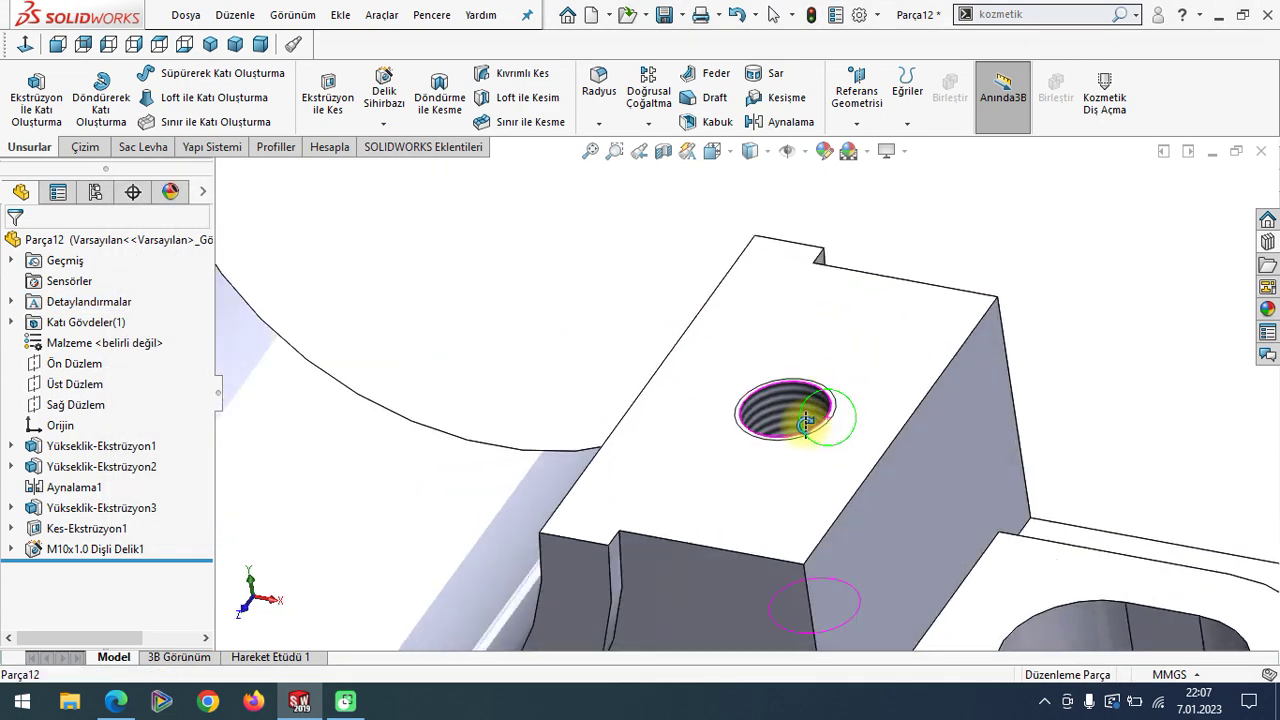
{"action": "scroll", "coordinate": [820, 368], "scroll_direction": "up", "scroll_amount": 2}
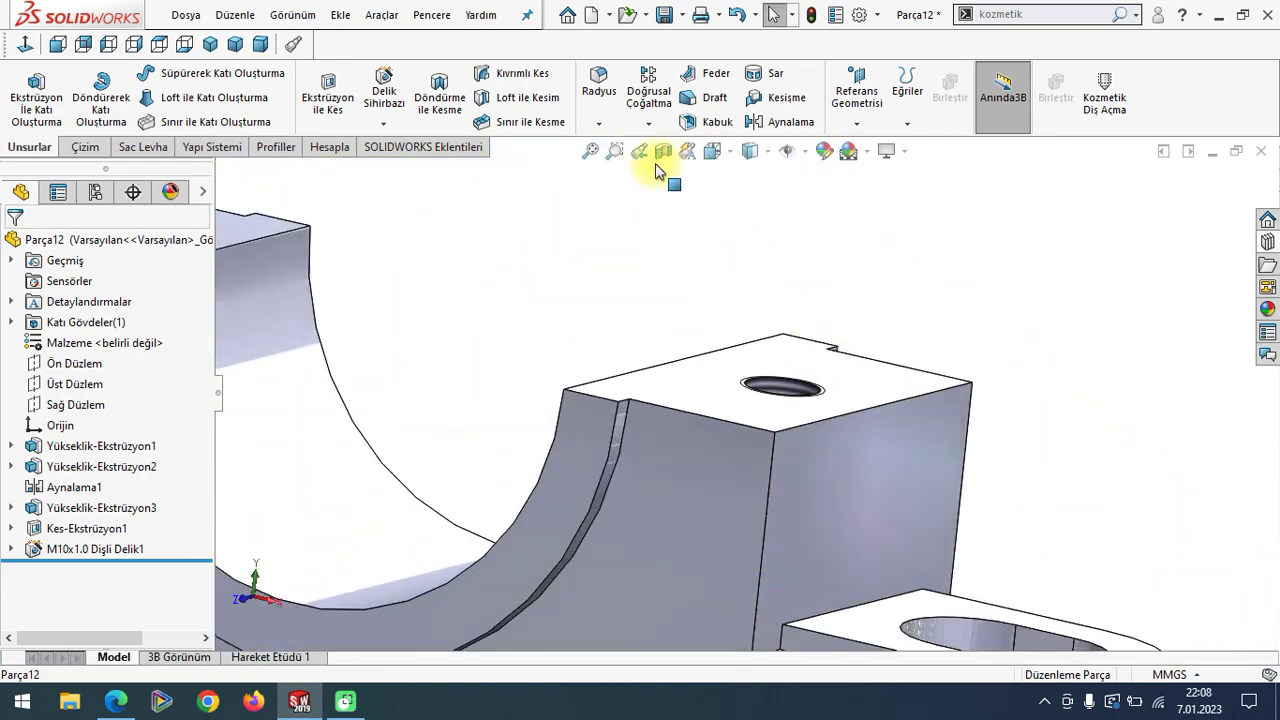
{"action": "left_click", "coordinate": [590, 152]}
{"action": "mouse_move", "coordinate": [818, 333]}
{"action": "middle_mouse_down"}
{"action": "mouse_move", "coordinate": [771, 408]}
{"action": "mouse_move", "coordinate": [798, 237]}
{"action": "mouse_move", "coordinate": [771, 508]}
{"action": "middle_mouse_up"}
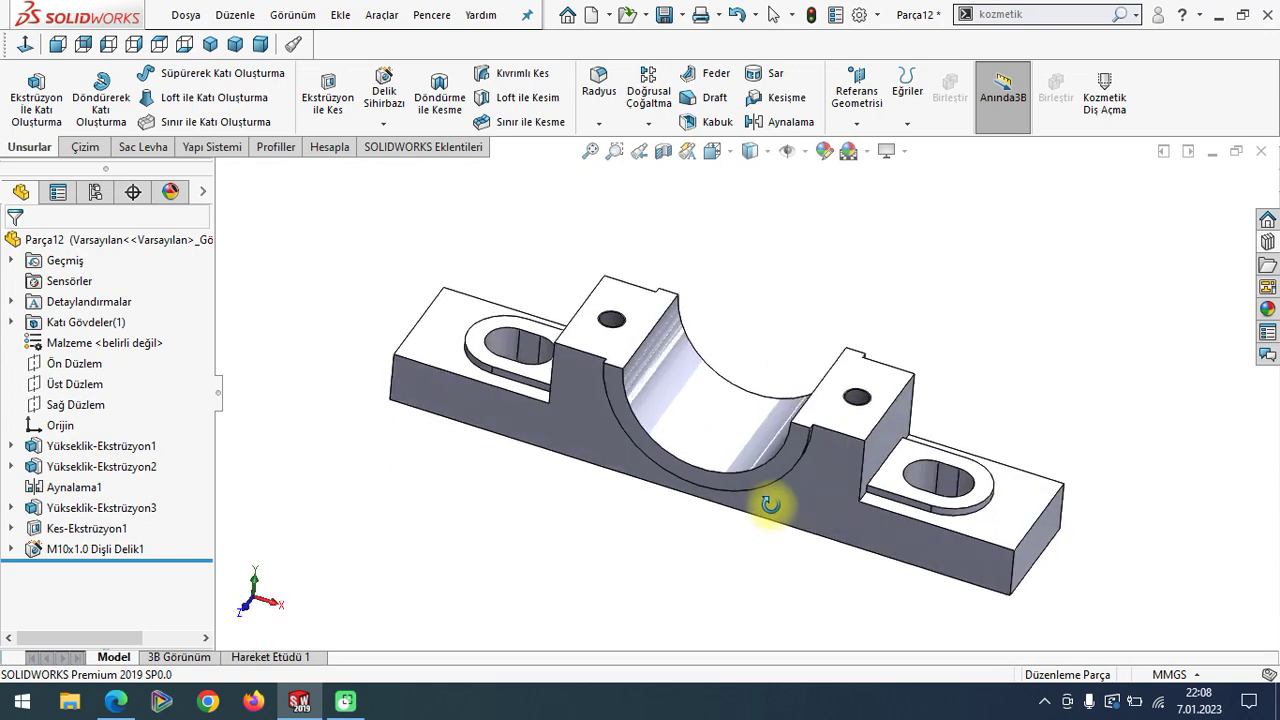
- On the PDF, erase the old ink circles (3, 95, 18, 24, R9, 10) and pen-circle the lube-hole dimensions
{"action": "left_click", "coordinate": [117, 702]}
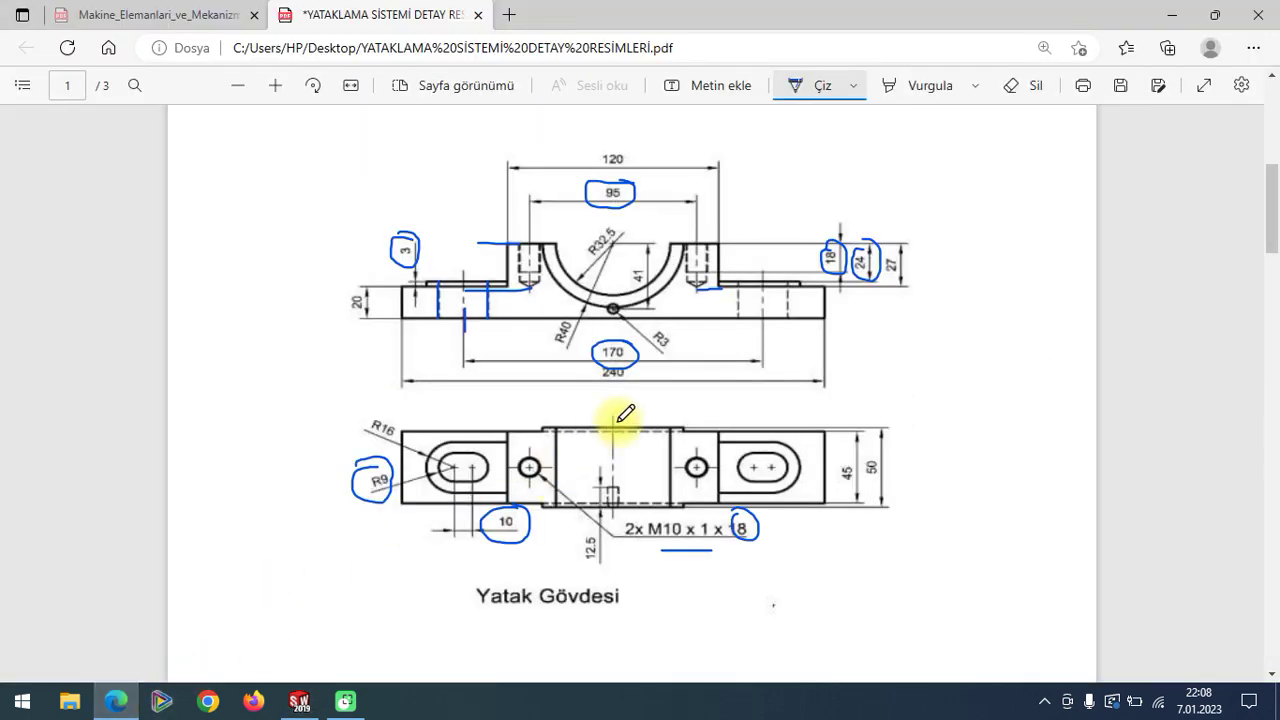
{"action": "left_click", "coordinate": [1035, 85]}
{"action": "left_click_drag", "start_coordinate": [405, 250], "coordinate": [610, 193]}
{"action": "left_click_drag", "start_coordinate": [835, 235], "coordinate": [880, 262]}
{"action": "left_click", "coordinate": [359, 475]}
{"action": "left_click_drag", "start_coordinate": [514, 486], "coordinate": [505, 528]}
{"action": "left_click_drag", "start_coordinate": [761, 519], "coordinate": [668, 529]}
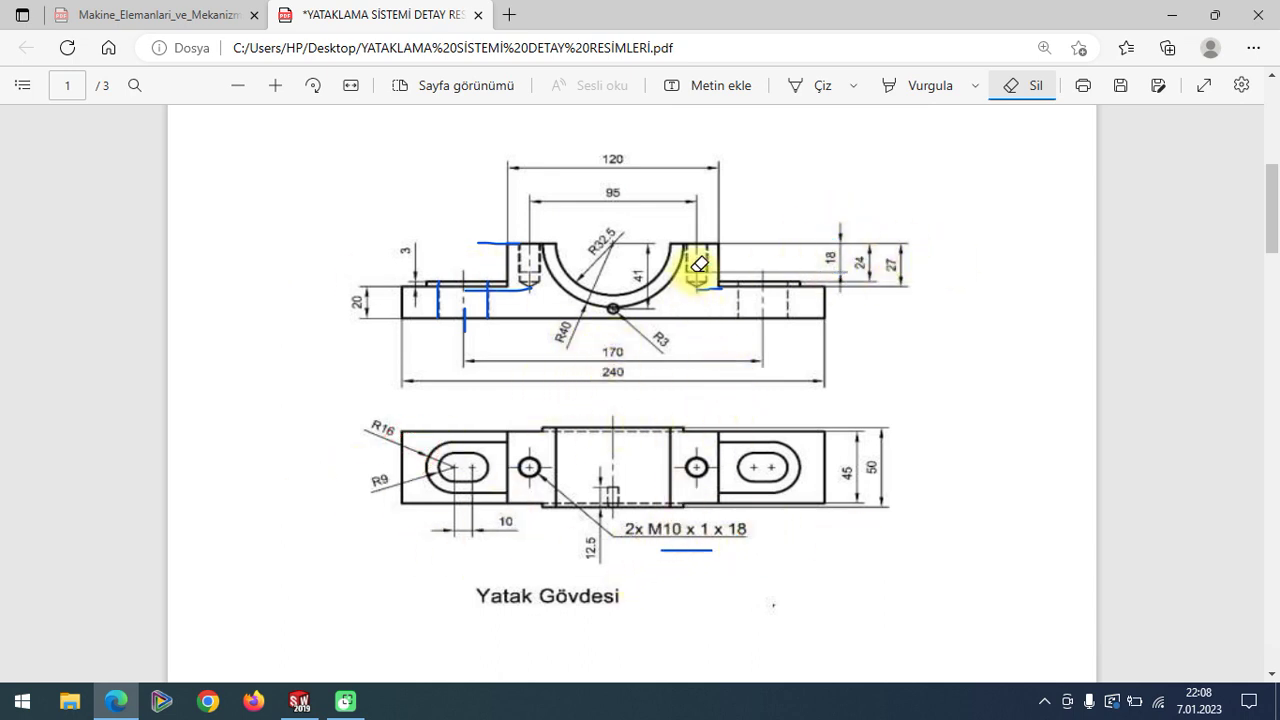
{"action": "left_click_drag", "start_coordinate": [500, 237], "coordinate": [515, 293]}
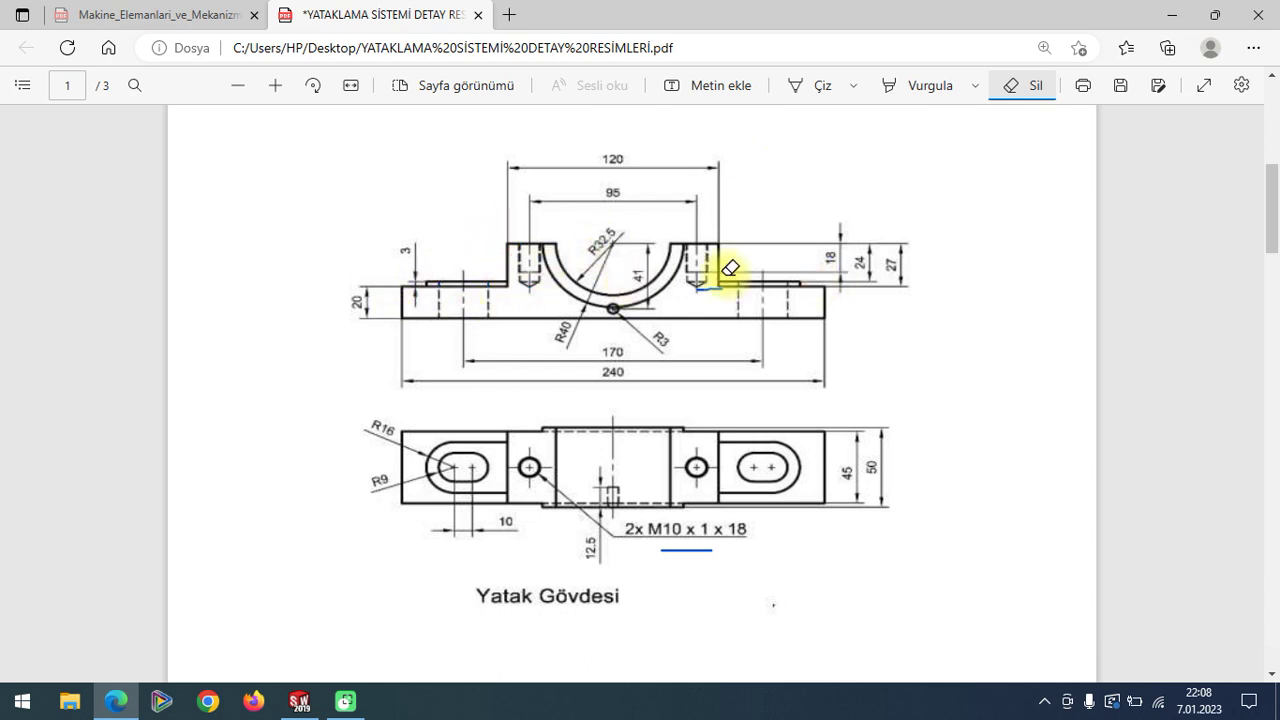
{"action": "left_click", "coordinate": [831, 90]}
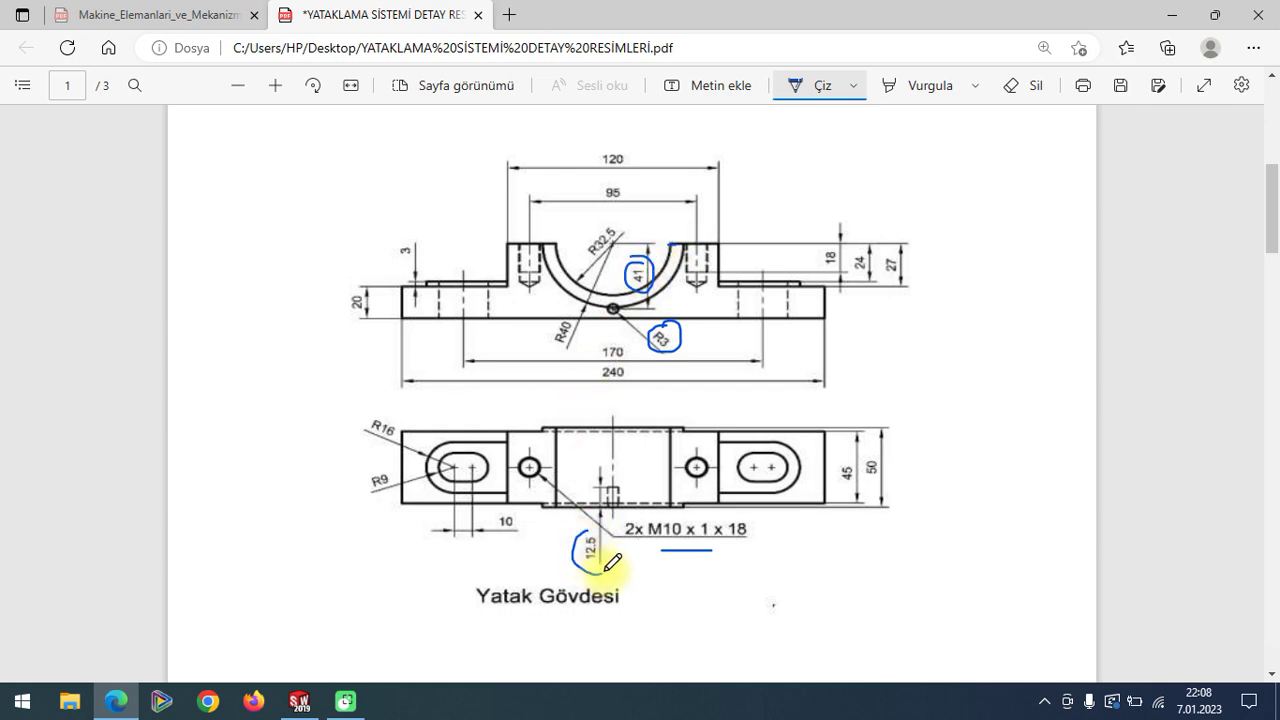
{"action": "left_click", "coordinate": [299, 701]}
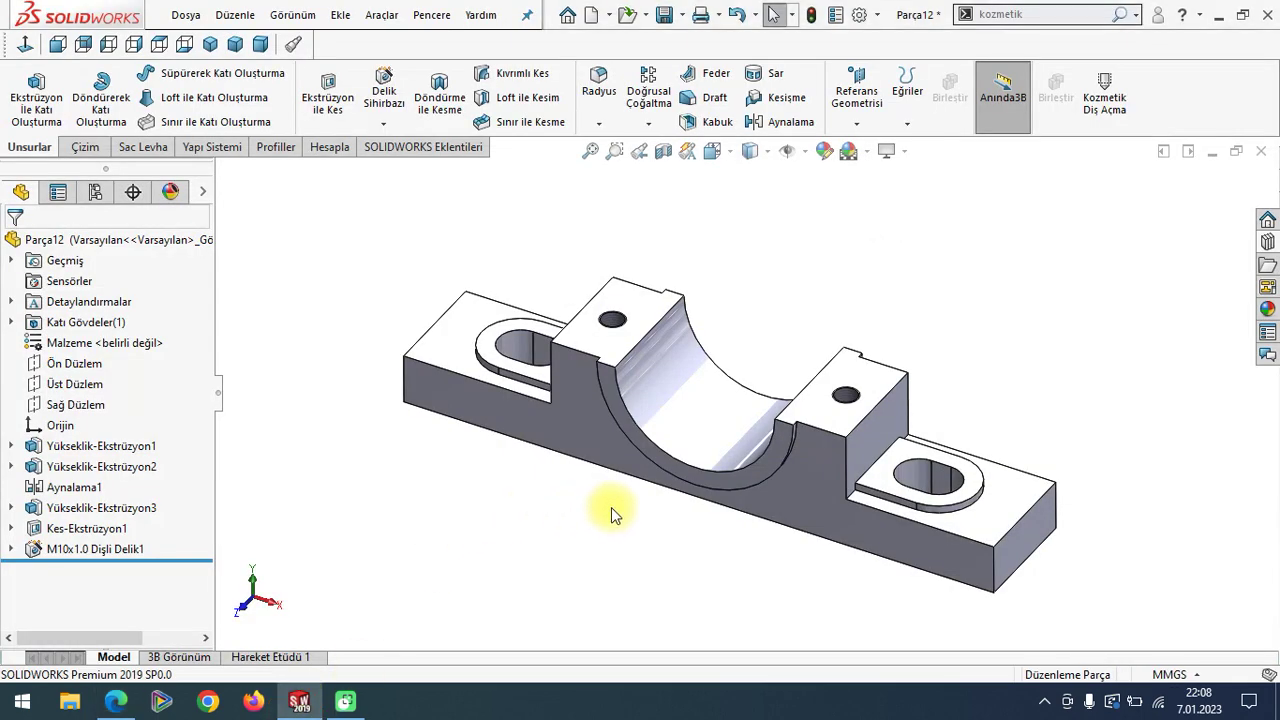
- Start a sketch on the housing's front face and draw a small circle below the origin
{"action": "scroll", "coordinate": [687, 483], "scroll_direction": "down", "scroll_amount": 4}
{"action": "scroll", "coordinate": [687, 483], "scroll_direction": "down", "scroll_amount": 2}
{"action": "left_click", "coordinate": [737, 463]}
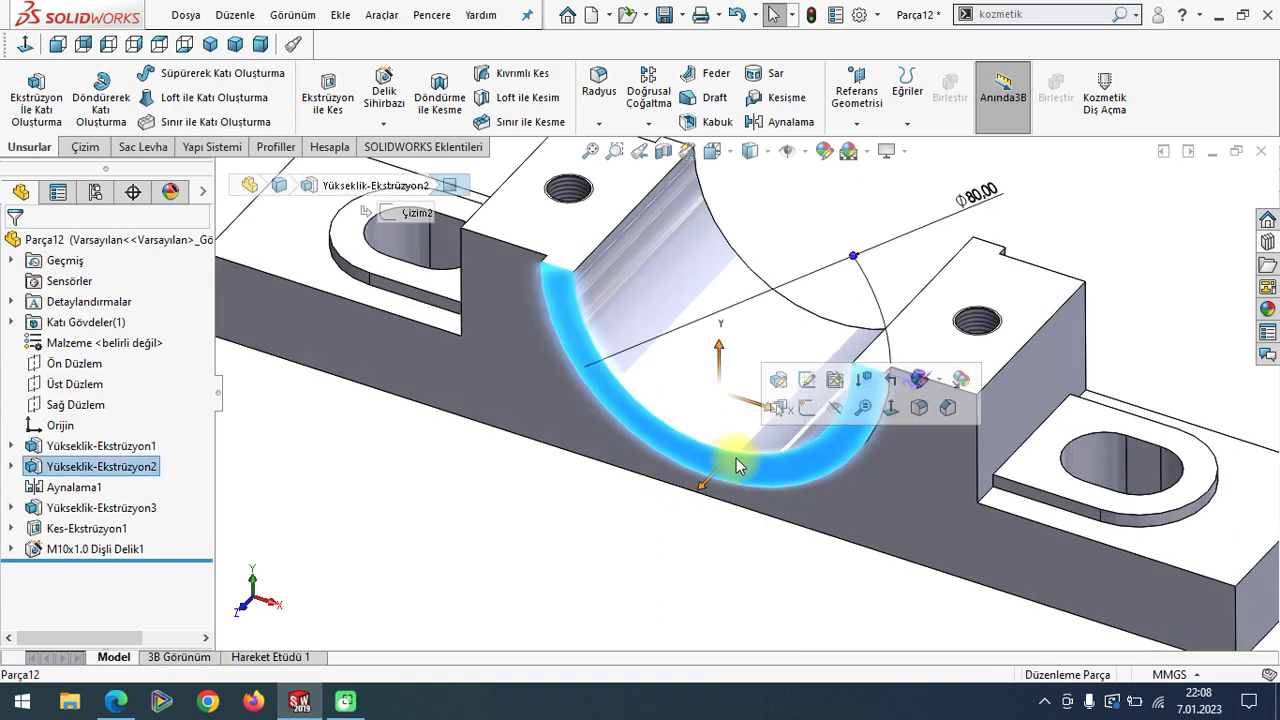
{"action": "left_click", "coordinate": [806, 409]}
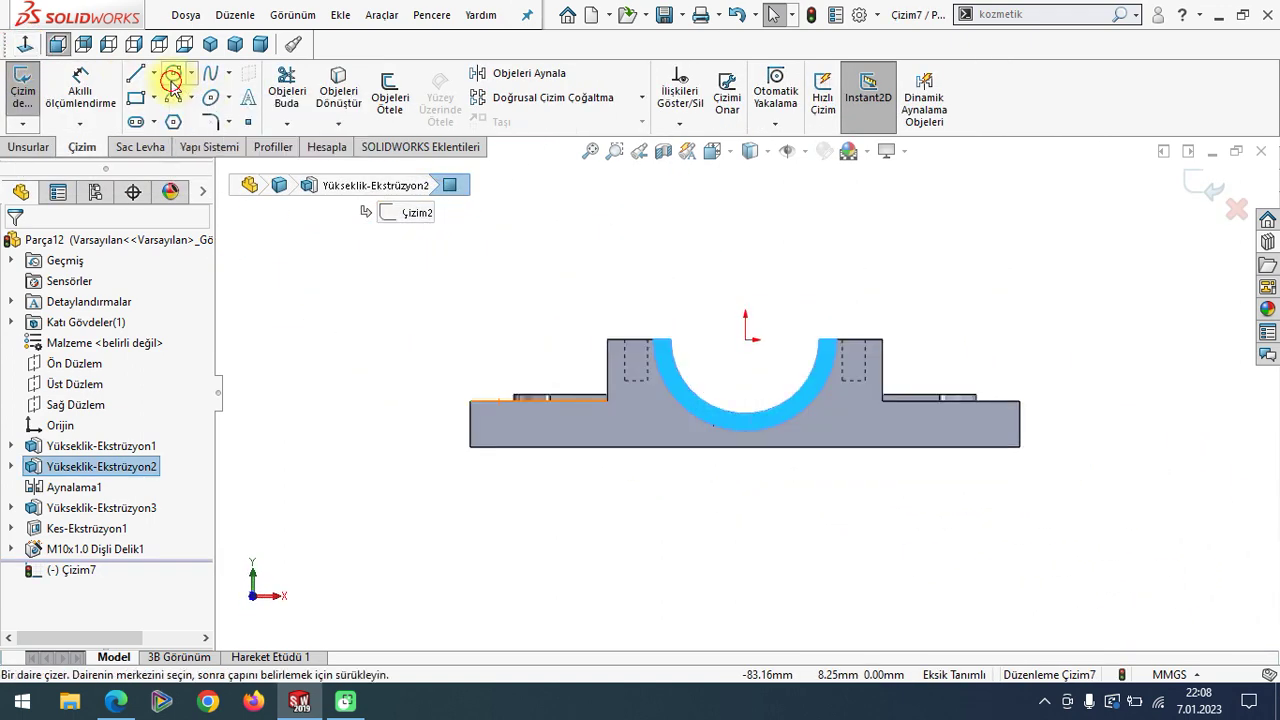
{"action": "left_click", "coordinate": [173, 73]}
{"action": "scroll", "coordinate": [730, 450], "scroll_direction": "down", "scroll_amount": 1}
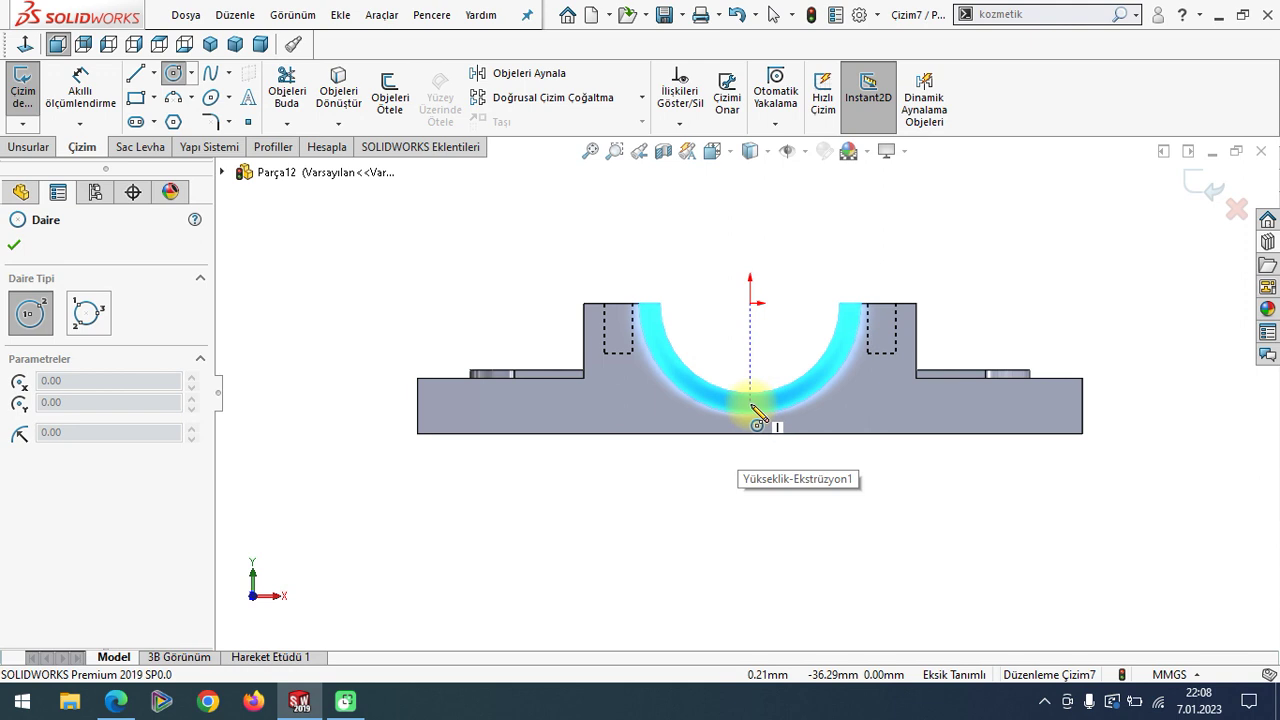
{"action": "left_click", "coordinate": [756, 411]}
{"action": "left_click", "coordinate": [765, 412]}
{"action": "right_click", "coordinate": [727, 320]}
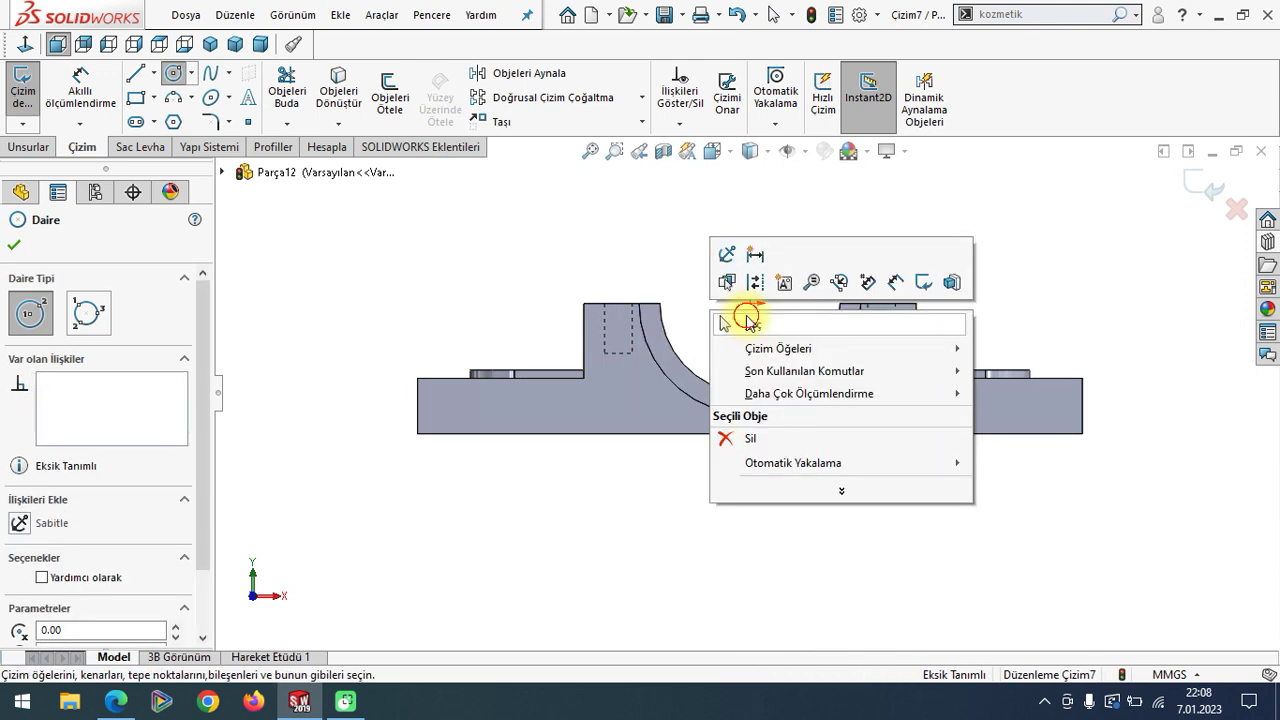
{"action": "left_click", "coordinate": [727, 320]}
- Dimension the circle's diameter as Ø6
{"action": "left_click", "coordinate": [590, 150]}
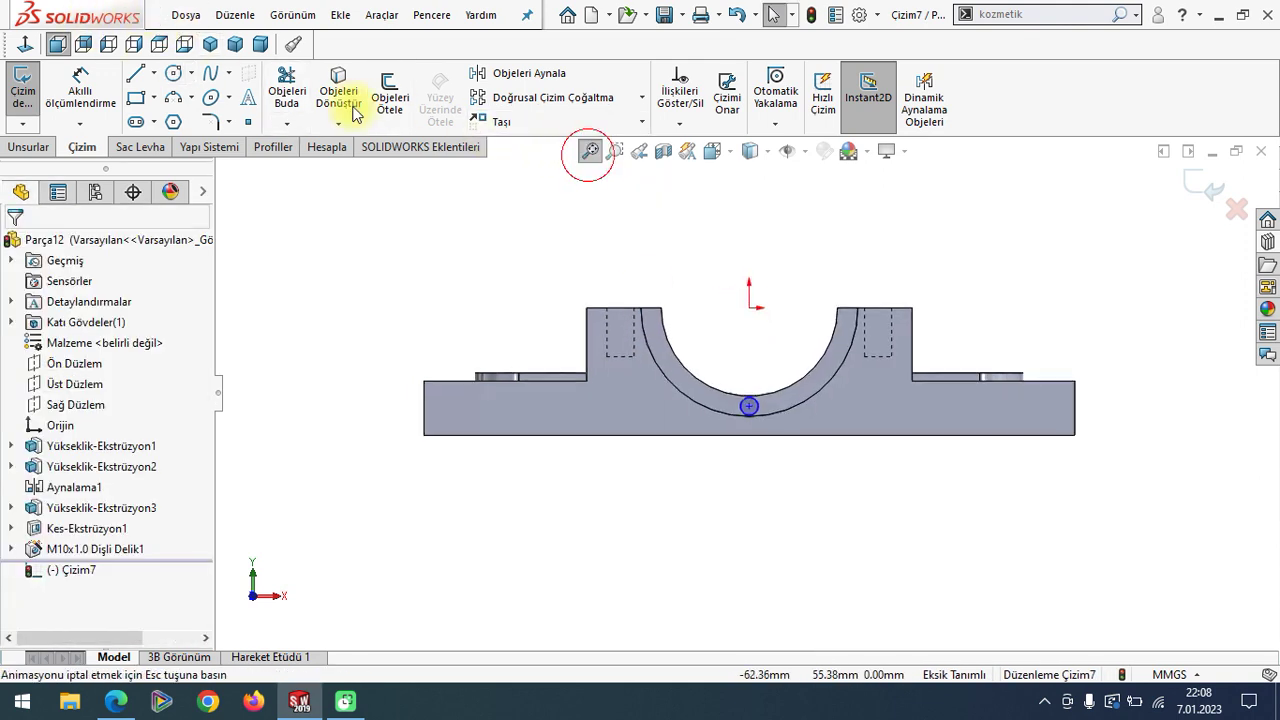
{"action": "left_click", "coordinate": [616, 153]}
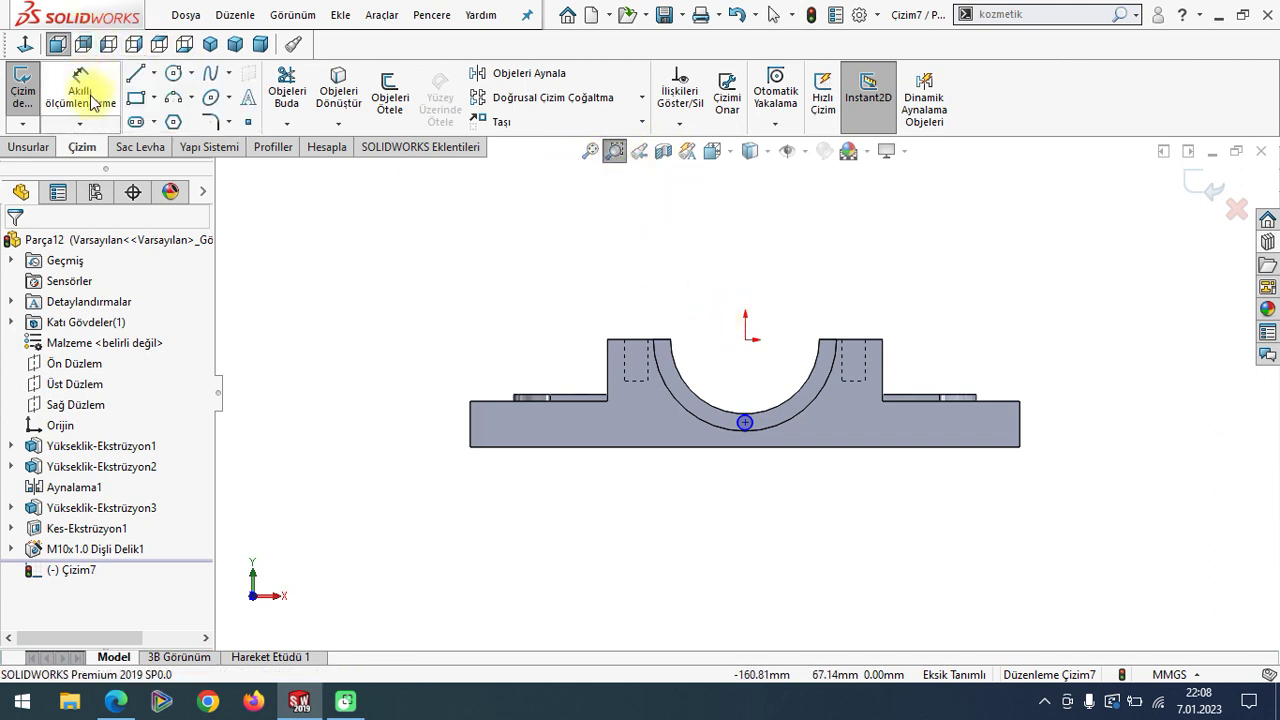
{"action": "scroll", "coordinate": [814, 400], "scroll_direction": "down", "scroll_amount": 4}
{"action": "key", "text": "c"}
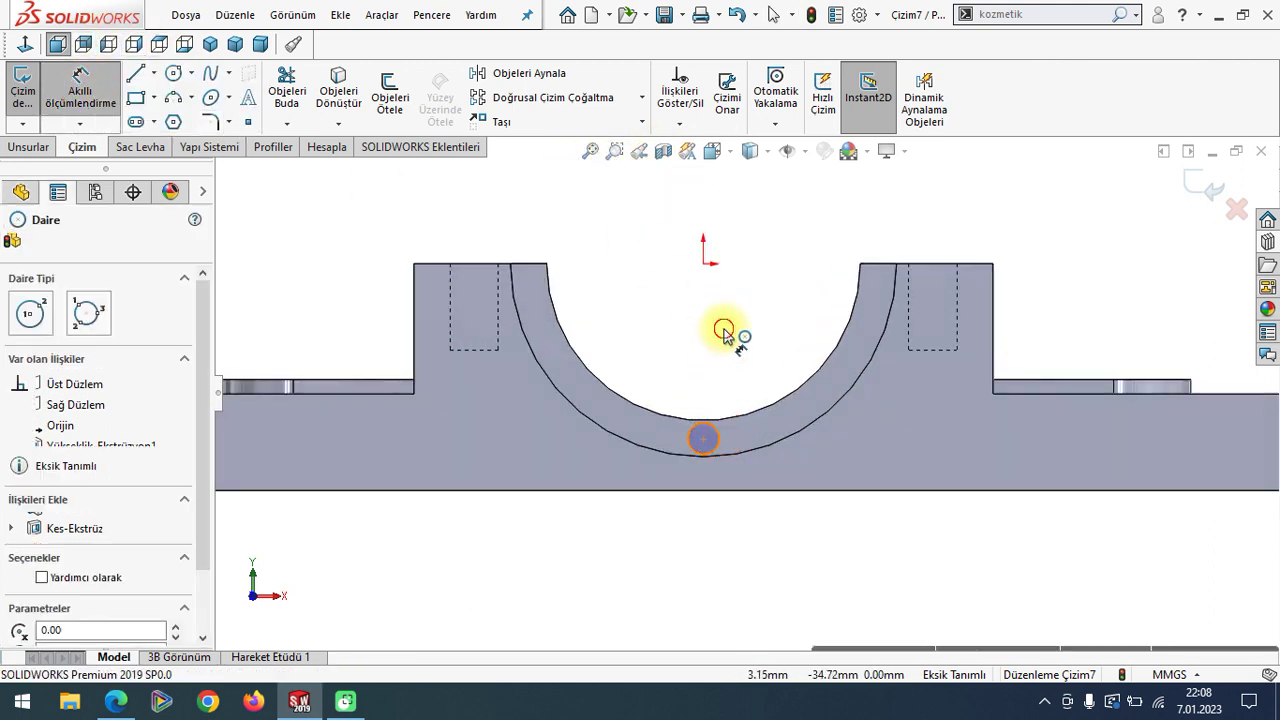
{"action": "key", "text": "d"}
{"action": "left_click", "coordinate": [720, 330]}
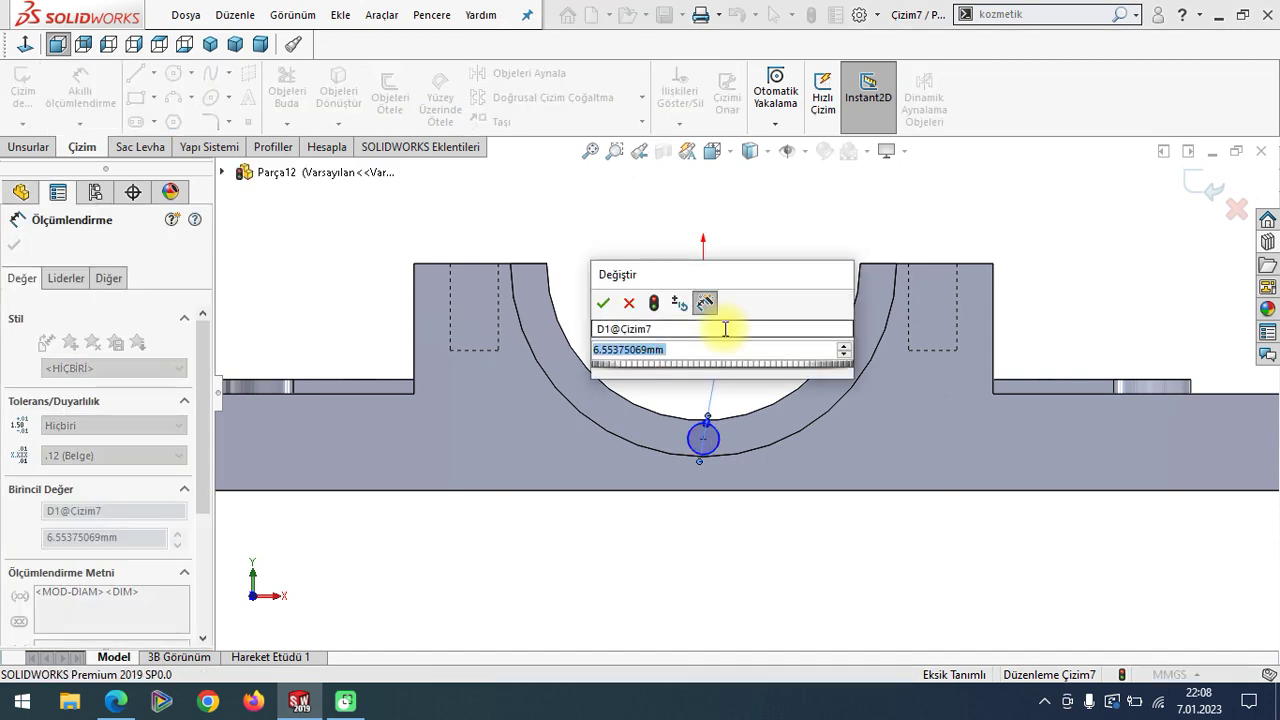
{"action": "type", "text": "6"}
{"action": "key", "text": "Return"}
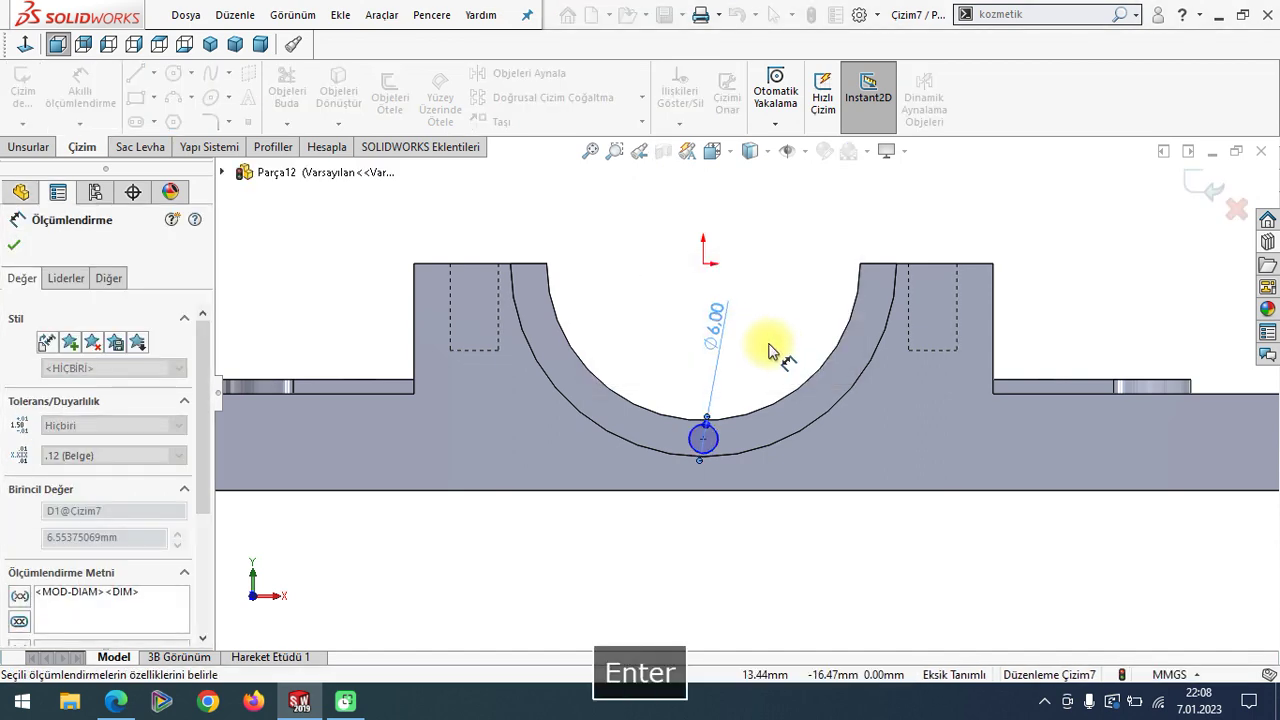
{"action": "key", "text": "Escape"}
- Dimension the circle centre 41 mm from the origin
{"action": "left_click_drag", "start_coordinate": [703, 438], "coordinate": [703, 265]}
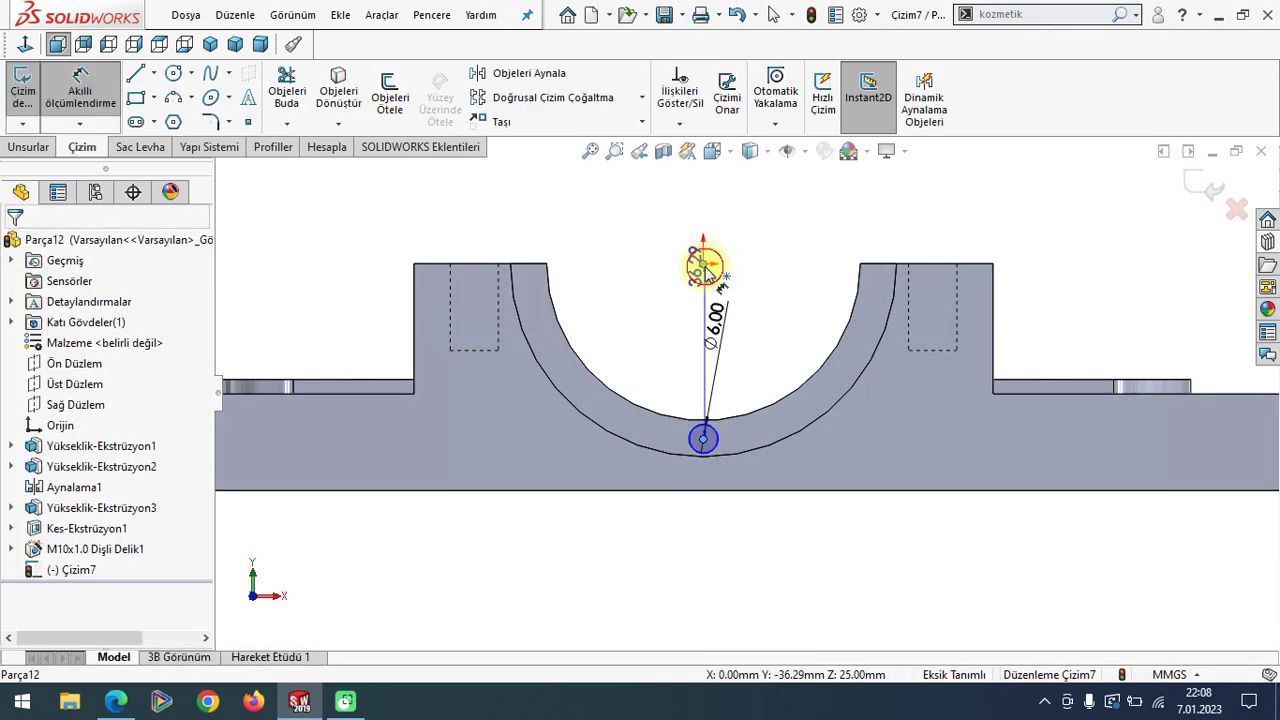
{"action": "left_click", "coordinate": [703, 265]}
{"action": "left_click", "coordinate": [772, 292]}
{"action": "type", "text": "4"}
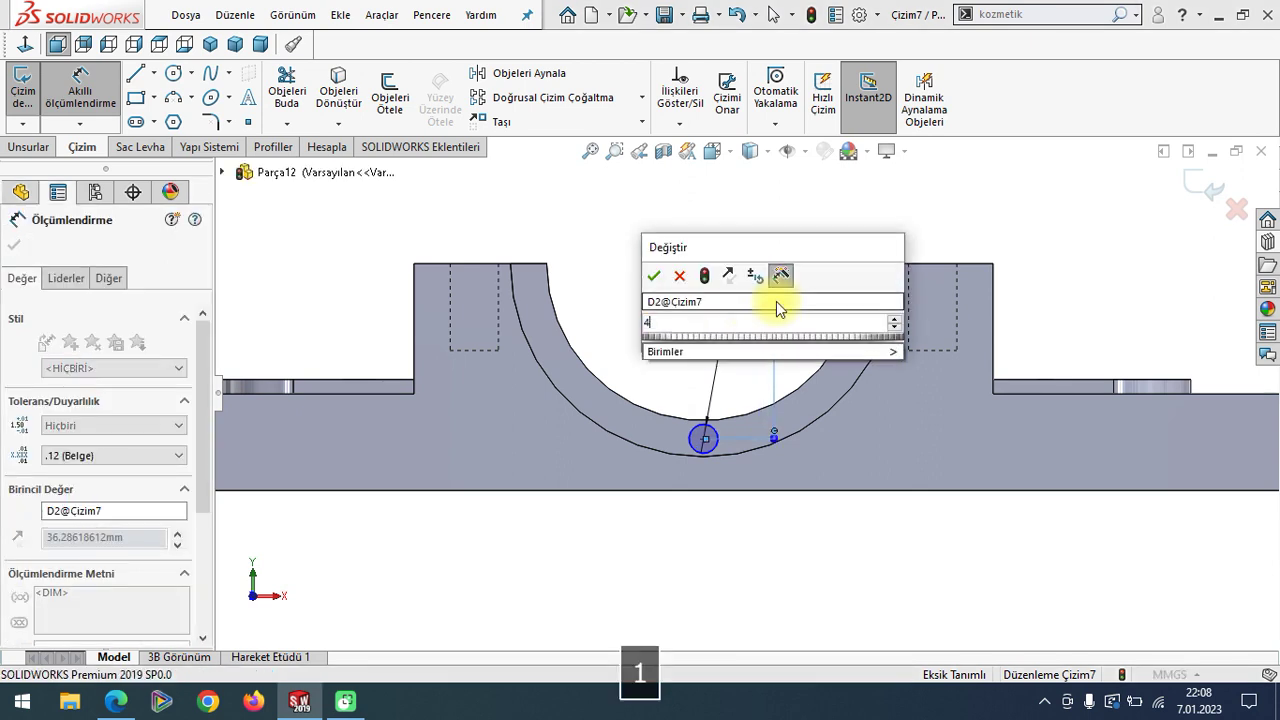
{"action": "type", "text": "1"}
{"action": "key", "text": "Return"}
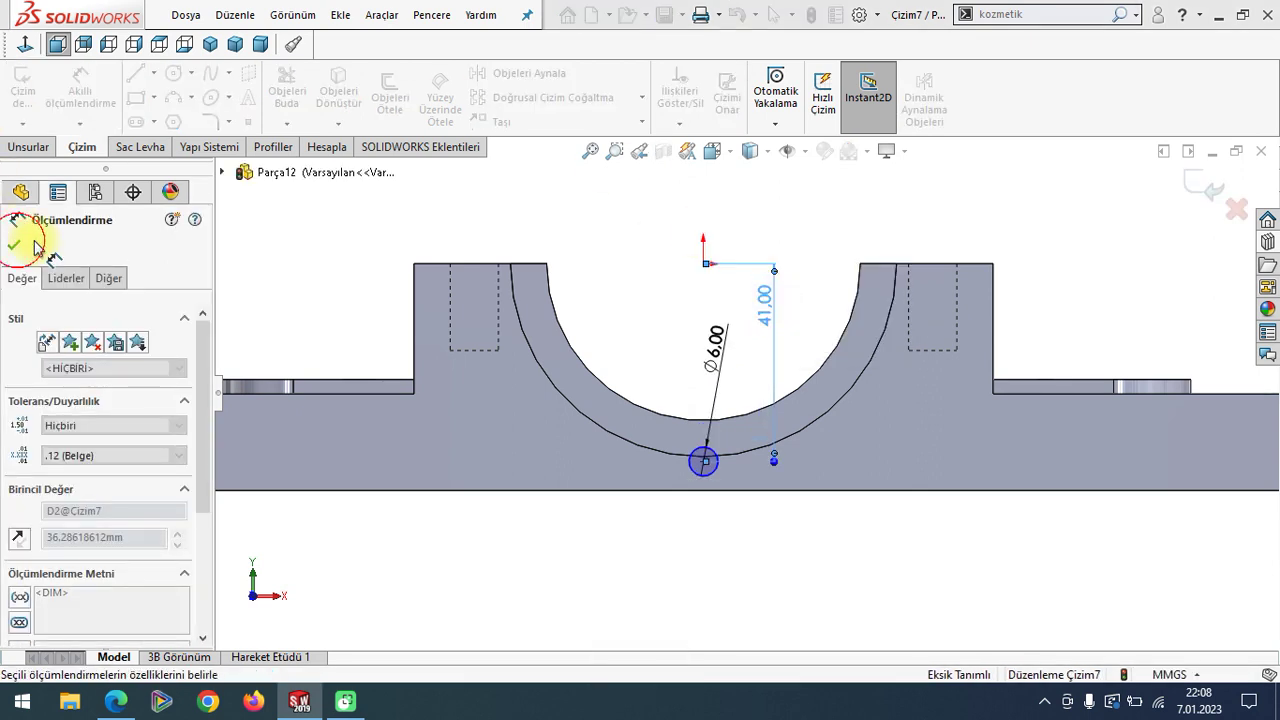
{"action": "key", "text": "Escape"}
- Add a Vertical relation between the circle centre and the origin, then view isometric
{"action": "left_click", "coordinate": [703, 461]}
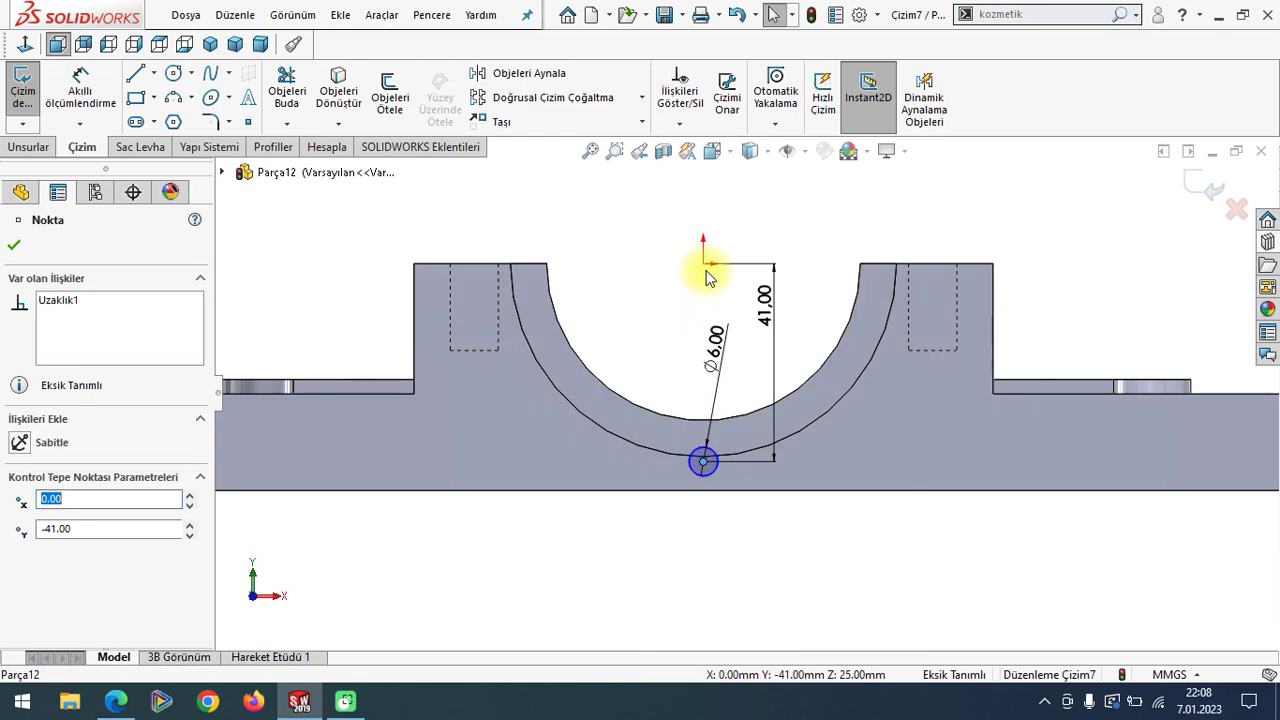
{"action": "left_click", "coordinate": [703, 265], "text": "ctrl"}
{"action": "left_click", "coordinate": [19, 494]}
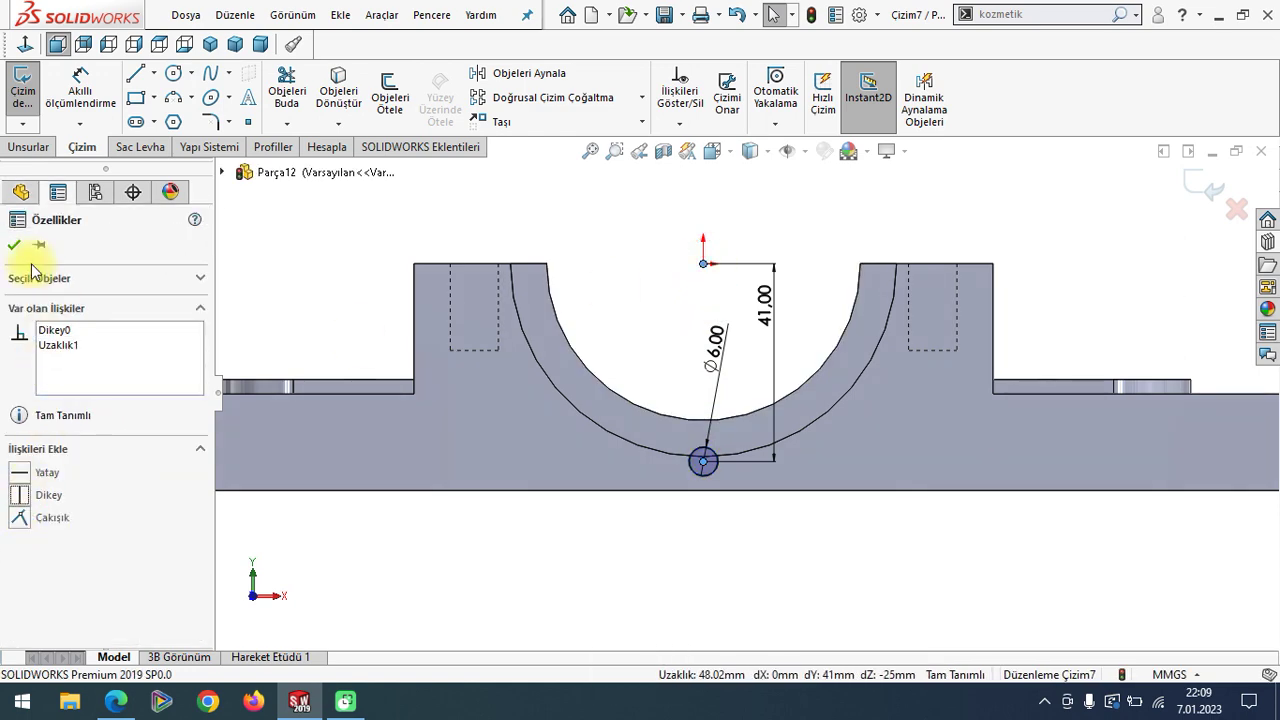
{"action": "left_click", "coordinate": [13, 250]}
{"action": "left_click", "coordinate": [210, 43]}
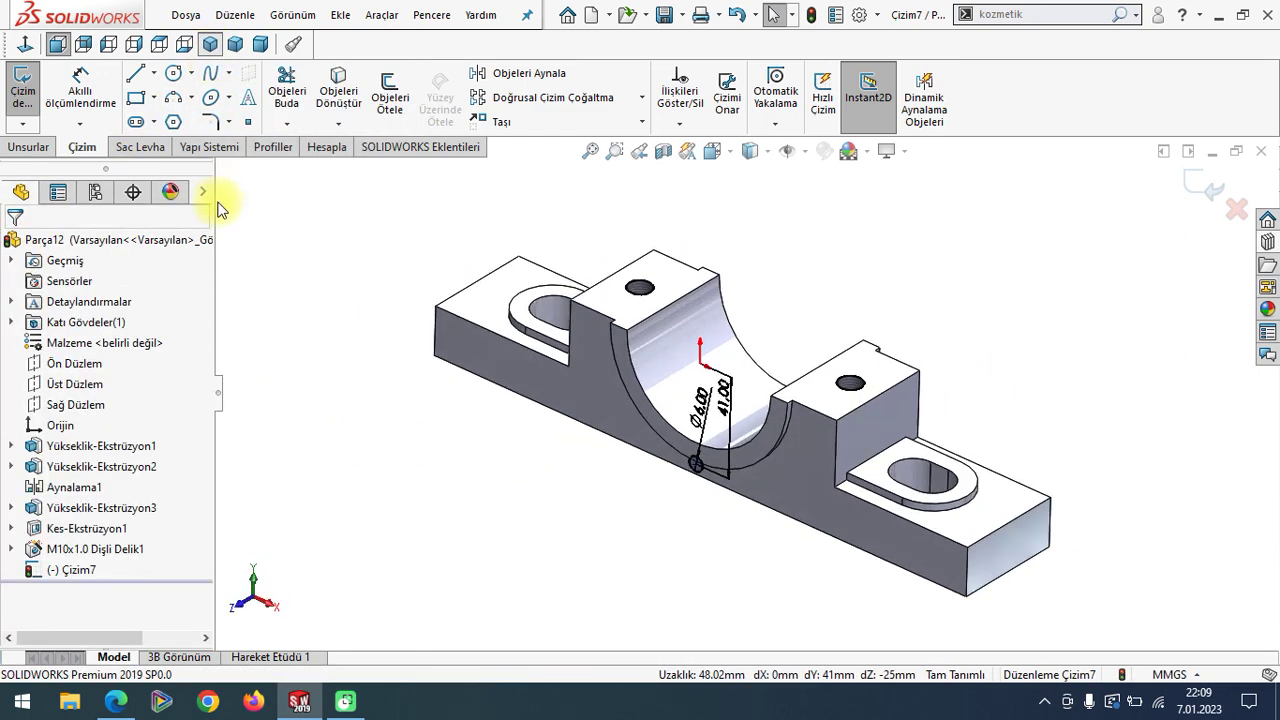
{"action": "left_click", "coordinate": [29, 148]}
{"action": "left_click", "coordinate": [328, 97]}
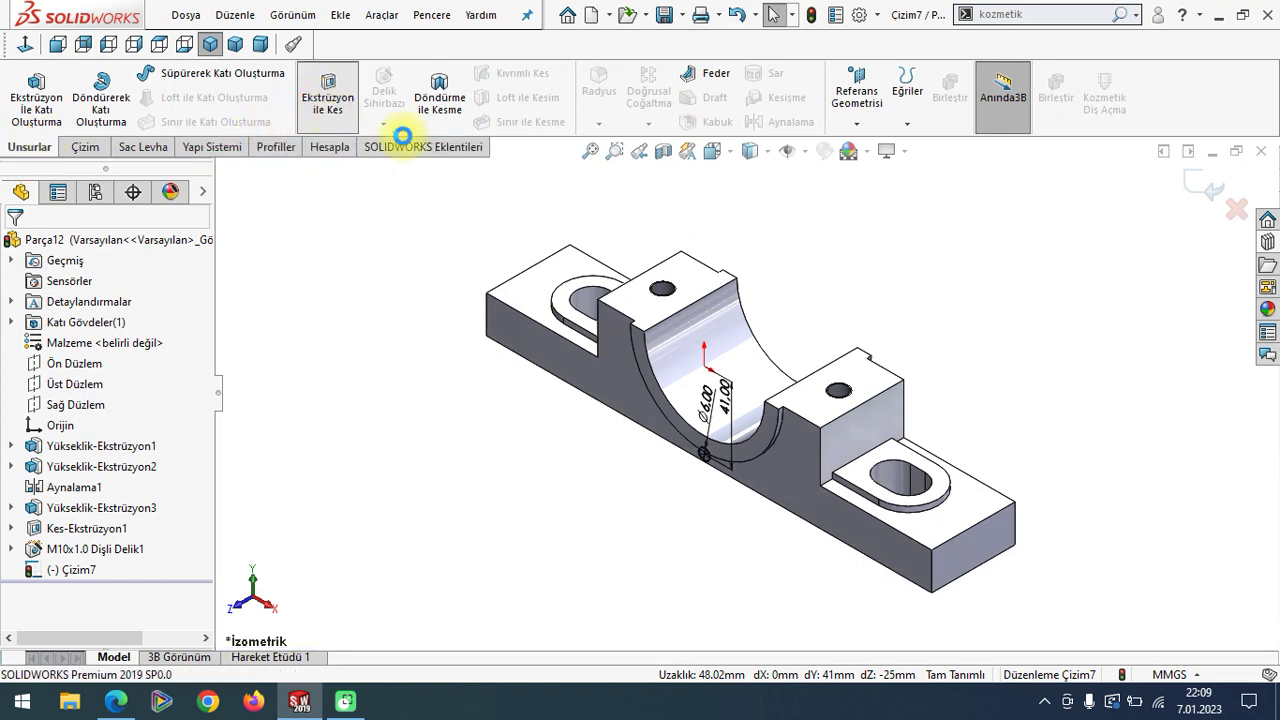
- Cut the Ø6 circle blind 12.5 mm deep to form the lube hole
{"action": "type", "text": "12.5"}
{"action": "key", "text": "Return"}
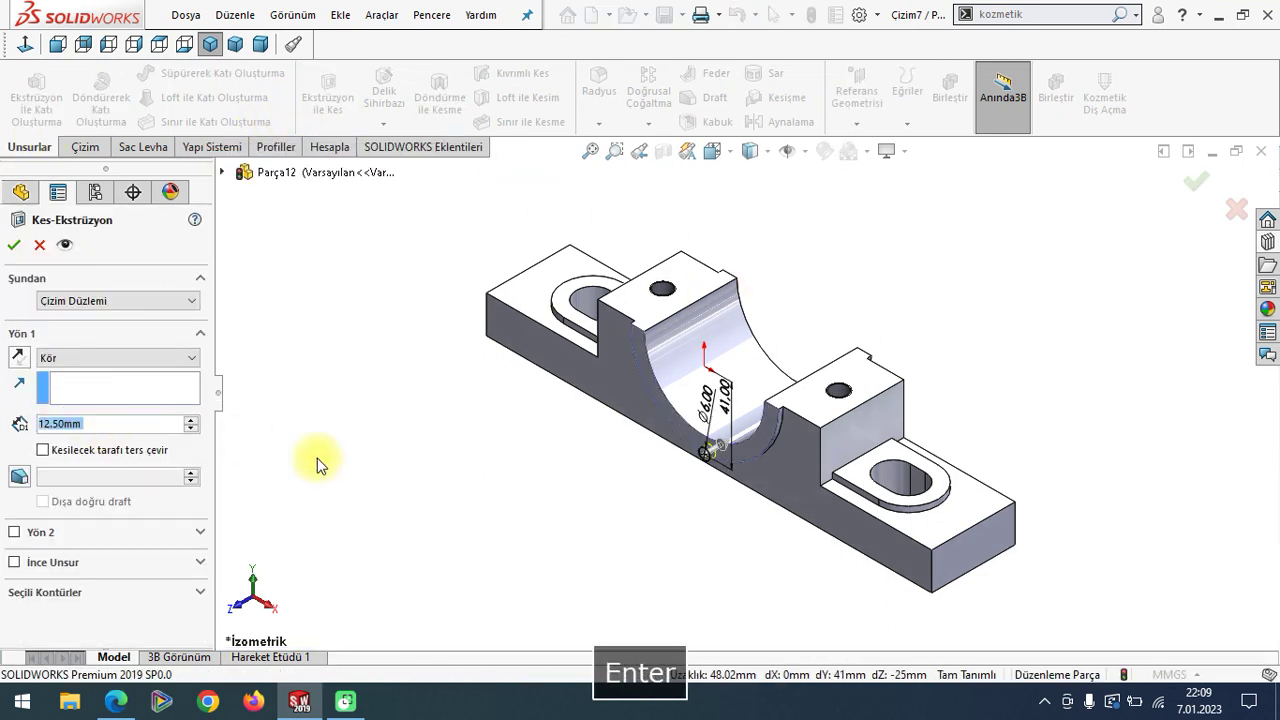
{"action": "key", "text": "Return"}
{"action": "mouse_move", "coordinate": [714, 514]}
{"action": "middle_mouse_down"}
{"action": "mouse_move", "coordinate": [766, 343]}
{"action": "mouse_move", "coordinate": [743, 537]}
{"action": "mouse_move", "coordinate": [766, 406]}
{"action": "mouse_move", "coordinate": [731, 394]}
{"action": "middle_mouse_up"}
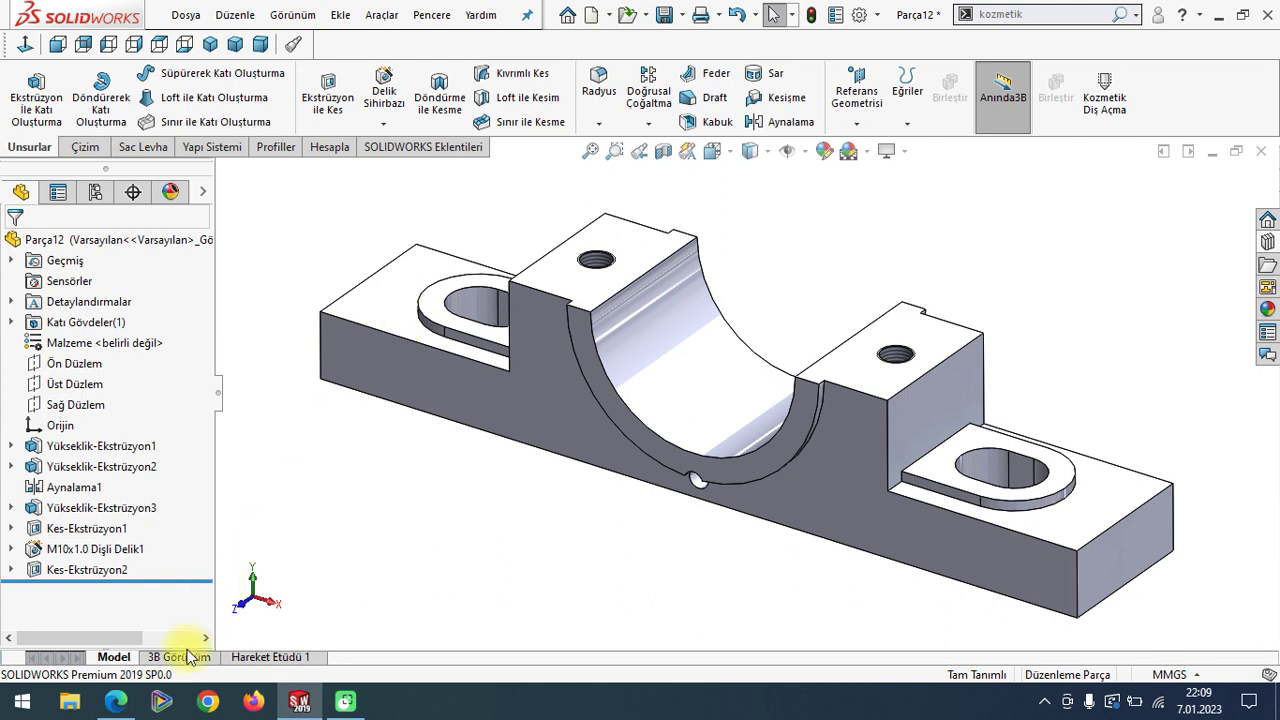
- Check the PDF drawing in Edge, turn off freehand drawing, and return to SOLIDWORKS
{"action": "left_click", "coordinate": [116, 700]}
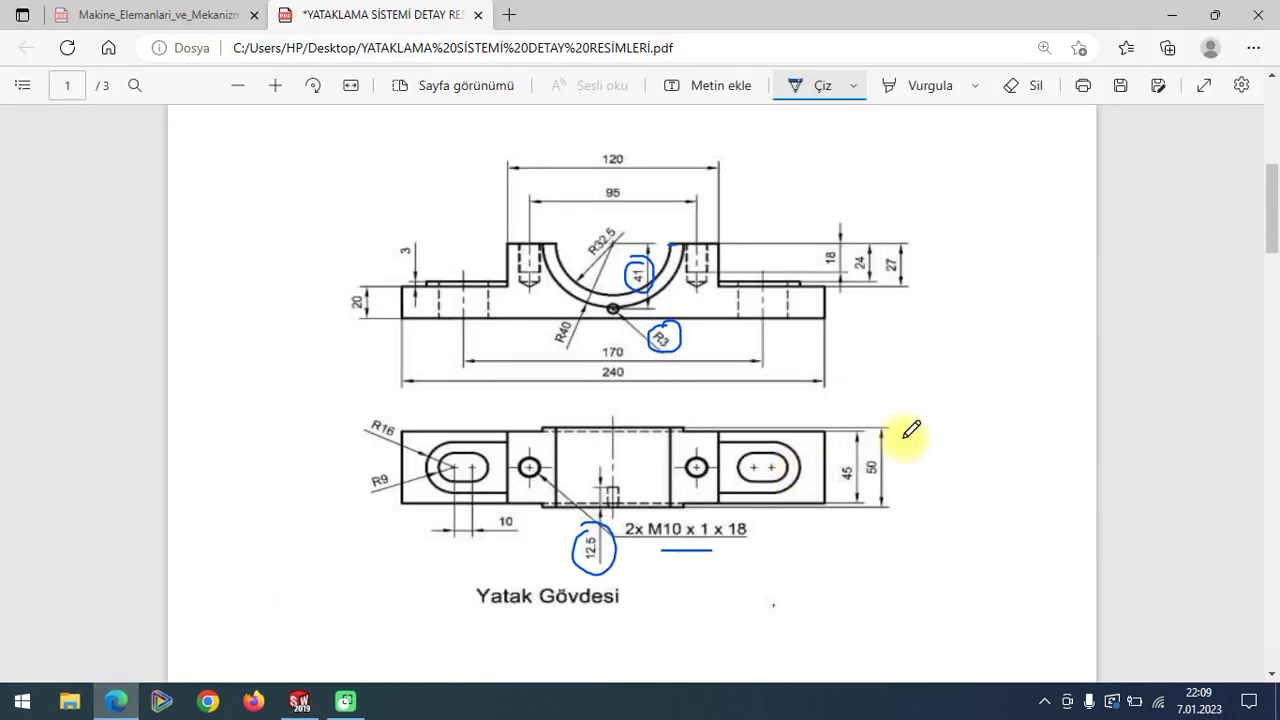
{"action": "left_click", "coordinate": [800, 95]}
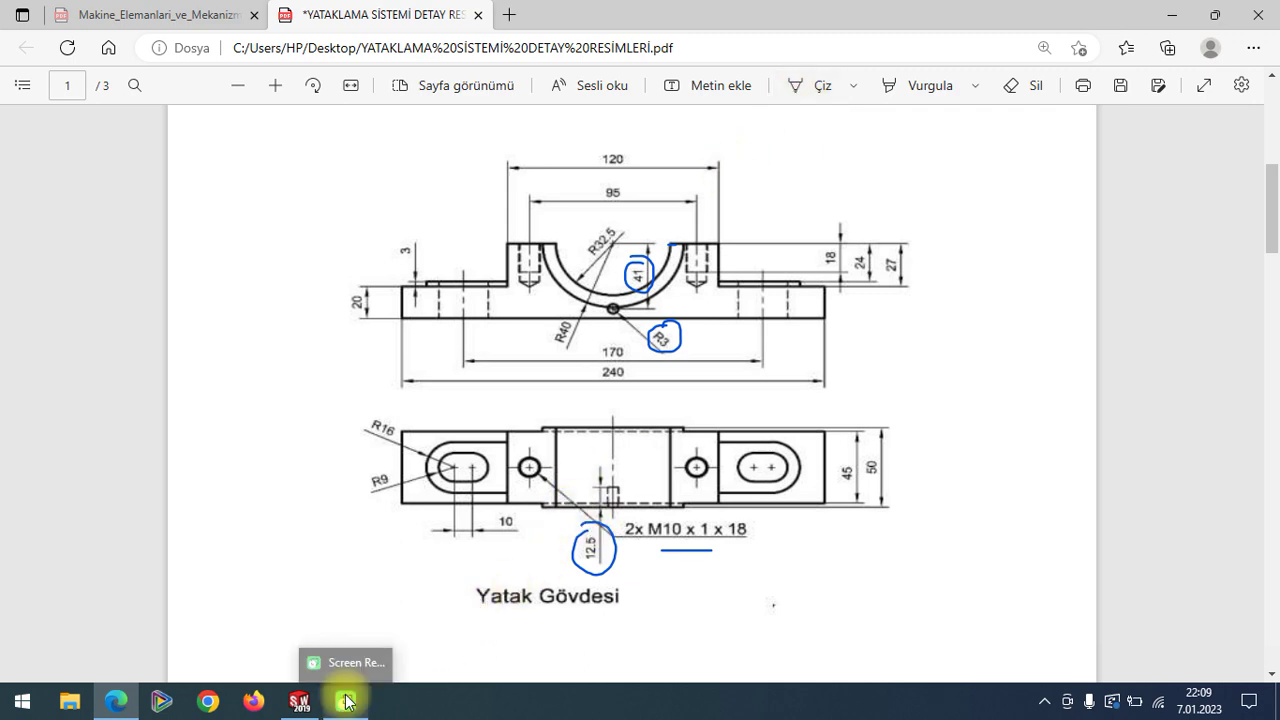
{"action": "left_click", "coordinate": [299, 700]}
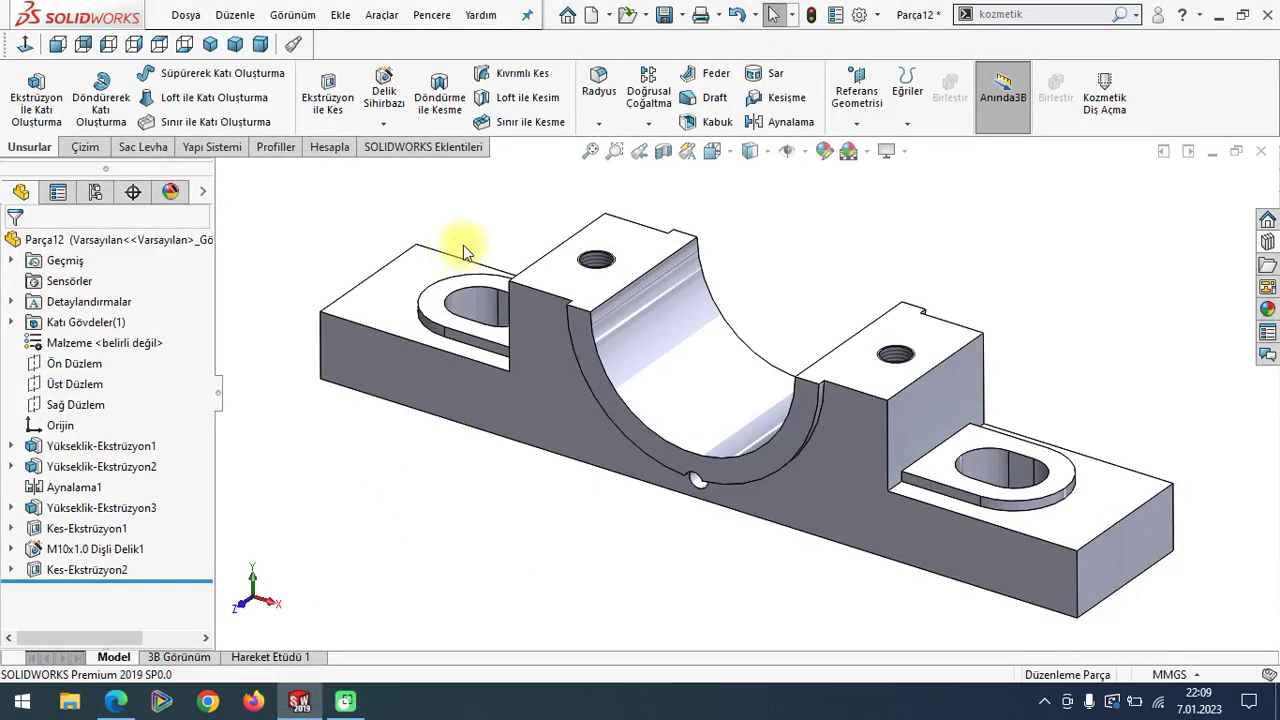
- Save the housing as YATAK GÖVDESİ in Desktop\YATAKLAMA SİSTEMİ, then close it
{"action": "left_click", "coordinate": [664, 17]}
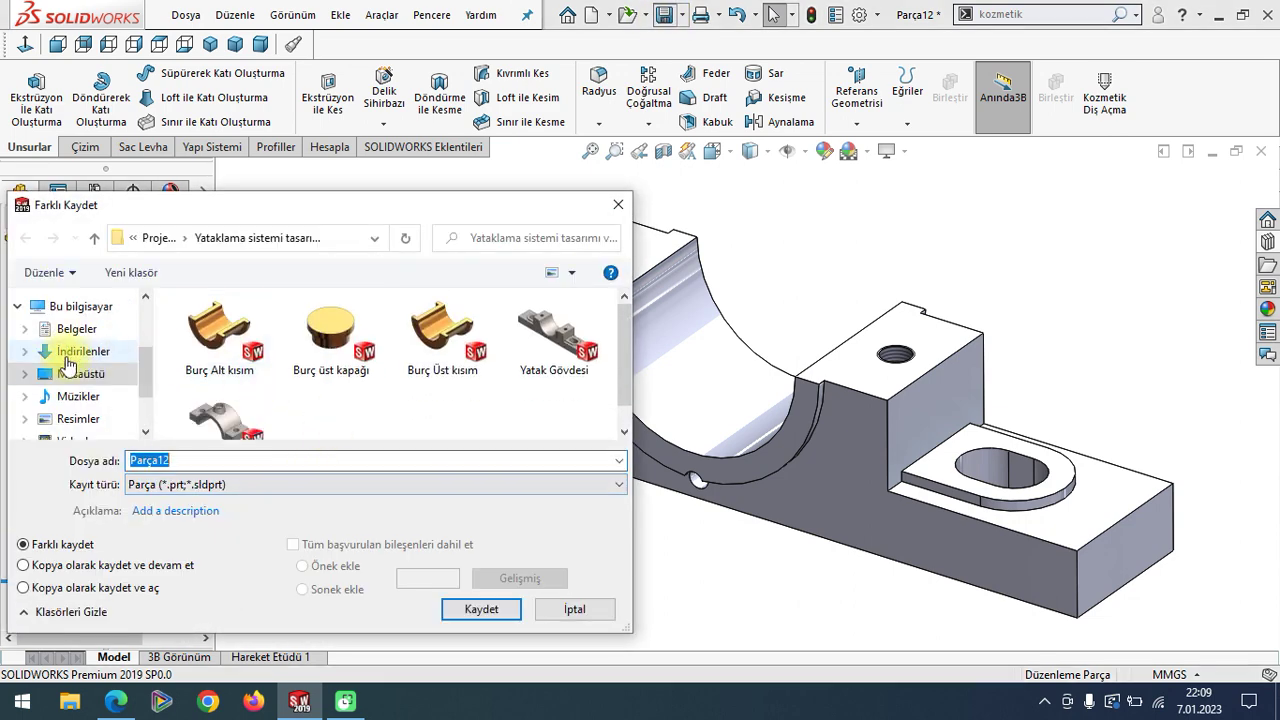
{"action": "left_click", "coordinate": [74, 366]}
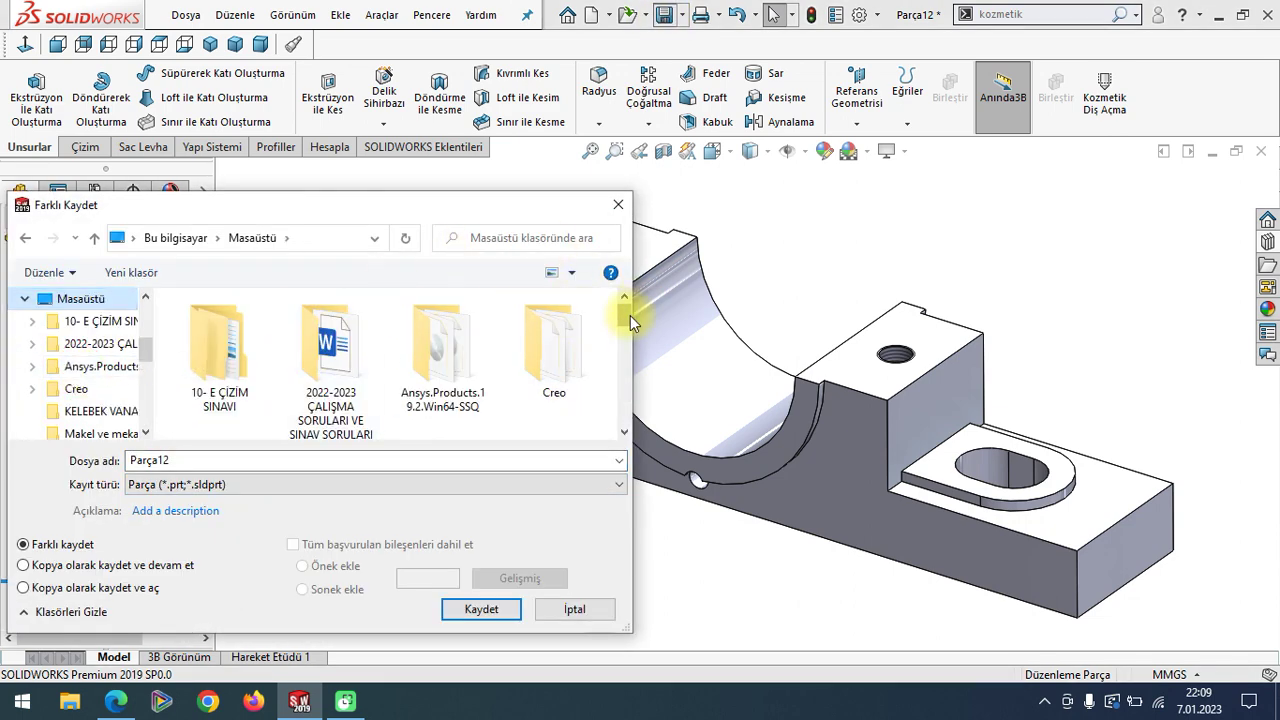
{"action": "left_click_drag", "start_coordinate": [625, 316], "coordinate": [616, 391]}
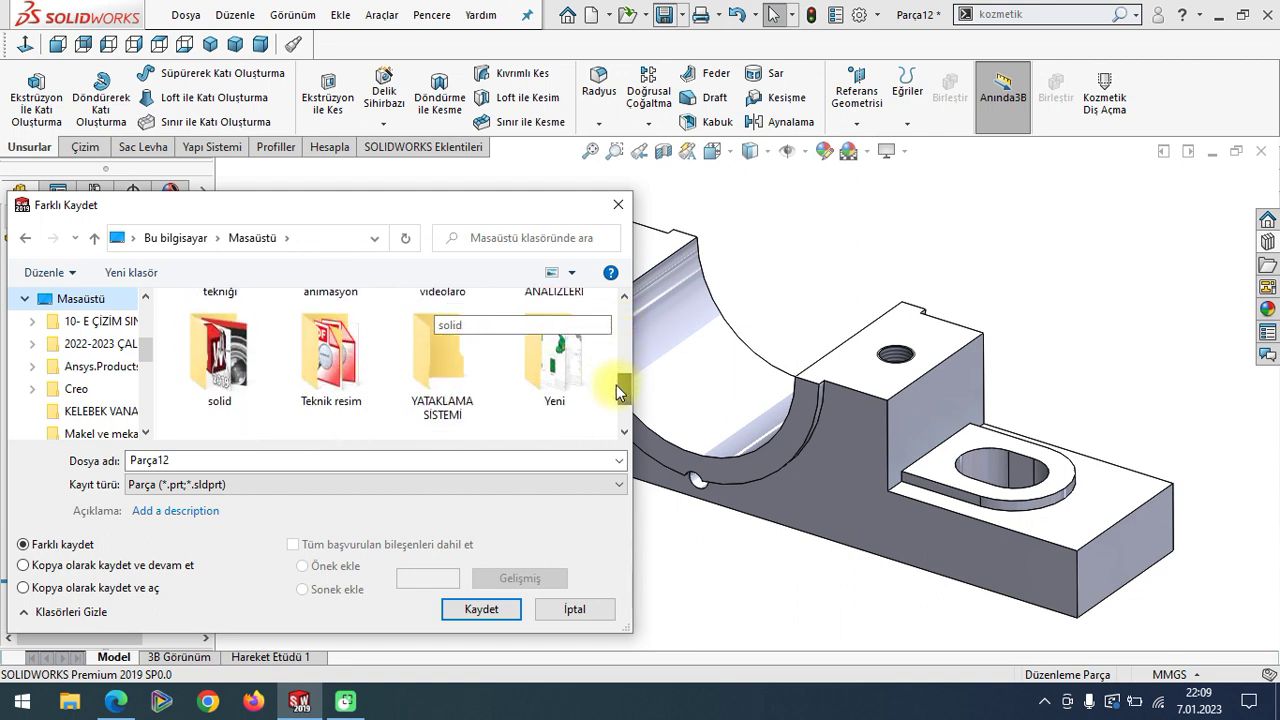
{"action": "double_click", "coordinate": [441, 358]}
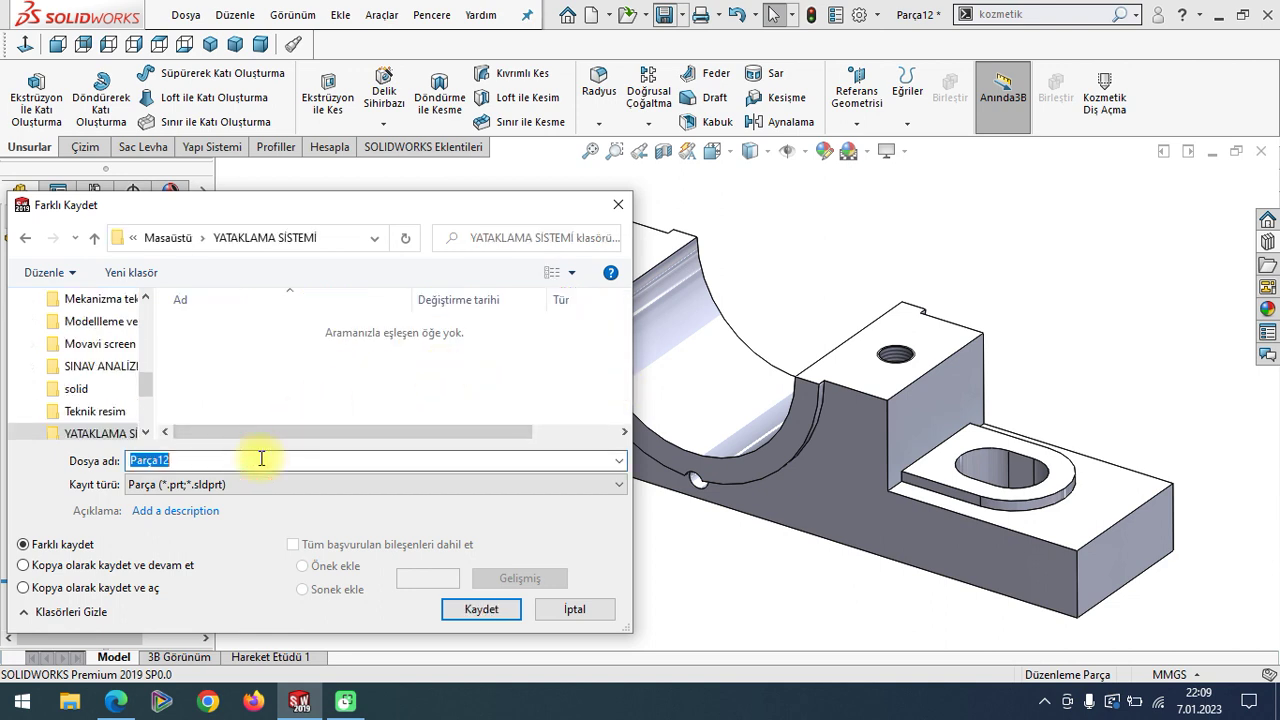
{"action": "type", "text": "YATAK GÖVDESİ"}
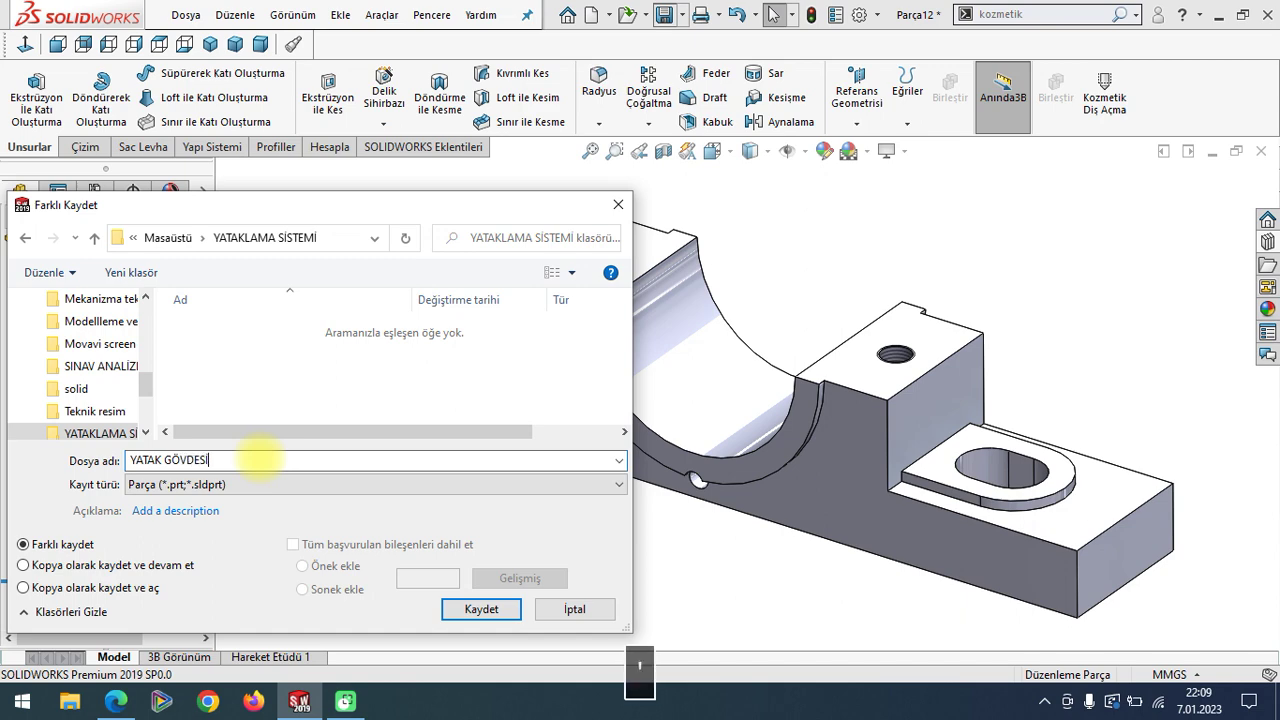
{"action": "left_click", "coordinate": [481, 610]}
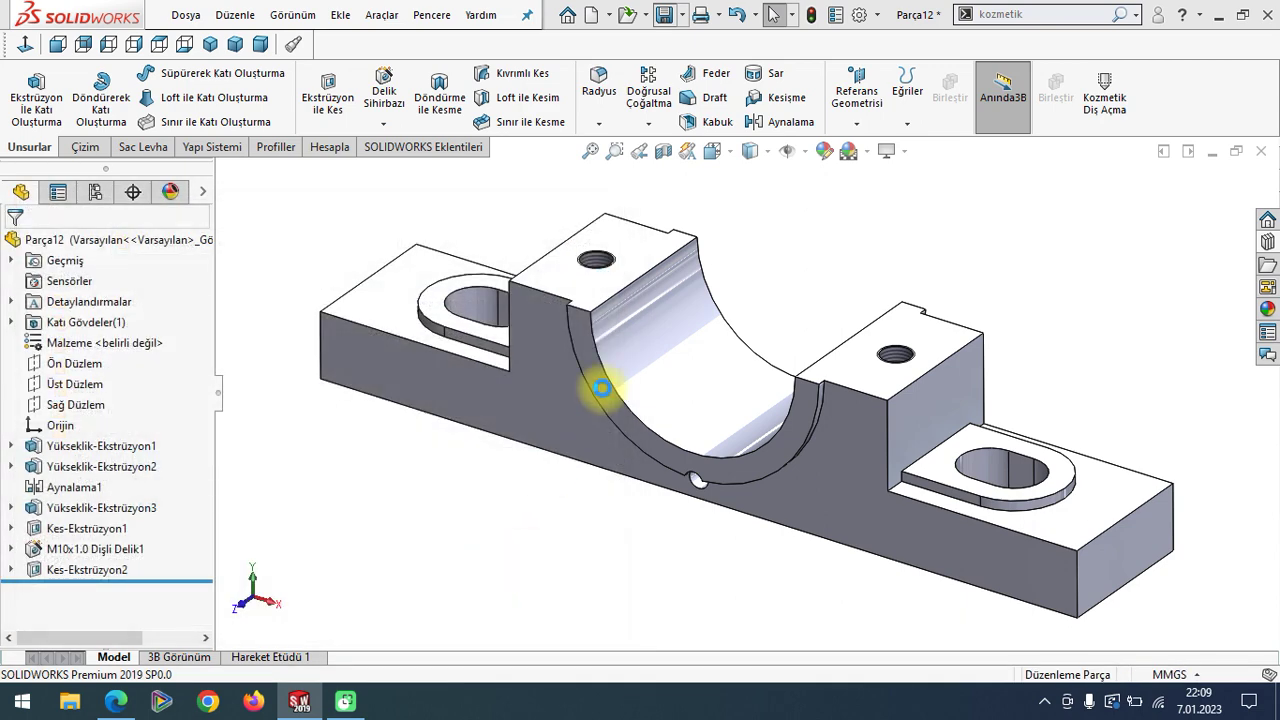
{"action": "mouse_move", "coordinate": [766, 257]}
{"action": "middle_mouse_down"}
{"action": "mouse_move", "coordinate": [786, 327]}
{"action": "mouse_move", "coordinate": [700, 343]}
{"action": "mouse_move", "coordinate": [950, 335]}
{"action": "middle_mouse_up"}
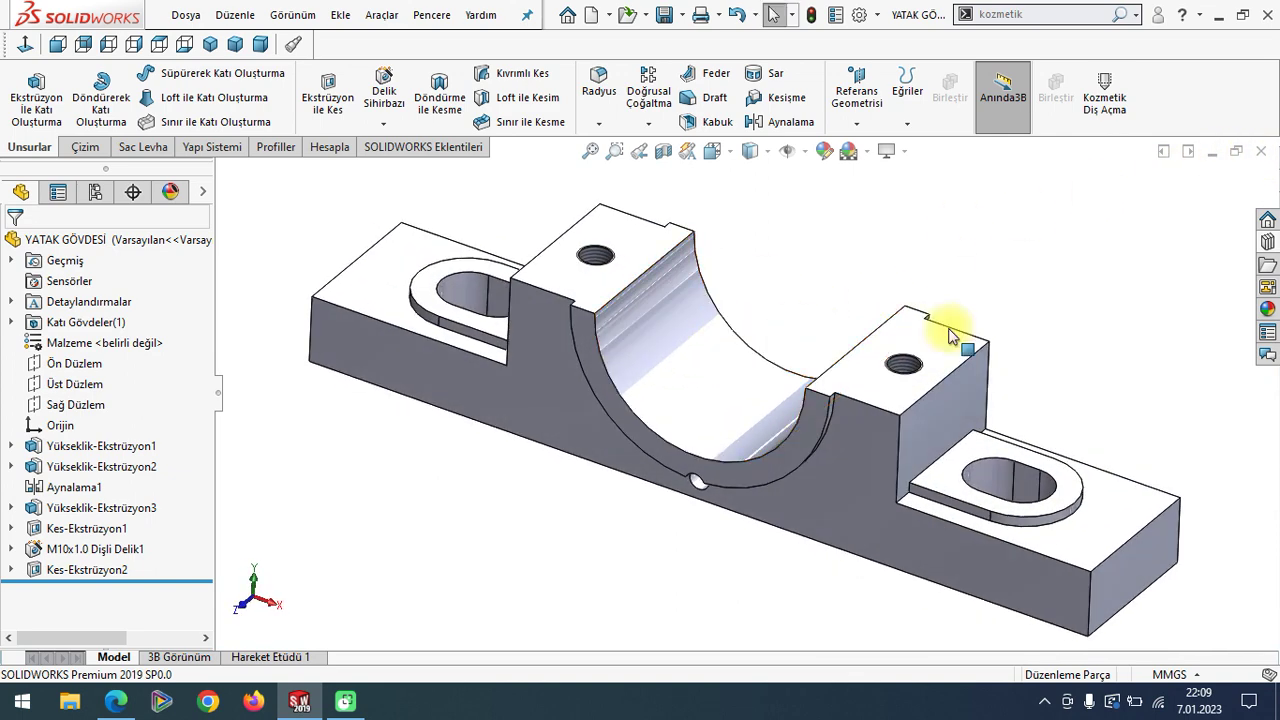
{"action": "left_click", "coordinate": [1266, 155]}
- Create a new part document, then scroll the Edge PDF to the page 2 Yatak Kapağı drawing
{"action": "left_click", "coordinate": [186, 15]}
{"action": "left_click", "coordinate": [205, 44]}
{"action": "double_click", "coordinate": [191, 321]}
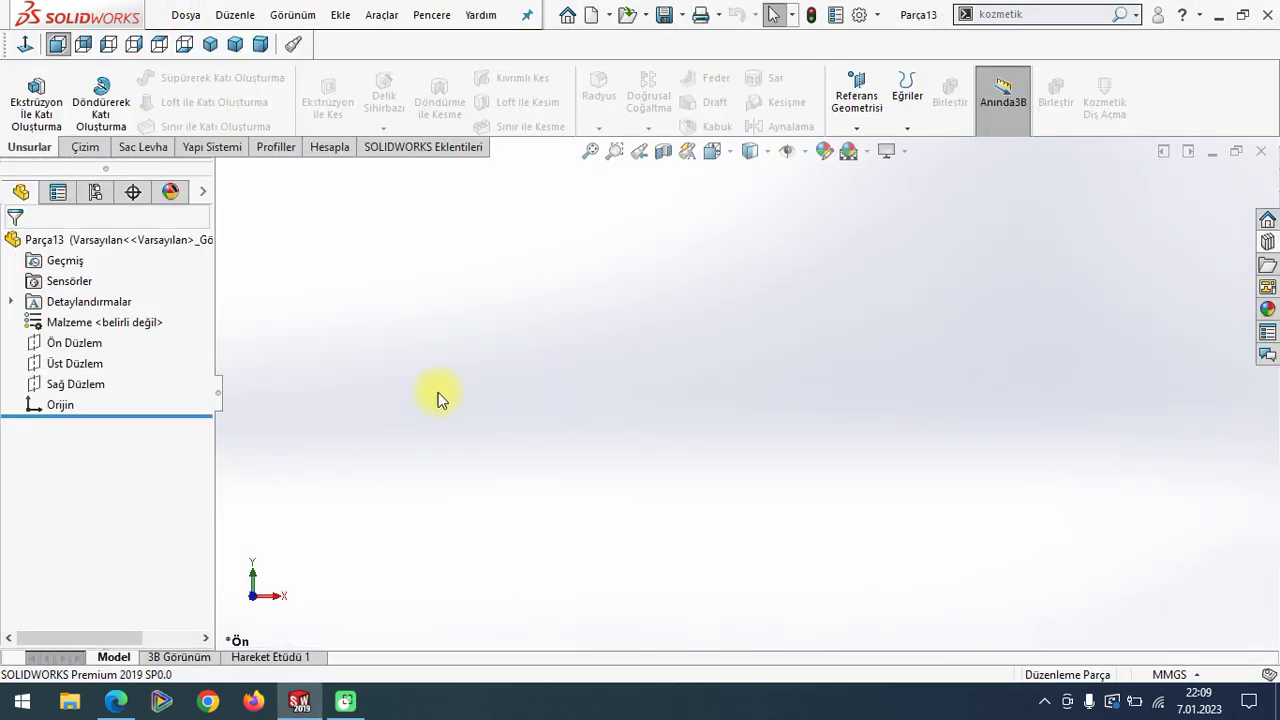
{"action": "left_click", "coordinate": [116, 700]}
{"action": "left_click_drag", "start_coordinate": [1276, 215], "coordinate": [1275, 341]}
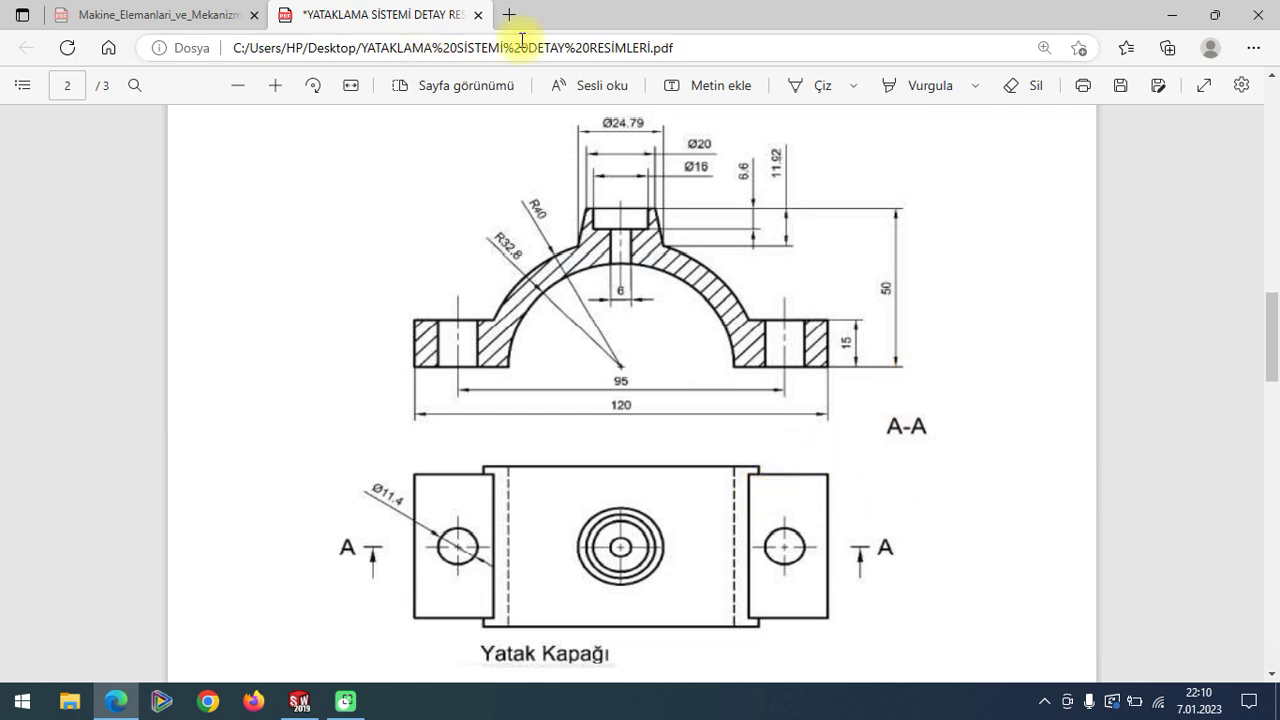
- Ink a mark and circled 25 beside the cap's right edge on the PDF, then return to SOLIDWORKS
{"action": "left_click", "coordinate": [805, 86]}
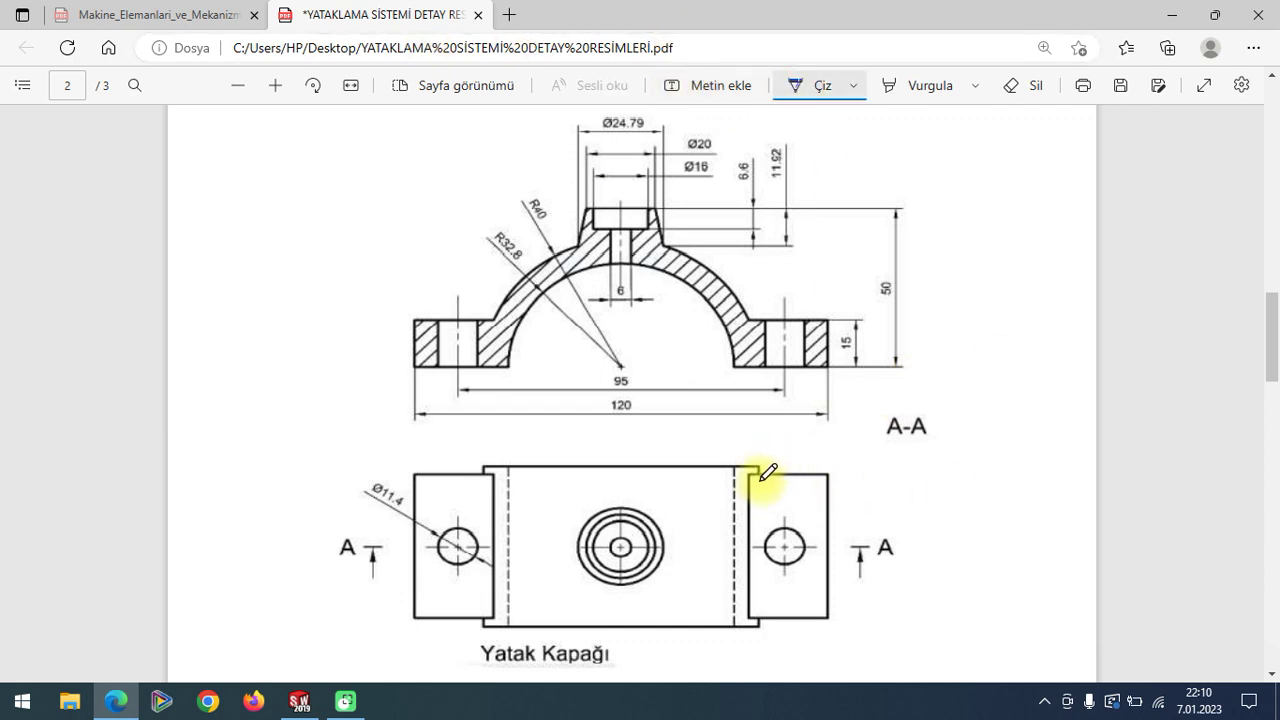
{"action": "left_click_drag", "start_coordinate": [828, 473], "coordinate": [860, 472]}
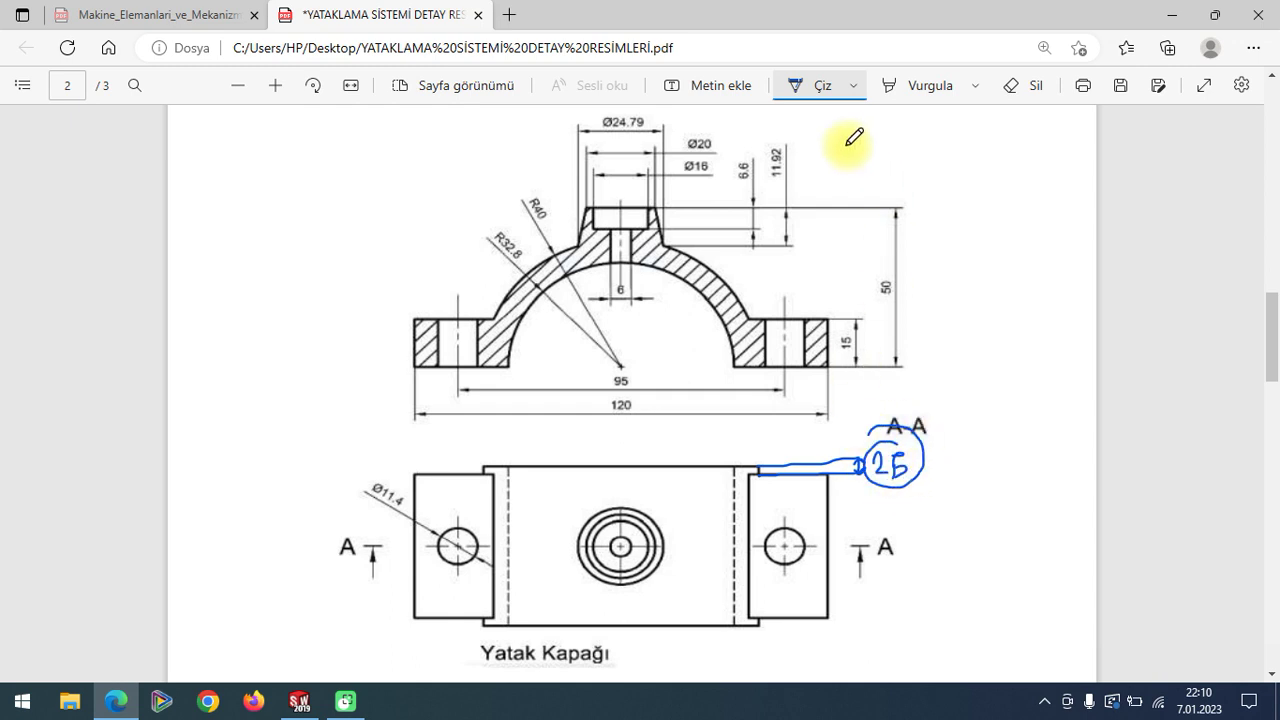
{"action": "left_click", "coordinate": [808, 97]}
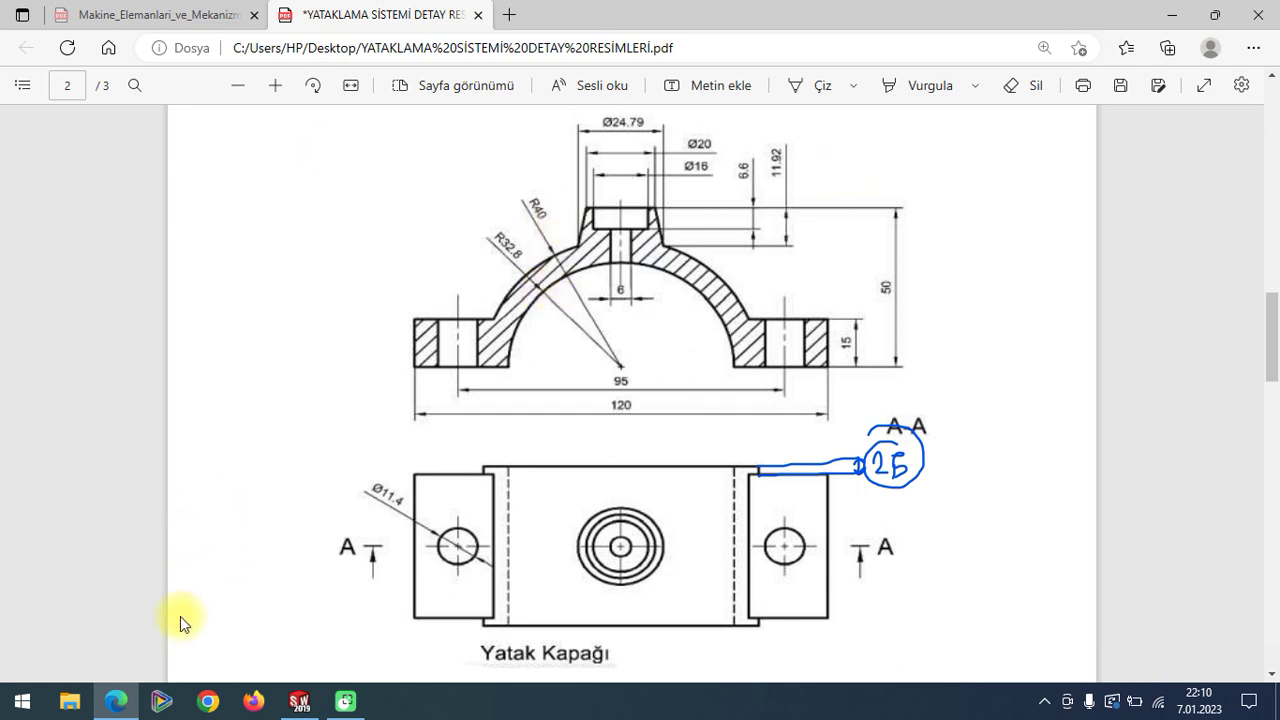
{"action": "left_click", "coordinate": [297, 700]}
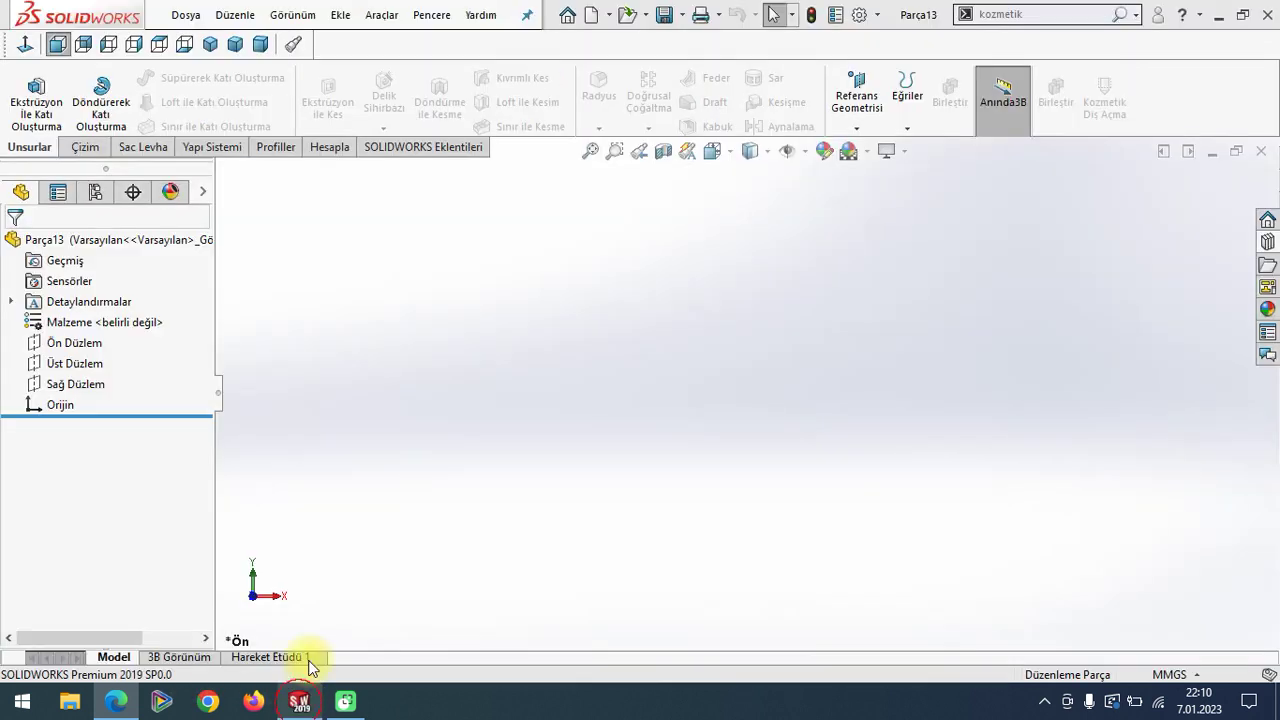
- Sketch two origin-centred concentric circles on Ön Düzlem and switch to a plain white background scene
{"action": "left_click", "coordinate": [46, 343]}
{"action": "left_click", "coordinate": [53, 313]}
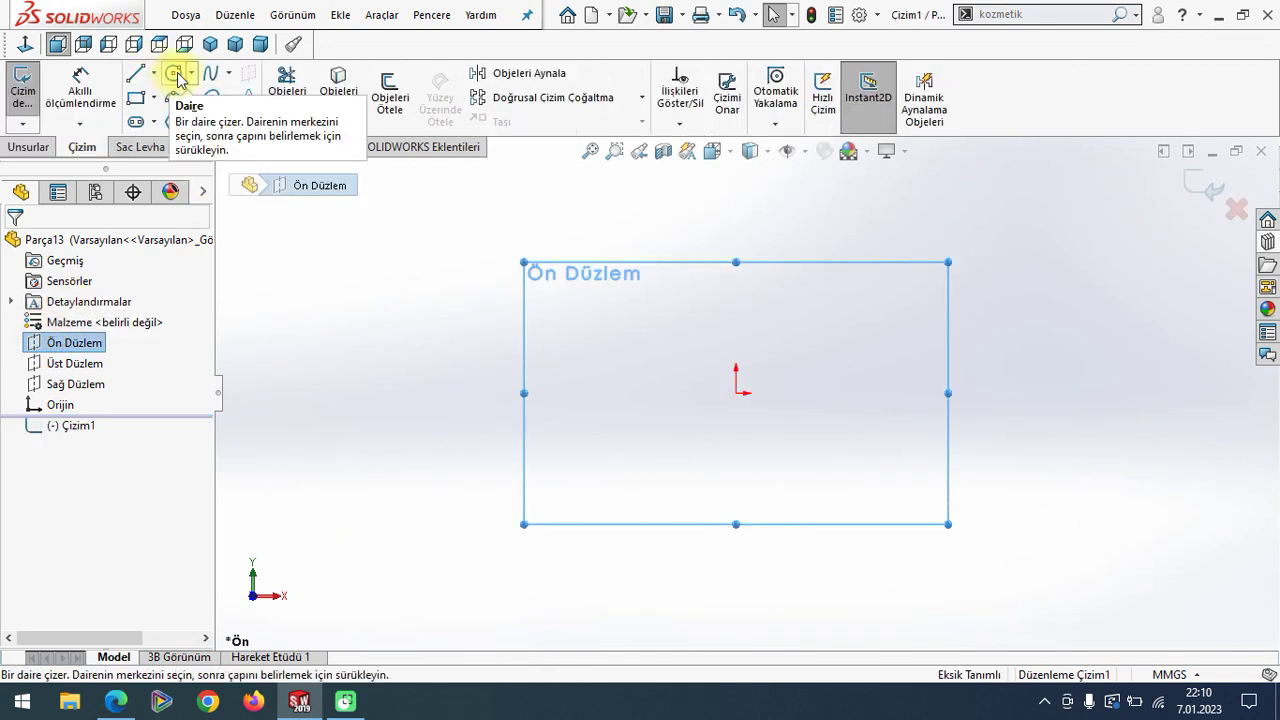
{"action": "left_click", "coordinate": [737, 393]}
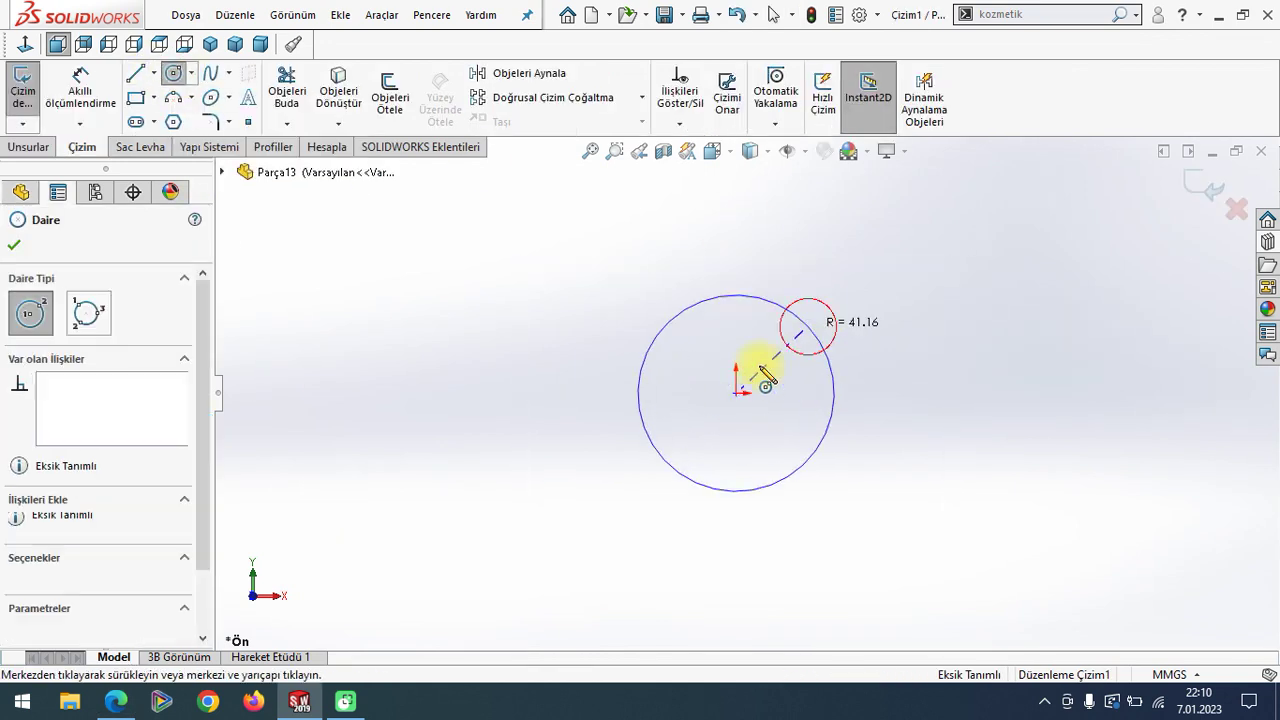
{"action": "left_click", "coordinate": [807, 326]}
{"action": "left_click", "coordinate": [737, 393]}
{"action": "left_click", "coordinate": [547, 385]}
{"action": "right_click", "coordinate": [352, 283]}
{"action": "left_click", "coordinate": [403, 292]}
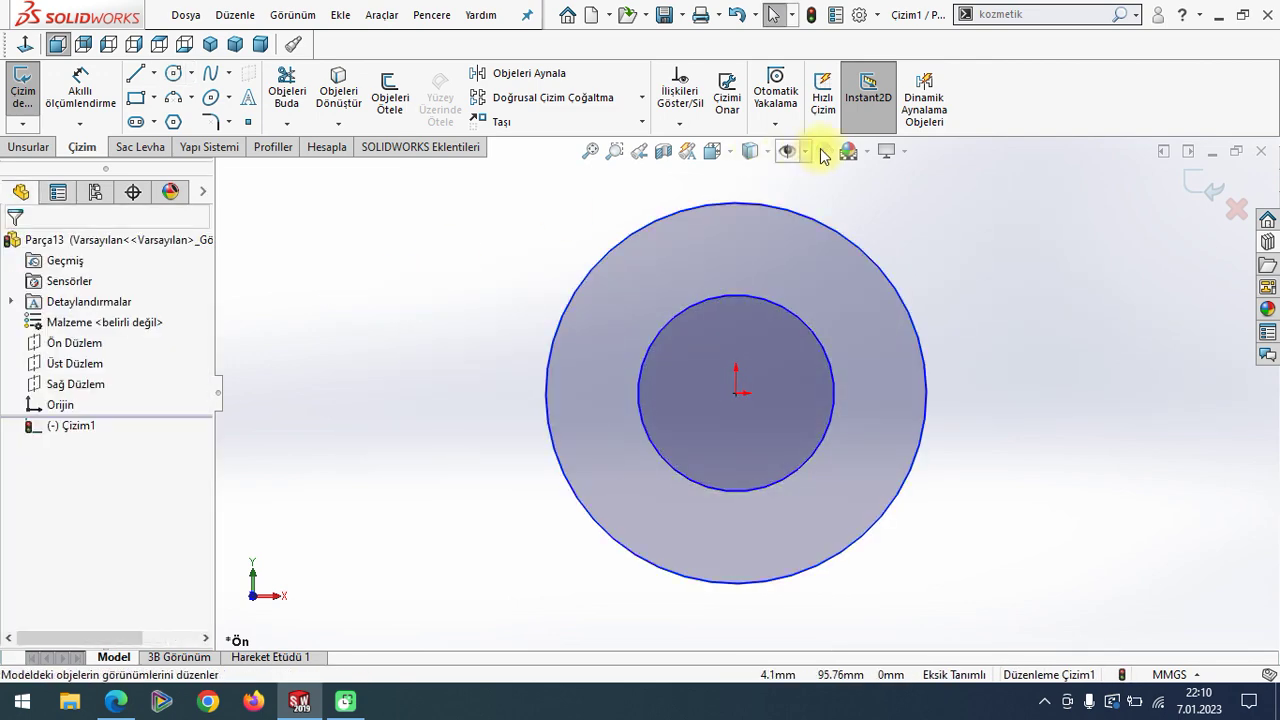
{"action": "left_click", "coordinate": [866, 151]}
{"action": "left_click", "coordinate": [900, 55]}
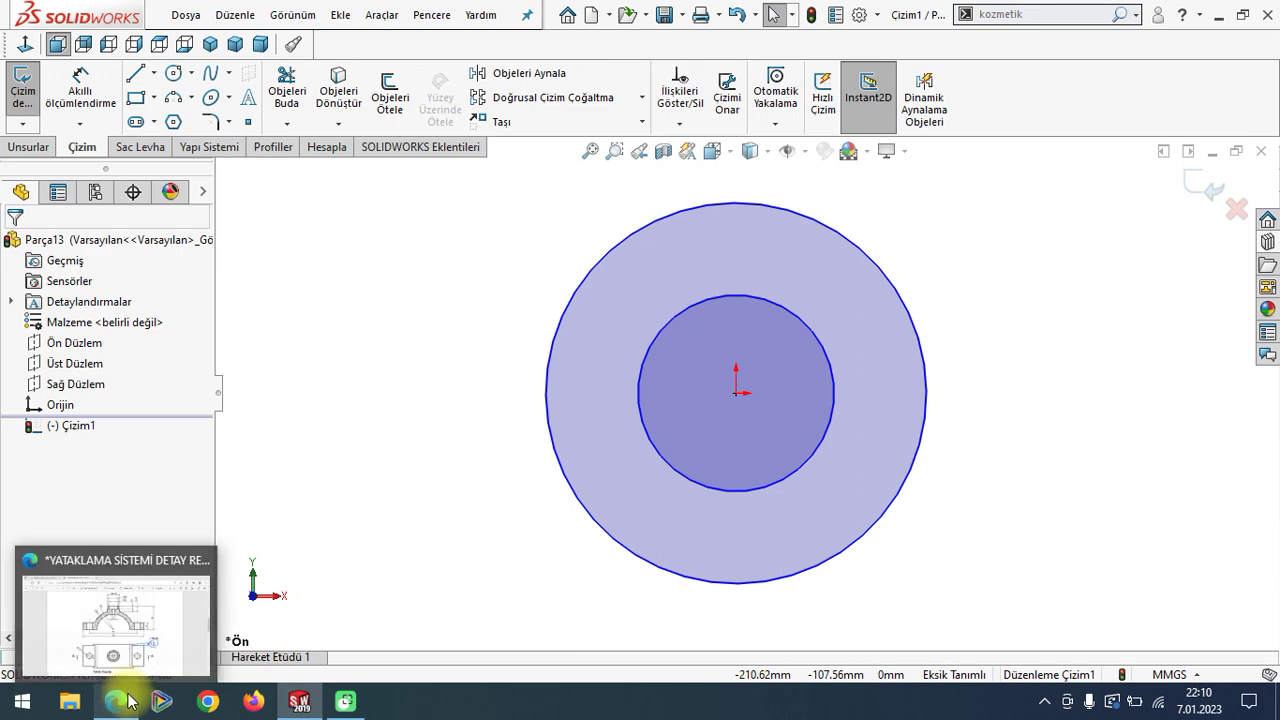
- Draw a horizontal line across the outer circle's diameter through the origin
{"action": "mouse_move", "coordinate": [116, 701]}
{"action": "left_click", "coordinate": [296, 579]}
{"action": "left_click", "coordinate": [300, 610]}
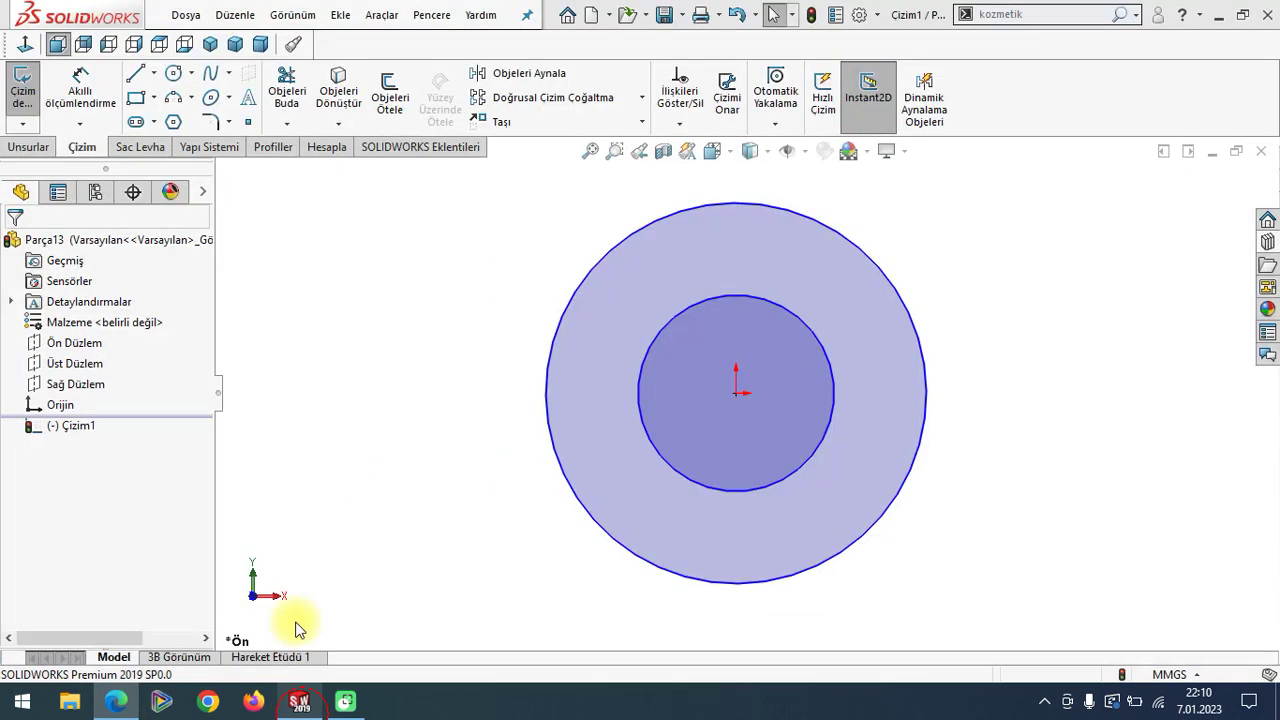
{"action": "left_click", "coordinate": [136, 76]}
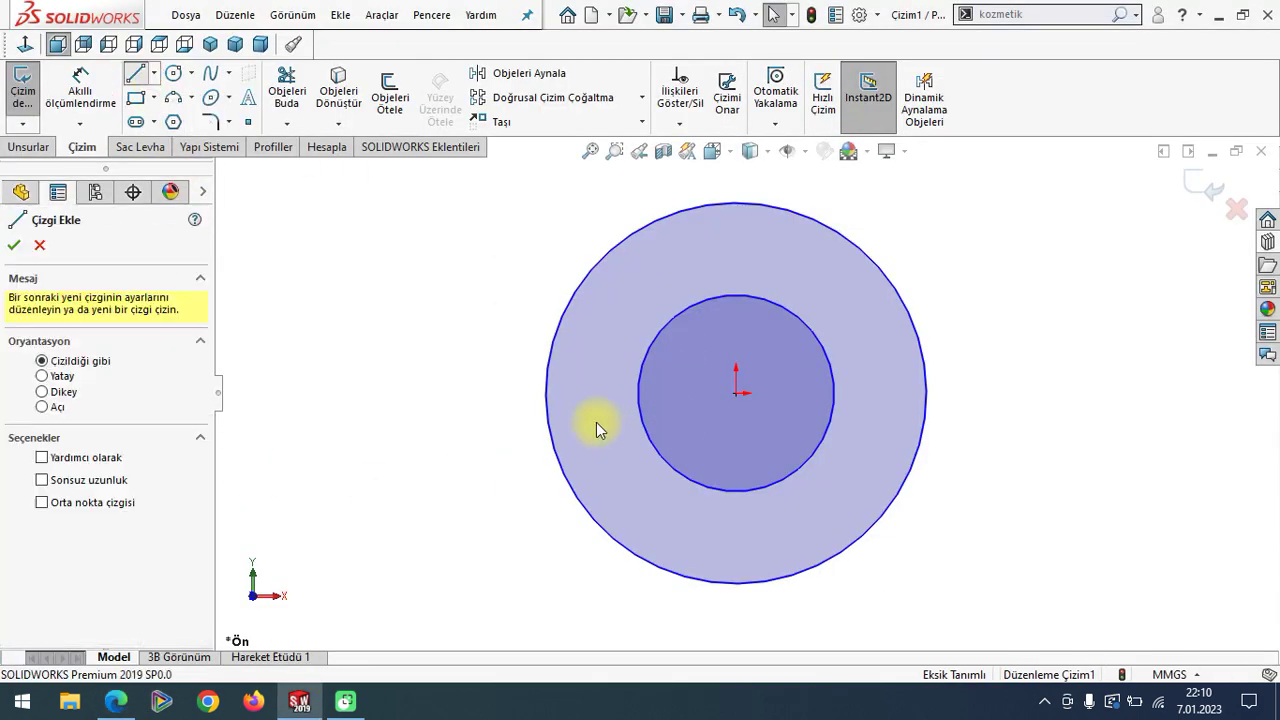
{"action": "left_click", "coordinate": [546, 392]}
{"action": "left_click", "coordinate": [926, 392]}
{"action": "right_click", "coordinate": [425, 293]}
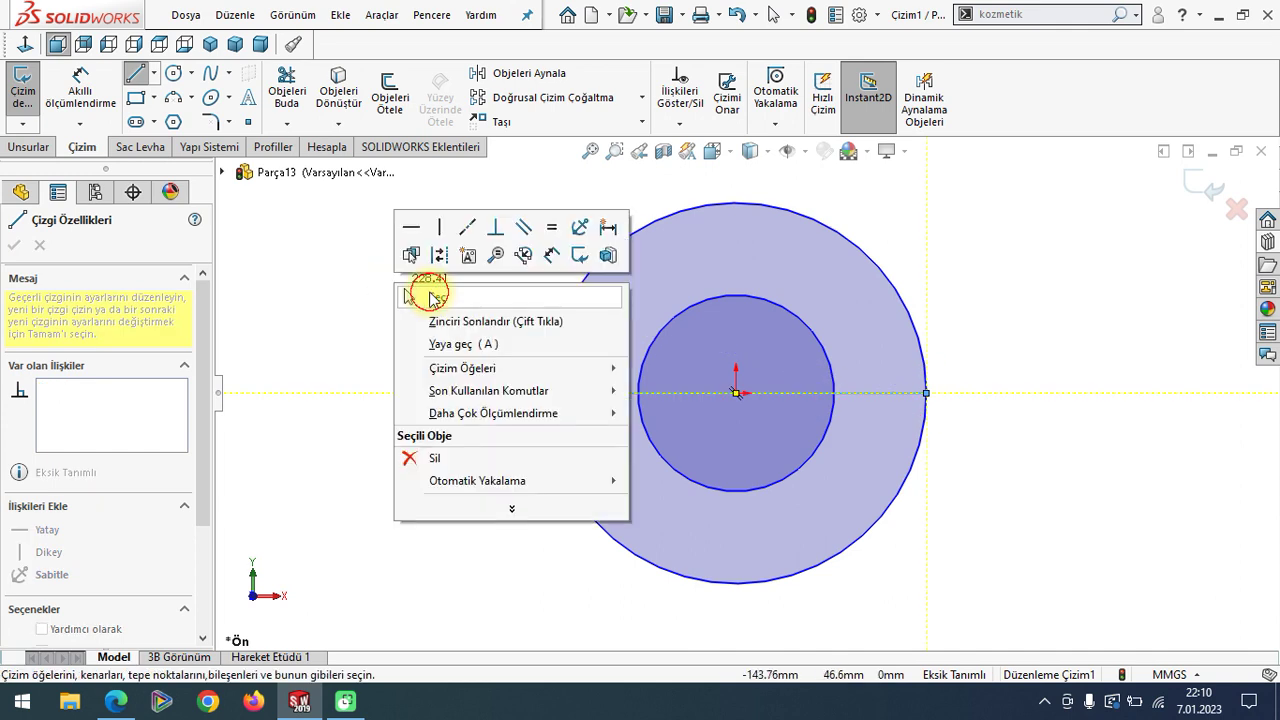
{"action": "left_click", "coordinate": [423, 289]}
- Trim away both circles' lower halves and the line piece inside the inner circle
{"action": "left_click", "coordinate": [287, 97]}
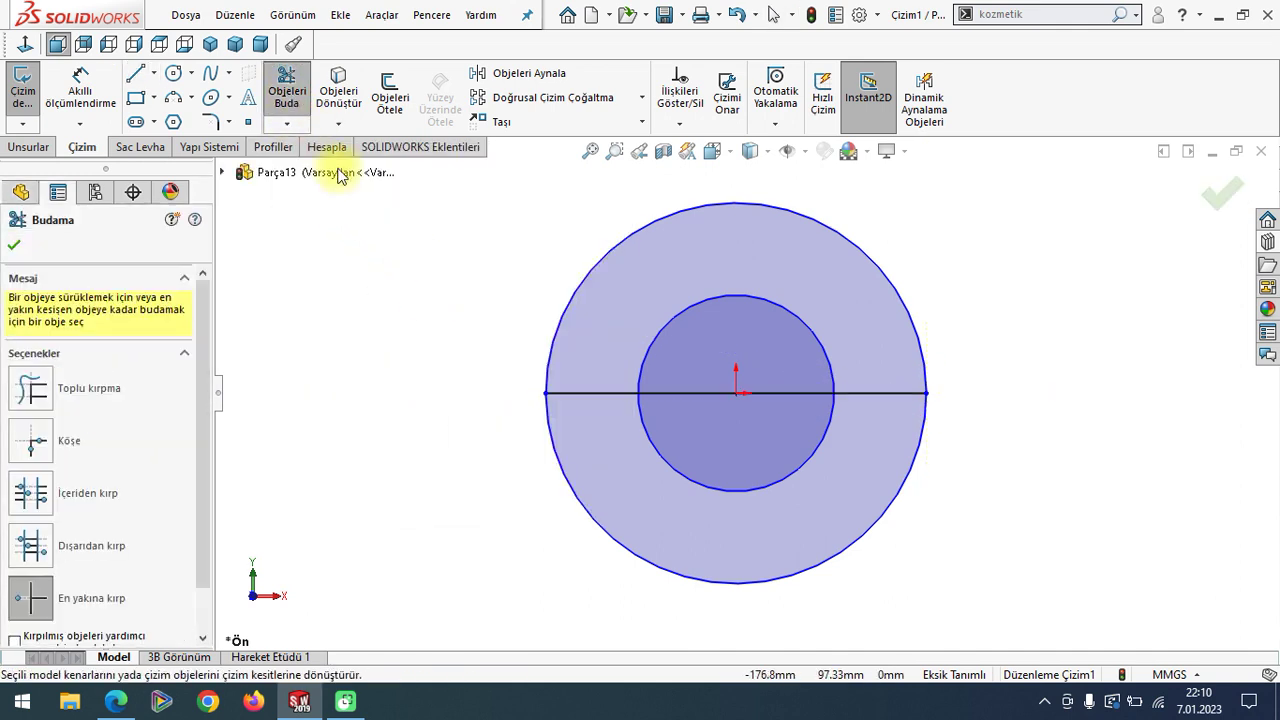
{"action": "left_click", "coordinate": [651, 566]}
{"action": "left_click", "coordinate": [714, 492]}
{"action": "left_click", "coordinate": [765, 398]}
{"action": "left_click", "coordinate": [12, 244]}
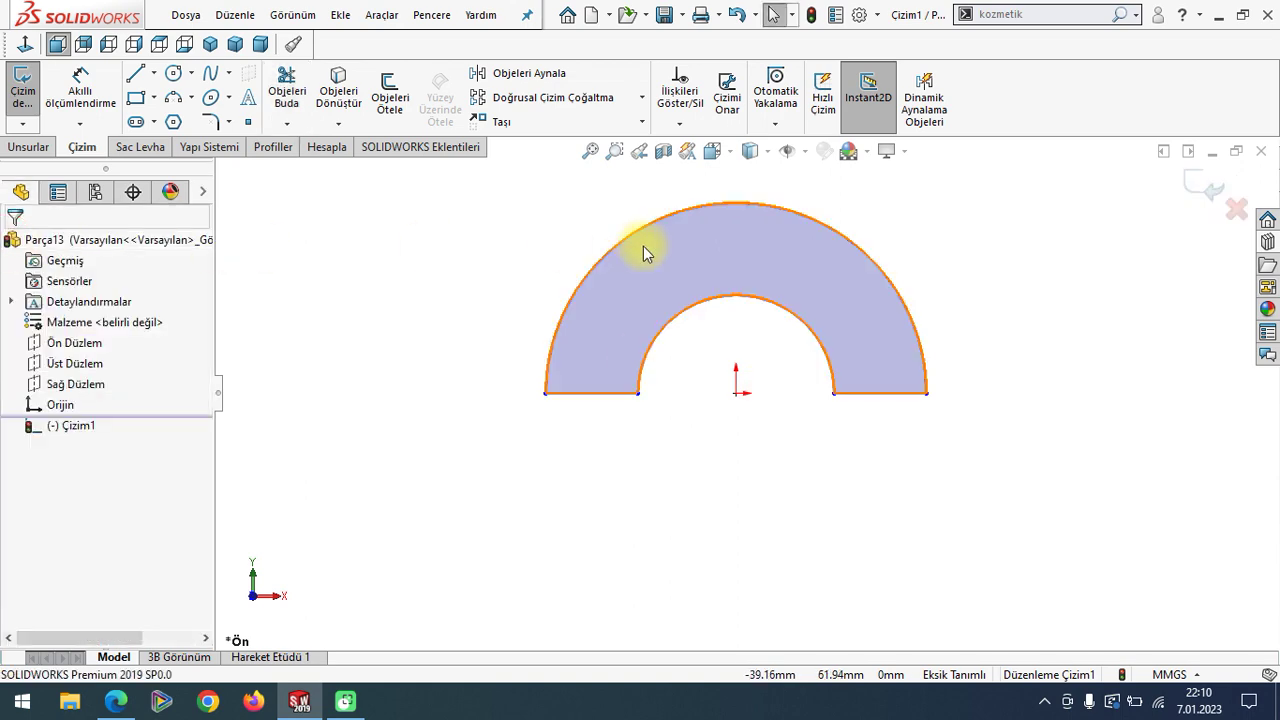
{"action": "left_click", "coordinate": [116, 701]}
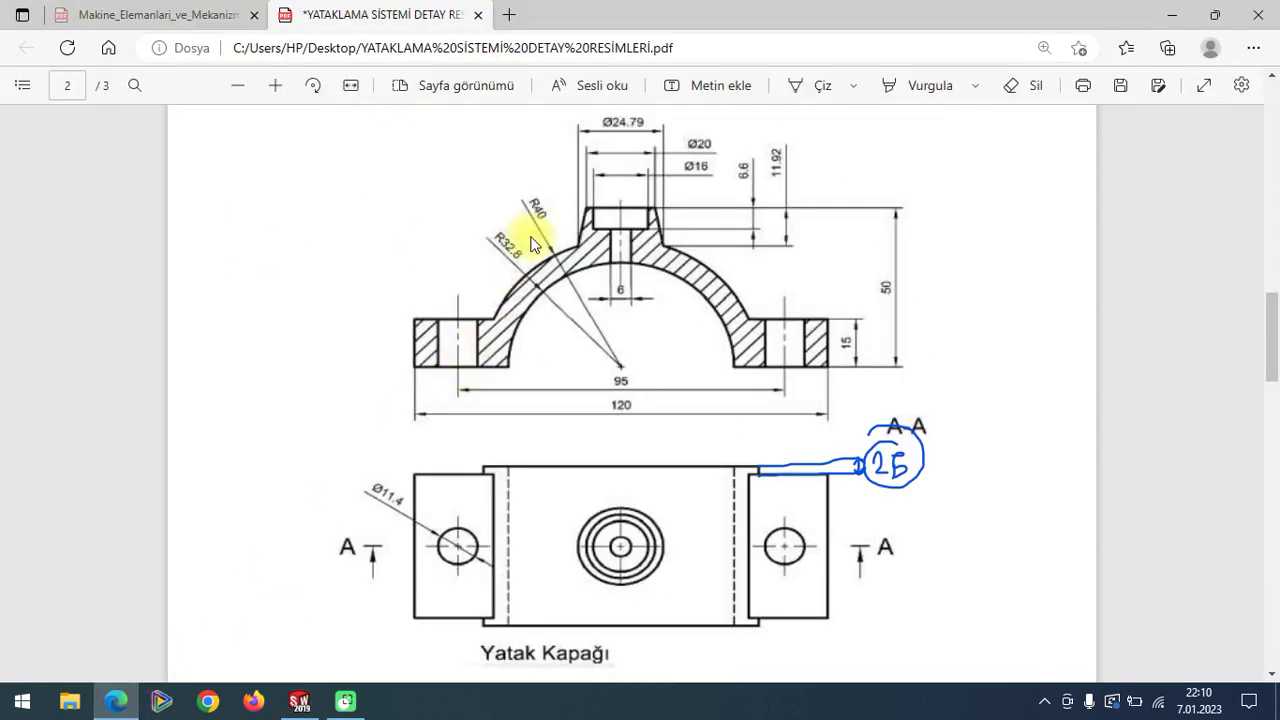
{"action": "left_click", "coordinate": [299, 701]}
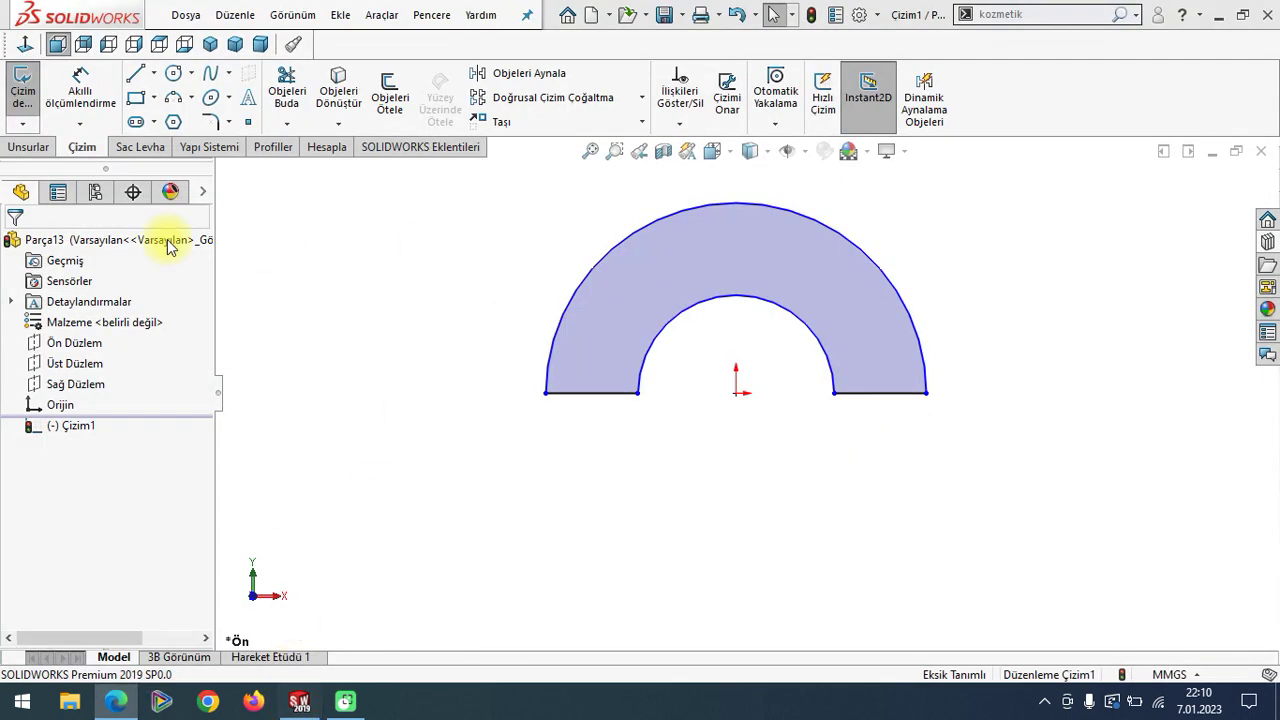
- Dimension the inner arc (entered as 32.8*2) and the outer arc at R40
{"action": "left_click", "coordinate": [80, 90]}
{"action": "left_click", "coordinate": [675, 328]}
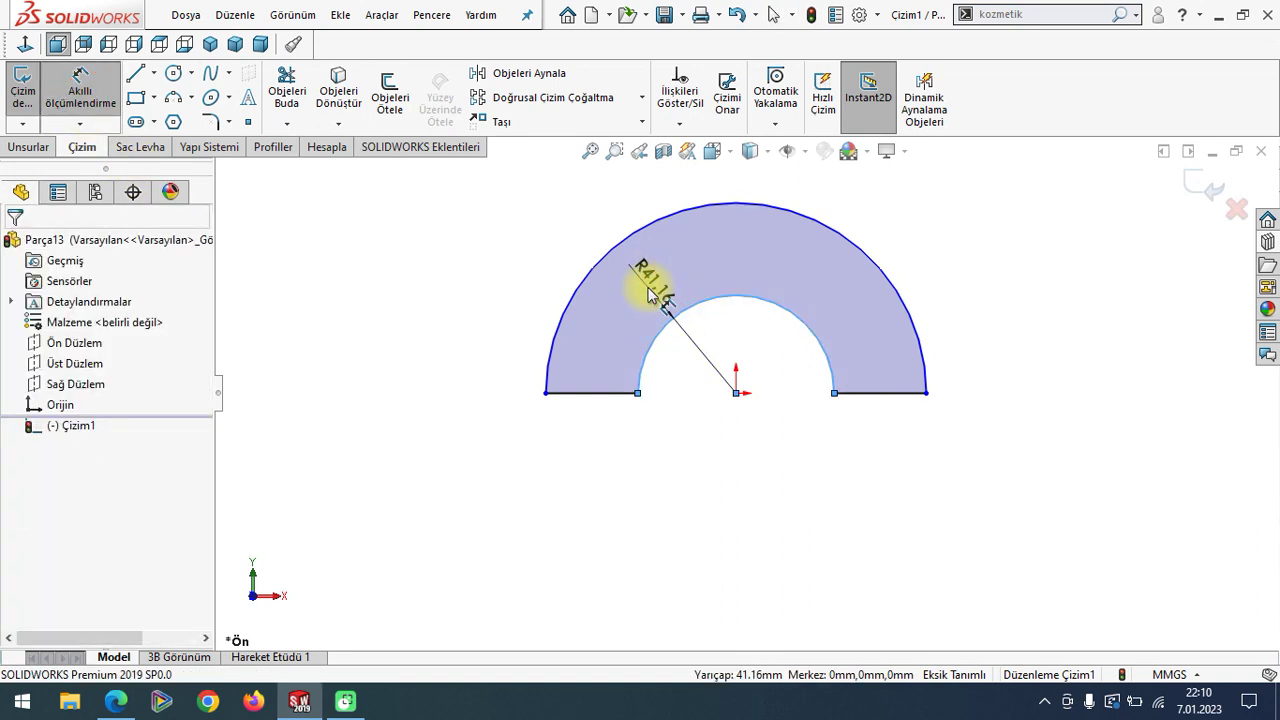
{"action": "left_click", "coordinate": [650, 285]}
{"action": "type", "text": "32.8*2"}
{"action": "key", "text": "Return"}
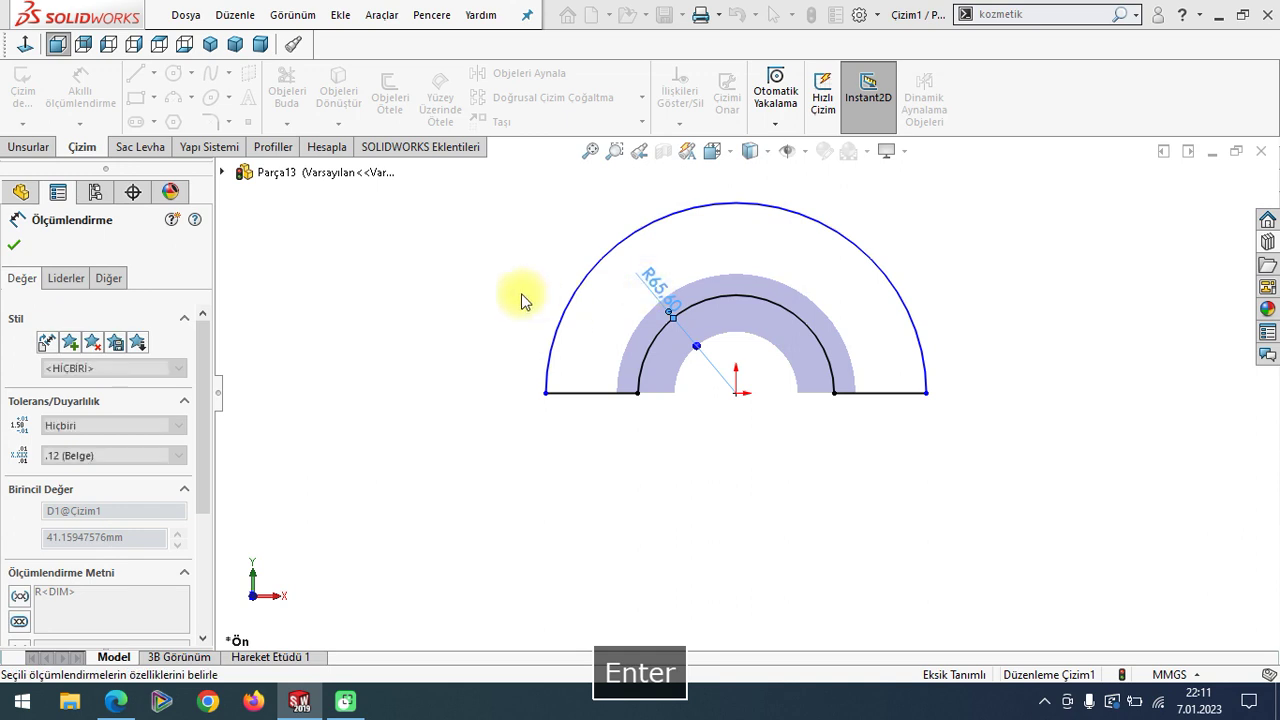
{"action": "left_click", "coordinate": [540, 252]}
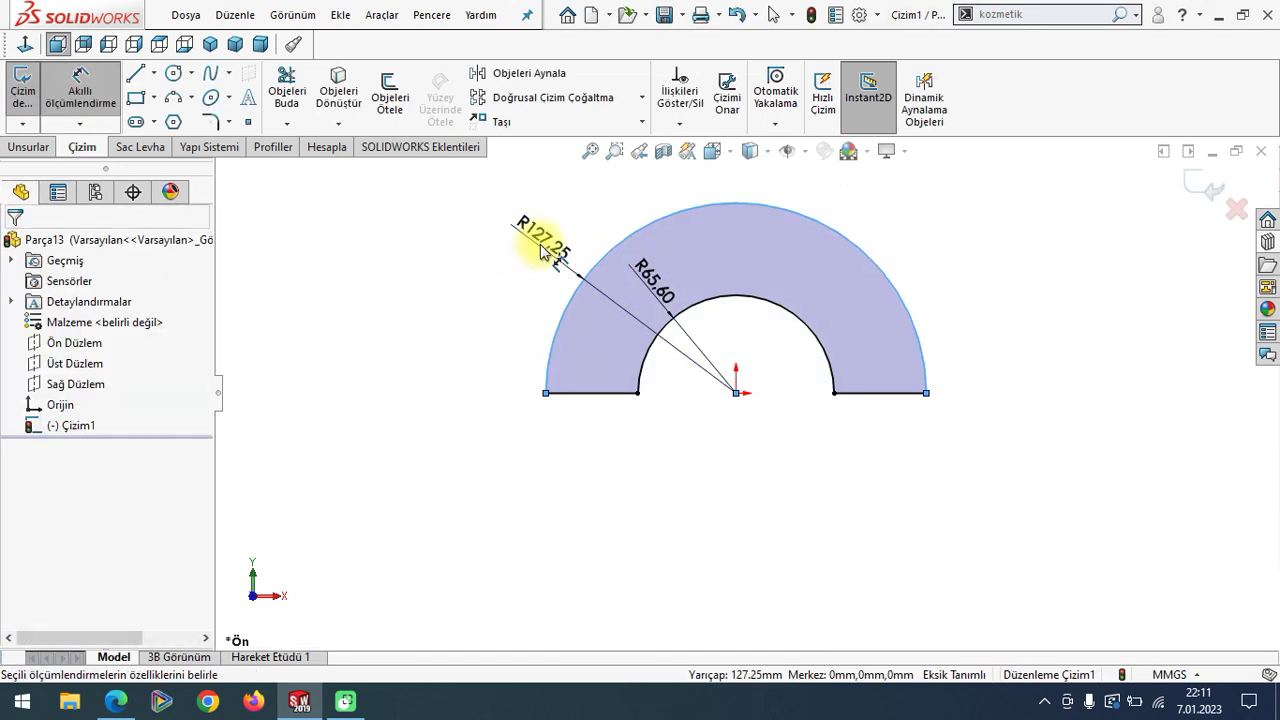
{"action": "left_click", "coordinate": [541, 250]}
{"action": "type", "text": "40"}
{"action": "key", "text": "Return"}
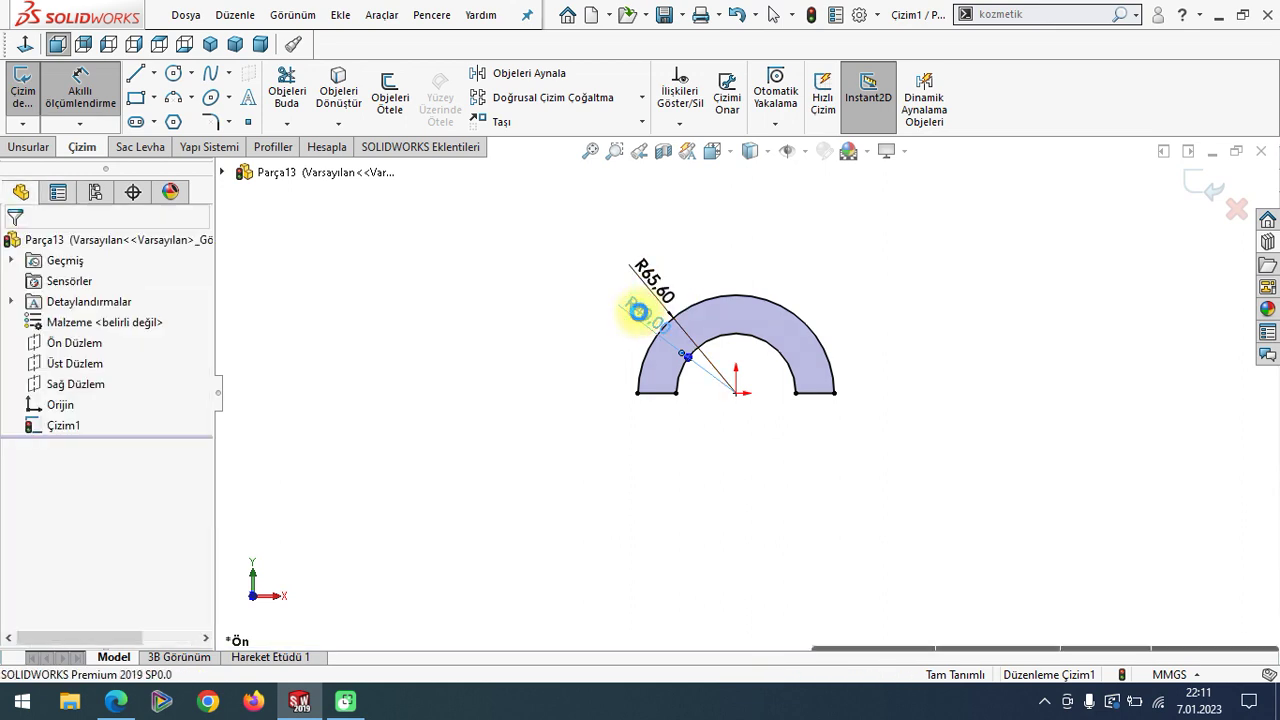
- Keep the R40 outer radius and correct the inner radius to R32.8 after checking the PDF
{"action": "double_click", "coordinate": [638, 312]}
{"action": "key", "text": "Return"}
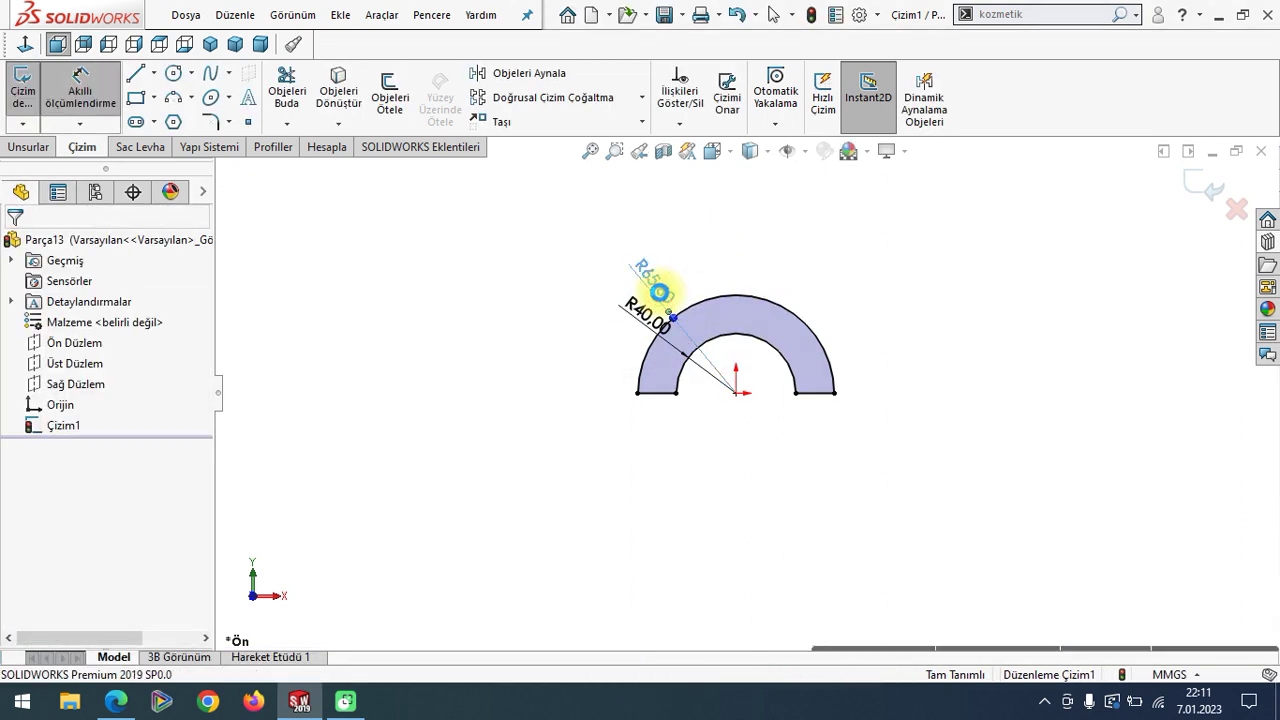
{"action": "left_click", "coordinate": [663, 300]}
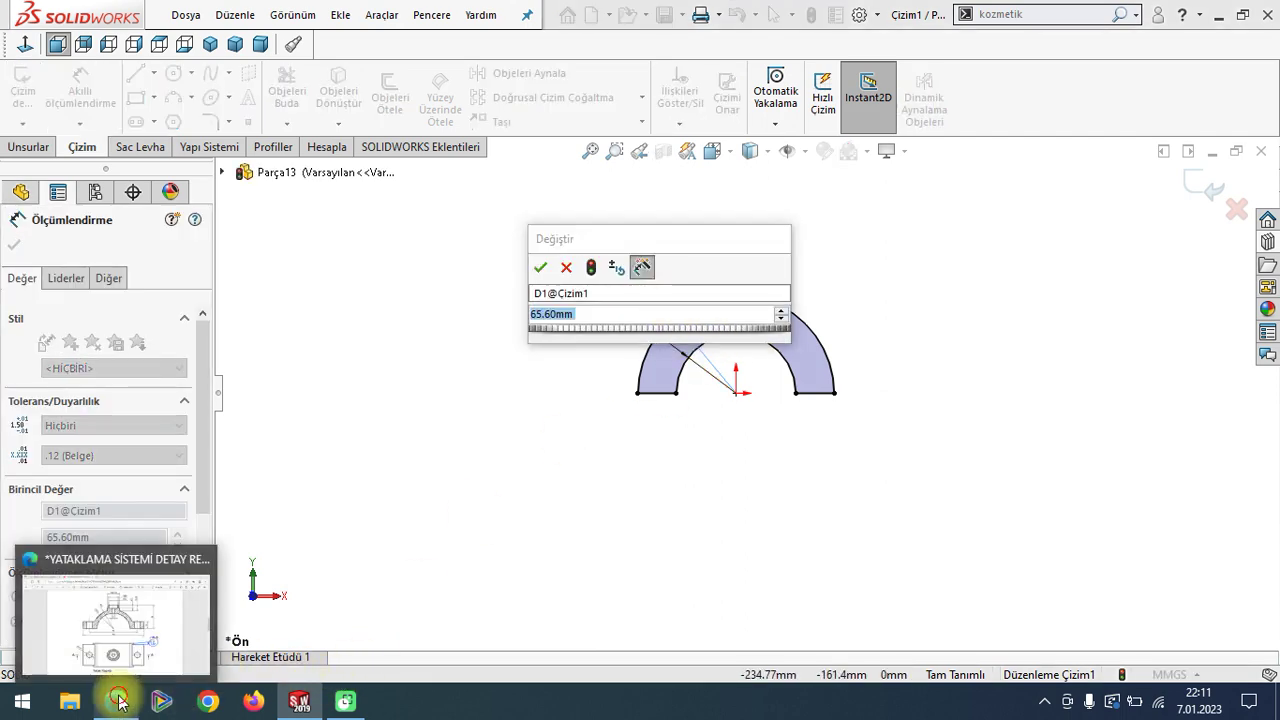
{"action": "mouse_move", "coordinate": [116, 701]}
{"action": "left_click", "coordinate": [118, 620]}
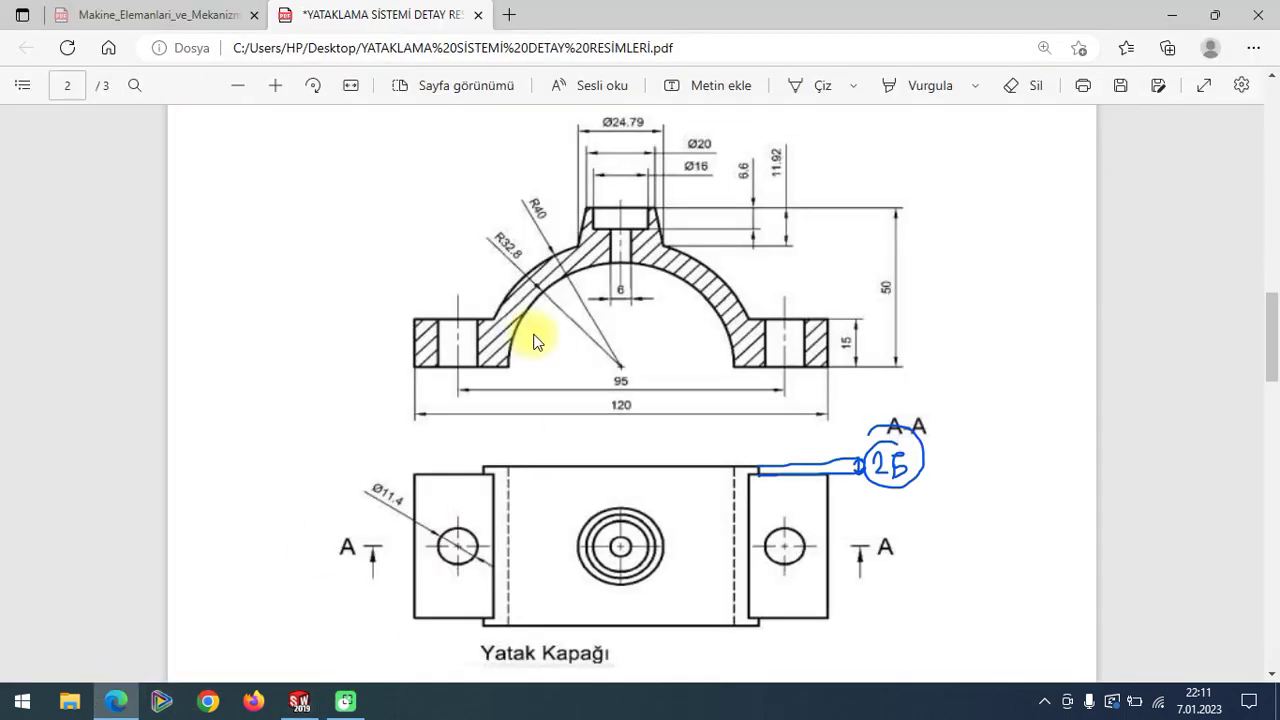
{"action": "left_click", "coordinate": [296, 703]}
{"action": "type", "text": "3"}
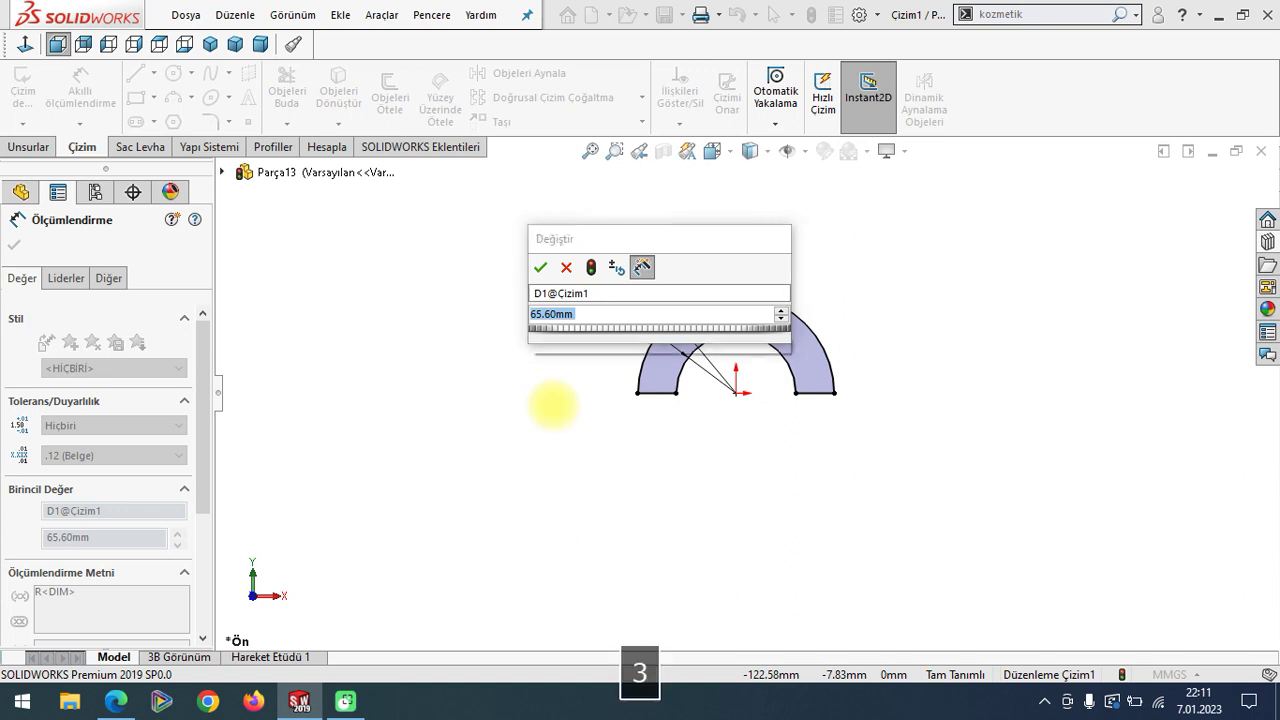
{"action": "type", "text": "2.8"}
{"action": "key", "text": "Return"}
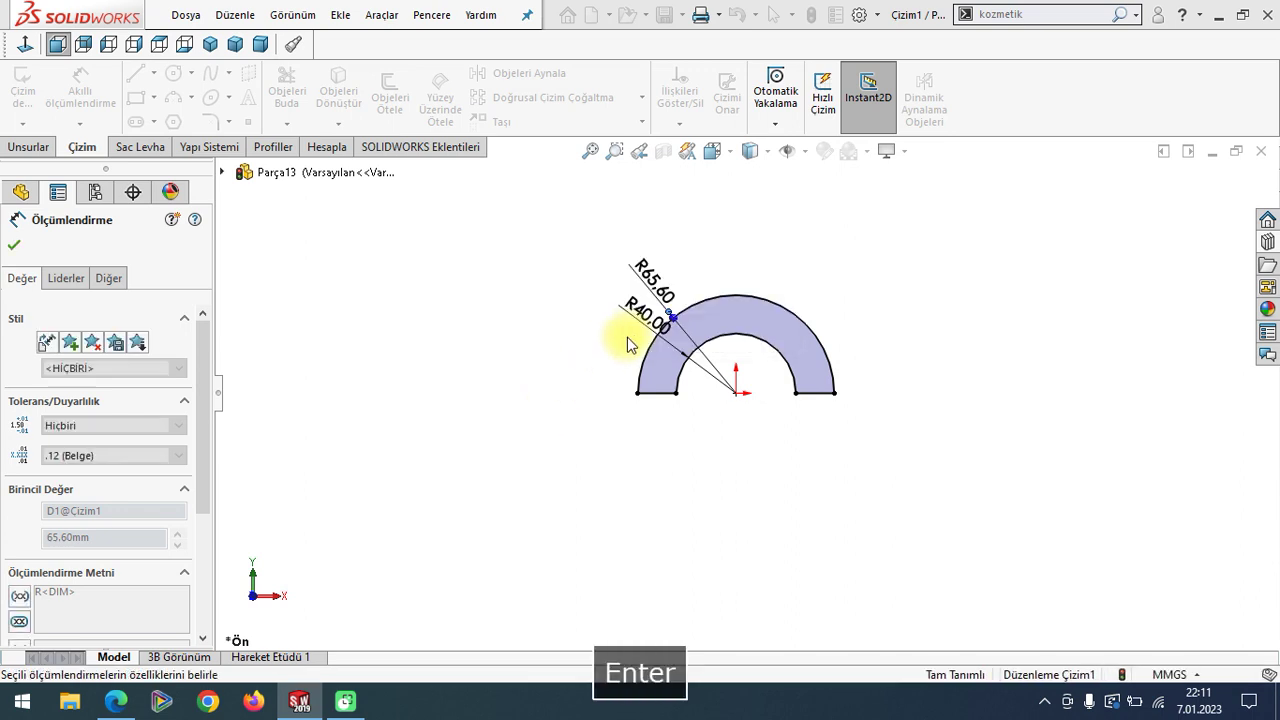
- Reposition the R32.80 and R40.00 labels and bring the PDF drawing back up
{"action": "scroll", "coordinate": [734, 372], "scroll_direction": "down", "scroll_amount": 2}
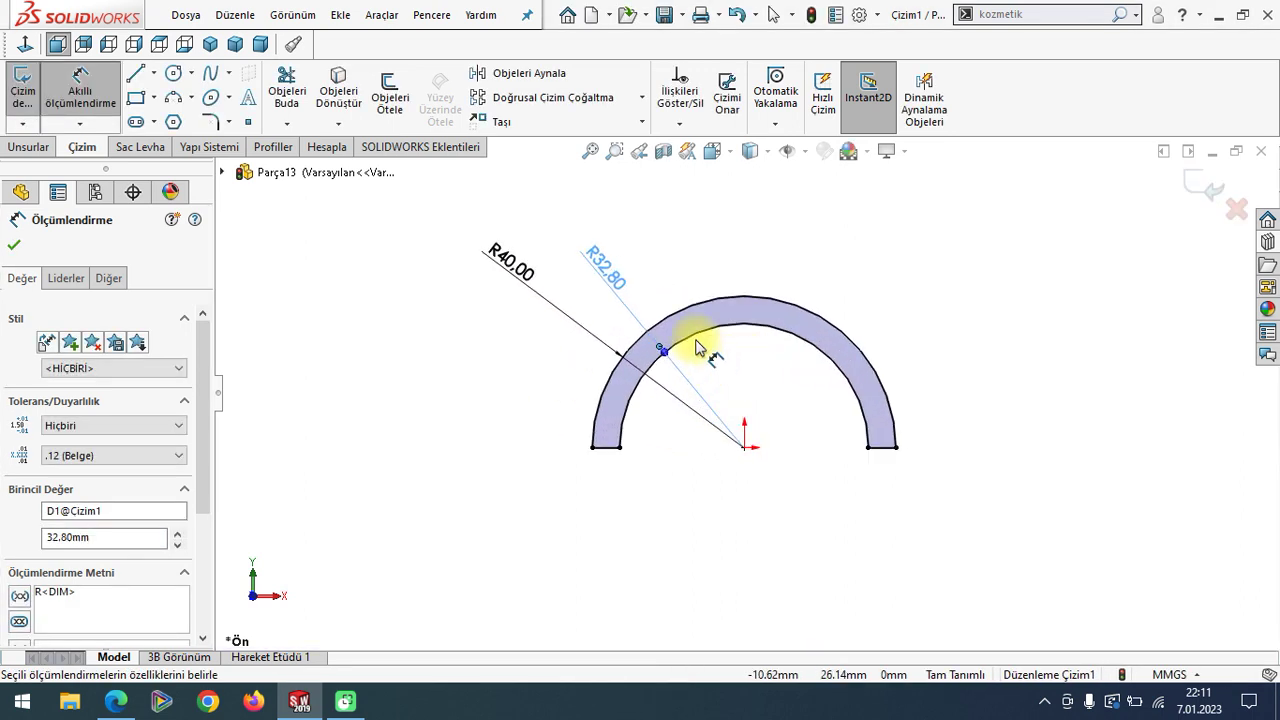
{"action": "left_click_drag", "start_coordinate": [694, 351], "coordinate": [950, 270]}
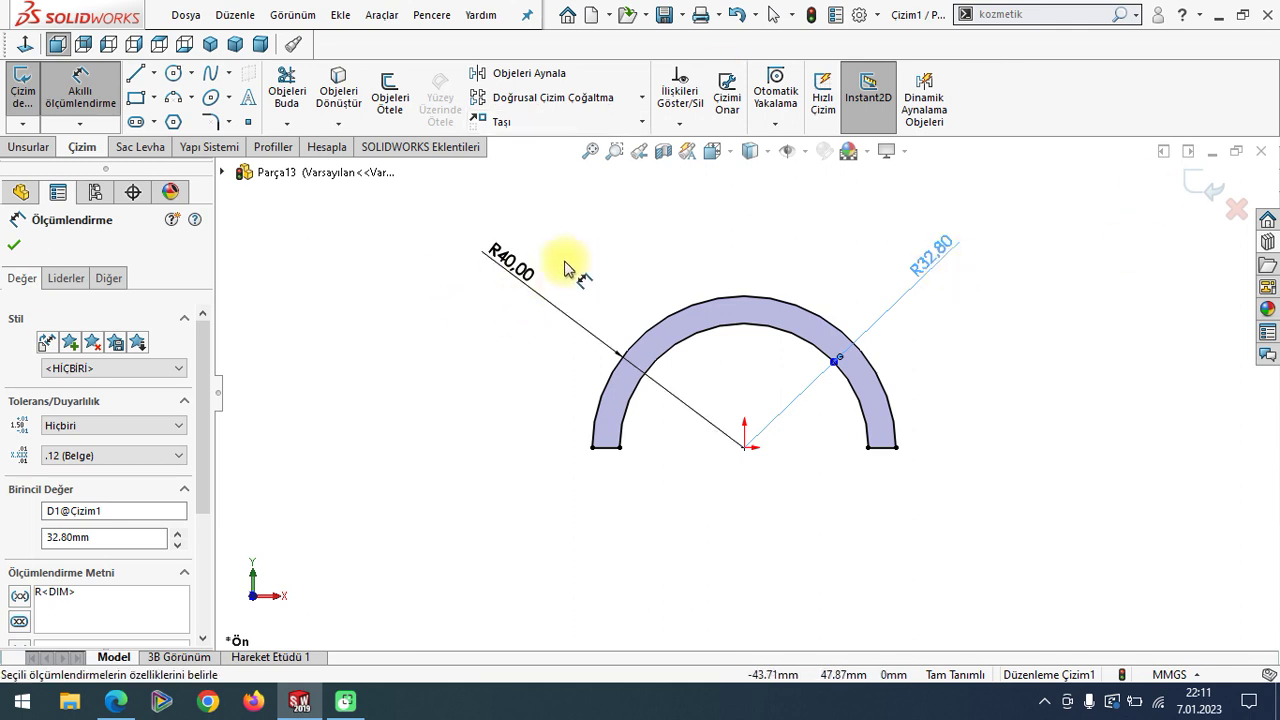
{"action": "left_click_drag", "start_coordinate": [514, 266], "coordinate": [568, 280]}
{"action": "left_click", "coordinate": [13, 245]}
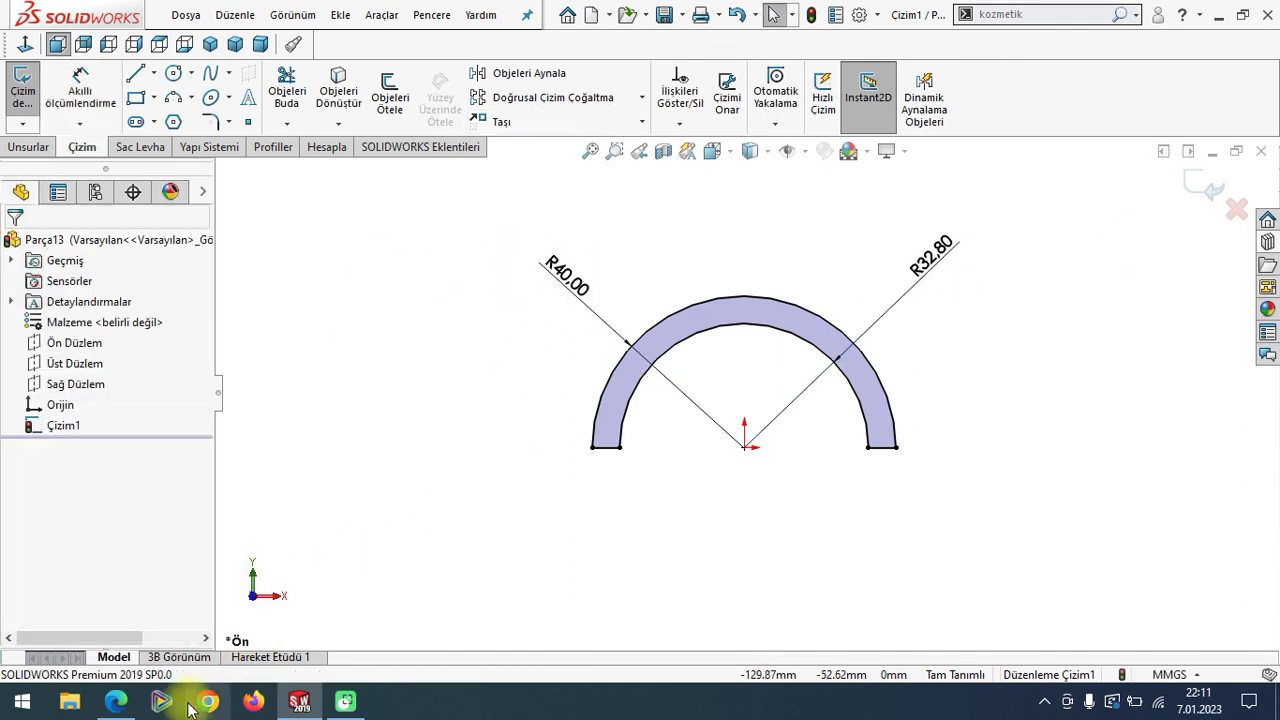
{"action": "left_click", "coordinate": [116, 701]}
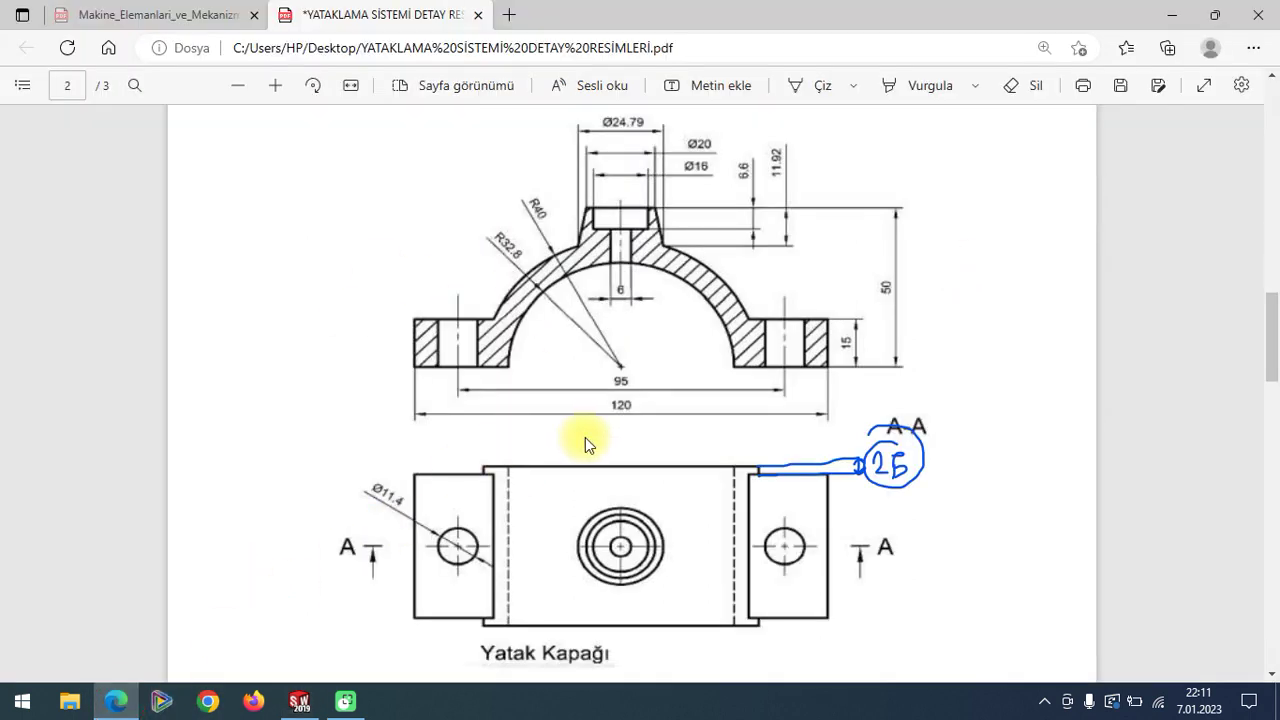
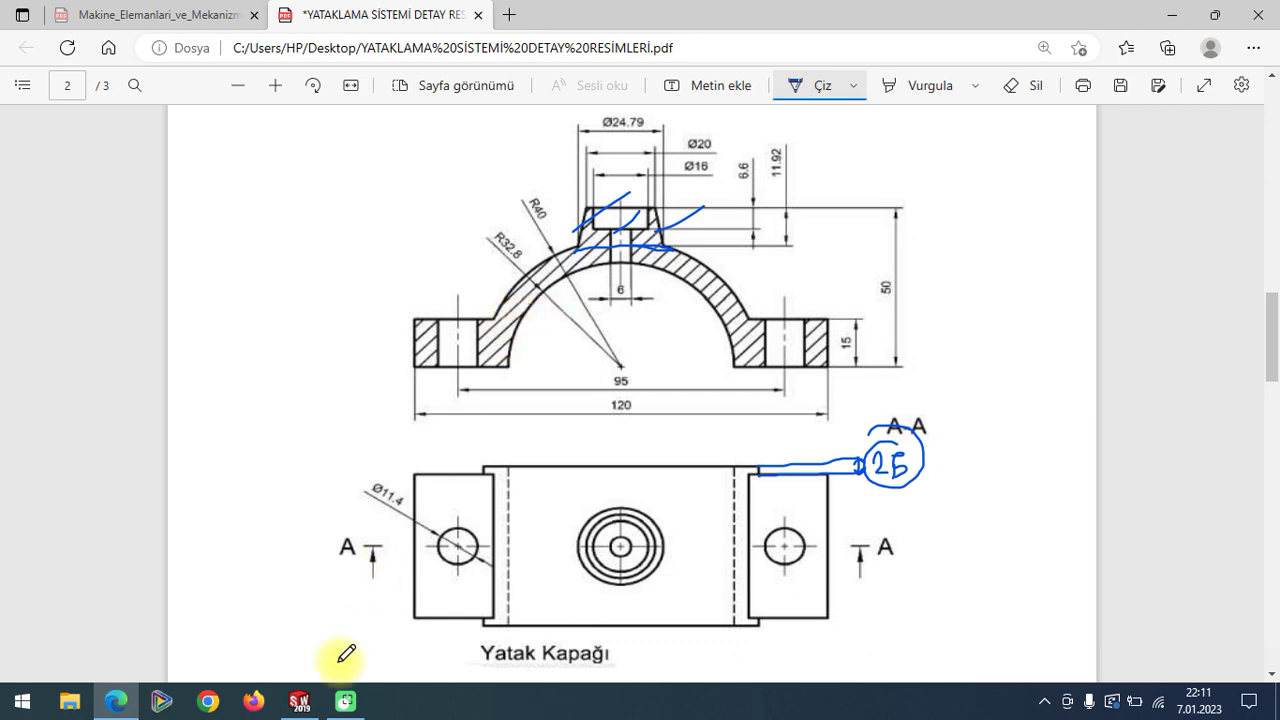
- Switch back to the SOLIDWORKS R40/R32.80 half-ring sketch and pick the Line tool
{"action": "left_click", "coordinate": [300, 701]}
{"action": "left_click", "coordinate": [135, 73]}
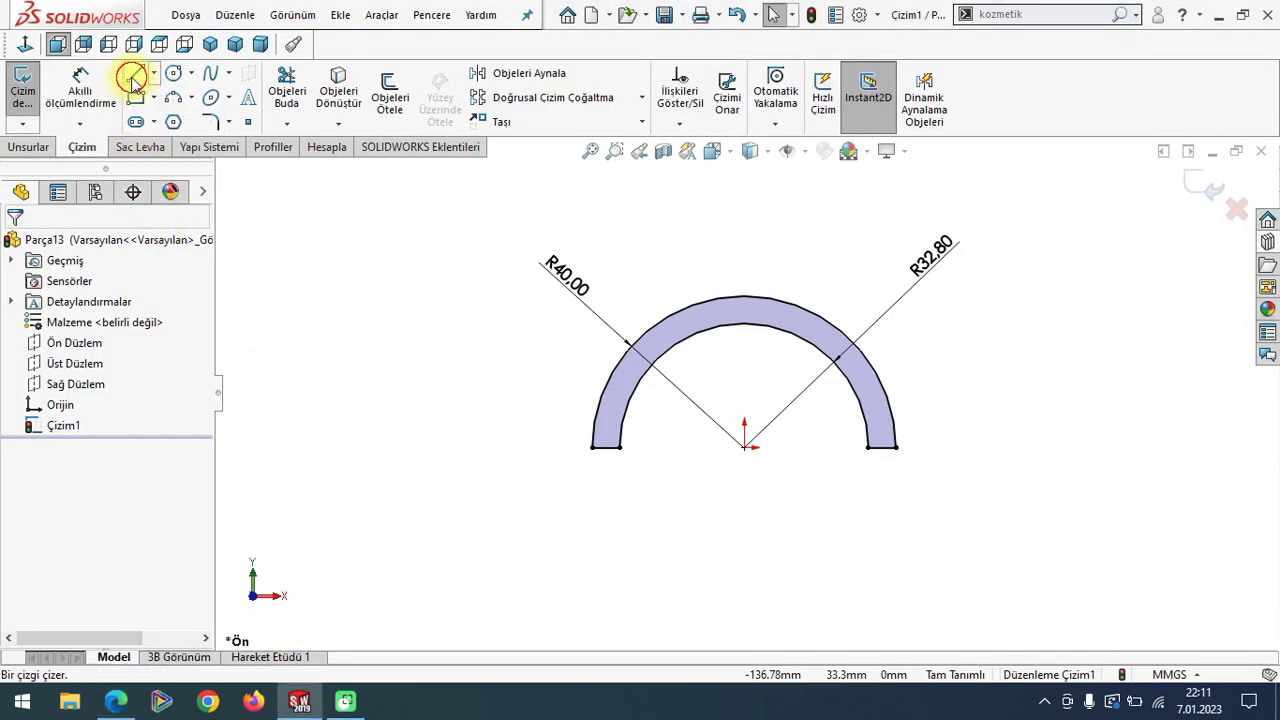
- Draw a rectangular foot off the arc's right end and trim the leftover segment
{"action": "left_click", "coordinate": [884, 448]}
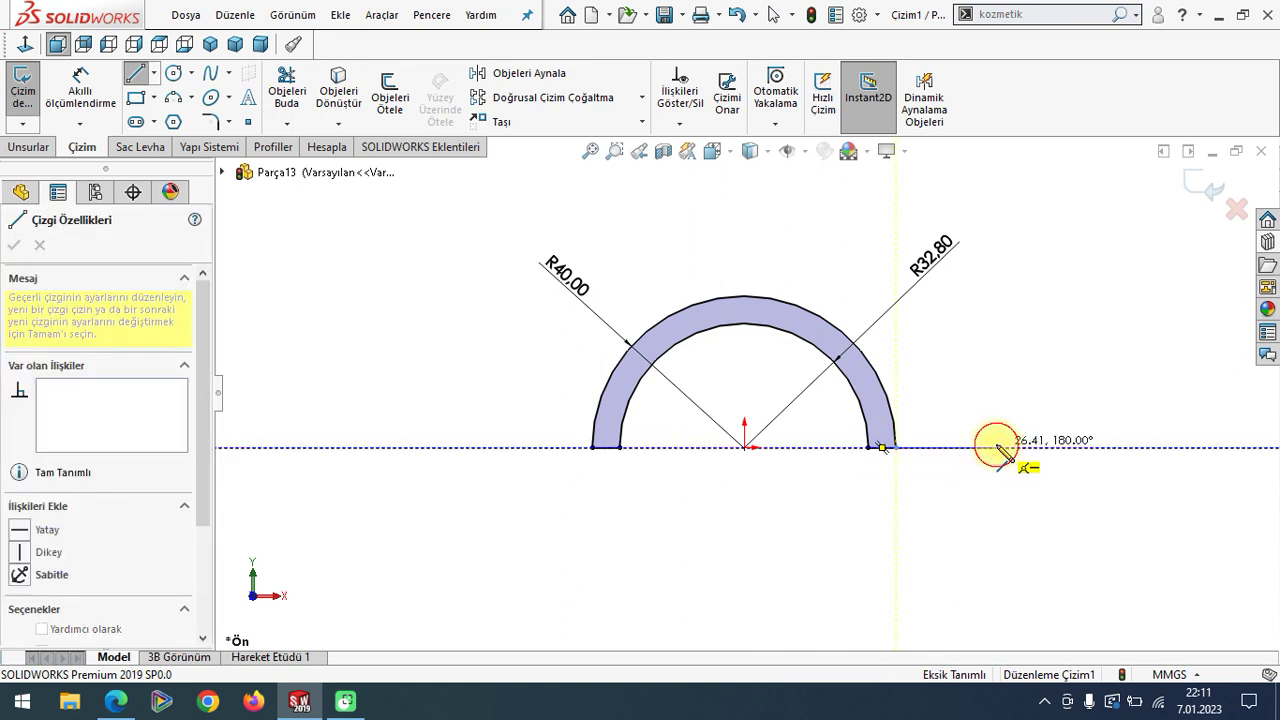
{"action": "left_click", "coordinate": [996, 447]}
{"action": "left_click", "coordinate": [996, 381]}
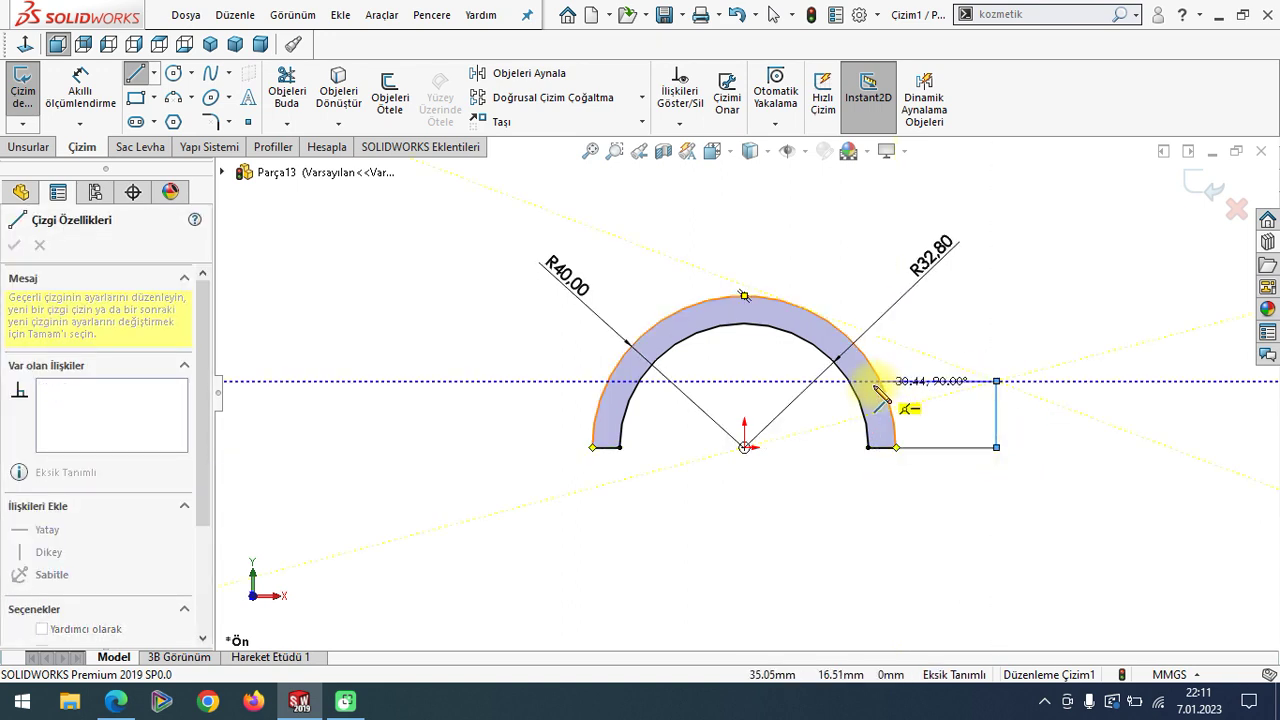
{"action": "left_click", "coordinate": [868, 381]}
{"action": "key", "text": "Escape"}
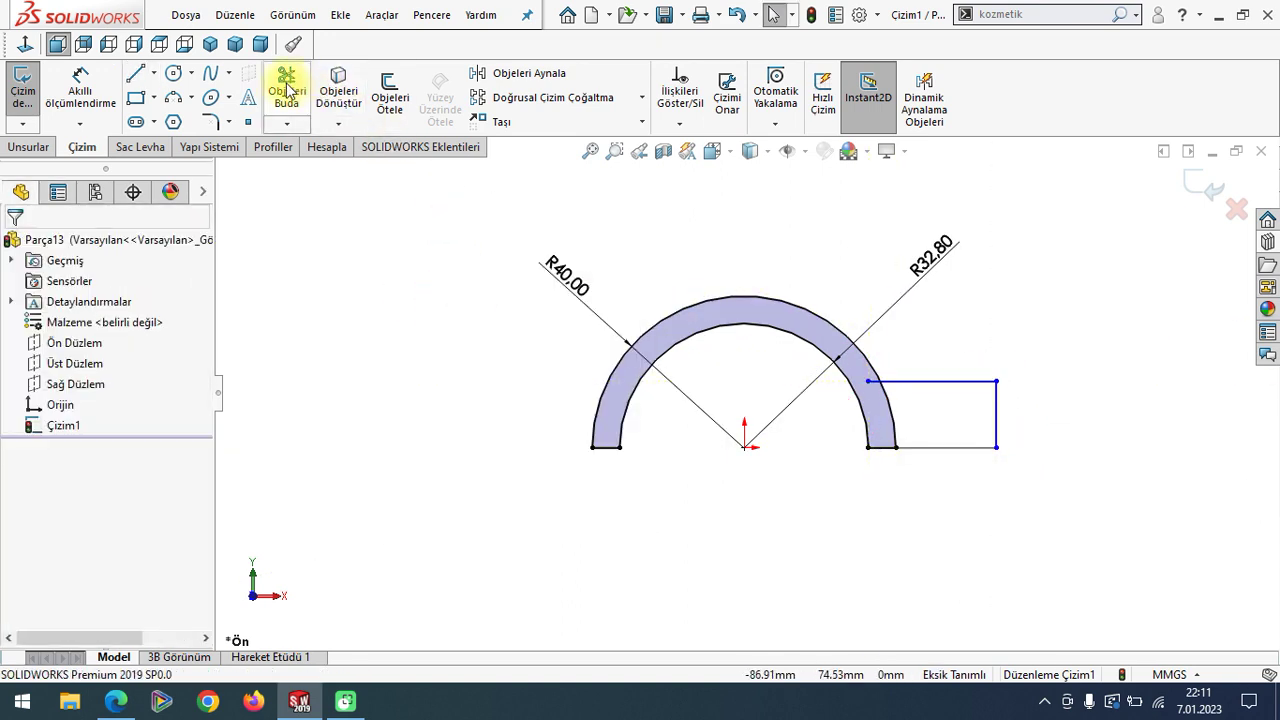
{"action": "left_click", "coordinate": [287, 90]}
{"action": "scroll", "coordinate": [829, 414], "scroll_direction": "down", "scroll_amount": 2}
{"action": "scroll", "coordinate": [770, 408], "scroll_direction": "down", "scroll_amount": 2}
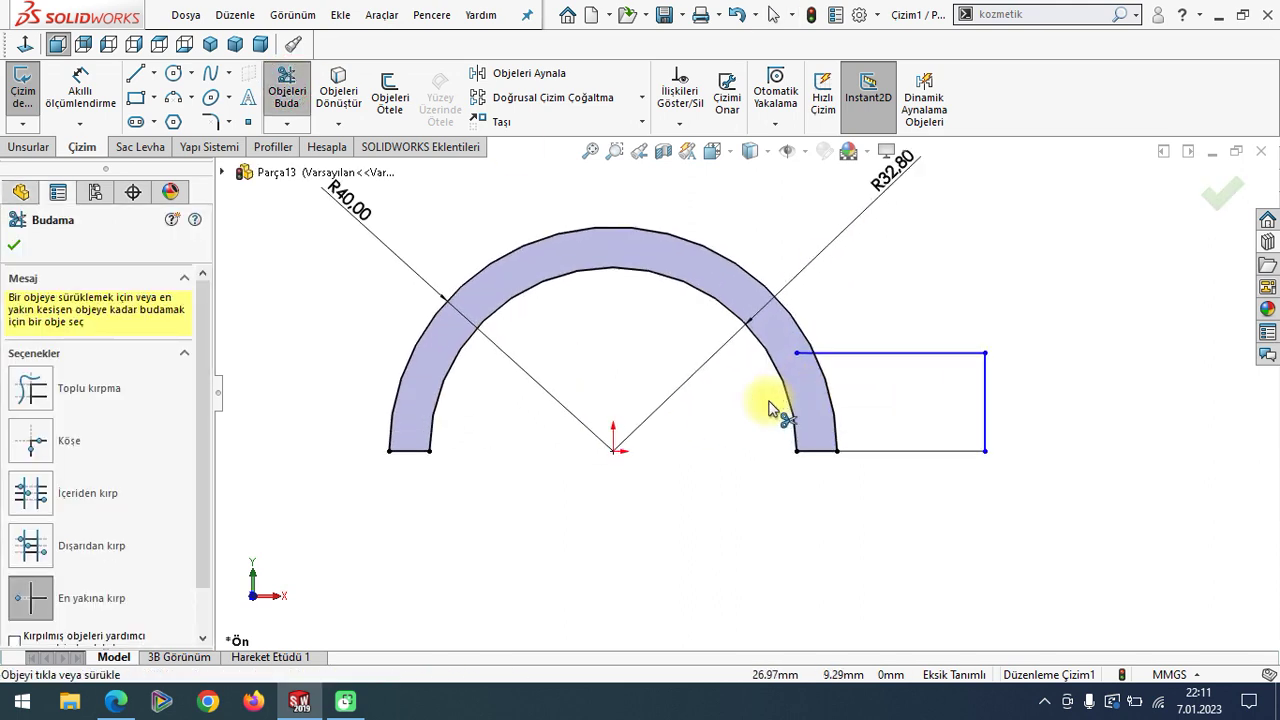
{"action": "scroll", "coordinate": [775, 395], "scroll_direction": "up", "scroll_amount": 1}
{"action": "left_click", "coordinate": [797, 366]}
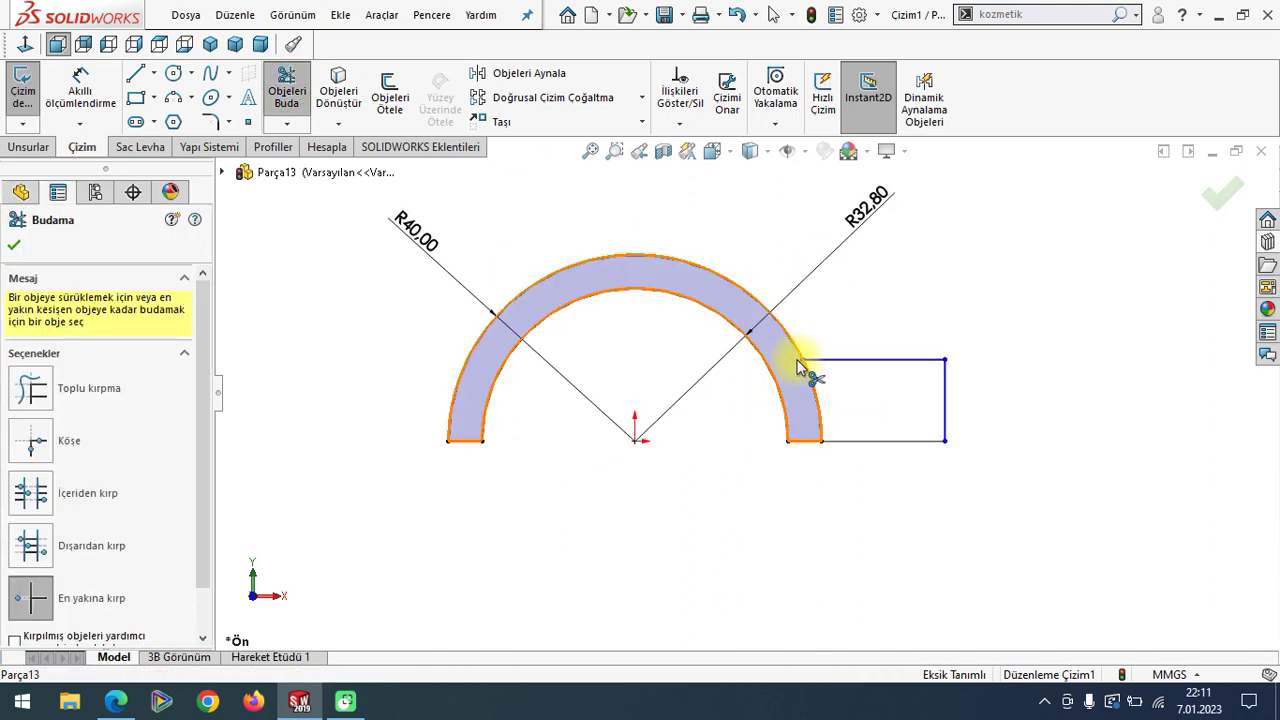
{"action": "left_click", "coordinate": [14, 245]}
- Draw a vertical centerline up from the origin, then check the reference drawing
{"action": "left_click", "coordinate": [153, 73]}
{"action": "left_click", "coordinate": [178, 120]}
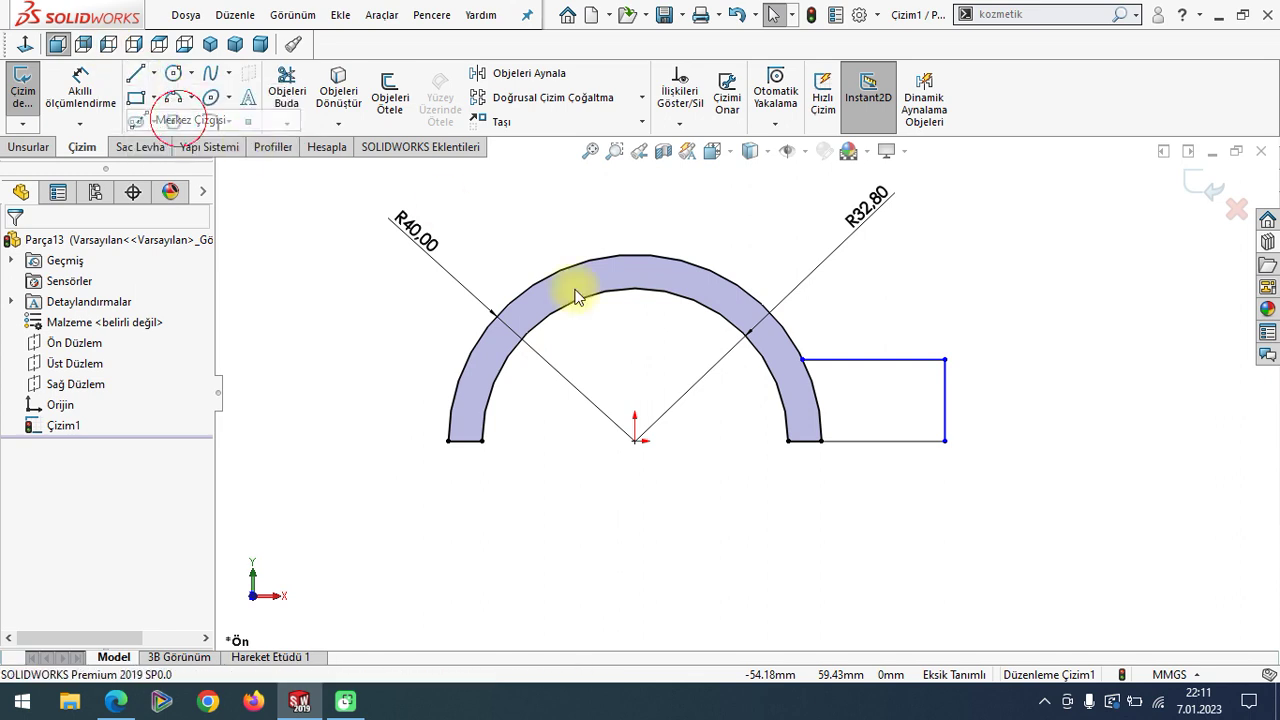
{"action": "left_click", "coordinate": [635, 442]}
{"action": "left_click", "coordinate": [633, 207]}
{"action": "right_click", "coordinate": [445, 255]}
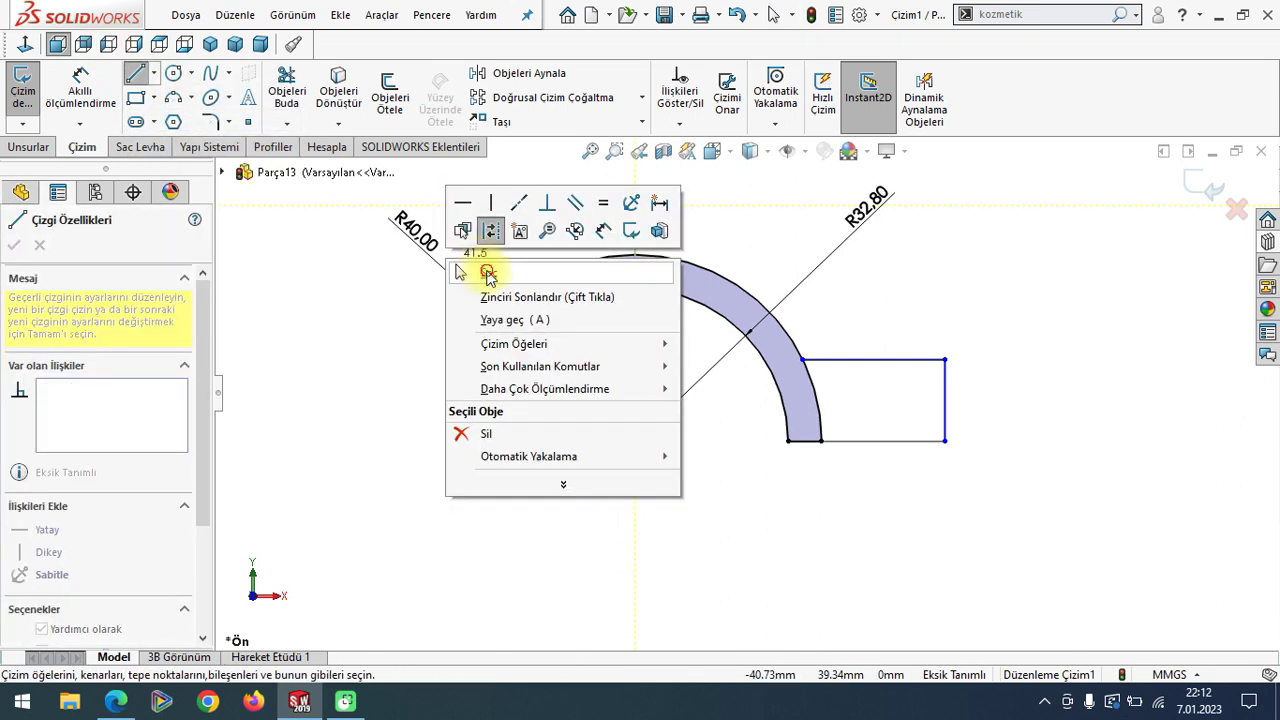
{"action": "left_click", "coordinate": [488, 275]}
{"action": "left_click", "coordinate": [116, 700]}
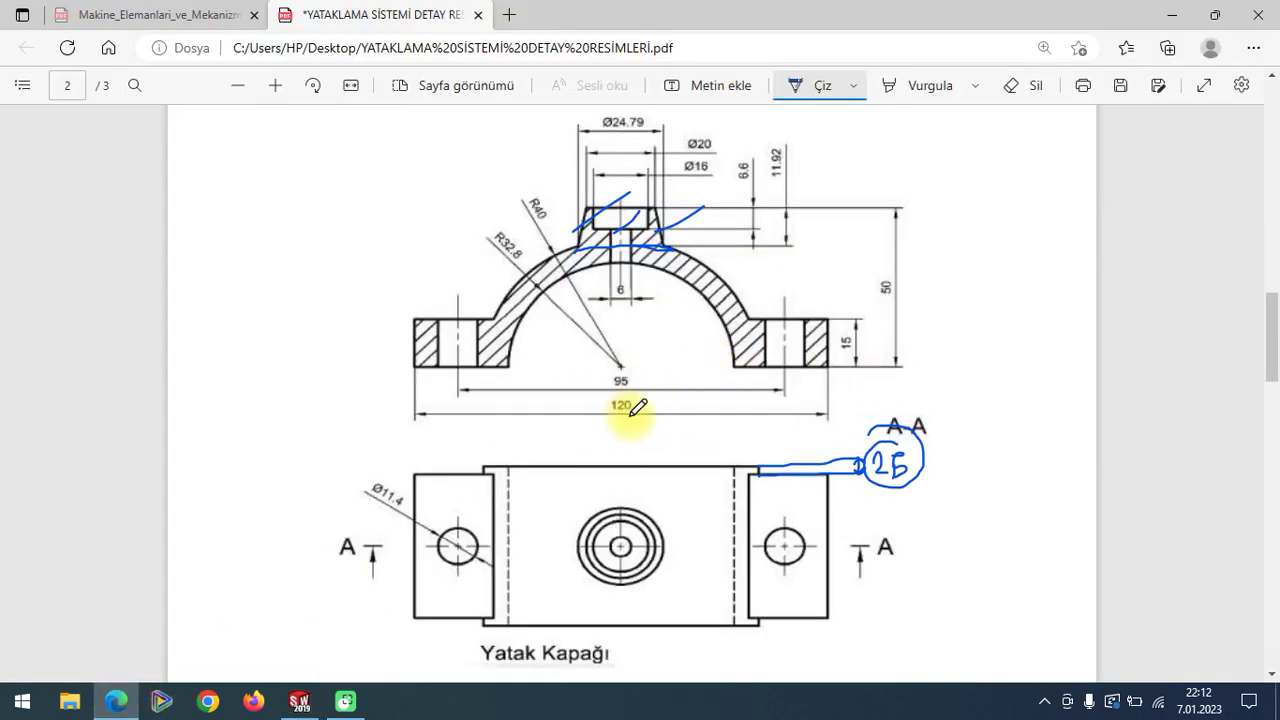
{"action": "left_click", "coordinate": [299, 700]}
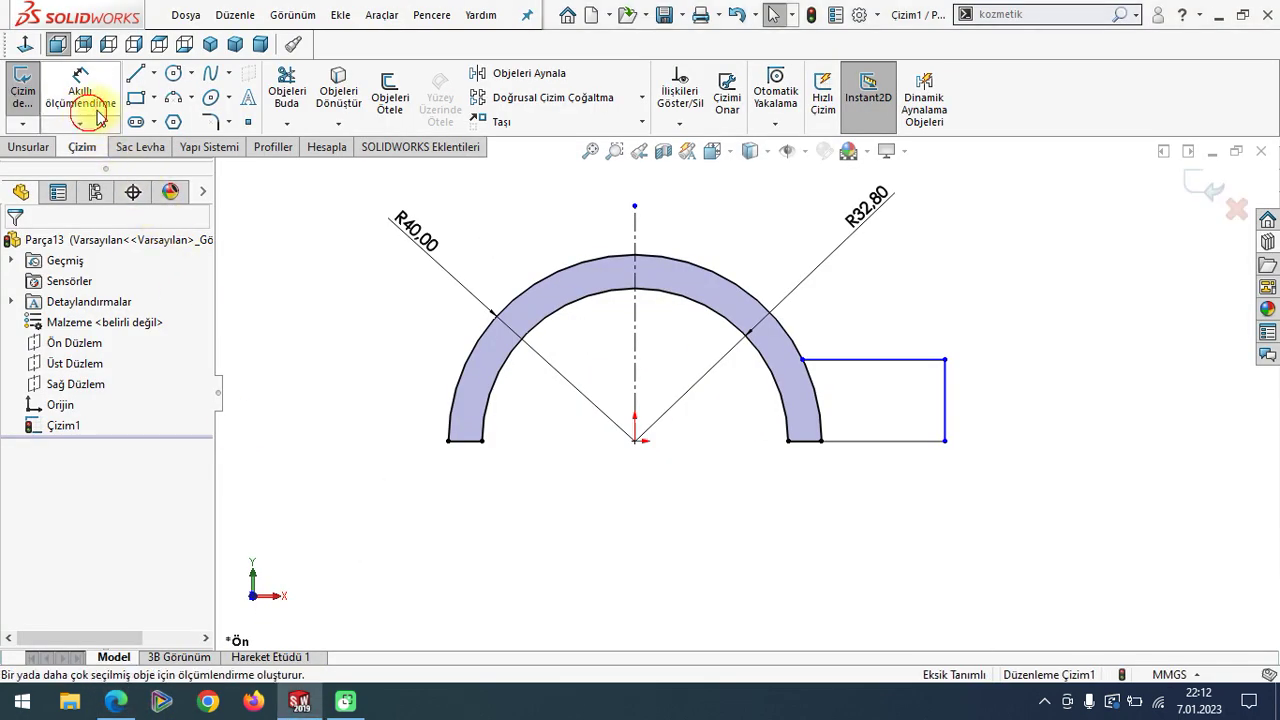
- Dimension the right foot with a 120 overall width and a 15 height
{"action": "left_click_drag", "start_coordinate": [804, 405], "coordinate": [645, 360]}
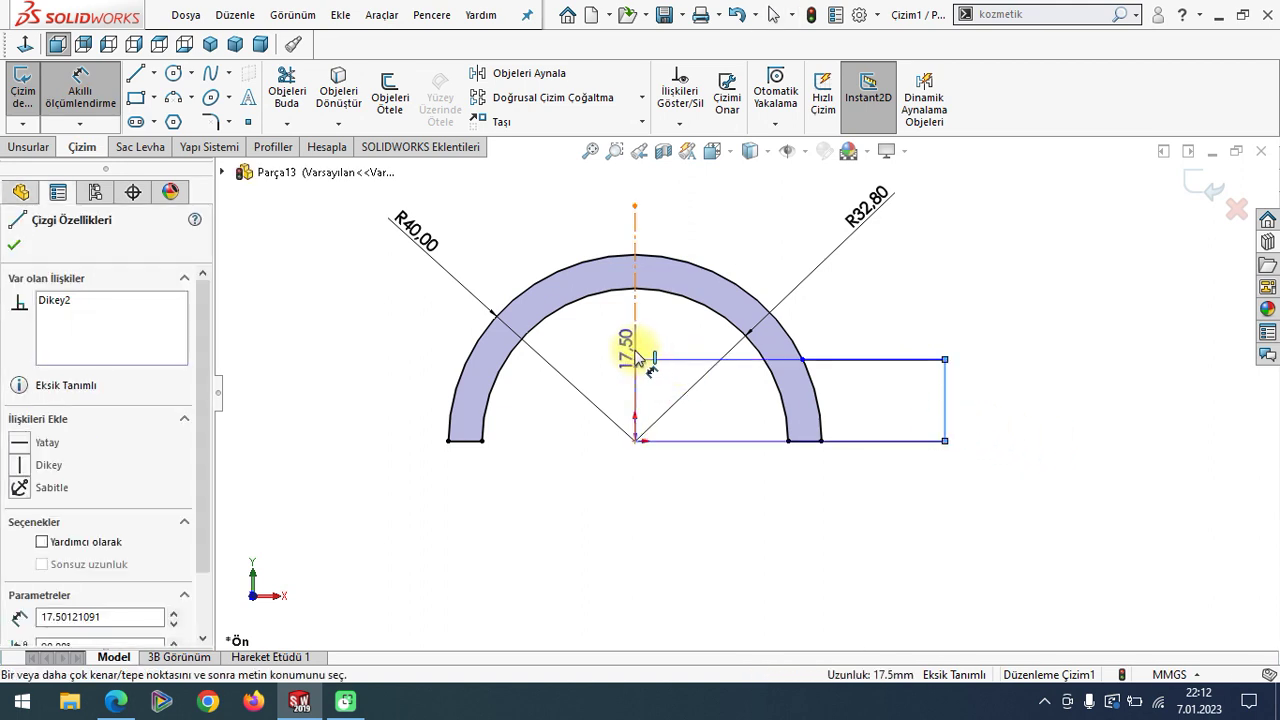
{"action": "left_click", "coordinate": [640, 360]}
{"action": "left_click", "coordinate": [528, 558]}
{"action": "key", "text": "Return"}
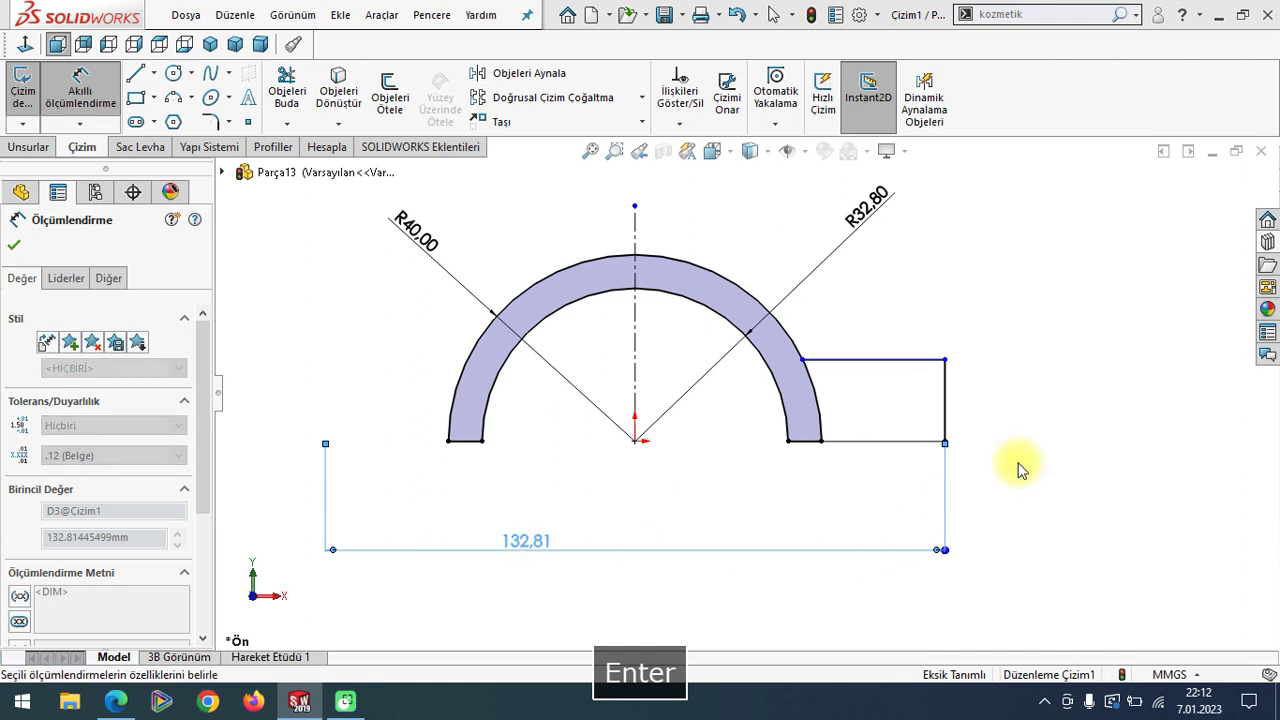
{"action": "left_click", "coordinate": [916, 405]}
{"action": "left_click", "coordinate": [955, 410]}
{"action": "type", "text": "15"}
{"action": "key", "text": "Return"}
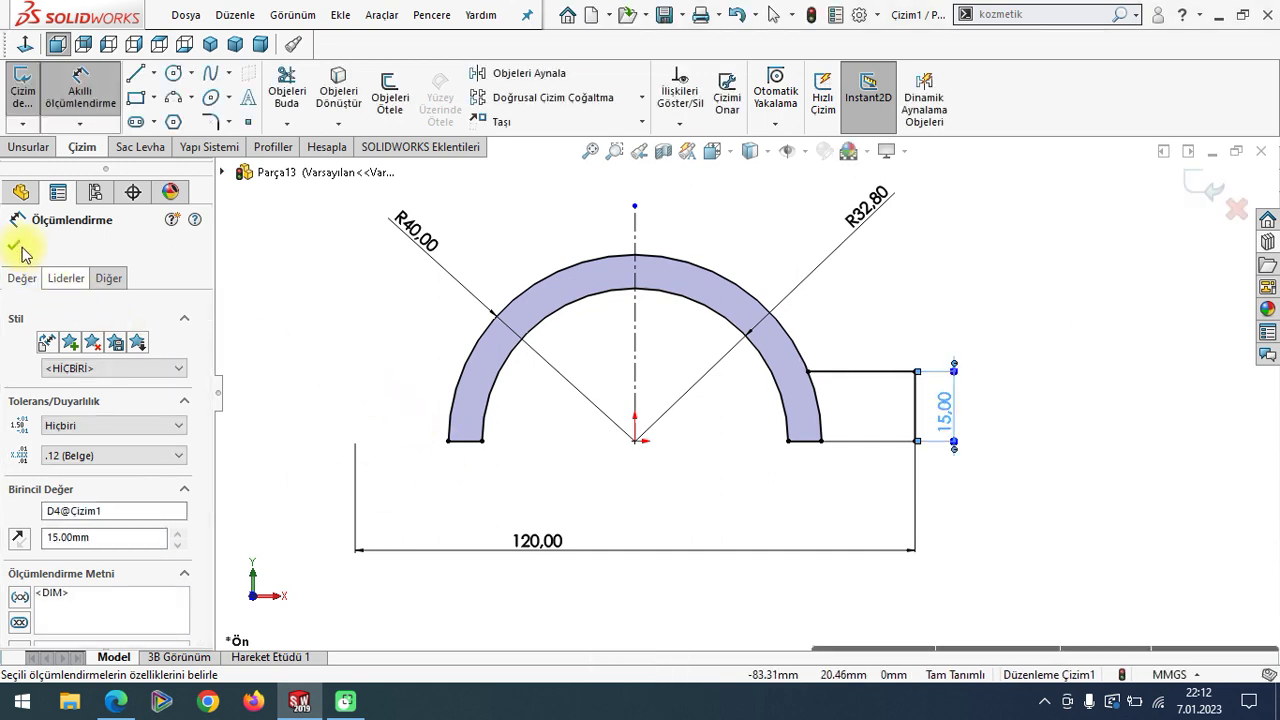
{"action": "left_click", "coordinate": [22, 248]}
{"action": "left_click", "coordinate": [528, 73]}
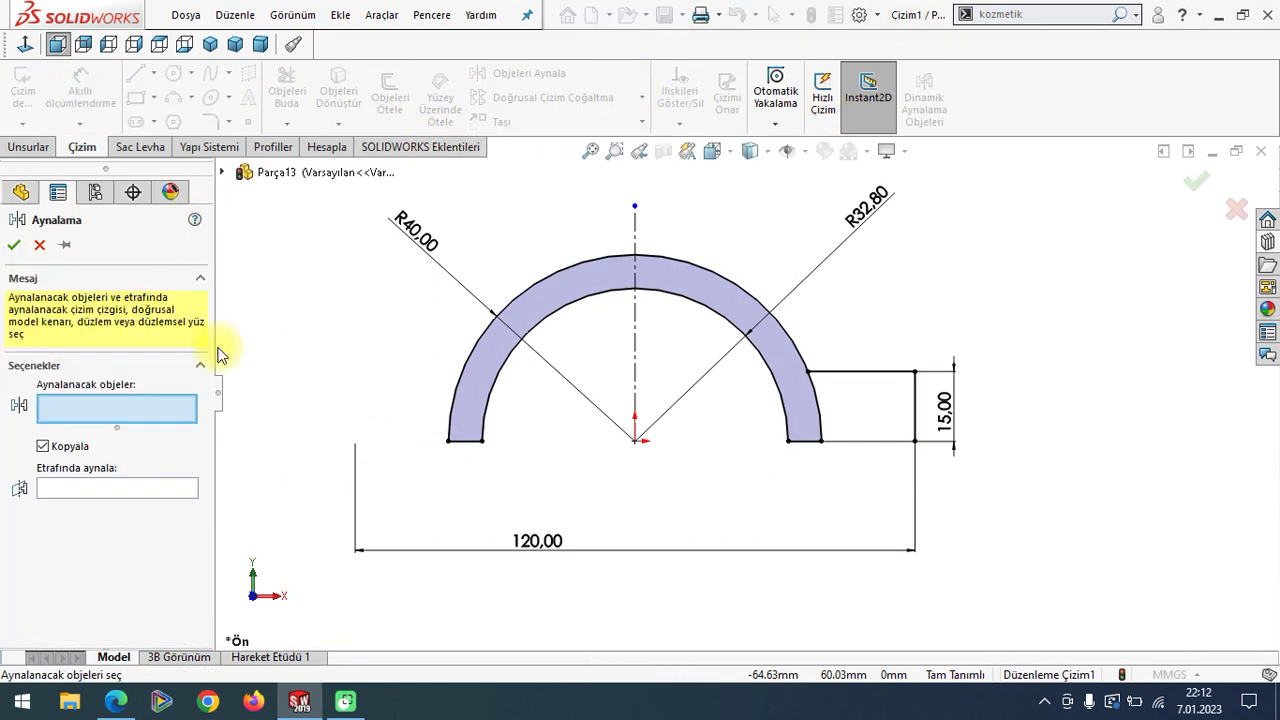
- Mirror the foot's three edges about the vertical centerline to create the left foot
{"action": "left_click", "coordinate": [853, 374]}
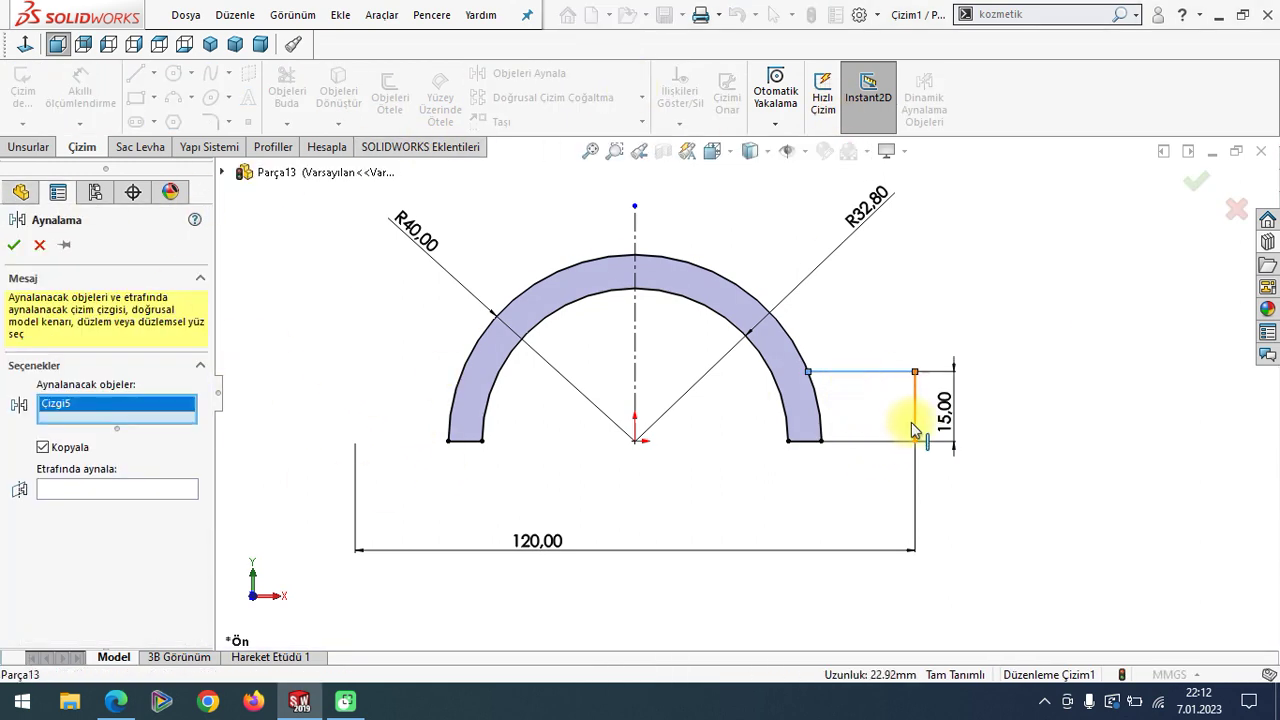
{"action": "left_click", "coordinate": [914, 425]}
{"action": "left_click", "coordinate": [898, 441]}
{"action": "left_click", "coordinate": [111, 520]}
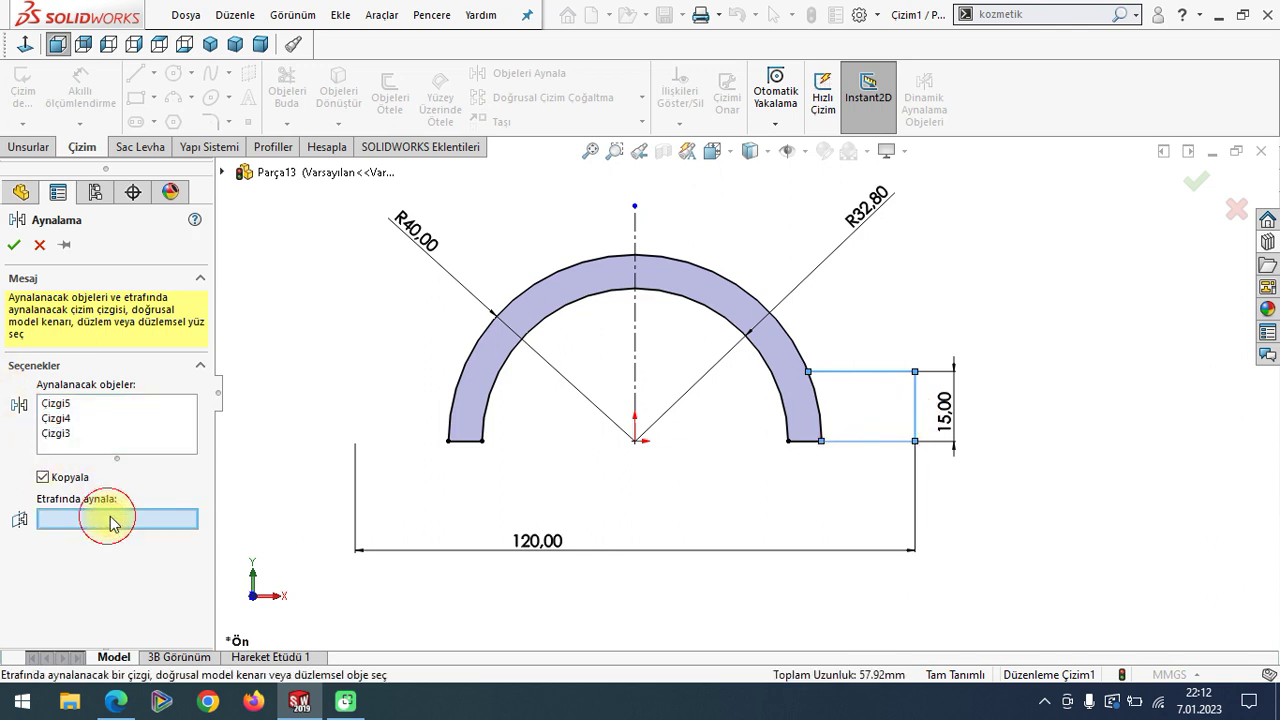
{"action": "left_click", "coordinate": [636, 346]}
{"action": "left_click", "coordinate": [14, 245]}
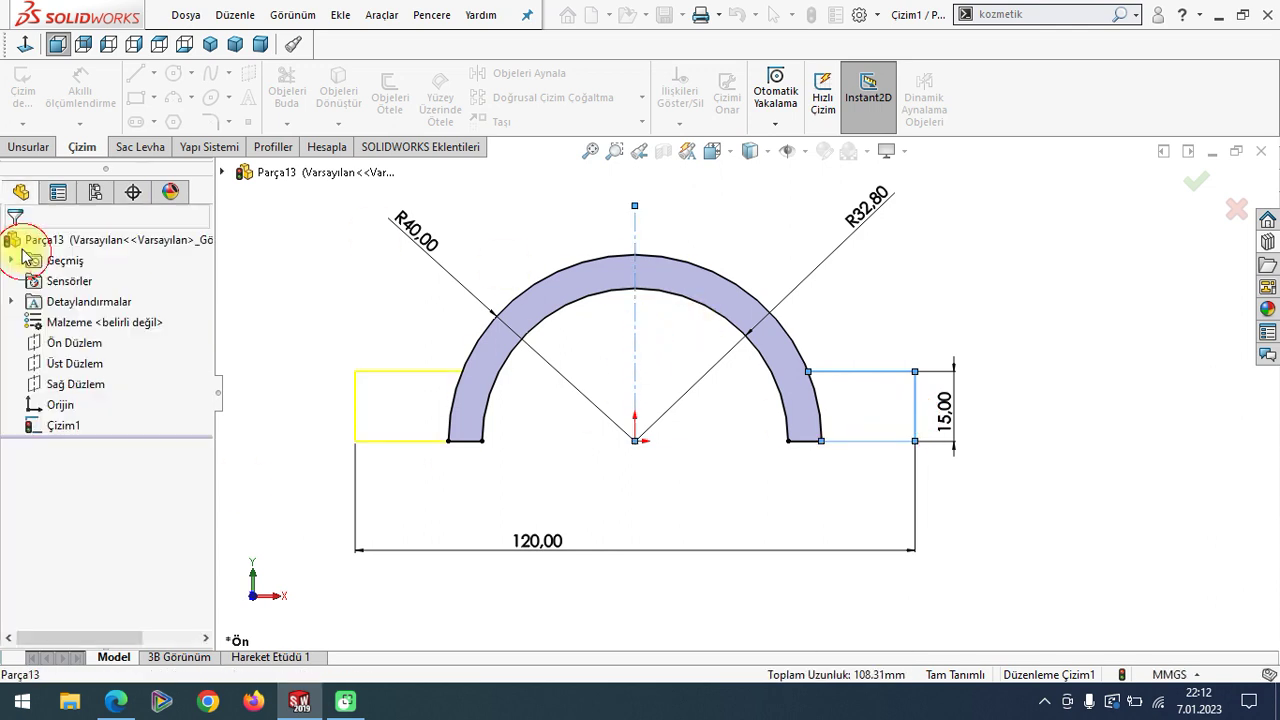
- Trim away the arc portions inside both feet
{"action": "left_click", "coordinate": [287, 92]}
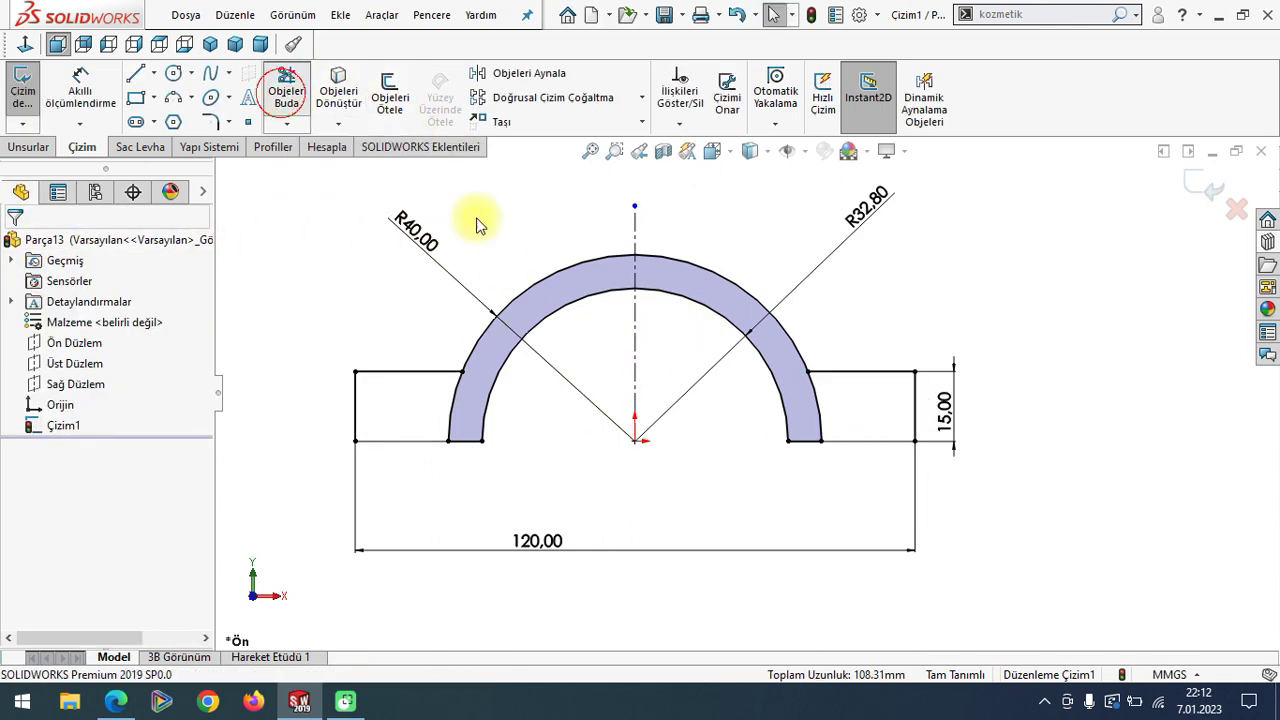
{"action": "left_click", "coordinate": [448, 422]}
{"action": "left_click", "coordinate": [820, 408]}
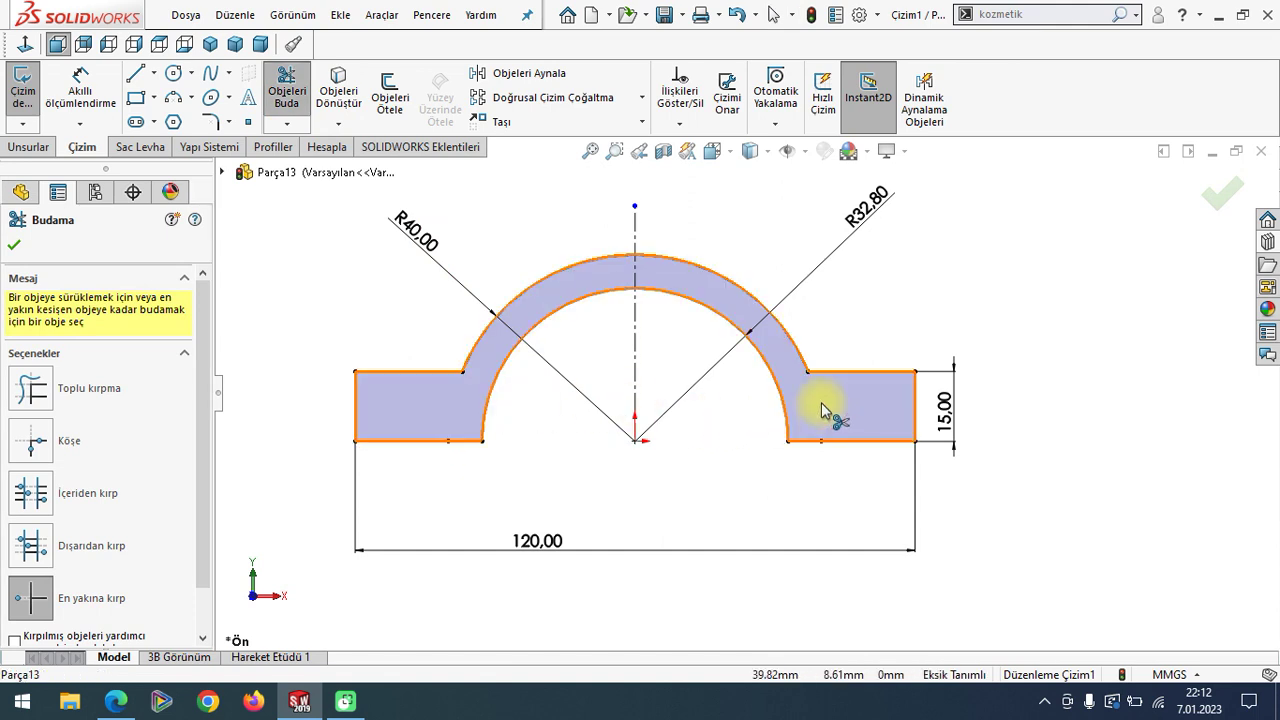
{"action": "left_click", "coordinate": [14, 245]}
{"action": "key", "text": "Escape"}
- Delete the stray bottom segments and merge the right foot's endpoint to close the profile
{"action": "left_click_drag", "start_coordinate": [449, 440], "coordinate": [520, 441]}
{"action": "left_click", "coordinate": [522, 442]}
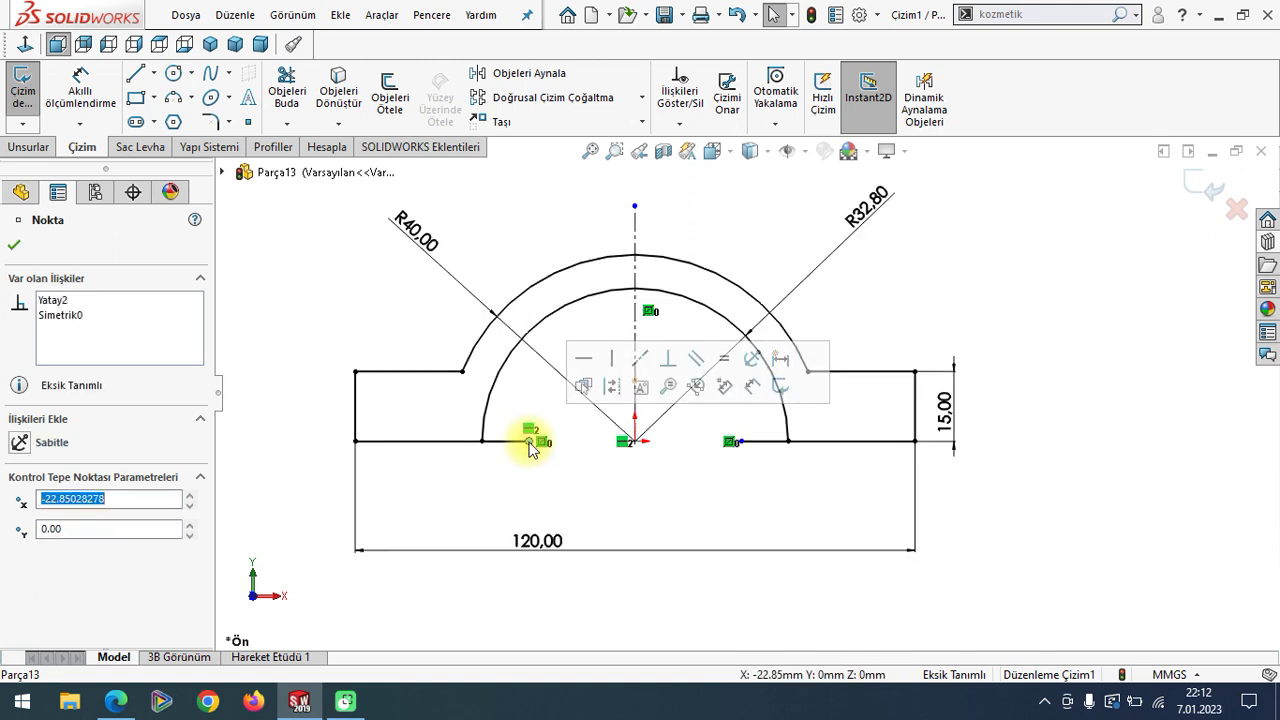
{"action": "key", "text": "ctrl+z"}
{"action": "left_click", "coordinate": [466, 441]}
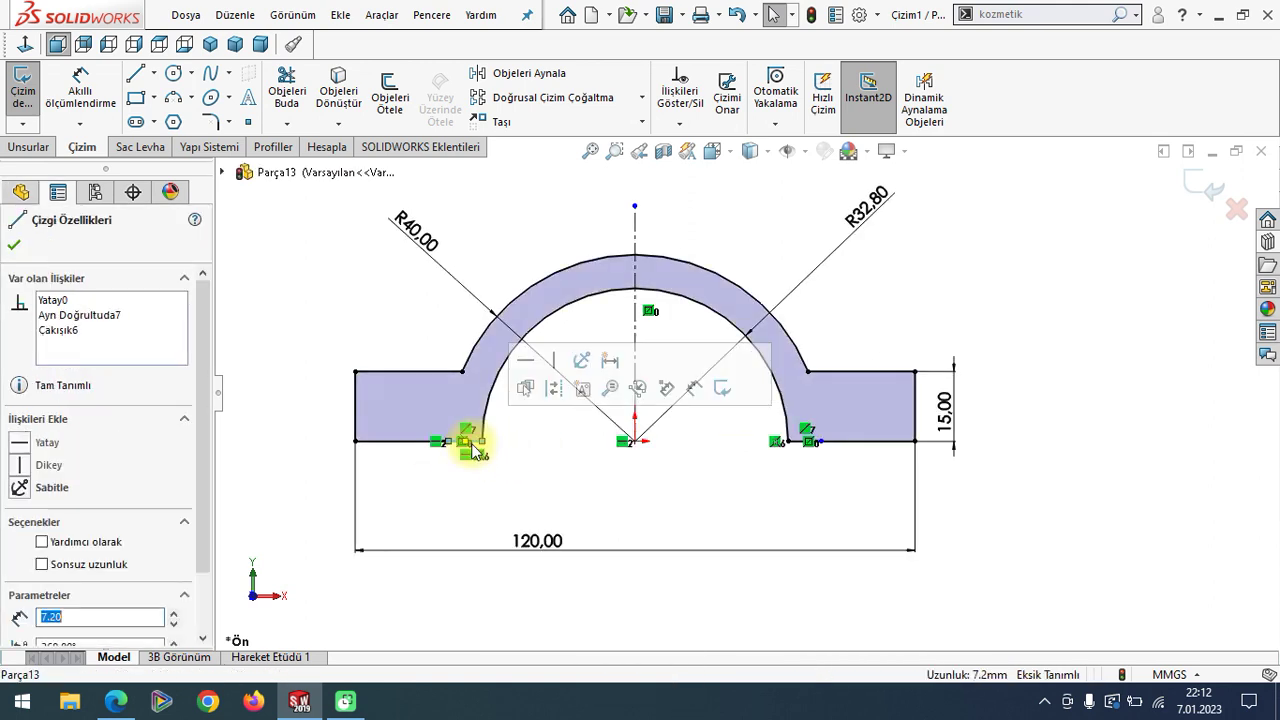
{"action": "key", "text": "Delete"}
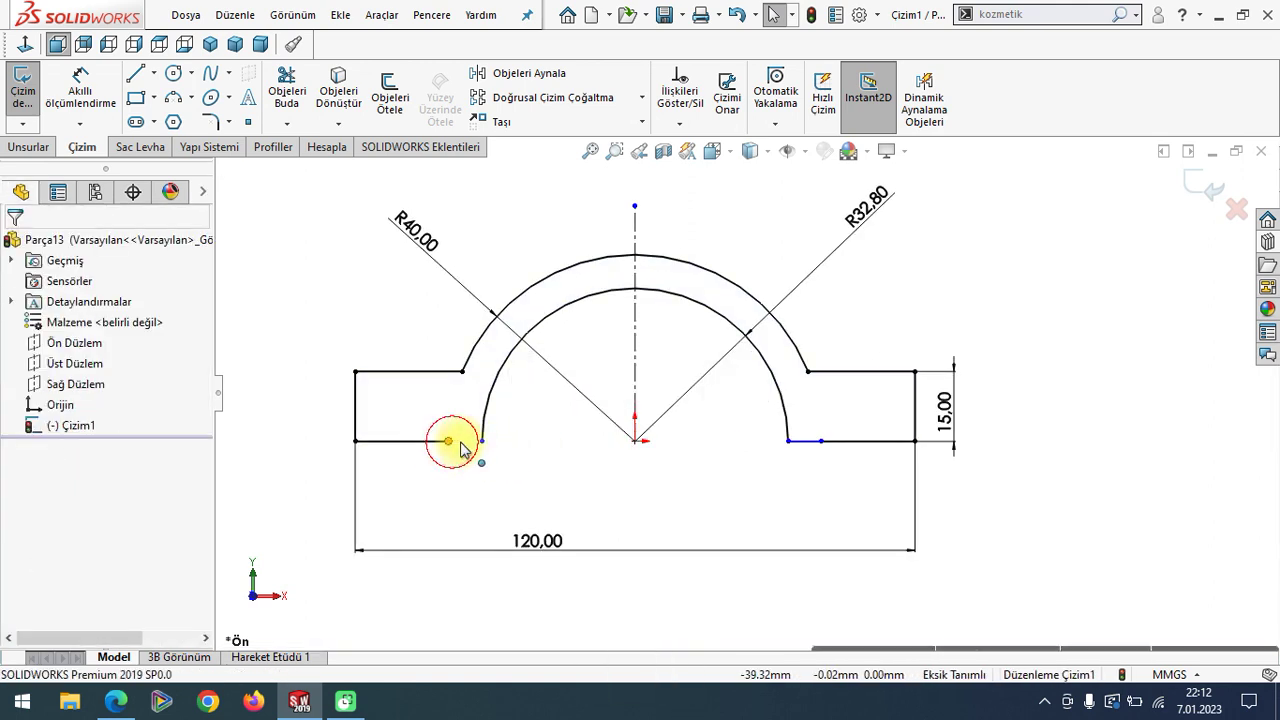
{"action": "left_click", "coordinate": [449, 441]}
{"action": "key", "text": "Escape"}
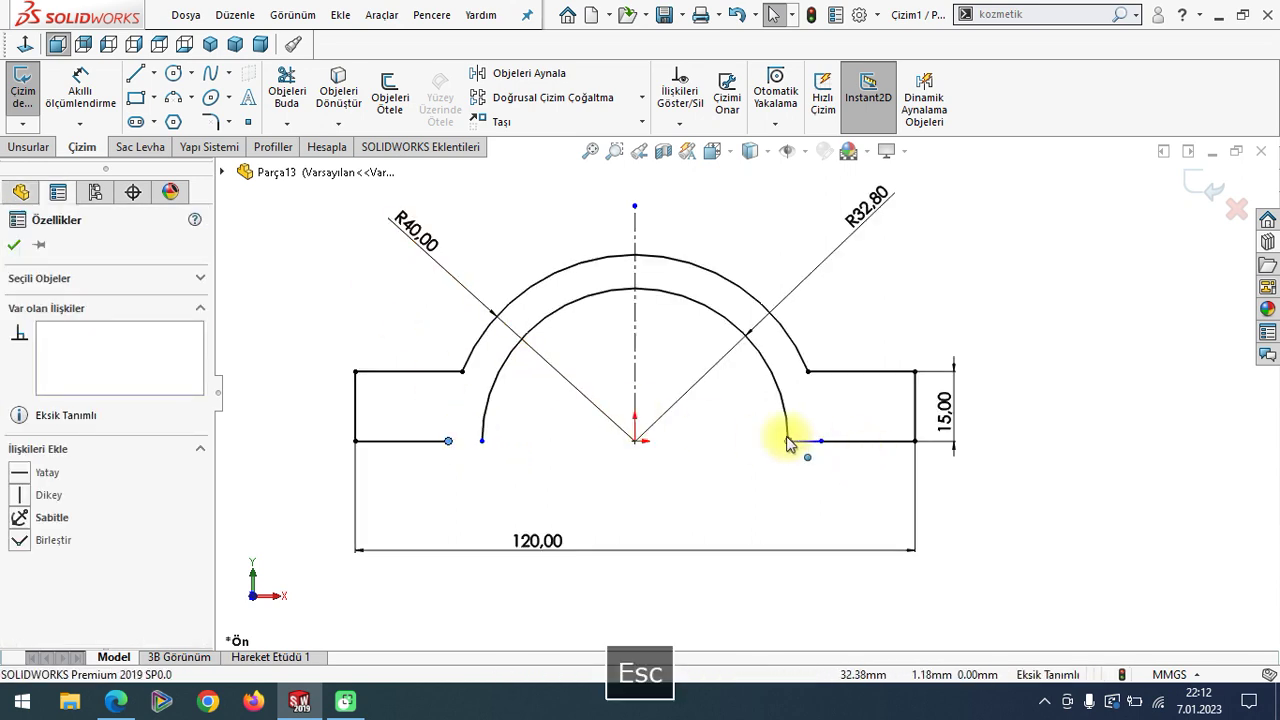
{"action": "left_click", "coordinate": [800, 442]}
{"action": "key", "text": "Delete"}
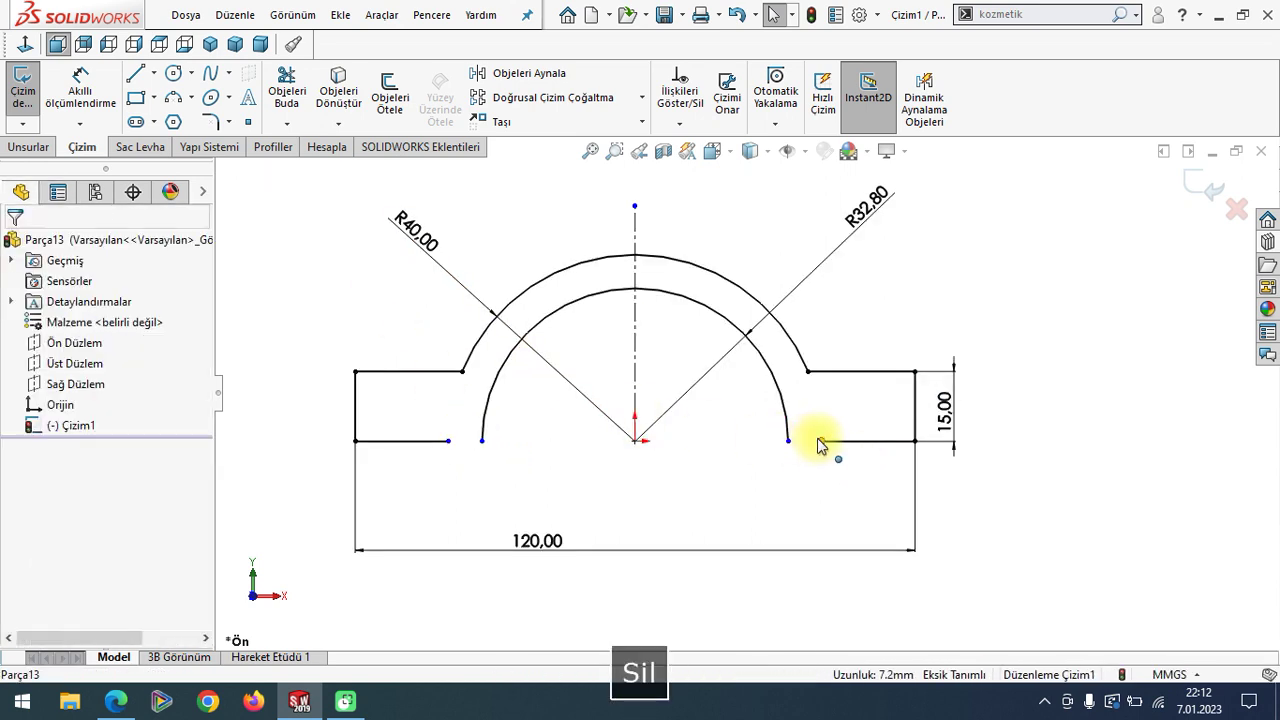
{"action": "left_click_drag", "start_coordinate": [805, 441], "coordinate": [789, 441]}
{"action": "left_click", "coordinate": [826, 357]}
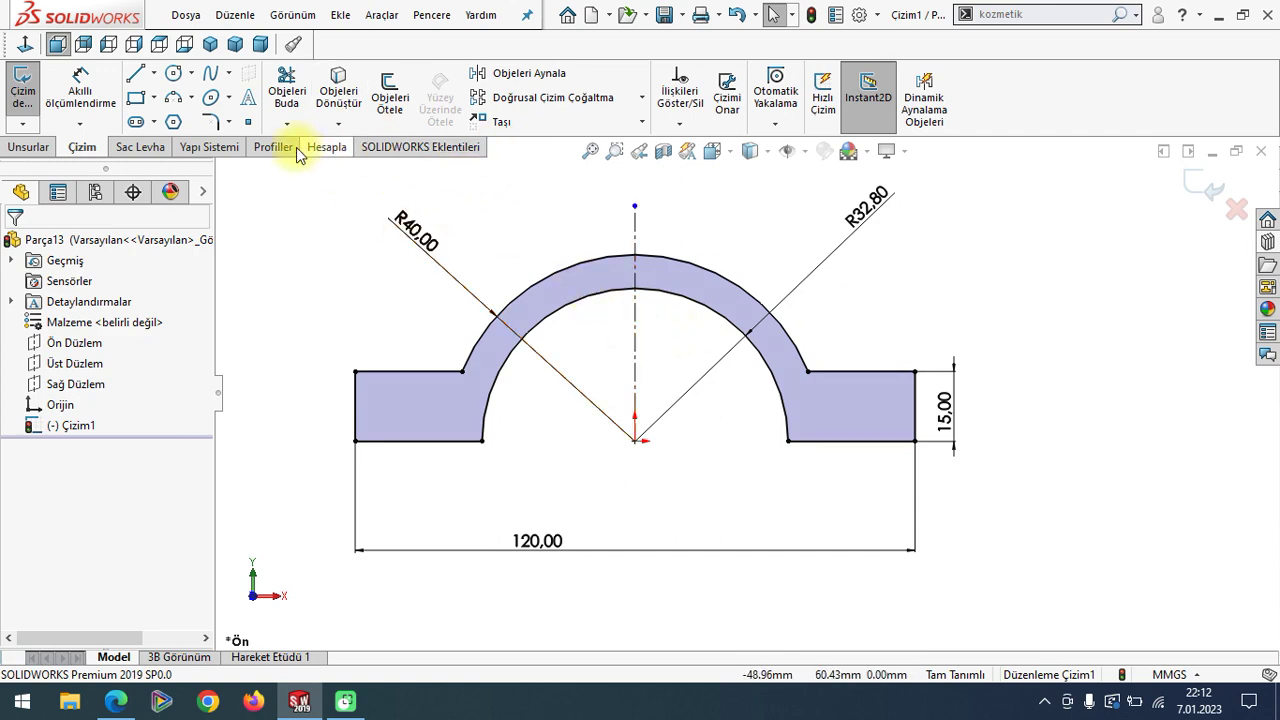
{"action": "left_click", "coordinate": [210, 44]}
{"action": "left_click", "coordinate": [41, 145]}
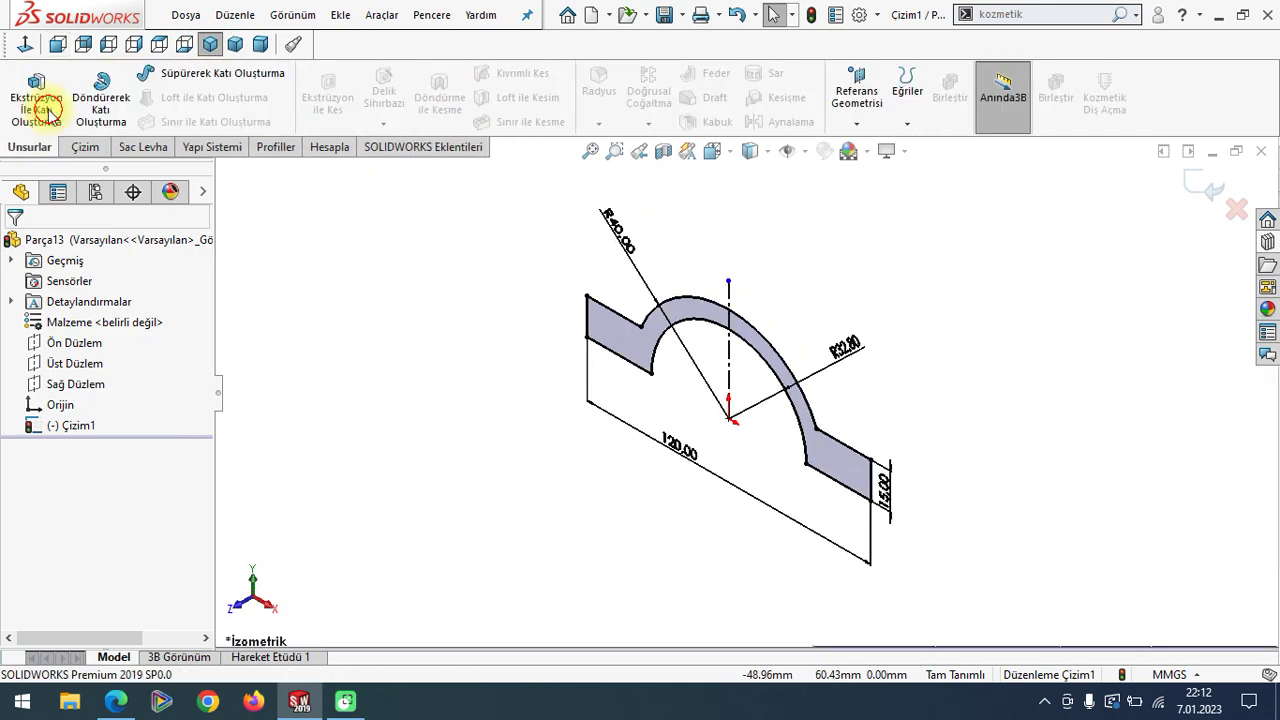
- Boss-extrude the closed profile Mid Plane to 45 mm, checking the depth on the PDF
{"action": "left_click", "coordinate": [36, 97]}
{"action": "left_click", "coordinate": [85, 358]}
{"action": "mouse_move", "coordinate": [117, 701]}
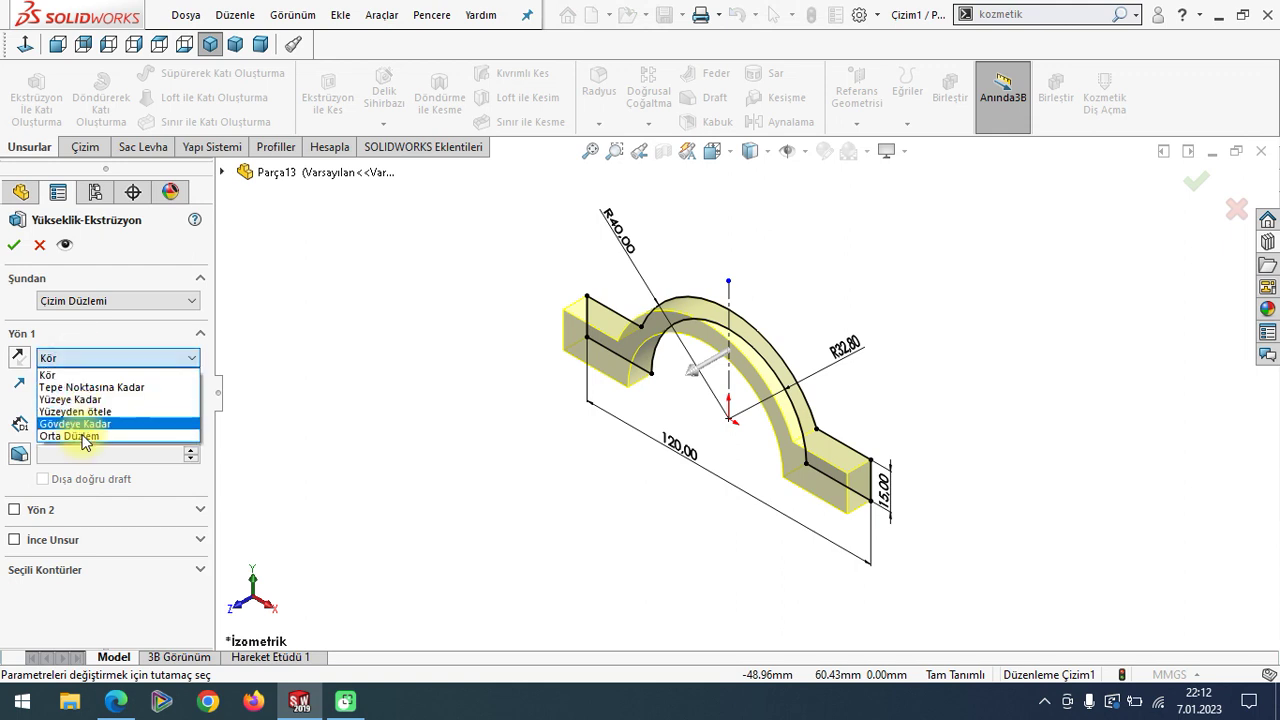
{"action": "left_click", "coordinate": [86, 434]}
{"action": "left_click", "coordinate": [118, 701]}
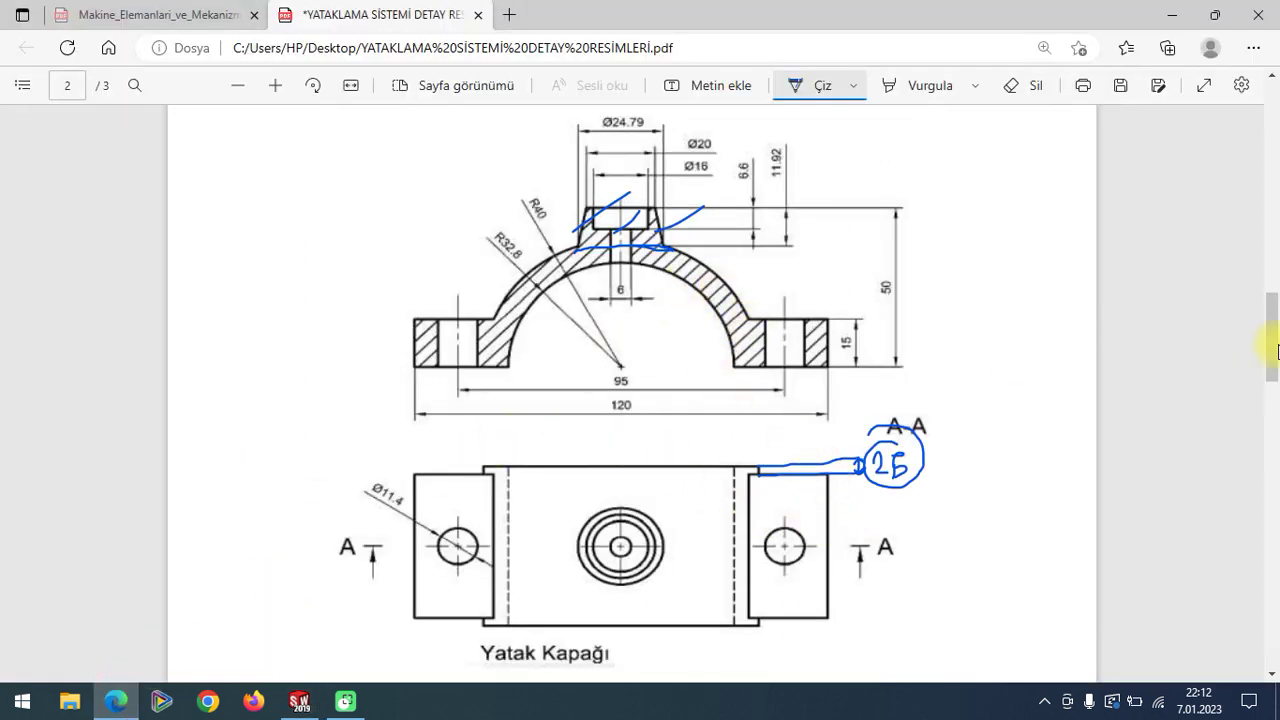
{"action": "mouse_move", "coordinate": [1272, 352]}
{"action": "left_mouse_down"}
{"action": "mouse_move", "coordinate": [1274, 238]}
{"action": "mouse_move", "coordinate": [1274, 364]}
{"action": "left_mouse_up"}
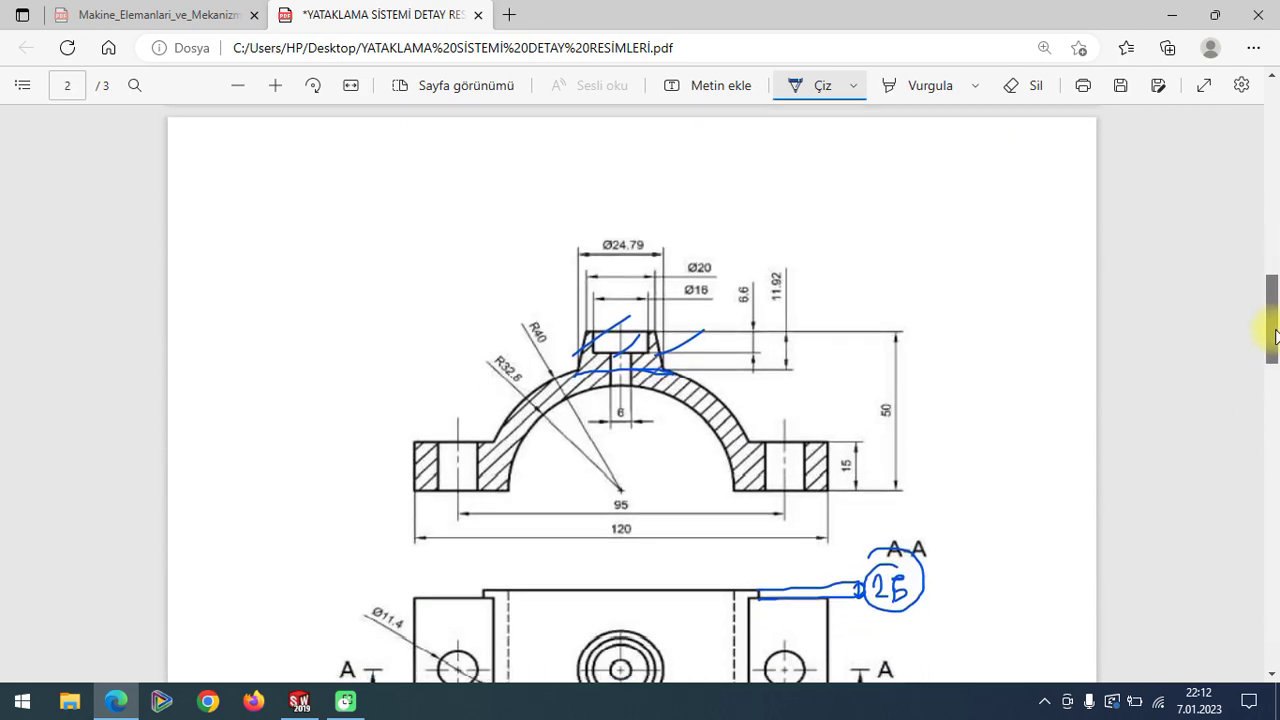
{"action": "left_click", "coordinate": [299, 701]}
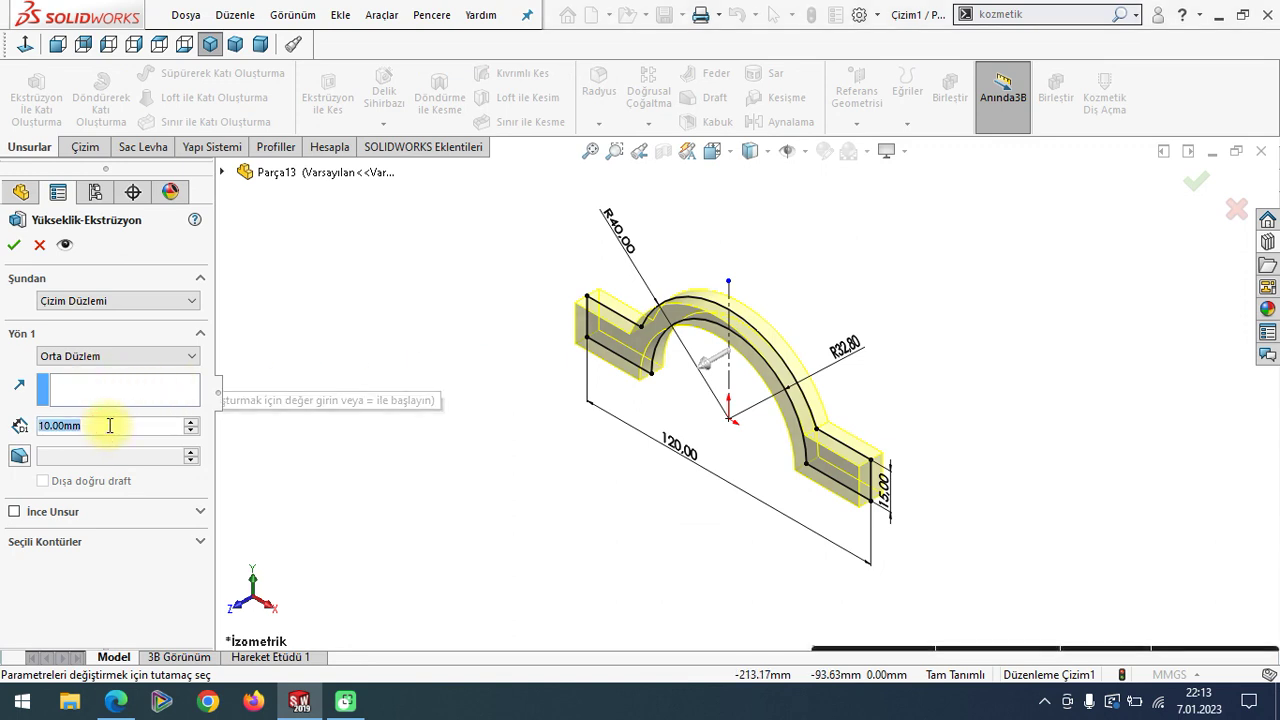
{"action": "type", "text": "0"}
{"action": "key", "text": "Return"}
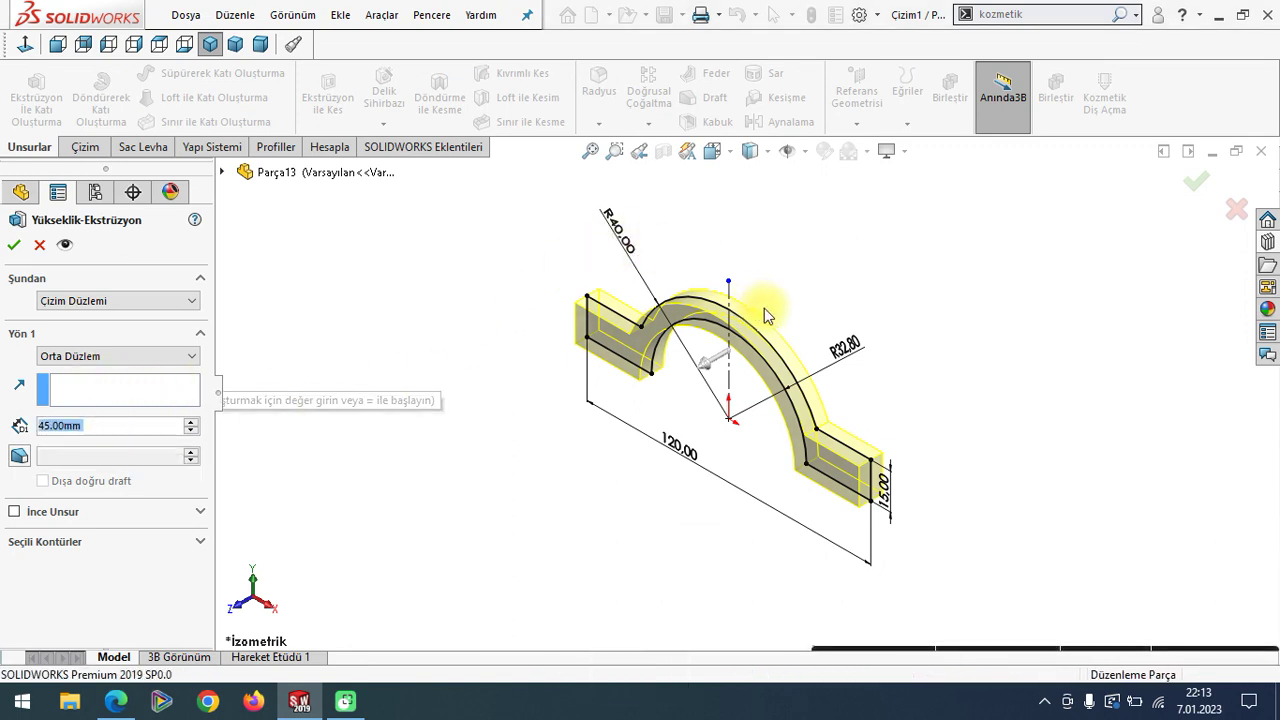
{"action": "left_click", "coordinate": [940, 283]}
{"action": "scroll", "coordinate": [779, 365], "scroll_direction": "down", "scroll_amount": 1}
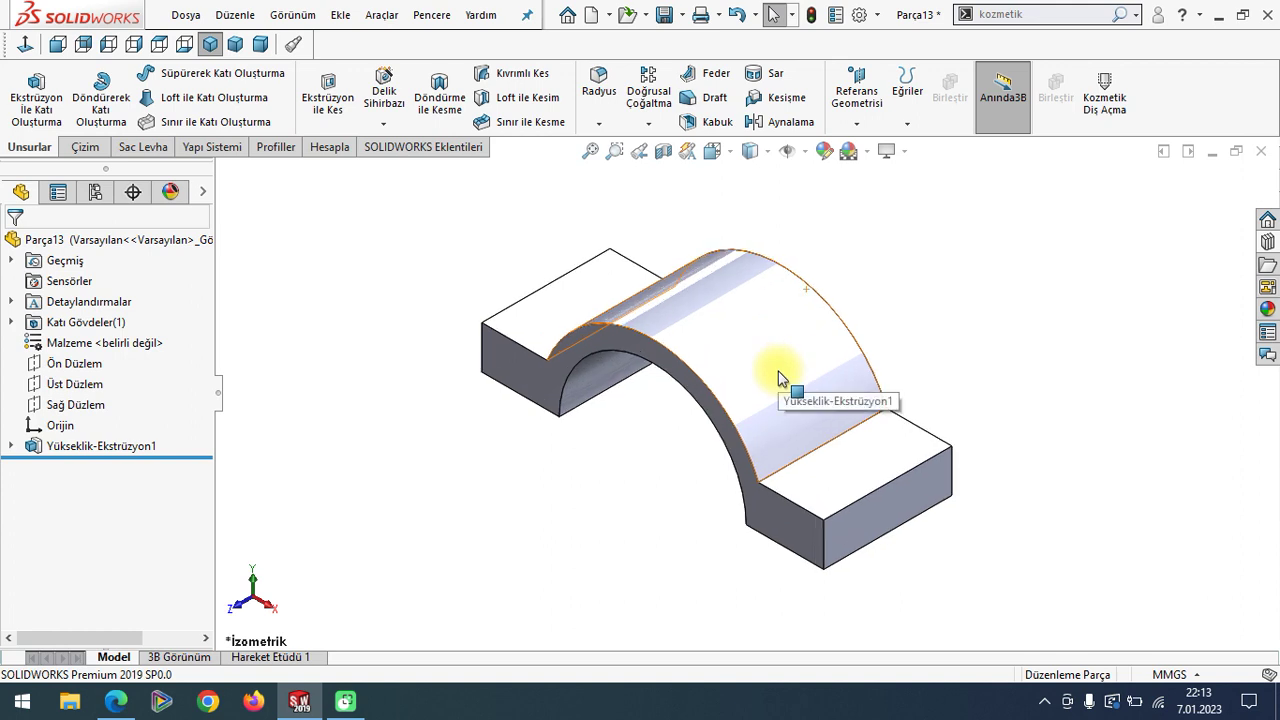
{"action": "scroll", "coordinate": [776, 382], "scroll_direction": "down", "scroll_amount": 1}
{"action": "left_click", "coordinate": [116, 701]}
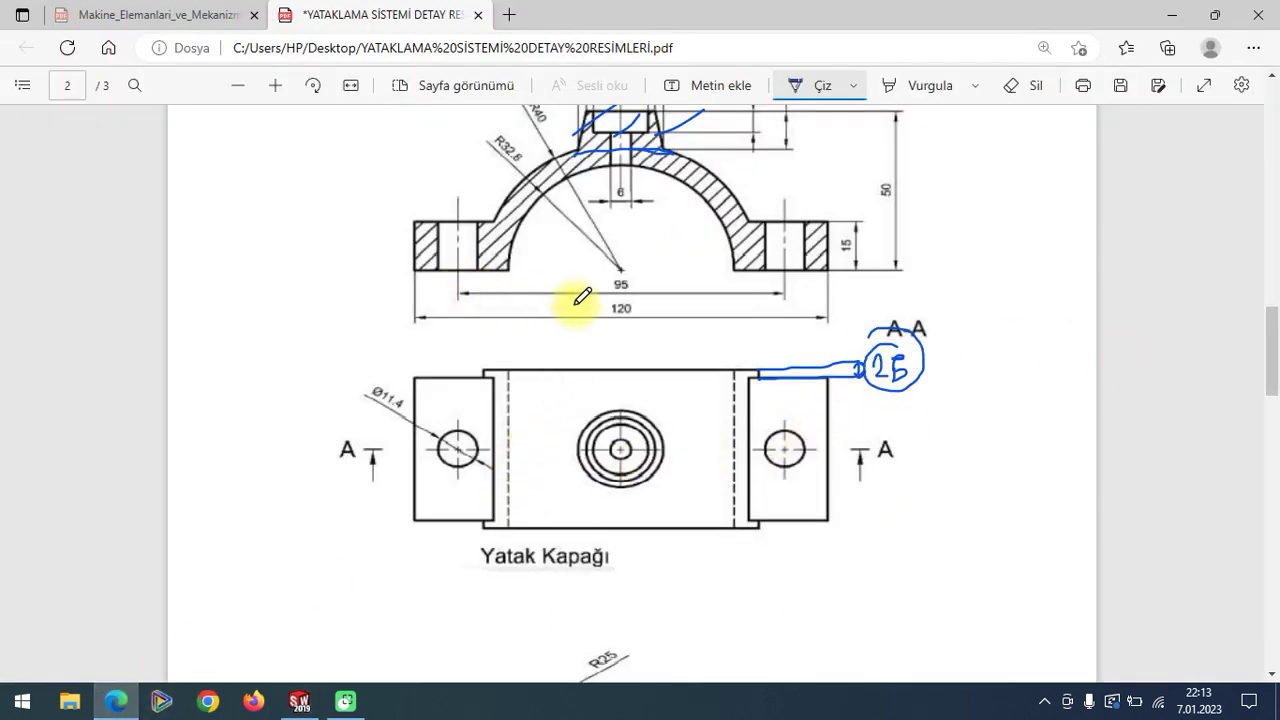
- Circle the 95 spacing and Ø11.4 hole size on the PDF, then return to SOLIDWORKS
{"action": "left_click_drag", "start_coordinate": [632, 294], "coordinate": [640, 276]}
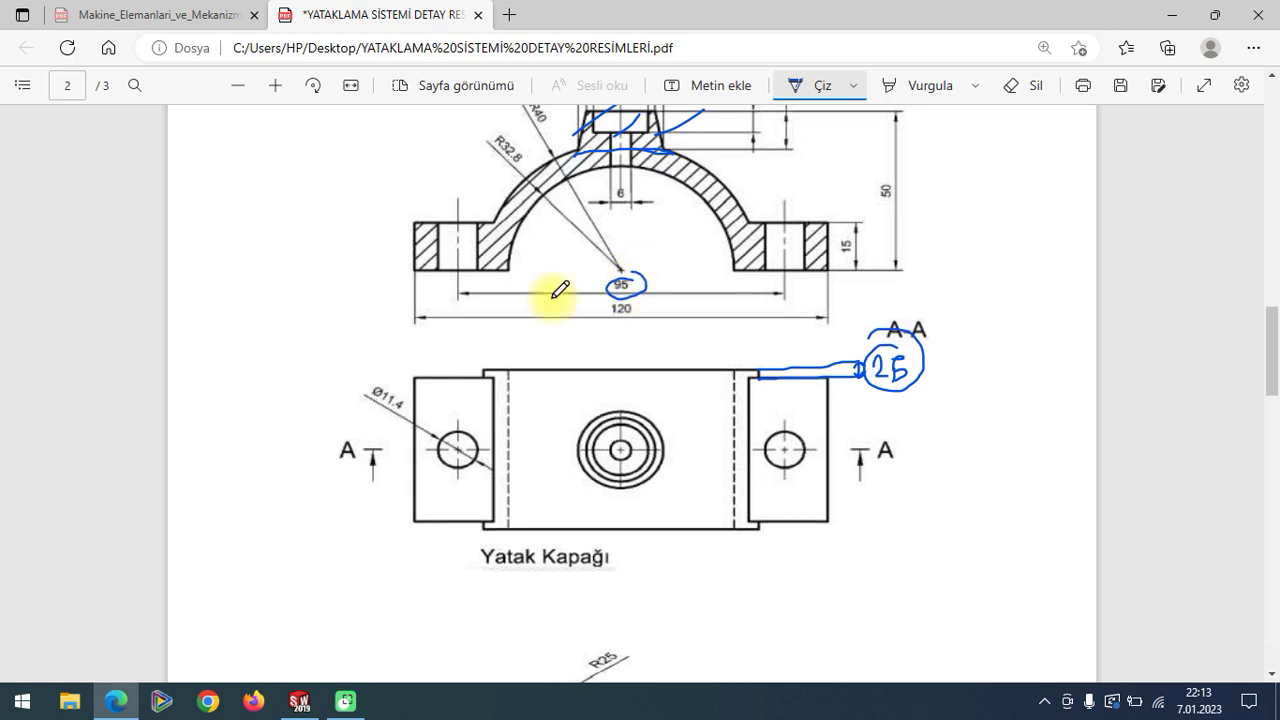
{"action": "left_click_drag", "start_coordinate": [345, 351], "coordinate": [319, 382]}
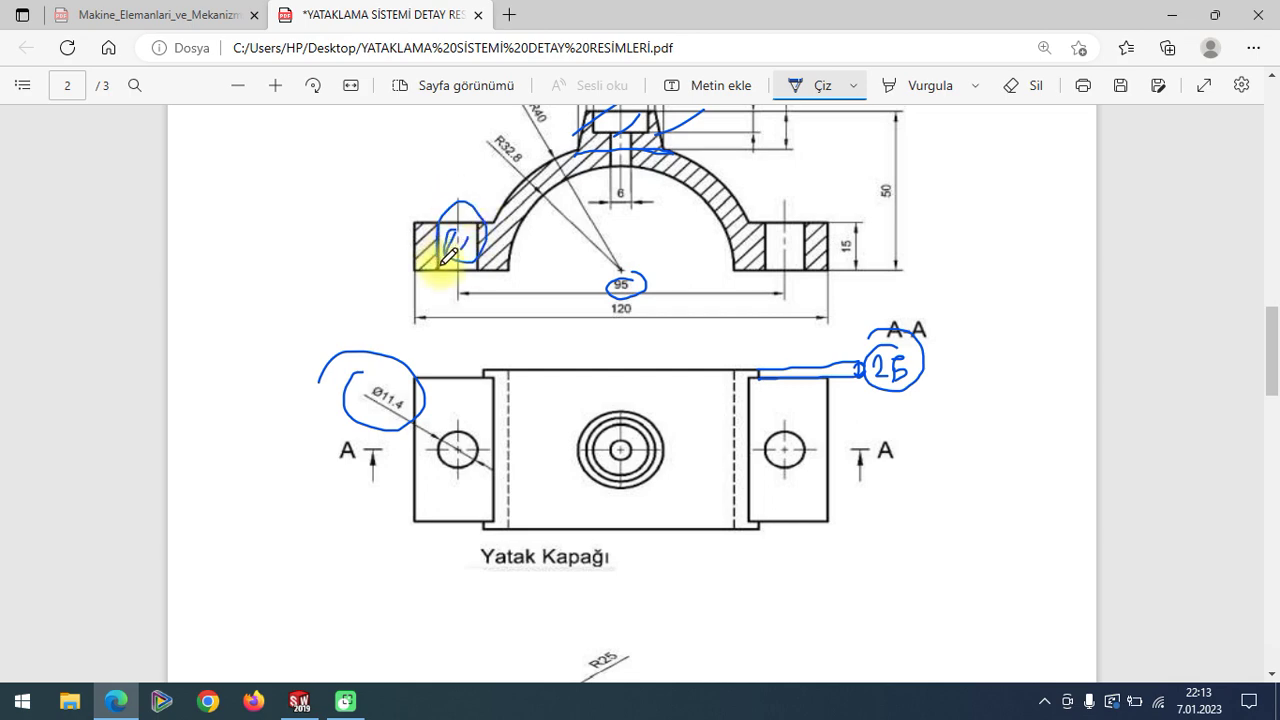
{"action": "left_click", "coordinate": [299, 700]}
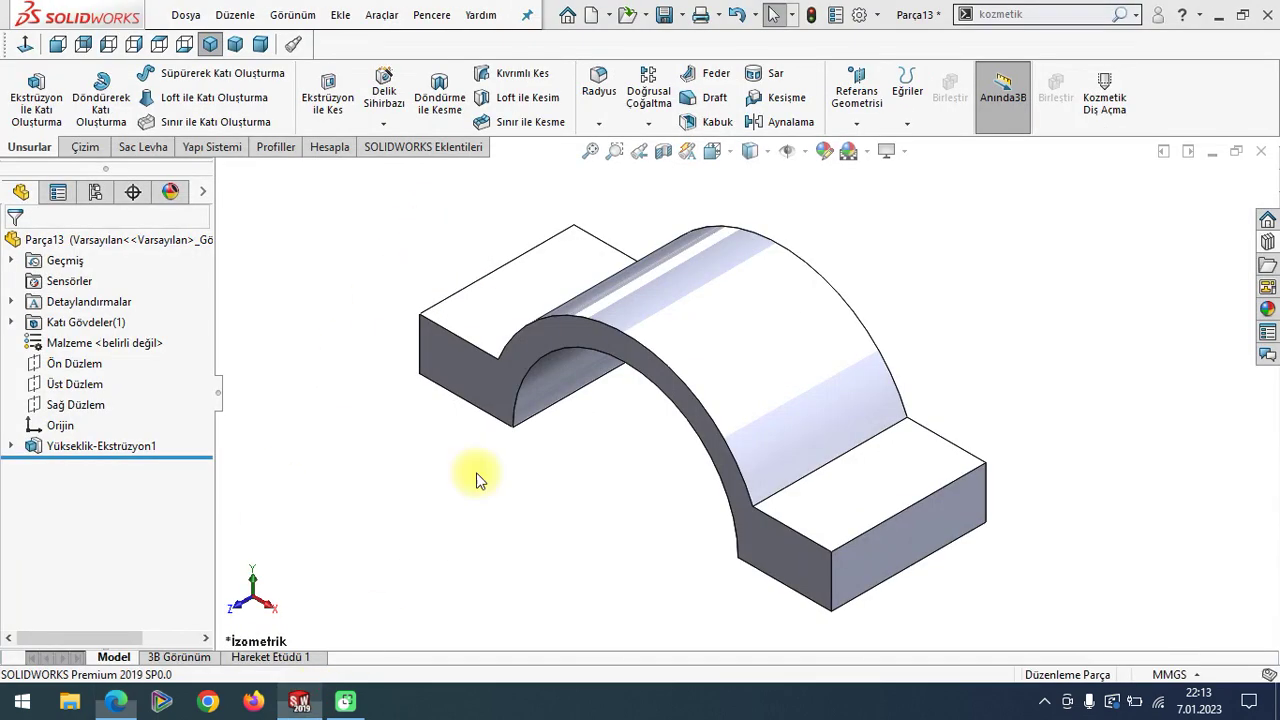
- Start a sketch on the flange face with a vertical centerline and dynamic mirroring on
{"action": "left_click", "coordinate": [835, 485]}
{"action": "left_click", "coordinate": [955, 443]}
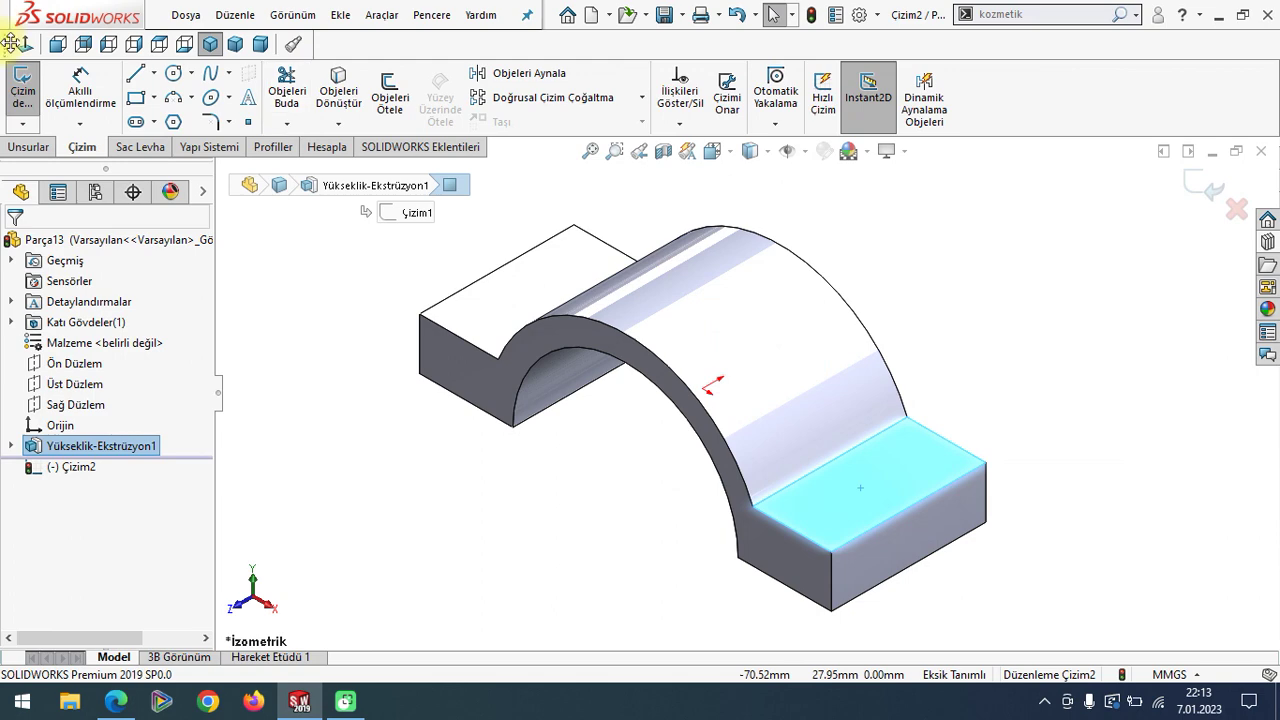
{"action": "left_click", "coordinate": [153, 73]}
{"action": "left_click", "coordinate": [190, 120]}
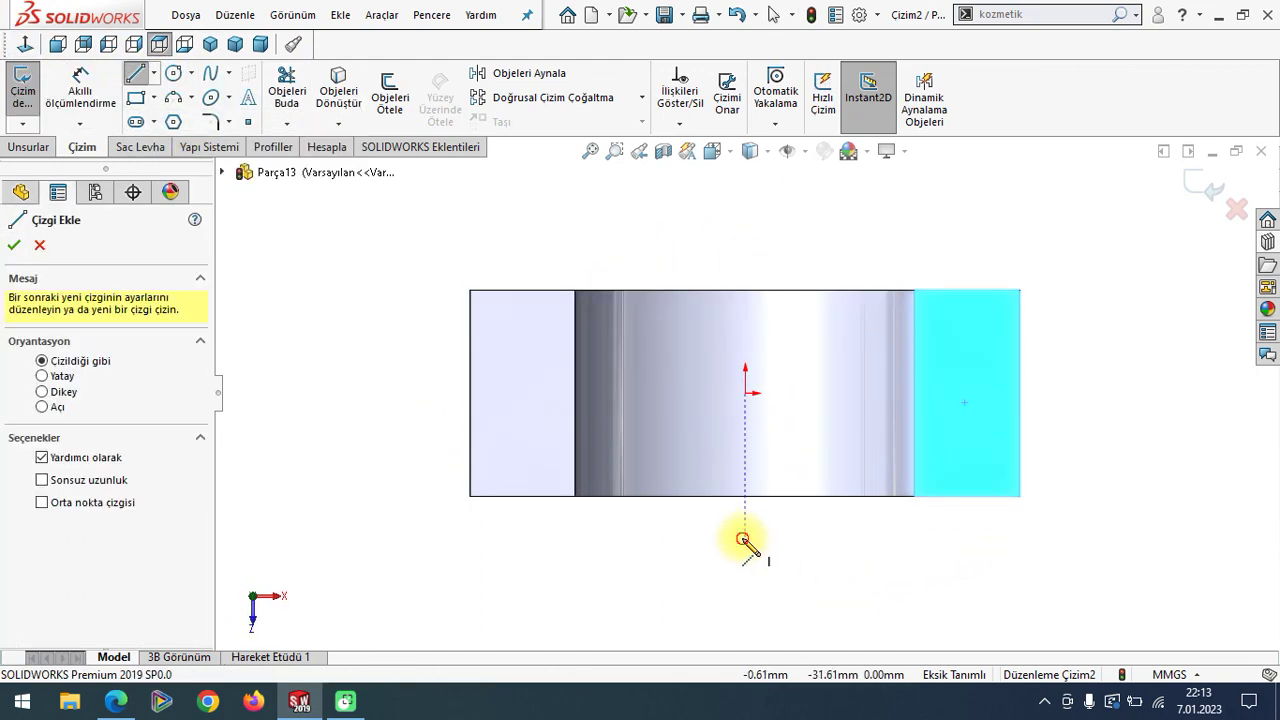
{"action": "left_click", "coordinate": [745, 537]}
{"action": "left_click", "coordinate": [745, 248]}
{"action": "key", "text": "Escape"}
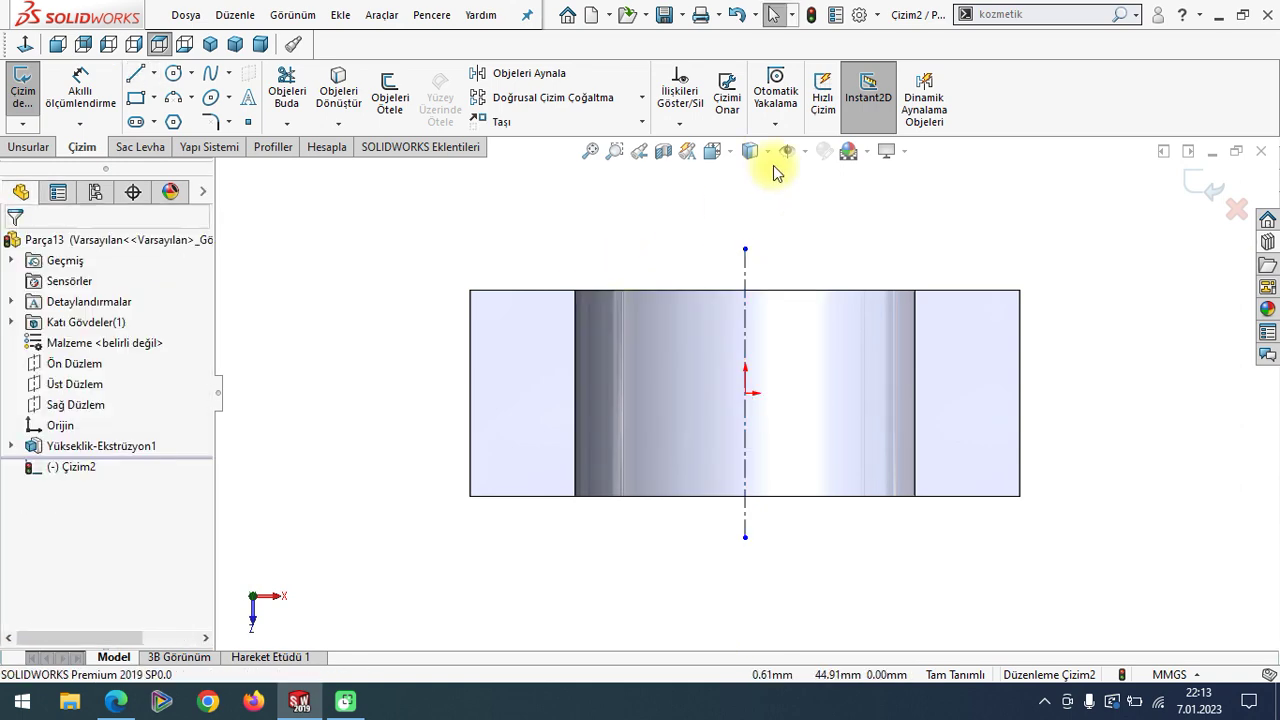
{"action": "left_click", "coordinate": [938, 105]}
{"action": "left_click", "coordinate": [745, 292]}
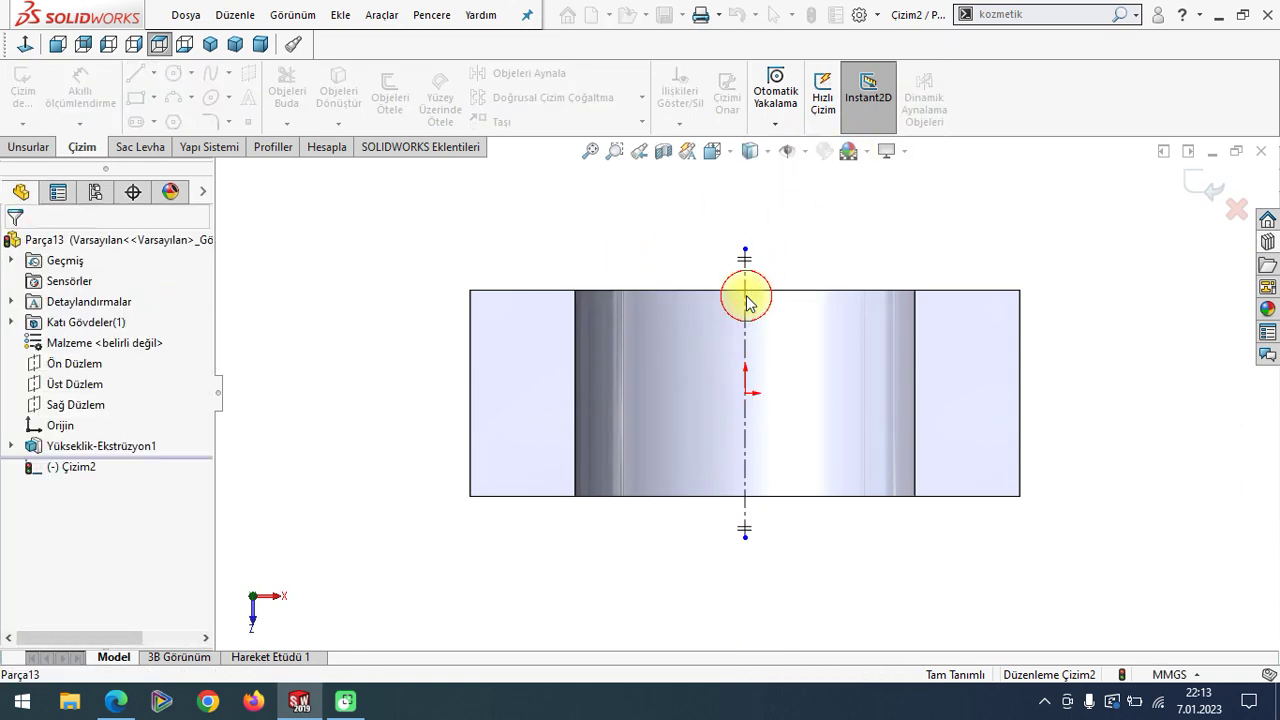
- Draw a circle on the left flange, mirrored onto the right flange
{"action": "left_click", "coordinate": [175, 88]}
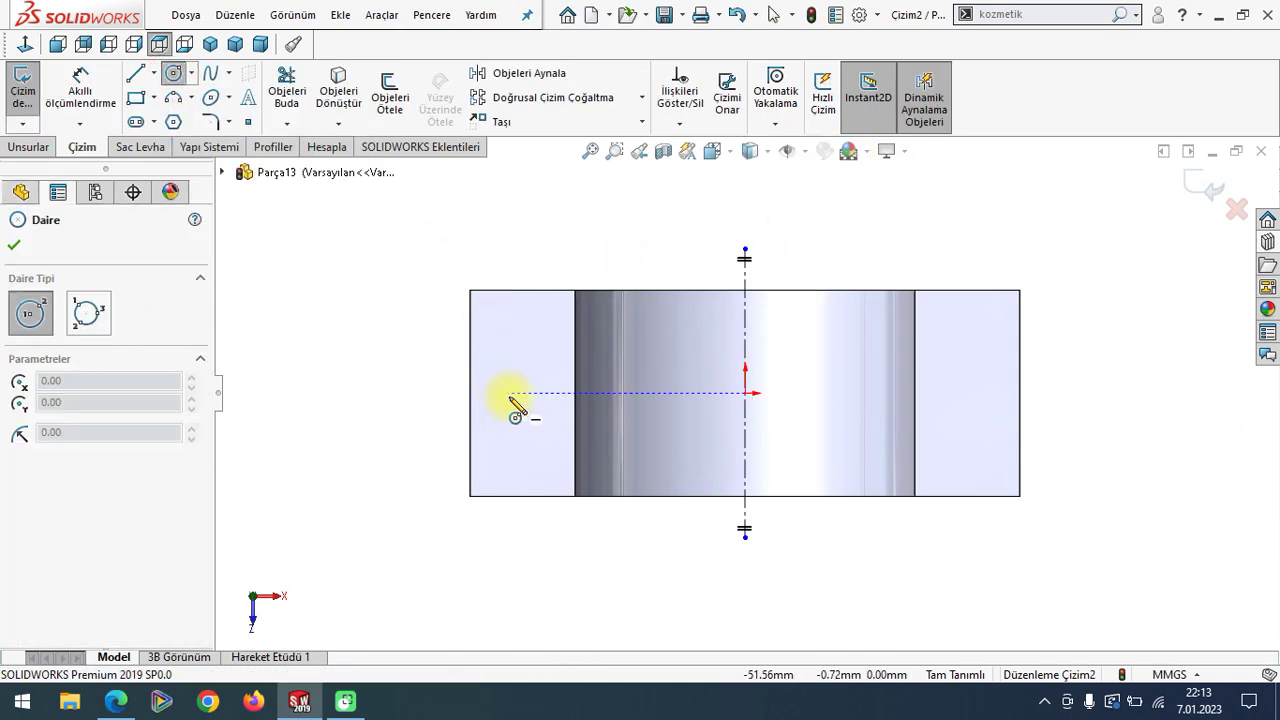
{"action": "left_click", "coordinate": [509, 393]}
{"action": "left_click", "coordinate": [525, 420]}
{"action": "right_click", "coordinate": [397, 322]}
{"action": "left_click", "coordinate": [397, 323]}
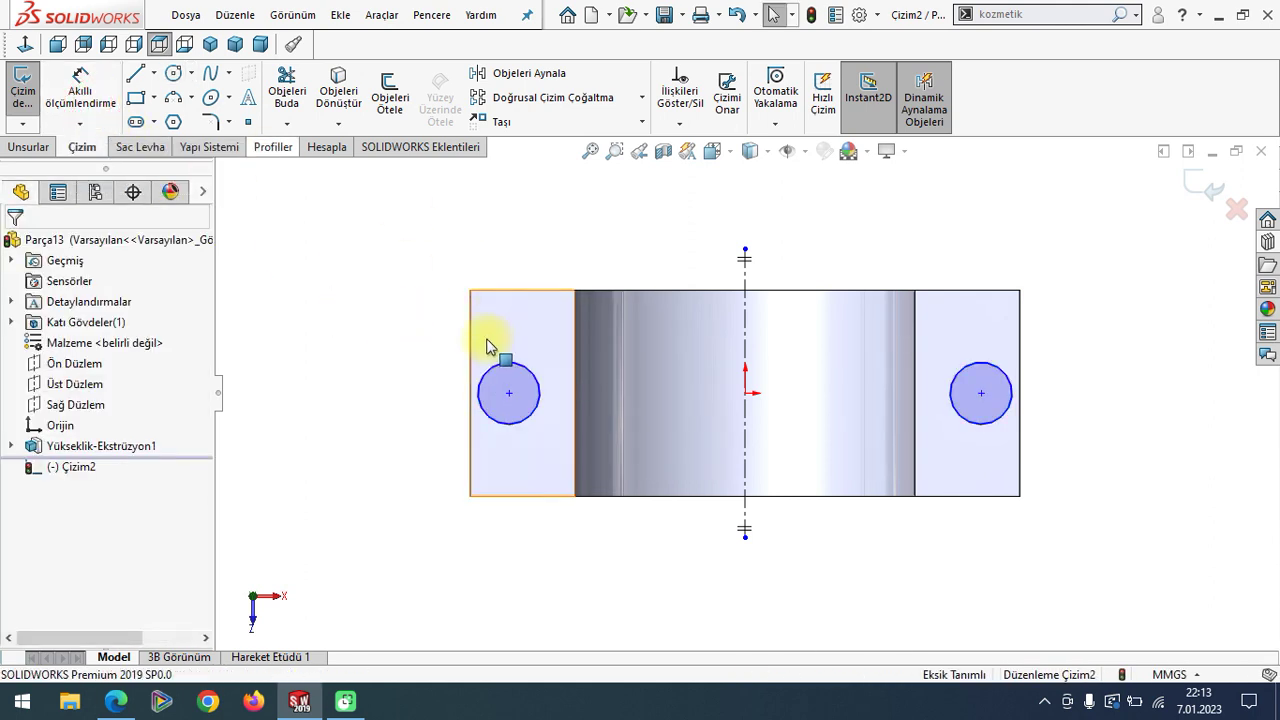
- Dimension the hole diameter to 11.4 and the centre-to-centre spacing to 95
{"action": "left_click", "coordinate": [80, 88]}
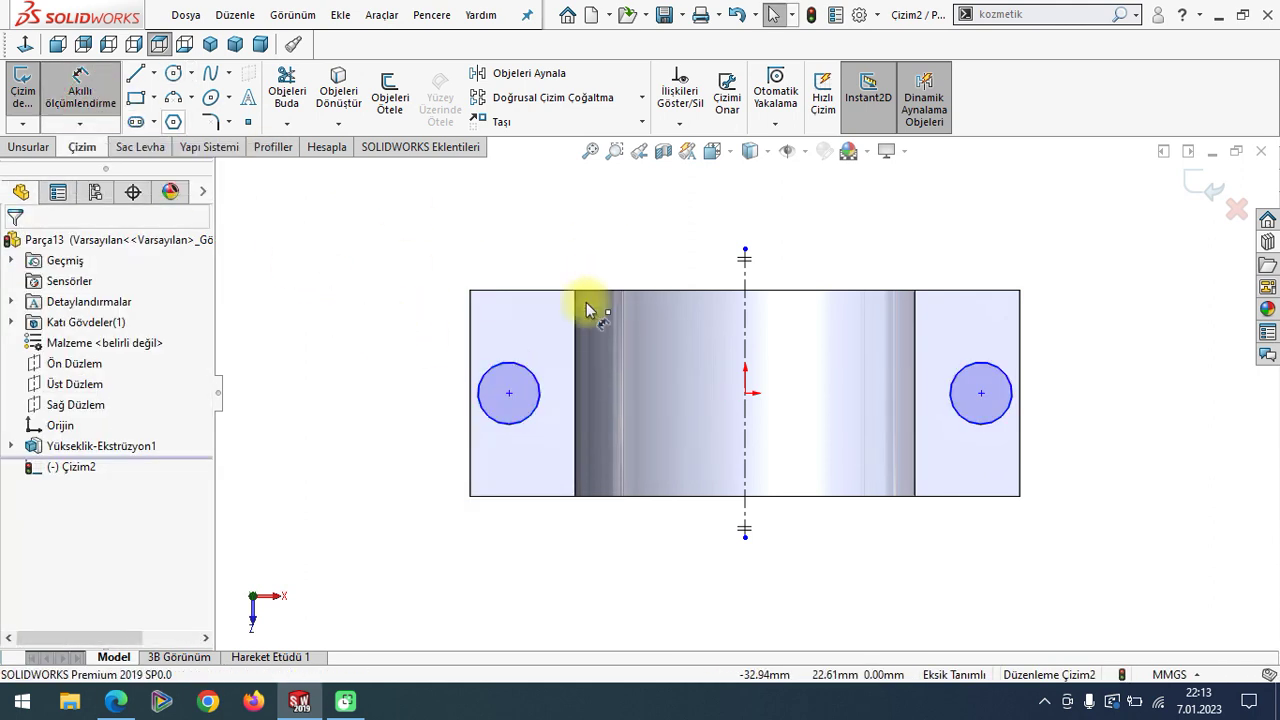
{"action": "left_click", "coordinate": [511, 364]}
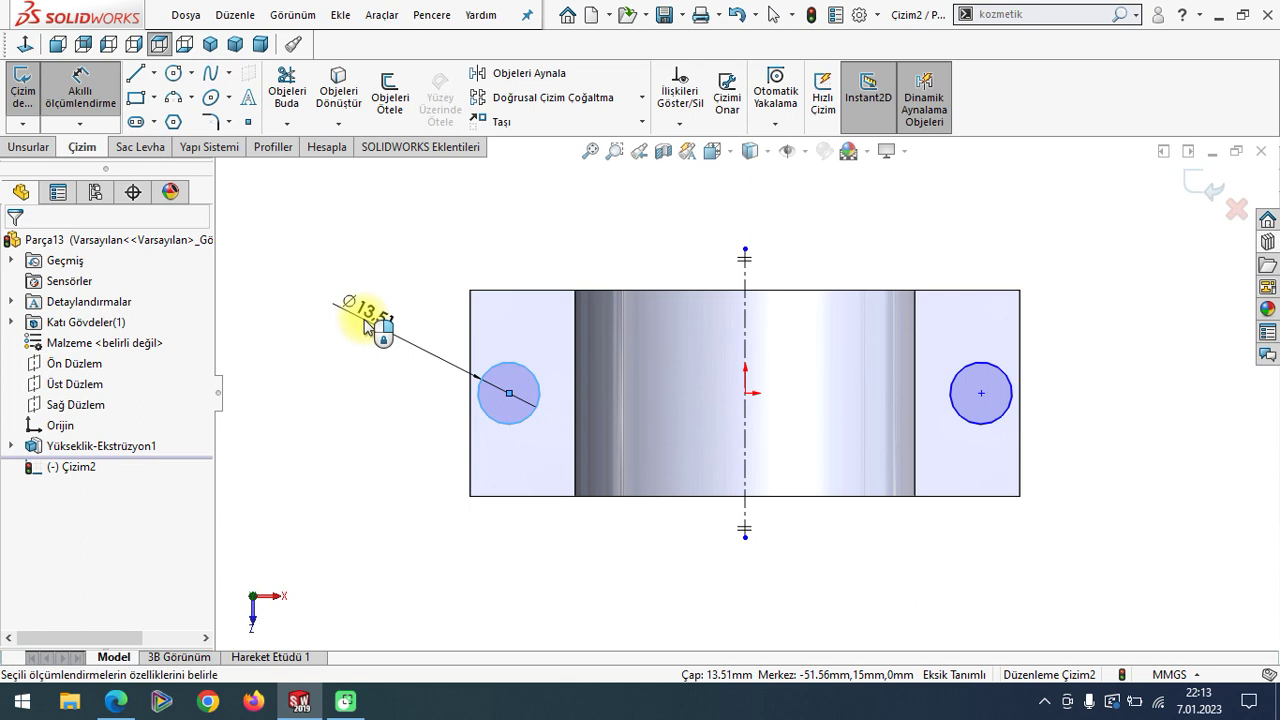
{"action": "left_click", "coordinate": [364, 320]}
{"action": "type", "text": "11"}
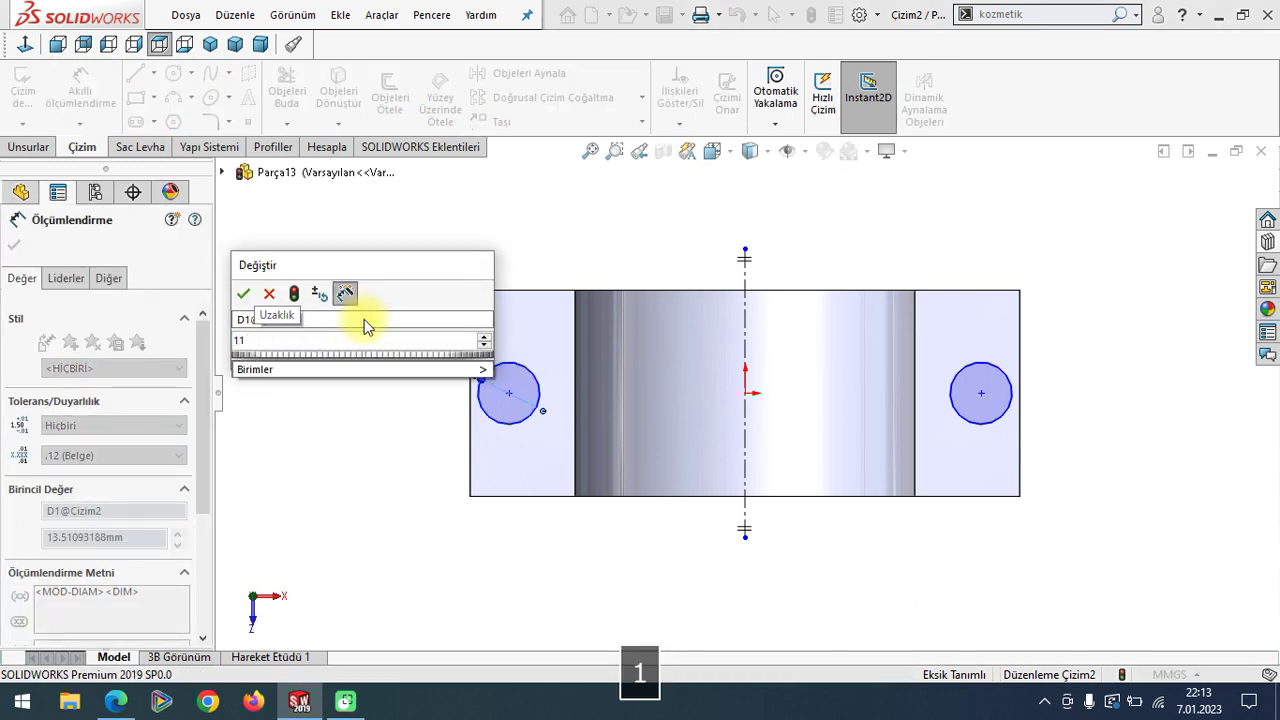
{"action": "type", "text": ".4"}
{"action": "key", "text": "Return"}
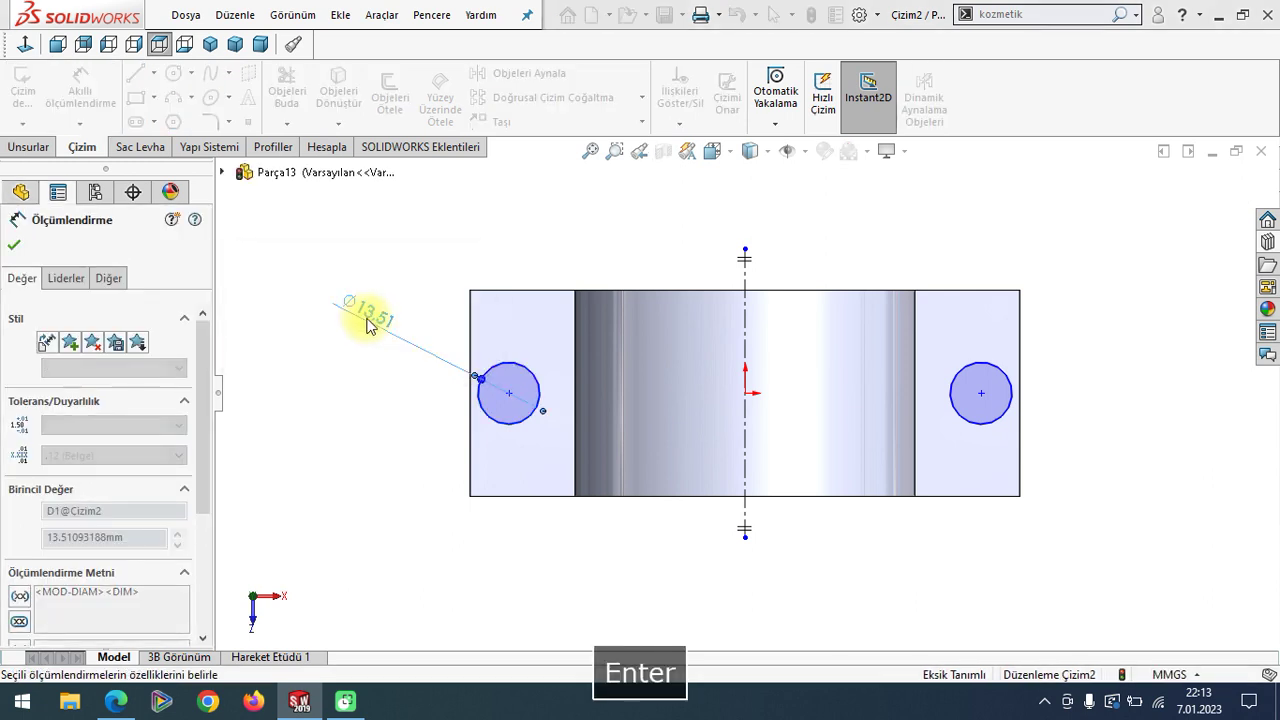
{"action": "key", "text": "Escape"}
{"action": "left_click", "coordinate": [508, 393]}
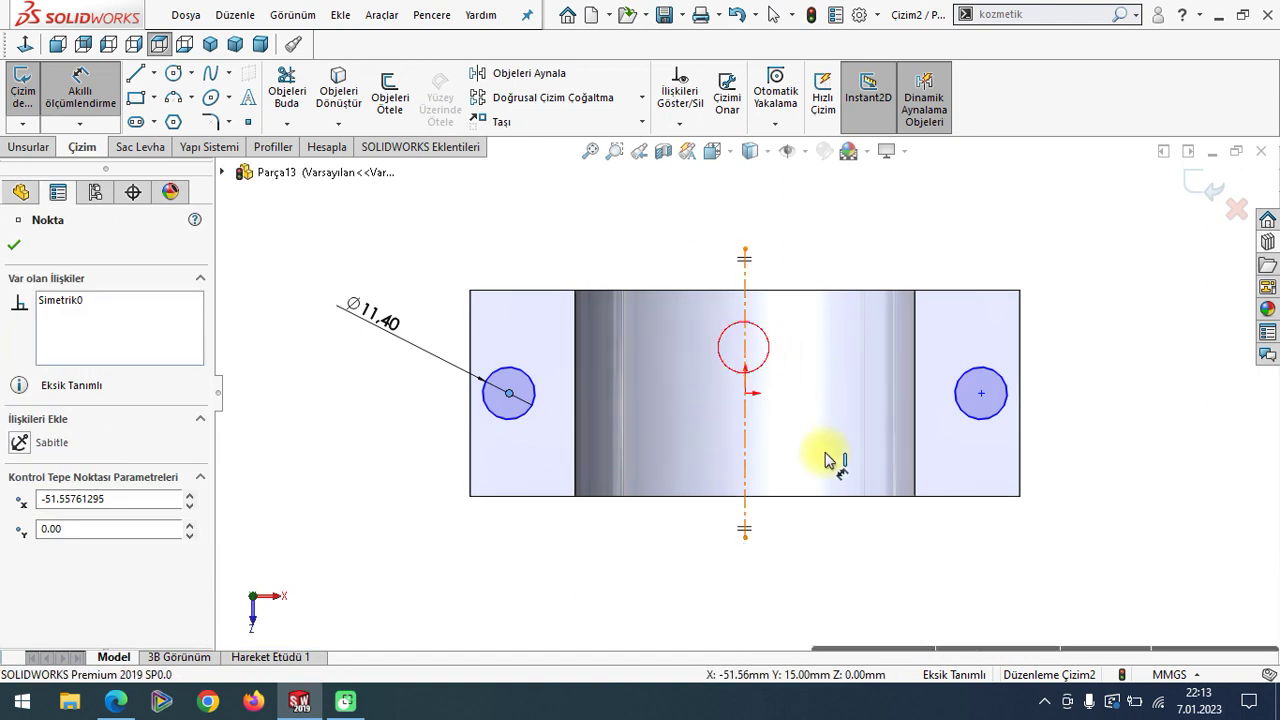
{"action": "left_click", "coordinate": [981, 393]}
{"action": "left_click", "coordinate": [757, 586]}
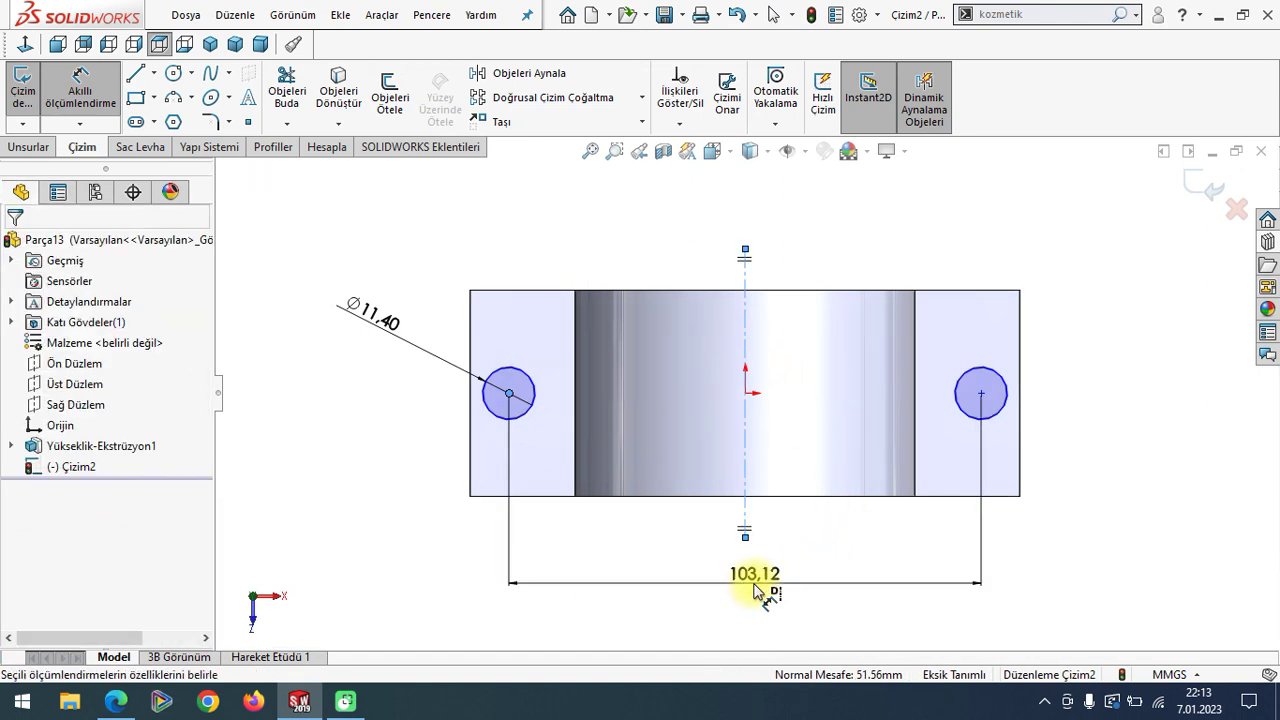
{"action": "double_click", "coordinate": [757, 588]}
{"action": "type", "text": "50"}
{"action": "key", "text": "Return"}
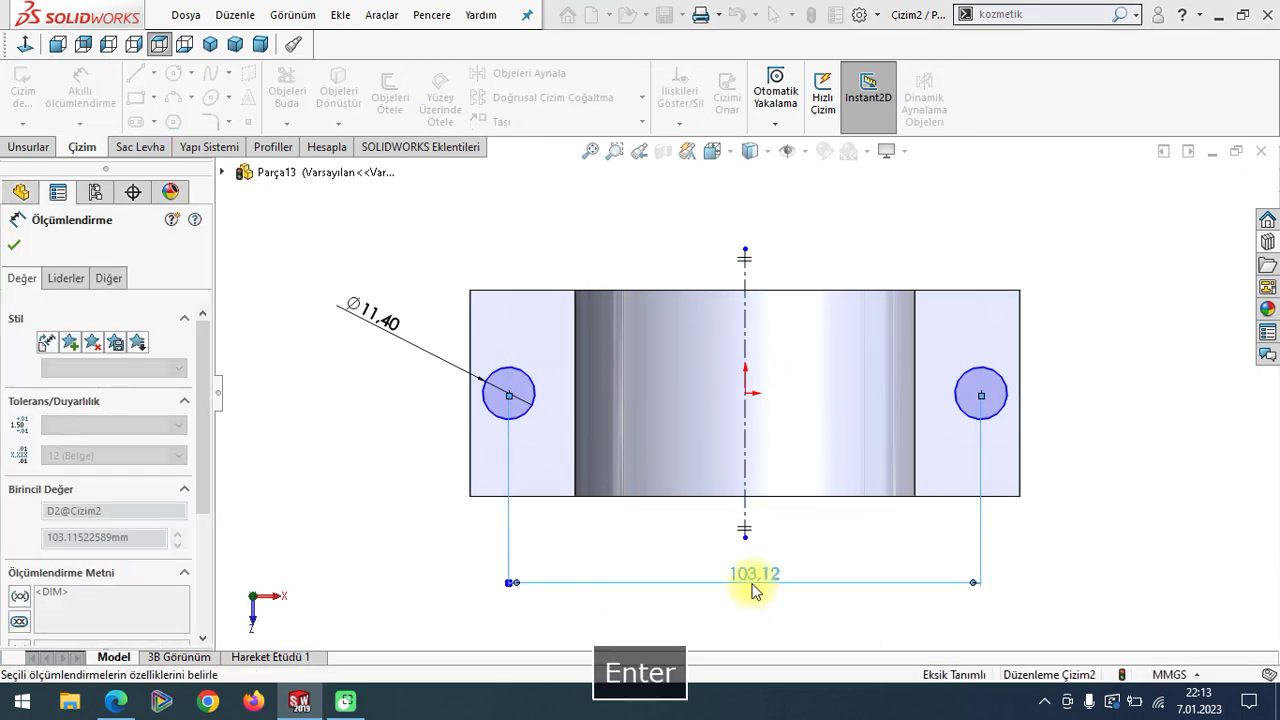
{"action": "left_click", "coordinate": [14, 245]}
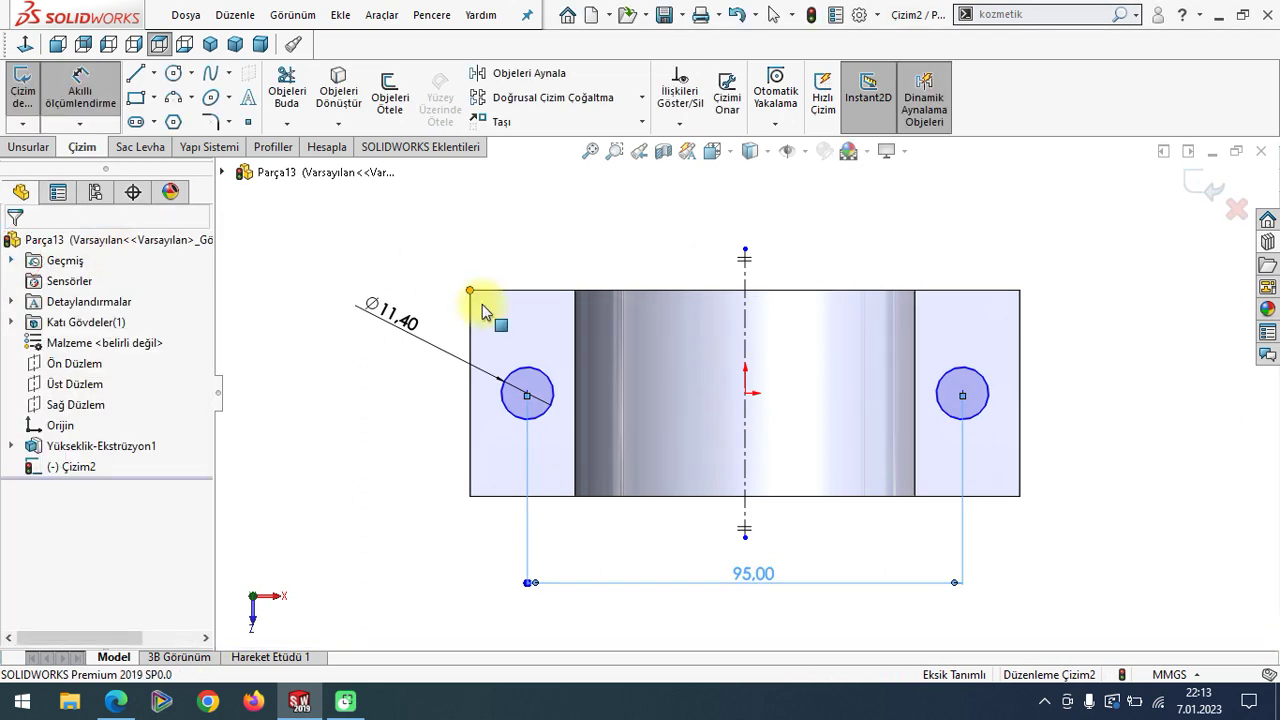
{"action": "key", "text": "Escape"}
- Add a Horizontal relation between both hole centres and the origin
{"action": "left_click", "coordinate": [527, 394]}
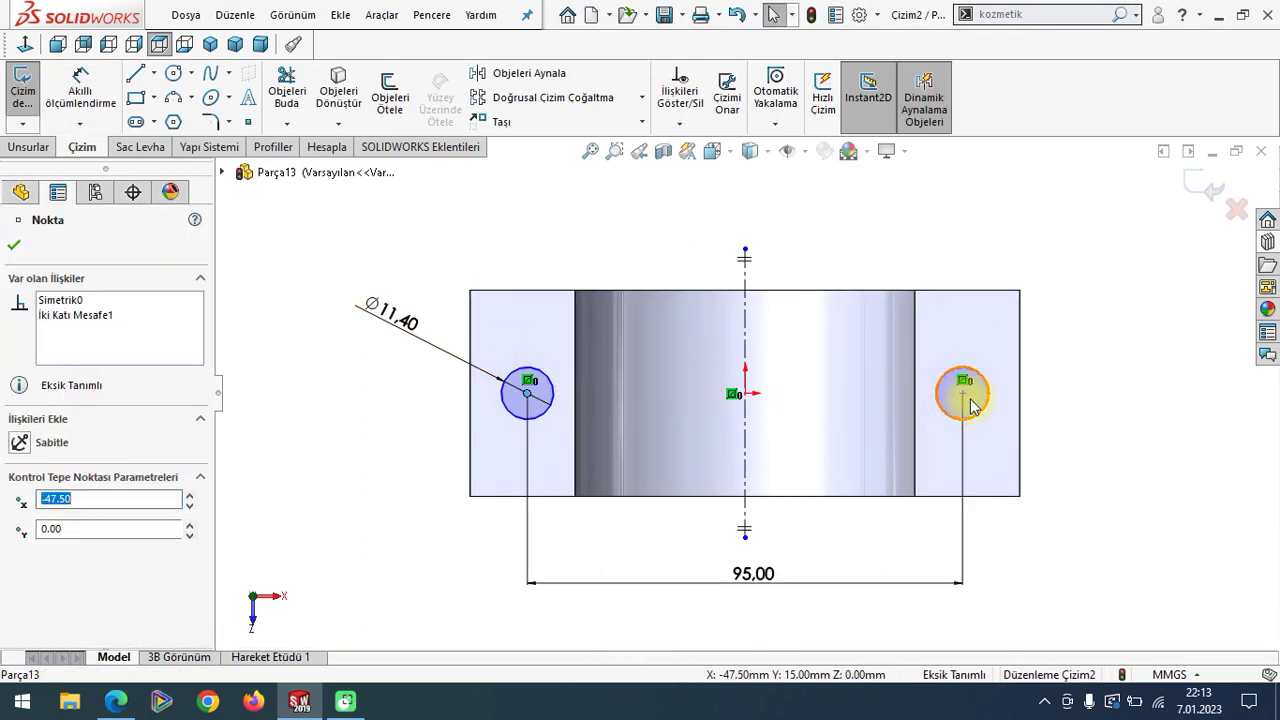
{"action": "left_click", "coordinate": [963, 394], "text": "ctrl"}
{"action": "left_click", "coordinate": [748, 394], "text": "ctrl"}
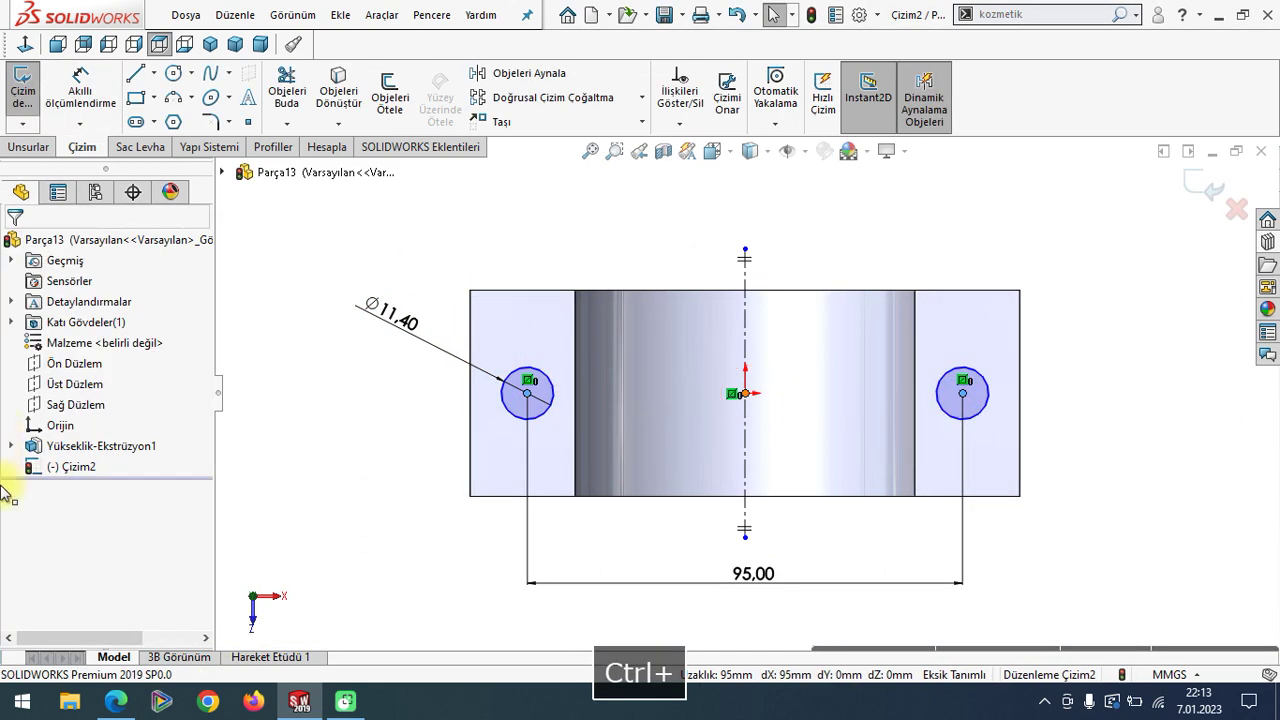
{"action": "left_click", "coordinate": [22, 470]}
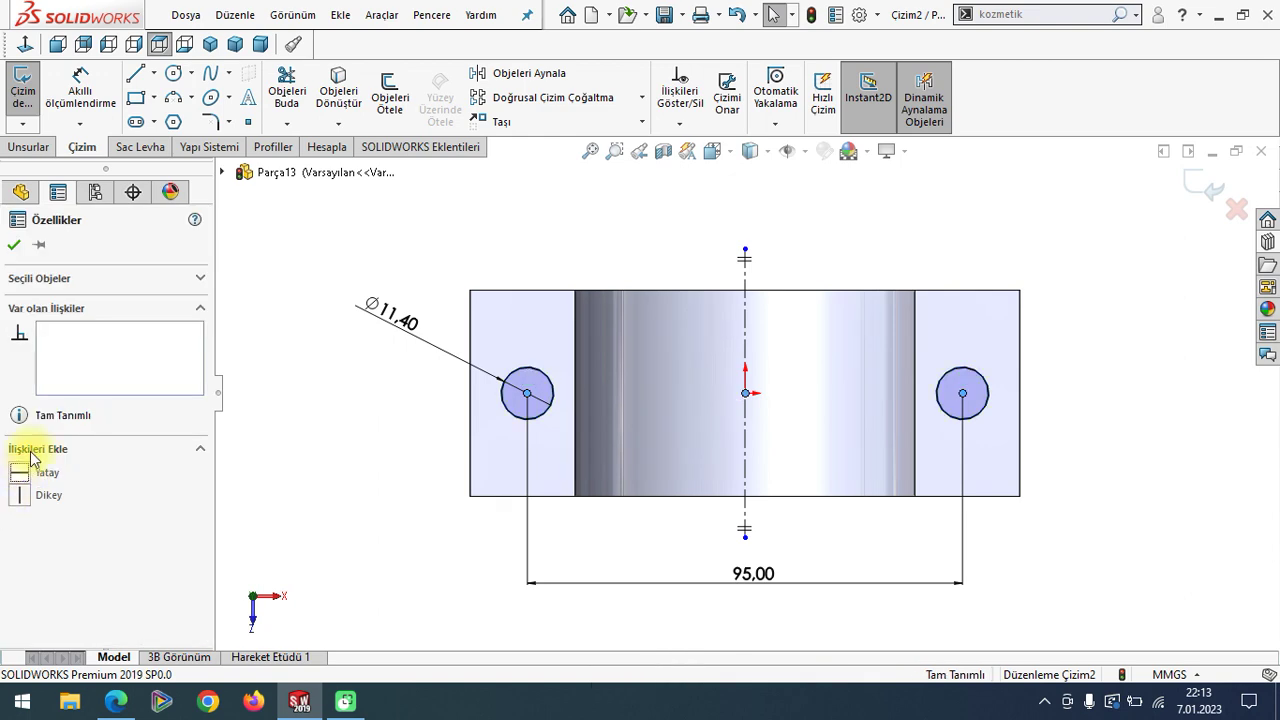
{"action": "left_click", "coordinate": [12, 247]}
{"action": "left_click", "coordinate": [210, 45]}
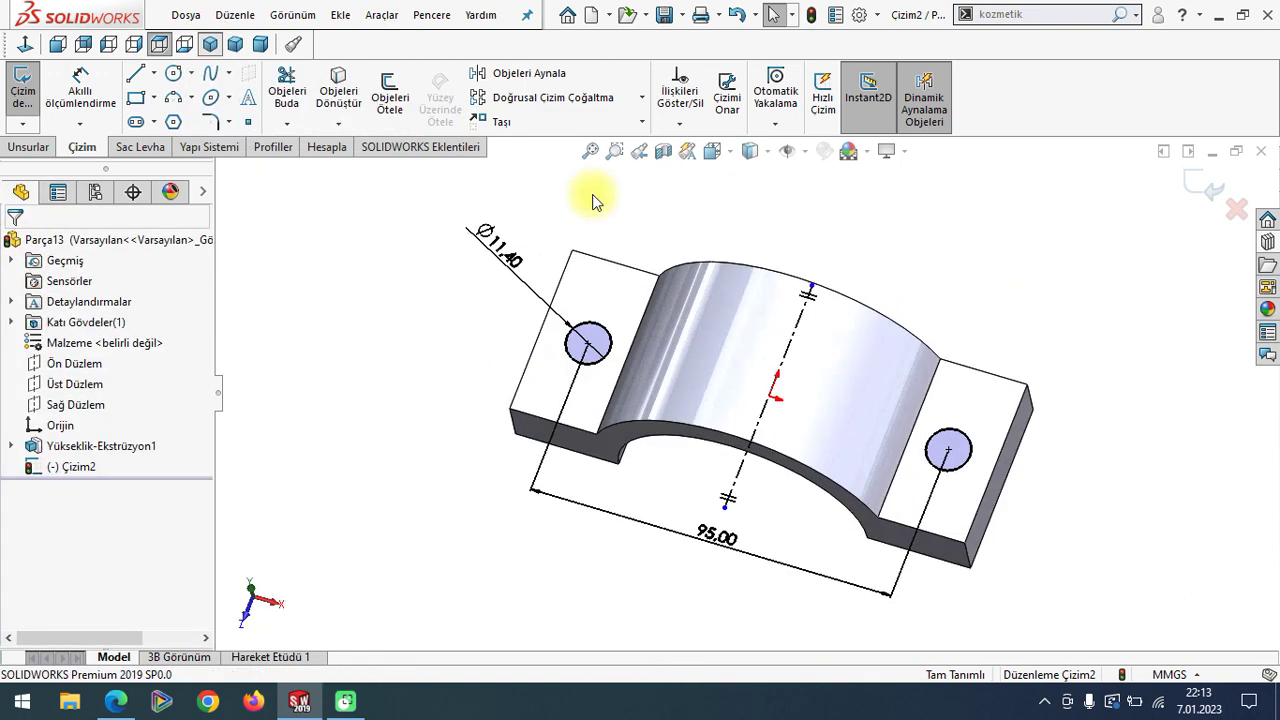
- Extruded-cut the Ø11.40 hole sketch Through All to open both flange holes
{"action": "left_click", "coordinate": [24, 150]}
{"action": "left_click", "coordinate": [329, 97]}
{"action": "left_click", "coordinate": [80, 360]}
{"action": "left_click", "coordinate": [80, 376]}
{"action": "left_click", "coordinate": [20, 247]}
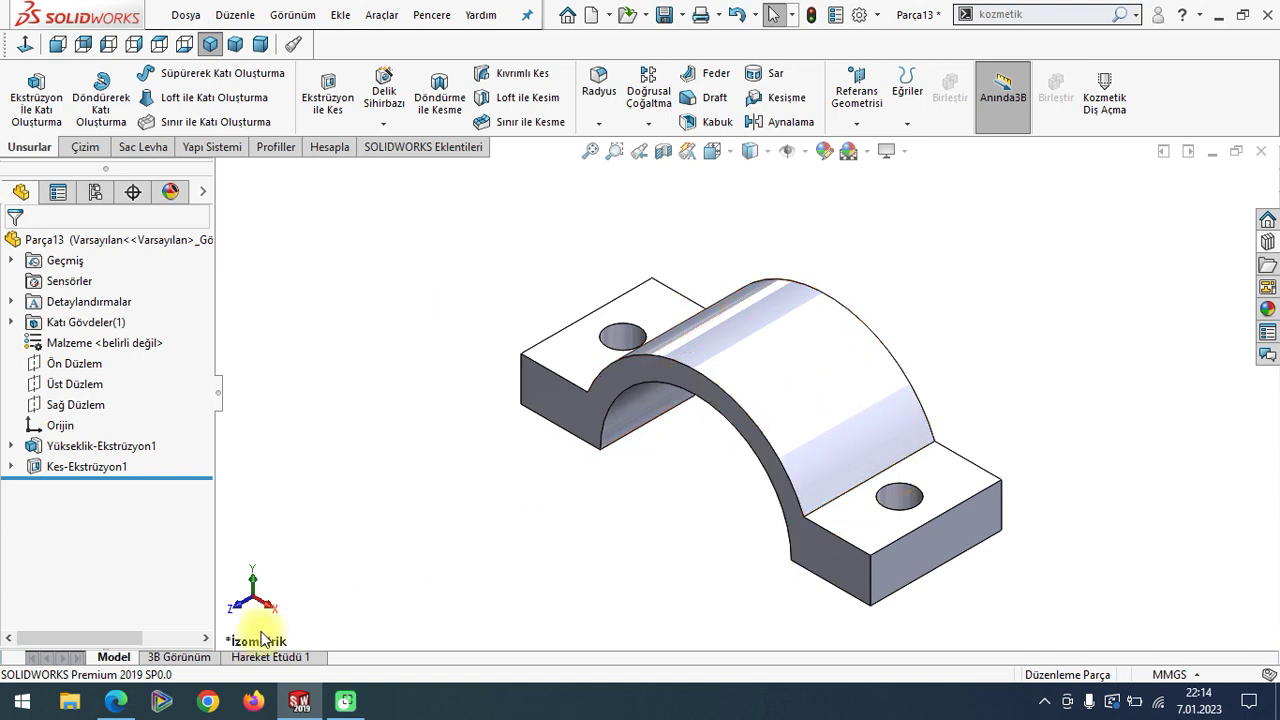
{"action": "left_click", "coordinate": [116, 698]}
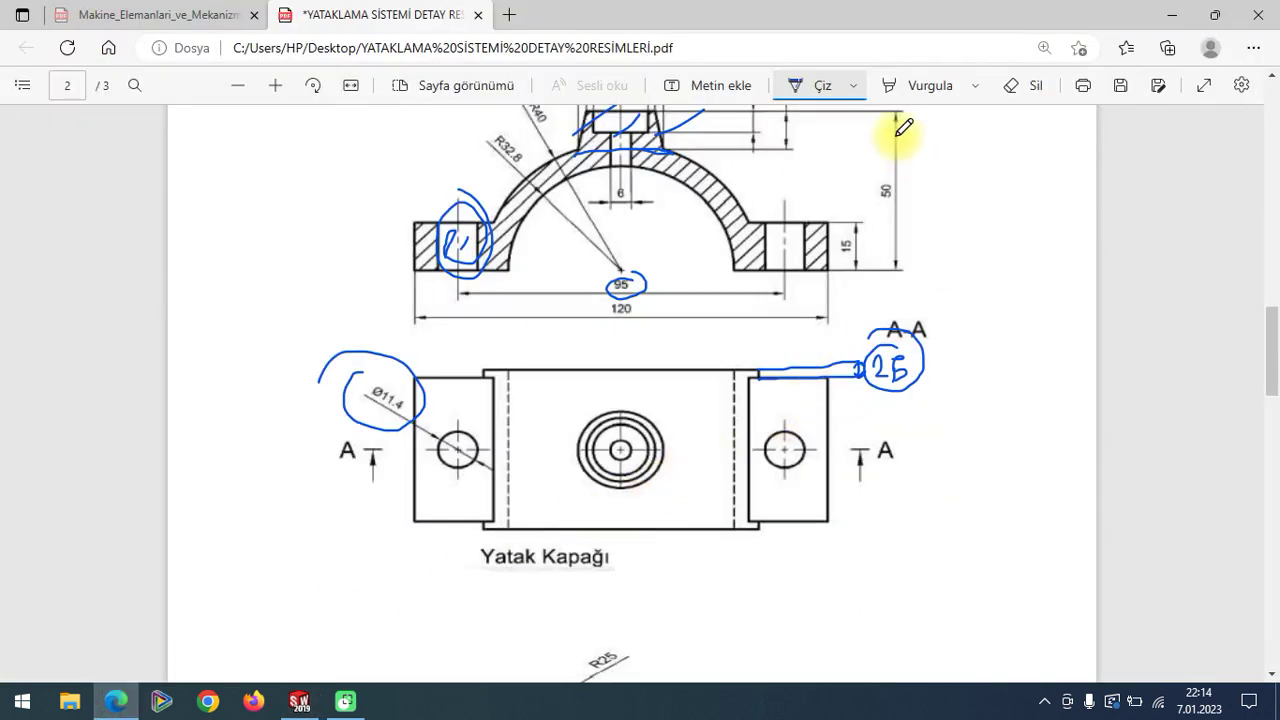
- Erase the ink around the flange hole, Ø11.4, 25 and A-A, then return to SOLIDWORKS
{"action": "left_click", "coordinate": [1009, 90]}
{"action": "left_click_drag", "start_coordinate": [440, 175], "coordinate": [426, 273]}
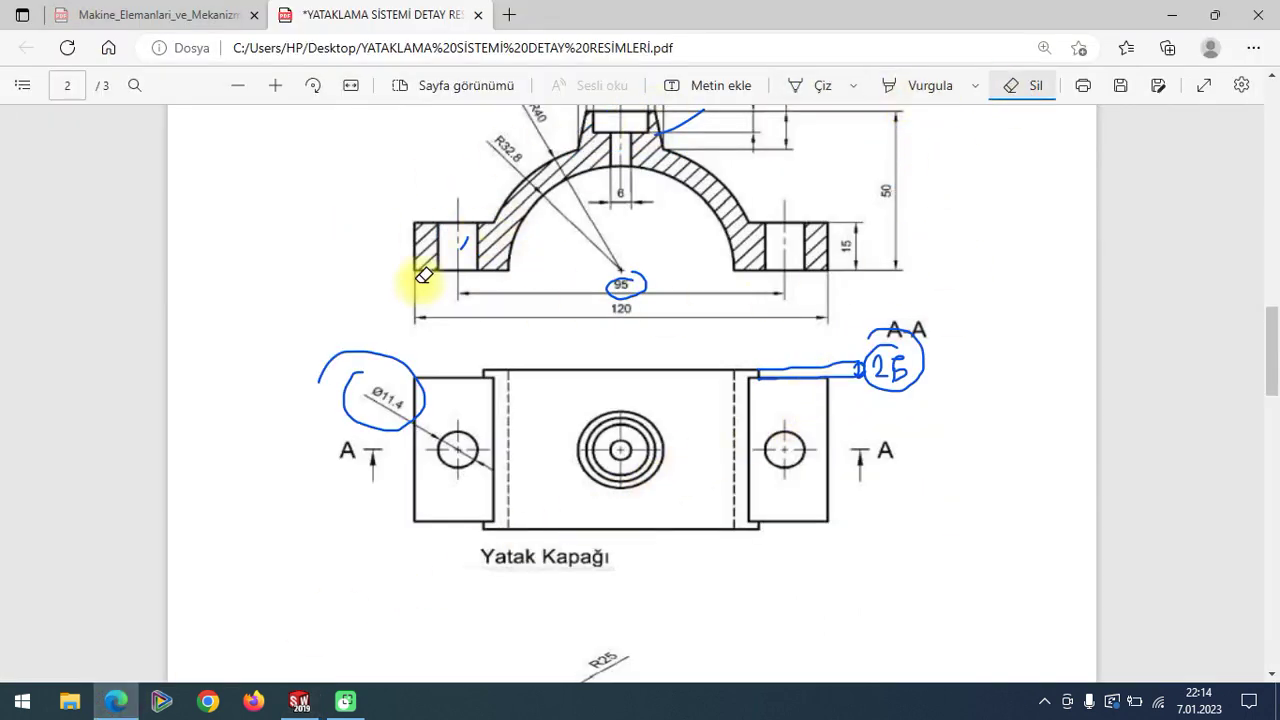
{"action": "left_click_drag", "start_coordinate": [518, 220], "coordinate": [338, 433]}
{"action": "left_click_drag", "start_coordinate": [836, 371], "coordinate": [708, 402]}
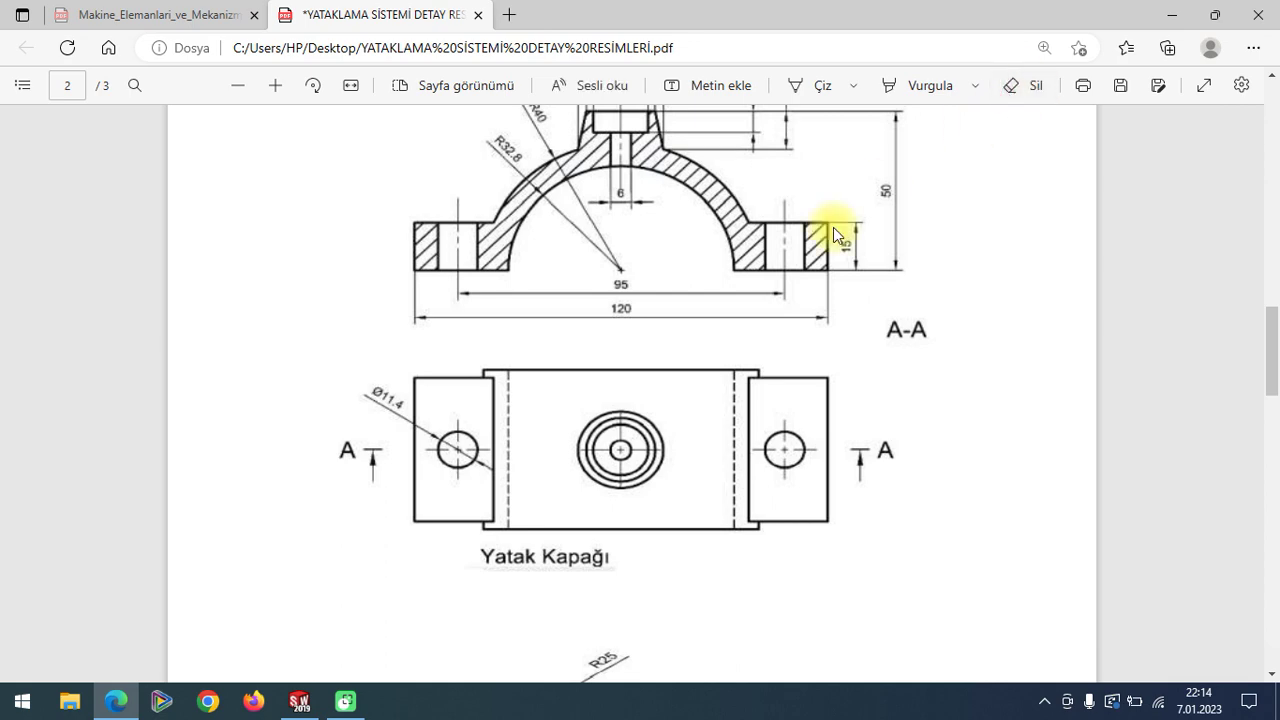
{"action": "scroll", "coordinate": [742, 330], "scroll_direction": "up", "scroll_amount": 2}
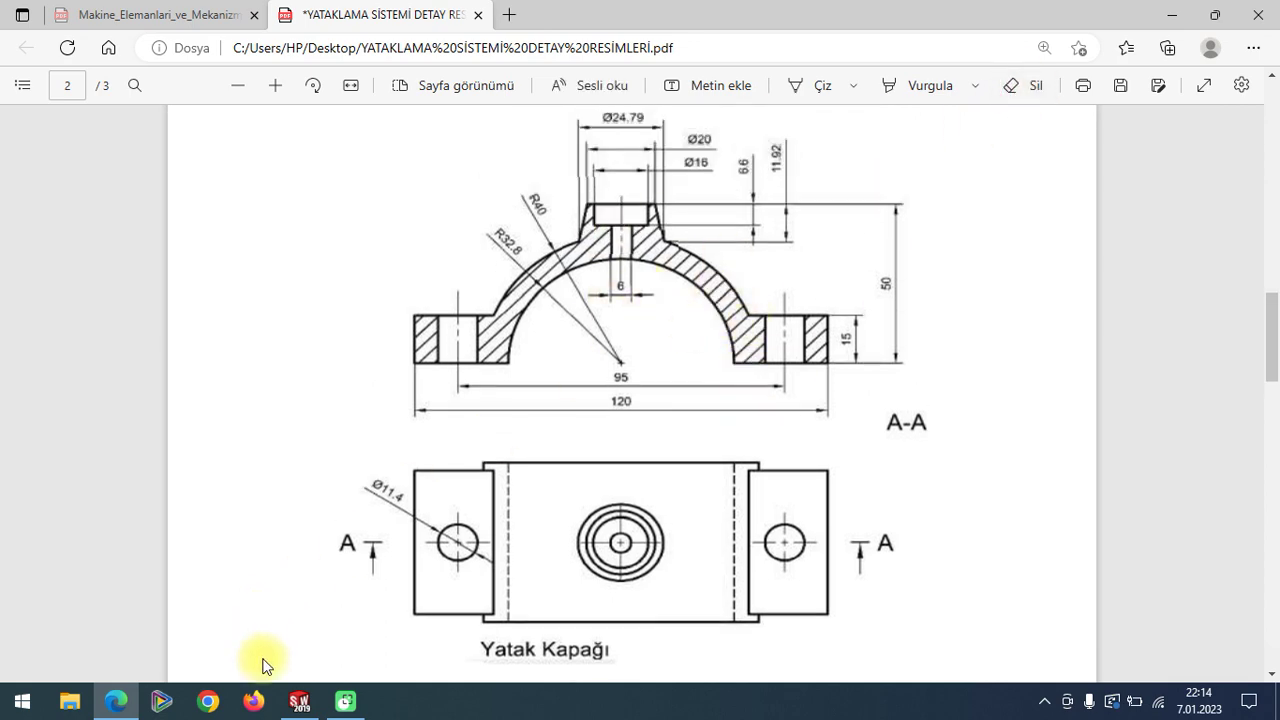
{"action": "left_click", "coordinate": [299, 701]}
{"action": "left_click", "coordinate": [624, 382]}
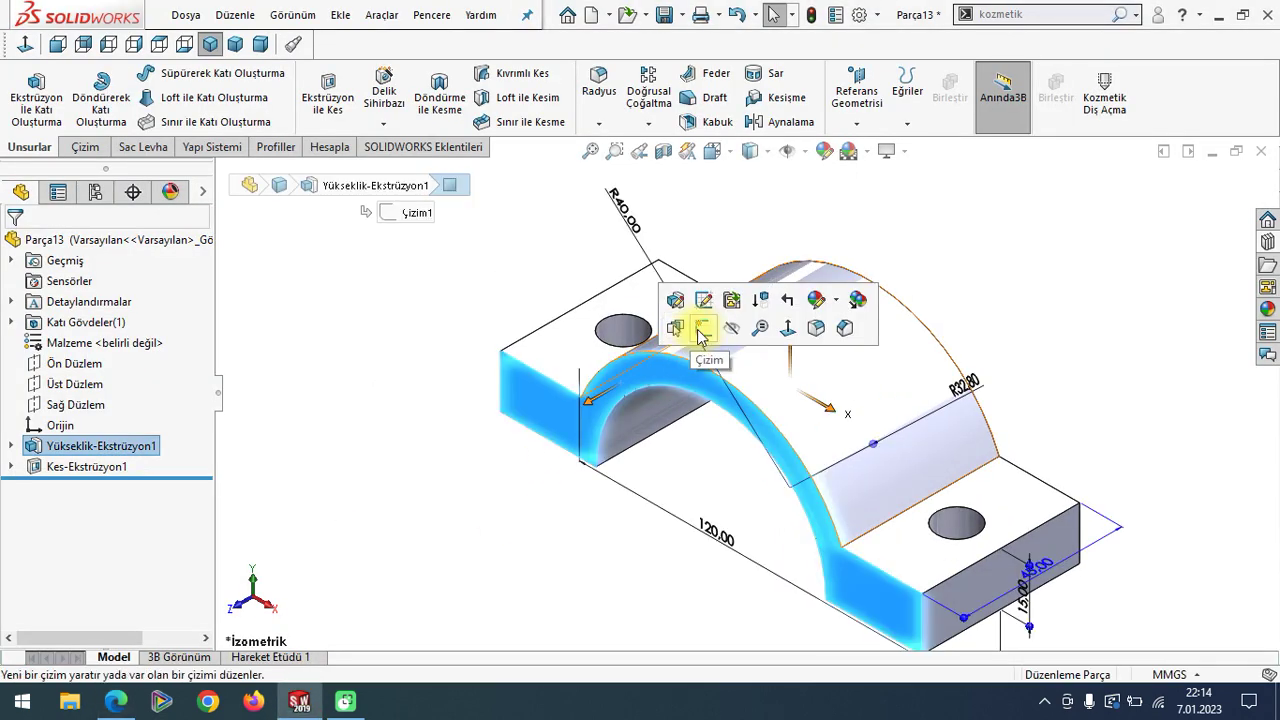
{"action": "left_click", "coordinate": [702, 330]}
{"action": "left_click", "coordinate": [58, 44]}
{"action": "left_click", "coordinate": [173, 73]}
{"action": "left_click", "coordinate": [743, 486]}
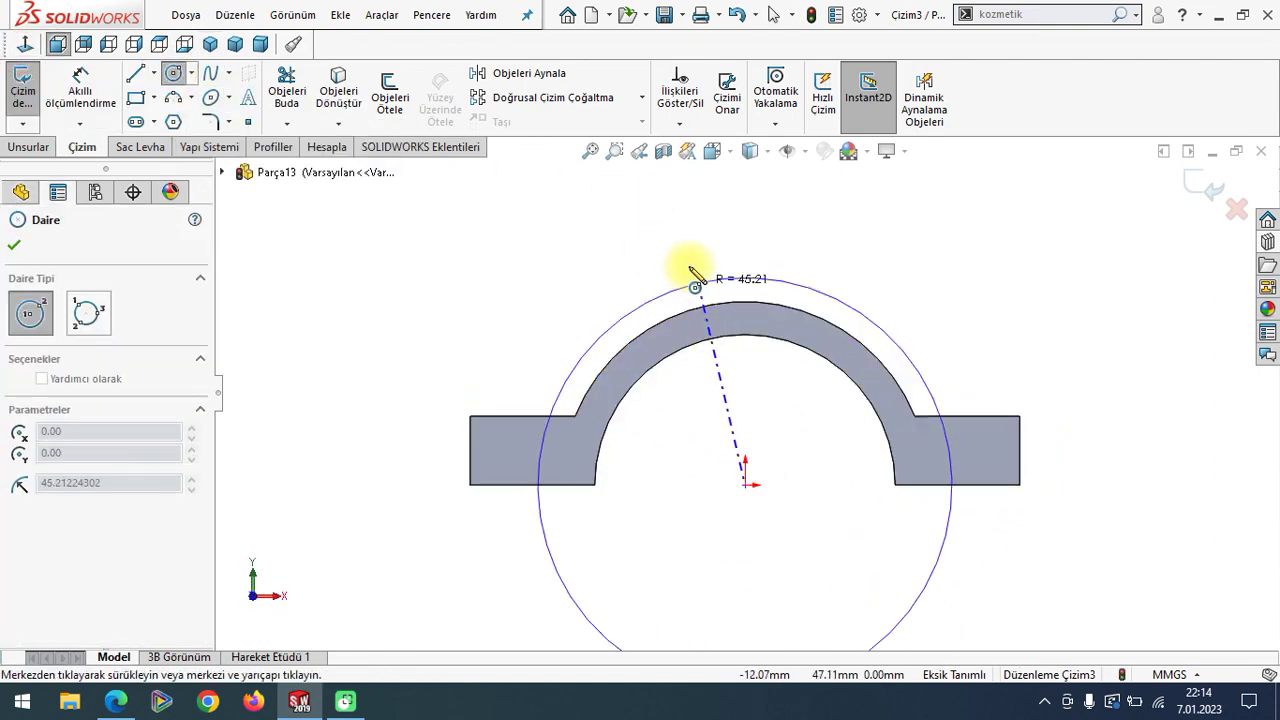
{"action": "left_click", "coordinate": [692, 266]}
{"action": "key", "text": "Escape"}
{"action": "left_click", "coordinate": [117, 699]}
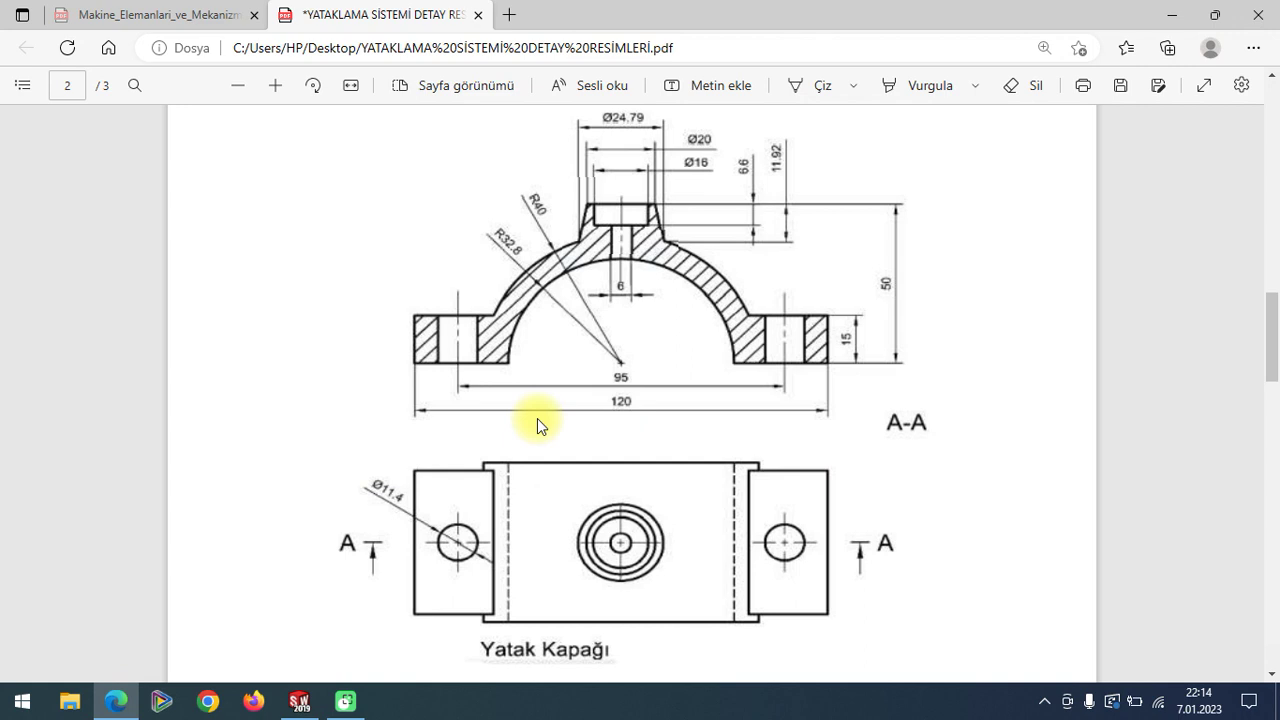
{"action": "key", "text": "alt+Tab"}
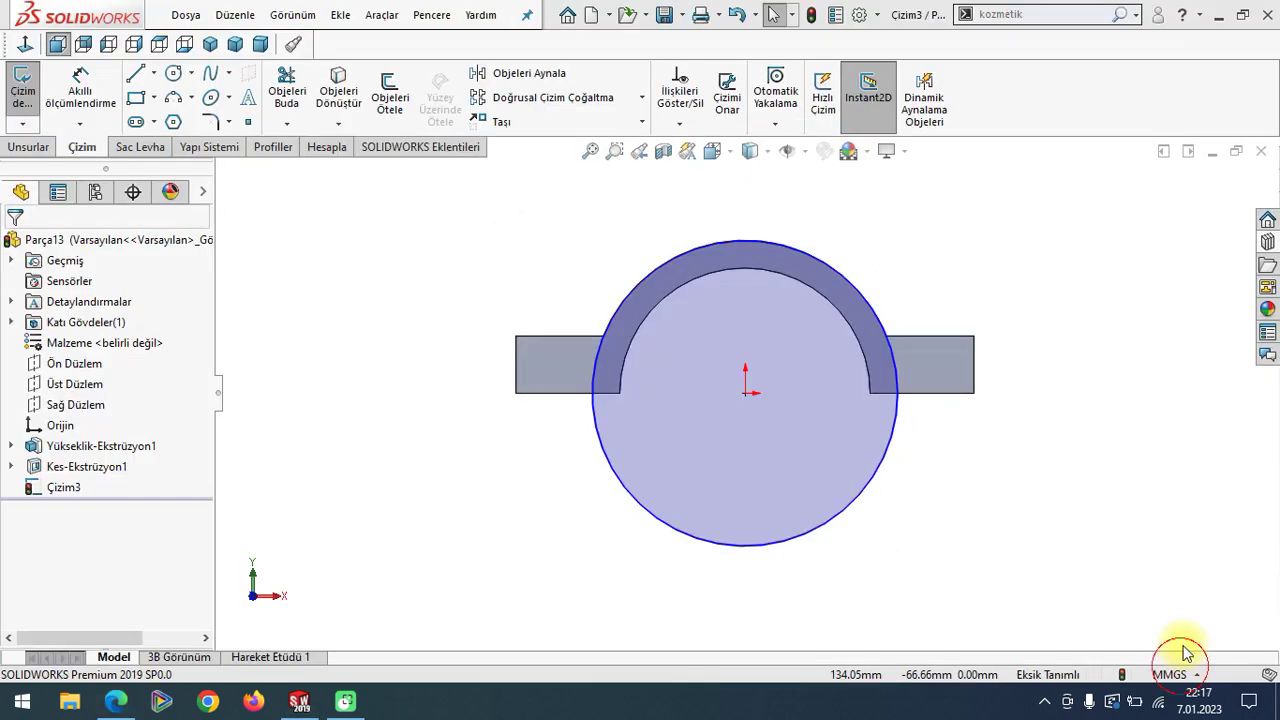
{"action": "left_click", "coordinate": [660, 263]}
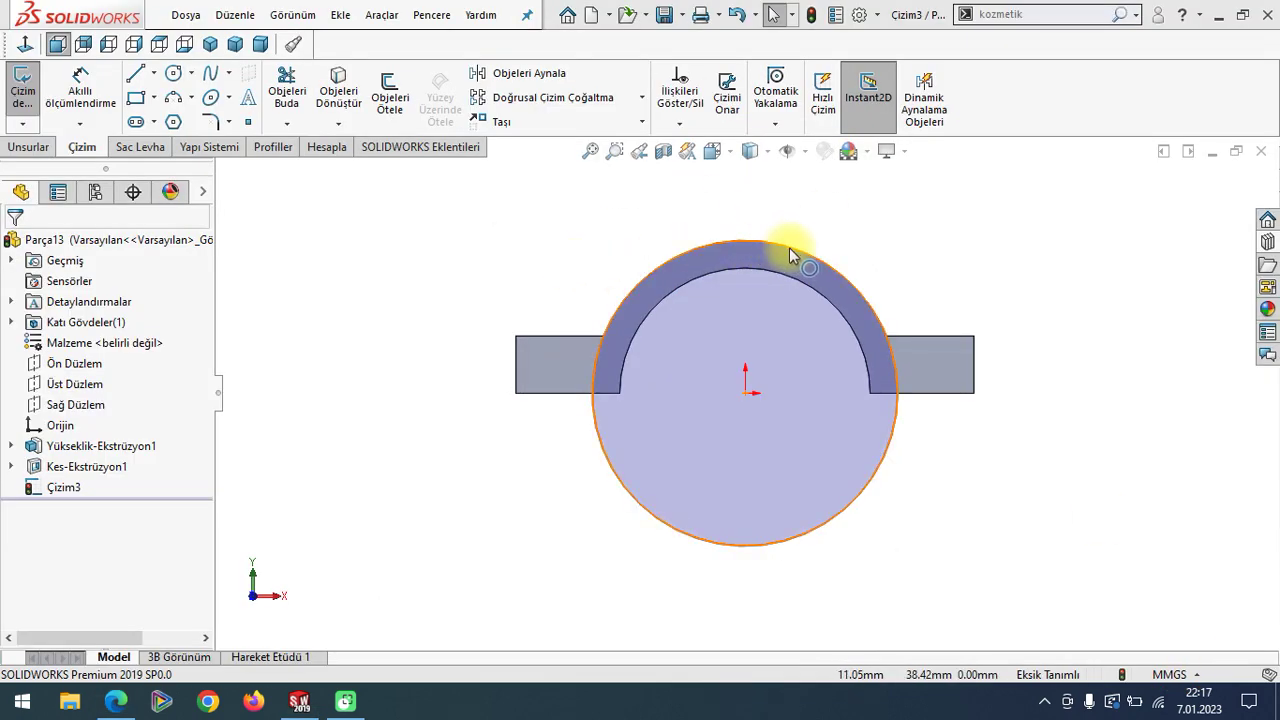
{"action": "key", "text": "Delete"}
{"action": "left_click", "coordinate": [1200, 195]}
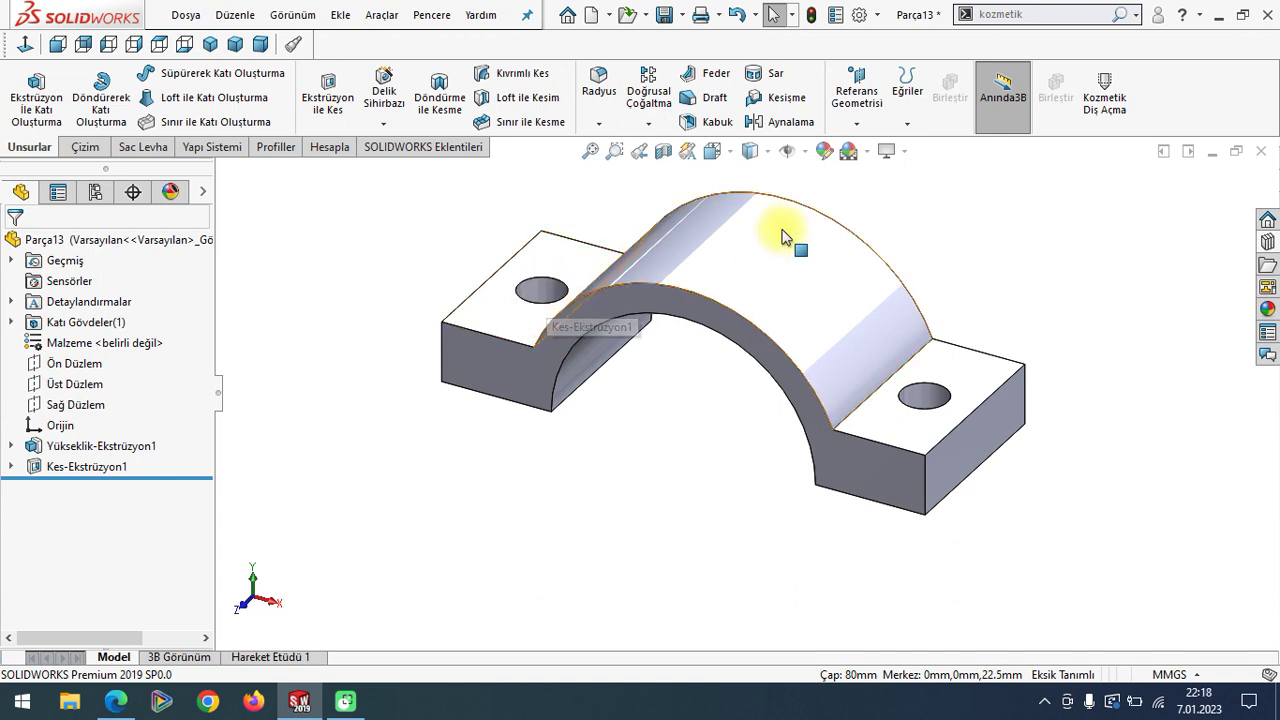
- Mark the PDF top view with pen lines noting 50 and 40 widths, then return to SOLIDWORKS
{"action": "left_click", "coordinate": [116, 701]}
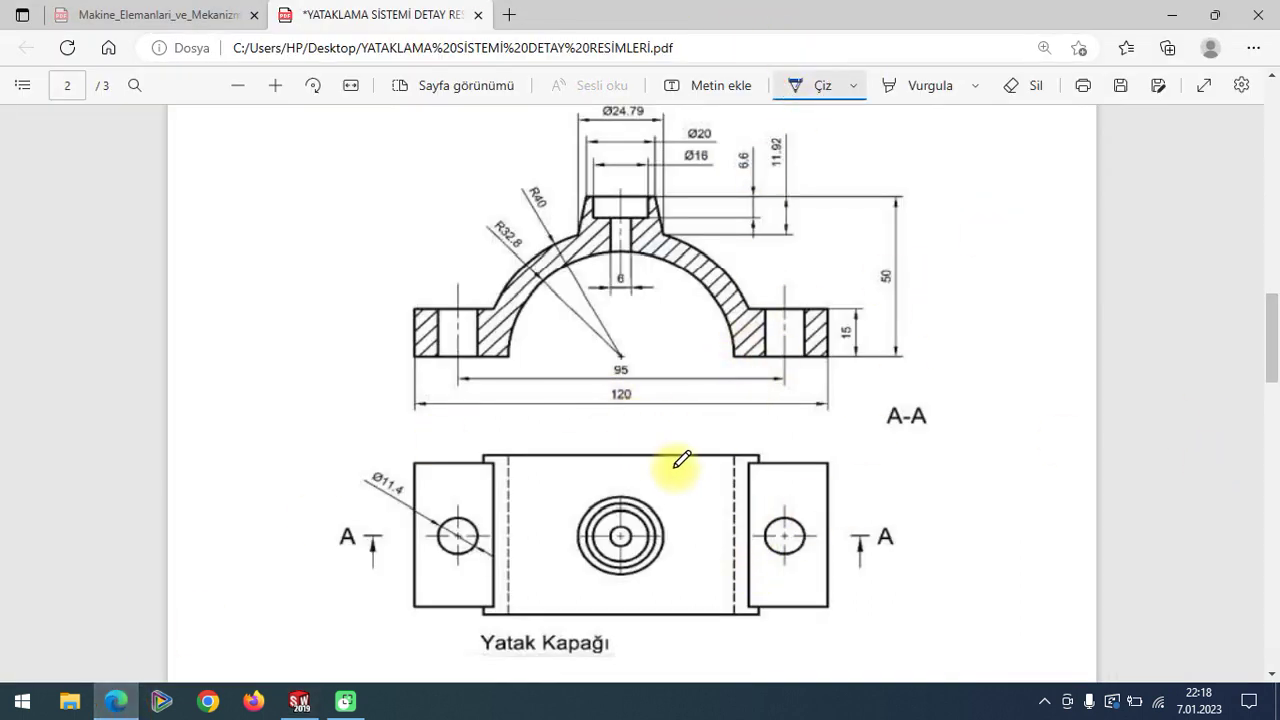
{"action": "left_click_drag", "start_coordinate": [671, 450], "coordinate": [670, 615]}
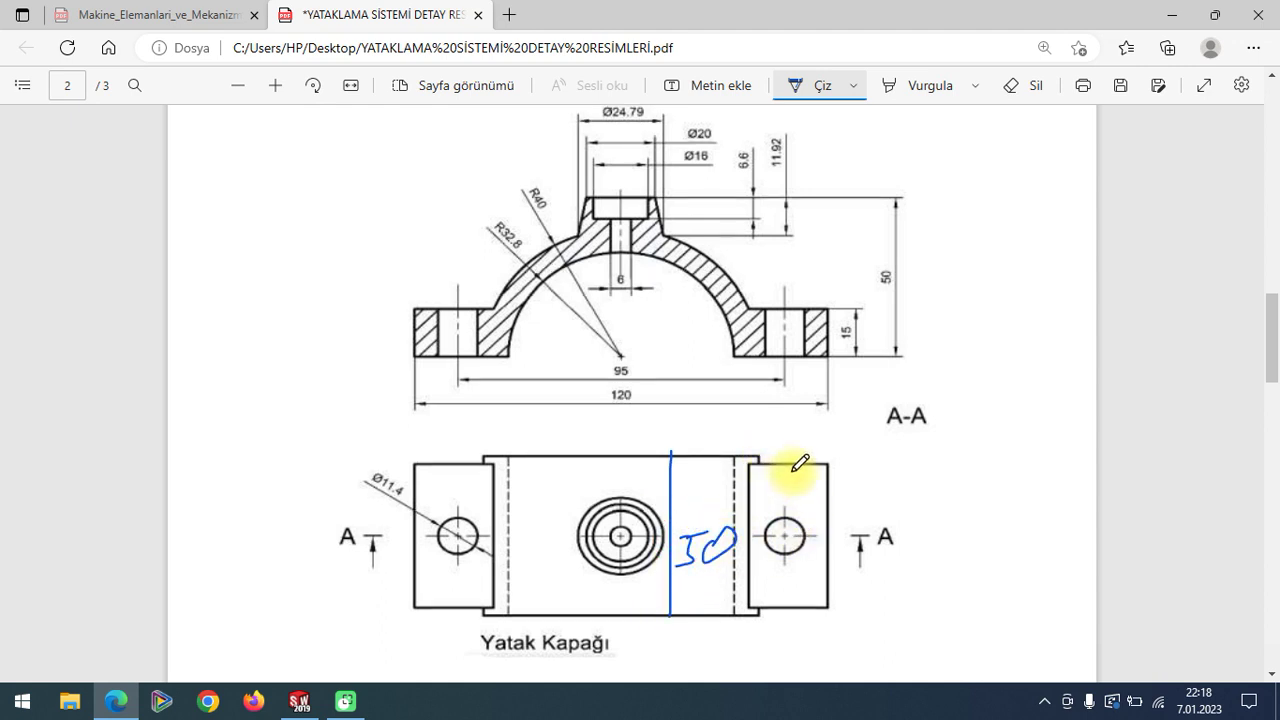
{"action": "left_click_drag", "start_coordinate": [853, 463], "coordinate": [858, 590]}
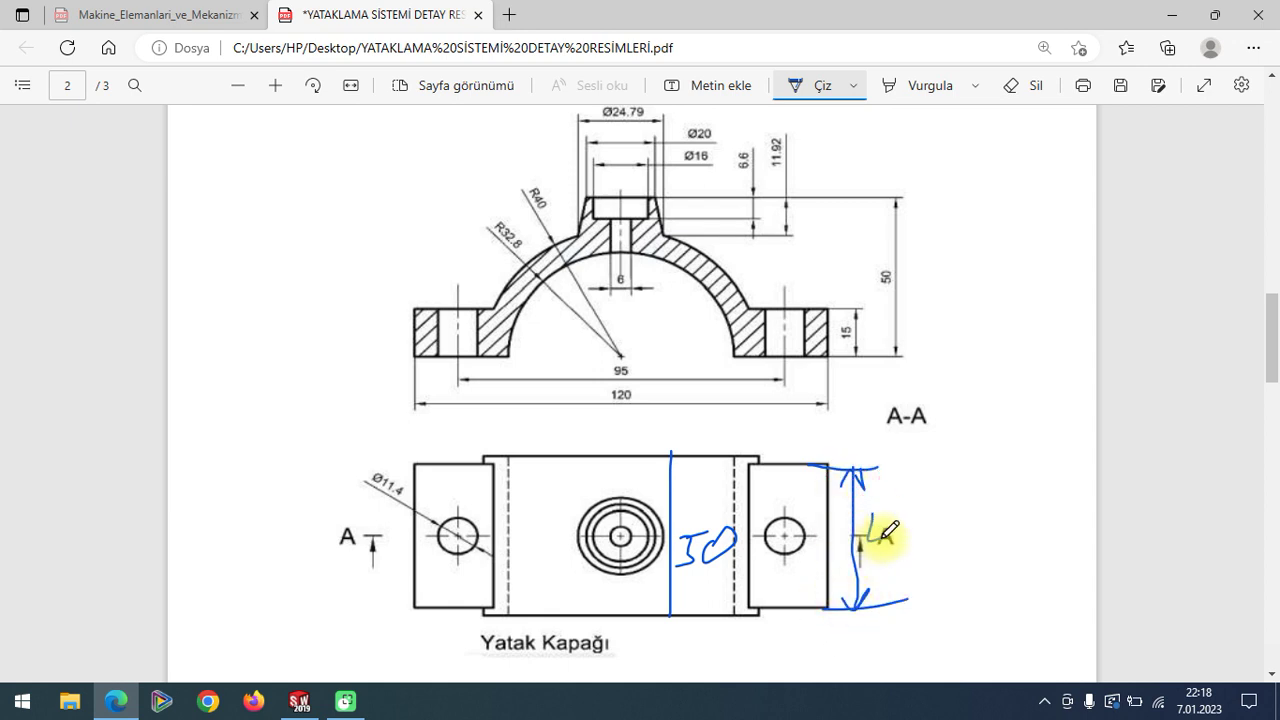
{"action": "left_click", "coordinate": [299, 700]}
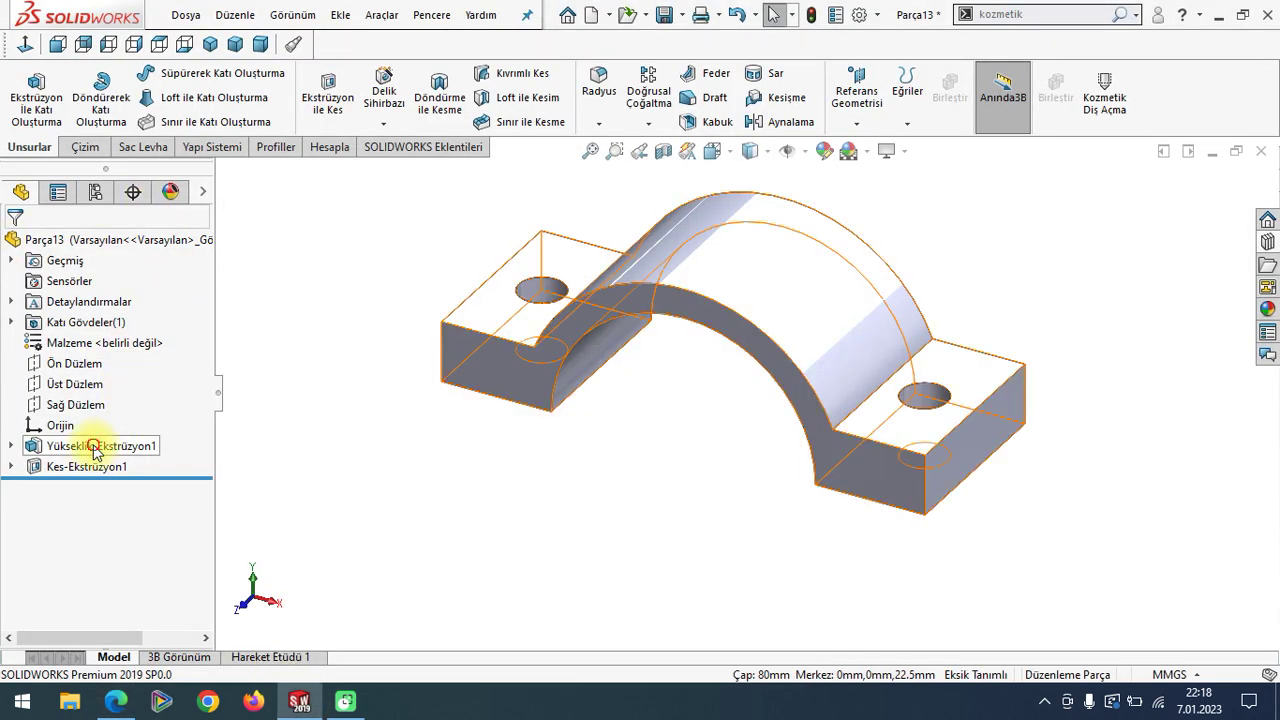
- Select Çizim1 under Yükseklik-Ekstrüzyon1 and cancel an extrusion from it without creating a feature
{"action": "left_click", "coordinate": [94, 449]}
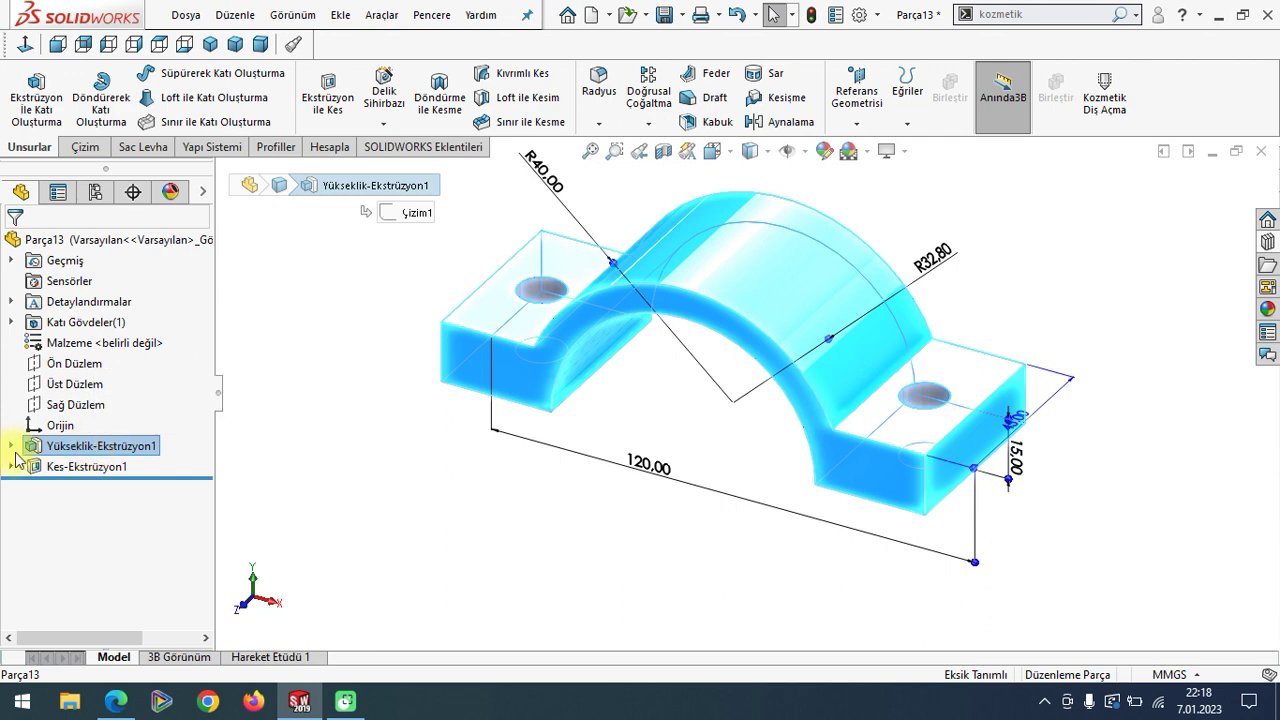
{"action": "left_click", "coordinate": [11, 446]}
{"action": "left_click", "coordinate": [70, 466]}
{"action": "left_click", "coordinate": [28, 118]}
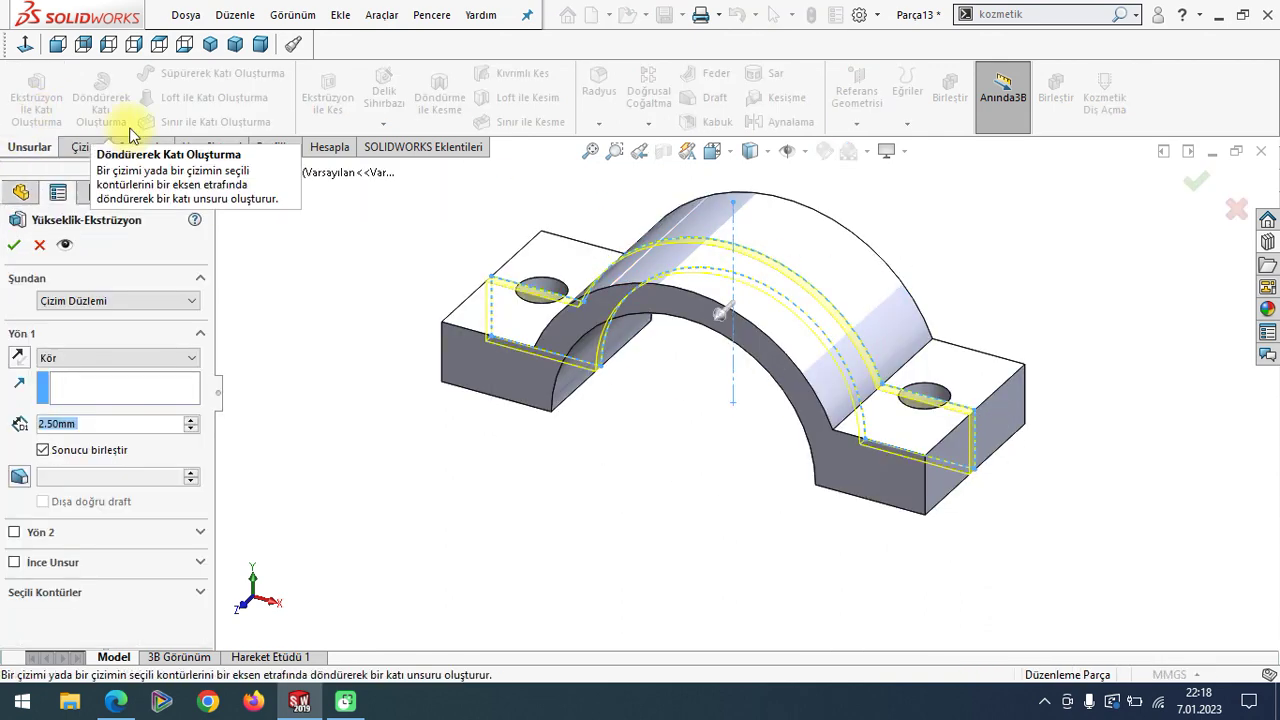
{"action": "left_click", "coordinate": [42, 244]}
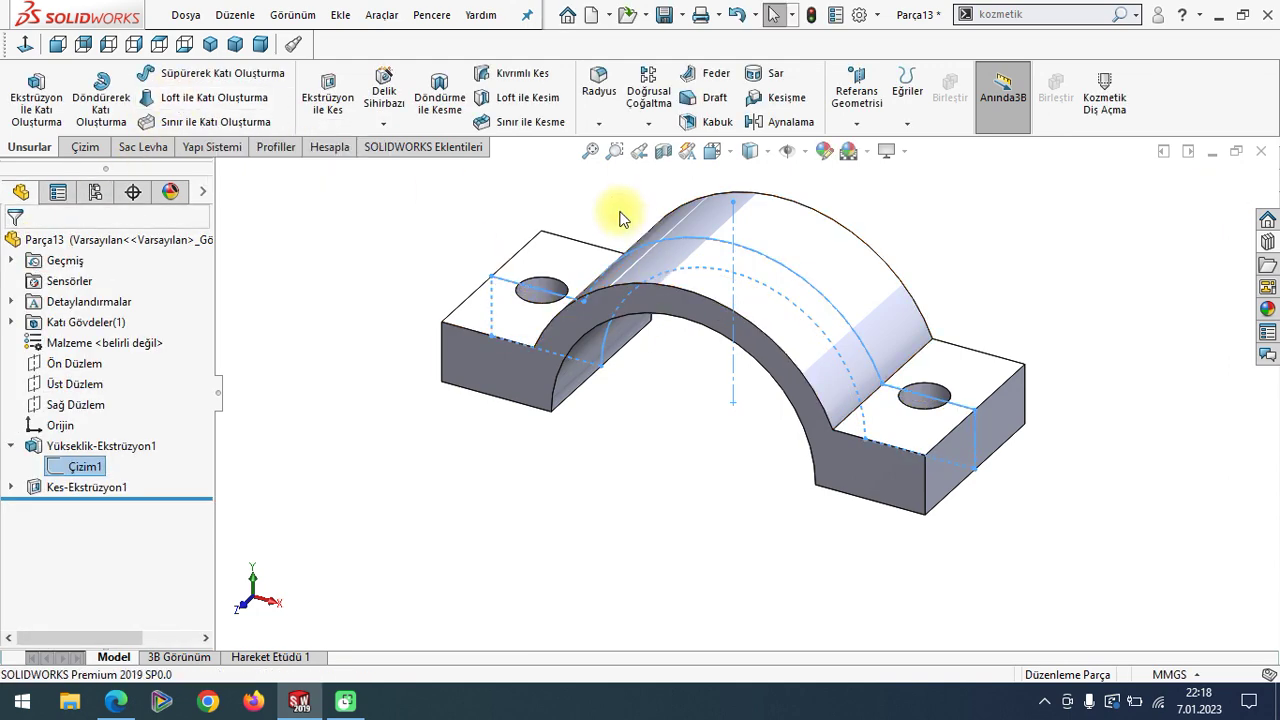
{"action": "key", "text": "Escape"}
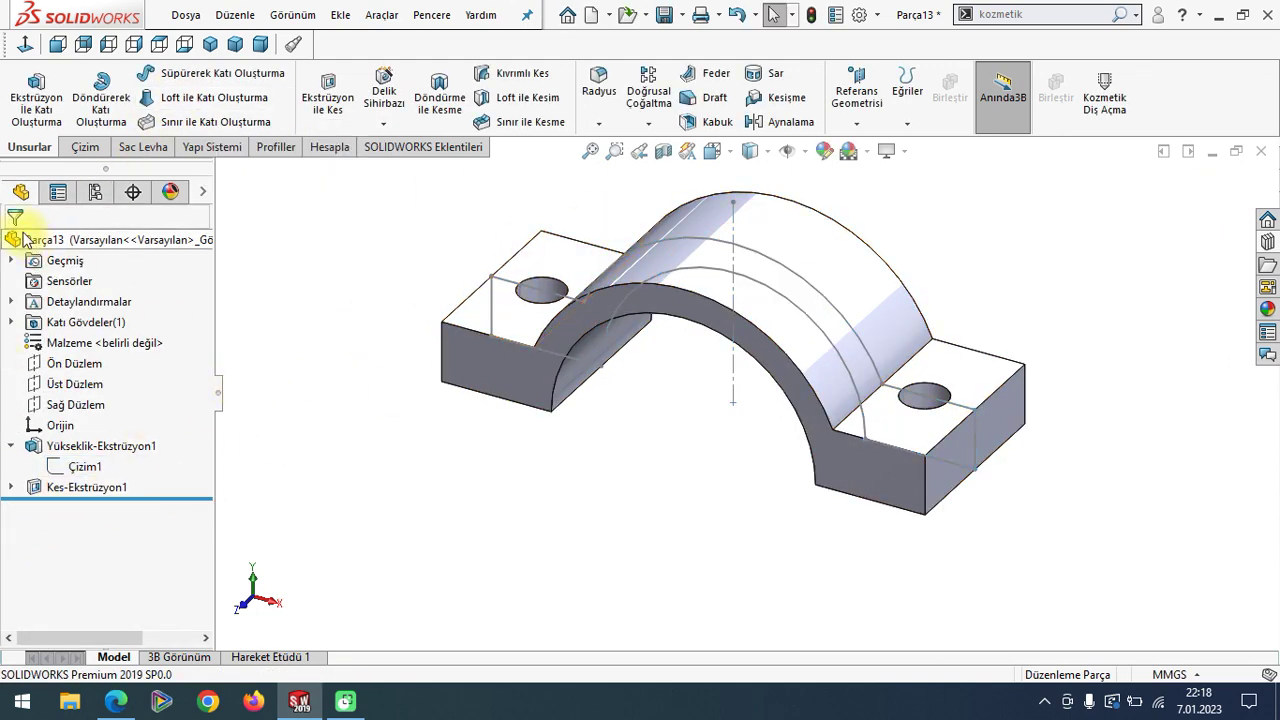
- Make Çizim1 visible in the model, then hide it again
{"action": "left_click", "coordinate": [82, 466]}
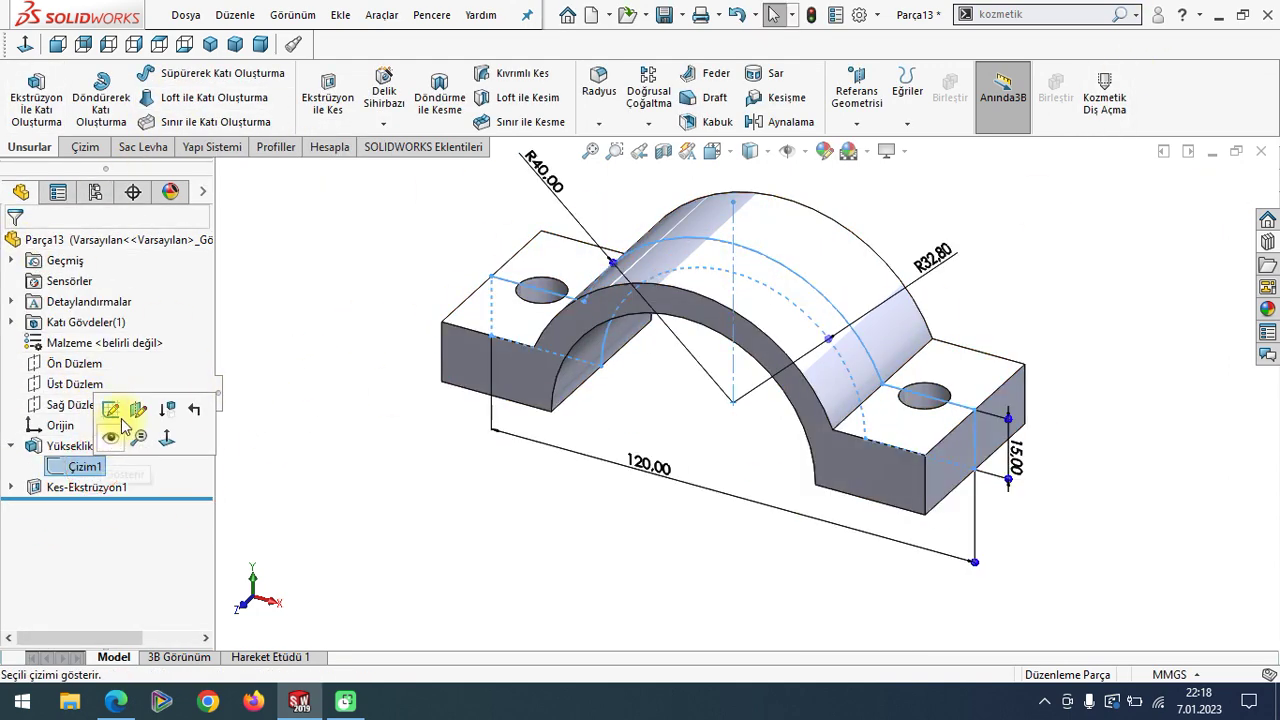
{"action": "left_click", "coordinate": [110, 436]}
{"action": "key", "text": "Escape"}
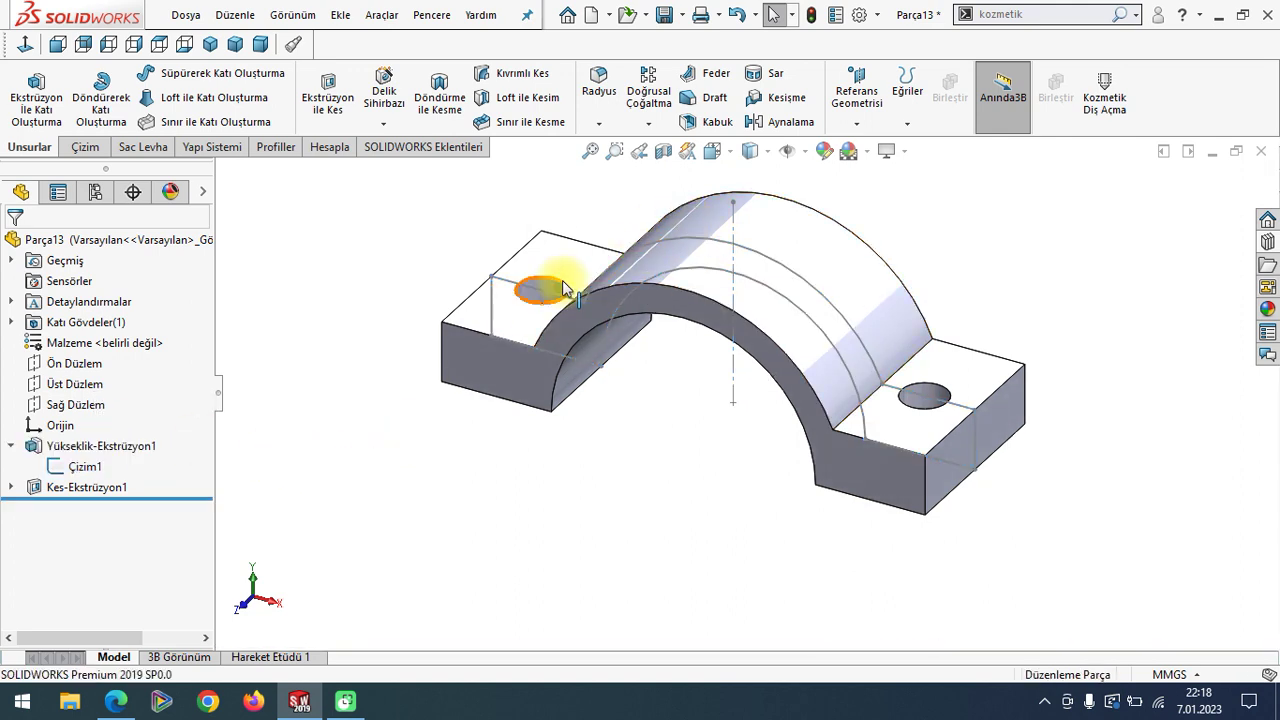
{"action": "right_click", "coordinate": [552, 300]}
{"action": "left_click", "coordinate": [594, 263]}
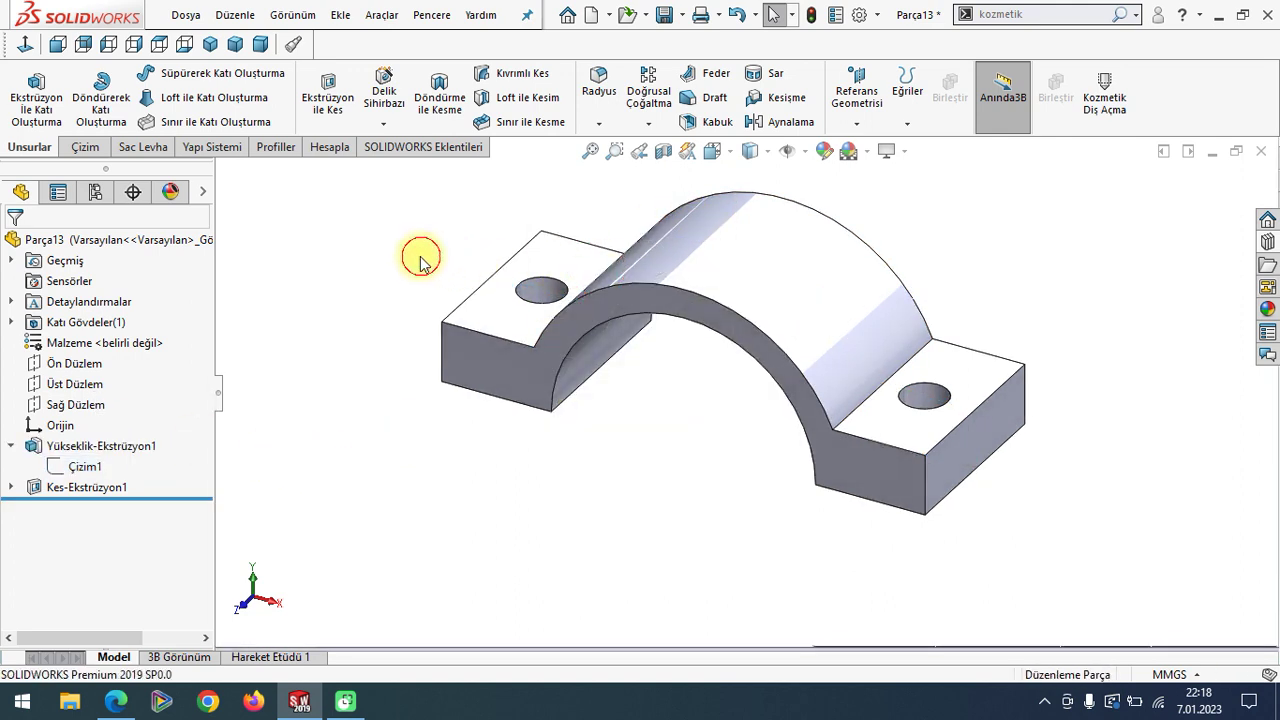
{"action": "scroll", "coordinate": [770, 310], "scroll_direction": "down", "scroll_amount": 2}
{"action": "scroll", "coordinate": [640, 370], "scroll_direction": "up", "scroll_amount": 2}
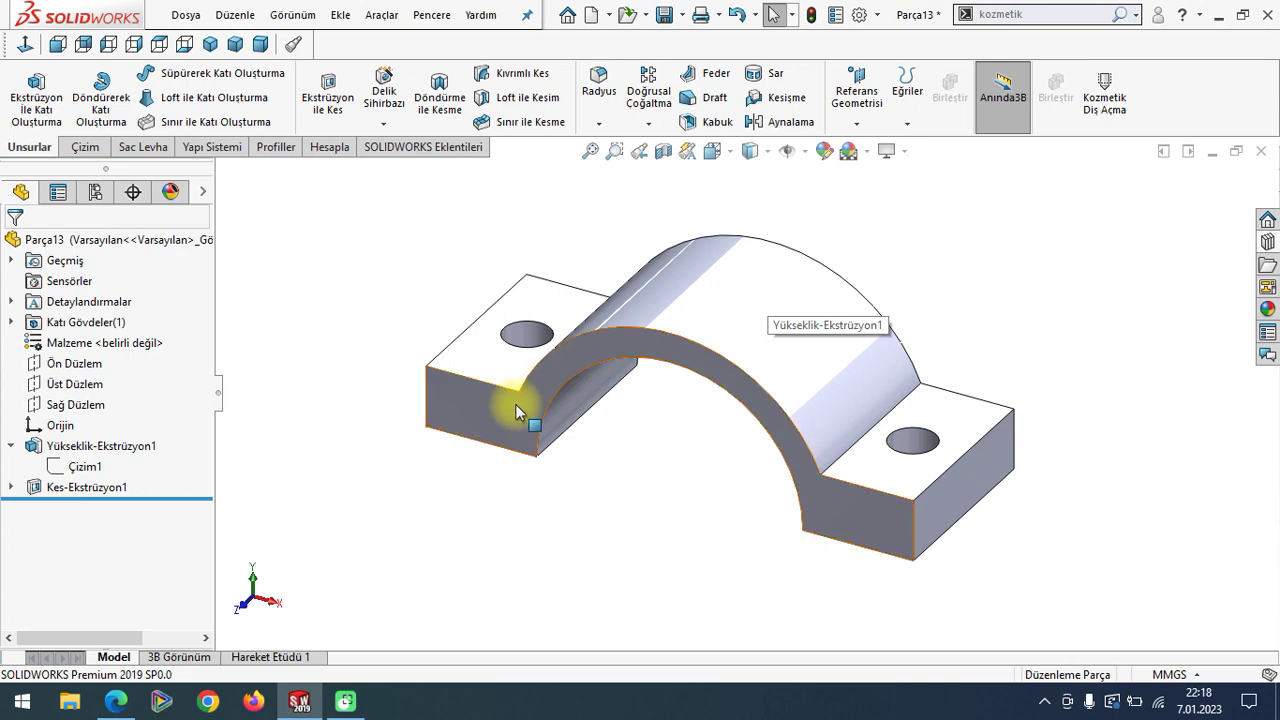
- Open a new sketch on the cap's front face and start a circle at the origin
{"action": "left_click", "coordinate": [515, 404]}
{"action": "left_click", "coordinate": [578, 348]}
{"action": "left_click", "coordinate": [173, 73]}
{"action": "left_click", "coordinate": [745, 484]}
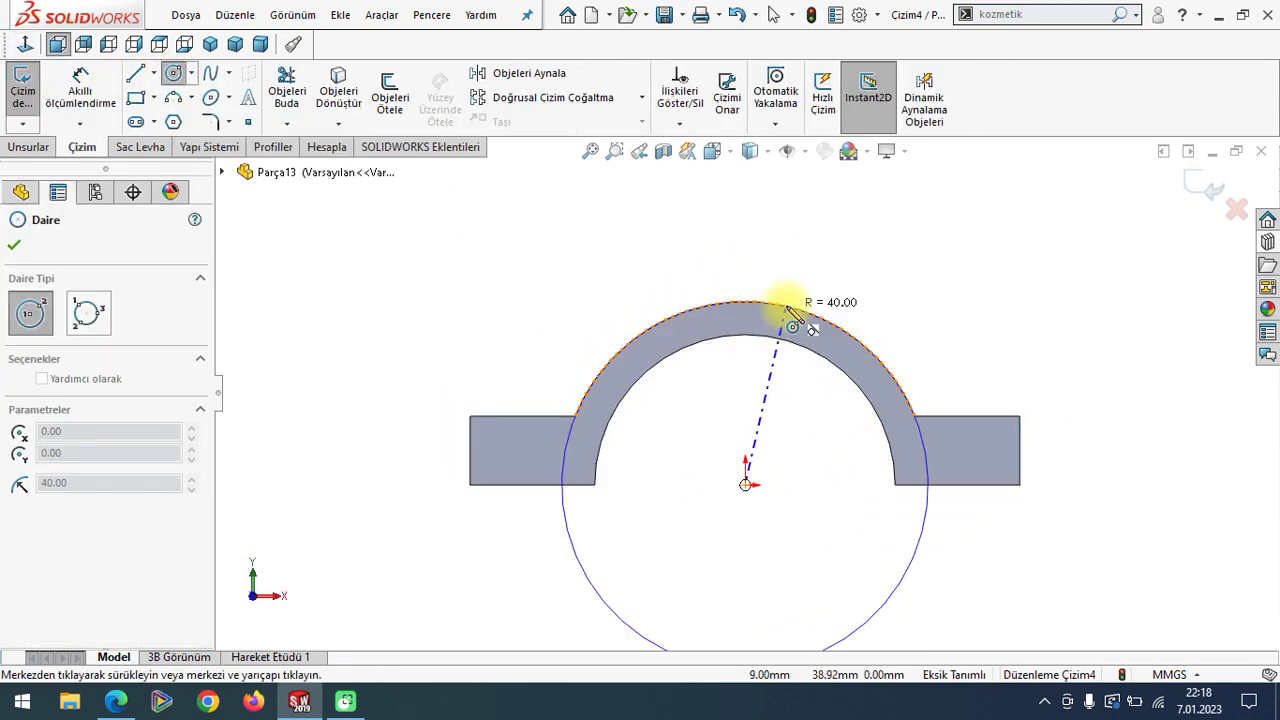
- Complete the origin-centred circle and dimension it to Ø80
{"action": "left_click", "coordinate": [788, 309]}
{"action": "key", "text": "Escape"}
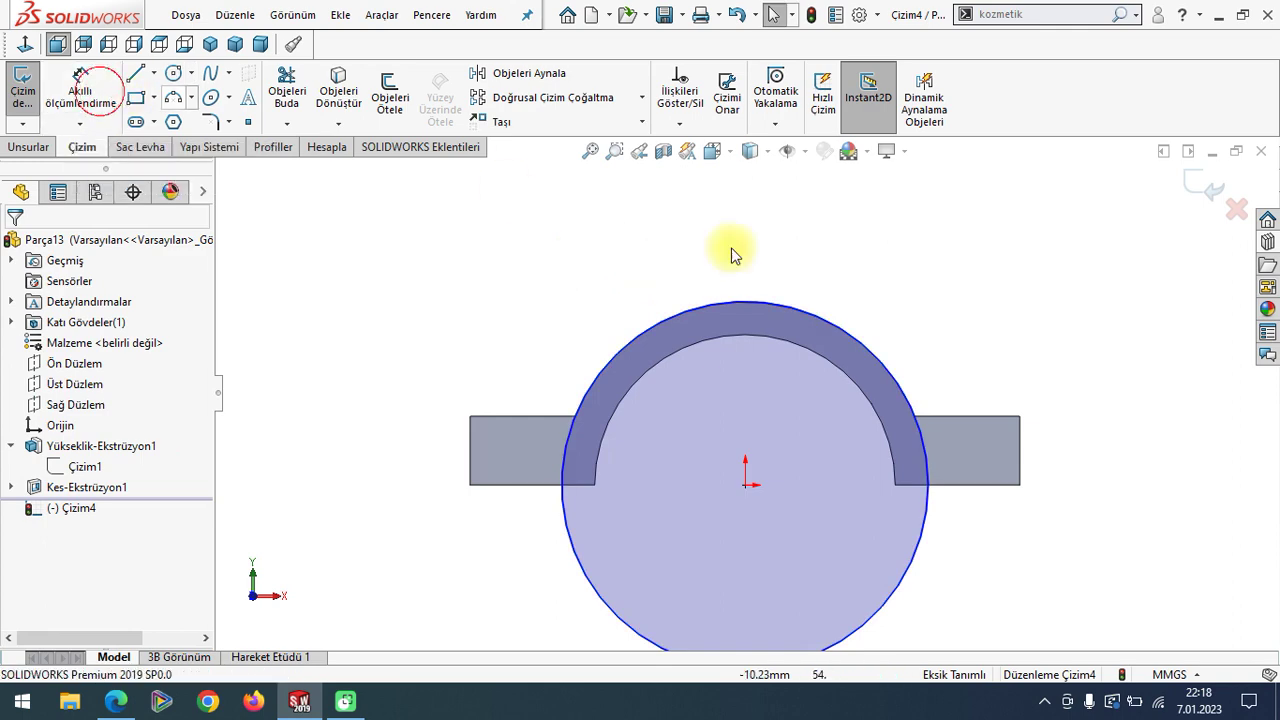
{"action": "left_click", "coordinate": [173, 97]}
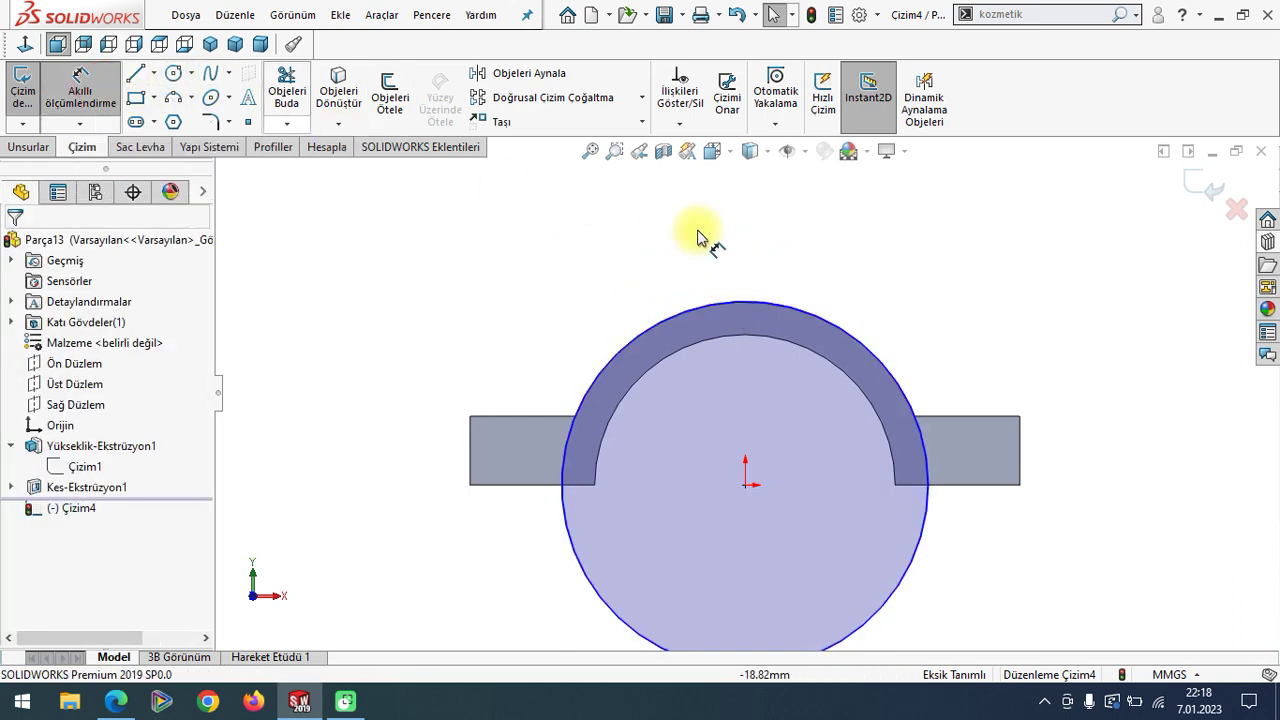
{"action": "left_click", "coordinate": [766, 303]}
{"action": "left_click", "coordinate": [812, 250]}
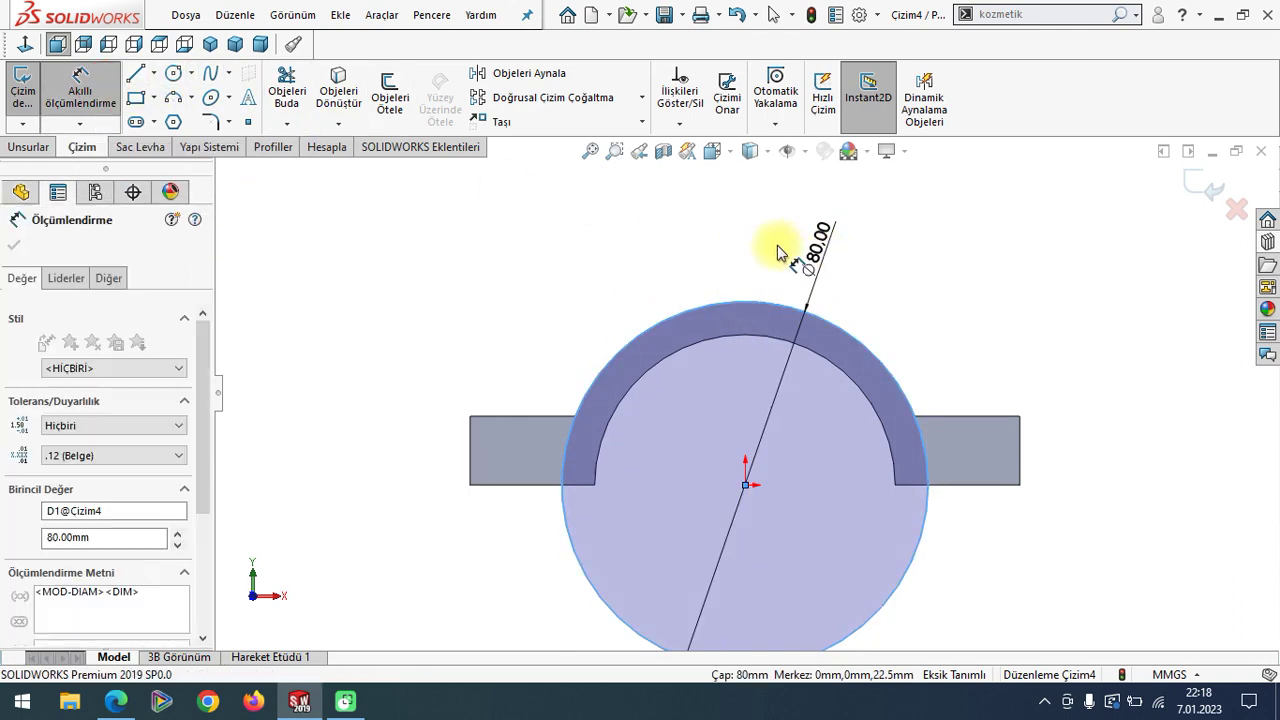
{"action": "left_click", "coordinate": [815, 246]}
{"action": "left_click", "coordinate": [706, 234]}
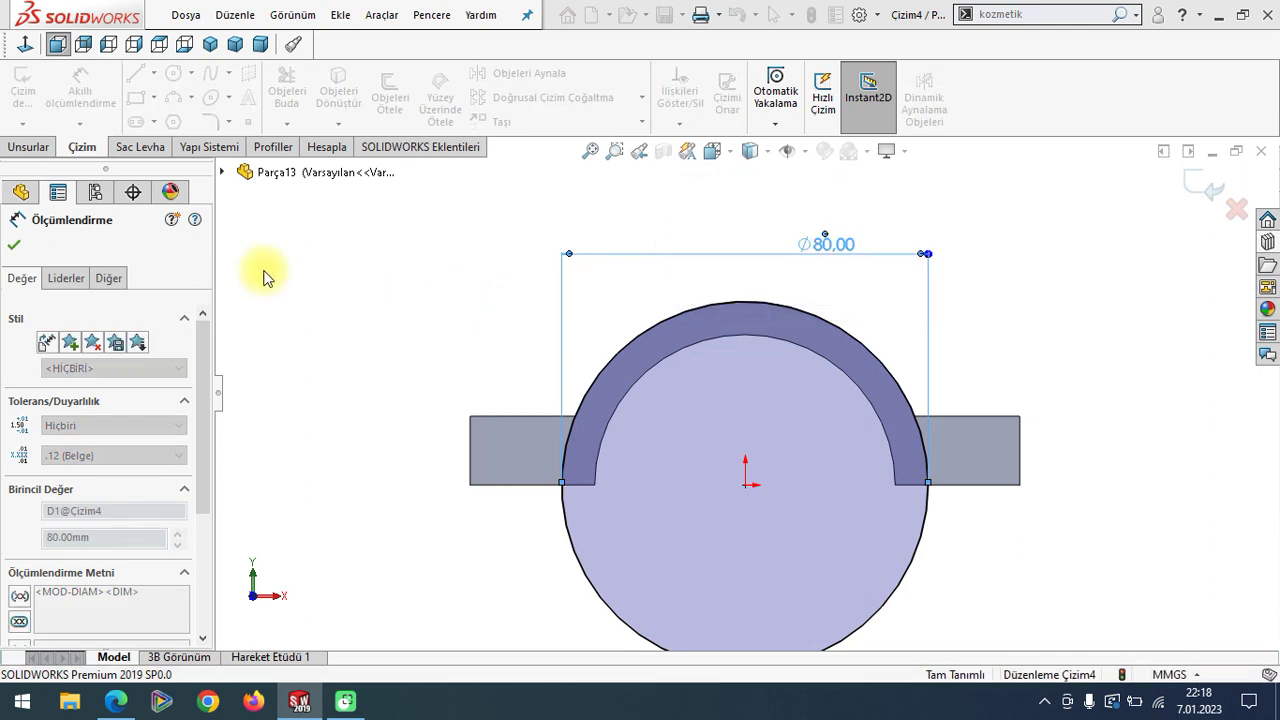
{"action": "left_click", "coordinate": [15, 250]}
{"action": "left_click", "coordinate": [486, 380]}
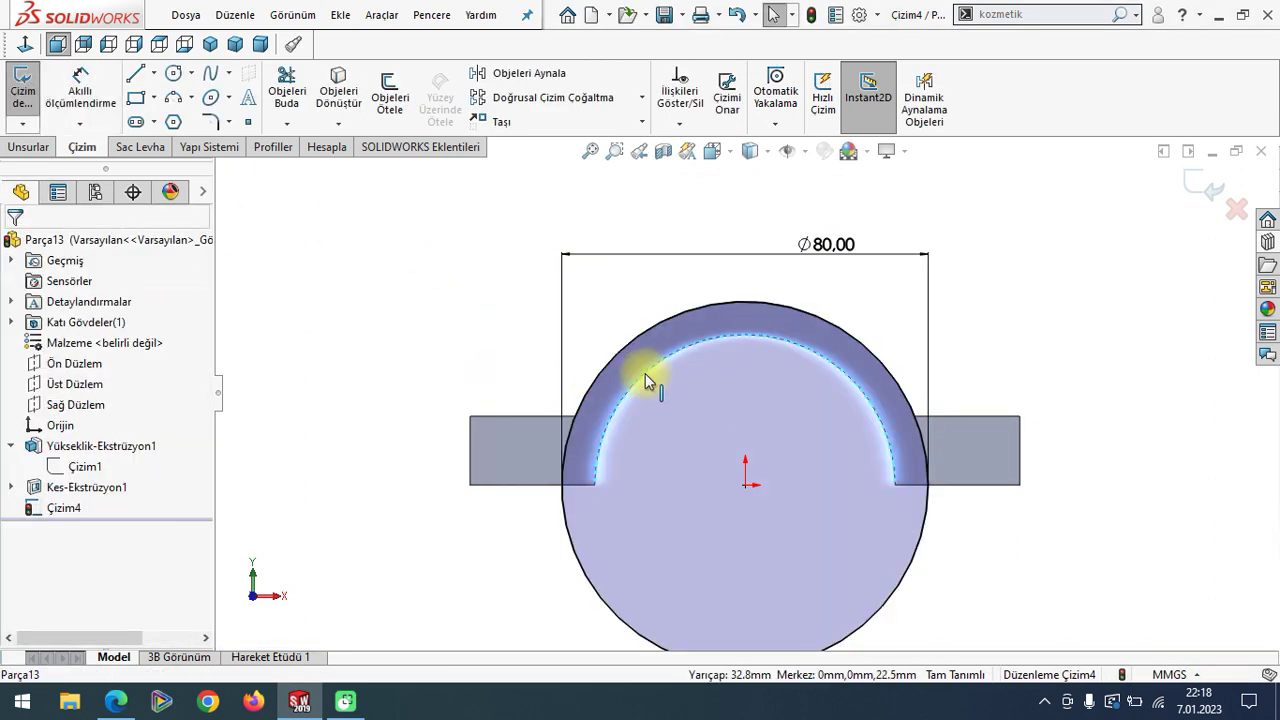
- Draw short lines closing the left and right arc ends onto the outer circle
{"action": "left_click", "coordinate": [135, 73]}
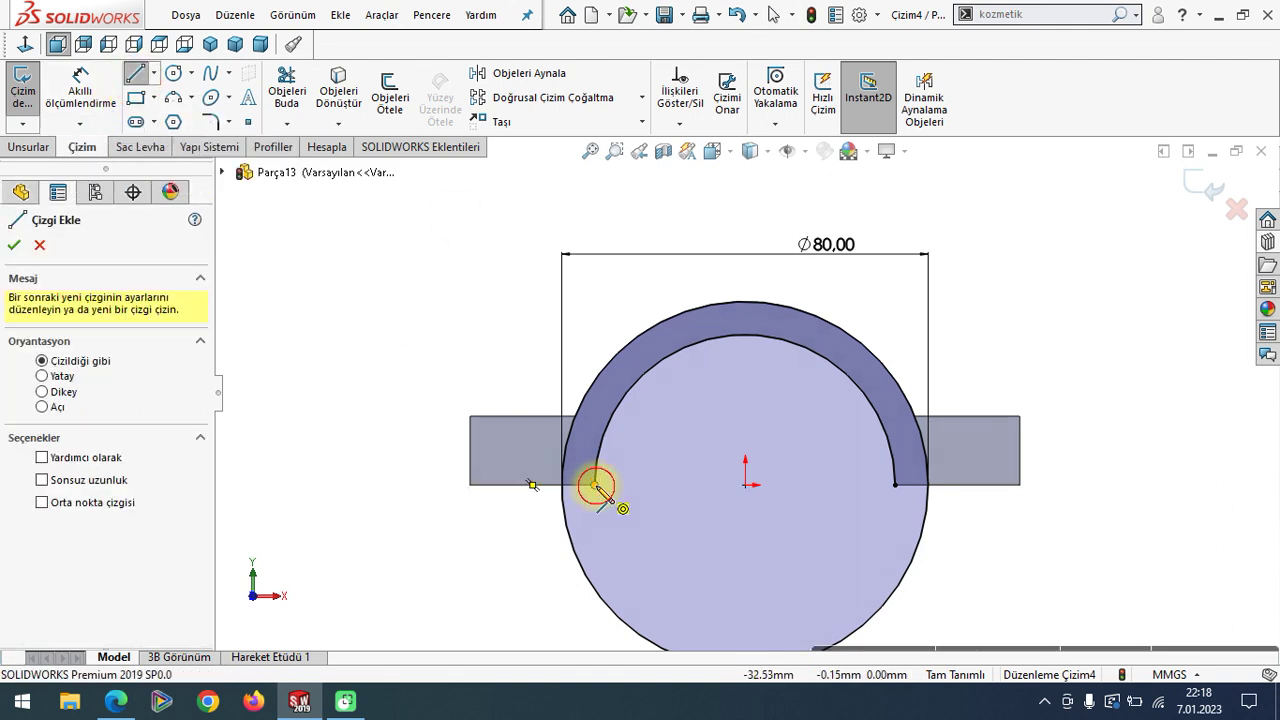
{"action": "left_click", "coordinate": [596, 485]}
{"action": "left_click", "coordinate": [563, 485]}
{"action": "key", "text": "Escape"}
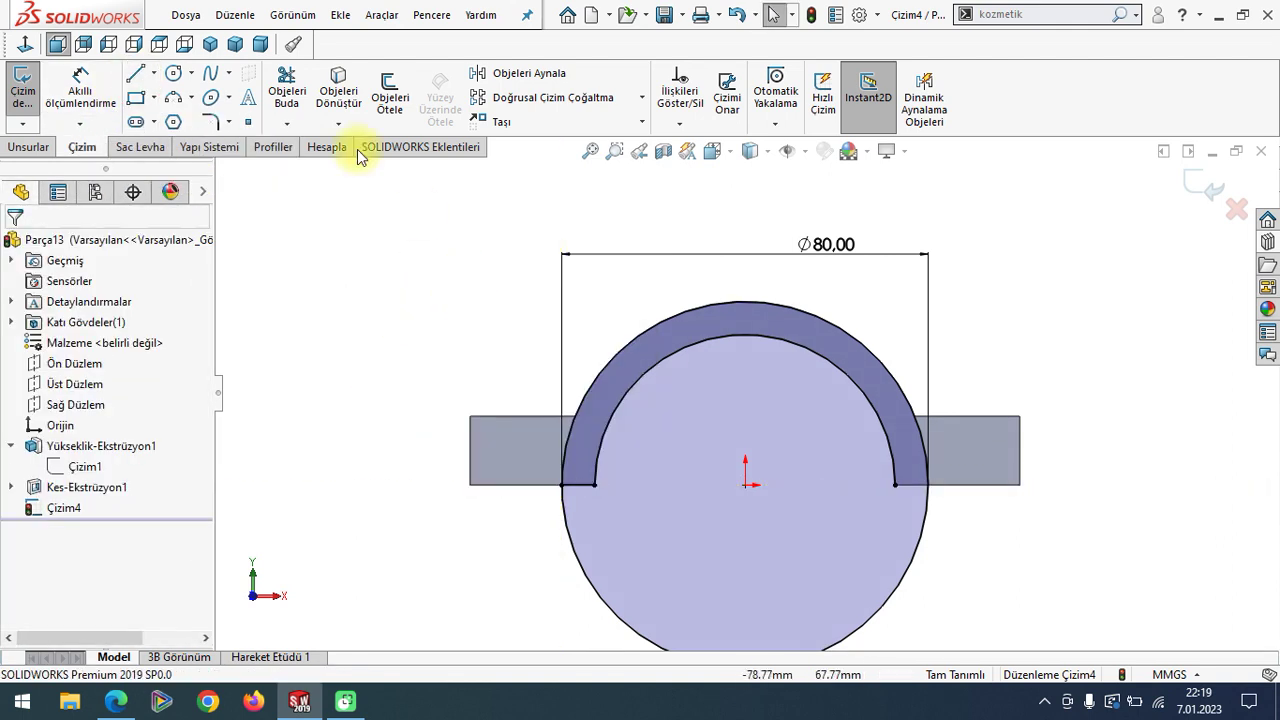
{"action": "left_click", "coordinate": [135, 73]}
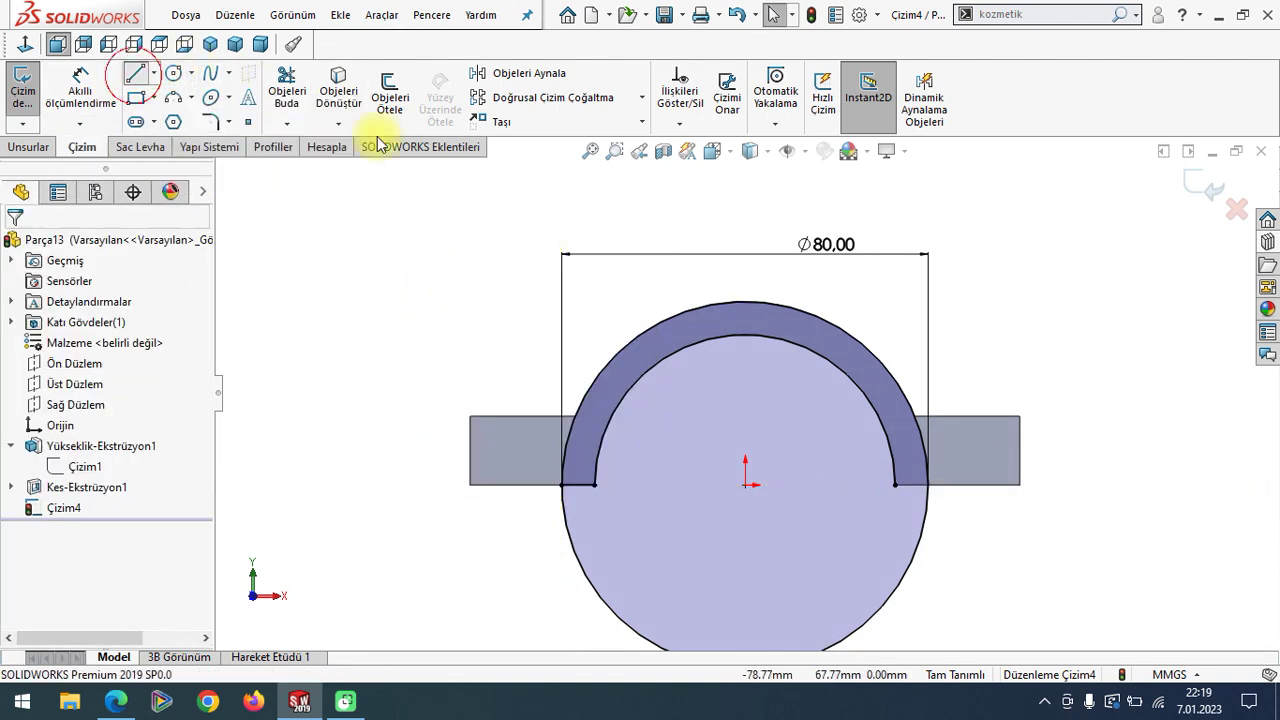
{"action": "left_click", "coordinate": [895, 485]}
{"action": "left_click", "coordinate": [928, 485]}
{"action": "key", "text": "Escape"}
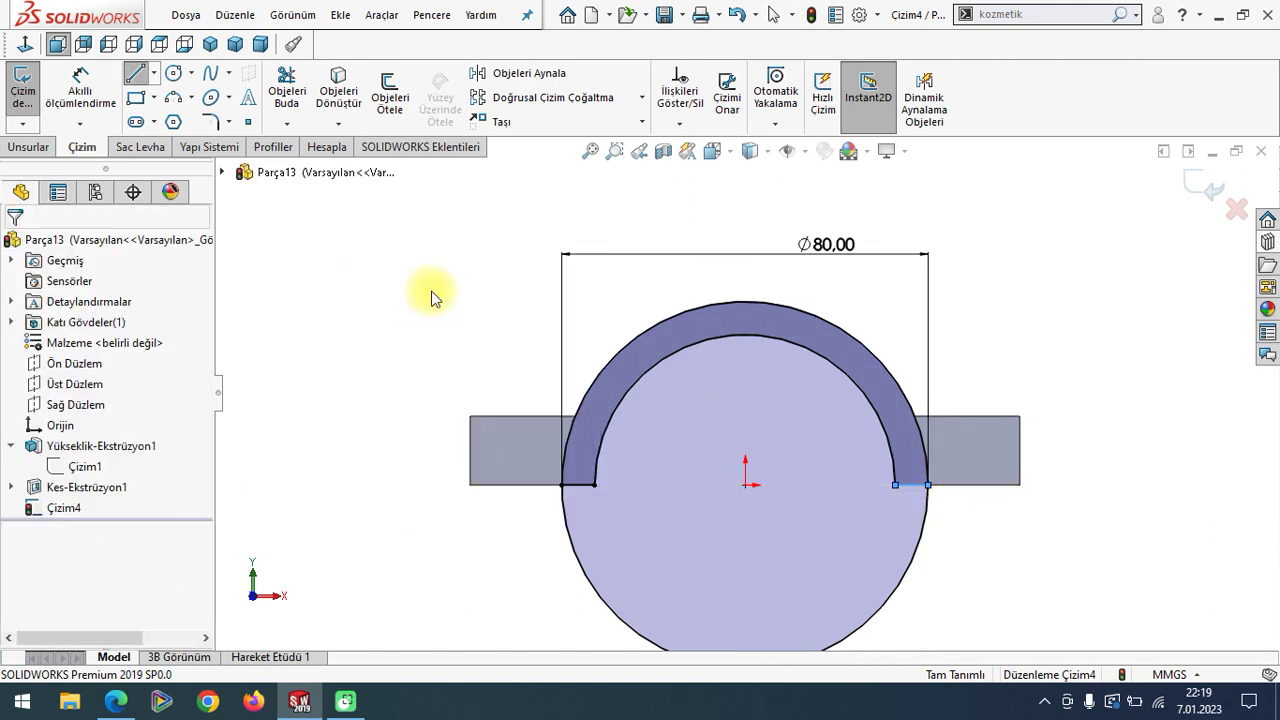
- Trim away the lower part of the circle and view the arch profile in isometric
{"action": "left_click", "coordinate": [287, 90]}
{"action": "left_click", "coordinate": [587, 570]}
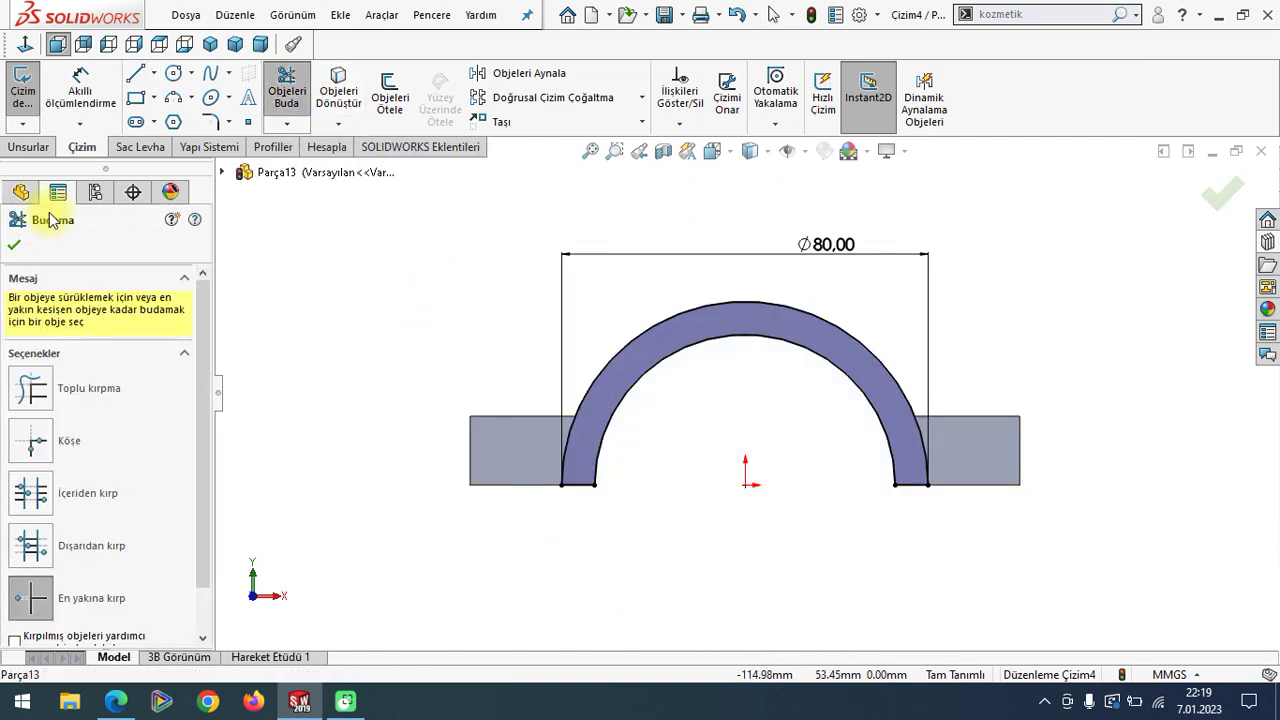
{"action": "left_click", "coordinate": [13, 246]}
{"action": "left_click", "coordinate": [210, 43]}
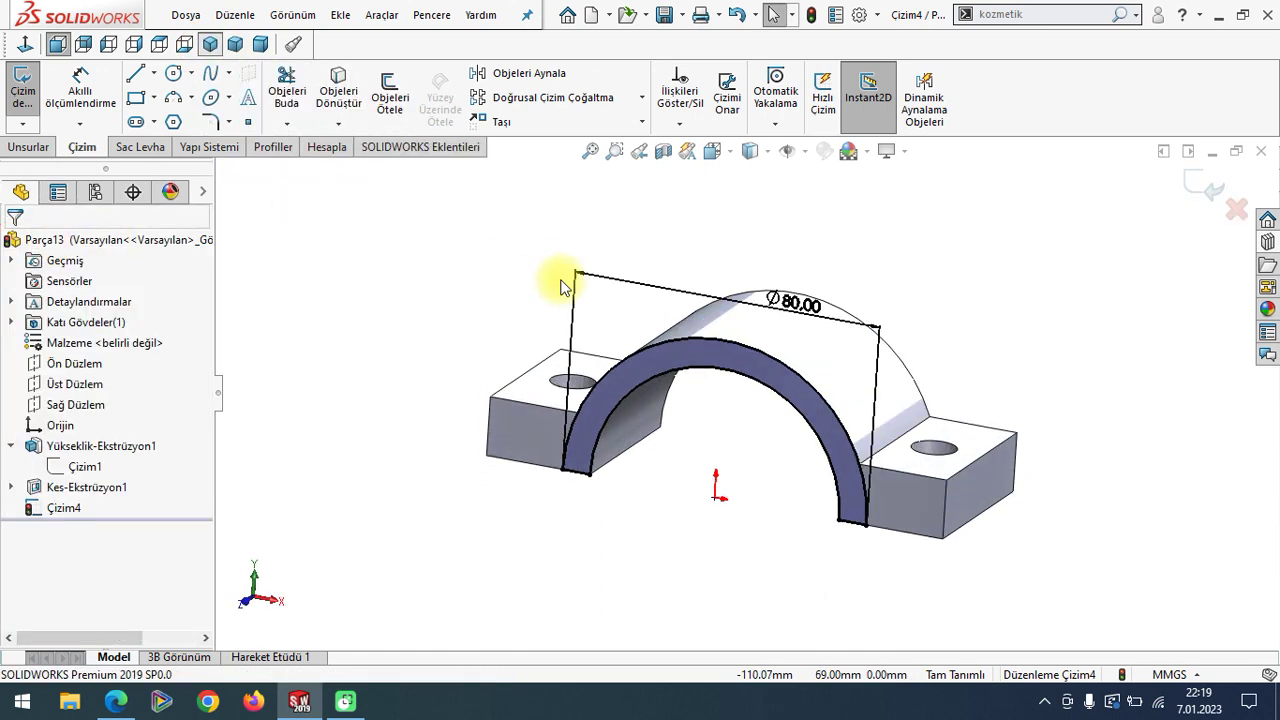
{"action": "left_click", "coordinate": [28, 147]}
{"action": "left_click", "coordinate": [36, 97]}
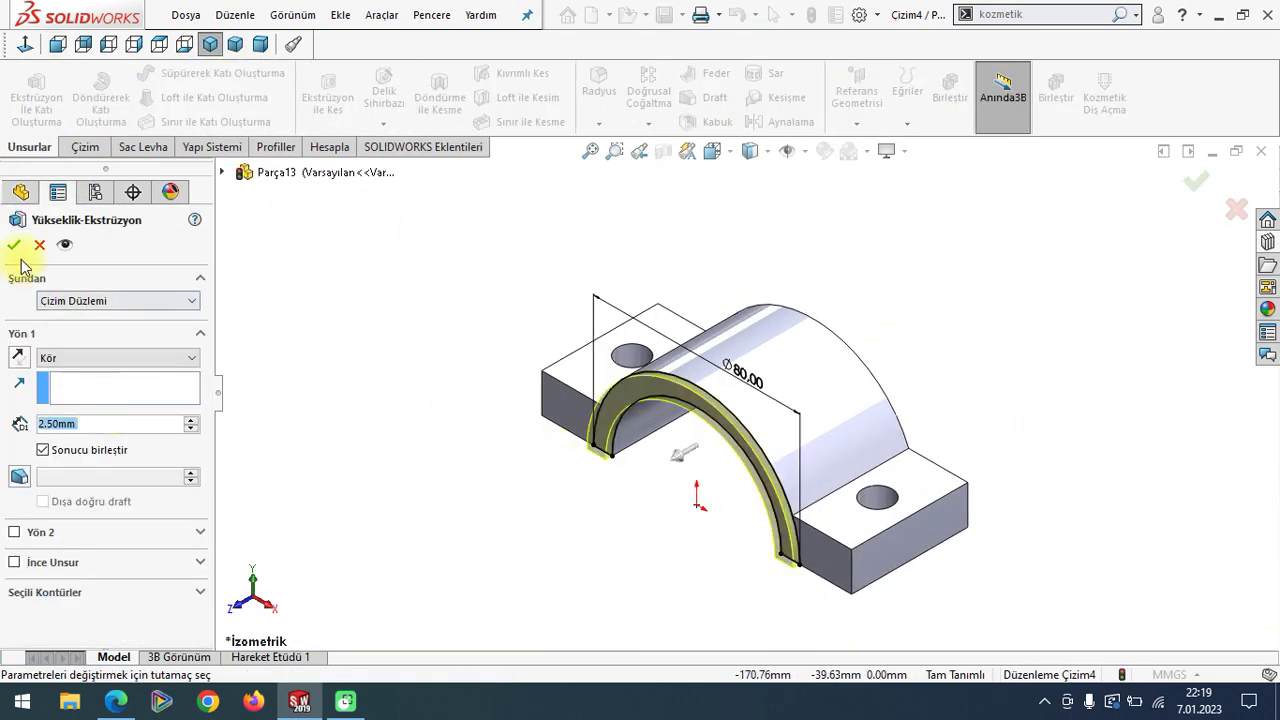
- Confirm the thin arc boss extrusion and mirror Yükseklik-Ekstrüzyon3 across Ön Düzlem
{"action": "left_click", "coordinate": [13, 245]}
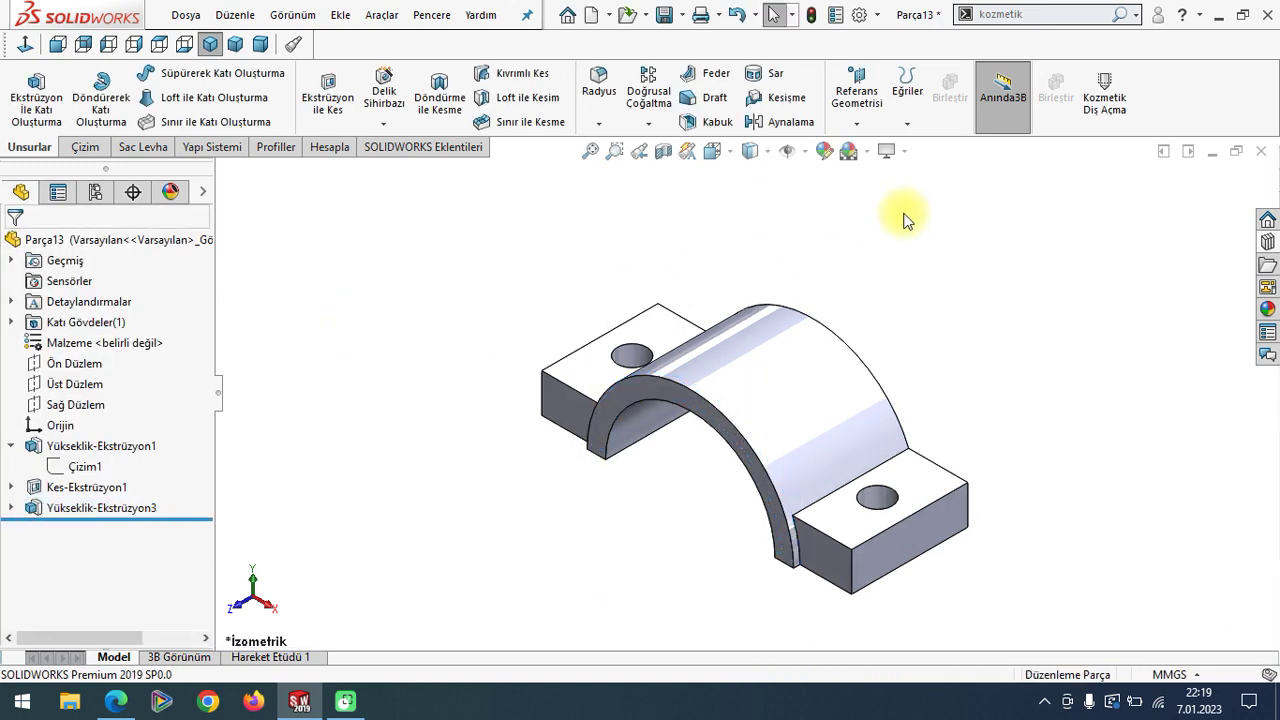
{"action": "left_click", "coordinate": [786, 122]}
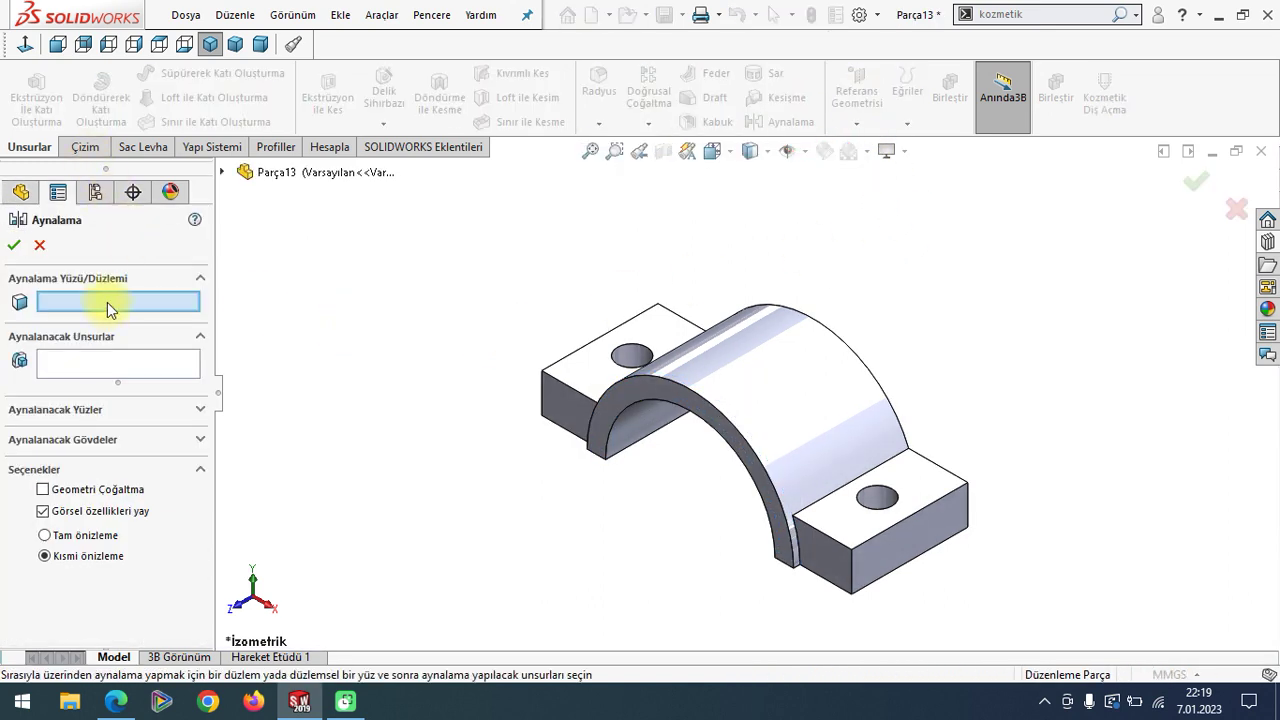
{"action": "left_click", "coordinate": [222, 172]}
{"action": "left_click", "coordinate": [303, 296]}
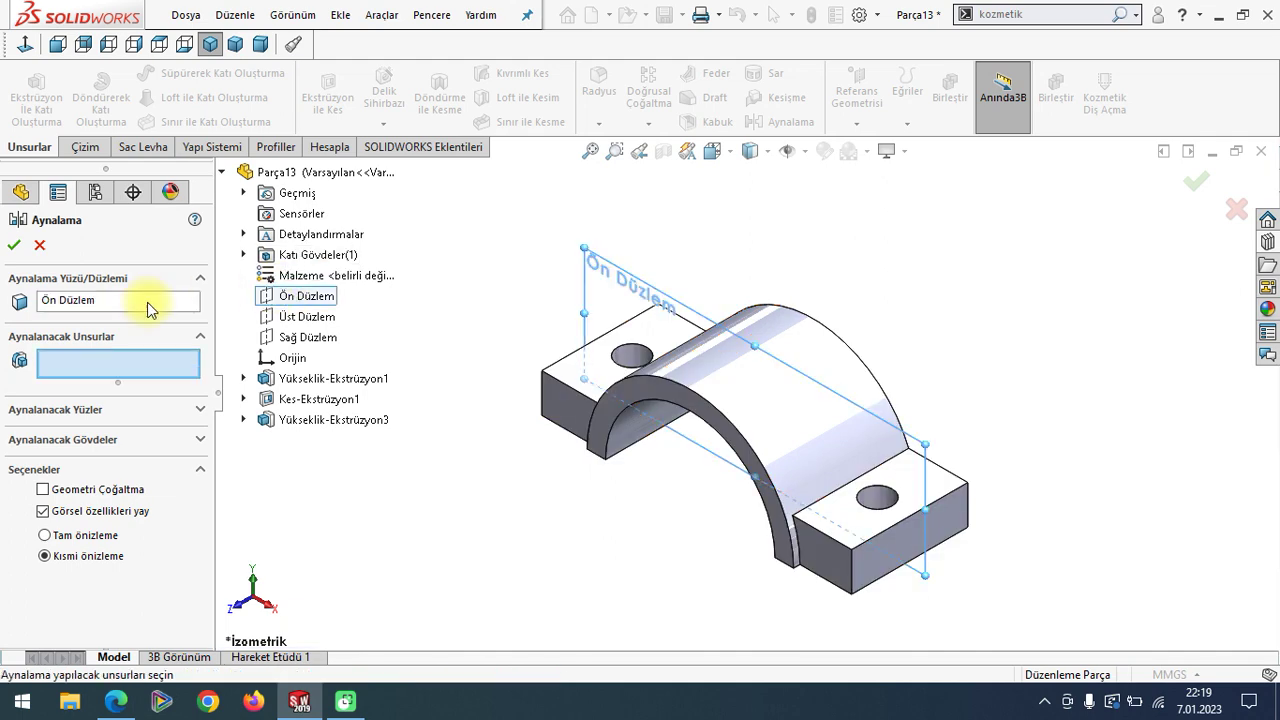
{"action": "left_click", "coordinate": [306, 422]}
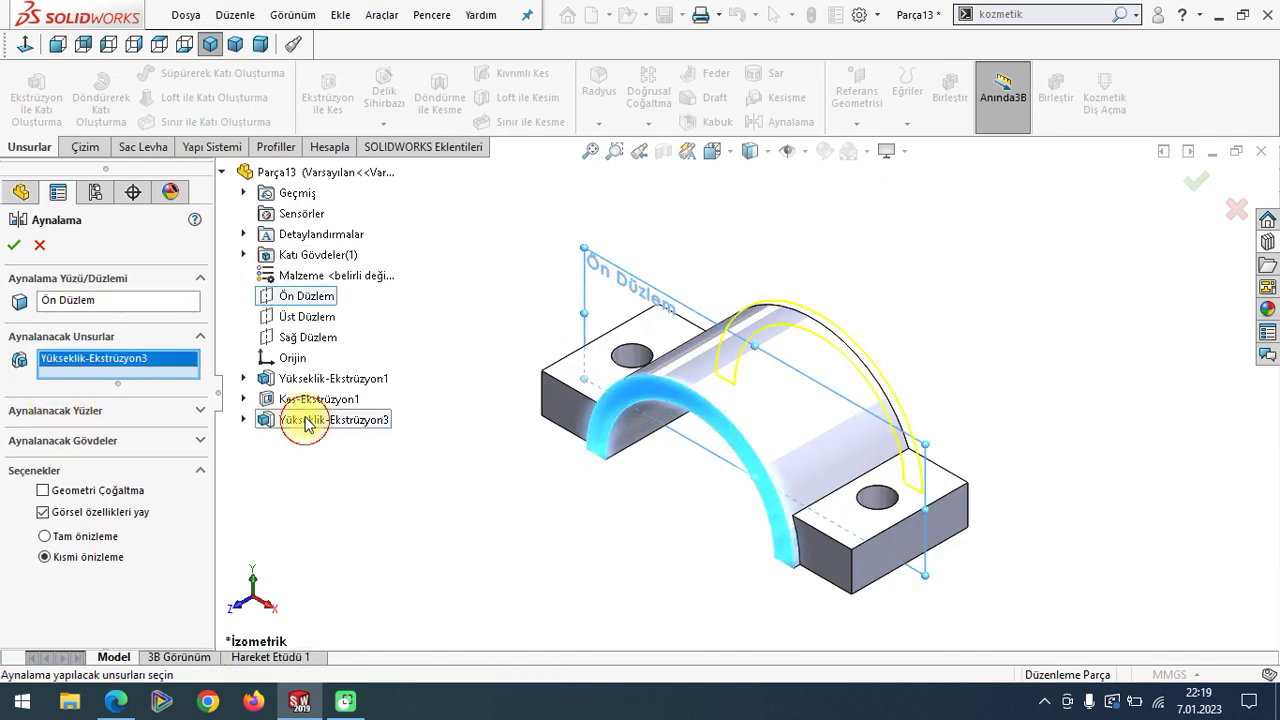
{"action": "left_click", "coordinate": [12, 242]}
{"action": "mouse_move", "coordinate": [913, 374]}
{"action": "middle_mouse_down"}
{"action": "mouse_move", "coordinate": [820, 507]}
{"action": "mouse_move", "coordinate": [943, 443]}
{"action": "middle_mouse_up"}
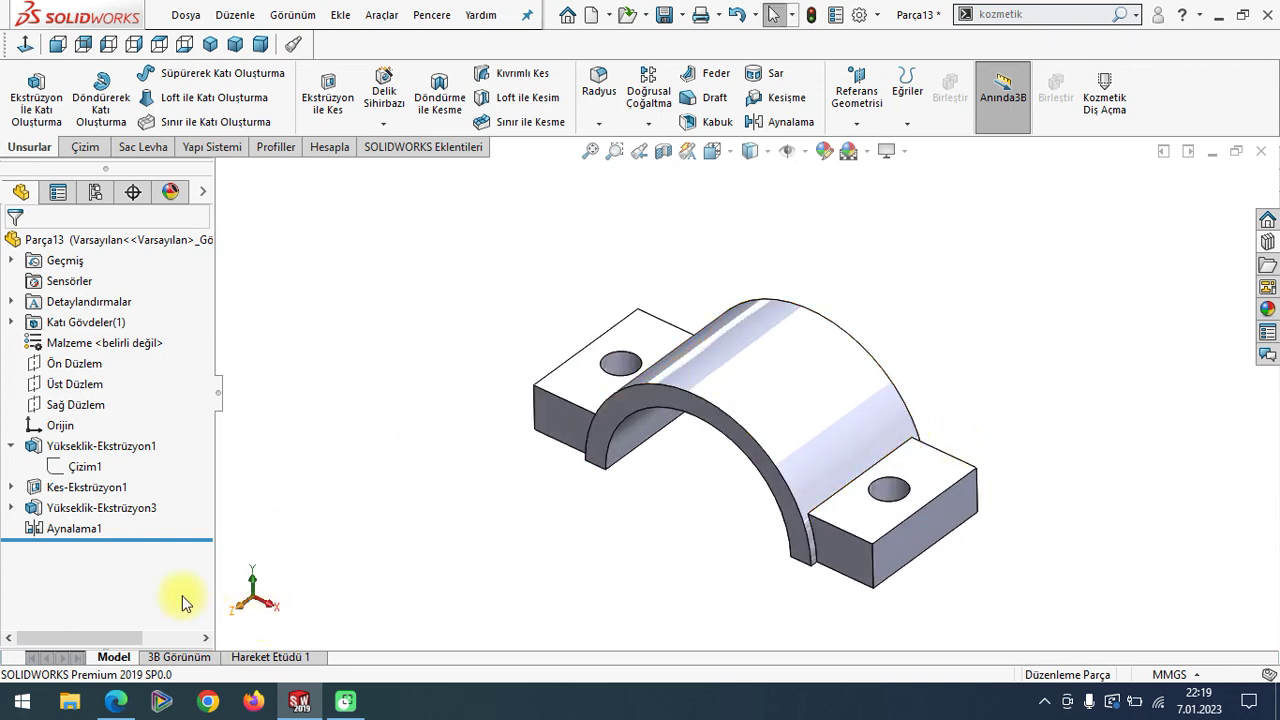
{"action": "left_click", "coordinate": [117, 699]}
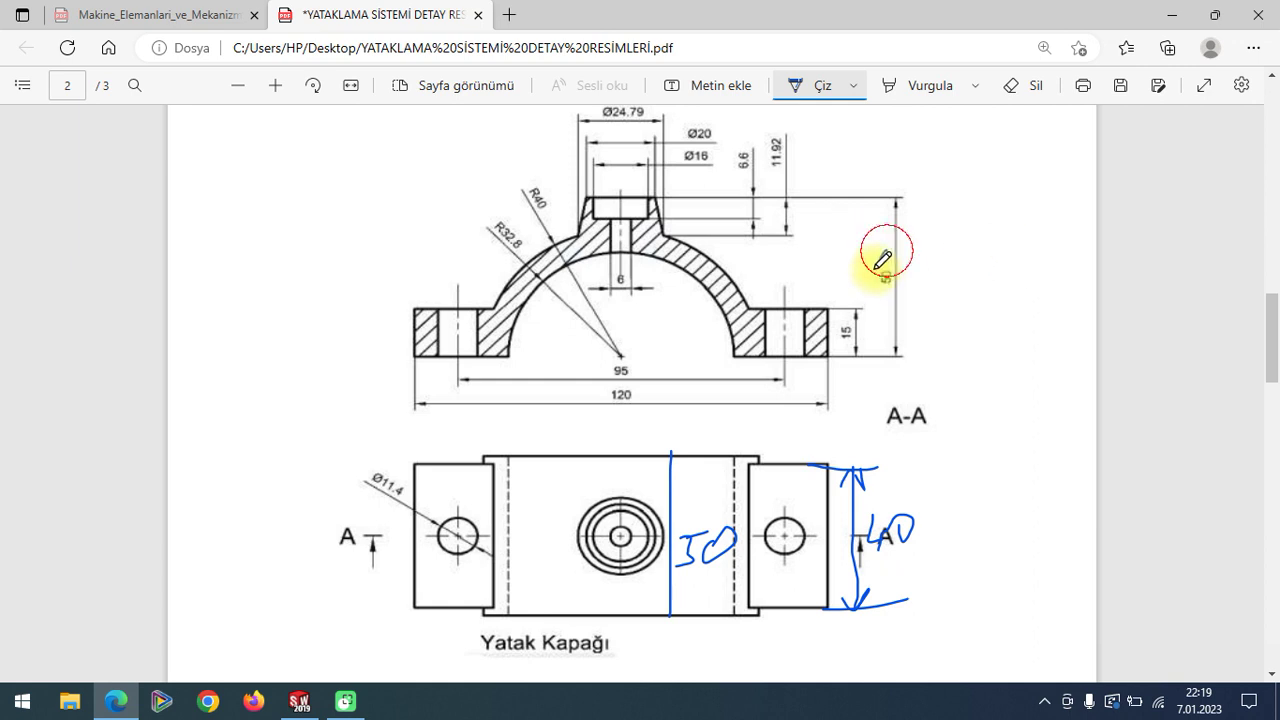
- Create Düzlem1 offset 50 mm from Üst Düzlem and open a sketch on it
{"action": "left_click", "coordinate": [299, 700]}
{"action": "left_click", "coordinate": [856, 123]}
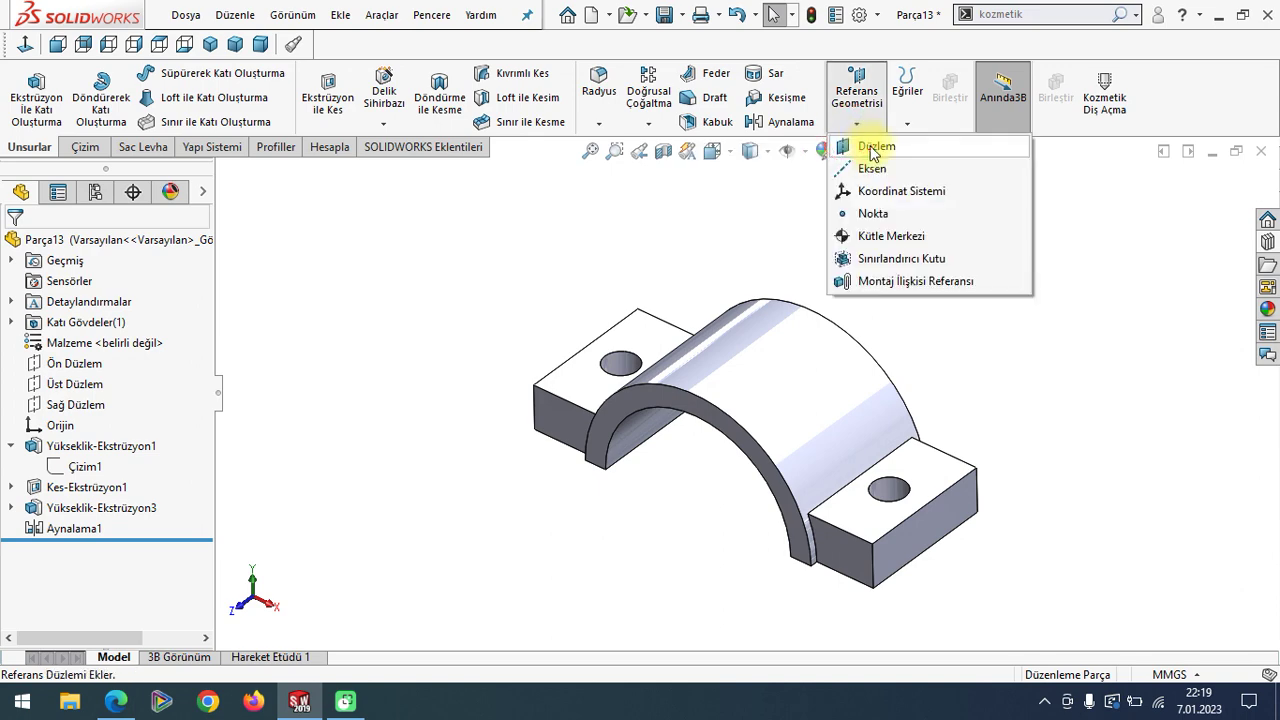
{"action": "left_click", "coordinate": [850, 148]}
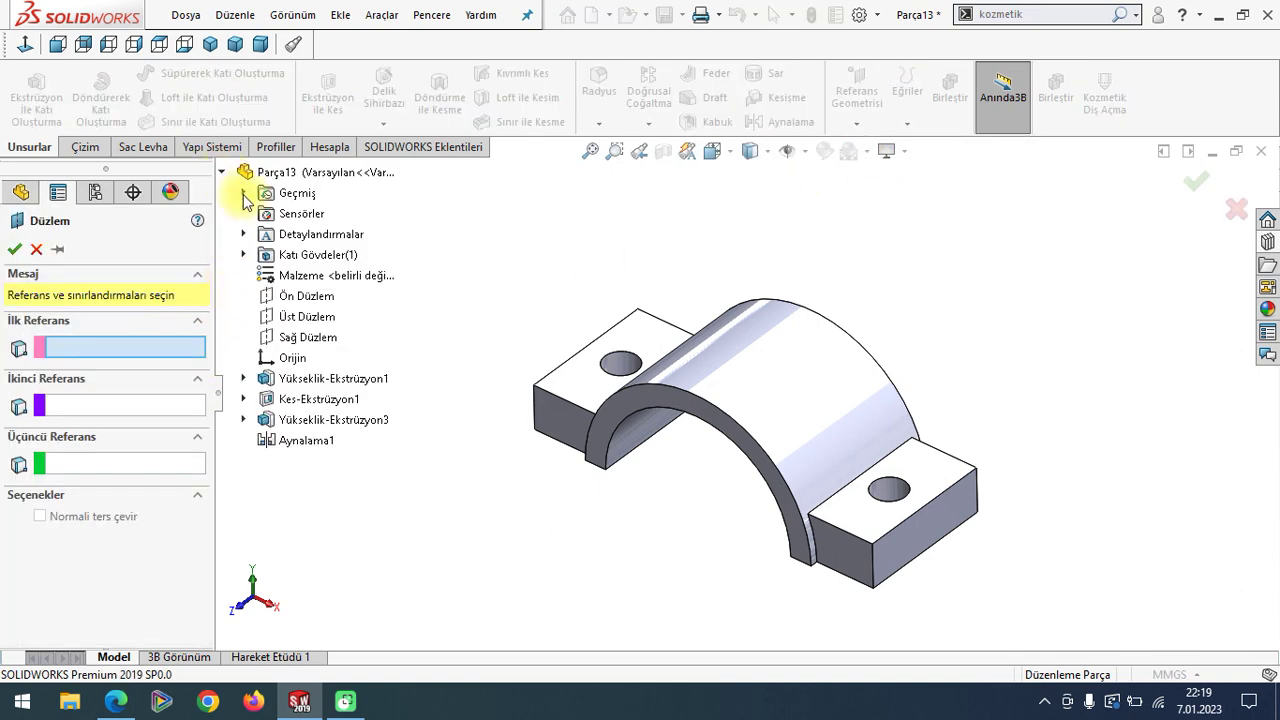
{"action": "left_click", "coordinate": [300, 320]}
{"action": "double_click", "coordinate": [90, 478]}
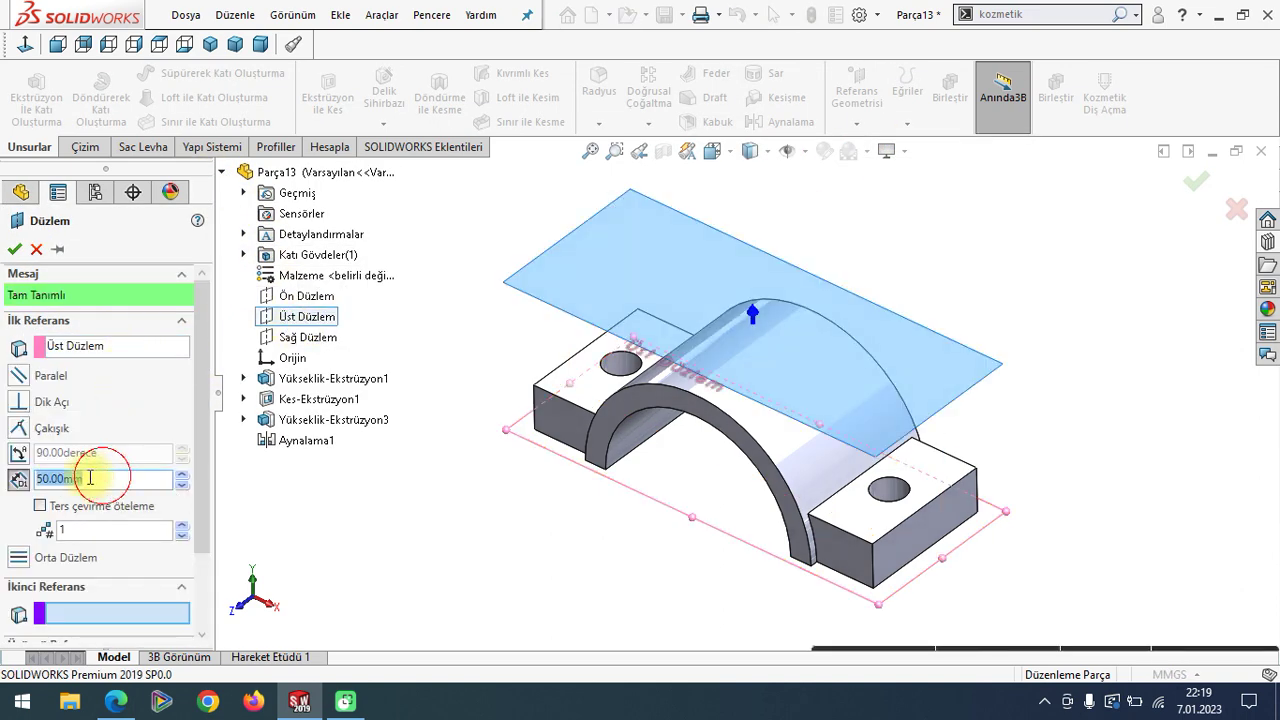
{"action": "left_click", "coordinate": [20, 252]}
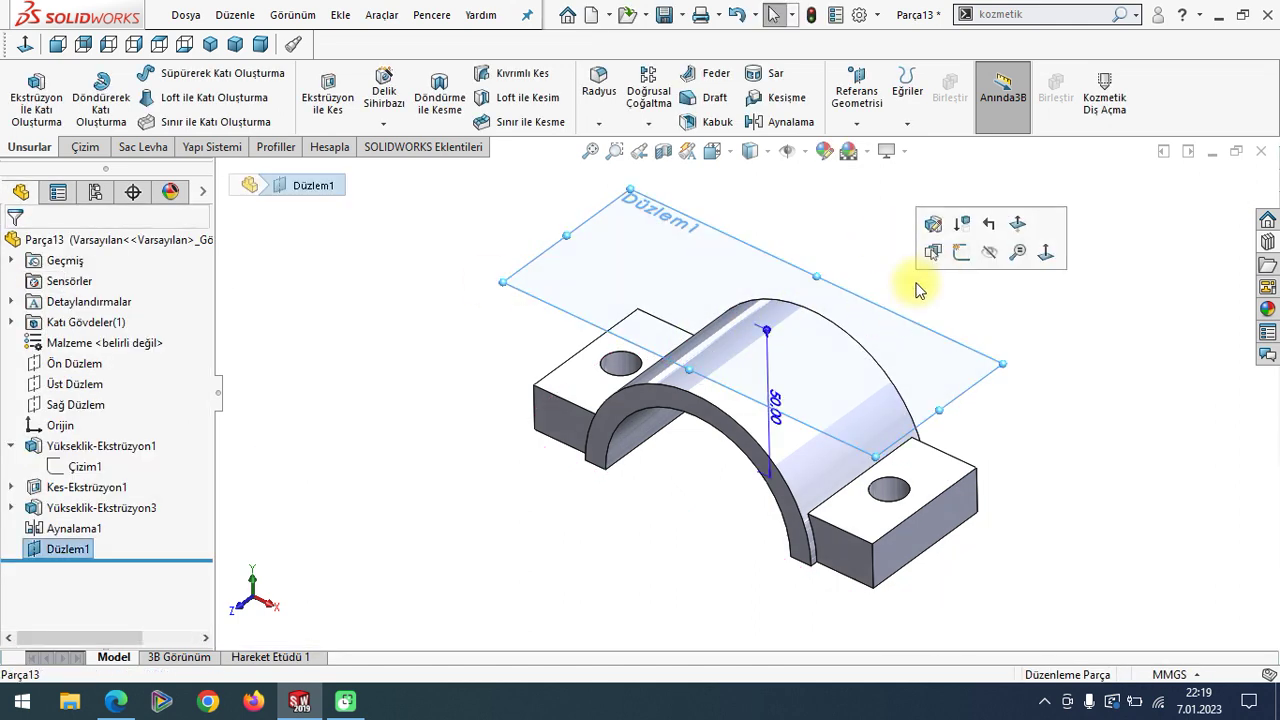
{"action": "left_click", "coordinate": [961, 252]}
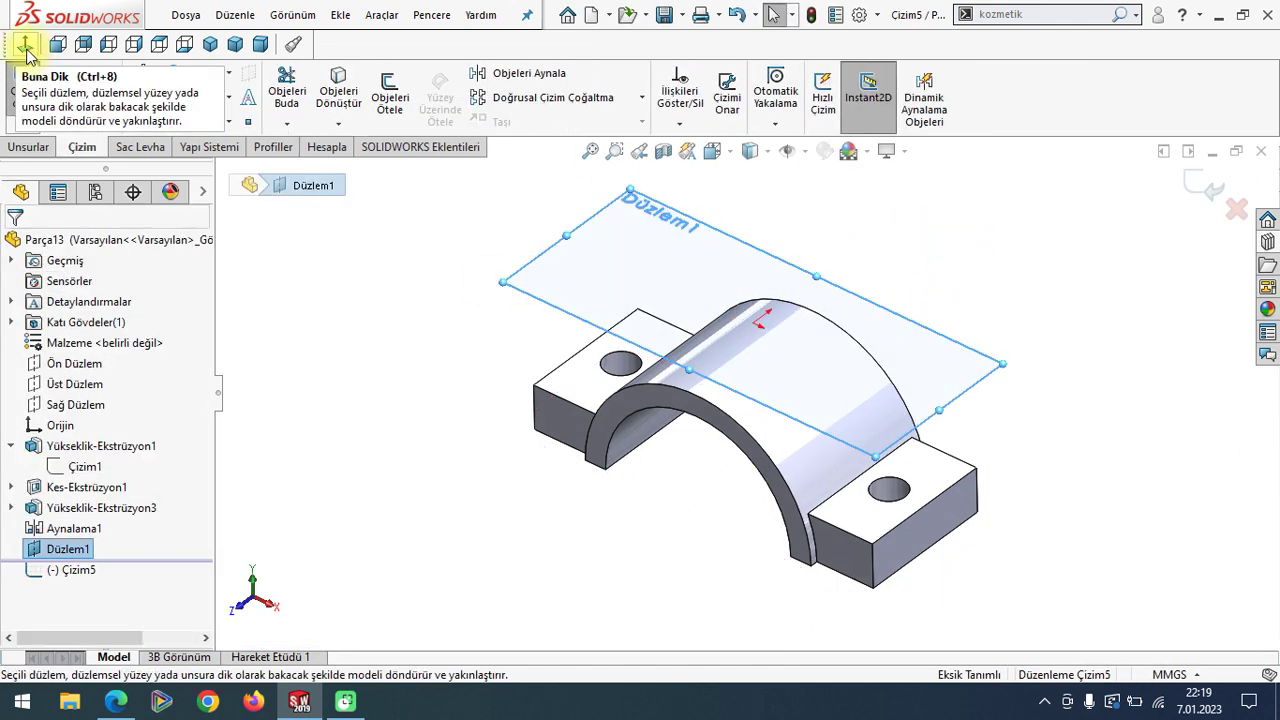
- Leave the empty sketch, hide Düzlem1, and draw a vertical centreline from the origin on Ön Düzlem
{"action": "left_click", "coordinate": [1193, 197]}
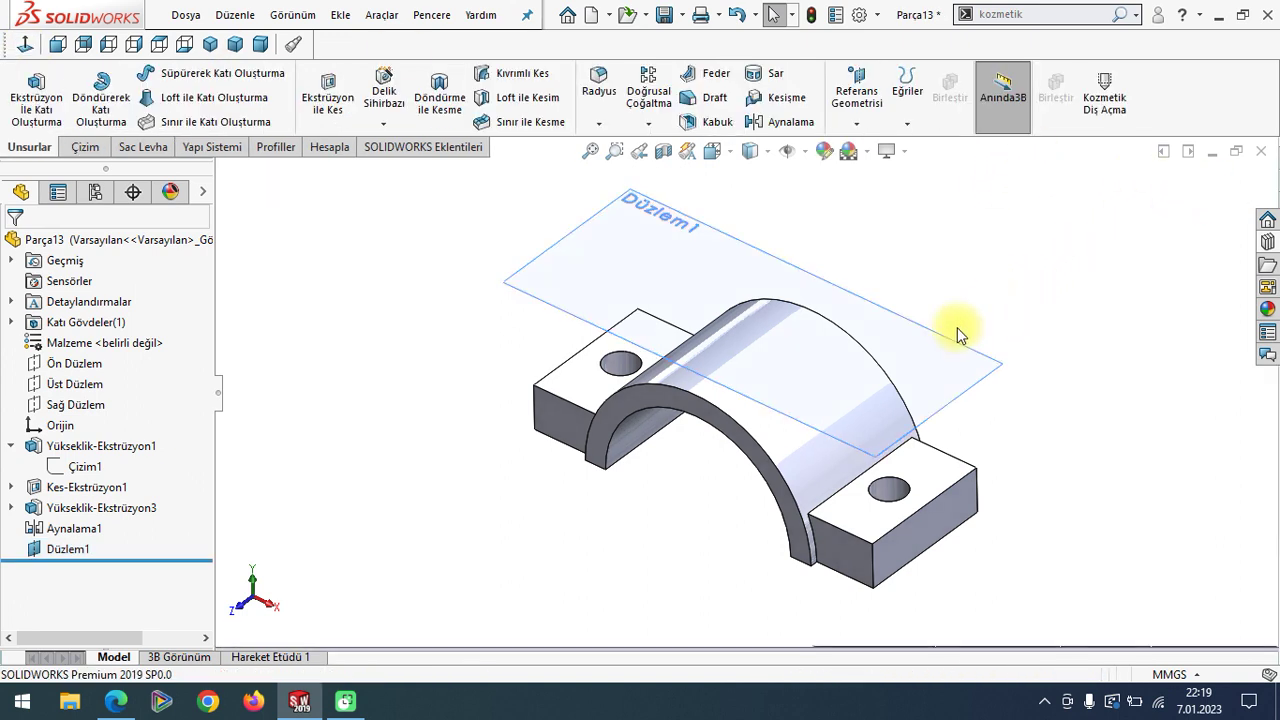
{"action": "right_click", "coordinate": [958, 335]}
{"action": "left_click", "coordinate": [1038, 308]}
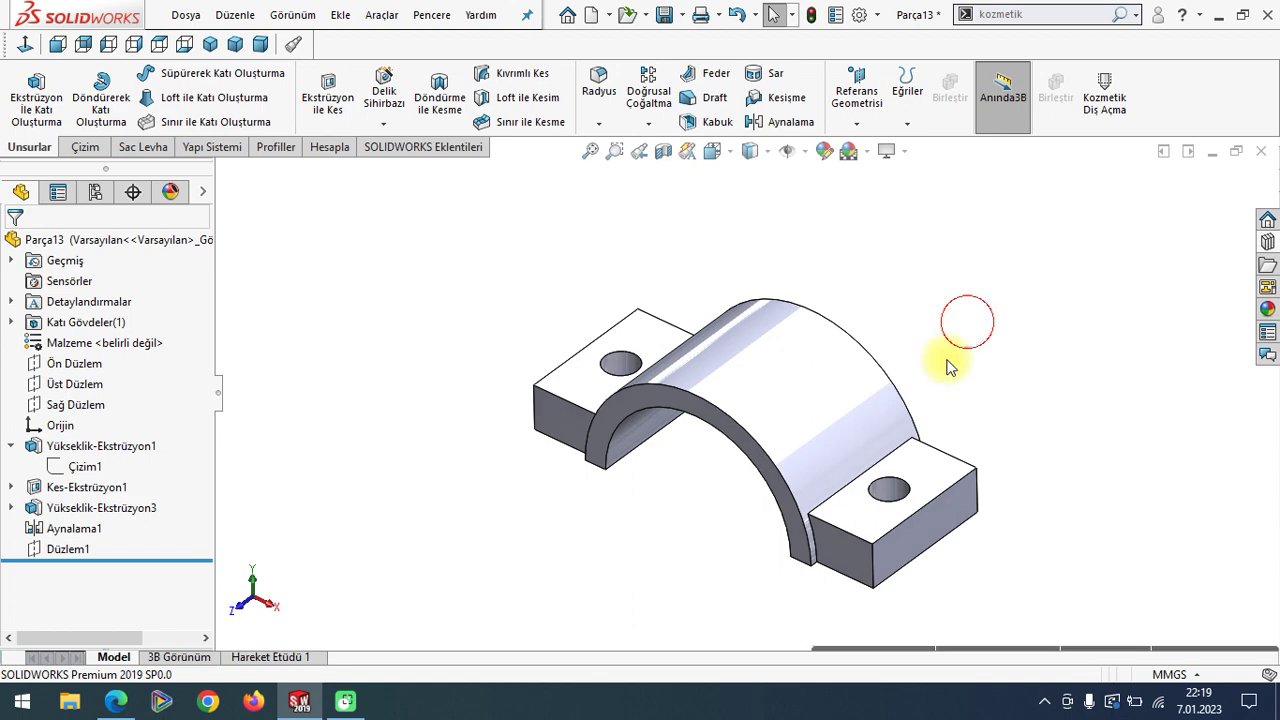
{"action": "left_click", "coordinate": [40, 363]}
{"action": "left_click", "coordinate": [54, 335]}
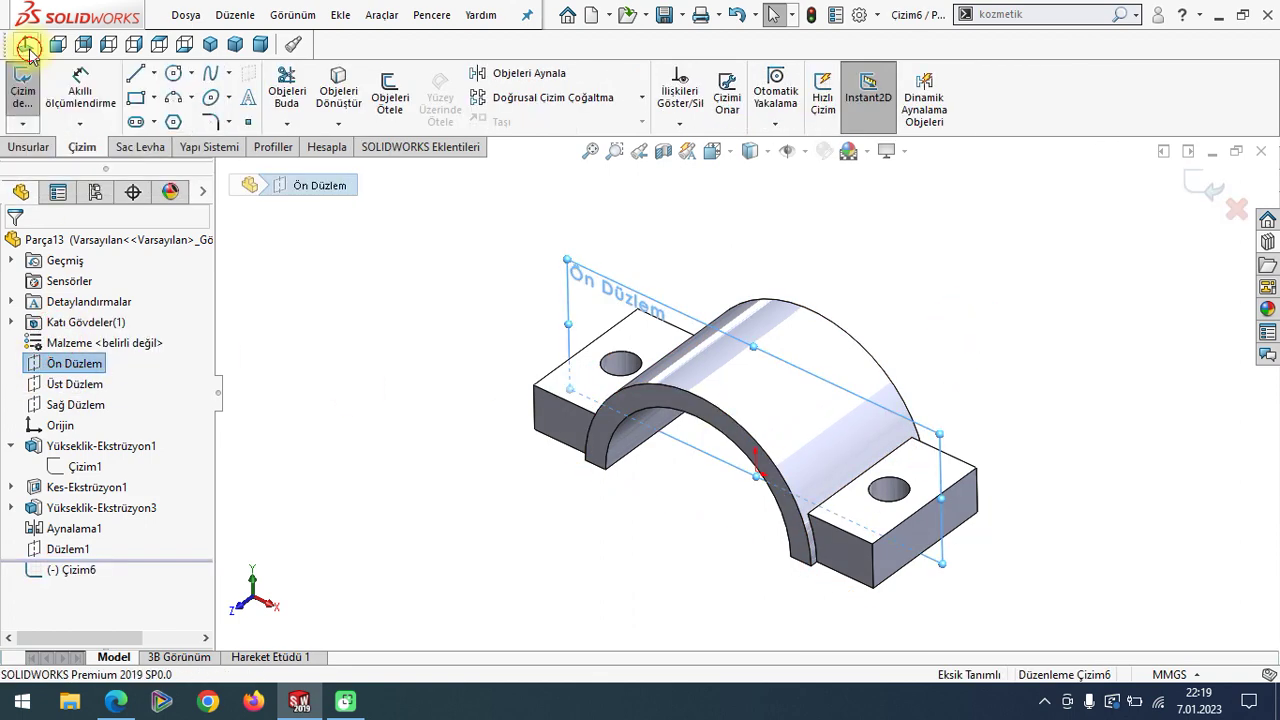
{"action": "left_click", "coordinate": [25, 44]}
{"action": "left_click", "coordinate": [153, 73]}
{"action": "left_click", "coordinate": [158, 119]}
{"action": "left_click", "coordinate": [745, 485]}
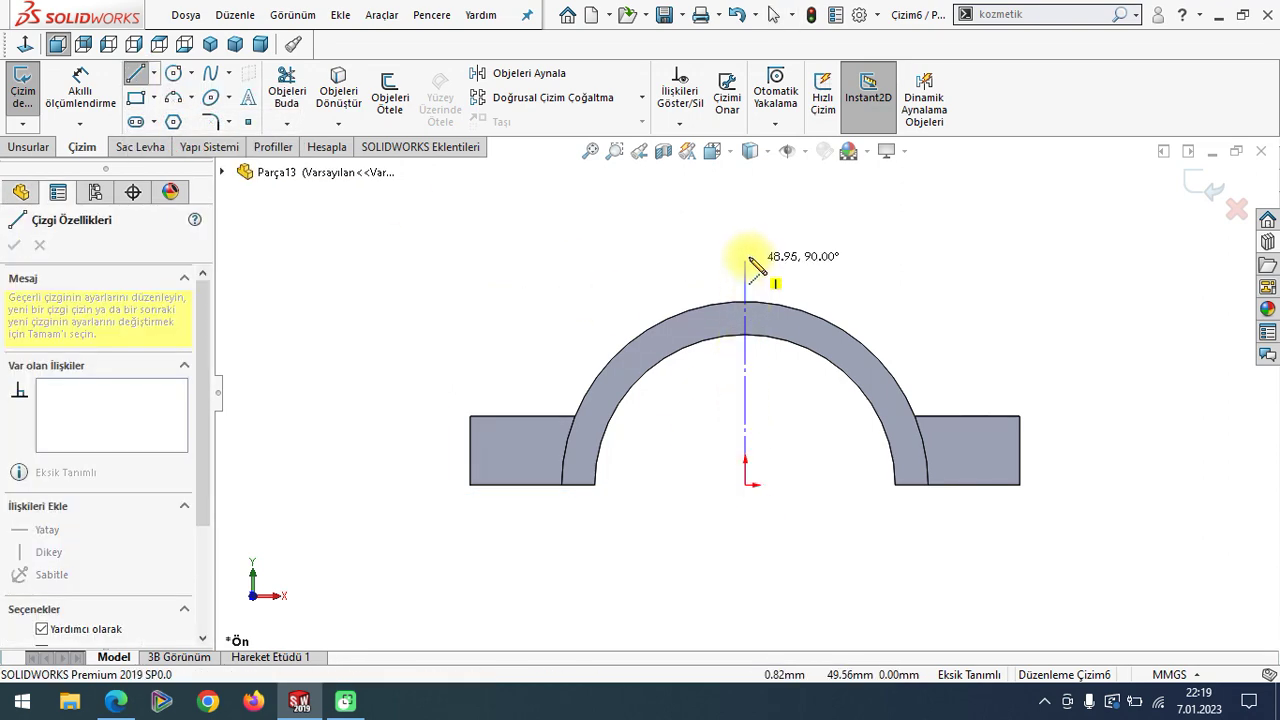
{"action": "left_click", "coordinate": [745, 253]}
{"action": "right_click", "coordinate": [662, 276]}
{"action": "left_click", "coordinate": [687, 281]}
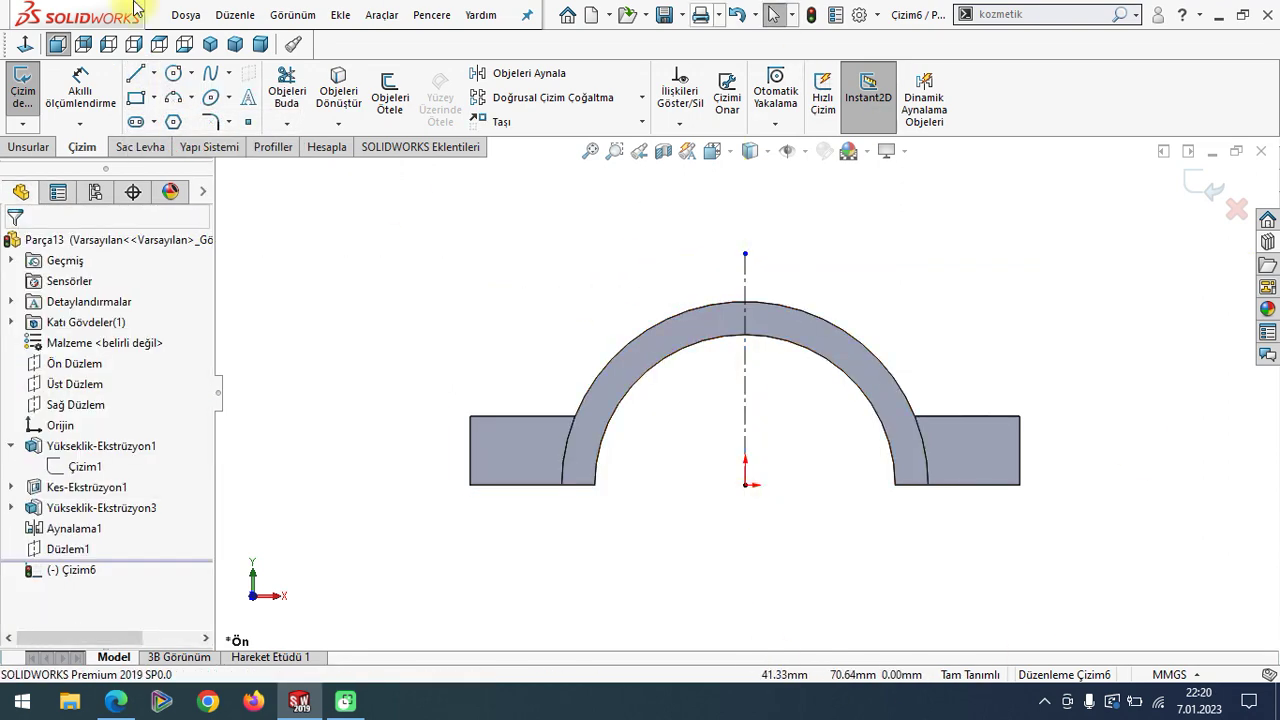
- Dimension the centreline to 50 mm and check the drawing PDF
{"action": "left_click", "coordinate": [80, 90]}
{"action": "left_click", "coordinate": [744, 407]}
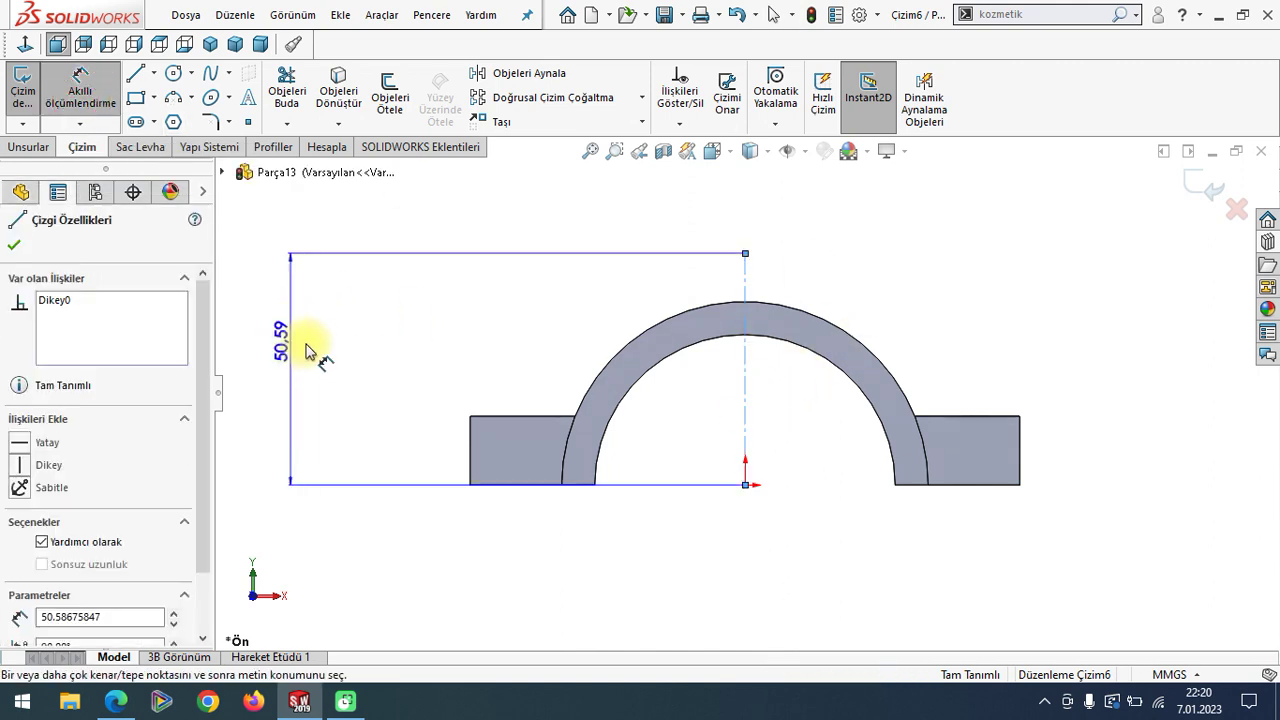
{"action": "left_click", "coordinate": [330, 357]}
{"action": "type", "text": "5"}
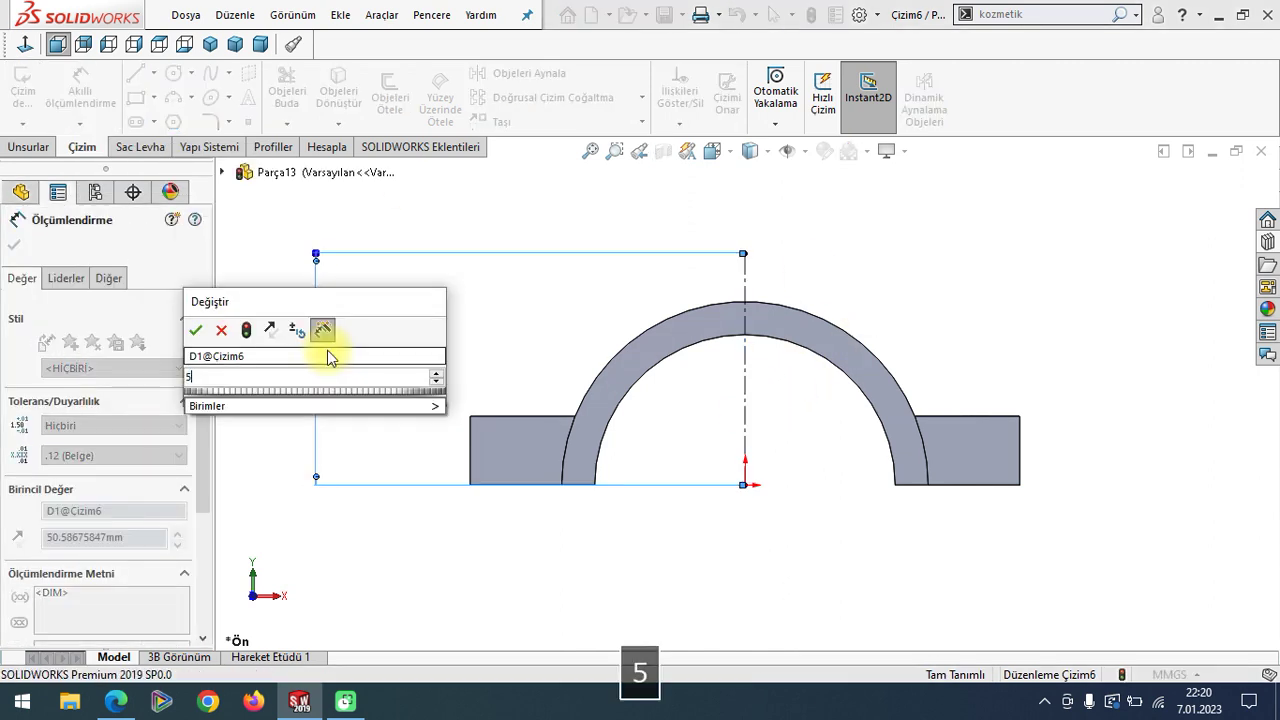
{"action": "key", "text": "Return"}
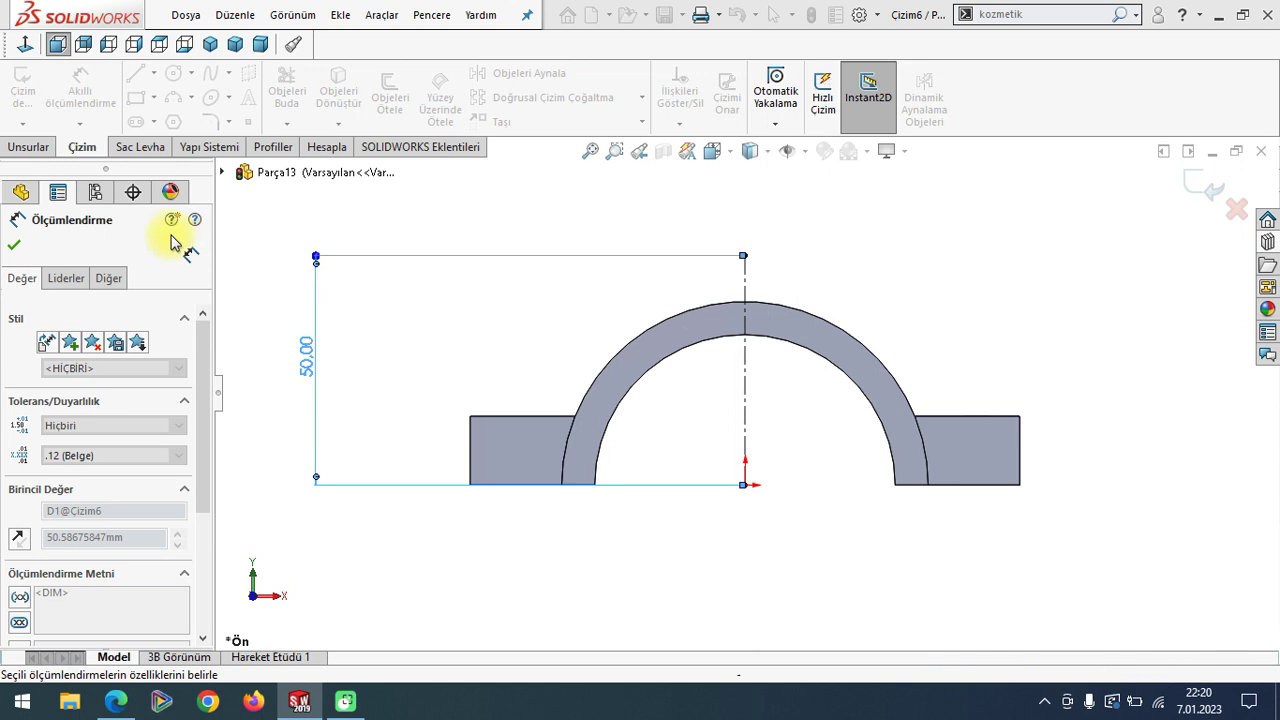
{"action": "left_click", "coordinate": [14, 245]}
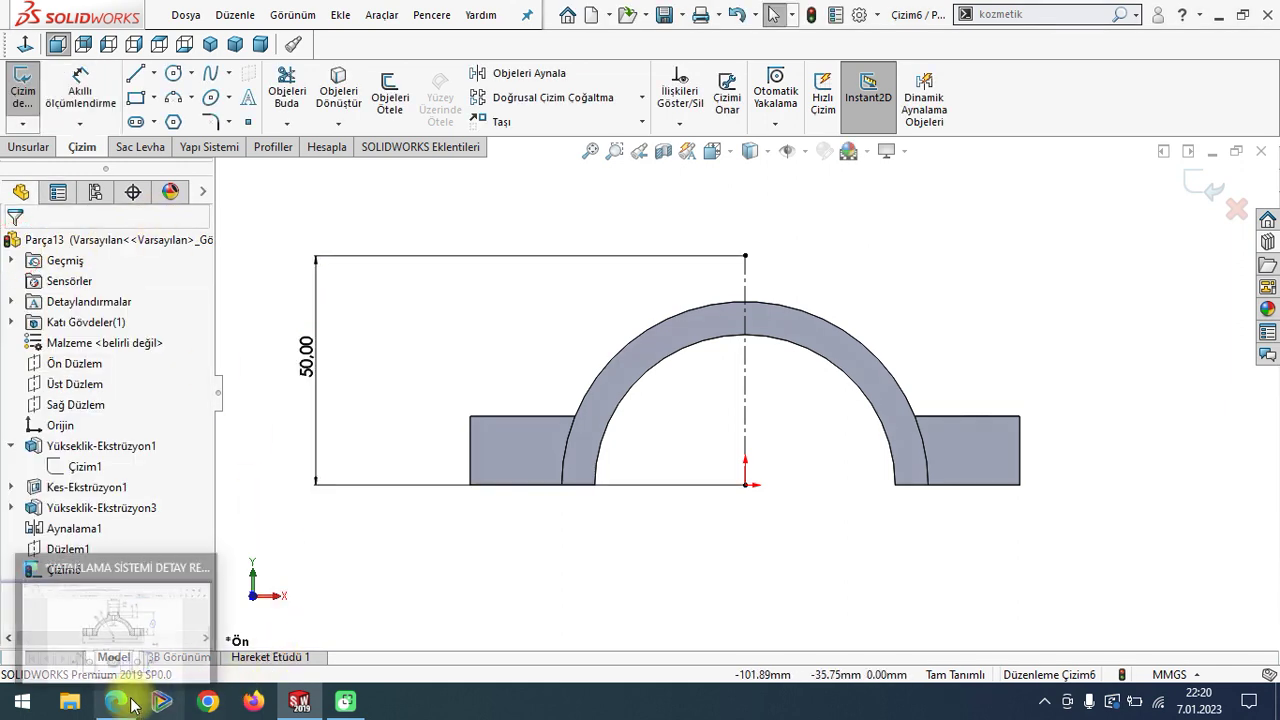
{"action": "left_click", "coordinate": [116, 701]}
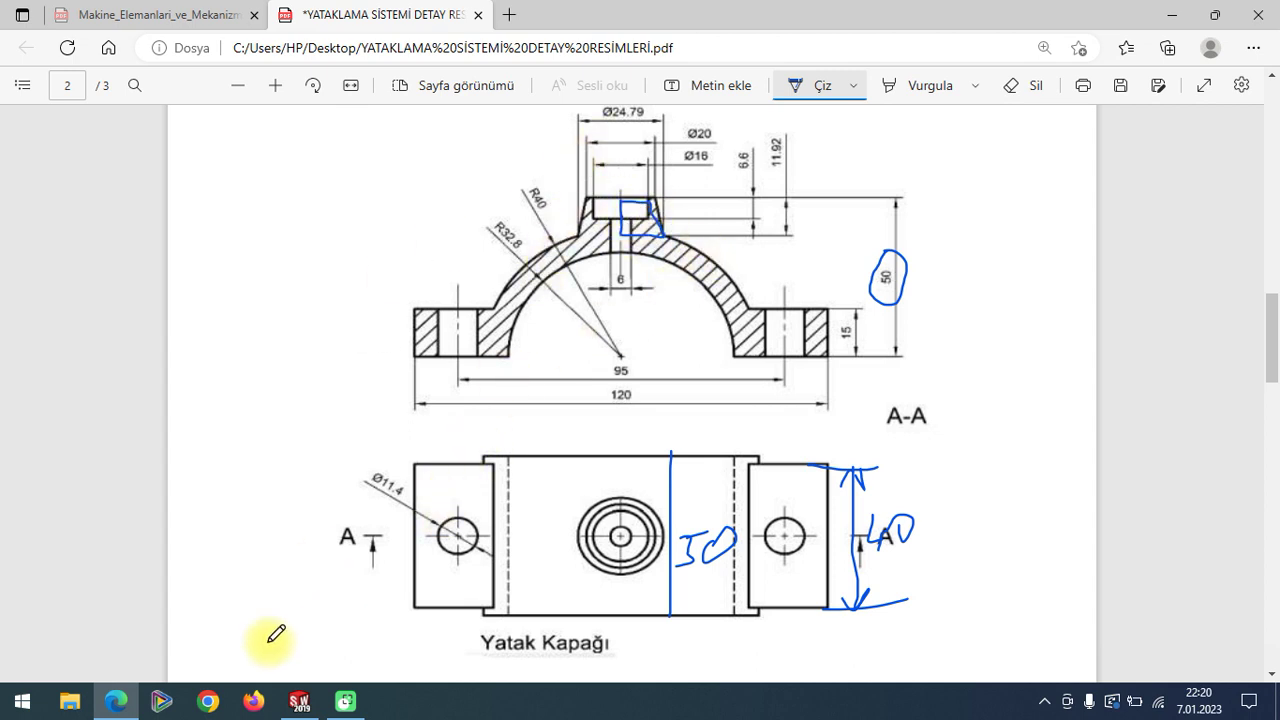
{"action": "left_click", "coordinate": [299, 701]}
- Draw a short horizontal line from the centreline top, then a slanted line down to the outer arc
{"action": "left_click", "coordinate": [135, 73]}
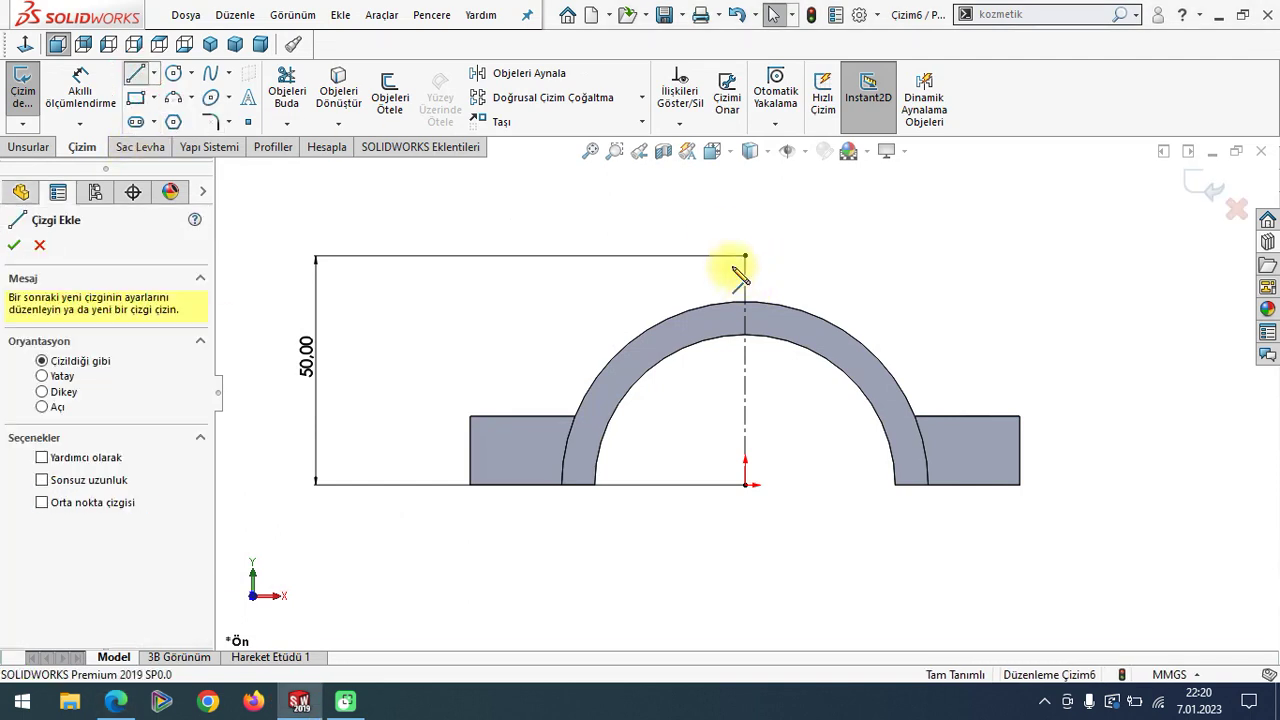
{"action": "left_click", "coordinate": [745, 256]}
{"action": "left_click", "coordinate": [797, 256]}
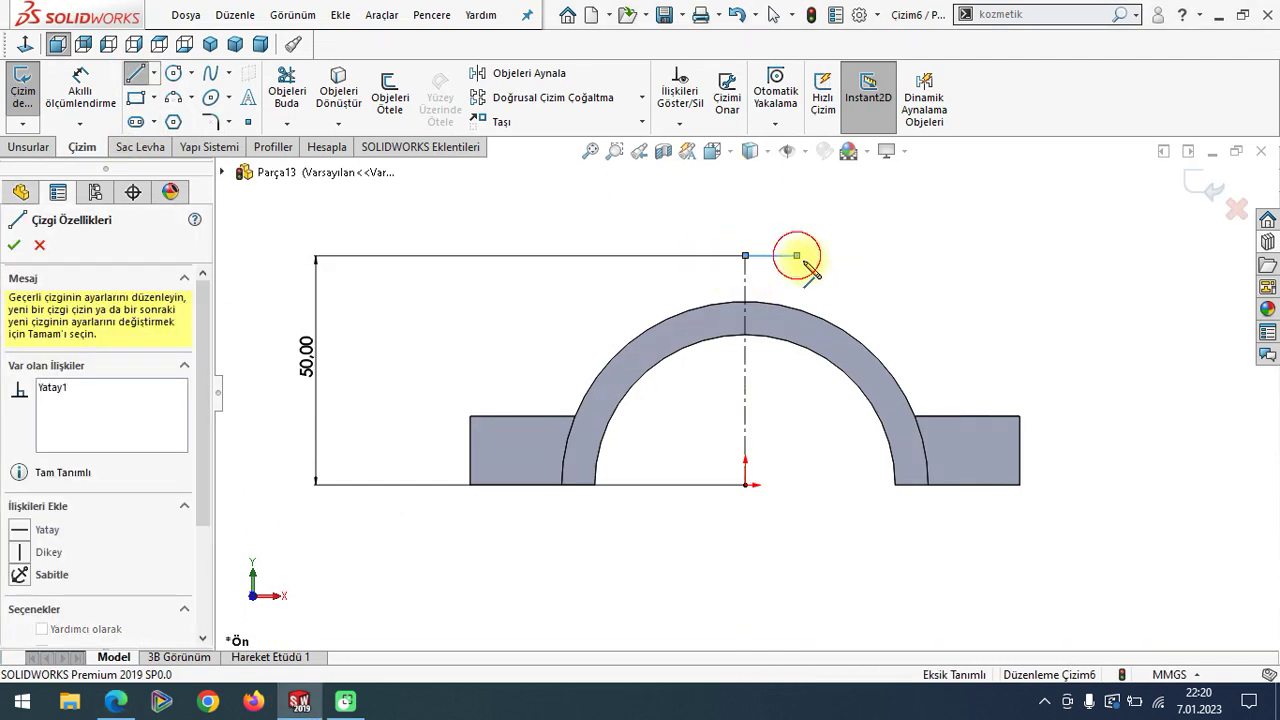
{"action": "left_click", "coordinate": [829, 322]}
{"action": "right_click", "coordinate": [625, 180]}
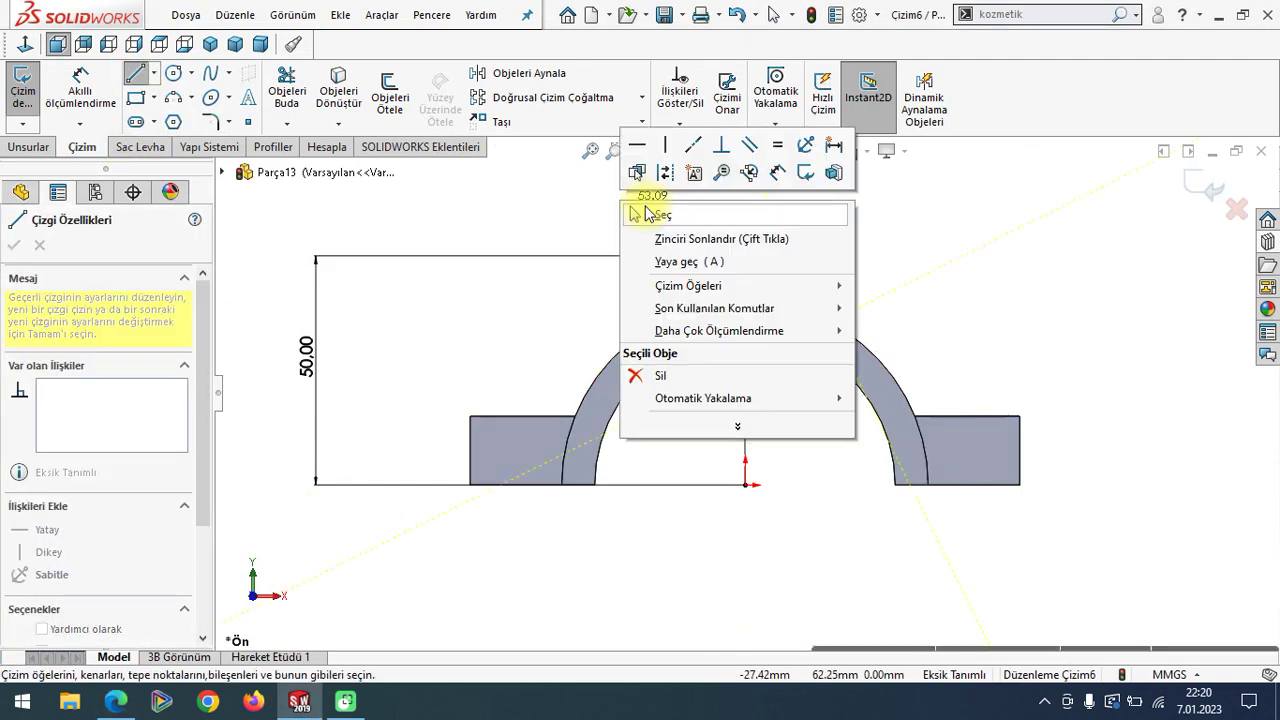
{"action": "left_click", "coordinate": [645, 208]}
- Convert the cap's outer arc edge into sketch geometry and trim away its left half
{"action": "scroll", "coordinate": [808, 285], "scroll_direction": "down", "scroll_amount": 1}
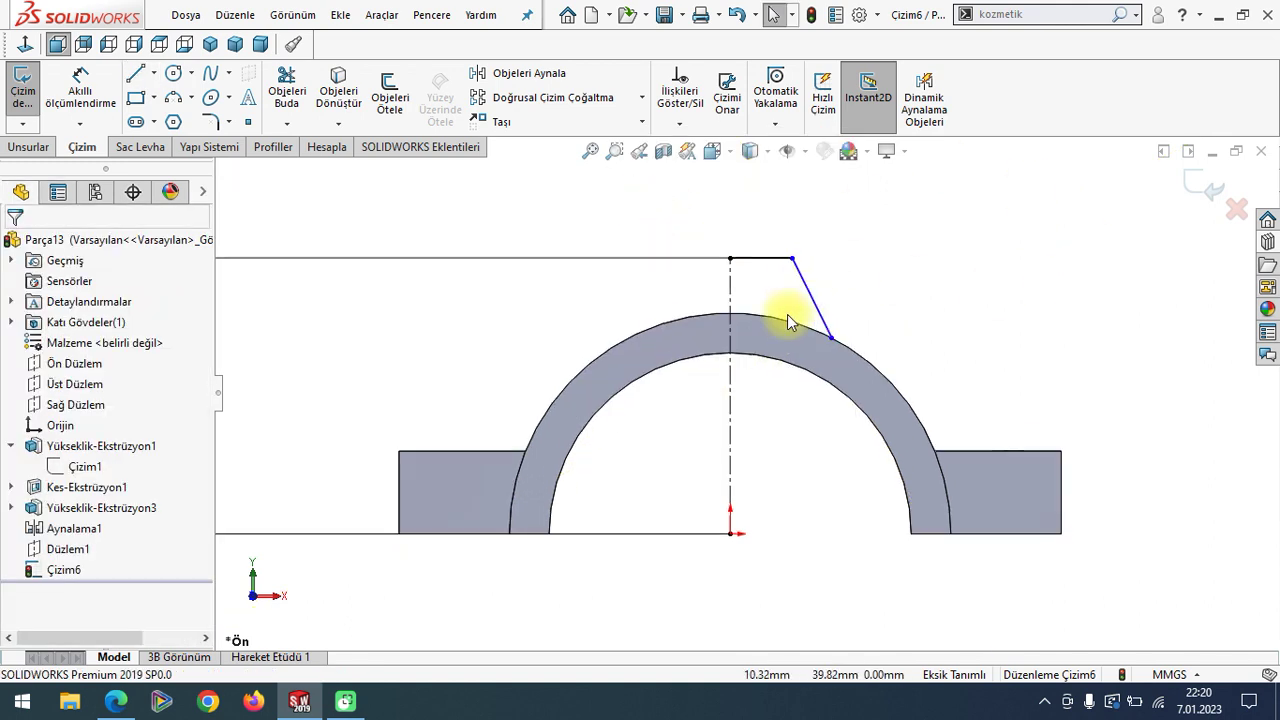
{"action": "left_click", "coordinate": [784, 320]}
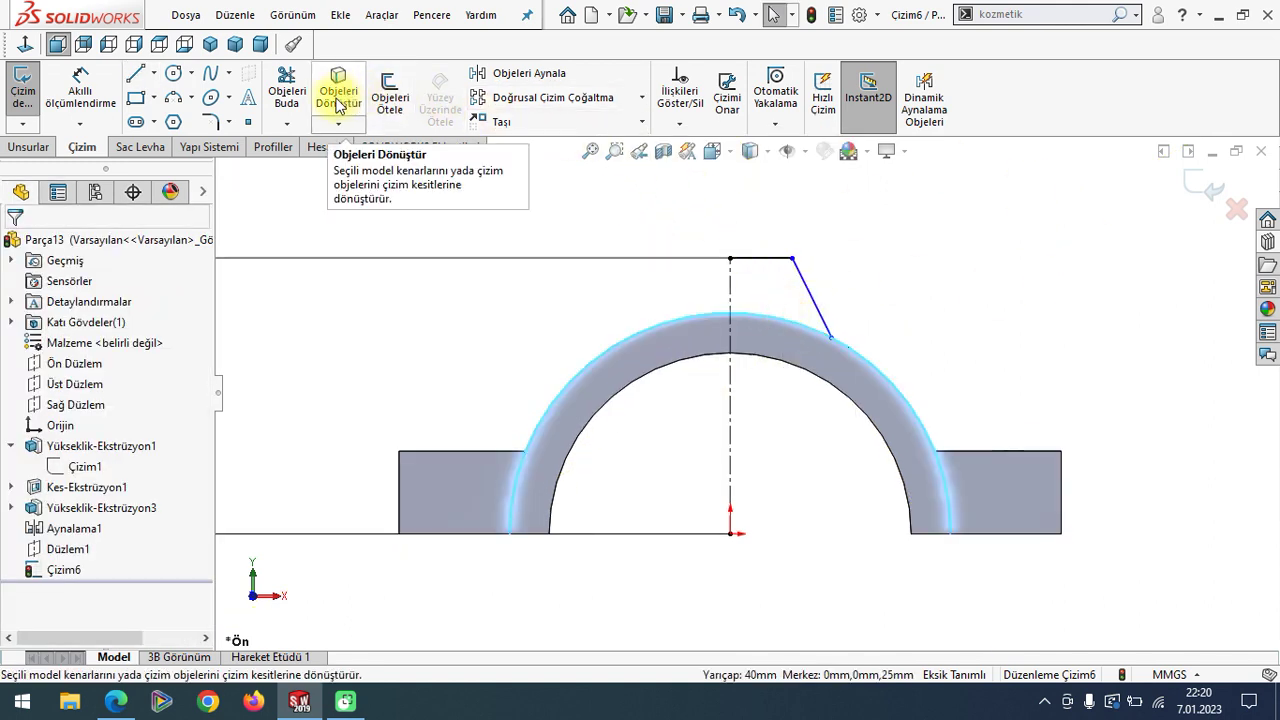
{"action": "left_click", "coordinate": [340, 105]}
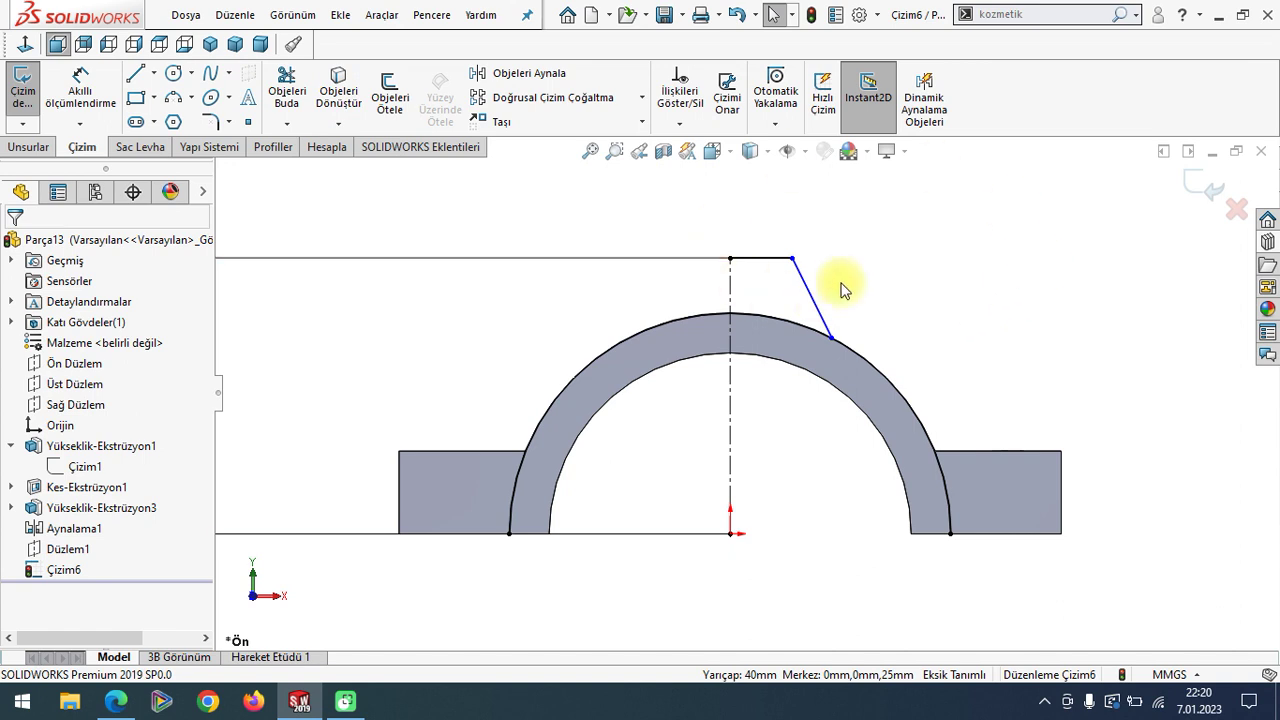
{"action": "left_click", "coordinate": [285, 95]}
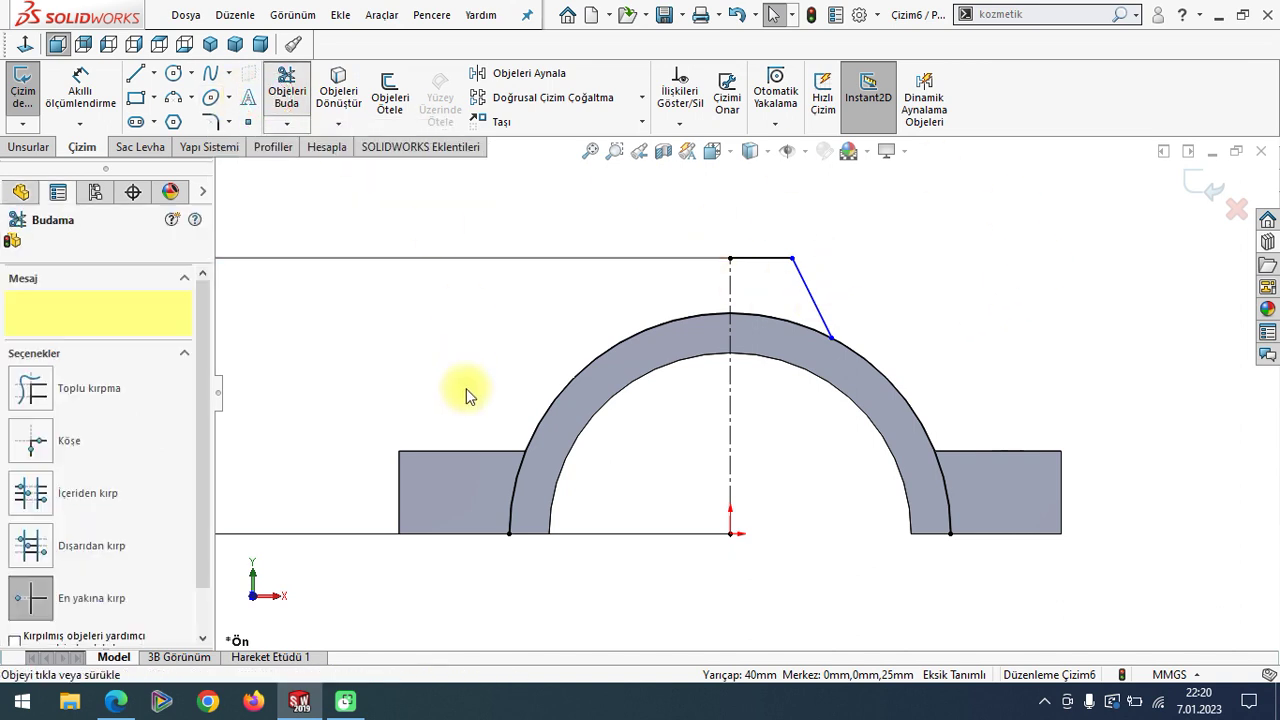
{"action": "left_click", "coordinate": [522, 490]}
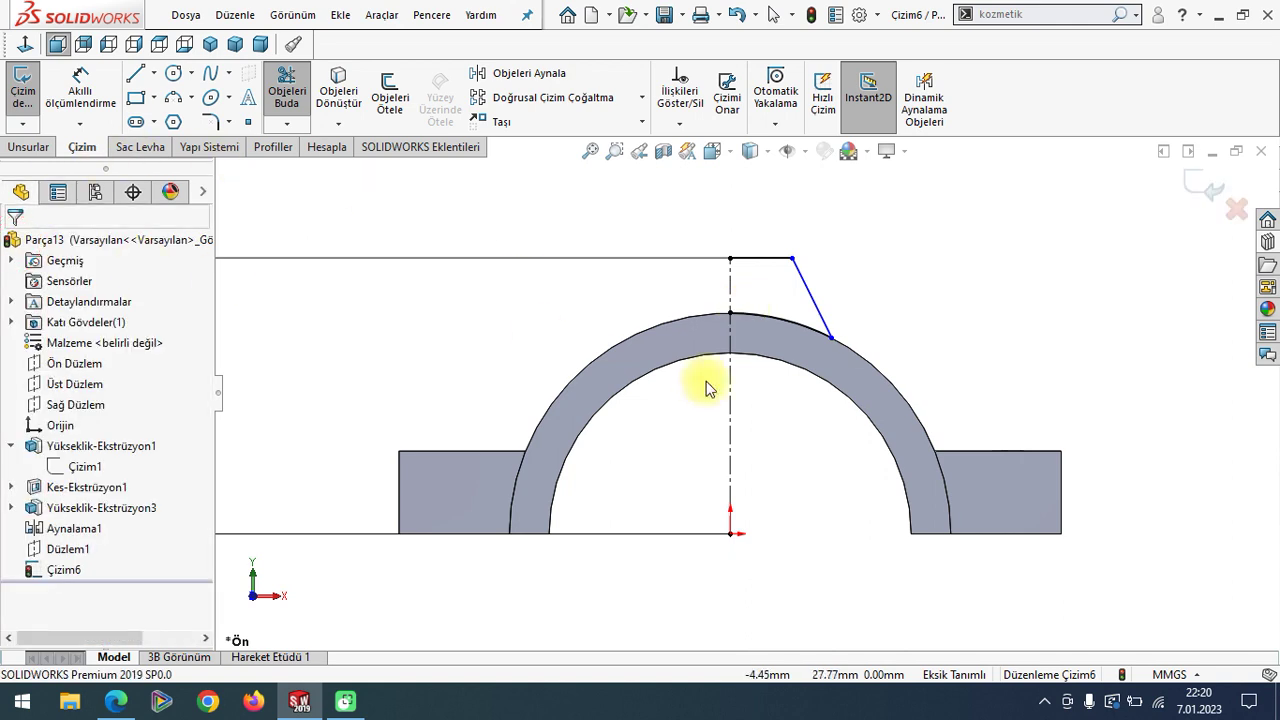
{"action": "left_click", "coordinate": [14, 245]}
- Erase the blue box inked around the boss on the PDF drawing in Edge
{"action": "left_click", "coordinate": [116, 701]}
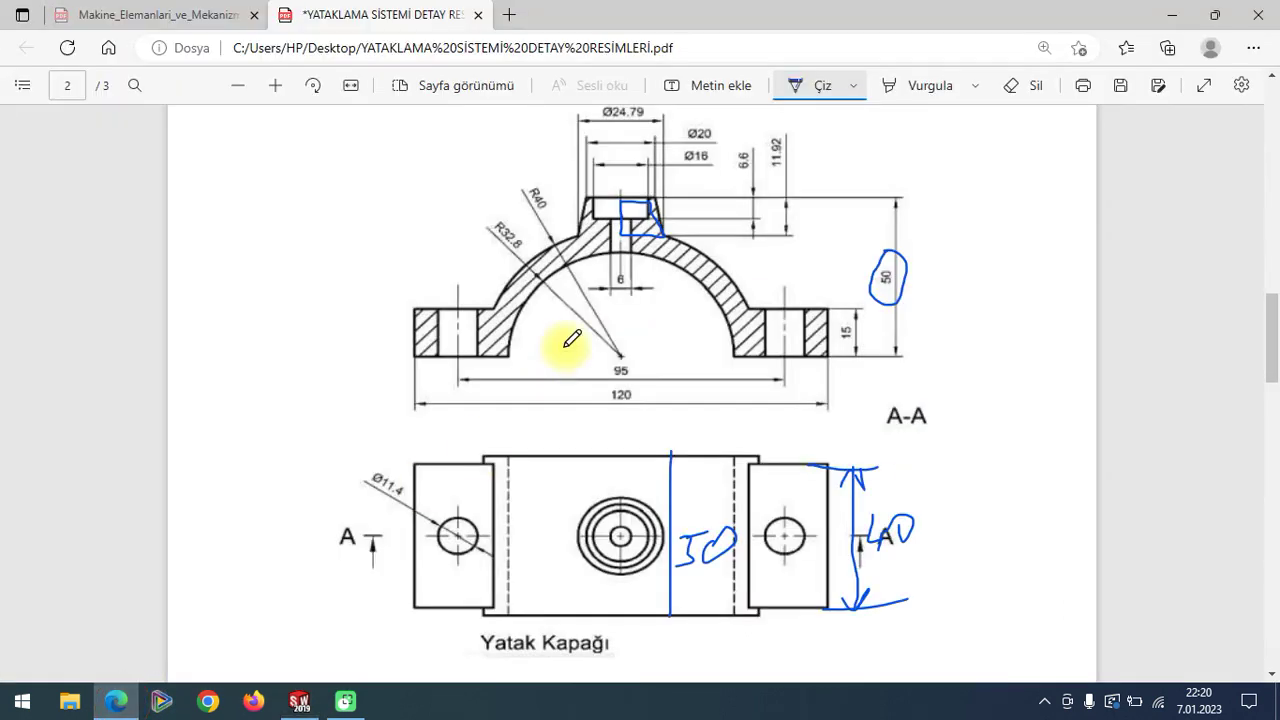
{"action": "left_click", "coordinate": [1022, 85]}
{"action": "left_click_drag", "start_coordinate": [580, 230], "coordinate": [649, 178]}
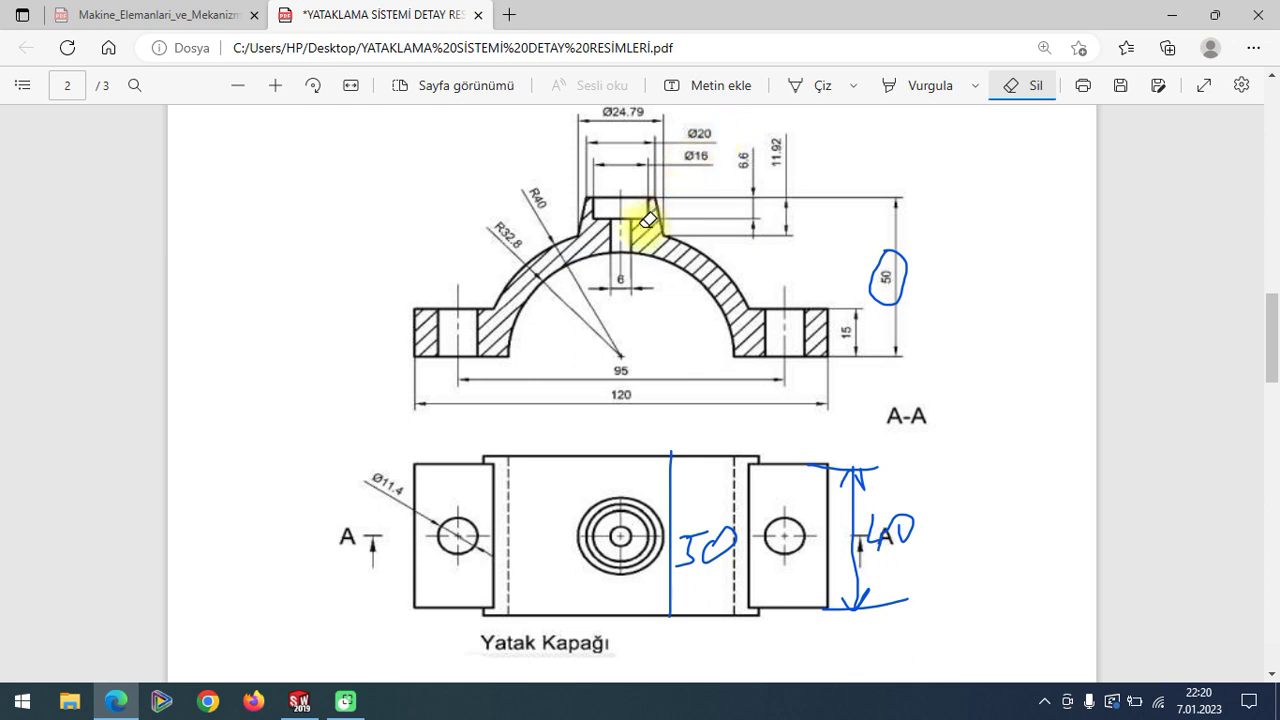
{"action": "left_click", "coordinate": [299, 700]}
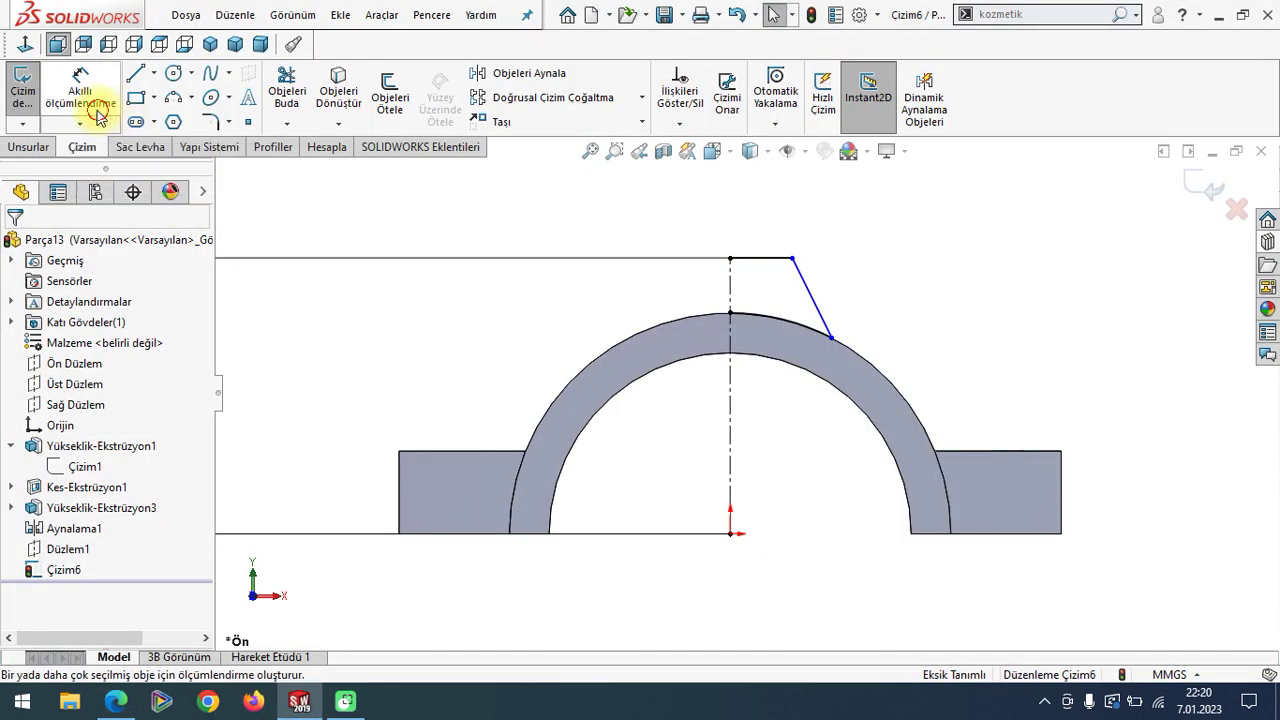
- Dimension the boss top width to 20 from the centreline
{"action": "left_click", "coordinate": [792, 258]}
{"action": "left_click", "coordinate": [731, 286]}
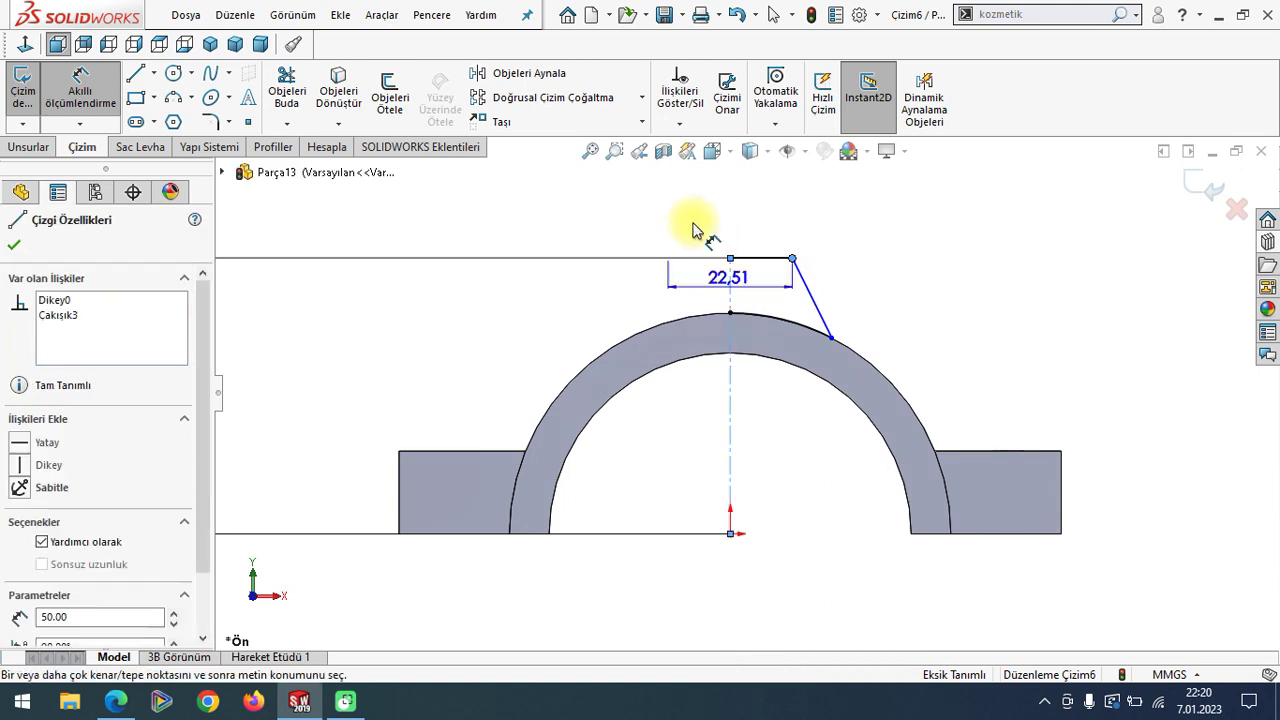
{"action": "left_click", "coordinate": [690, 228]}
{"action": "type", "text": "22.50530724mm"}
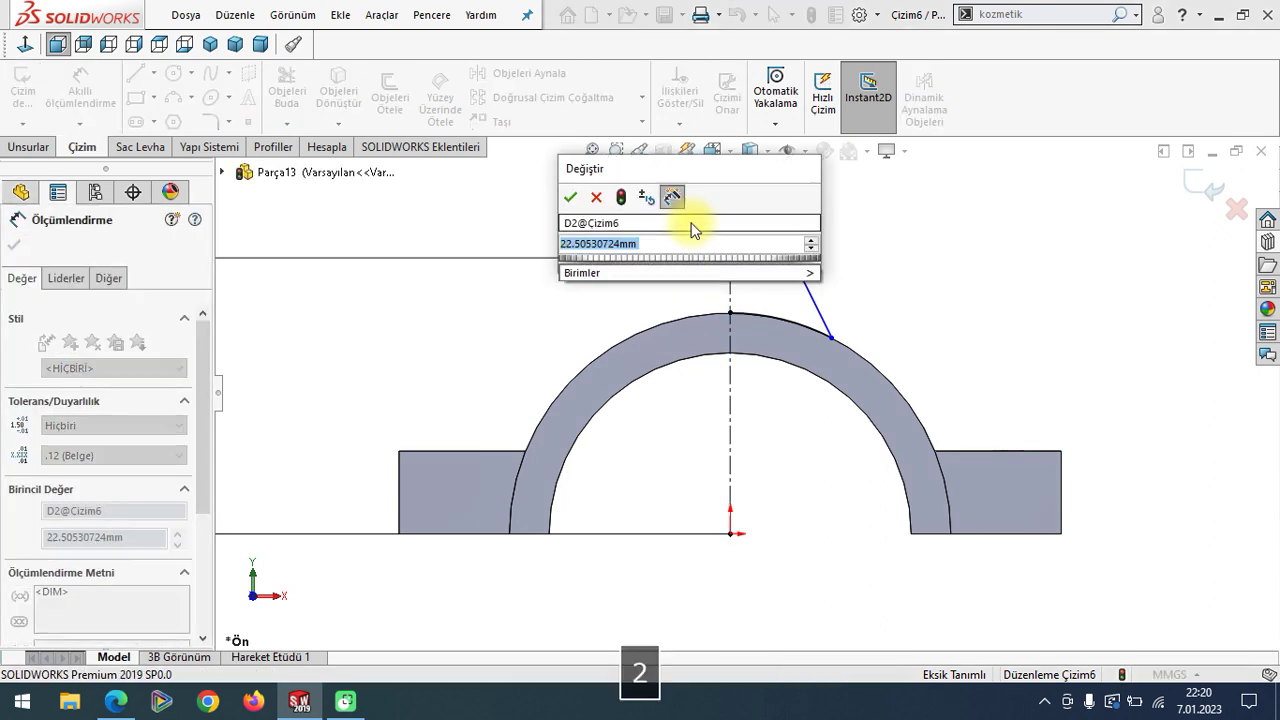
{"action": "type", "text": "0"}
{"action": "key", "text": "Return"}
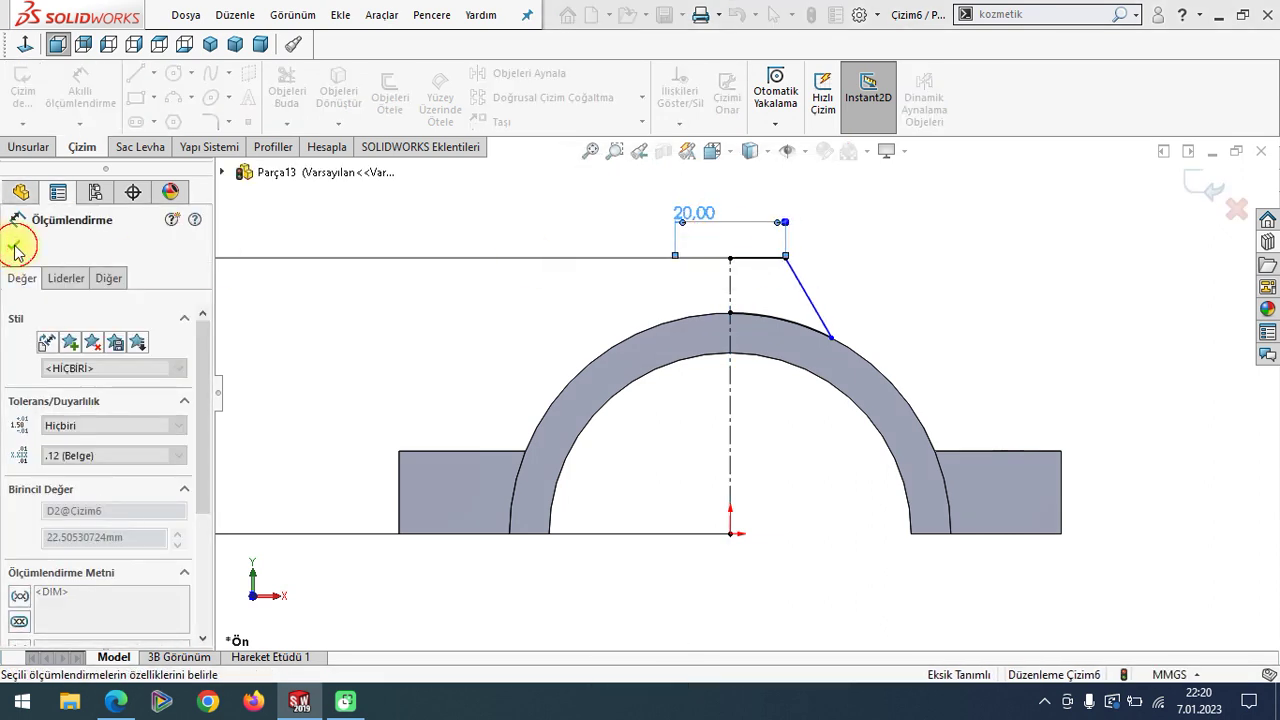
{"action": "left_click", "coordinate": [14, 244]}
{"action": "left_click", "coordinate": [116, 701]}
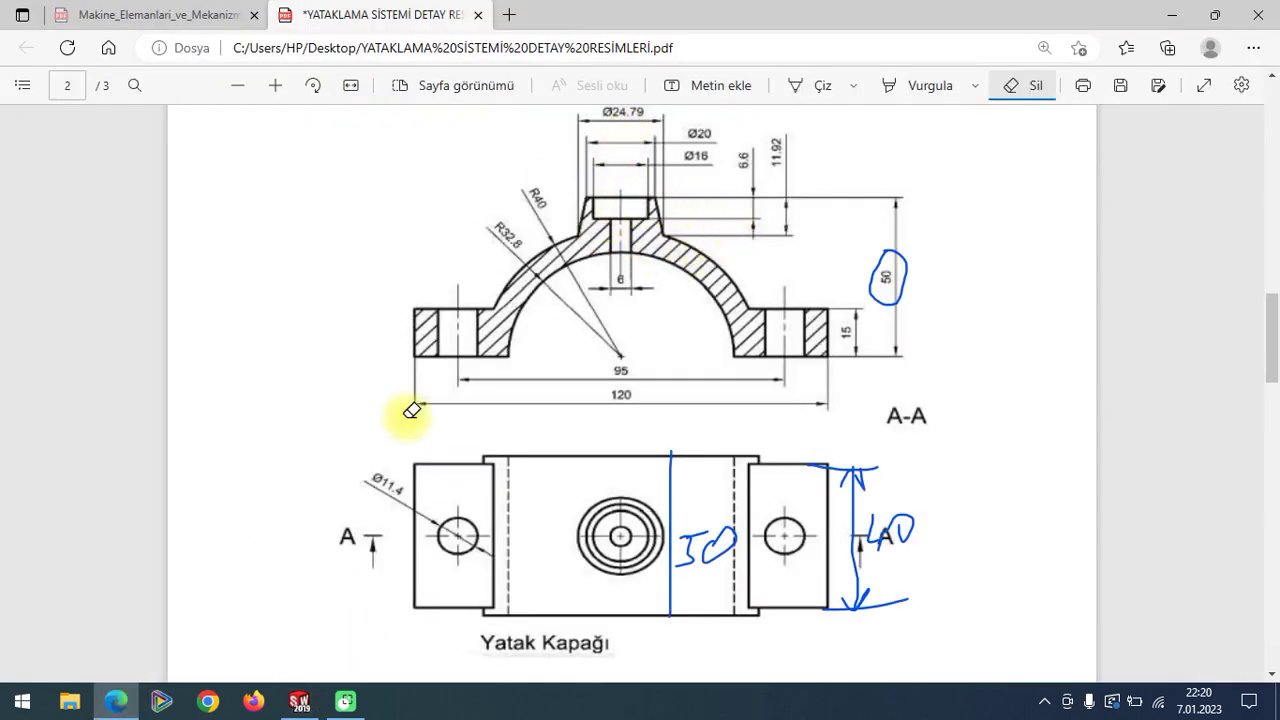
{"action": "left_click", "coordinate": [299, 701]}
- Dimension the slanted line's base width on the arc to 24.79
{"action": "left_click", "coordinate": [78, 95]}
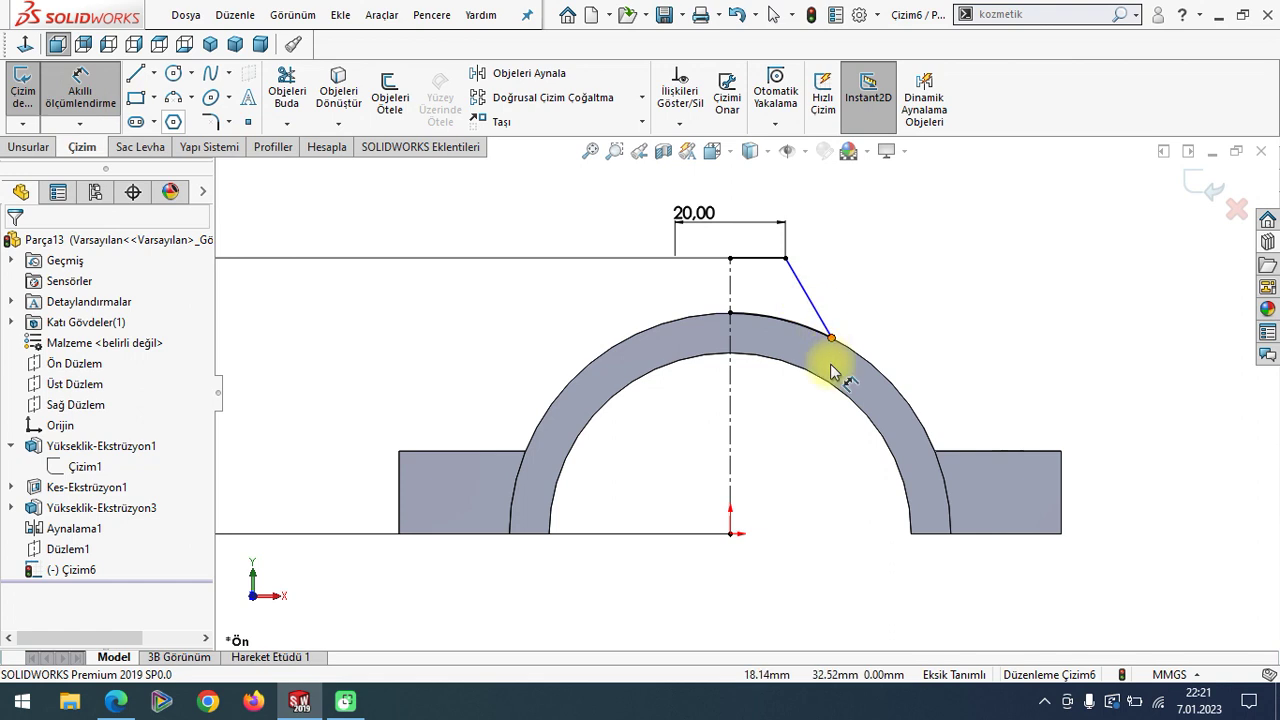
{"action": "left_click", "coordinate": [829, 345]}
{"action": "left_click", "coordinate": [730, 363]}
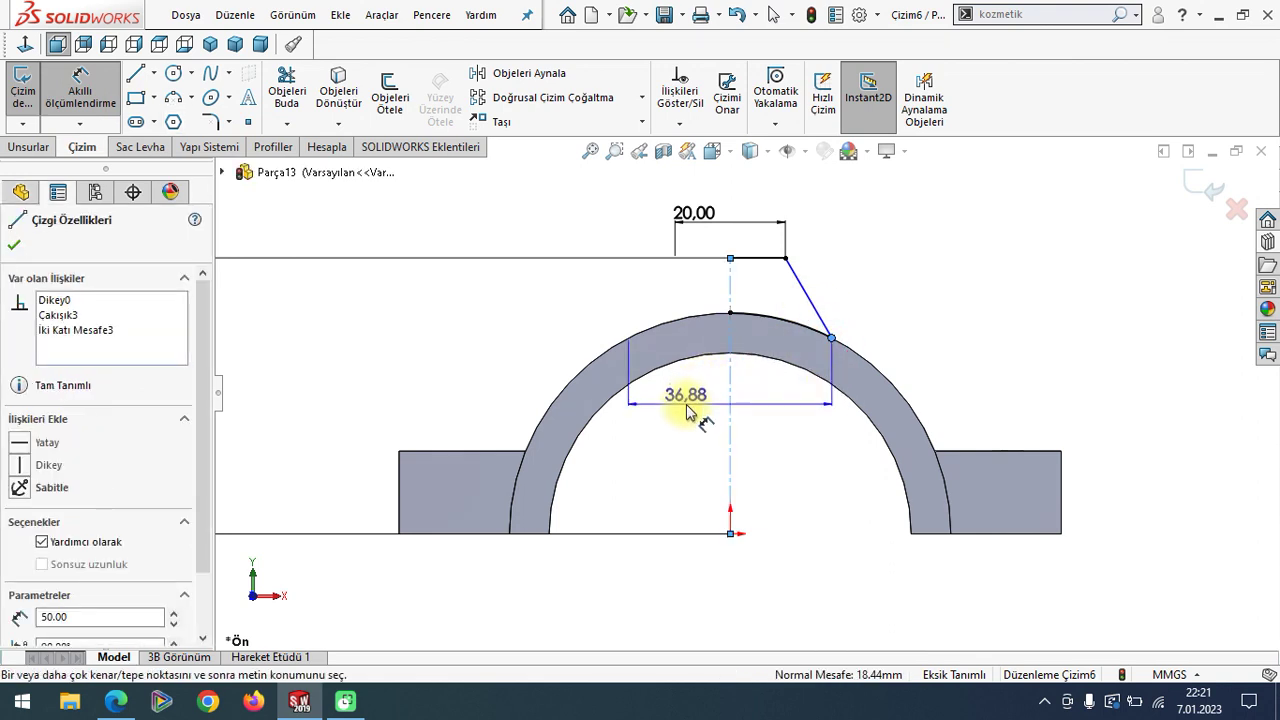
{"action": "left_click", "coordinate": [690, 411]}
{"action": "type", "text": "24.79"}
{"action": "key", "text": "Return"}
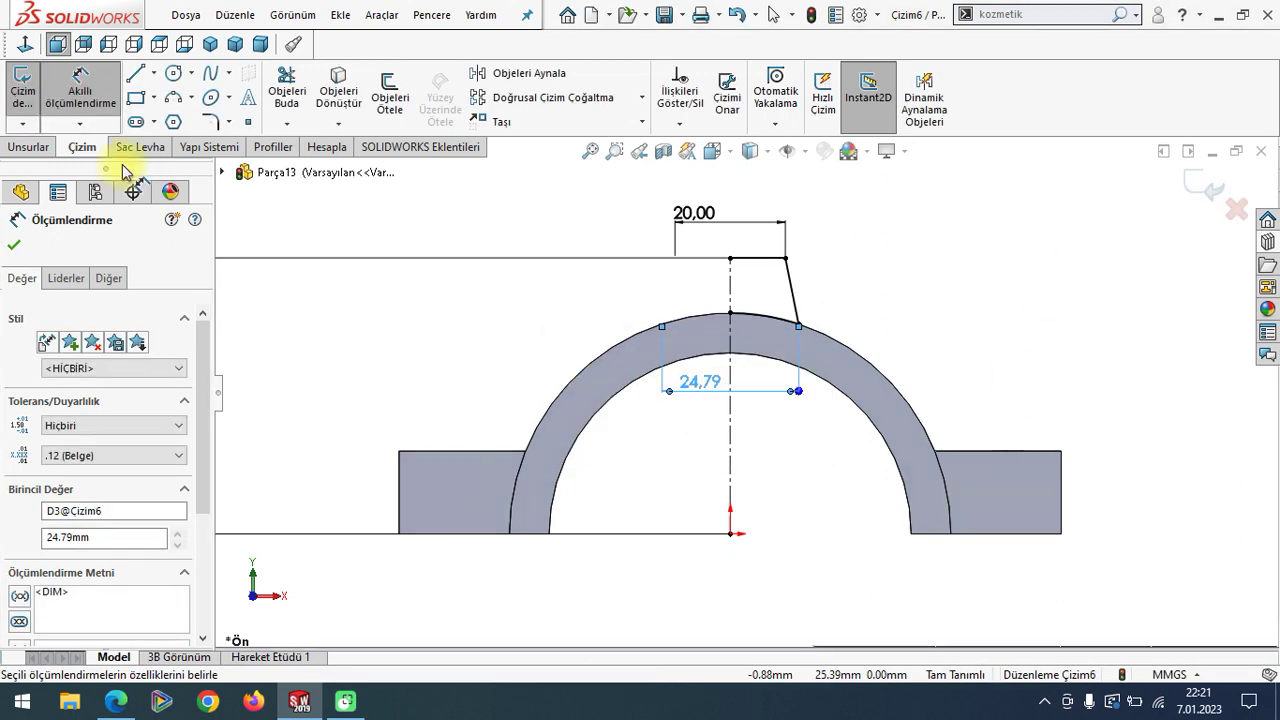
{"action": "left_click", "coordinate": [15, 245]}
{"action": "left_click", "coordinate": [29, 147]}
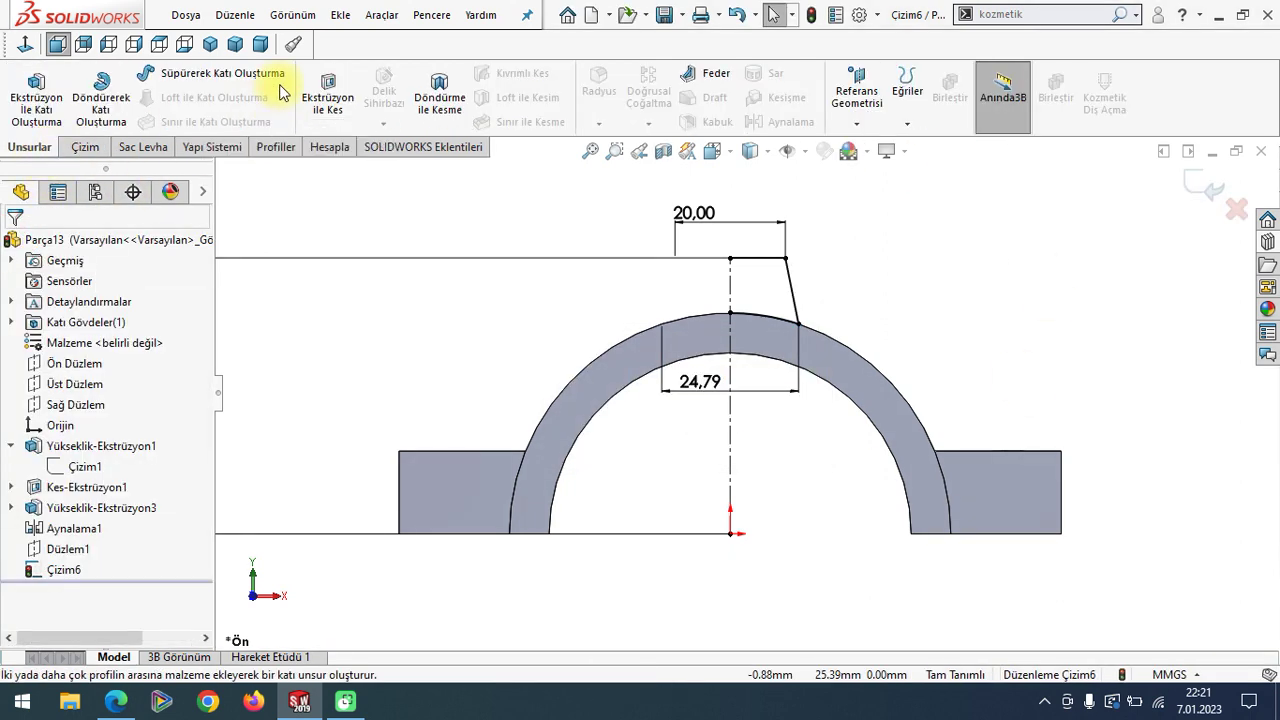
- Revolve the profile into the tapered boss Döndür1, letting the sketch close automatically
{"action": "left_click", "coordinate": [101, 105]}
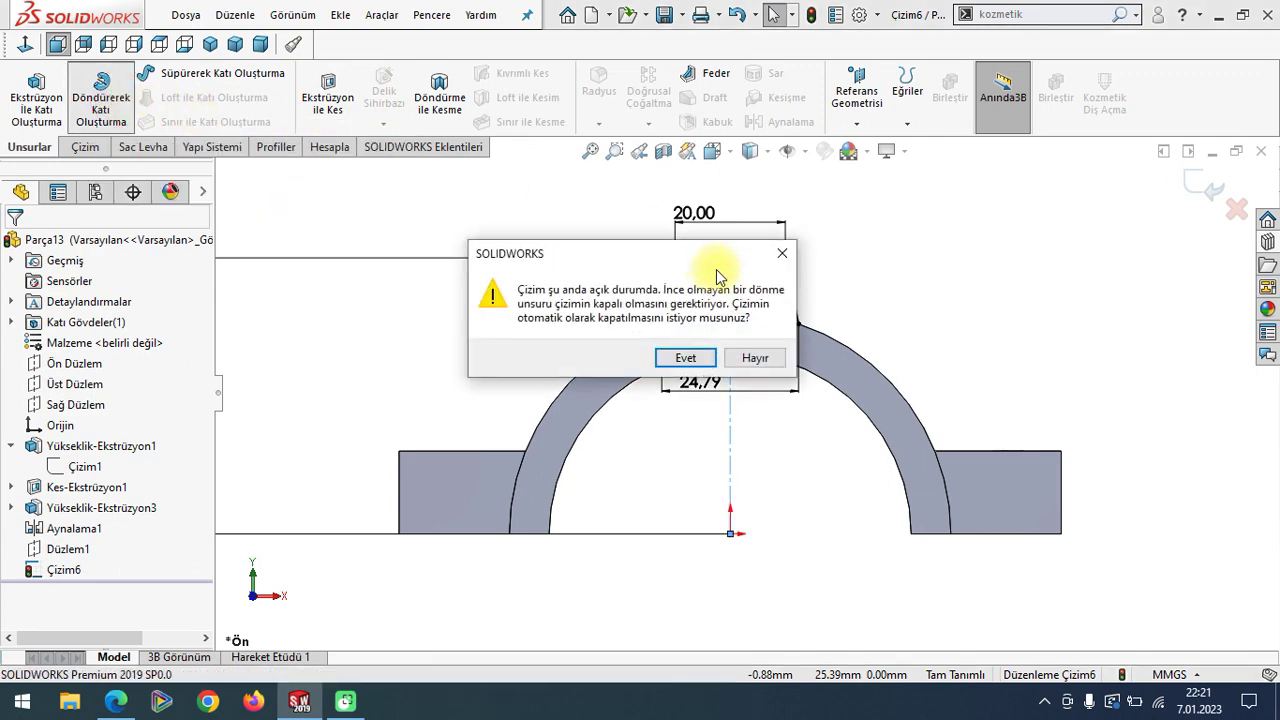
{"action": "left_click_drag", "start_coordinate": [684, 254], "coordinate": [451, 223]}
{"action": "left_click", "coordinate": [449, 328]}
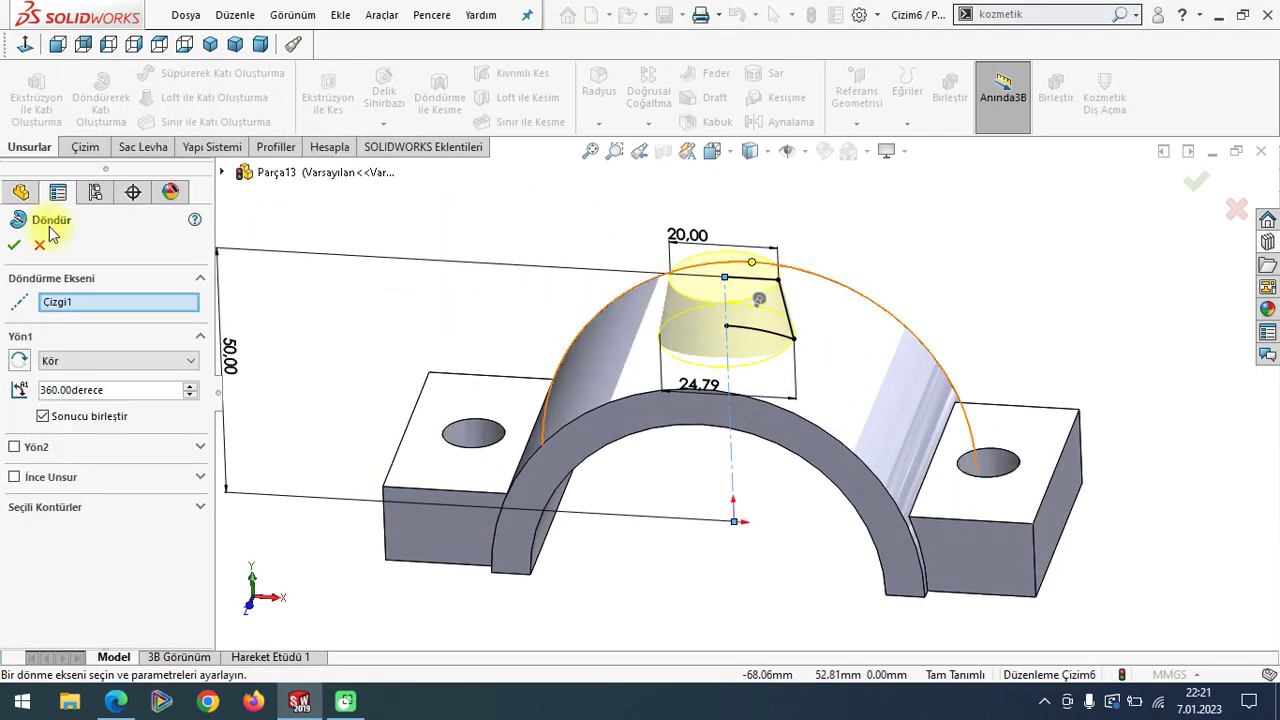
{"action": "left_click", "coordinate": [12, 246]}
{"action": "mouse_move", "coordinate": [837, 449]}
{"action": "middle_mouse_down"}
{"action": "mouse_move", "coordinate": [803, 341]}
{"action": "mouse_move", "coordinate": [806, 417]}
{"action": "middle_mouse_up"}
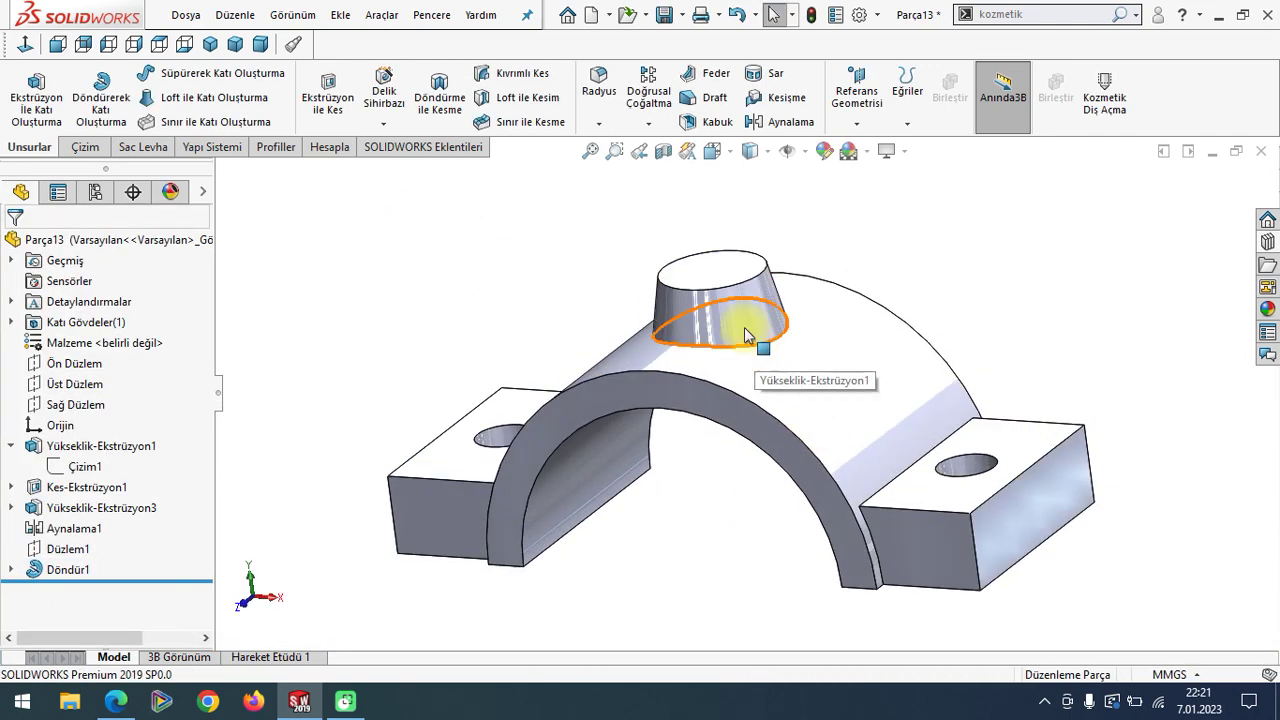
{"action": "middle_click_drag", "start_coordinate": [757, 352], "coordinate": [729, 363]}
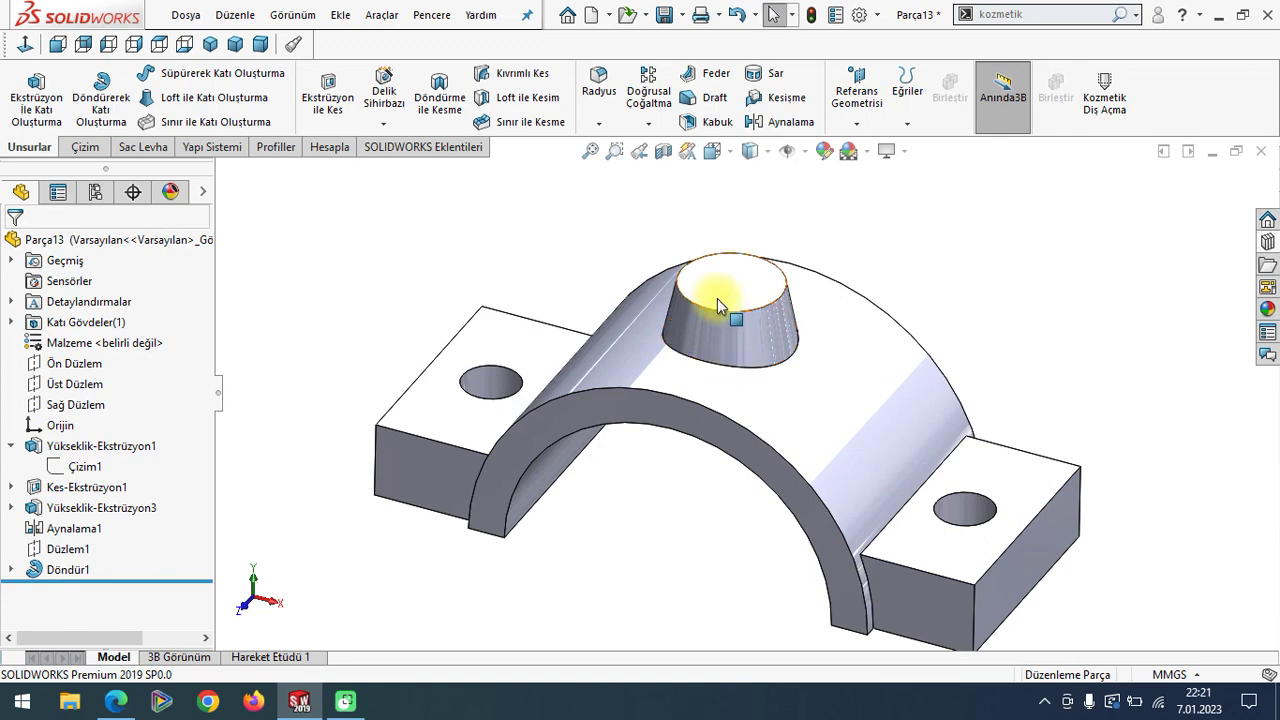
- Open a new sketch on the boss top face, viewed straight on
{"action": "left_click", "coordinate": [717, 307]}
{"action": "left_click", "coordinate": [800, 250]}
{"action": "left_click", "coordinate": [25, 44]}
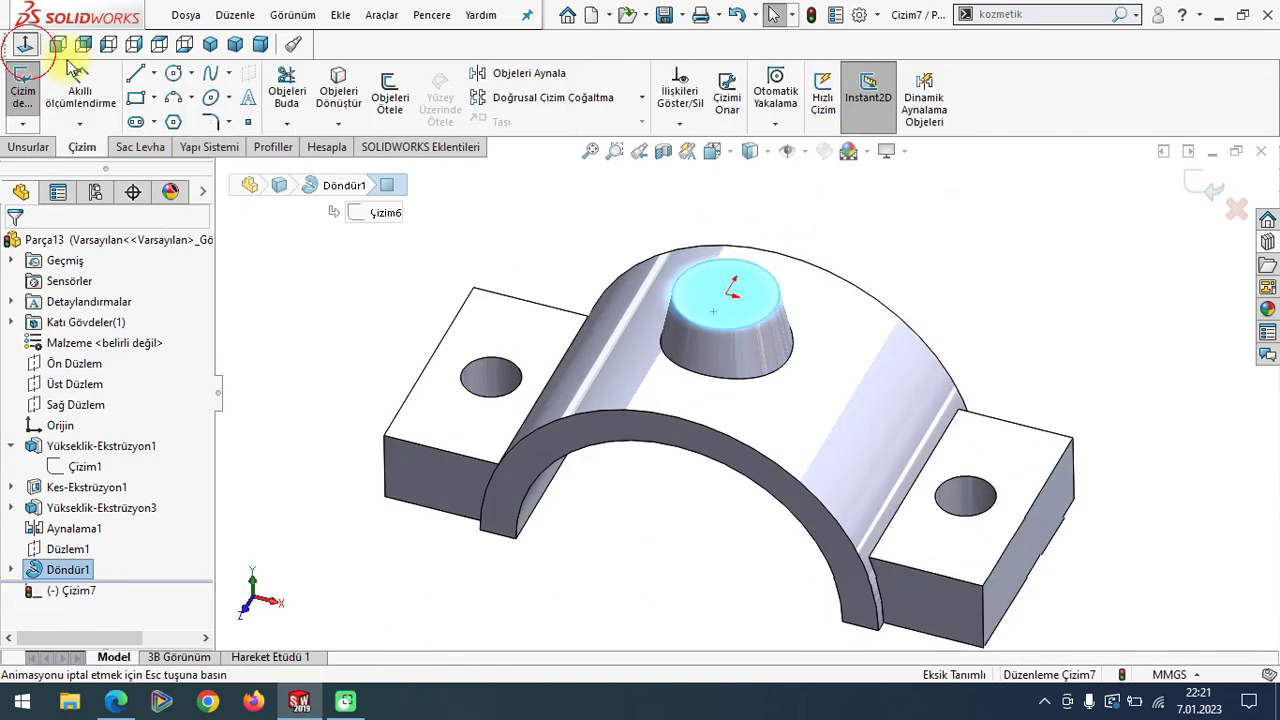
- Check the hole sizes on the PDF and dimension the centre circle to Ø16
{"action": "left_click", "coordinate": [116, 700]}
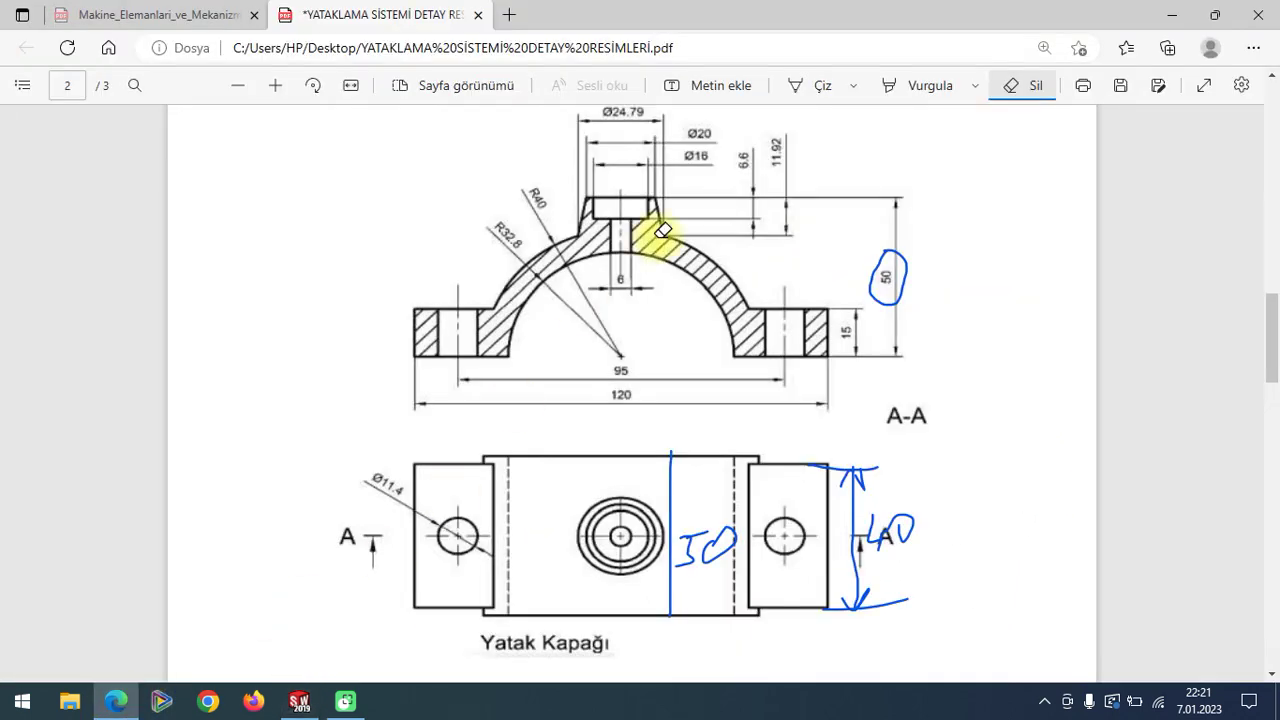
{"action": "scroll", "coordinate": [671, 287], "scroll_direction": "up", "scroll_amount": 2}
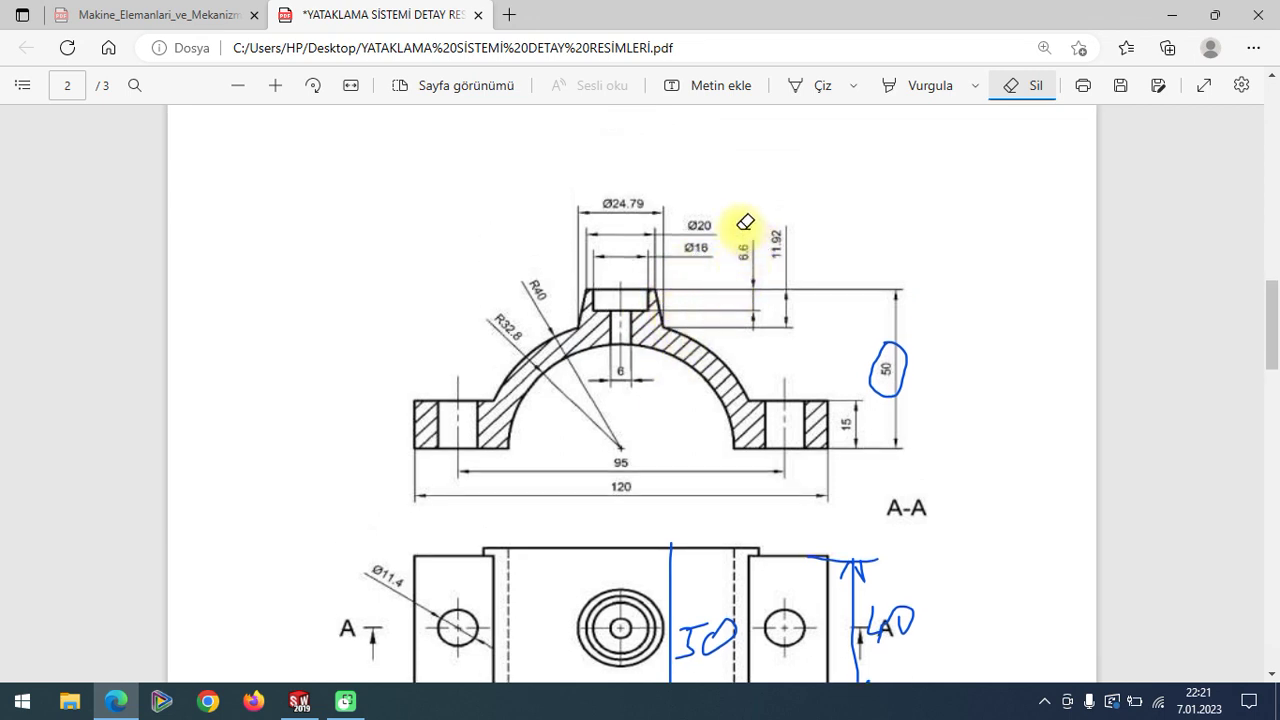
{"action": "left_click", "coordinate": [299, 700]}
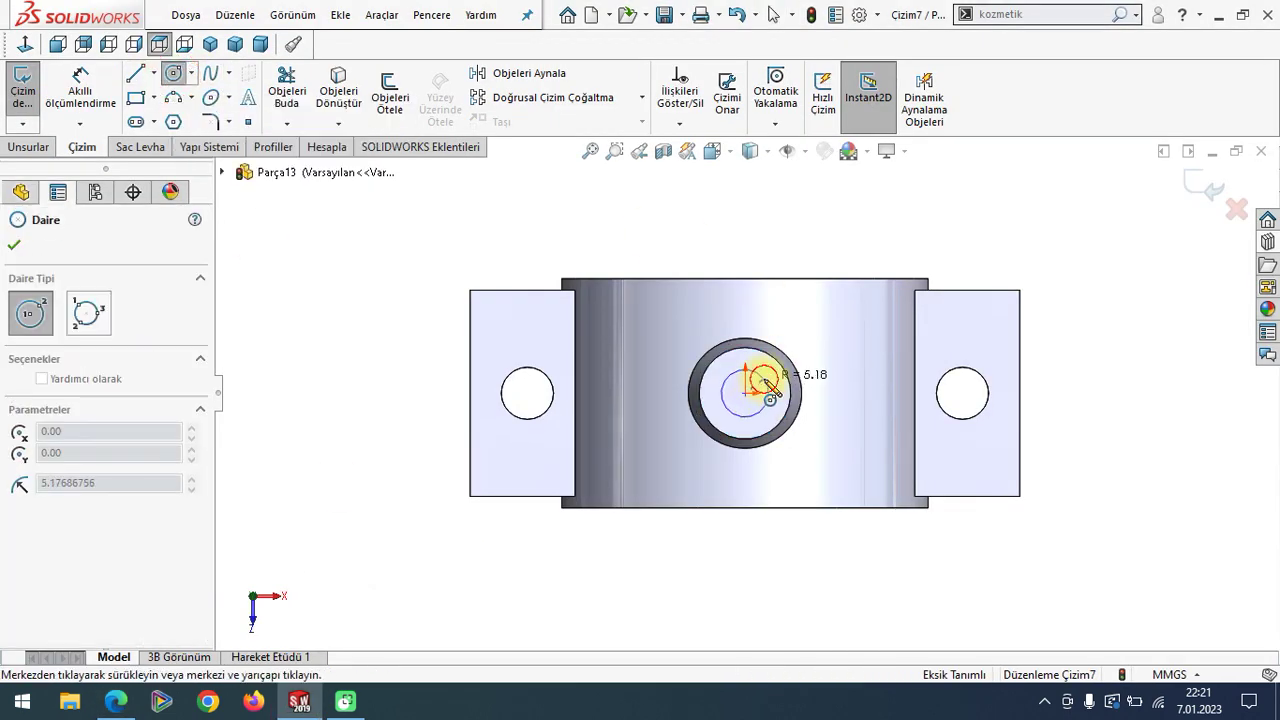
{"action": "key", "text": "Escape"}
{"action": "left_click", "coordinate": [760, 390]}
{"action": "left_click", "coordinate": [790, 212]}
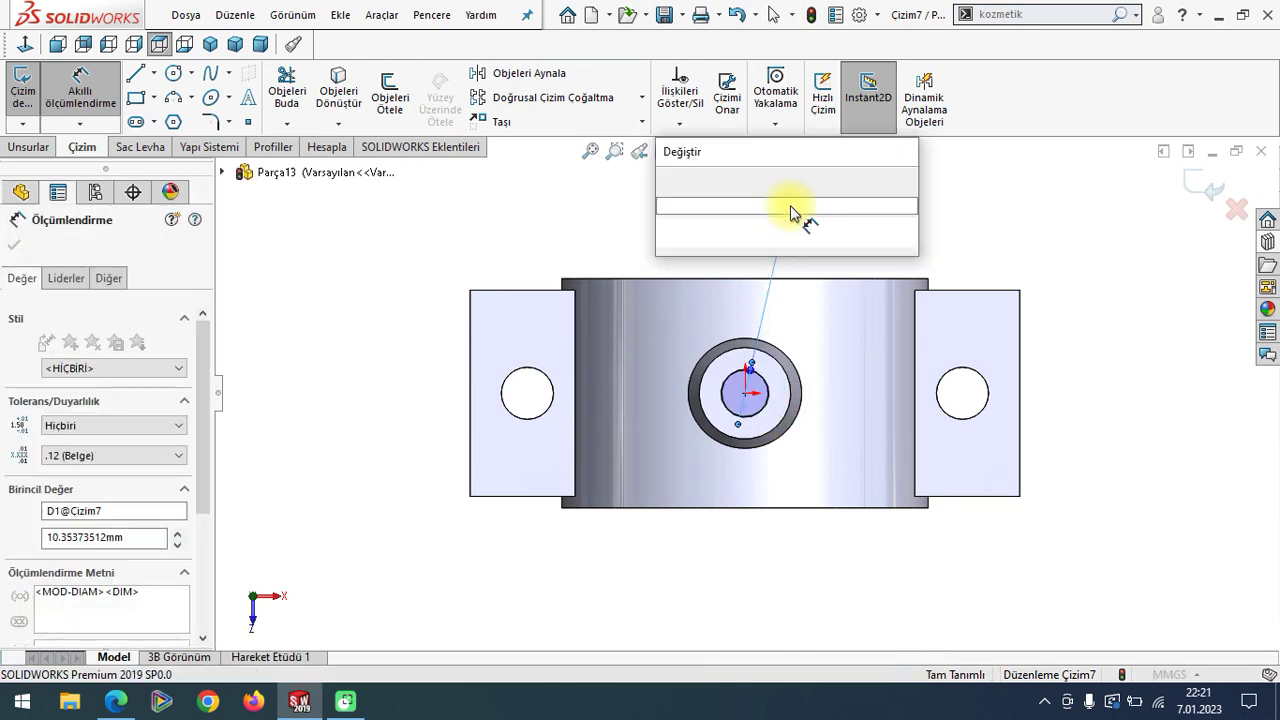
{"action": "type", "text": "6"}
{"action": "key", "text": "Return"}
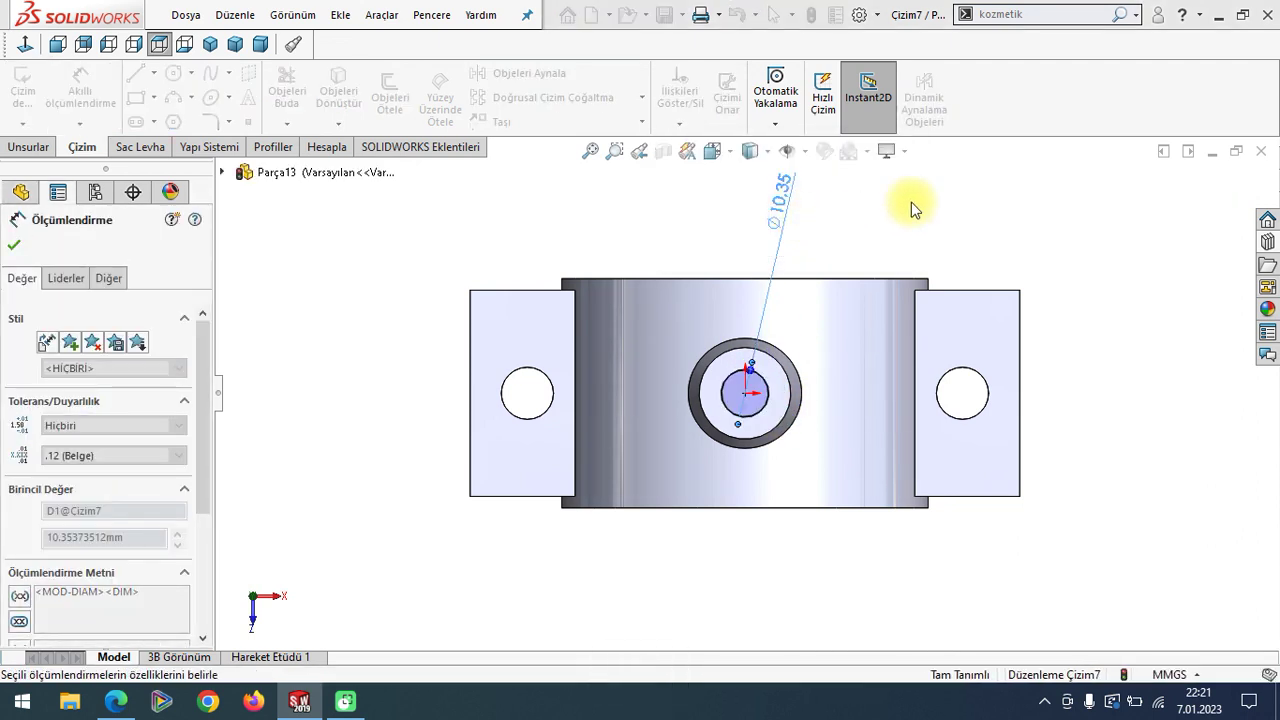
{"action": "left_click", "coordinate": [12, 248]}
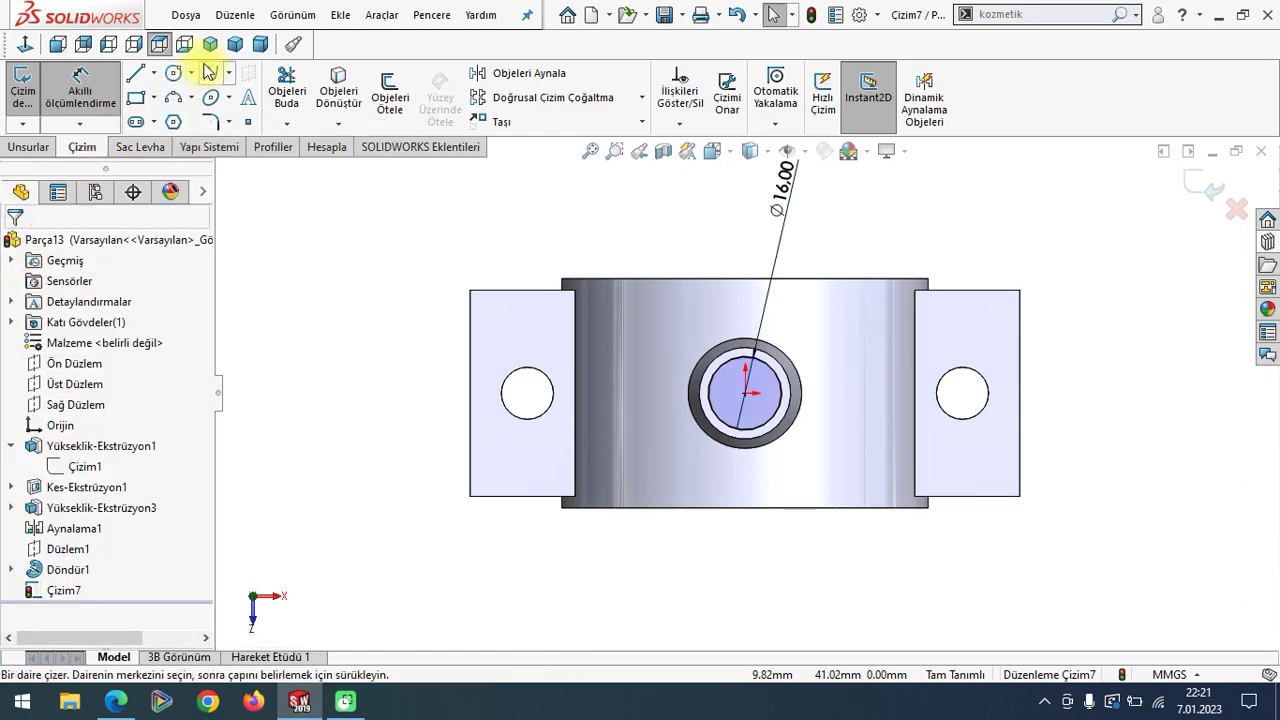
- Cut the Ø16 circle 6.6 mm deep into the boss and sketch on the counterbore floor
{"action": "left_click", "coordinate": [210, 44]}
{"action": "left_click", "coordinate": [14, 146]}
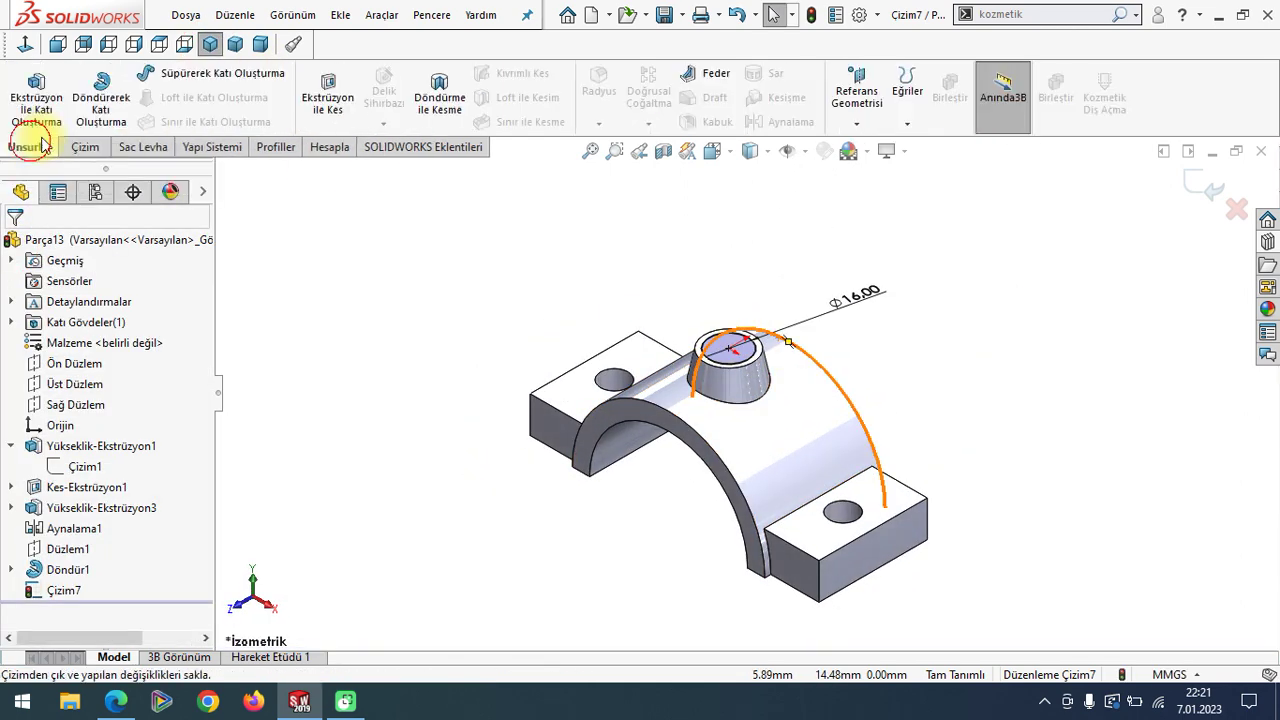
{"action": "left_click", "coordinate": [328, 95]}
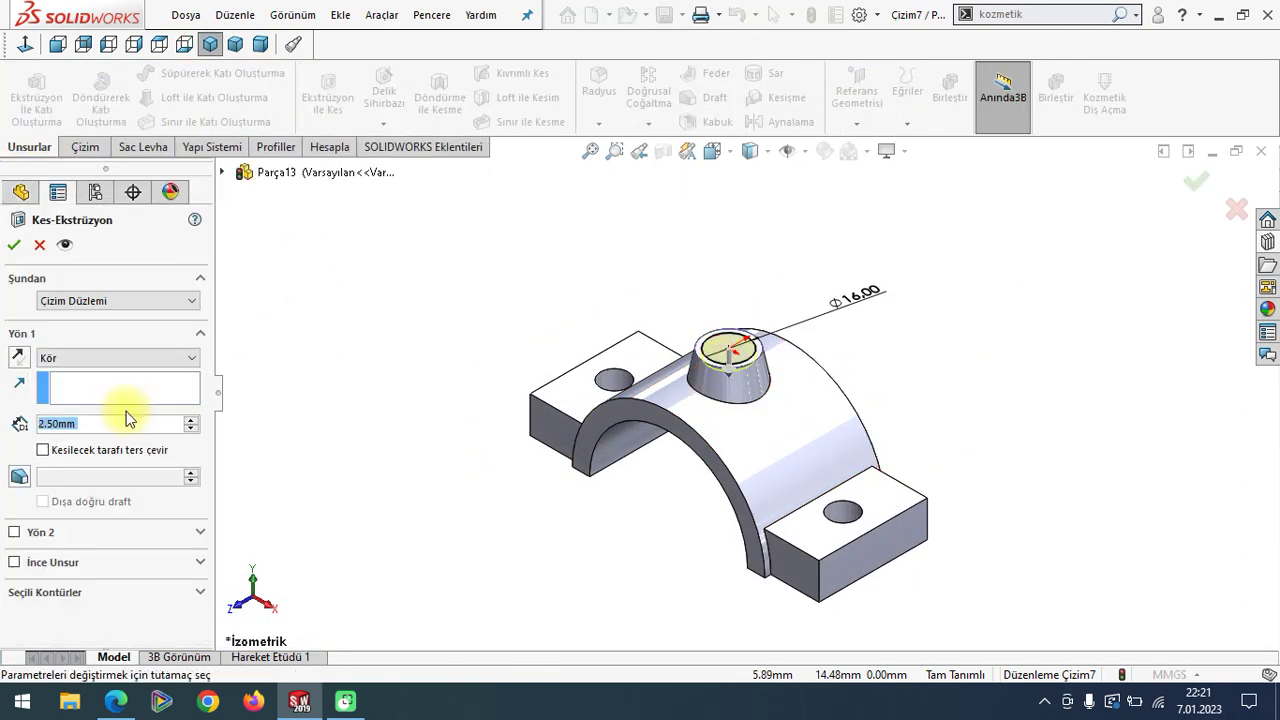
{"action": "type", "text": "6.6"}
{"action": "key", "text": "Return"}
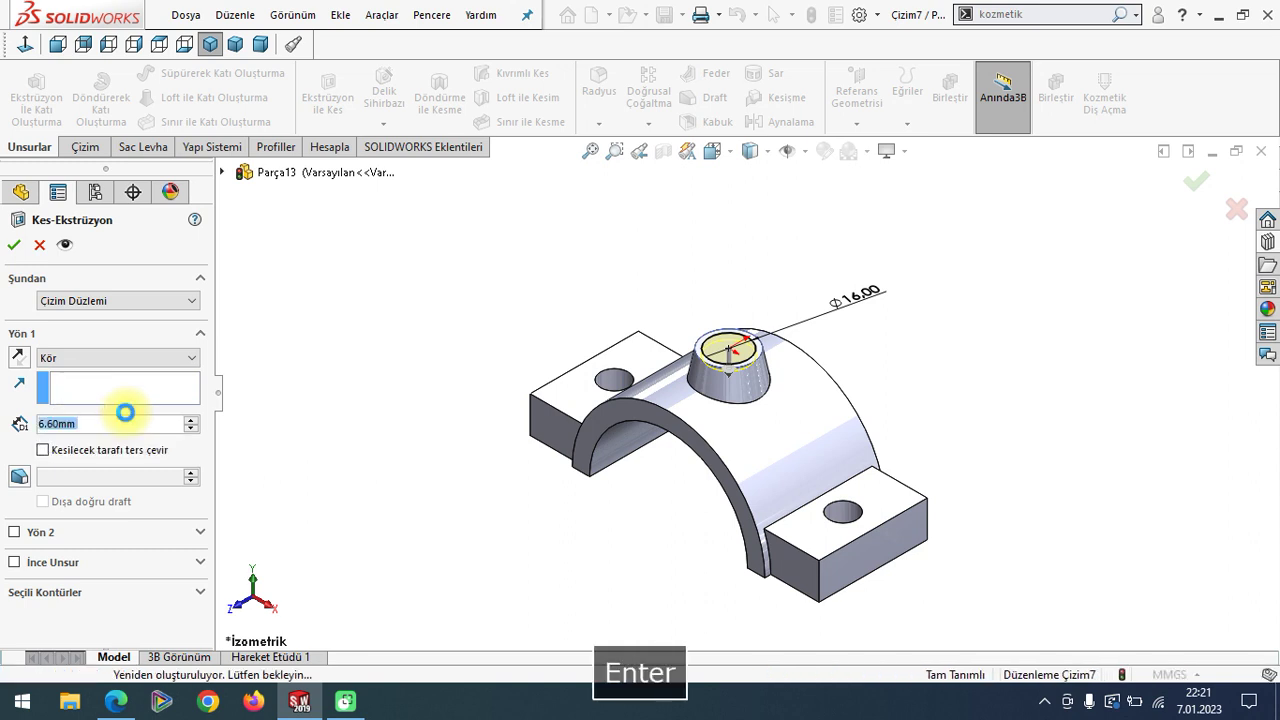
{"action": "middle_click_drag", "start_coordinate": [857, 363], "coordinate": [828, 420]}
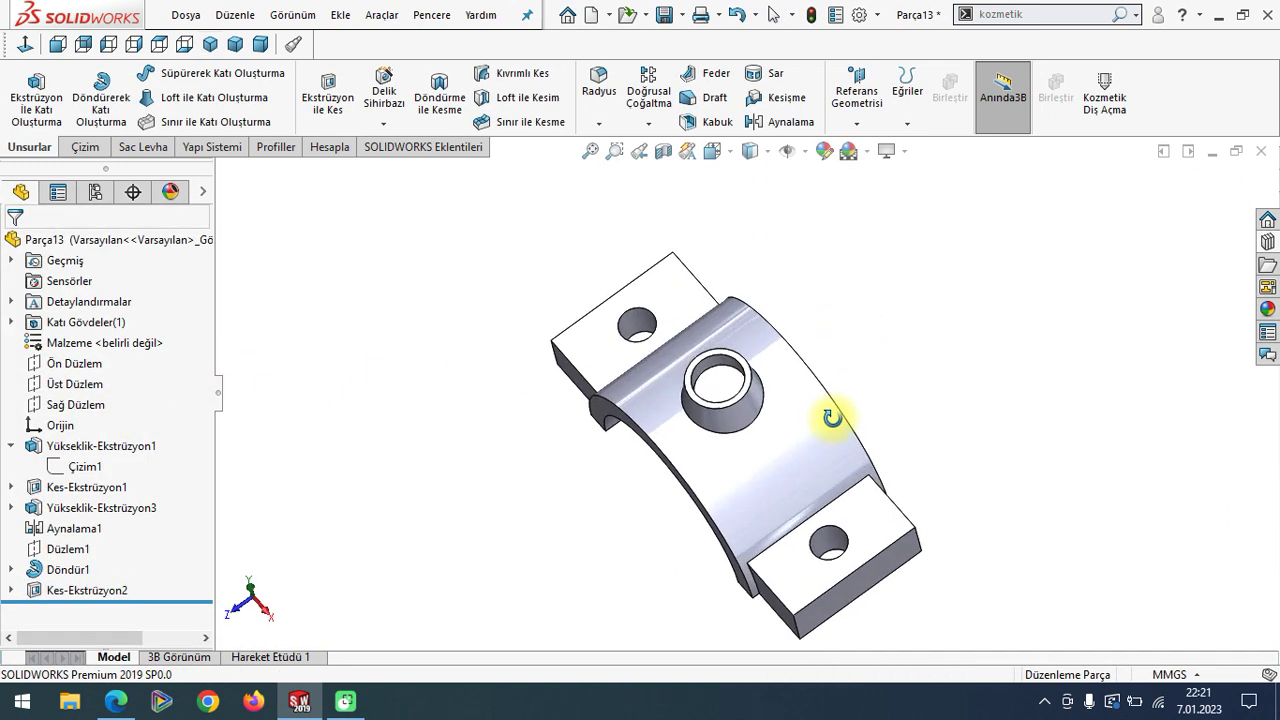
{"action": "left_click", "coordinate": [724, 380]}
{"action": "left_click", "coordinate": [797, 290]}
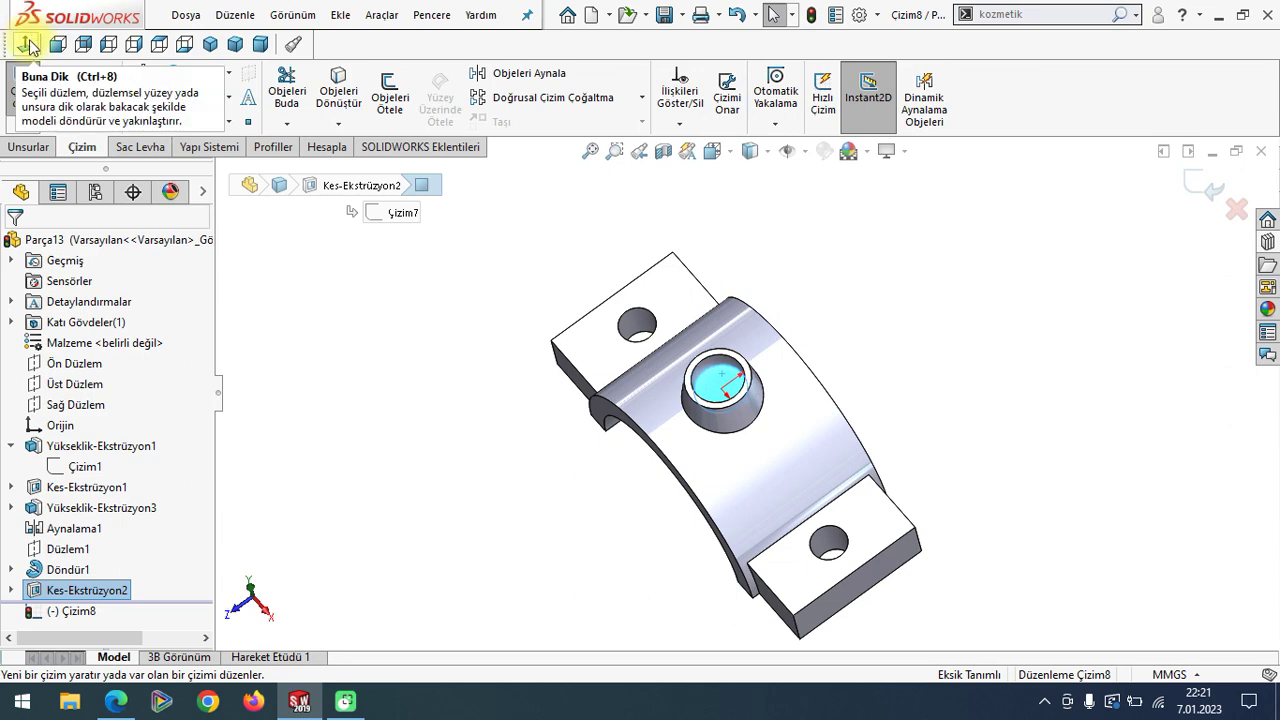
- Check the oil hole size on the PDF, then sketch a small circle centred on the counterbore
{"action": "left_click", "coordinate": [116, 701]}
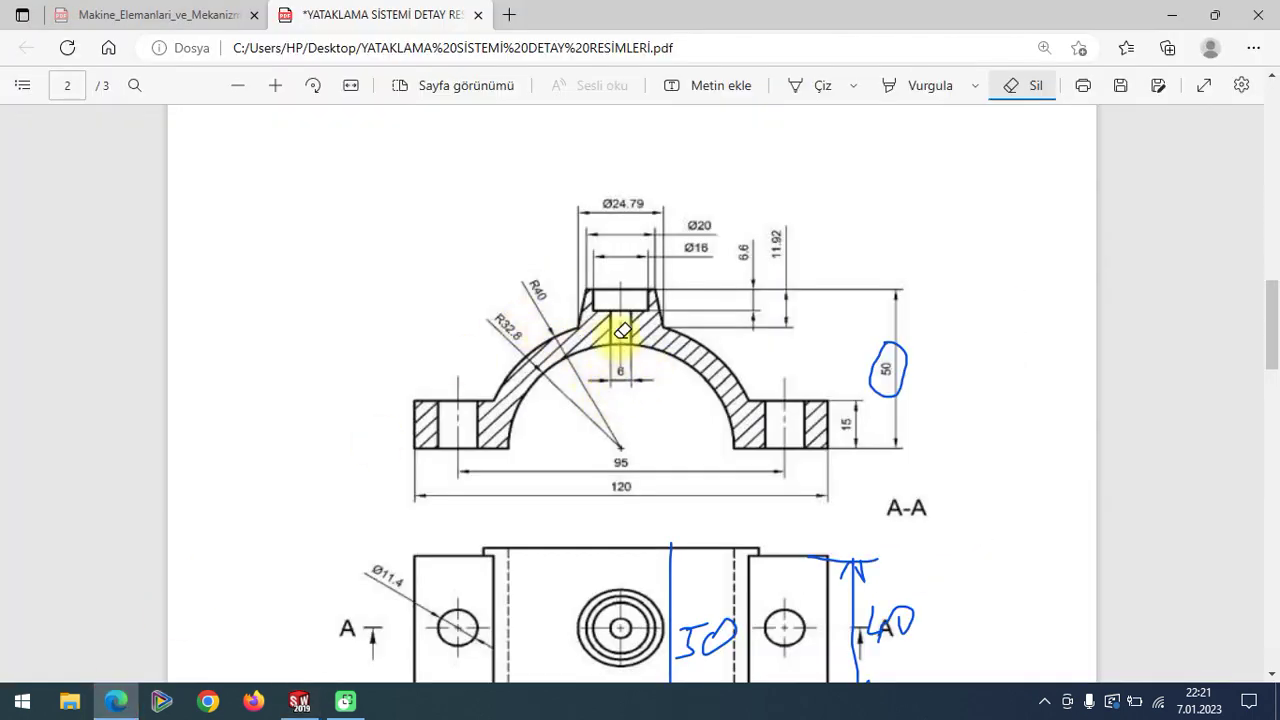
{"action": "left_click", "coordinate": [299, 701]}
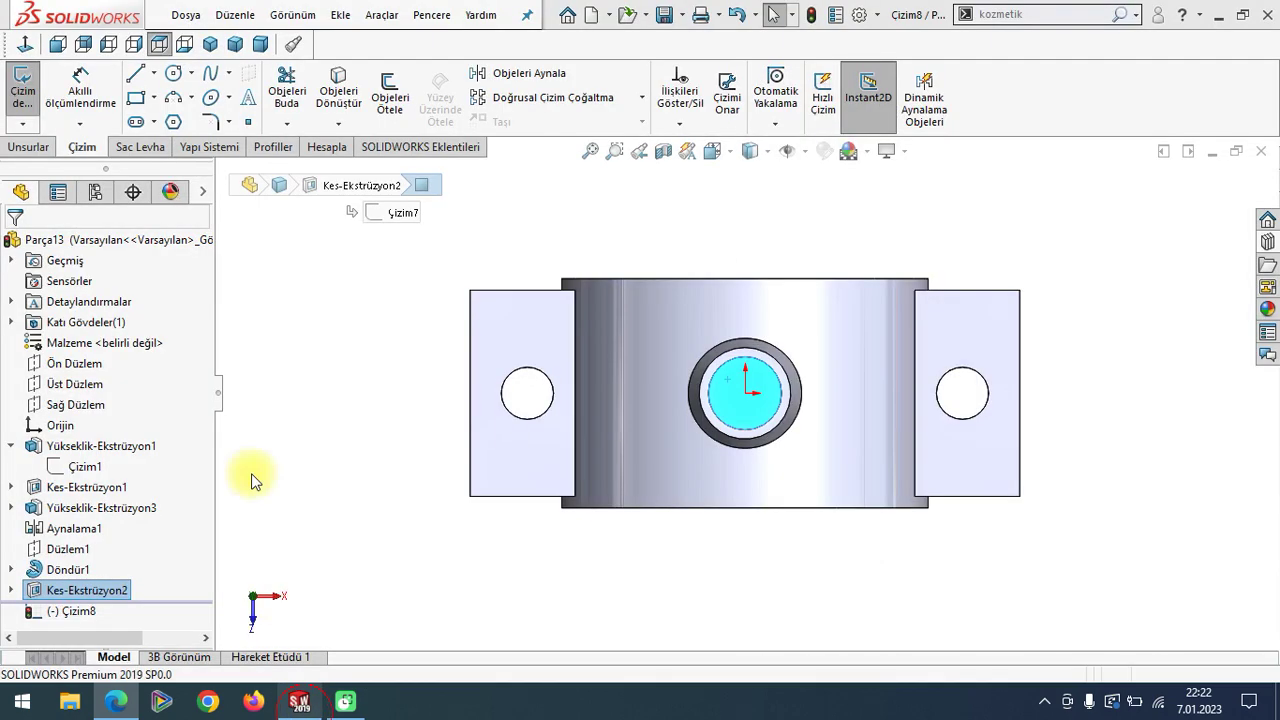
{"action": "left_click", "coordinate": [178, 80]}
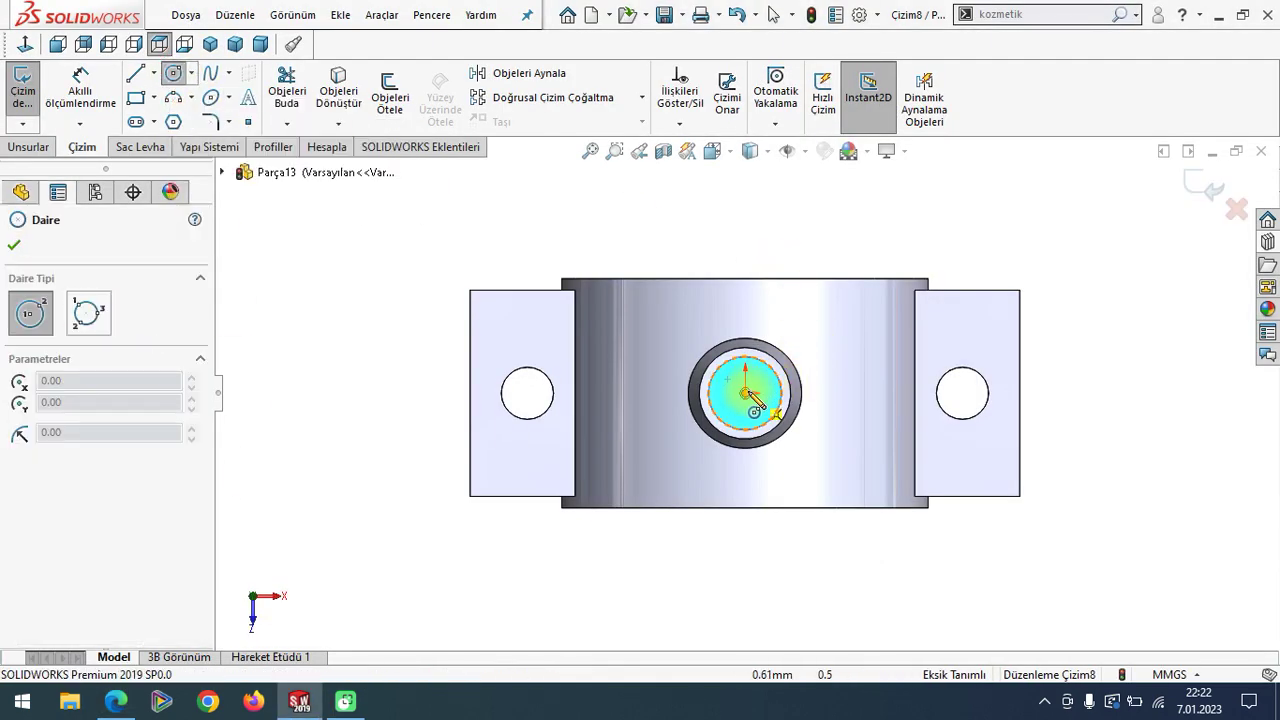
{"action": "left_click", "coordinate": [748, 390]}
{"action": "left_click", "coordinate": [768, 372]}
{"action": "right_click", "coordinate": [246, 204]}
{"action": "left_click", "coordinate": [260, 286]}
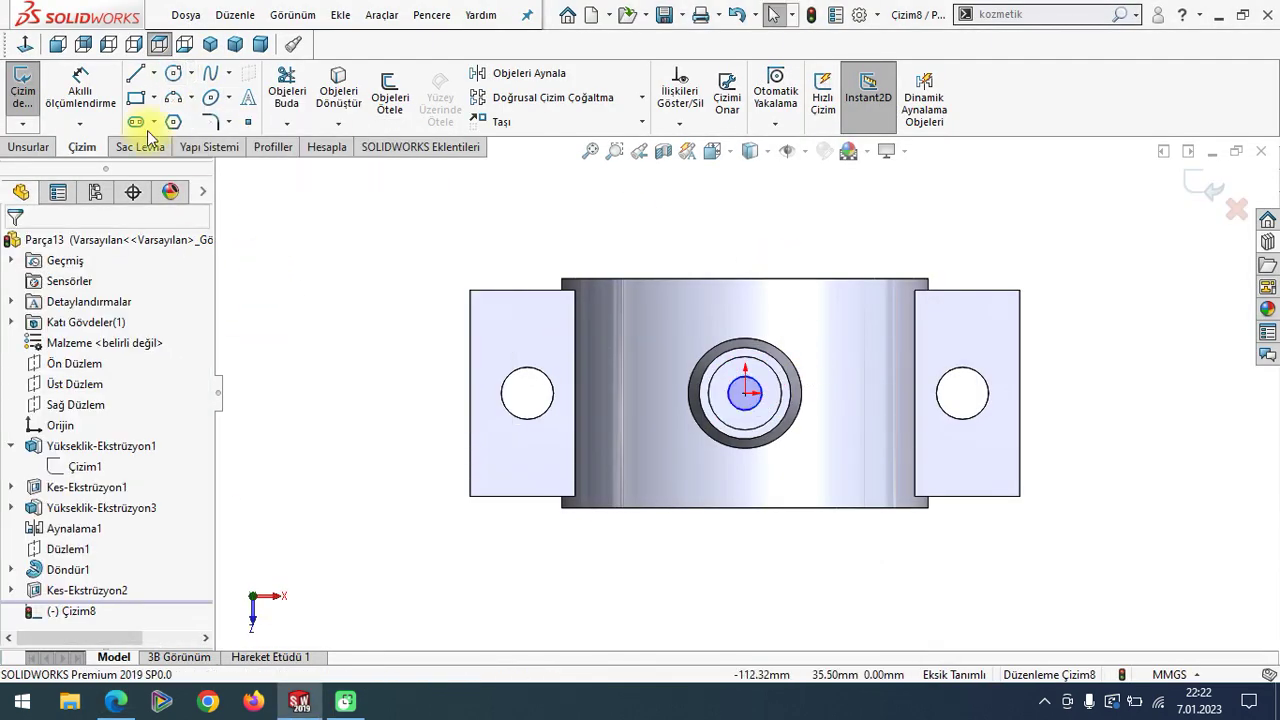
- Dimension the small circle to a 6 mm diameter
{"action": "left_click_drag", "start_coordinate": [762, 396], "coordinate": [805, 241]}
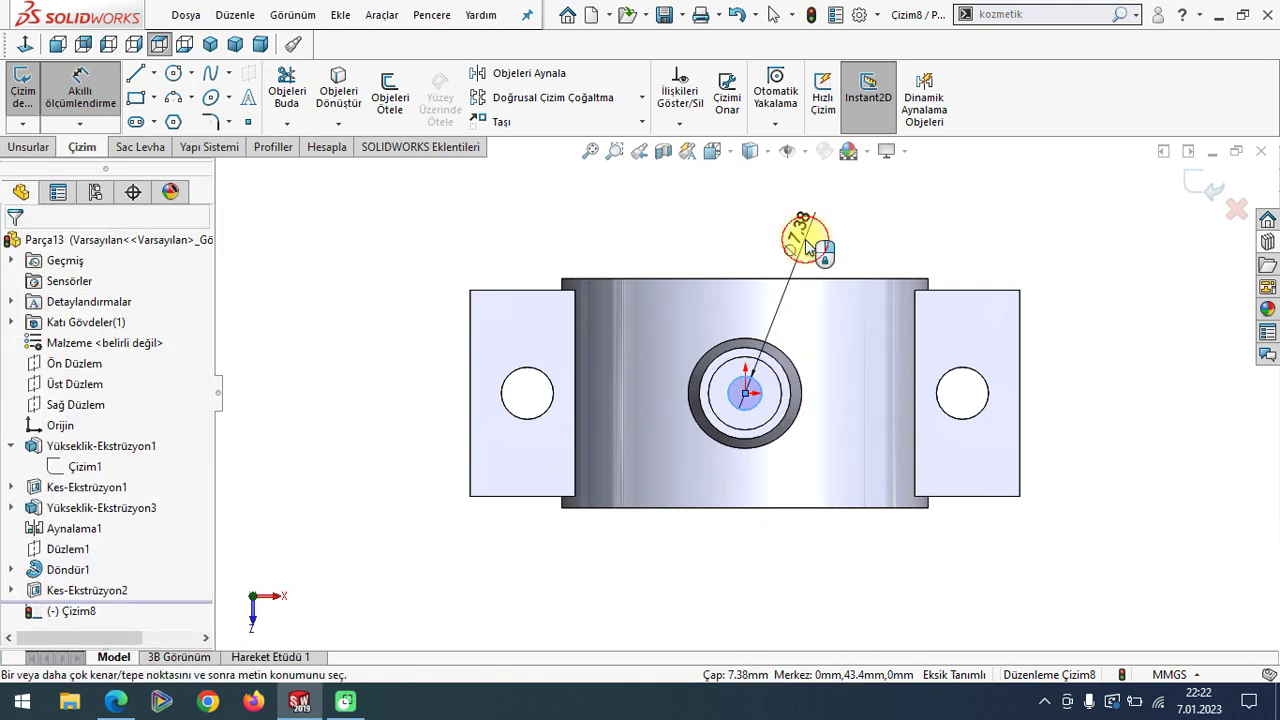
{"action": "left_click", "coordinate": [806, 242]}
{"action": "type", "text": "6"}
{"action": "key", "text": "Return"}
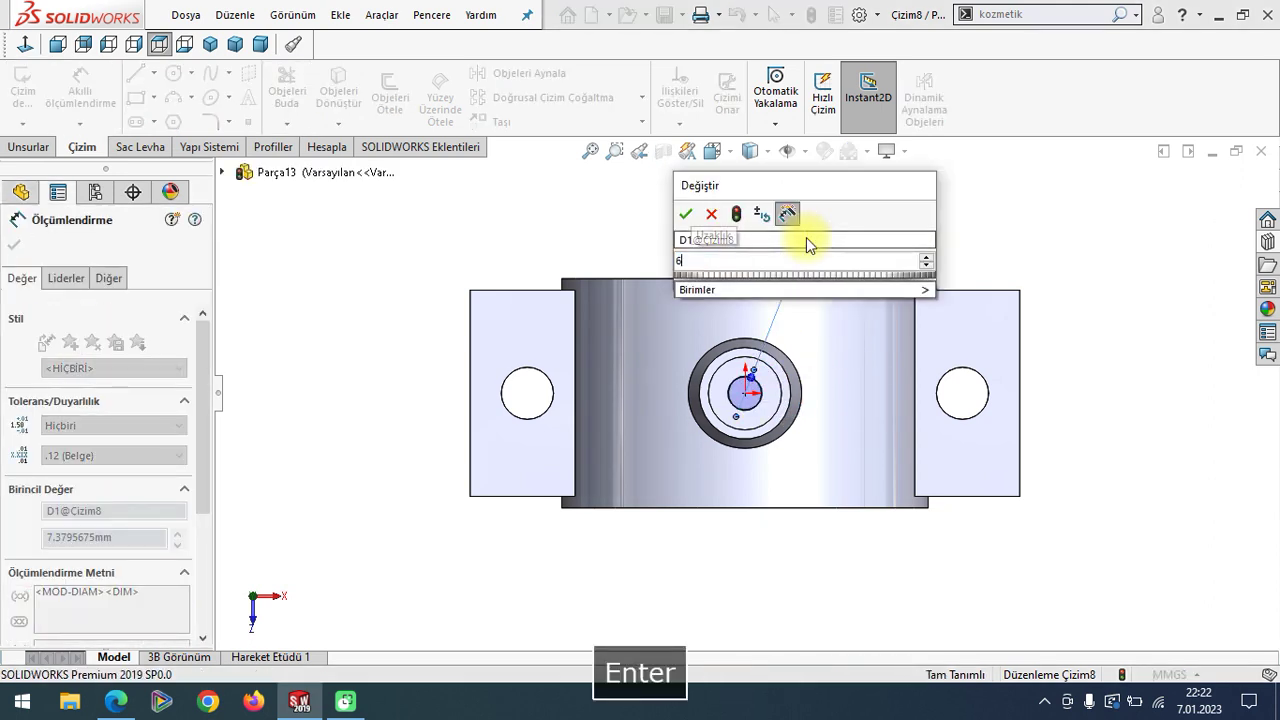
{"action": "left_click", "coordinate": [14, 244]}
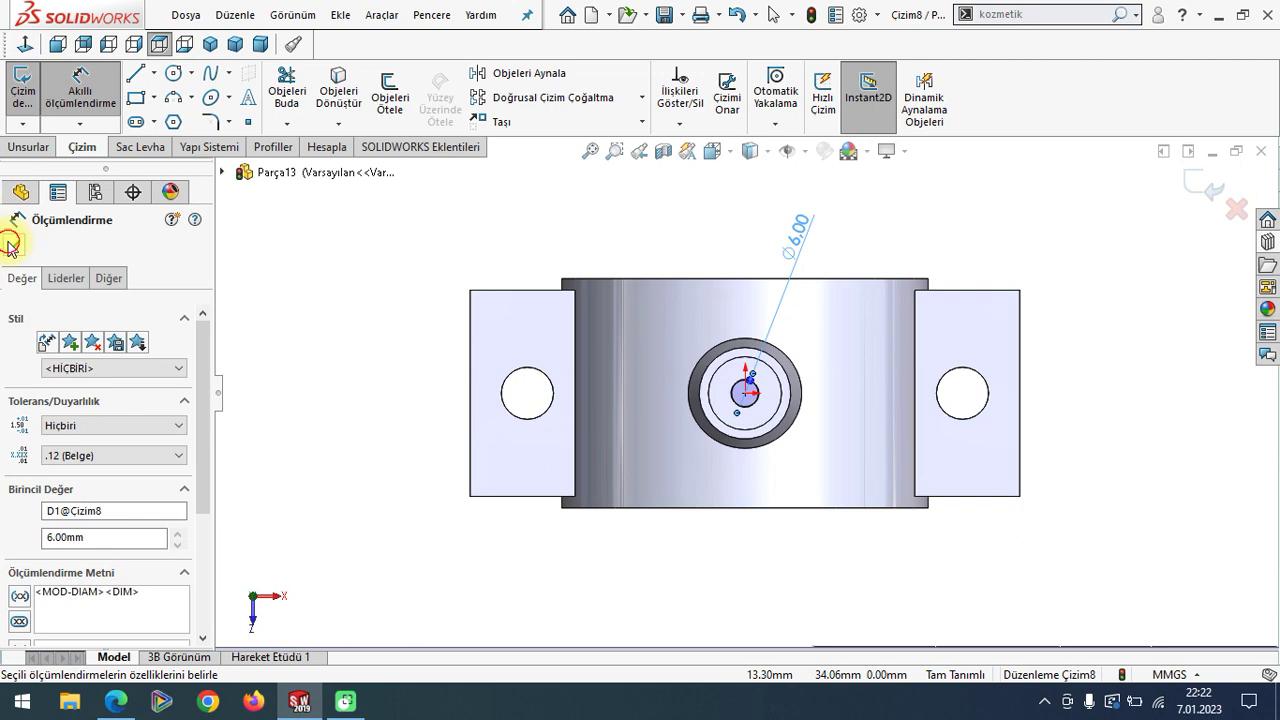
- In isometric view, cut the Ø6 circle Through All to form the oil hole
{"action": "left_click", "coordinate": [210, 44]}
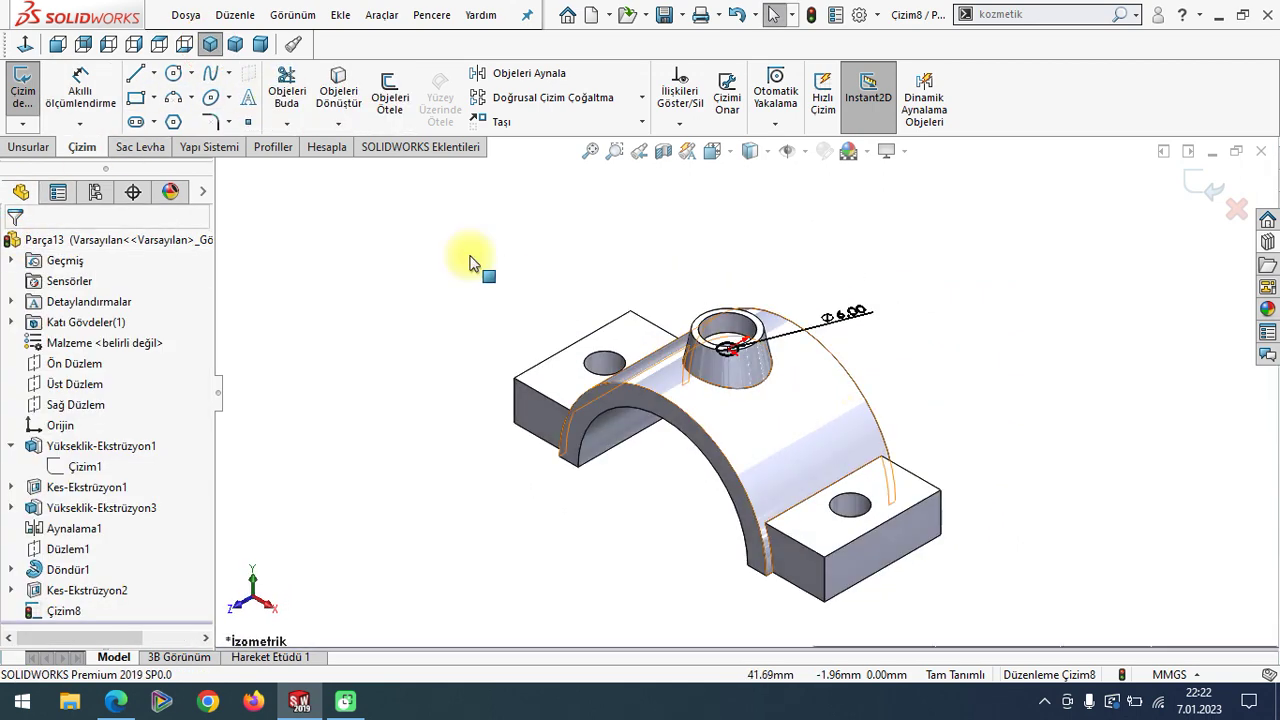
{"action": "left_click", "coordinate": [29, 147]}
{"action": "left_click", "coordinate": [328, 92]}
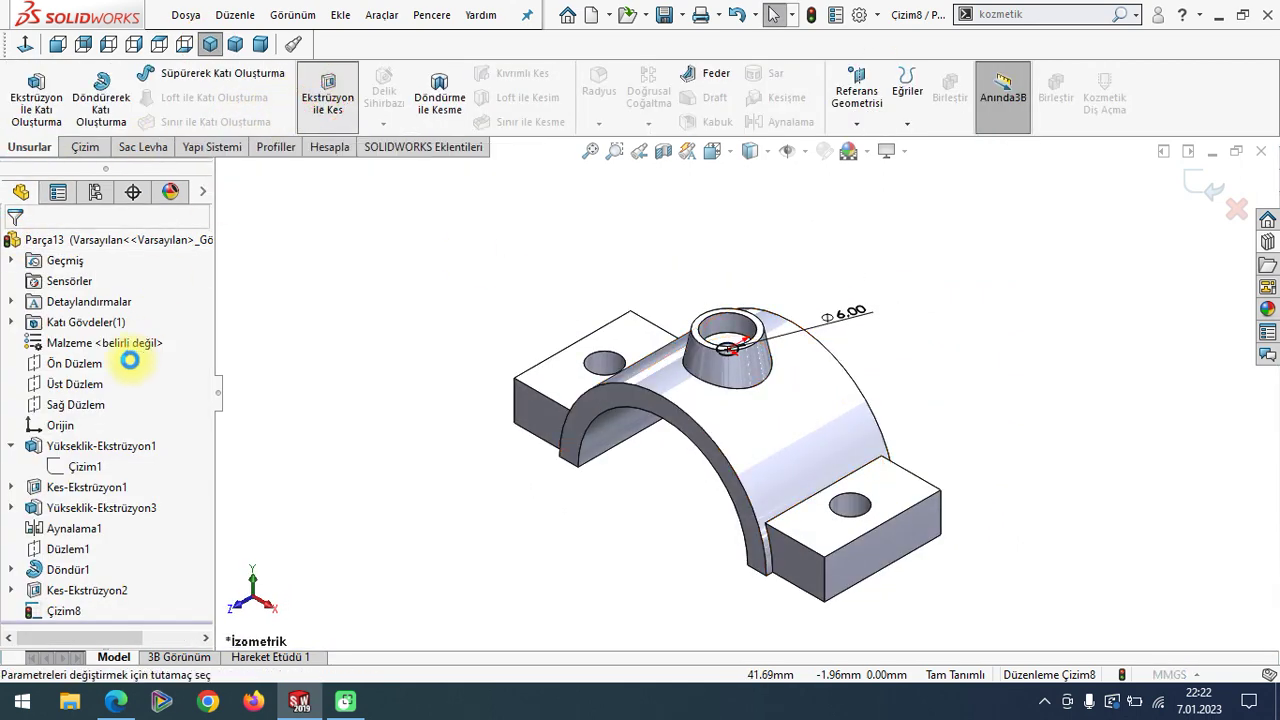
{"action": "left_click", "coordinate": [92, 358]}
{"action": "left_click", "coordinate": [90, 385]}
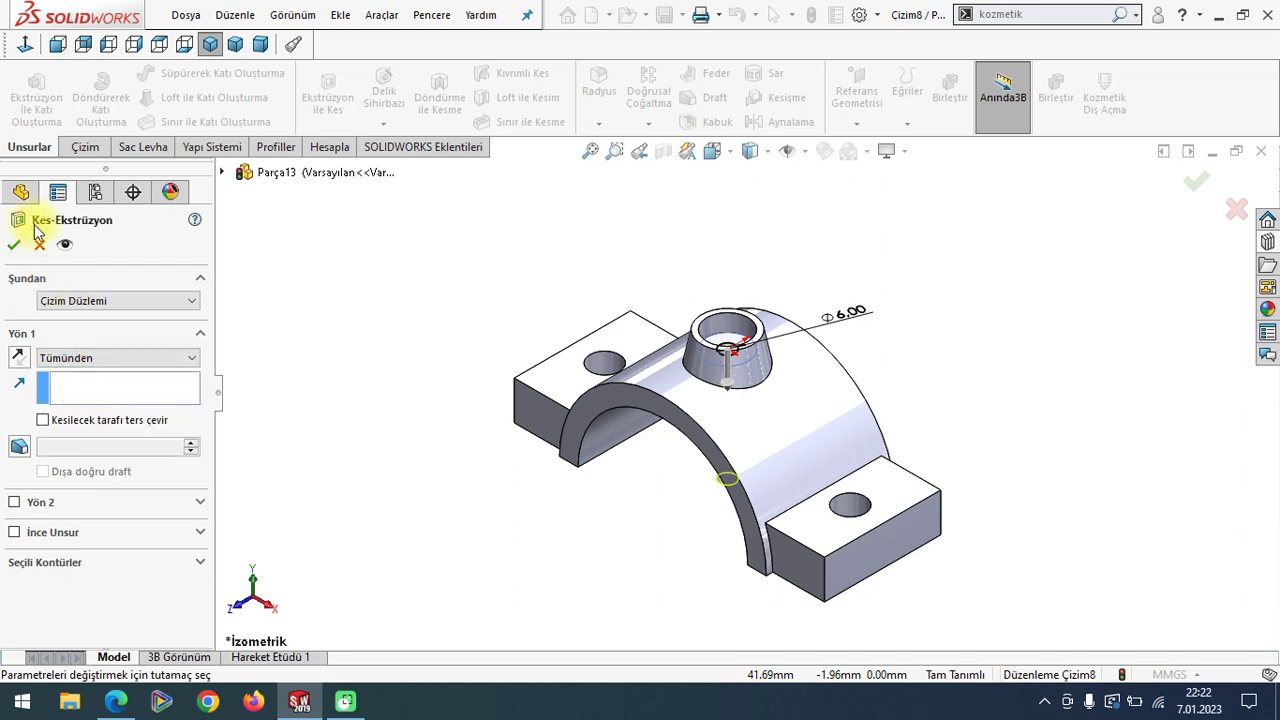
{"action": "left_click", "coordinate": [16, 246]}
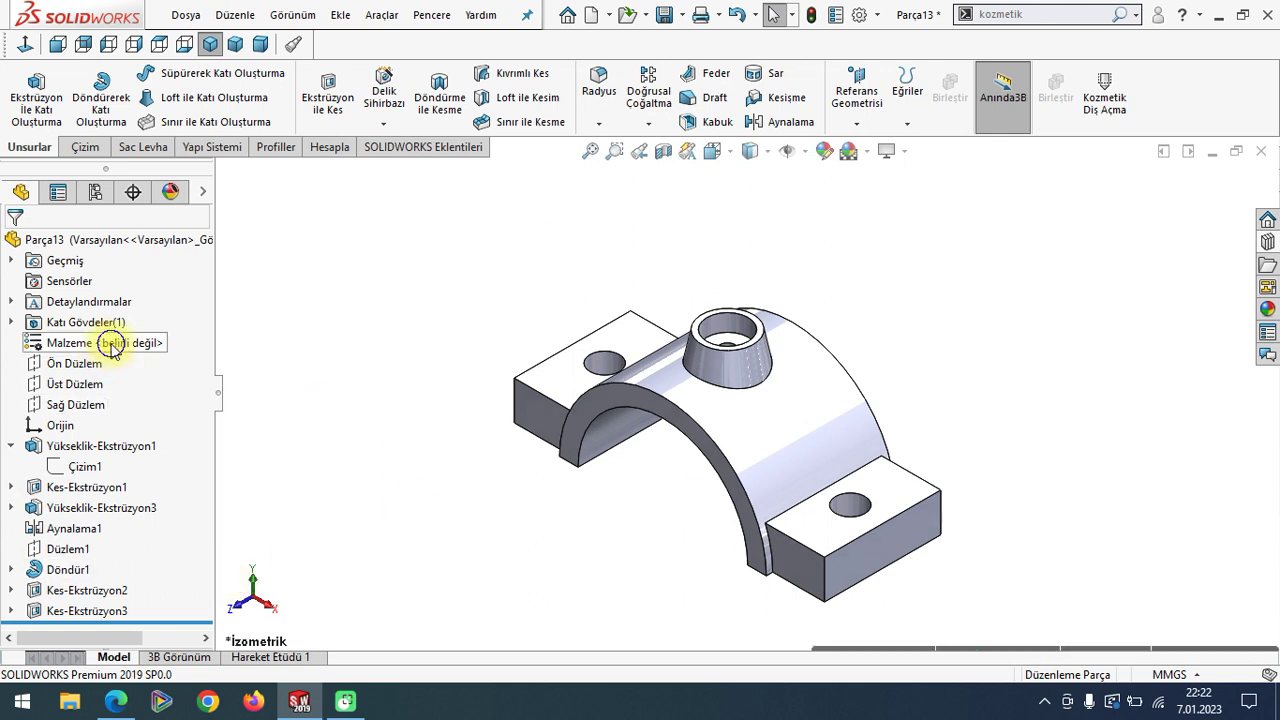
- Assign AISI 1045 Çelik, soğuk çekilmiş from the steel group as the part's material
{"action": "right_click", "coordinate": [170, 342]}
{"action": "left_click", "coordinate": [177, 357]}
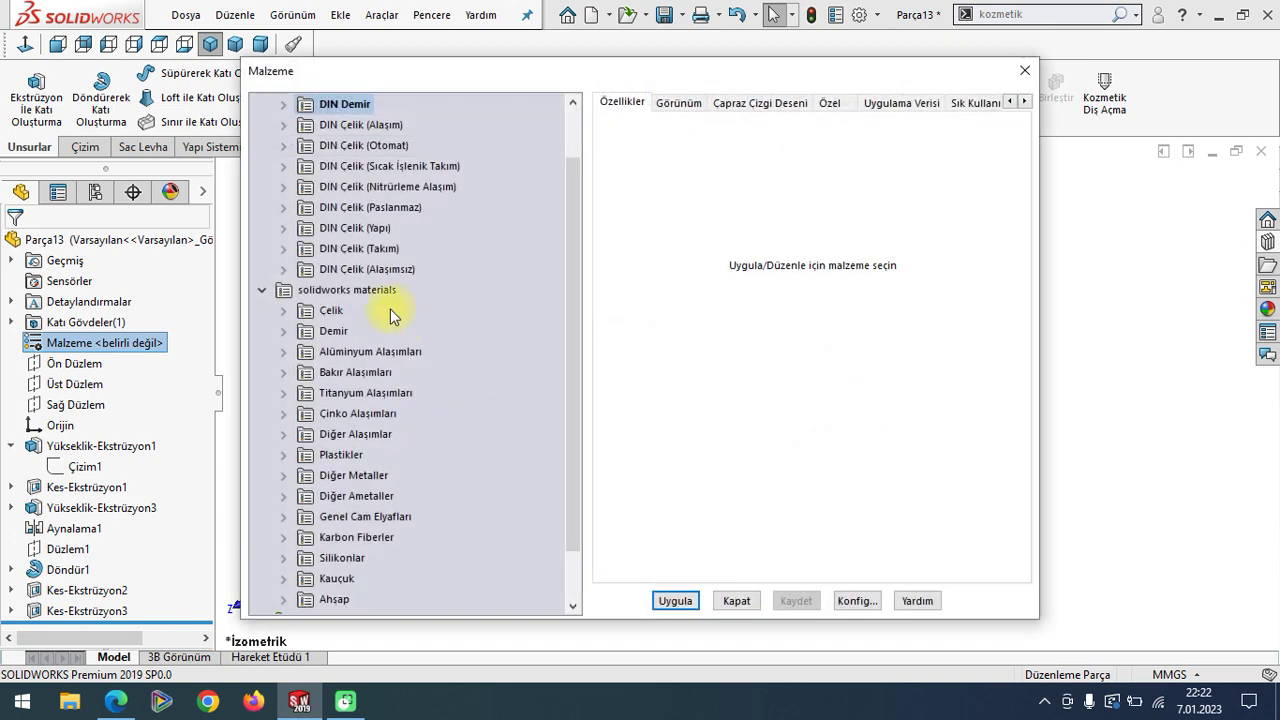
{"action": "left_click", "coordinate": [290, 372]}
{"action": "left_click", "coordinate": [377, 230]}
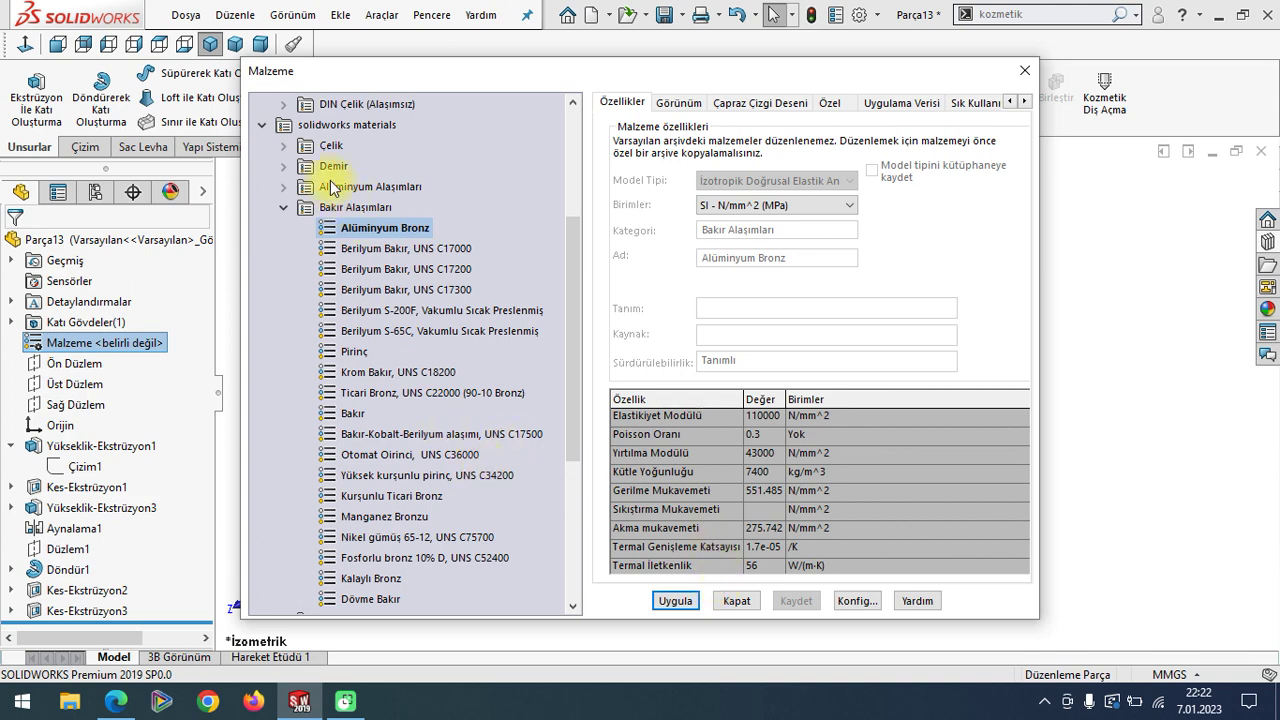
{"action": "left_click", "coordinate": [283, 207]}
{"action": "left_click", "coordinate": [285, 249]}
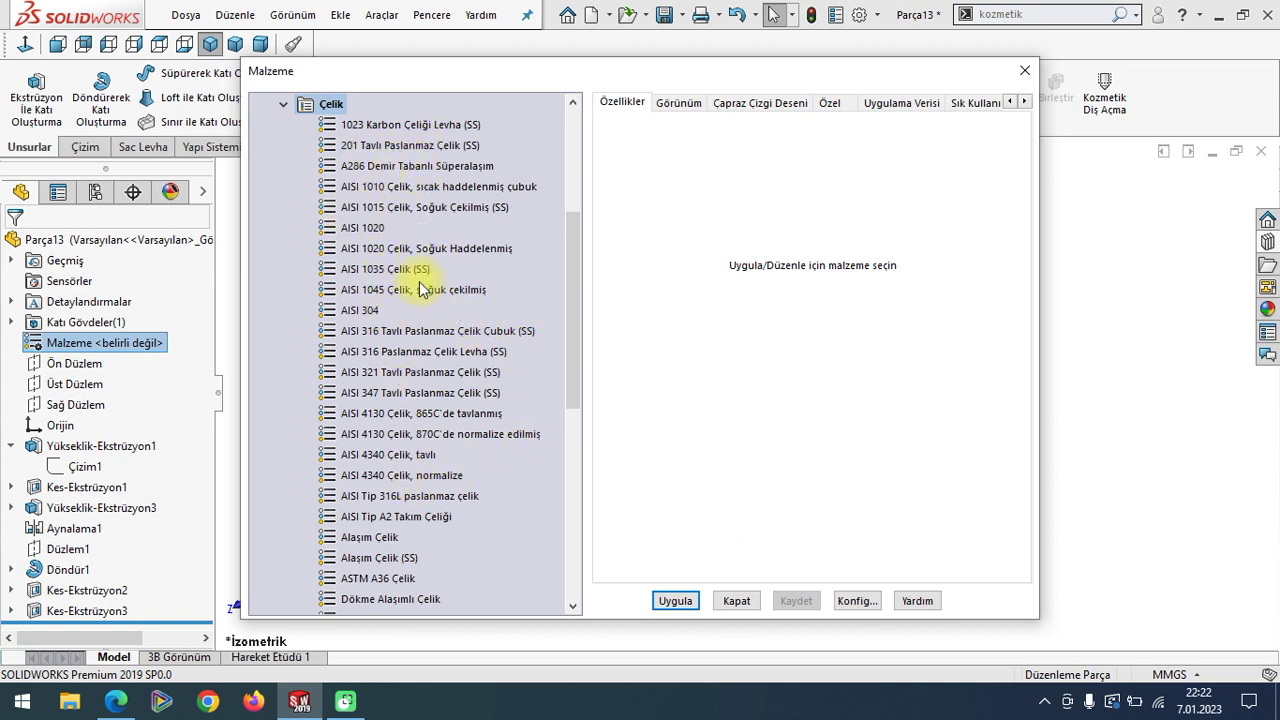
{"action": "left_click", "coordinate": [415, 292]}
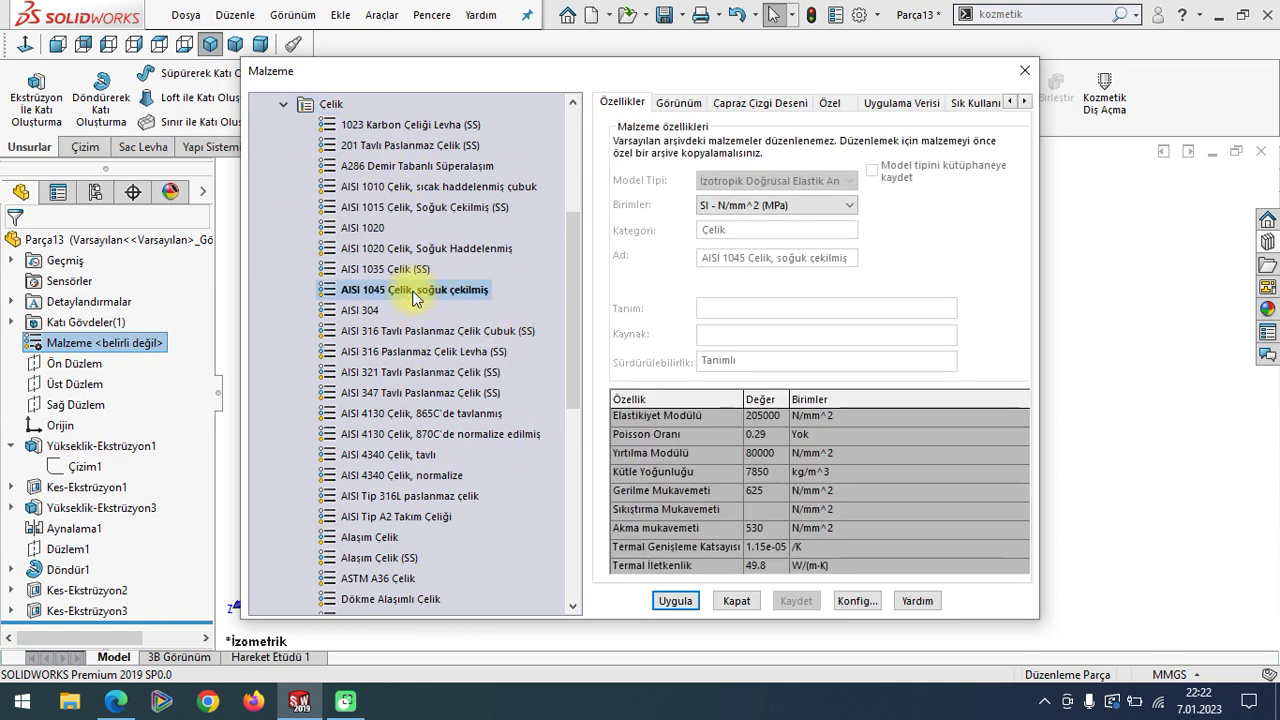
{"action": "left_click", "coordinate": [675, 601]}
{"action": "left_click", "coordinate": [736, 601]}
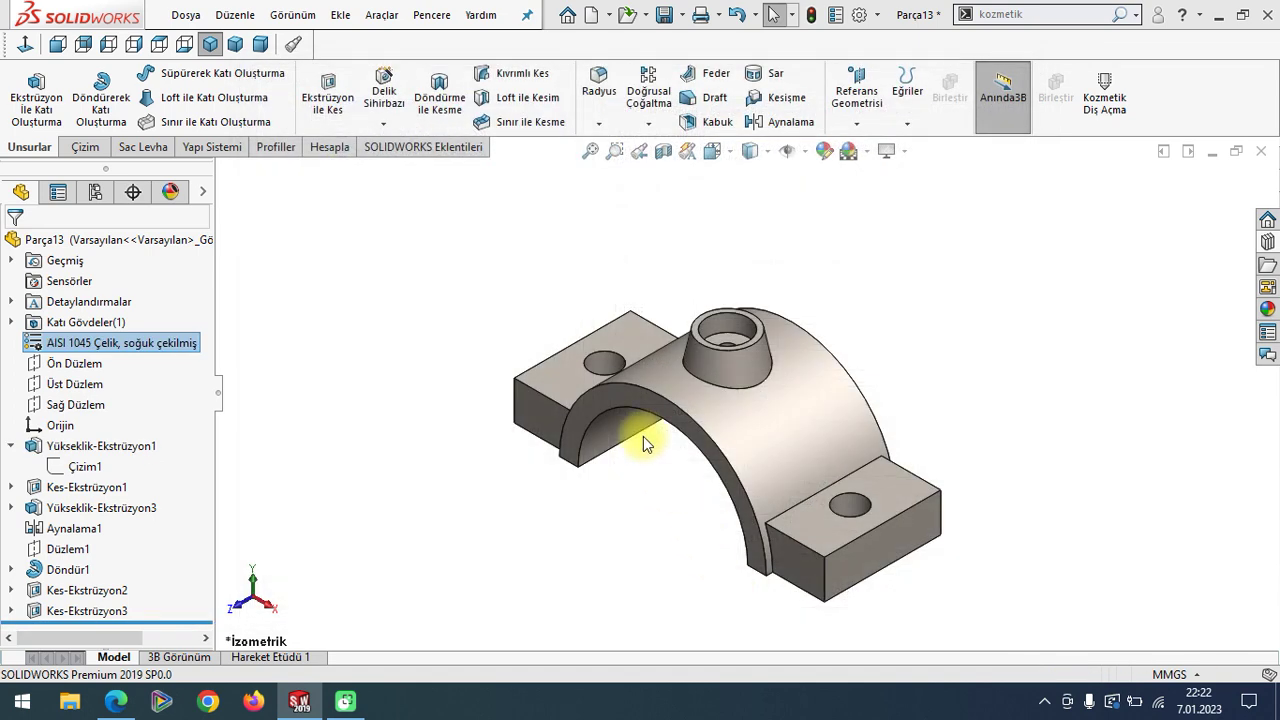
- Save the bearing cap under the file name YATAK KAPAĞI, then close its window
{"action": "left_click", "coordinate": [665, 16]}
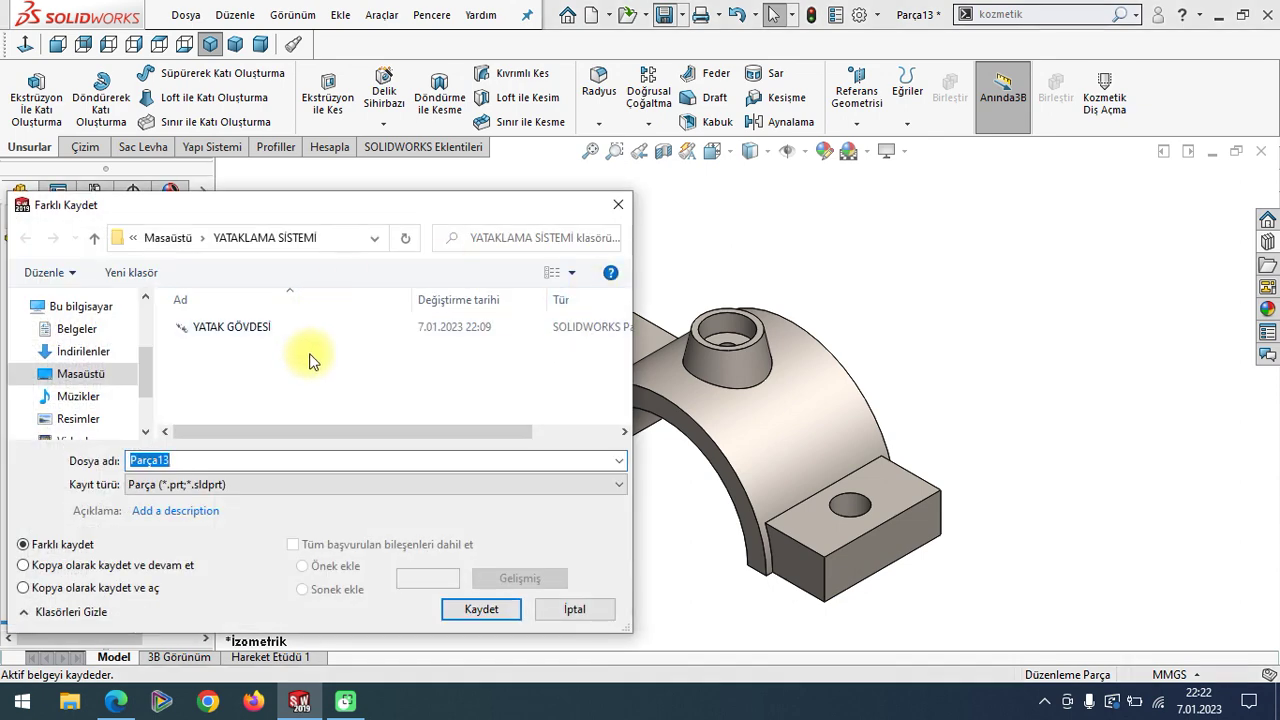
{"action": "key", "text": "Caps_Lock"}
{"action": "type", "text": "YATAK"}
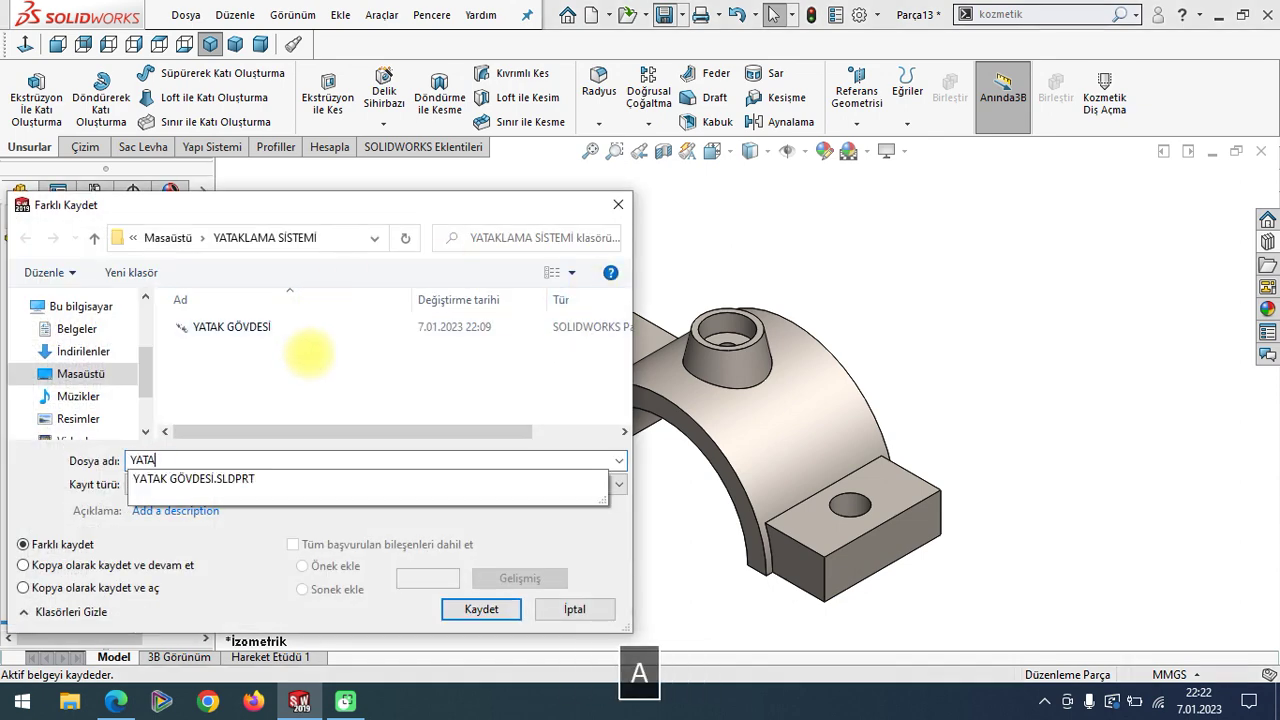
{"action": "type", "text": " KAPAĞO"}
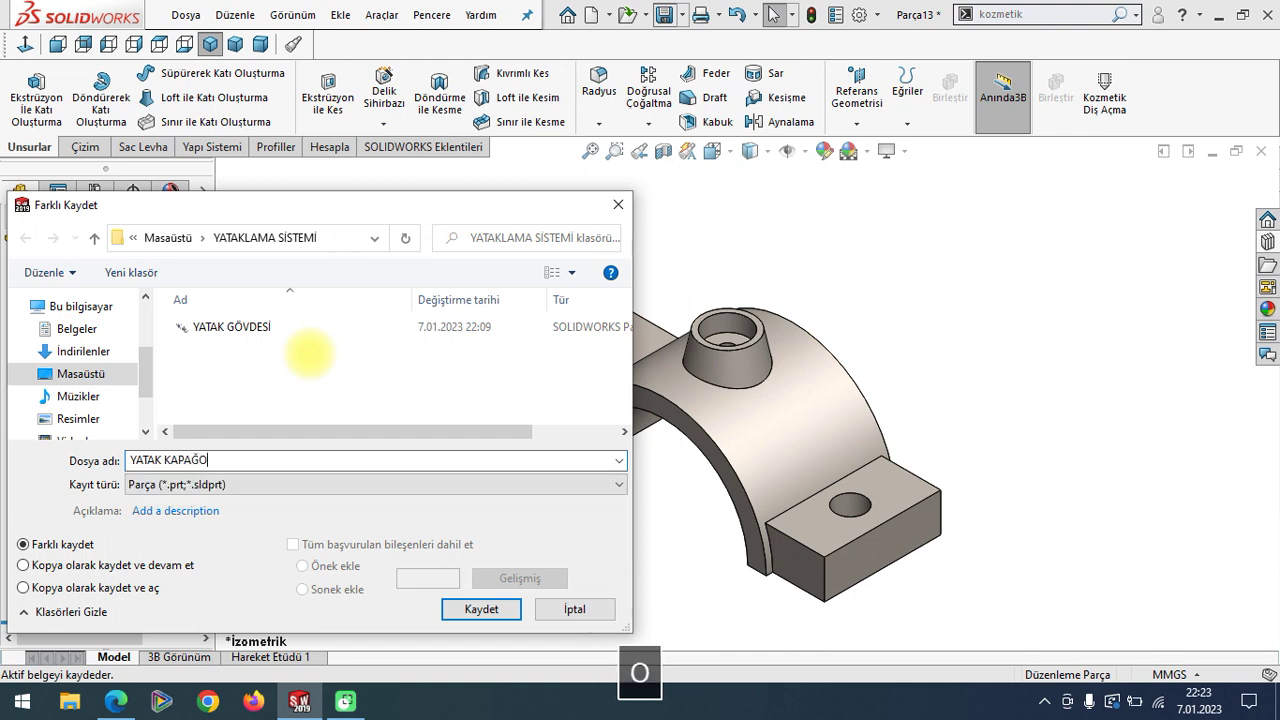
{"action": "key", "text": "BackSpace"}
{"action": "type", "text": "I"}
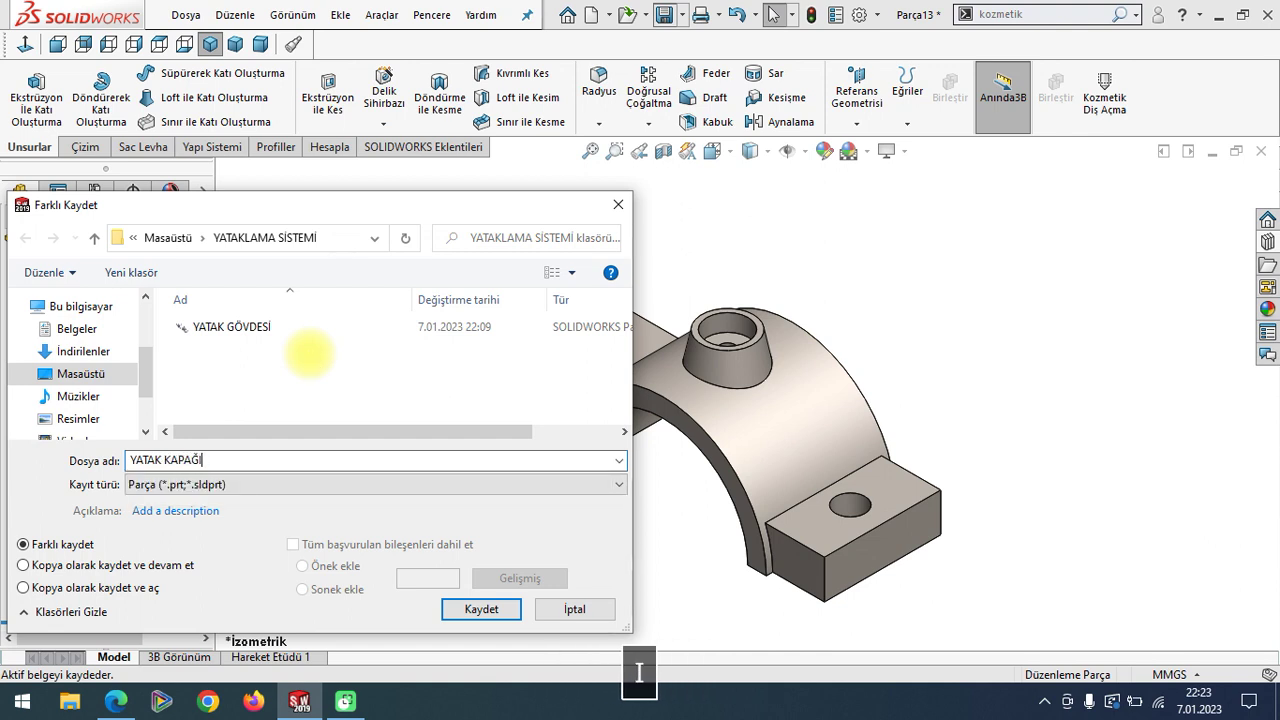
{"action": "left_click", "coordinate": [481, 607]}
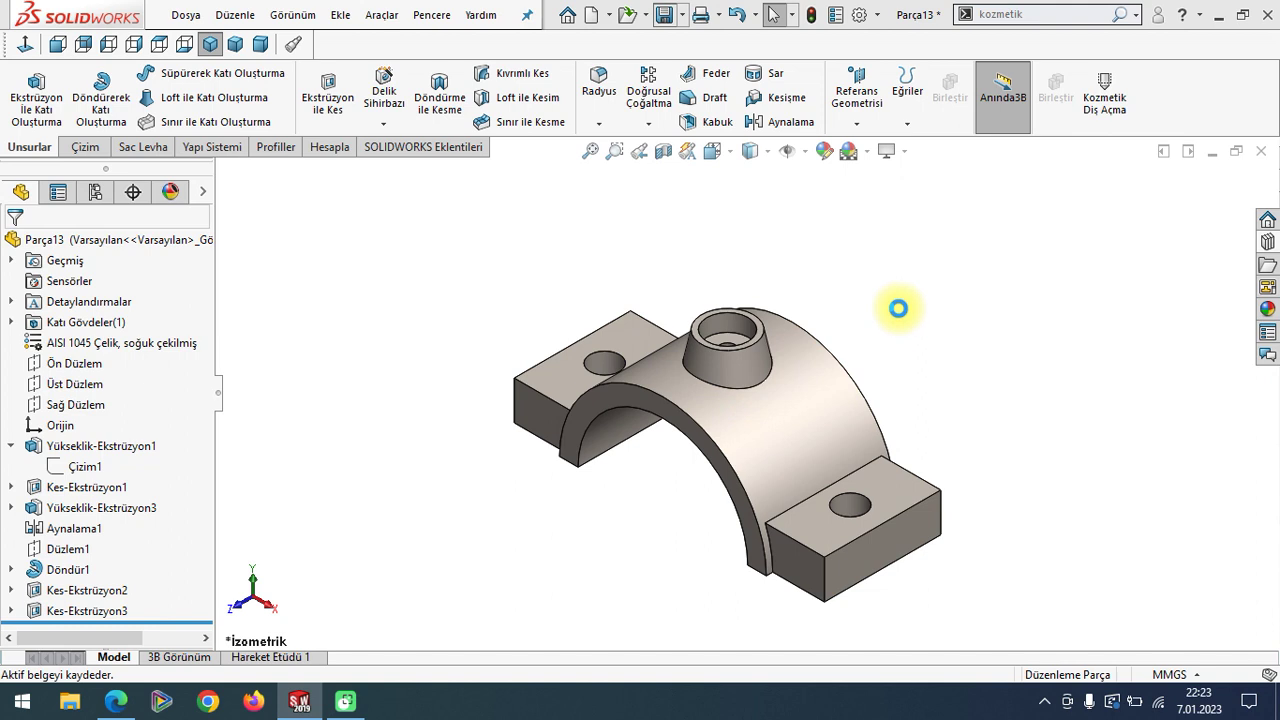
{"action": "left_click", "coordinate": [1260, 151]}
{"action": "left_click", "coordinate": [215, 67]}
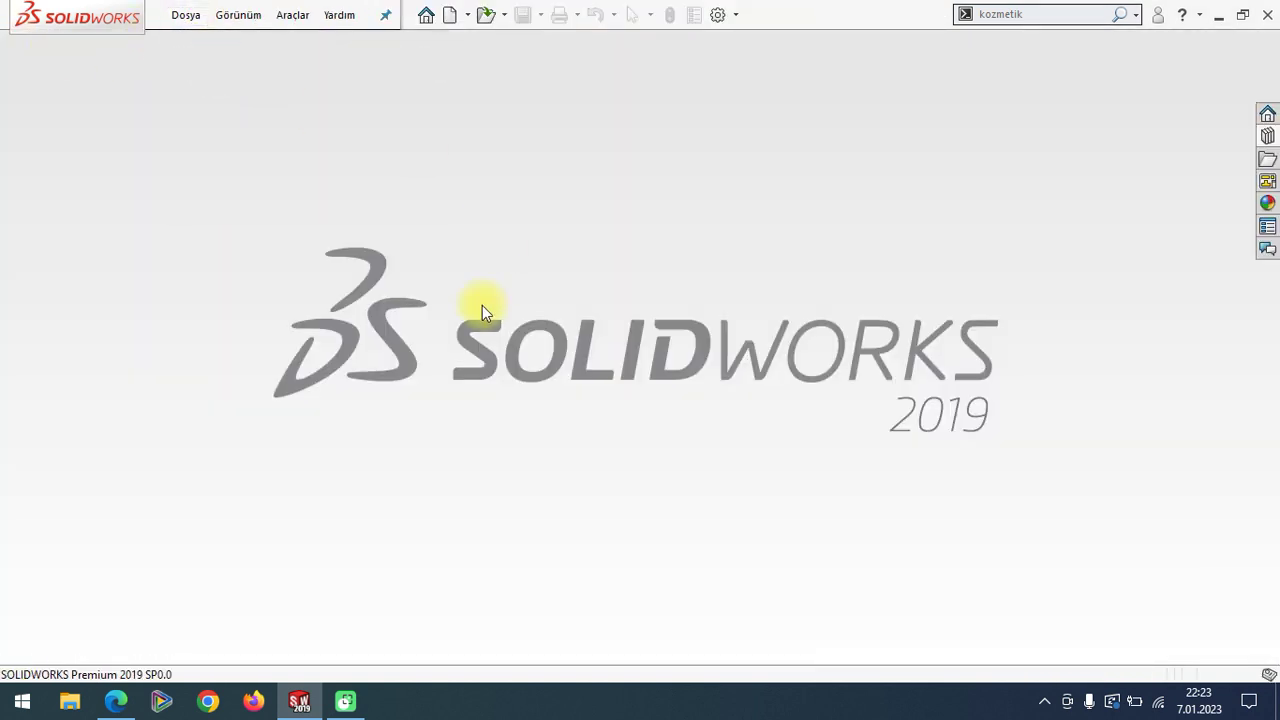
- Open YATAK GÖVDESİ and assign it AISI 1045 Çelik, soğuk çekilmiş material
{"action": "left_click", "coordinate": [243, 232]}
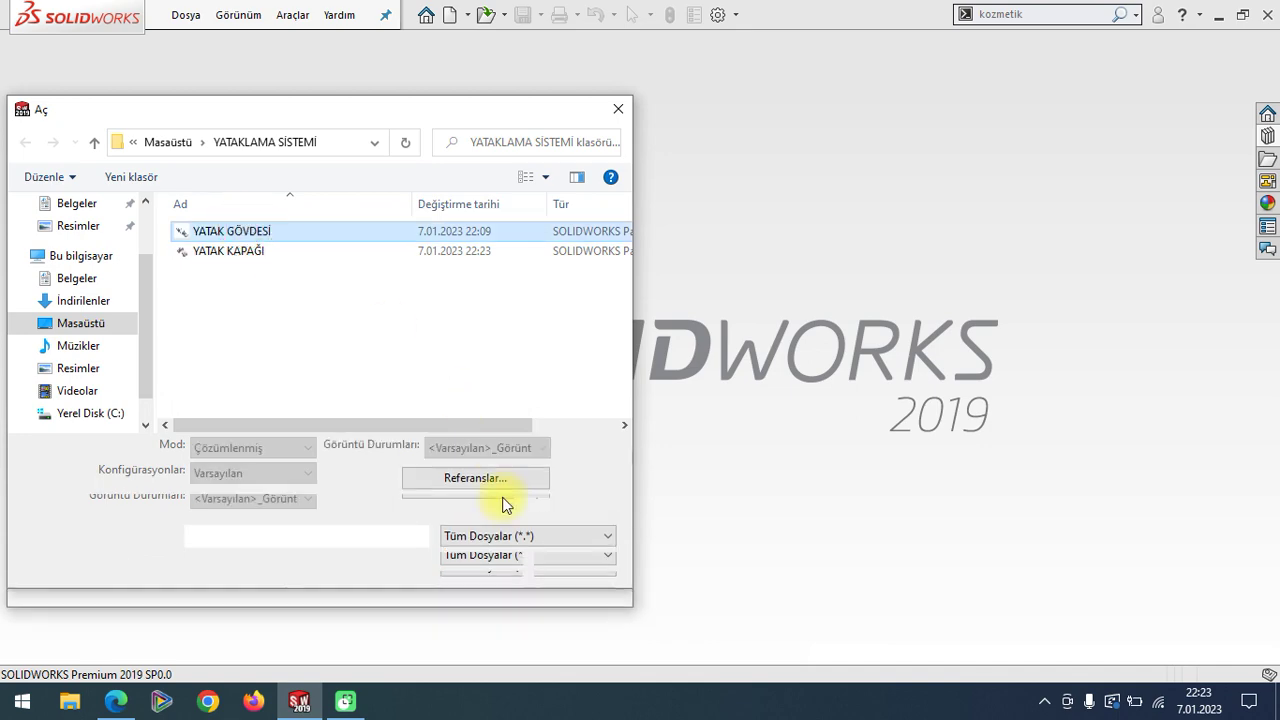
{"action": "left_click", "coordinate": [474, 594]}
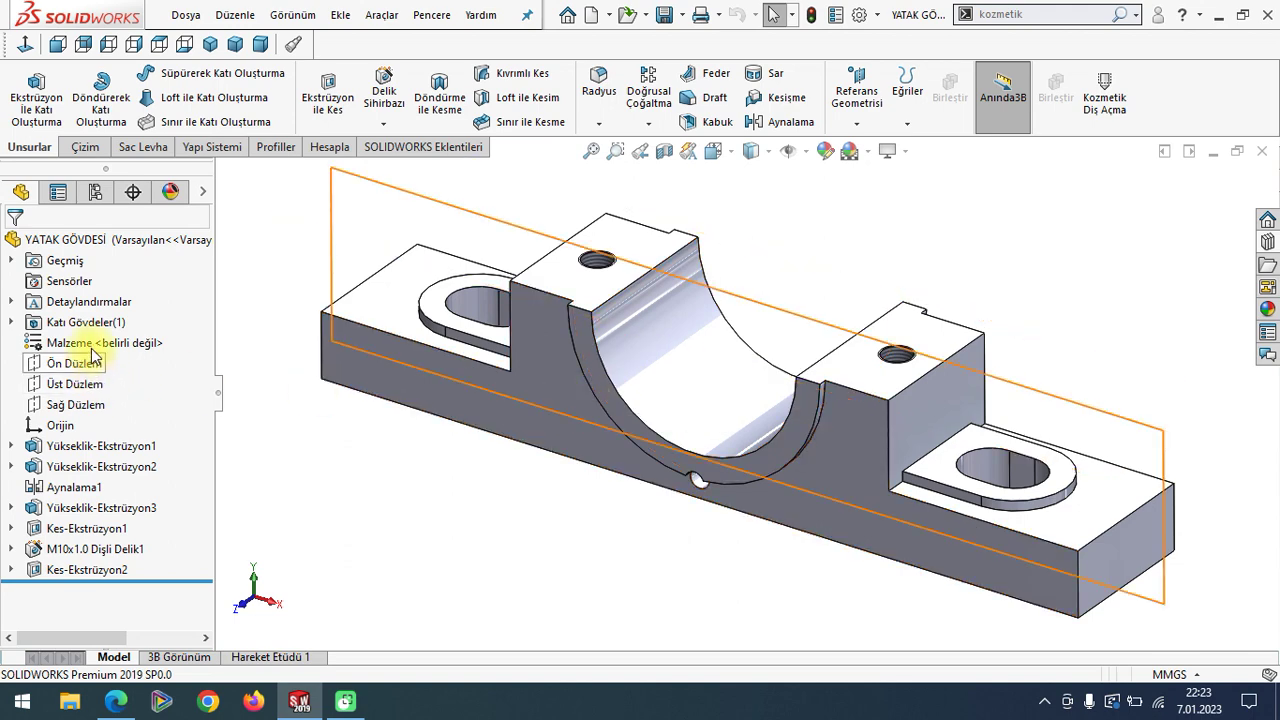
{"action": "right_click", "coordinate": [112, 345]}
{"action": "left_click", "coordinate": [158, 360]}
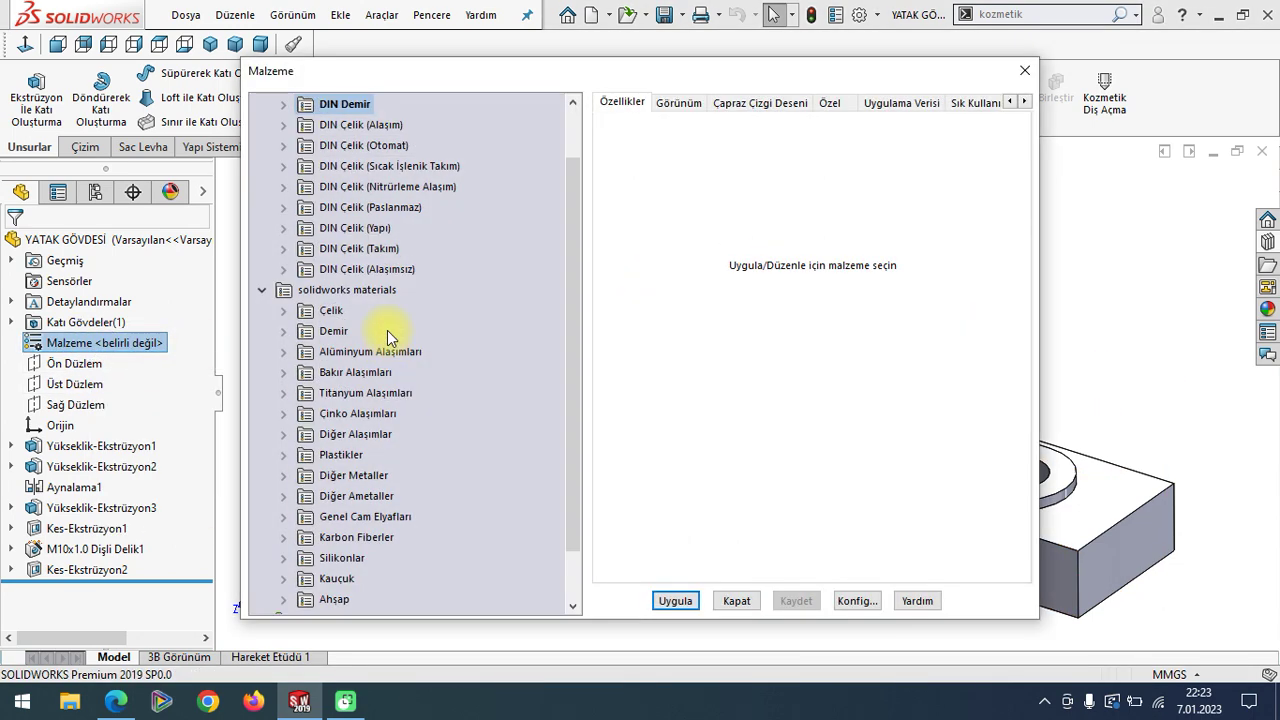
{"action": "left_click", "coordinate": [282, 312]}
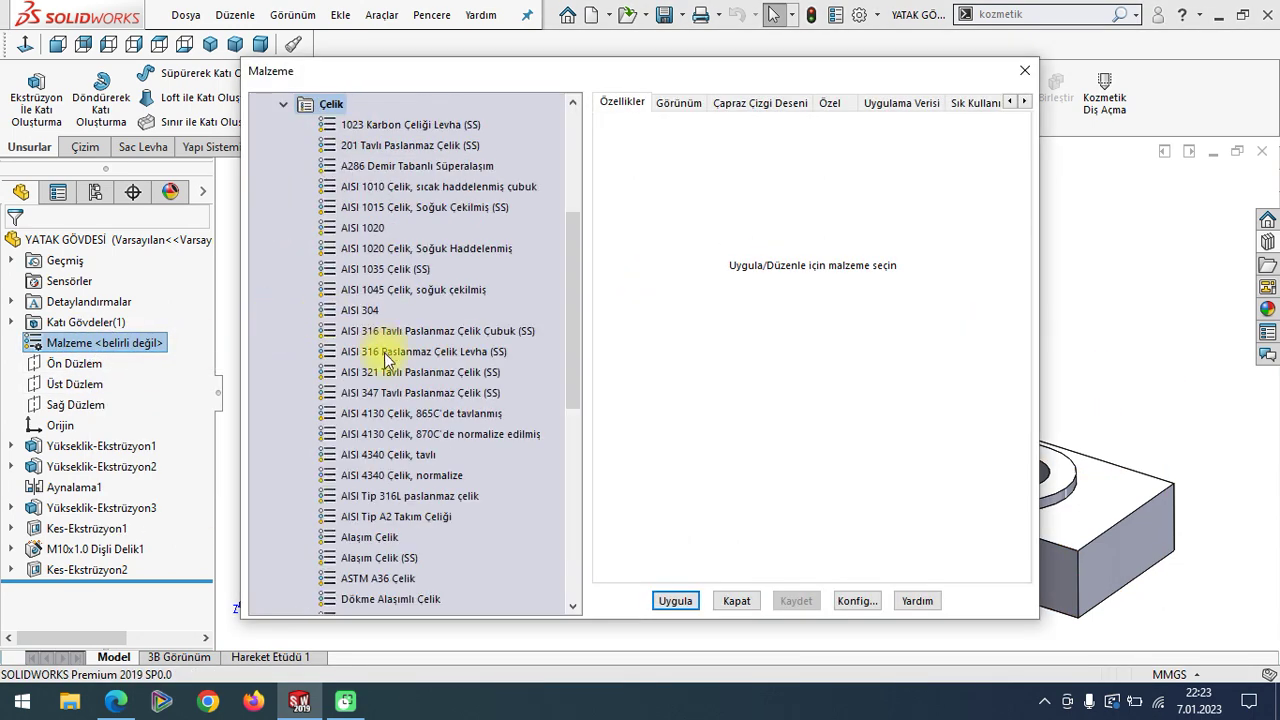
{"action": "left_click", "coordinate": [401, 290]}
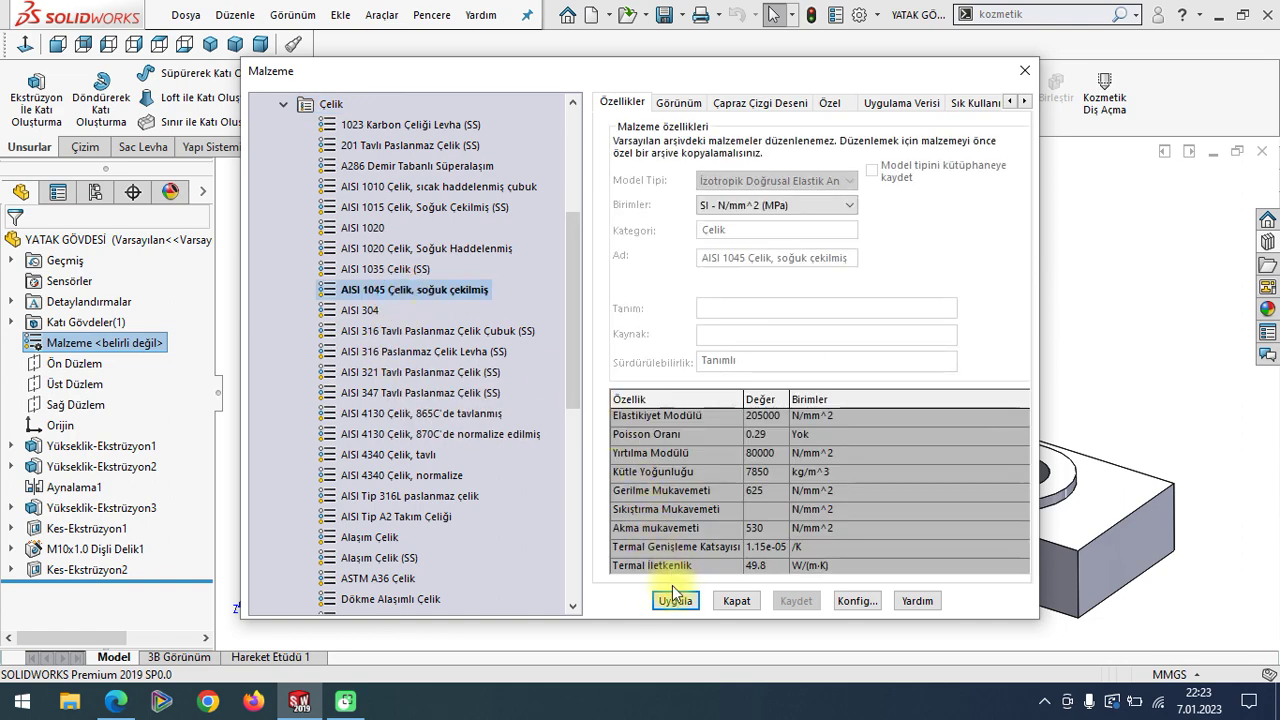
{"action": "left_click", "coordinate": [675, 600]}
{"action": "left_click", "coordinate": [737, 608]}
- Inspect the bearing body, save it, and close the document
{"action": "mouse_move", "coordinate": [629, 491]}
{"action": "middle_mouse_down"}
{"action": "mouse_move", "coordinate": [507, 485]}
{"action": "mouse_move", "coordinate": [574, 489]}
{"action": "mouse_move", "coordinate": [614, 437]}
{"action": "middle_mouse_up"}
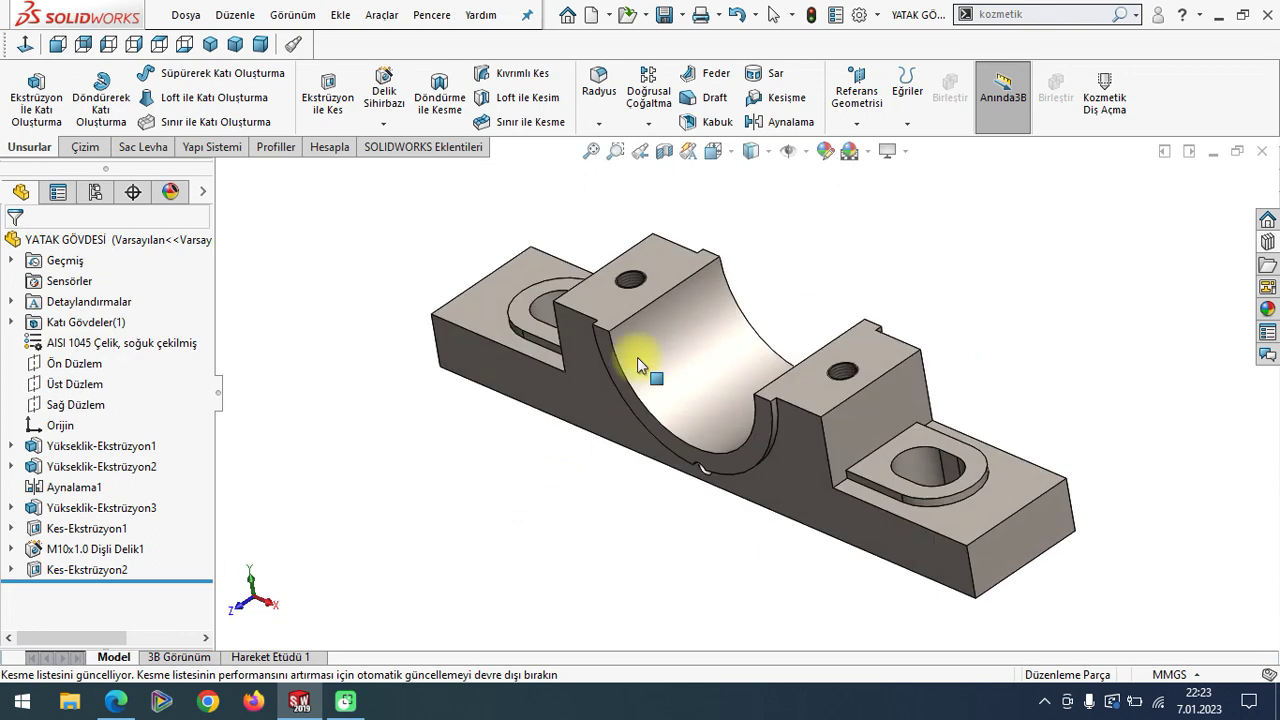
{"action": "left_click", "coordinate": [665, 20]}
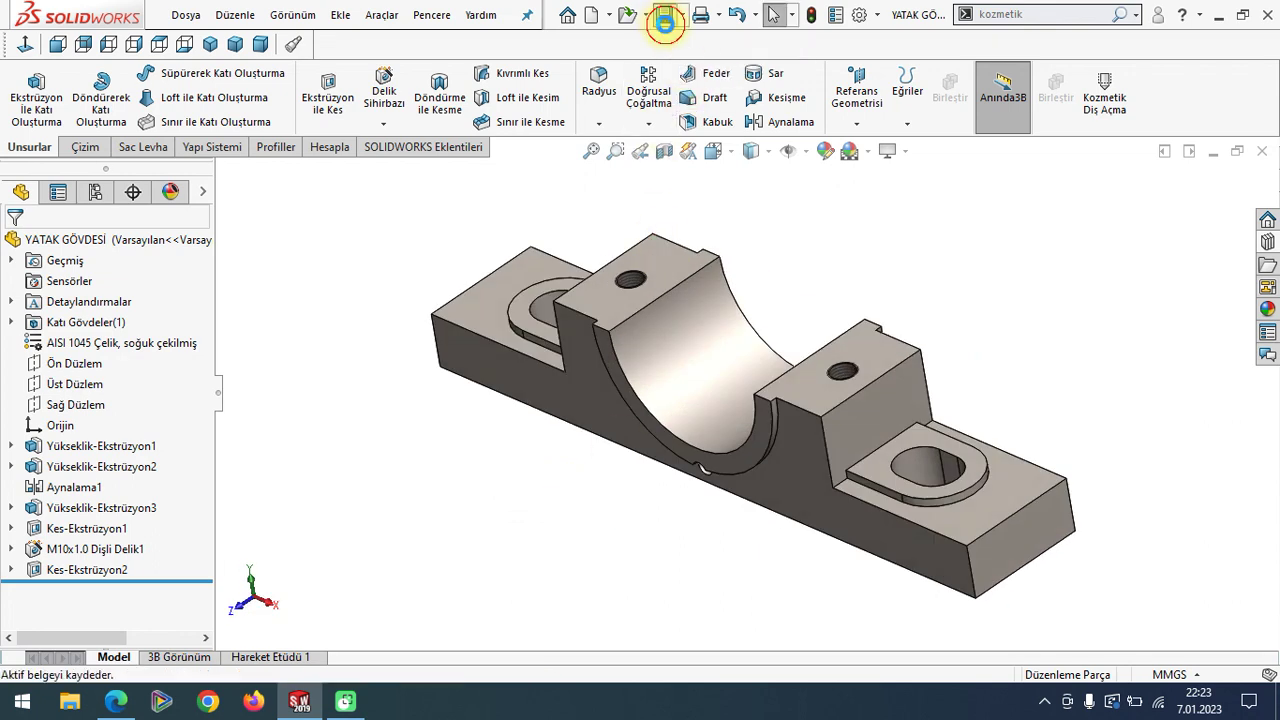
{"action": "left_click", "coordinate": [1262, 151]}
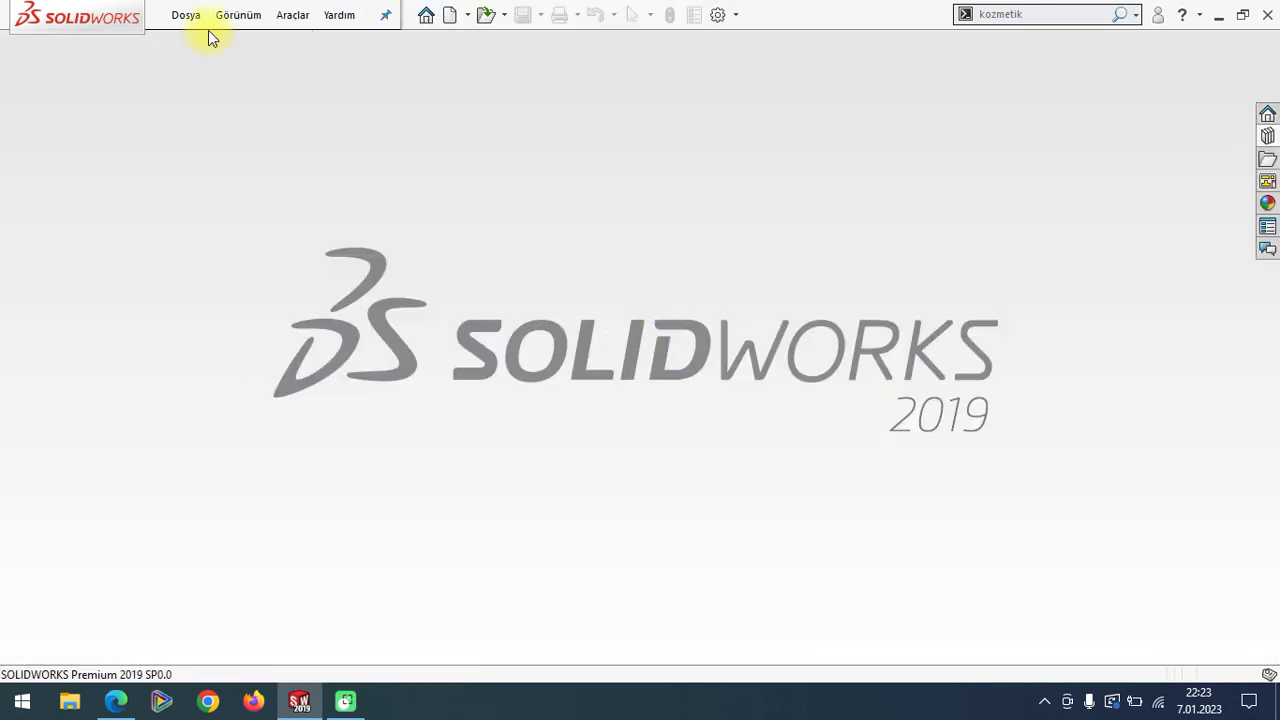